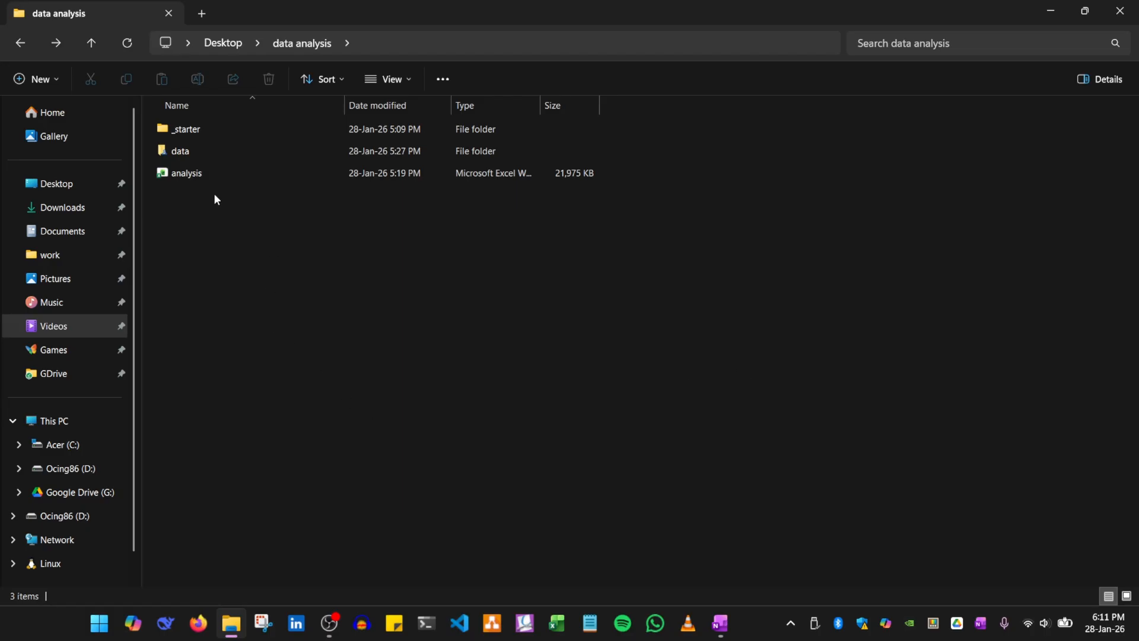
# Examine the CSV files in the data folder's fact and dim subfolders, then return to the data analysis folder
pyautogui.doubleClick(202, 151)
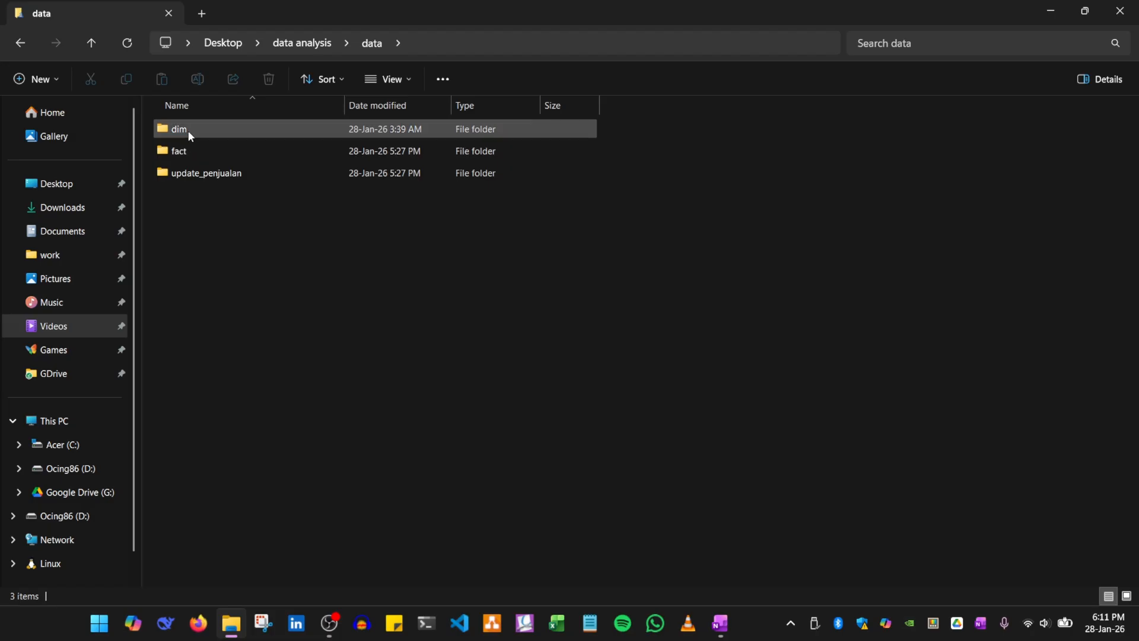
pyautogui.click(197, 161)
pyautogui.doubleClick(194, 158)
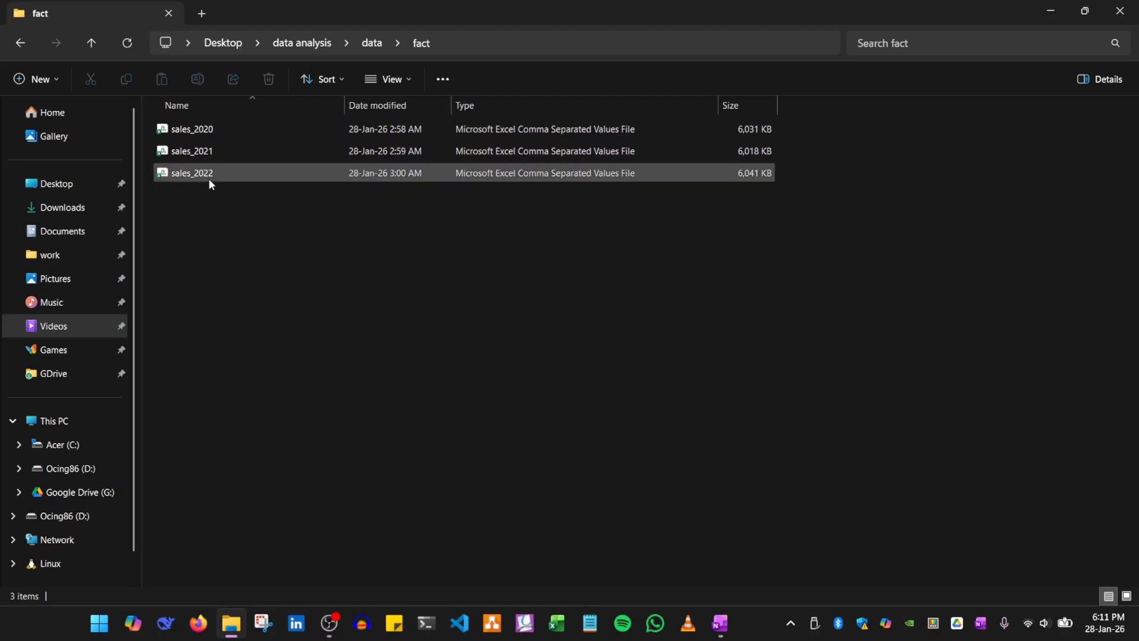
pyautogui.click(22, 44)
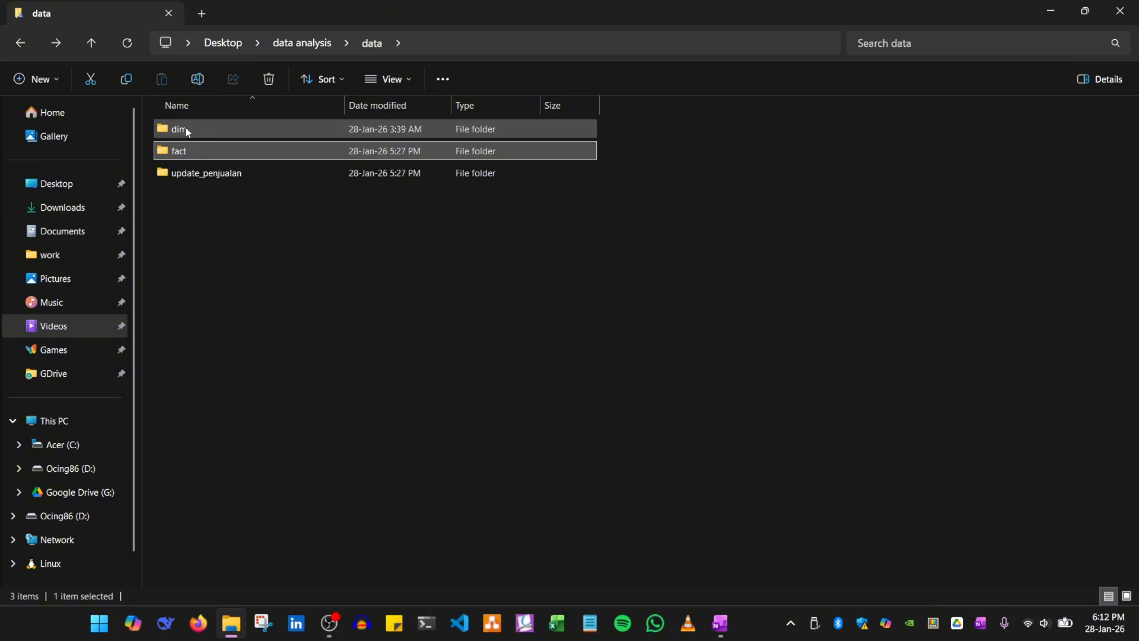
pyautogui.doubleClick(185, 131)
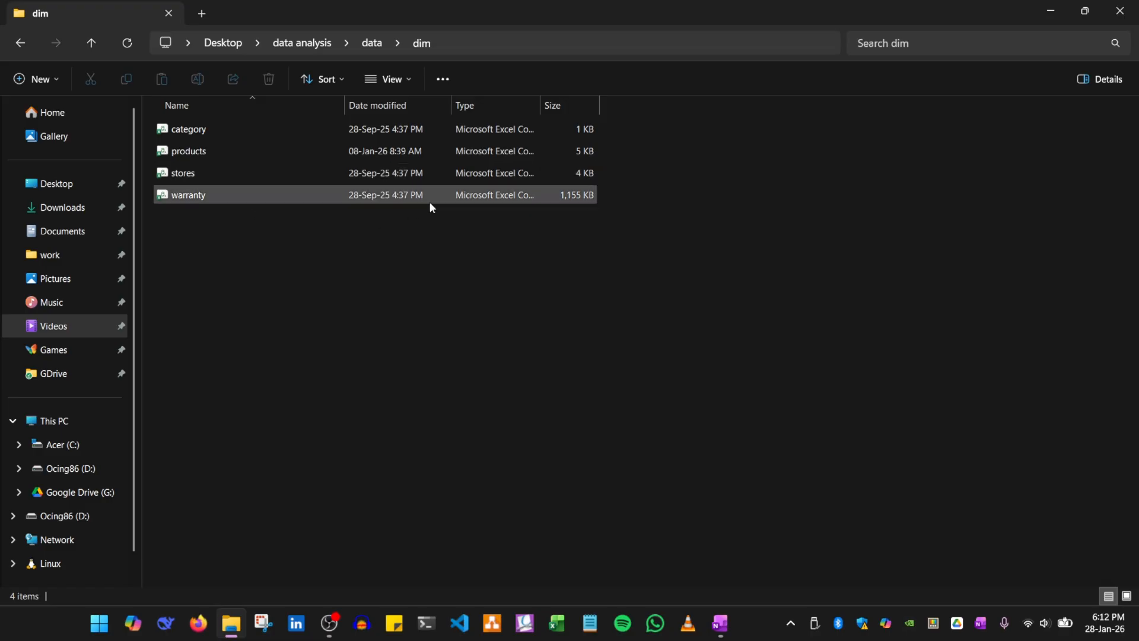
pyautogui.moveTo(541, 106); pyautogui.dragTo(684, 122)
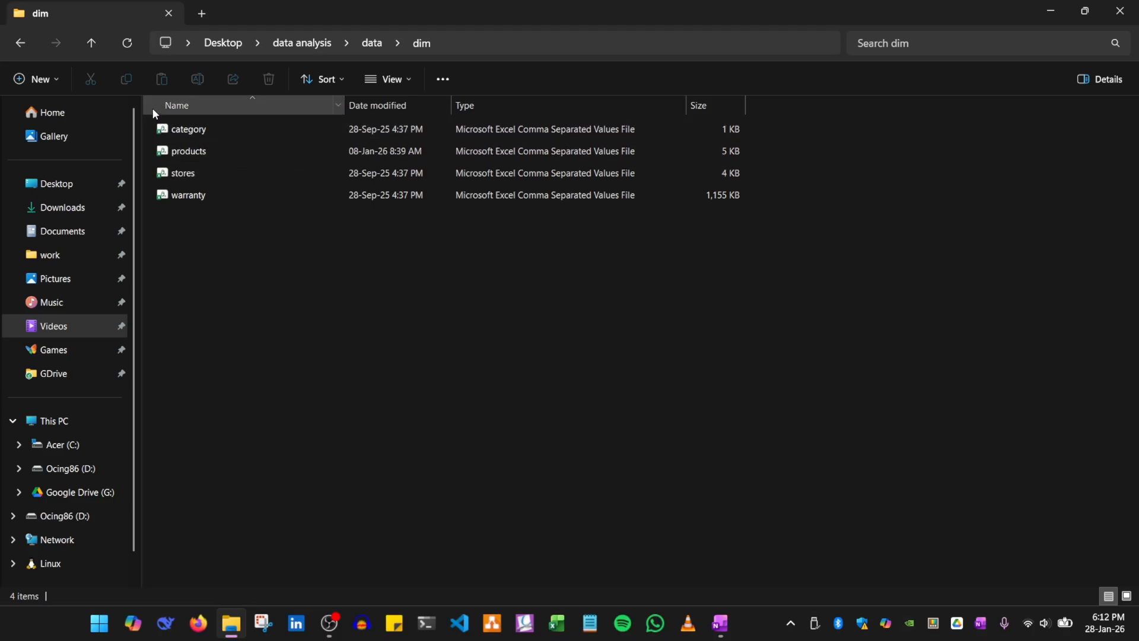
pyautogui.click(20, 43)
pyautogui.doubleClick(208, 157)
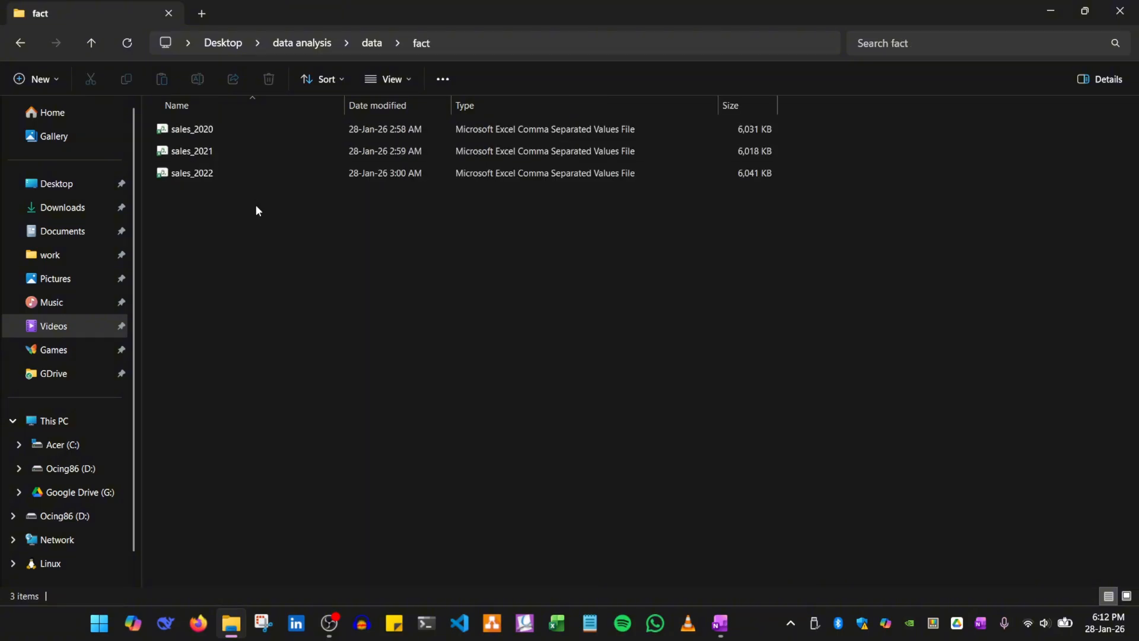
pyautogui.click(20, 43)
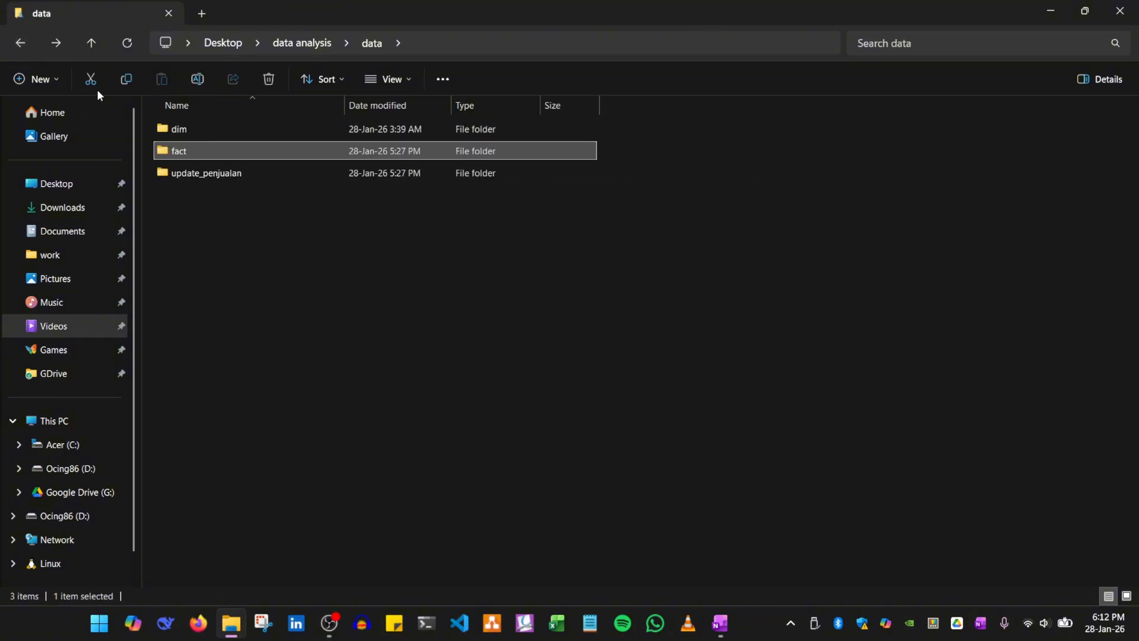
pyautogui.click(24, 45)
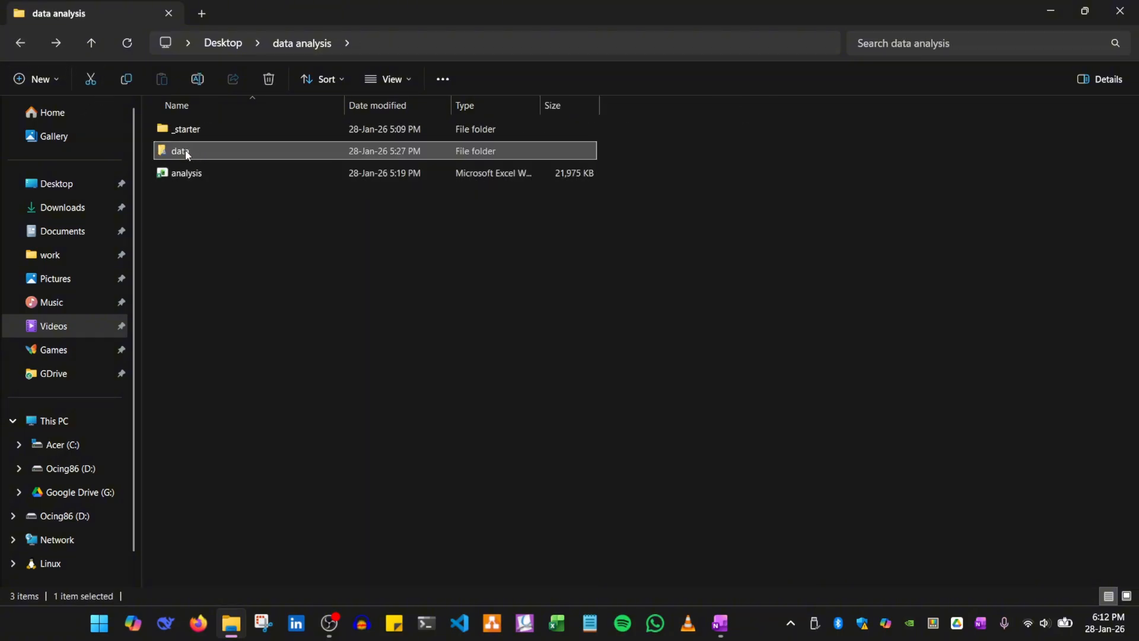
# Open the analysis workbook from the data analysis folder in Excel
pyautogui.click(215, 191)
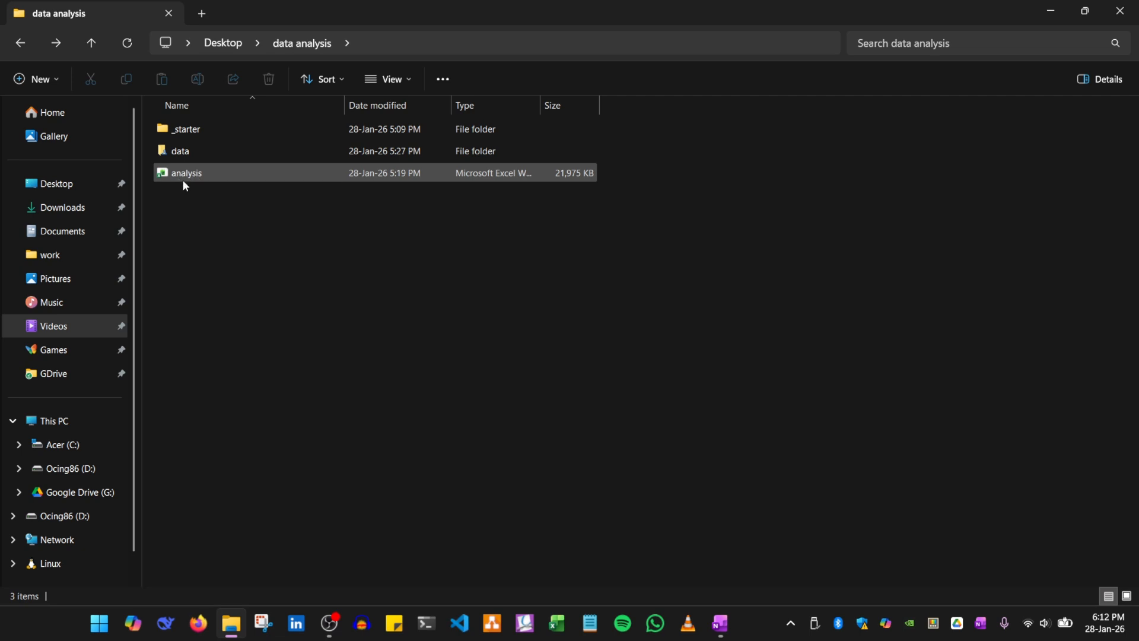
pyautogui.click(186, 179)
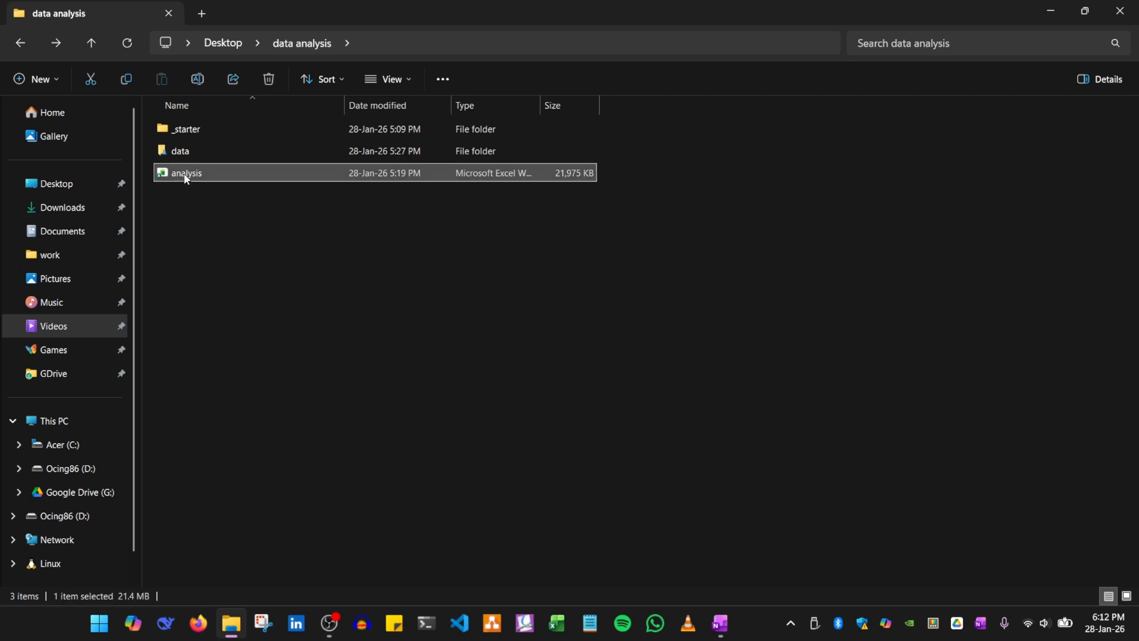
pyautogui.doubleClick(187, 179)
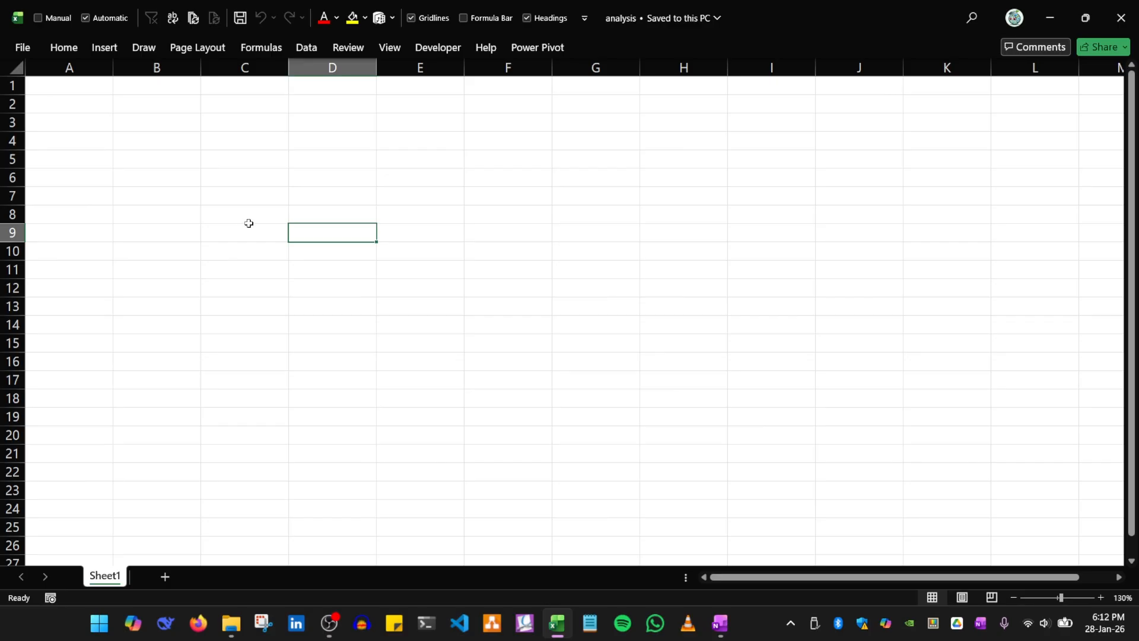
pyautogui.click(256, 216)
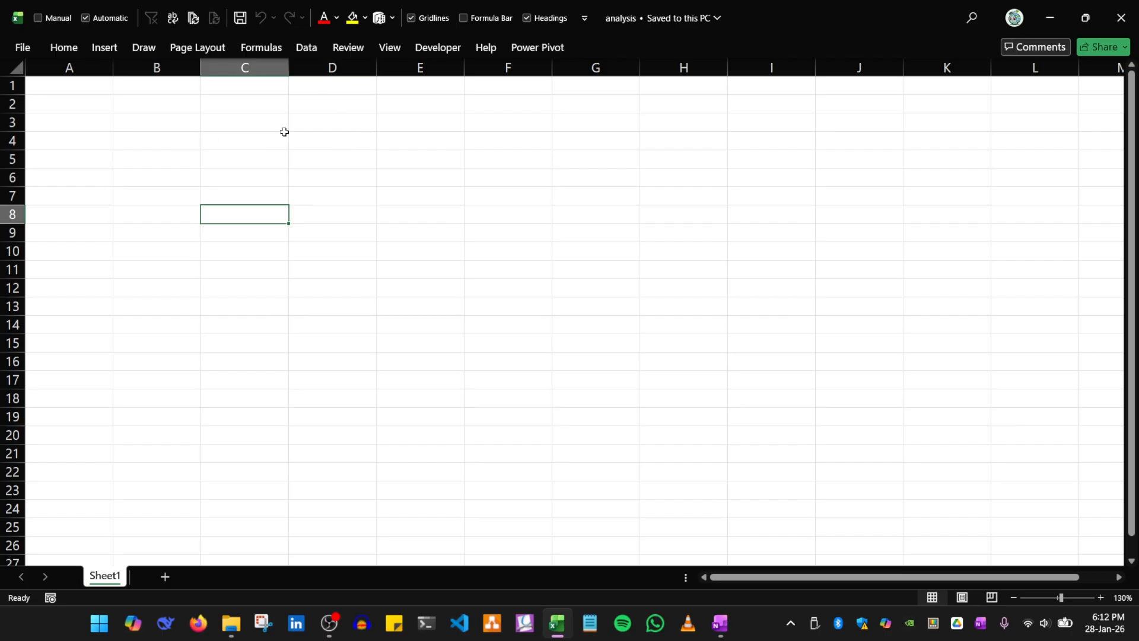
# Launch the Power Query Editor from the analysis workbook
pyautogui.click(304, 50)
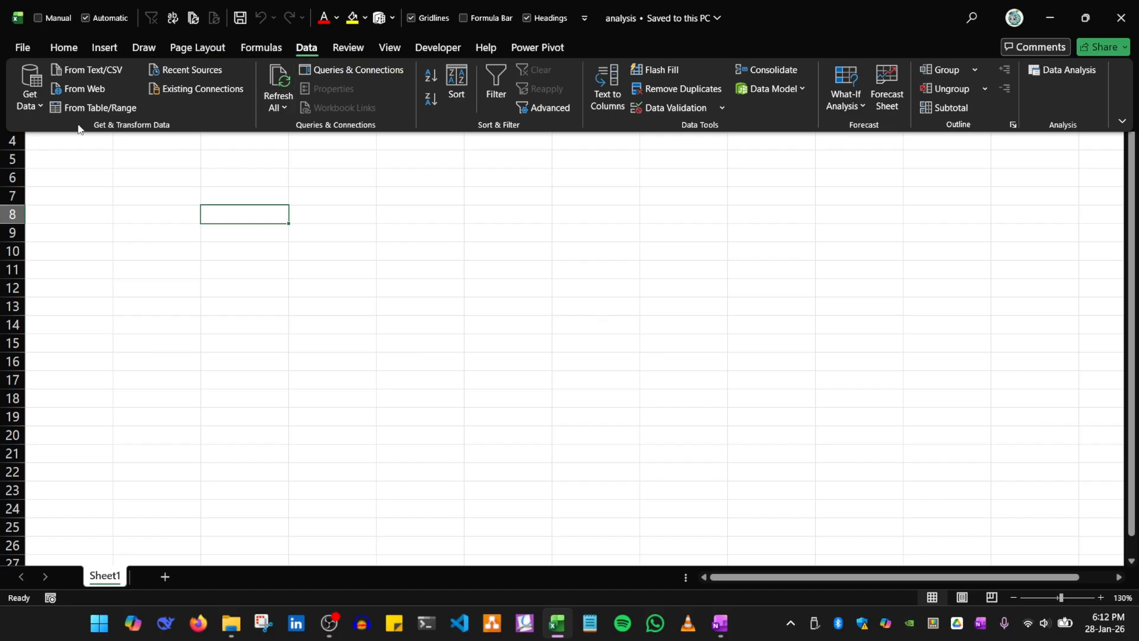
pyautogui.click(33, 114)
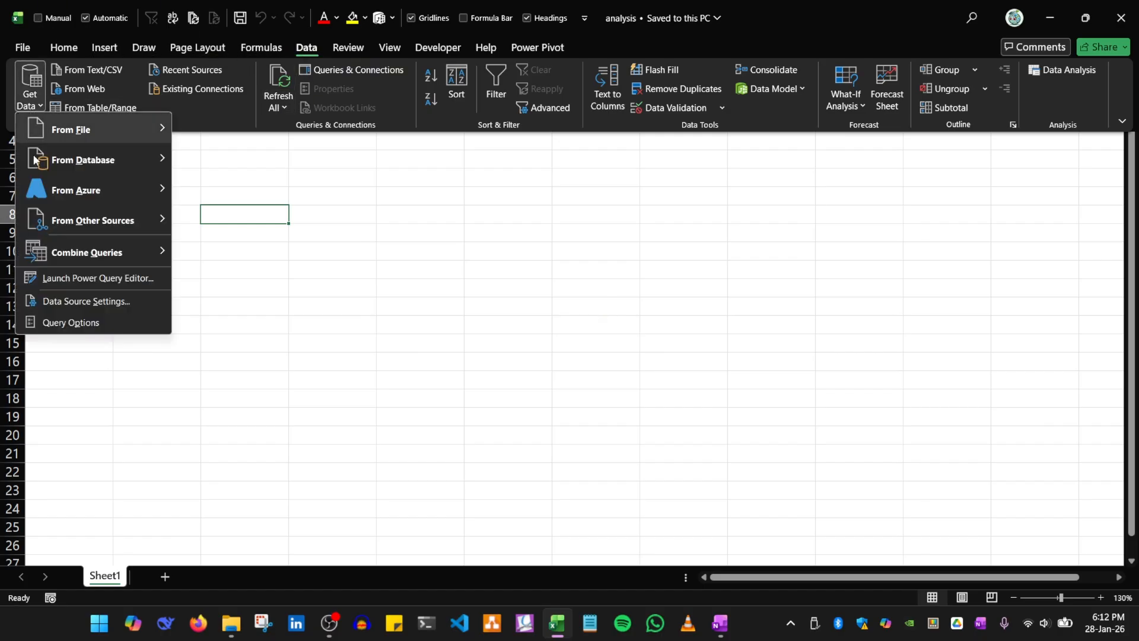
pyautogui.click(101, 282)
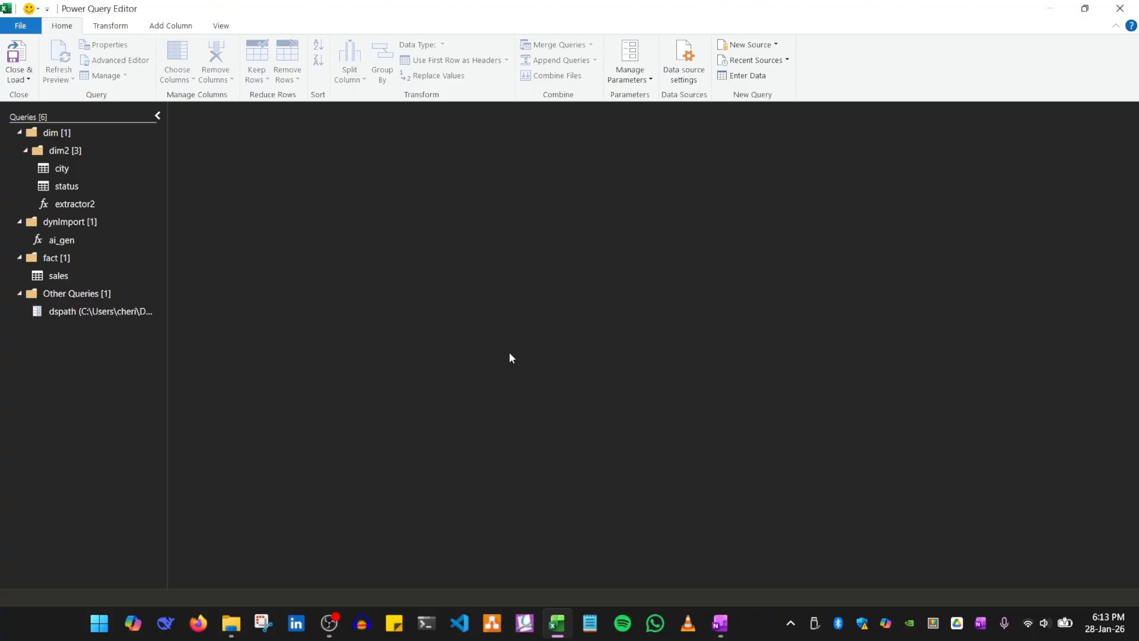
# Collapse the dim2 query group and keep the Other Queries group expanded
pyautogui.click(27, 154)
pyautogui.click(27, 152)
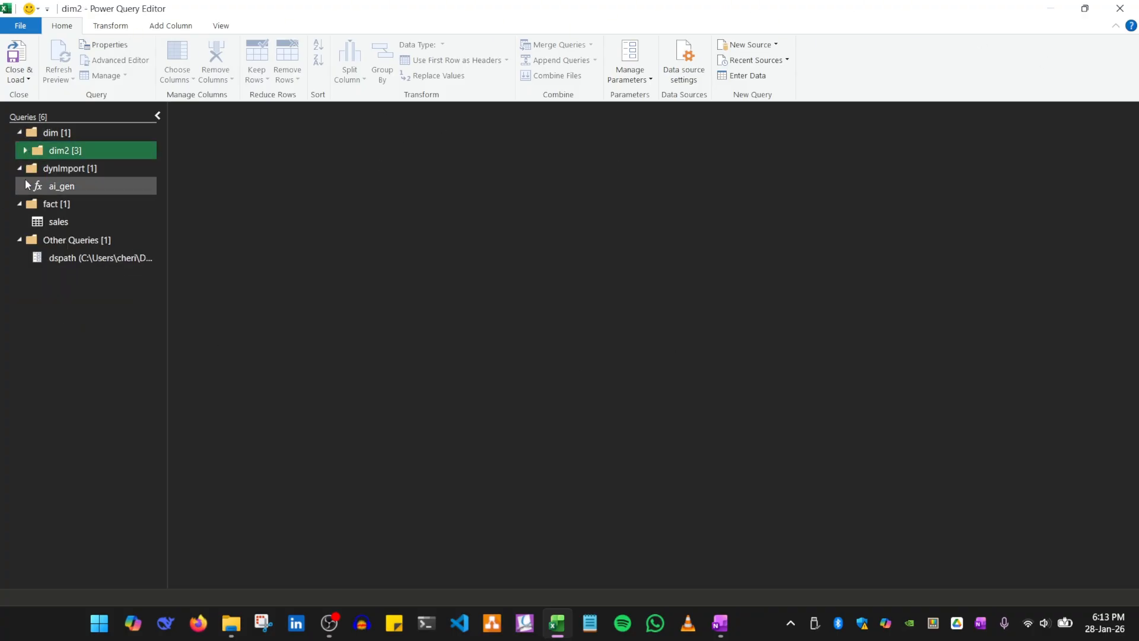
pyautogui.click(22, 243)
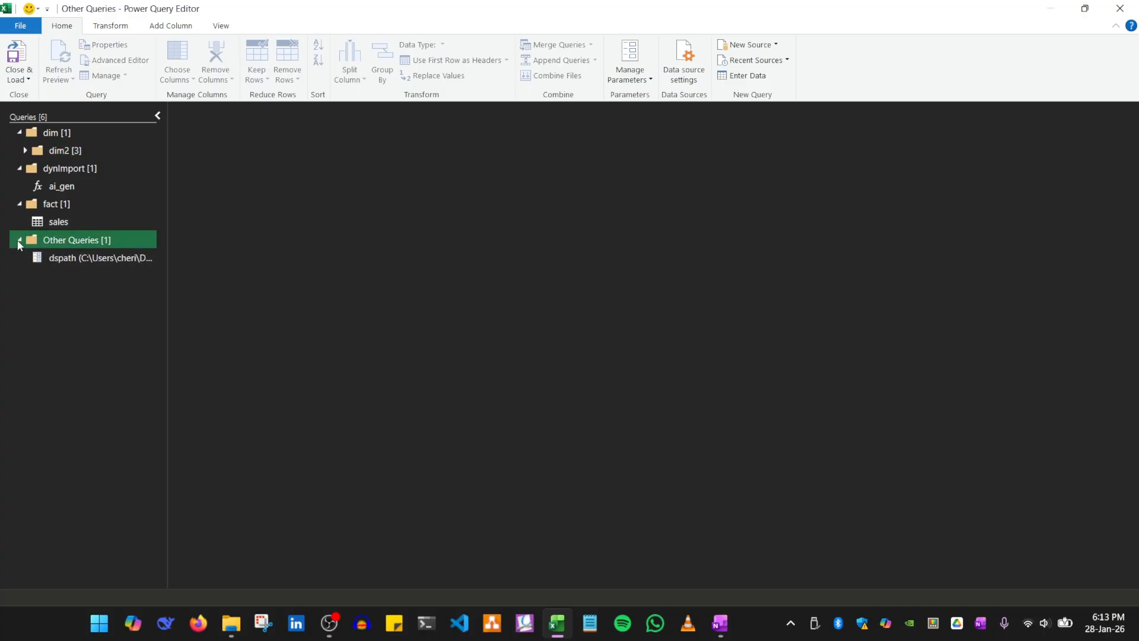
pyautogui.click(19, 241)
pyautogui.click(20, 240)
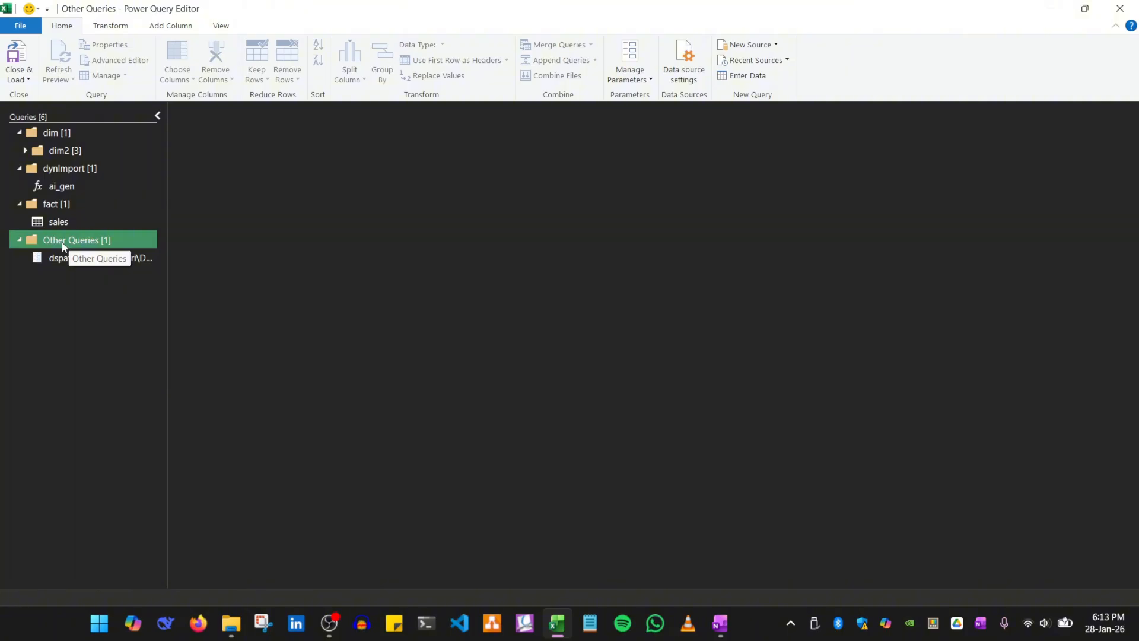
# Create a new blank query in the Other Queries group
pyautogui.rightClick(62, 243)
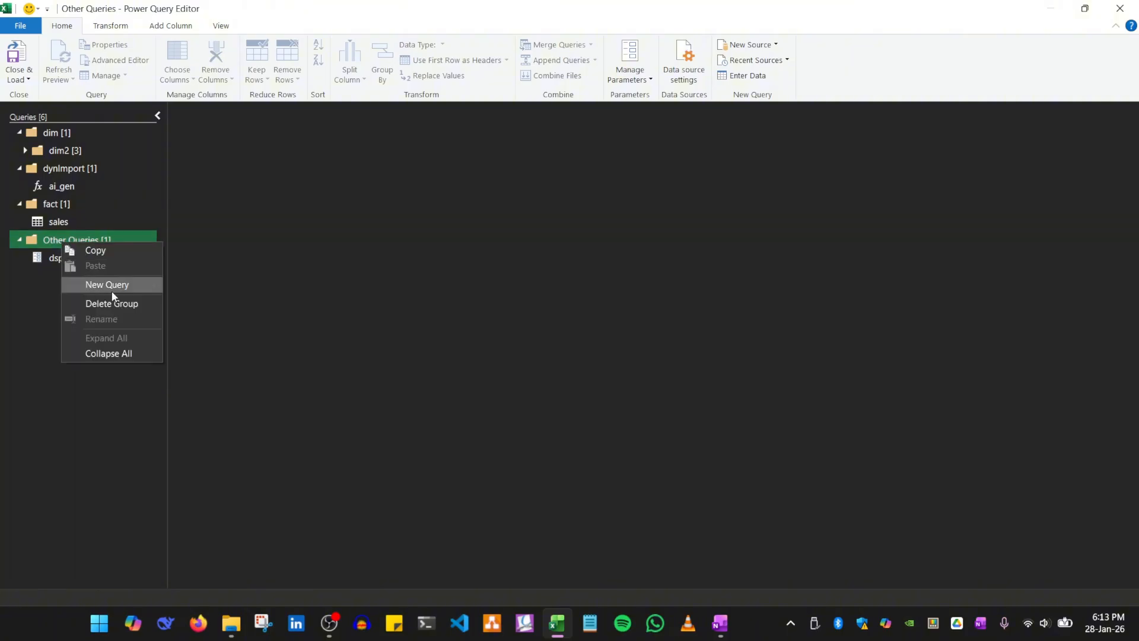
pyautogui.moveTo(109, 285)
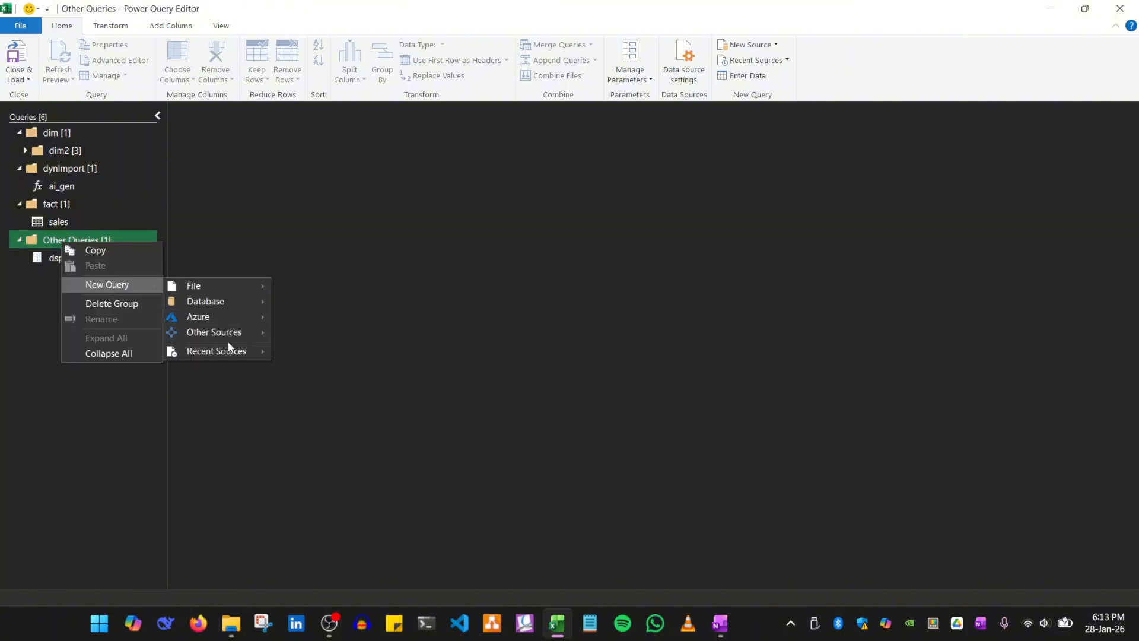
pyautogui.moveTo(231, 334)
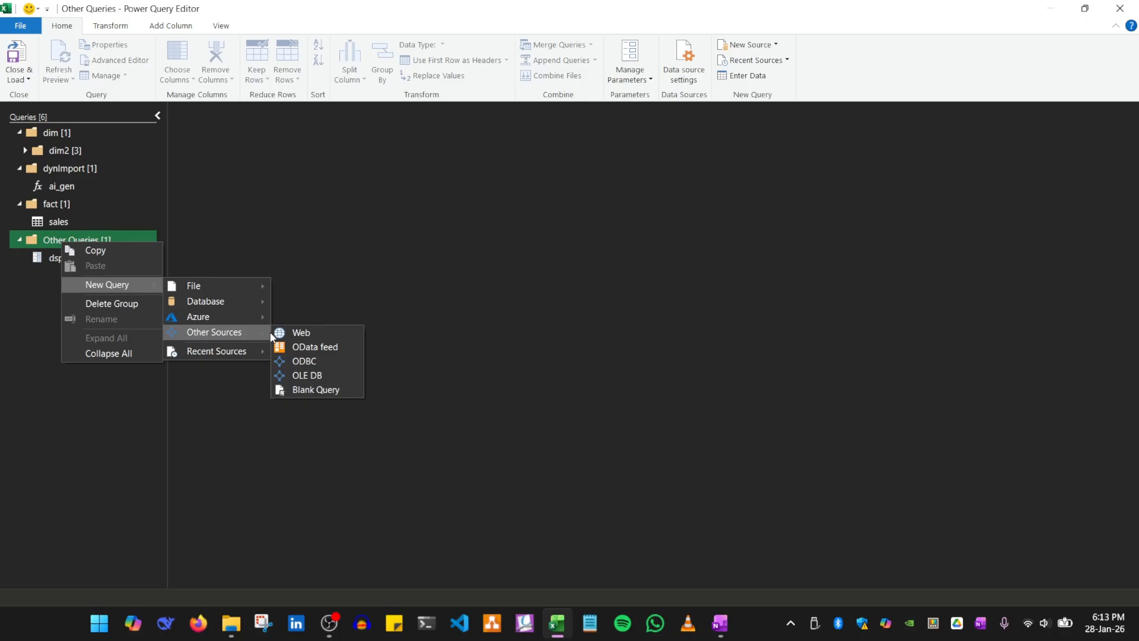
pyautogui.click(294, 390)
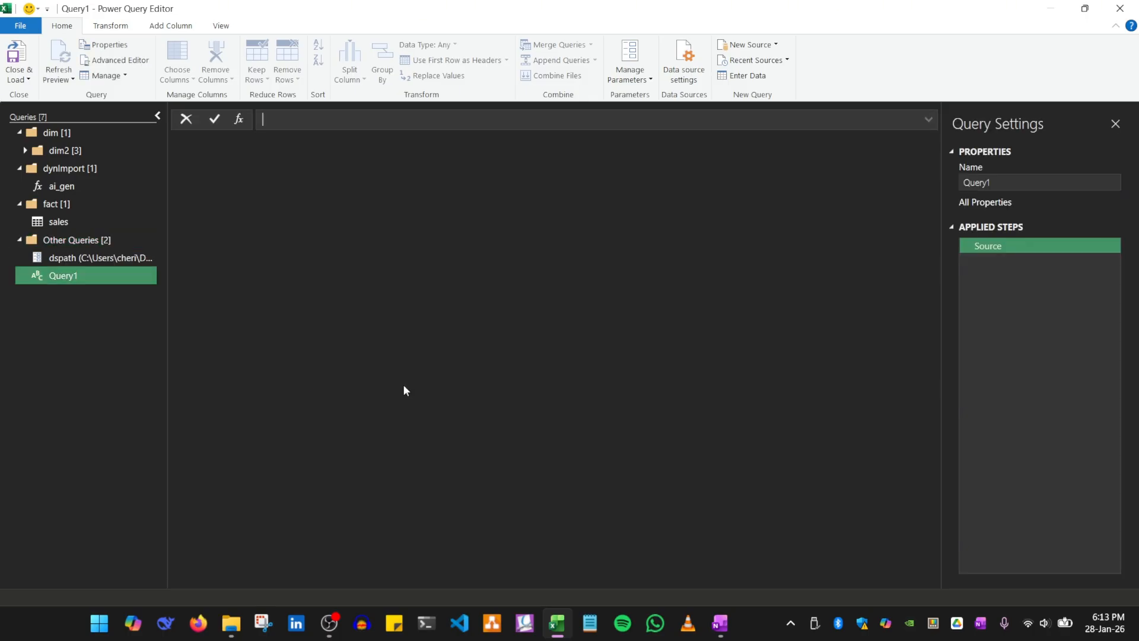
pyautogui.hotkey('alt', 'Tab')
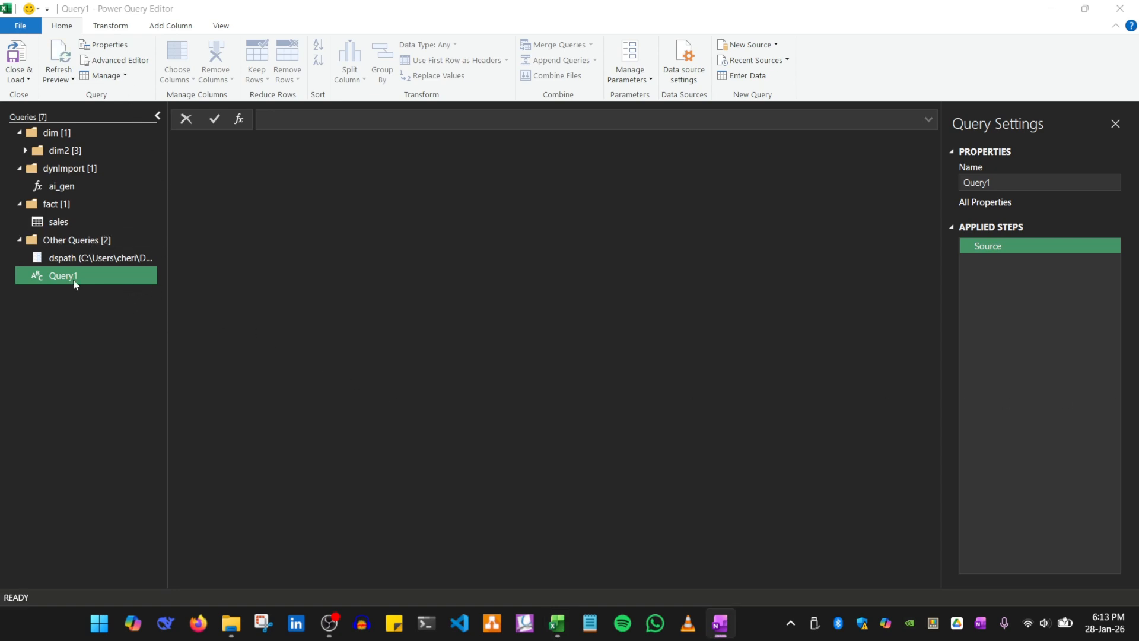
pyautogui.click(66, 308)
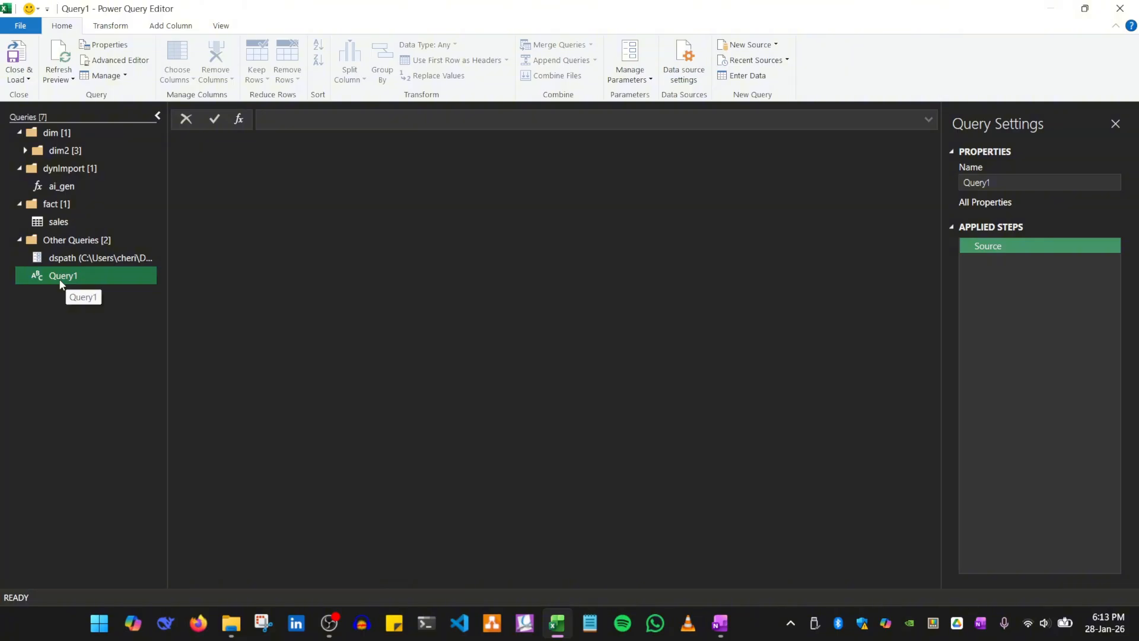
# Open the new blank query's code in the Advanced Editor and delete all of its default code
pyautogui.click(114, 65)
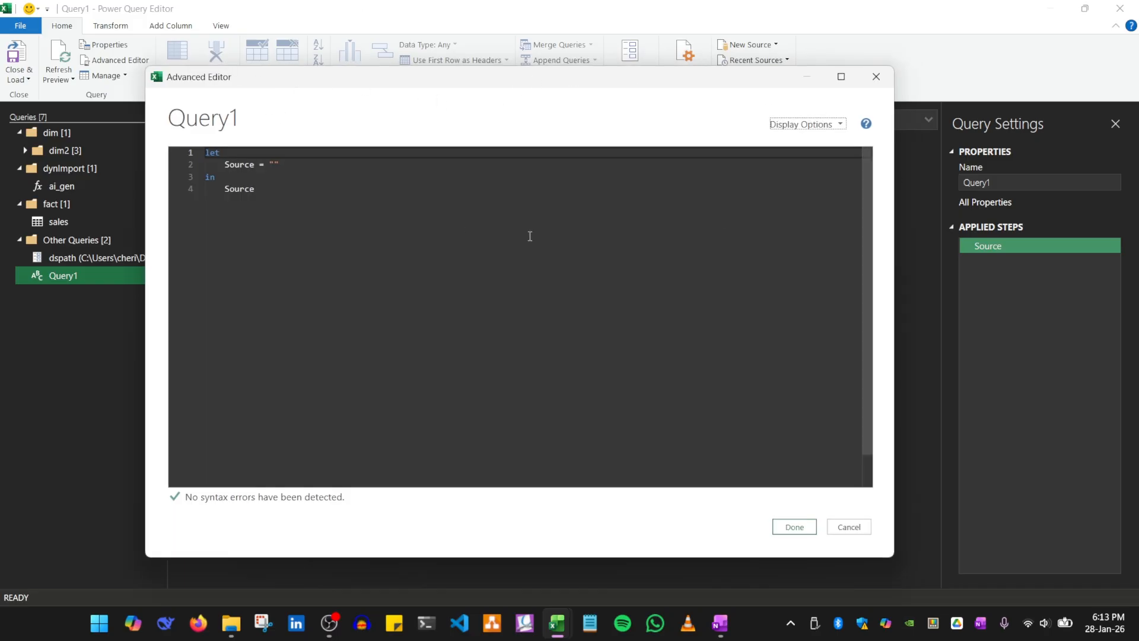
pyautogui.moveTo(270, 76); pyautogui.dragTo(282, 107)
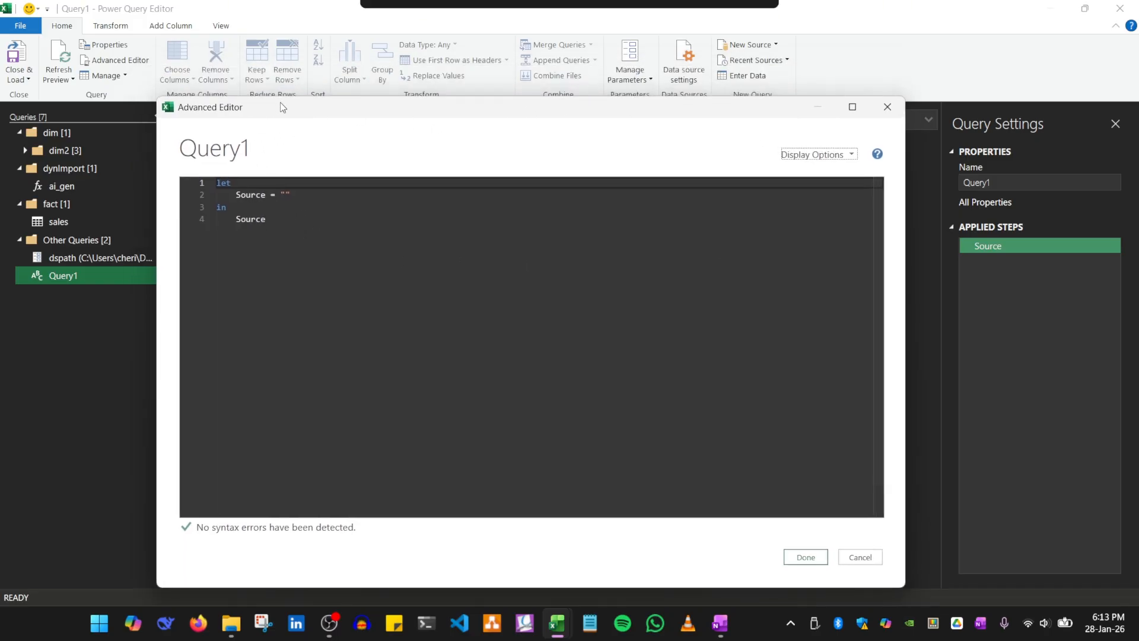
pyautogui.click(250, 228)
pyautogui.hotkey('ctrl', 'a')
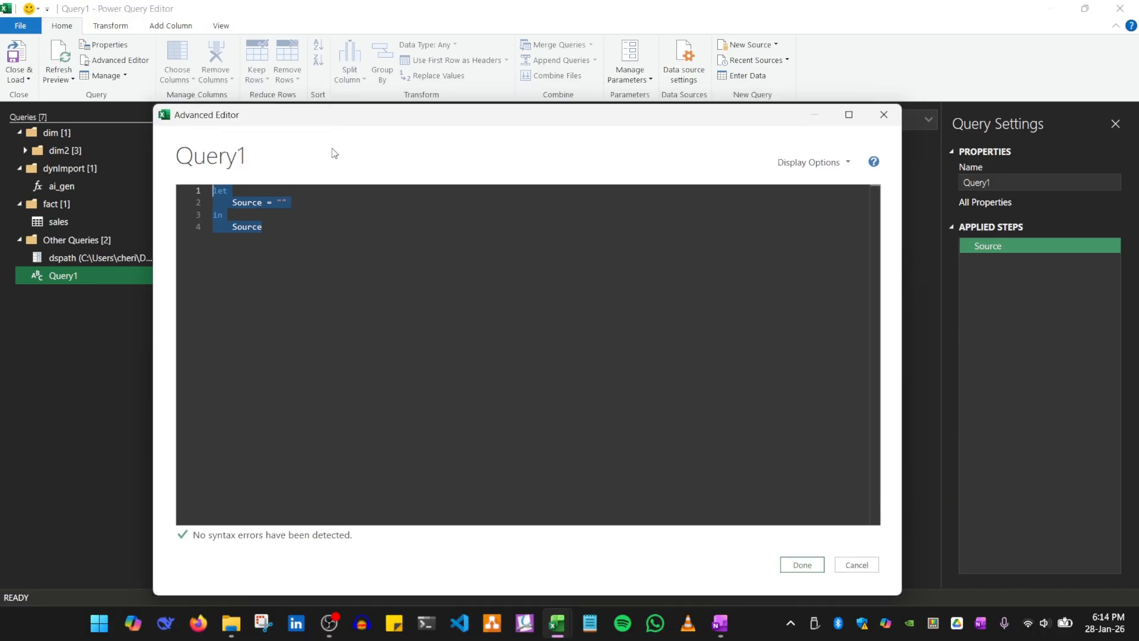
pyautogui.press('Delete')
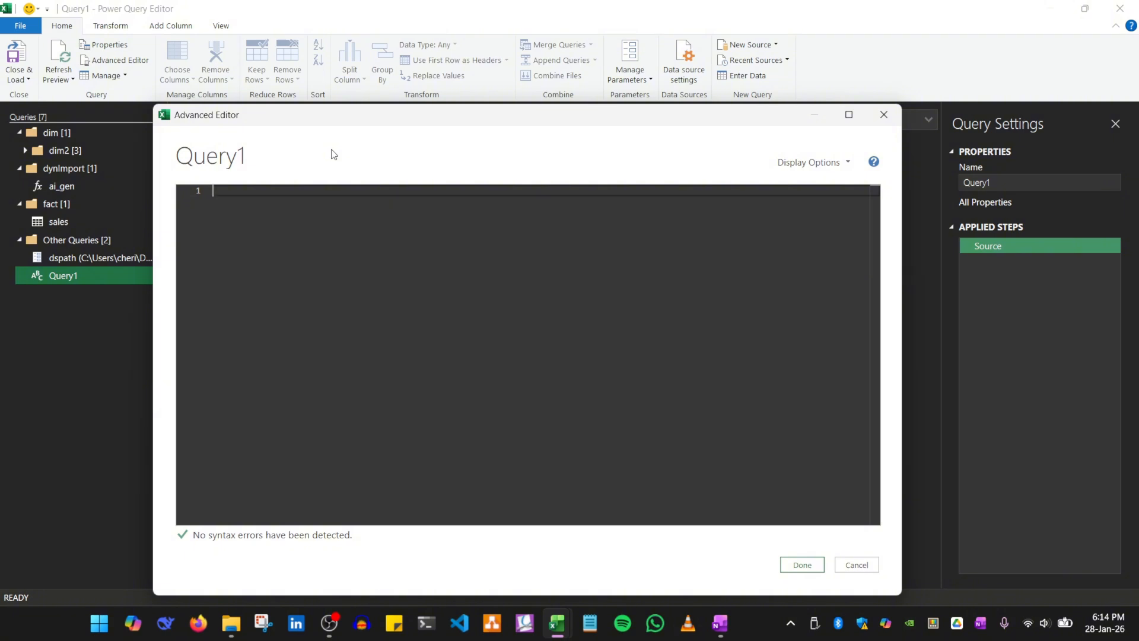
# Write the function header "(file as text) =>" on the first line and start a new line below it
pyautogui.write('(')
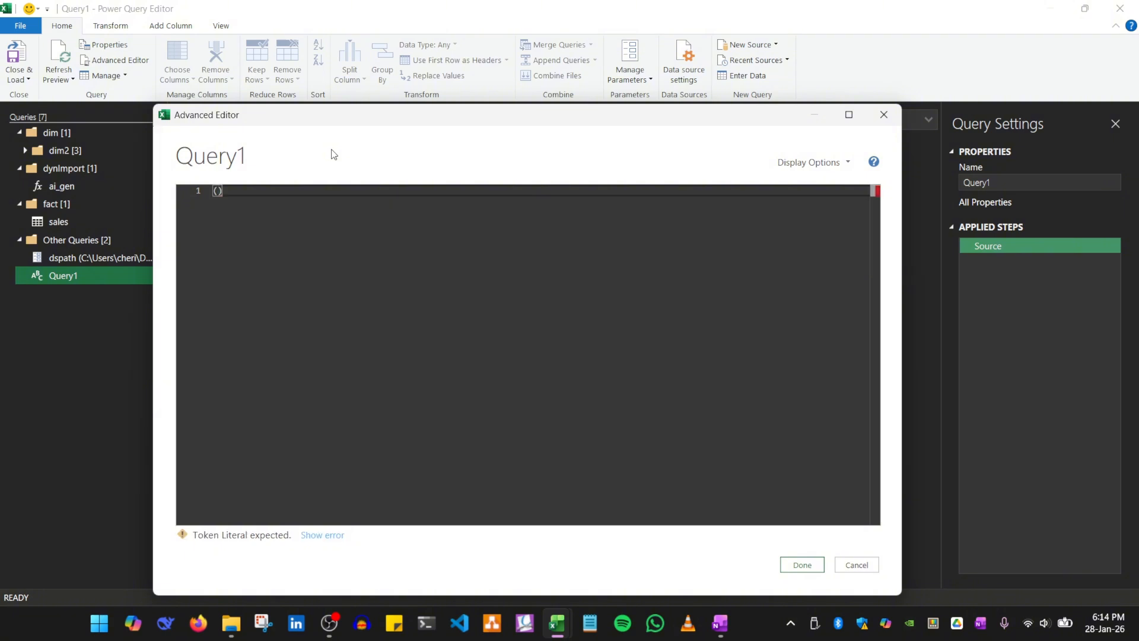
pyautogui.write('file as')
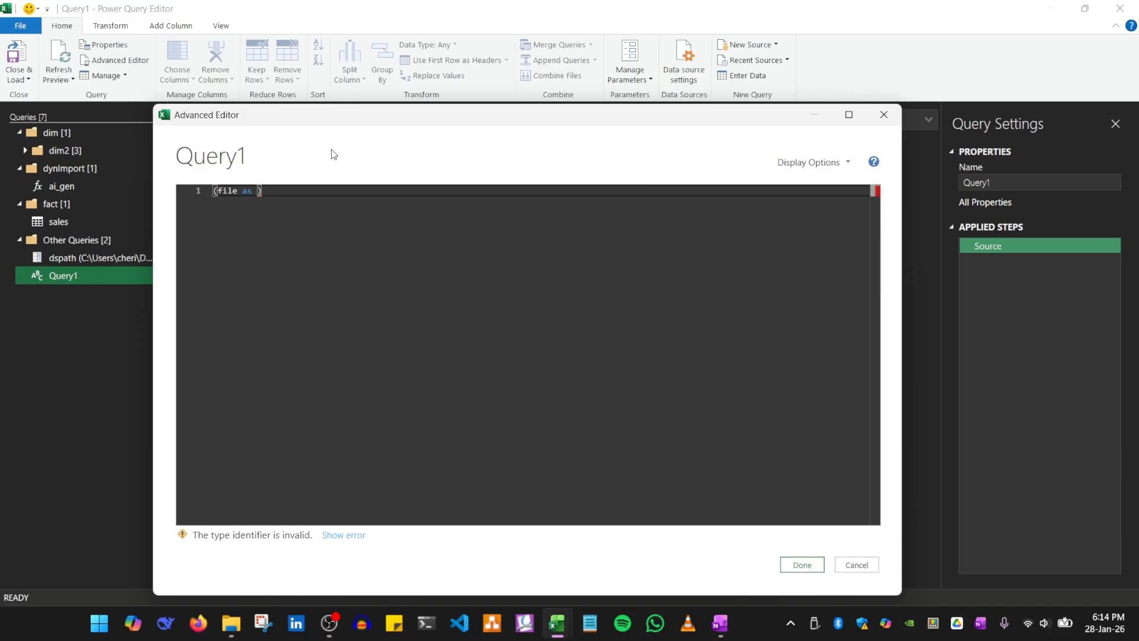
pyautogui.write('text) ')
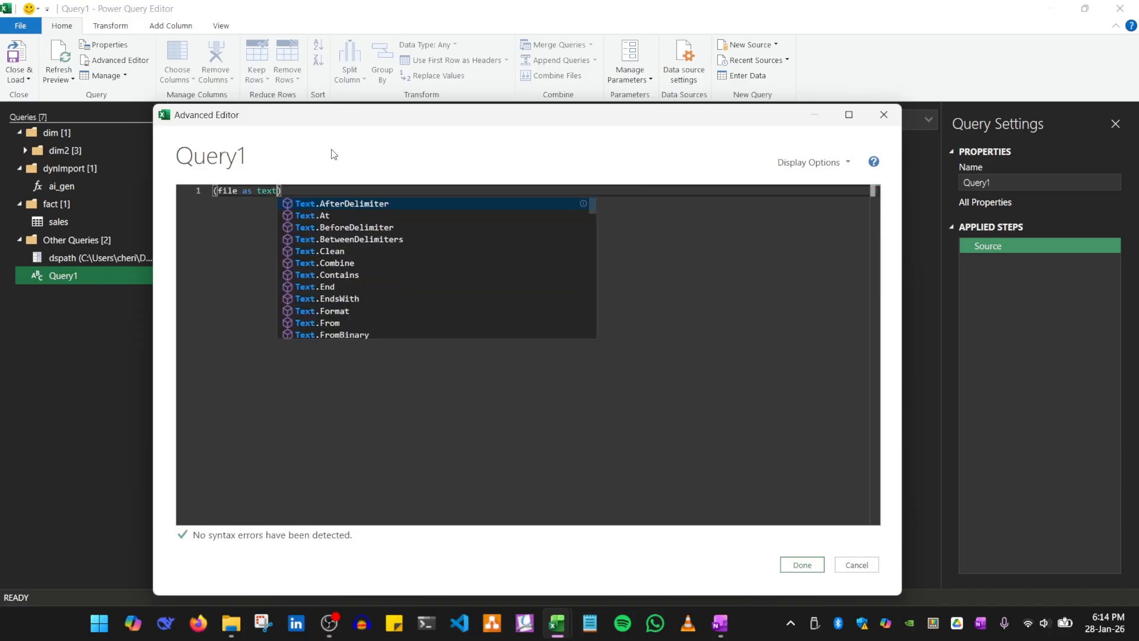
pyautogui.write('=>')
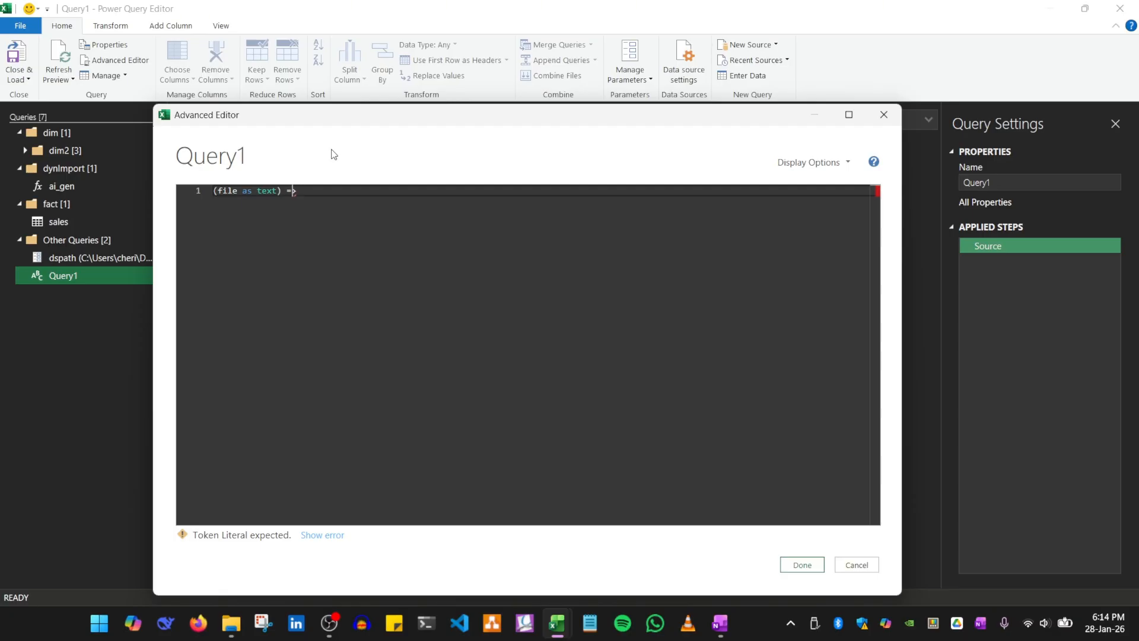
pyautogui.press('Left')
pyautogui.press('Left')
pyautogui.press('Right')
pyautogui.press('Return')
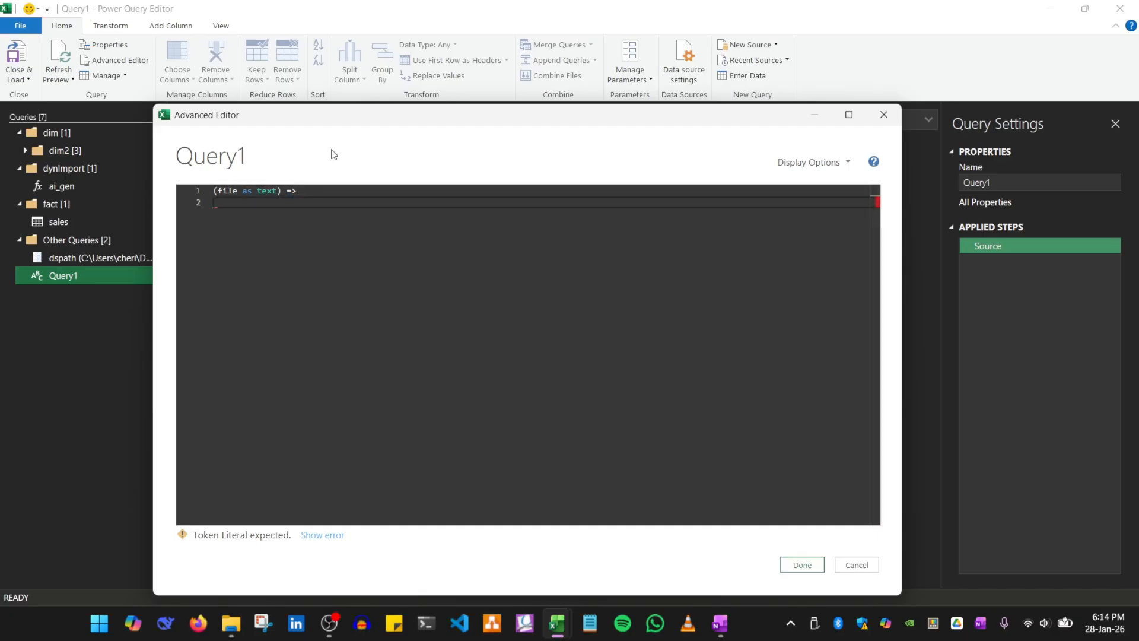
pyautogui.press('Up')
pyautogui.hotkey('ctrl', 'shift', 'Right')
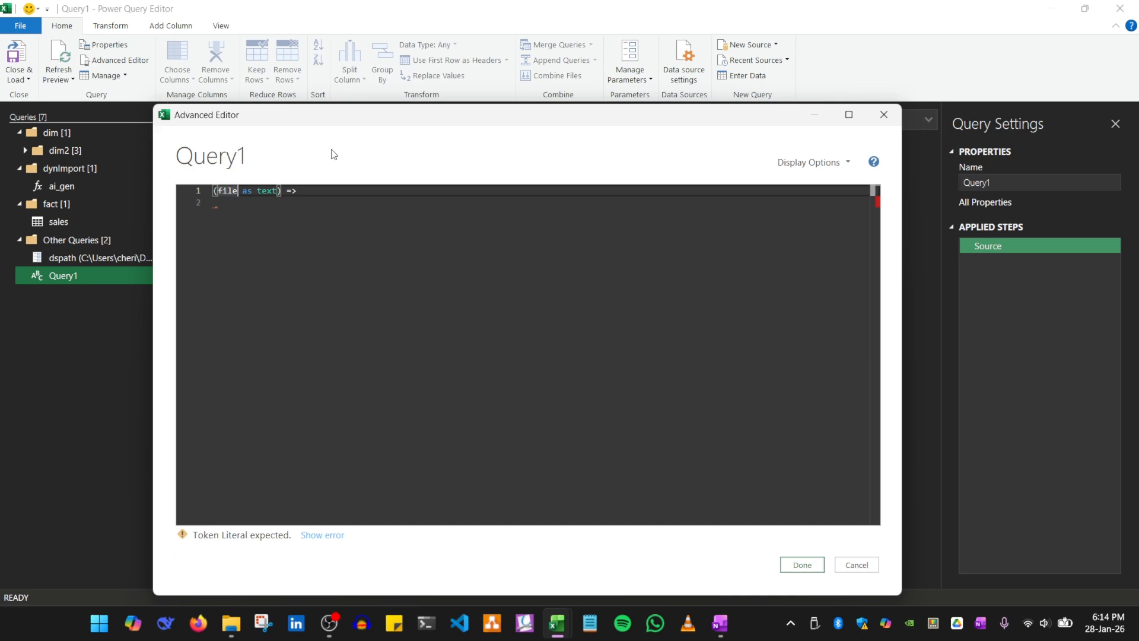
pyautogui.write('file')
pyautogui.press('End')
pyautogui.press('Down')
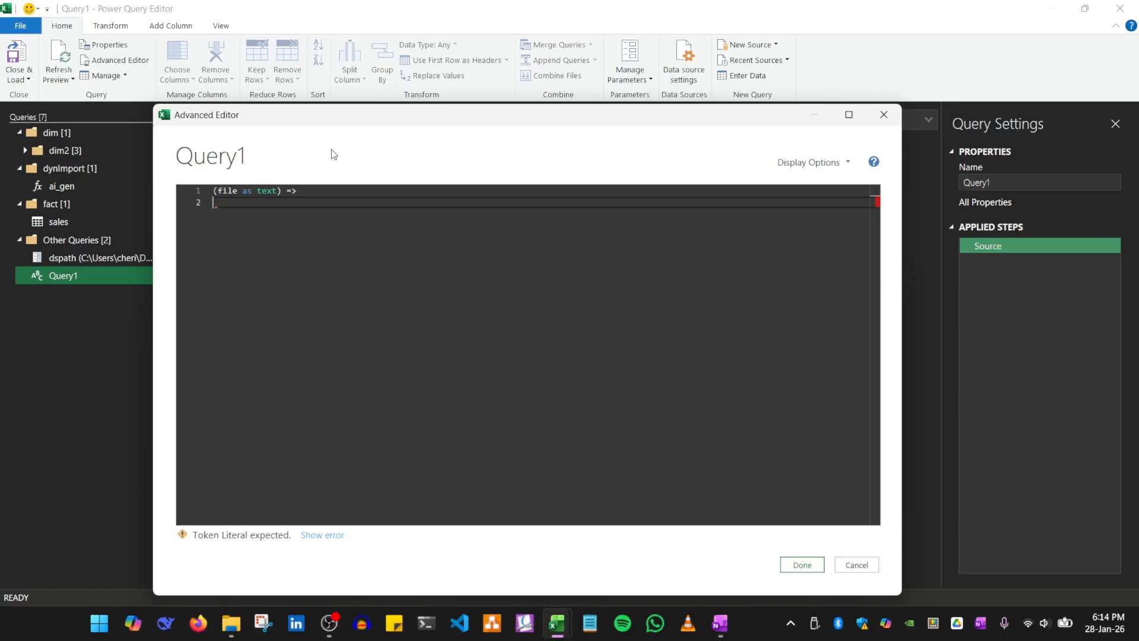
pyautogui.press('Up')
pyautogui.hotkey('ctrl', 'shift', 'Right')
pyautogui.hotkey('ctrl', 'shift', 'Right')
pyautogui.hotkey('ctrl', 'shift', 'Right')
pyautogui.hotkey('ctrl', 'shift', 'Right')
pyautogui.hotkey('ctrl', 'shift', 'Right')
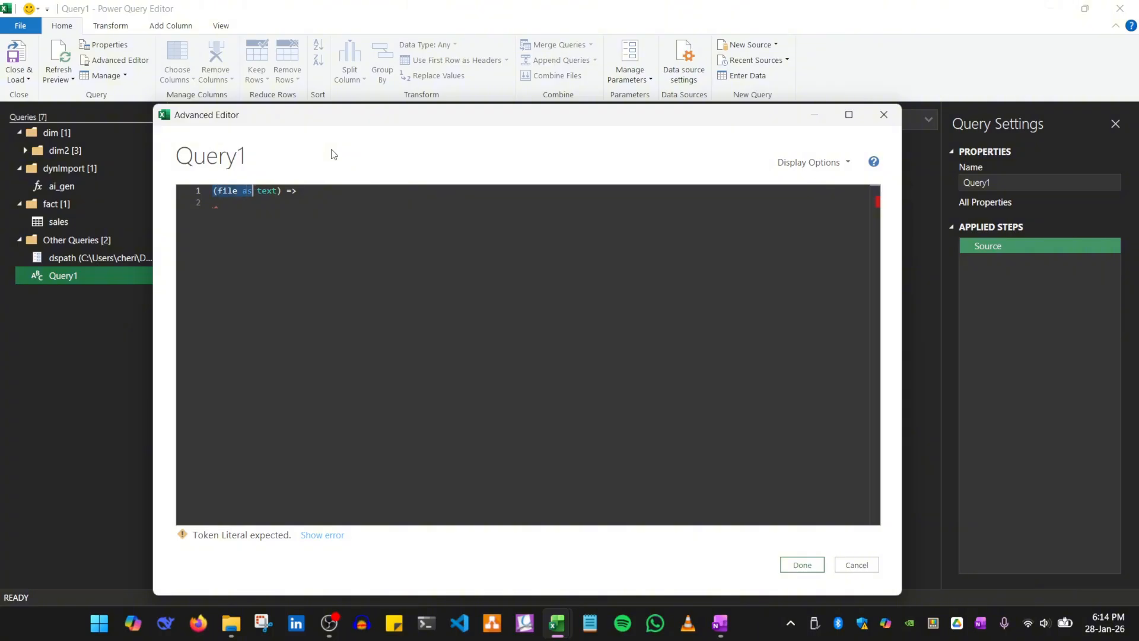
pyautogui.press('Down')
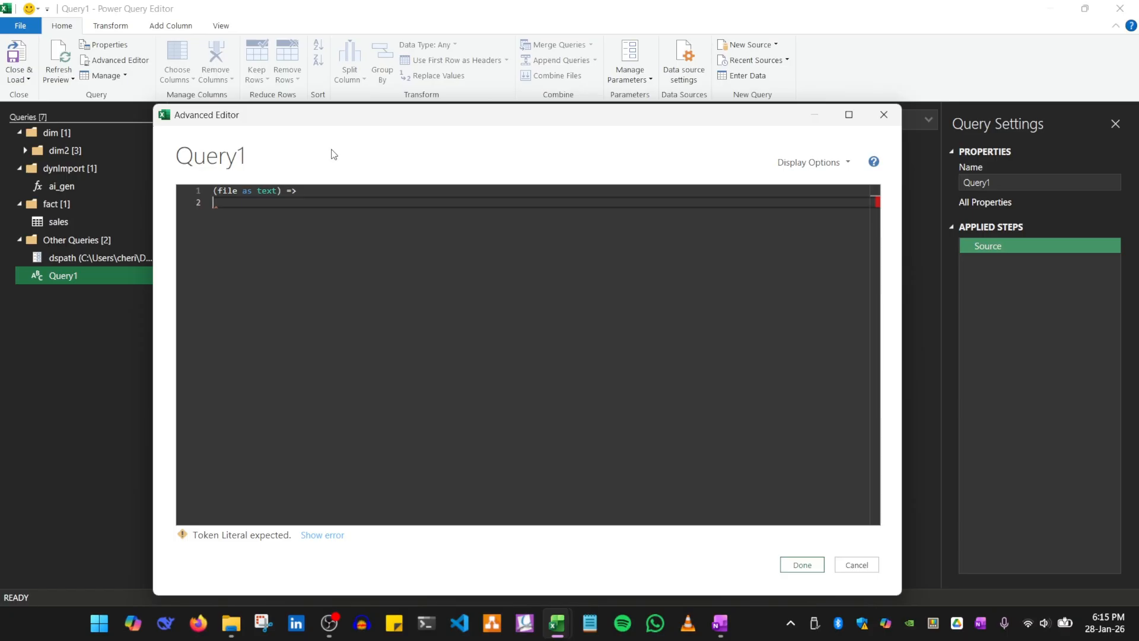
pyautogui.write('let')
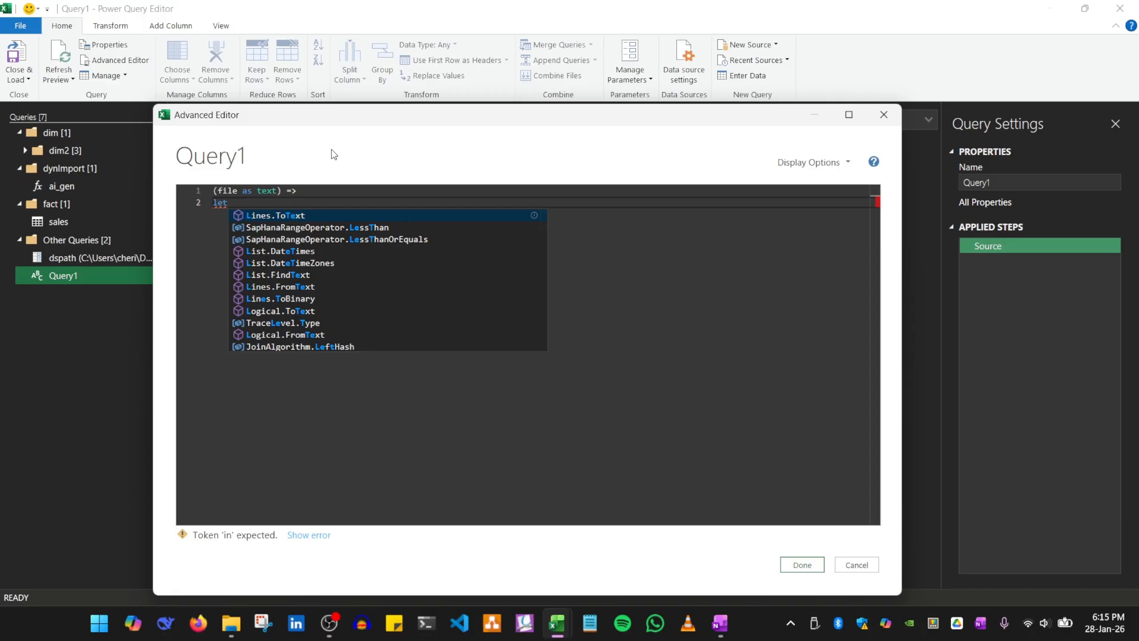
pyautogui.press('Tab')
pyautogui.press('BackSpace')
pyautogui.press('BackSpace')
pyautogui.press('BackSpace')
pyautogui.press('BackSpace')
pyautogui.press('BackSpace')
pyautogui.press('BackSpace')
pyautogui.press('BackSpace')
pyautogui.press('BackSpace')
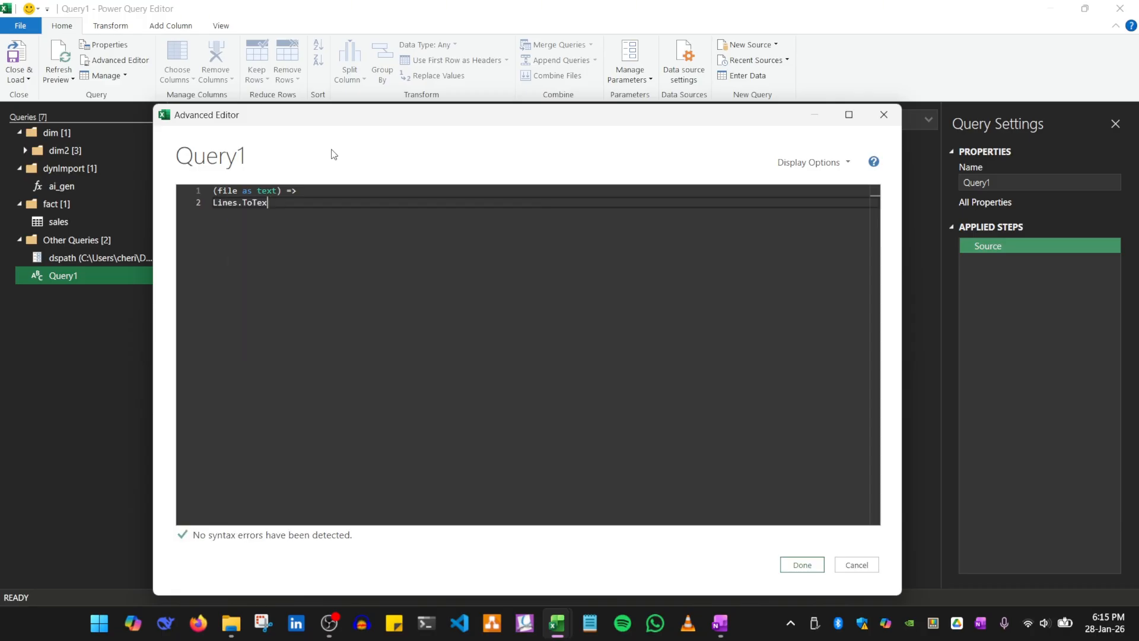
pyautogui.press('BackSpace')
pyautogui.press('BackSpace')
pyautogui.press('BackSpace')
pyautogui.press('BackSpace')
# Write "let" on the second line and start an indented line below it
pyautogui.write('let')
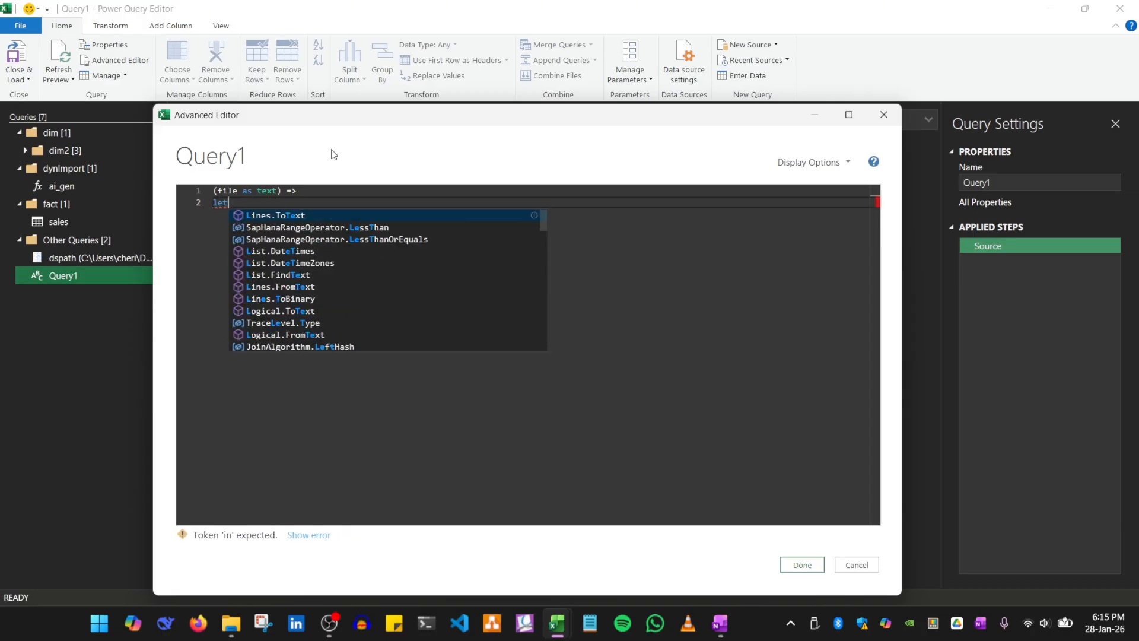
pyautogui.press('Escape')
pyautogui.press('Return')
pyautogui.press('Tab')
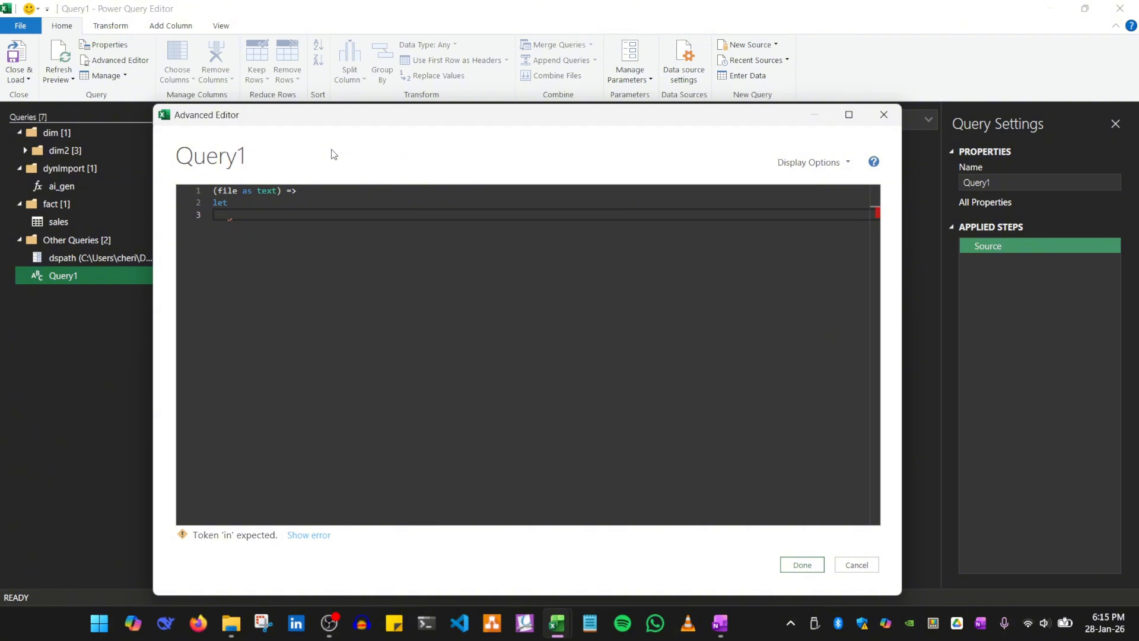
# Begin line 3 with a dimpath variable assigned to a text-combining function
pyautogui.write('dimpath = ')
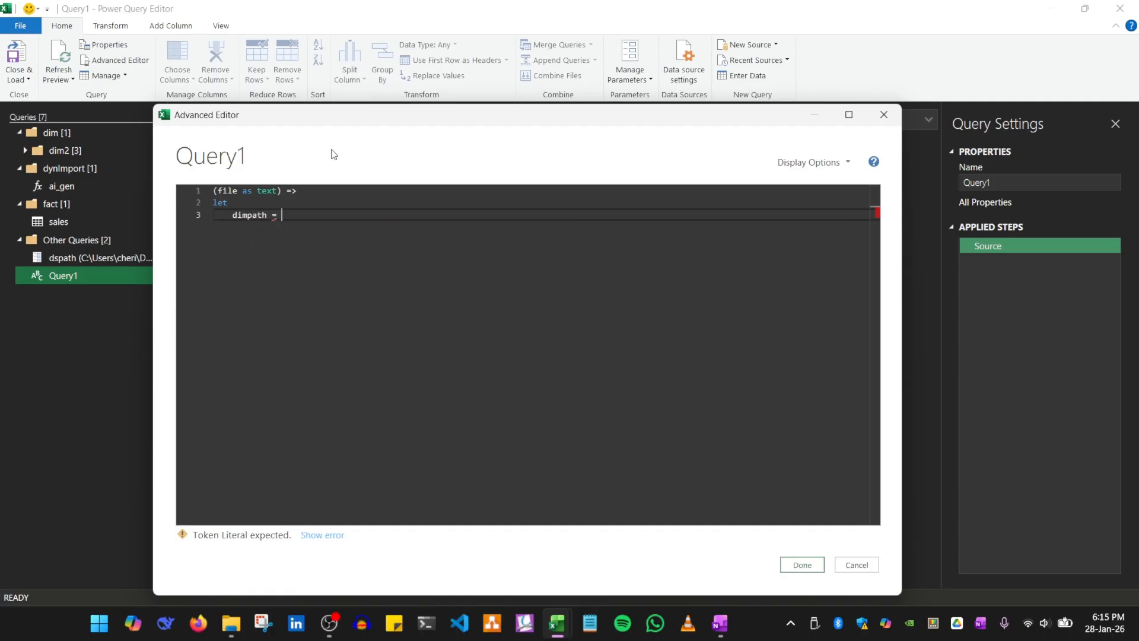
pyautogui.write('Text')
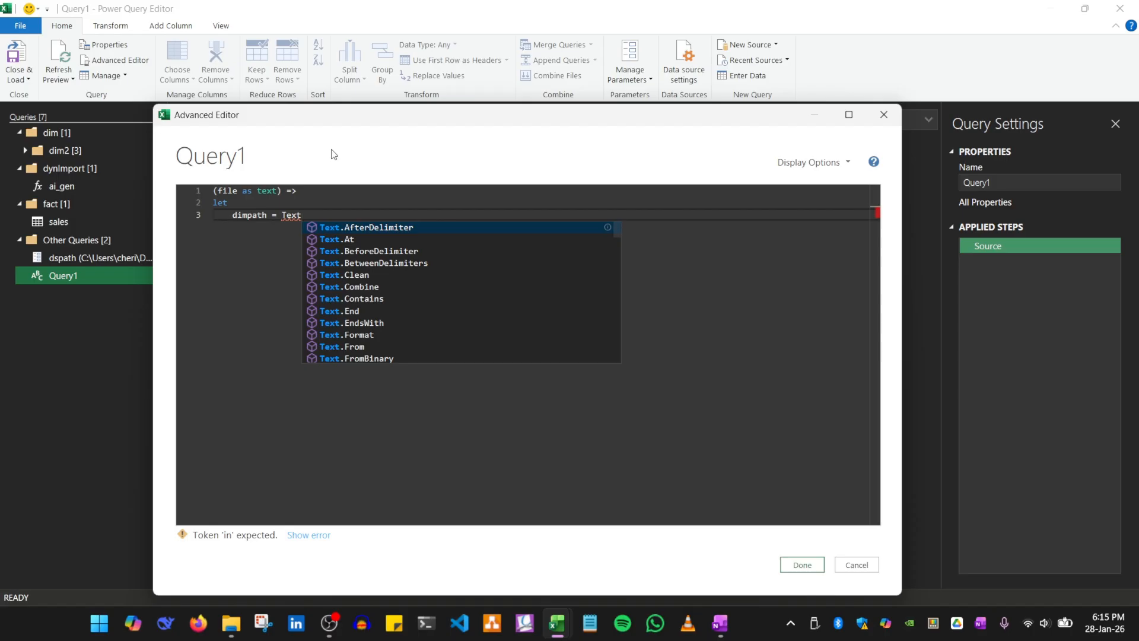
pyautogui.write('.Combi')
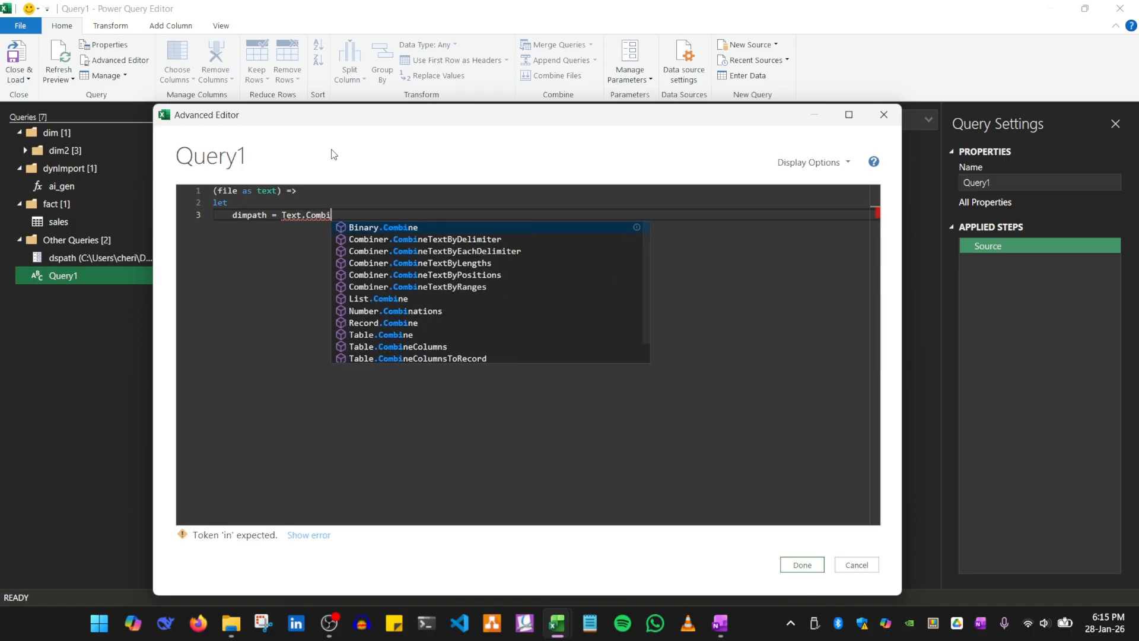
pyautogui.press('Tab')
pyautogui.press('BackSpace')
pyautogui.press('BackSpace')
pyautogui.press('BackSpace')
pyautogui.press('BackSpace')
pyautogui.press('BackSpace')
pyautogui.press('BackSpace')
pyautogui.press('BackSpace')
pyautogui.press('BackSpace')
pyautogui.press('BackSpace')
pyautogui.press('BackSpace')
pyautogui.press('BackSpace')
pyautogui.press('BackSpace')
pyautogui.press('BackSpace')
pyautogui.press('BackSpace')
pyautogui.press('BackSpace')
pyautogui.press('BackSpace')
pyautogui.press('BackSpace')
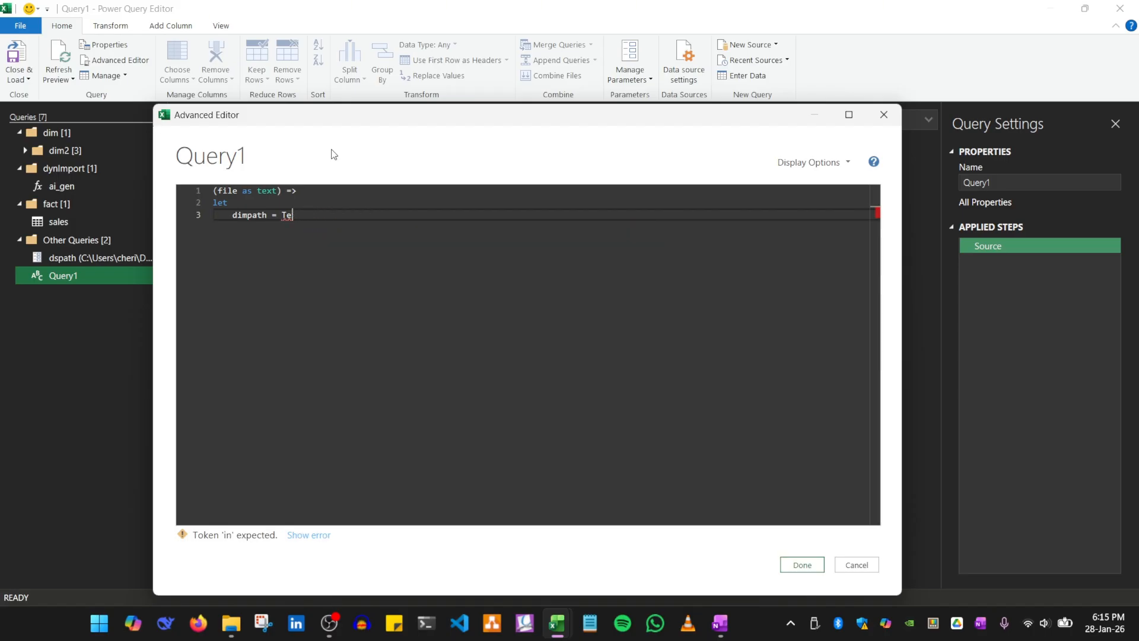
# Complete the dimpath expression as TextCombine({dspath, "dim\"})
pyautogui.write('extCombine')
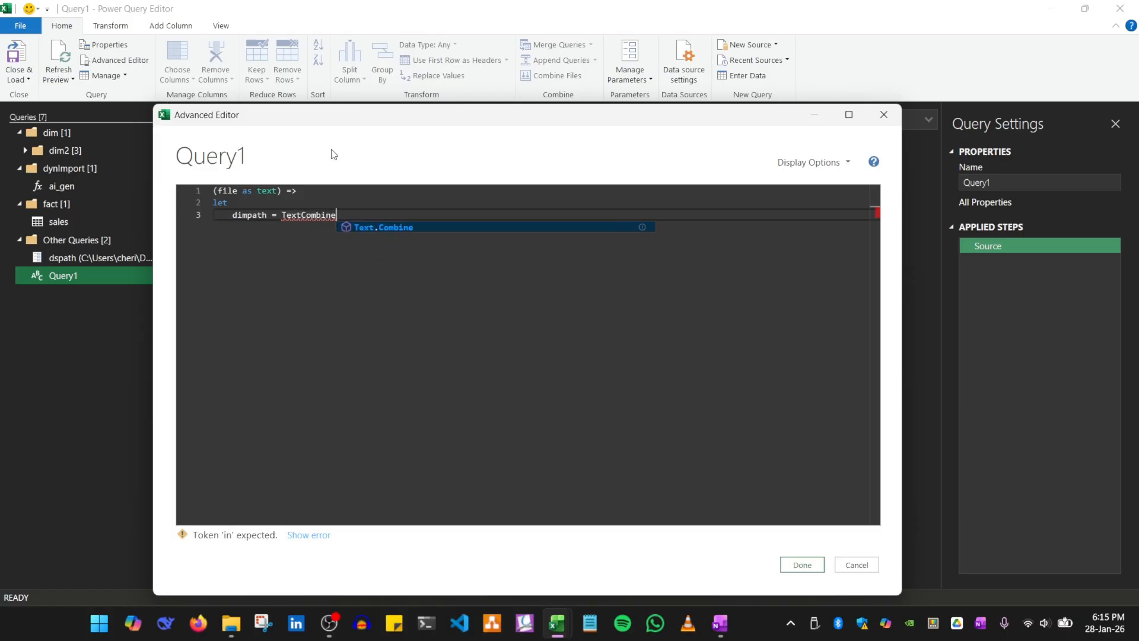
pyautogui.write('({')
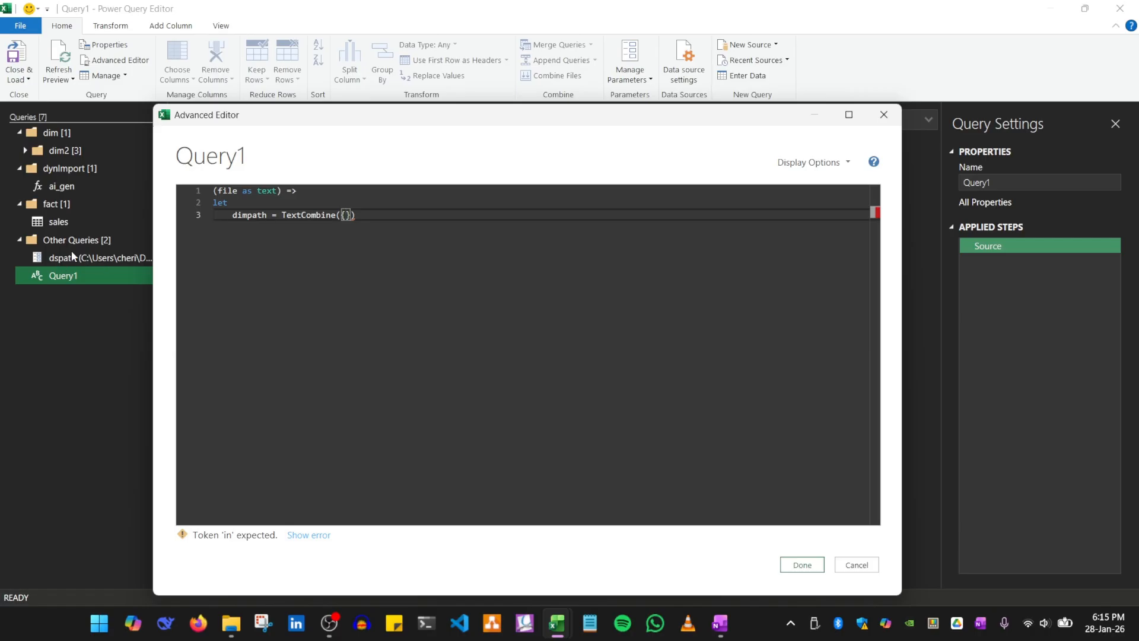
pyautogui.write('ds')
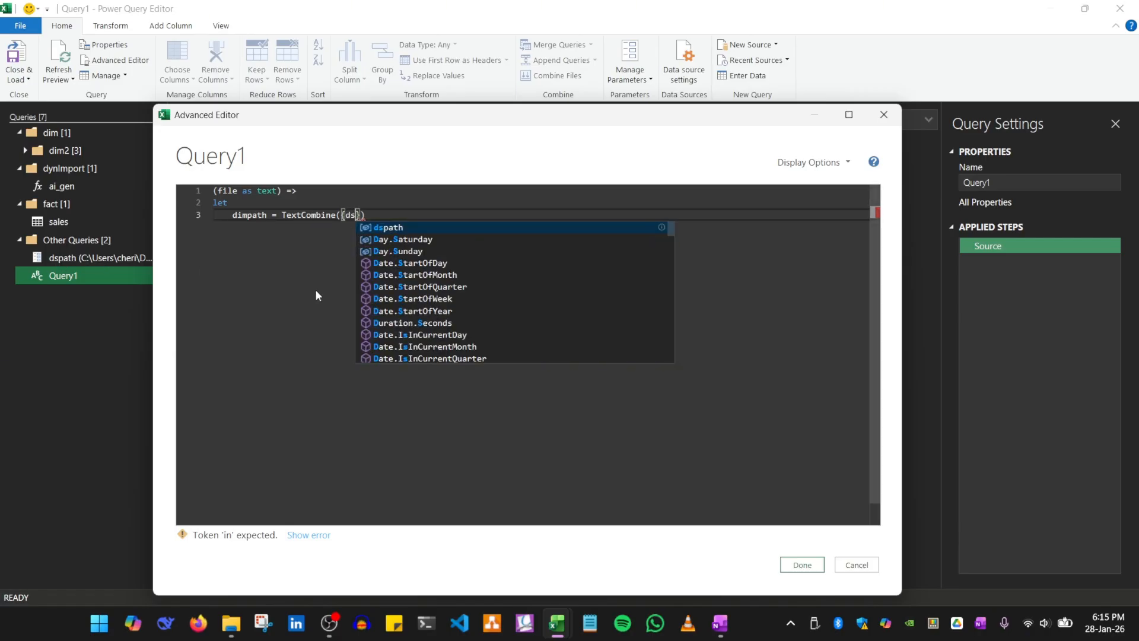
pyautogui.press('Tab')
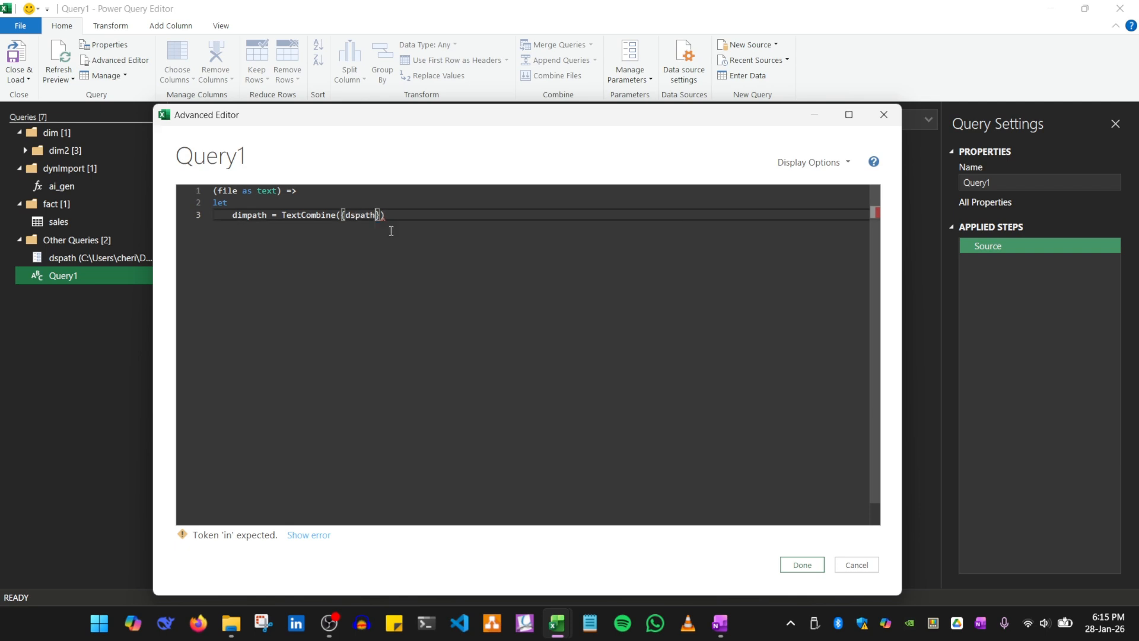
pyautogui.press('Left')
pyautogui.write(', "dim\\')
# Switch to File Explorer, check the dim folder inside the data folder and its files, and close the window
pyautogui.hotkey('alt', 'Tab')
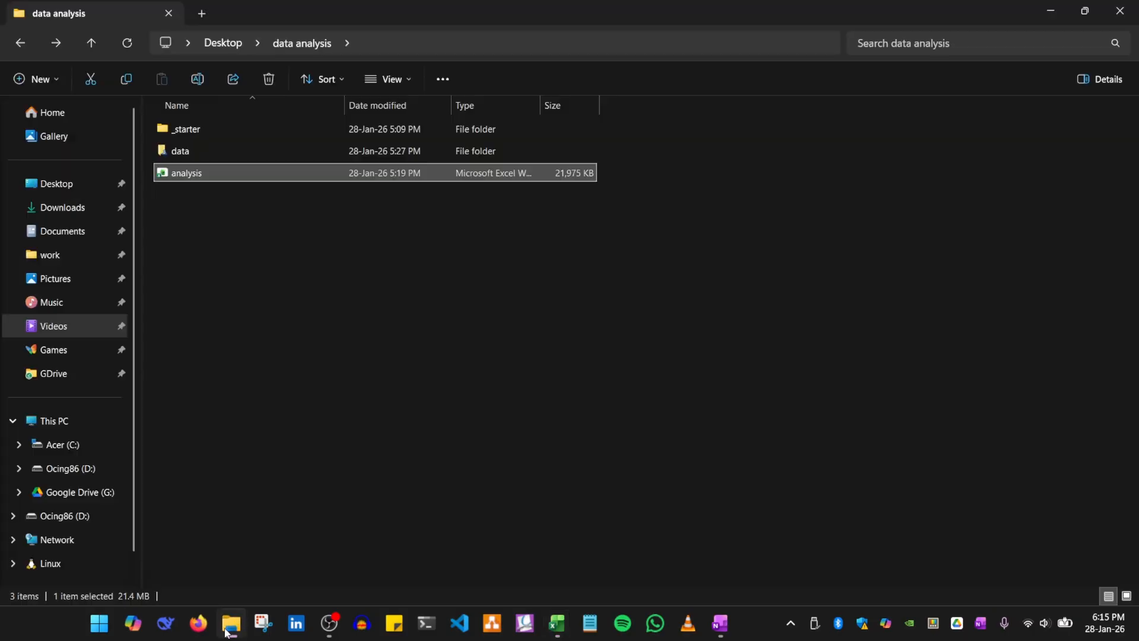
pyautogui.doubleClick(195, 151)
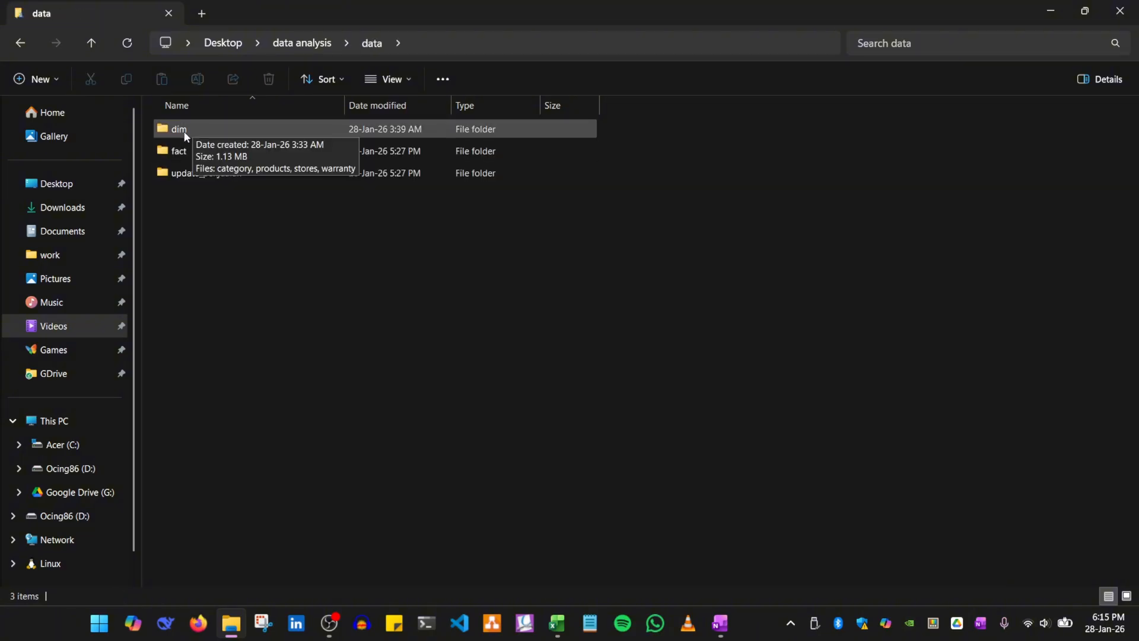
pyautogui.doubleClick(184, 130)
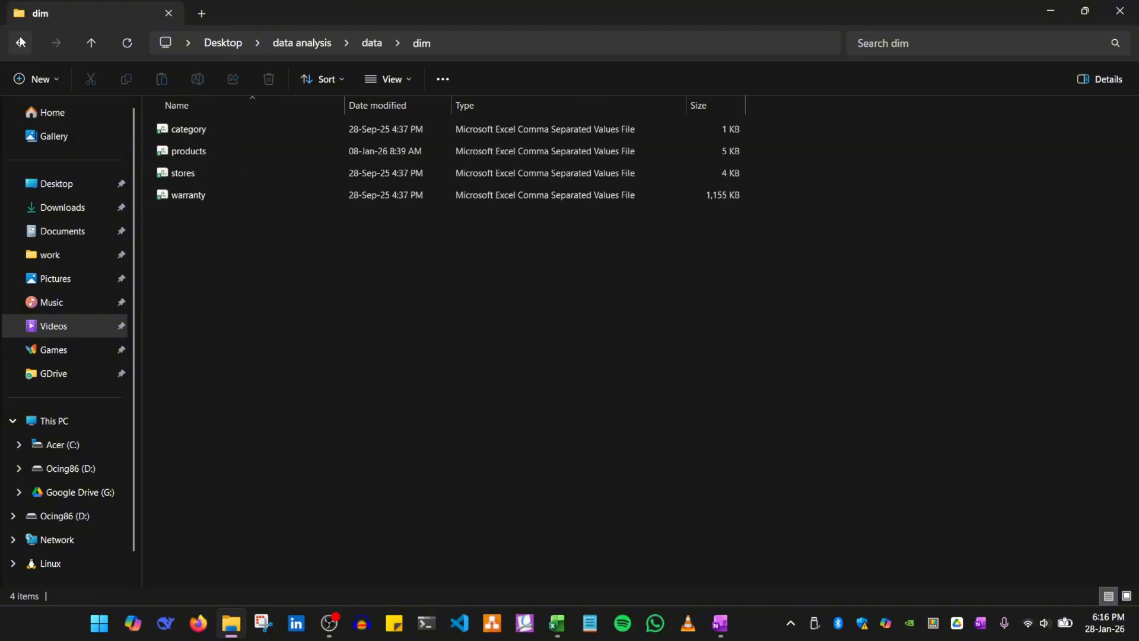
pyautogui.click(17, 43)
pyautogui.doubleClick(185, 128)
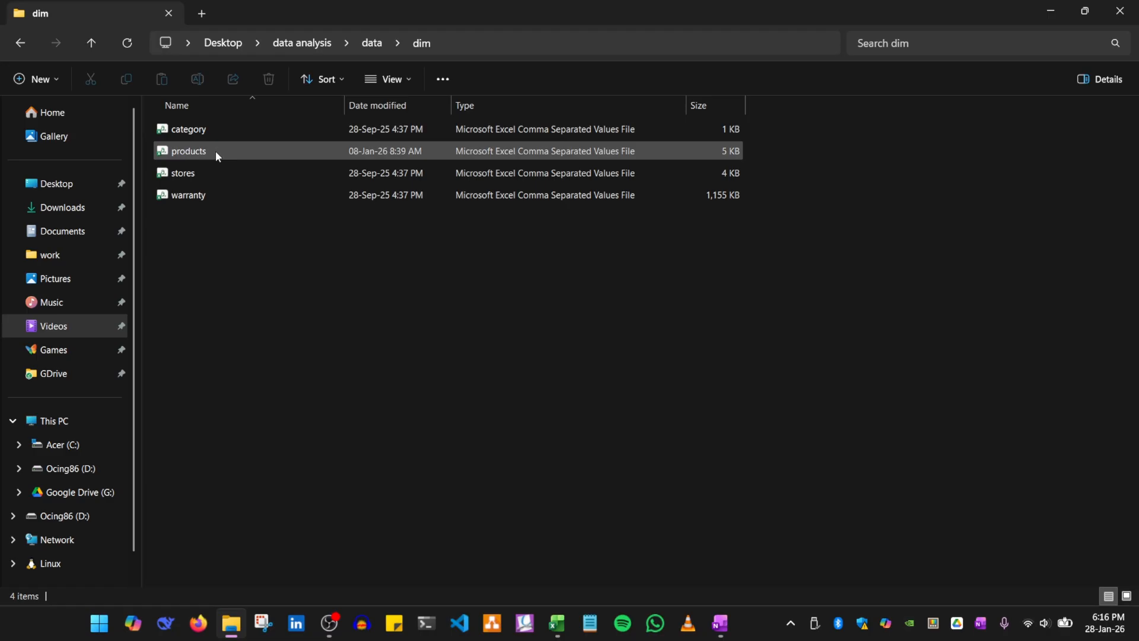
pyautogui.click(1120, 11)
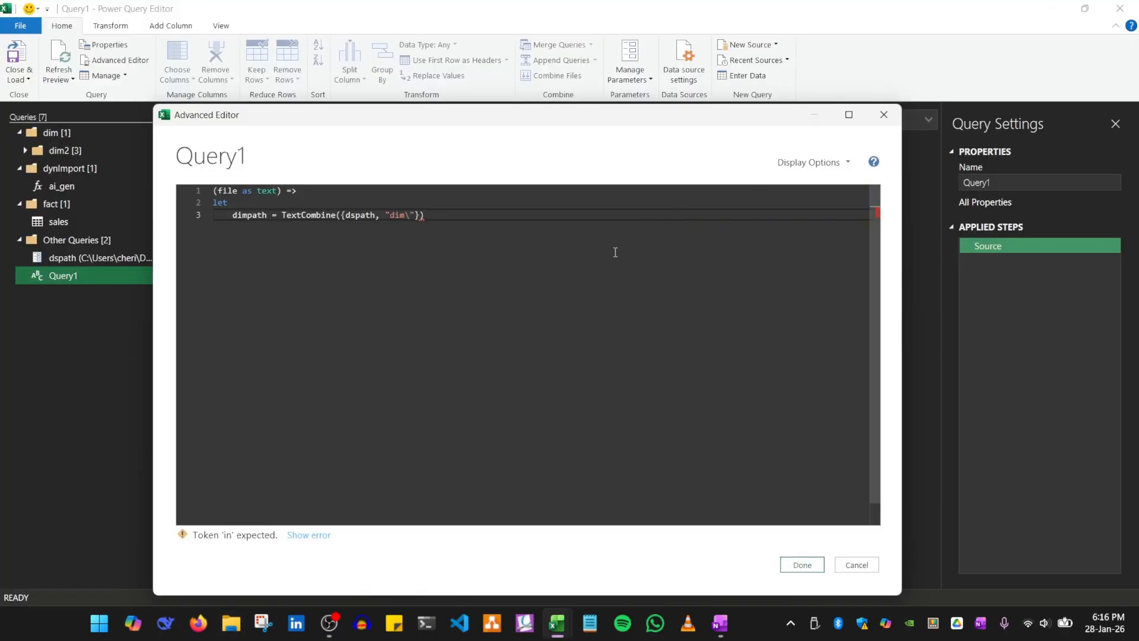
# End the dimpath line with a comma and start a new line below it
pyautogui.click(451, 215)
pyautogui.write(',')
pyautogui.press('Return')
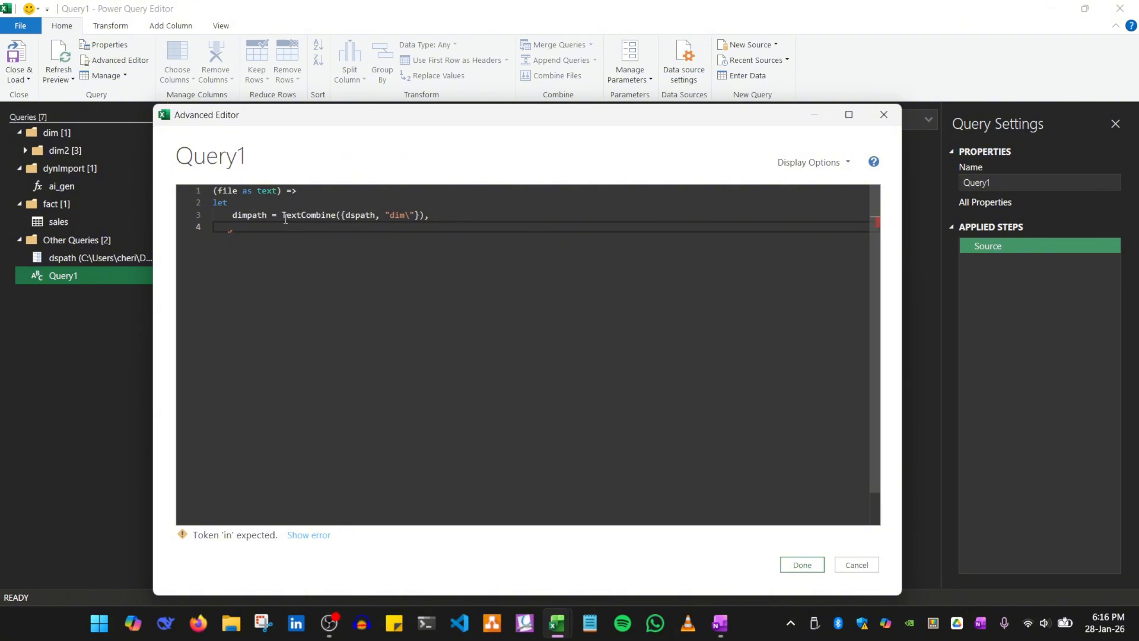
# Examine the dimpath expression, including the value of the dspath parameter and the "dim\" folder text
pyautogui.moveTo(233, 215); pyautogui.dragTo(428, 216)
pyautogui.click(247, 226)
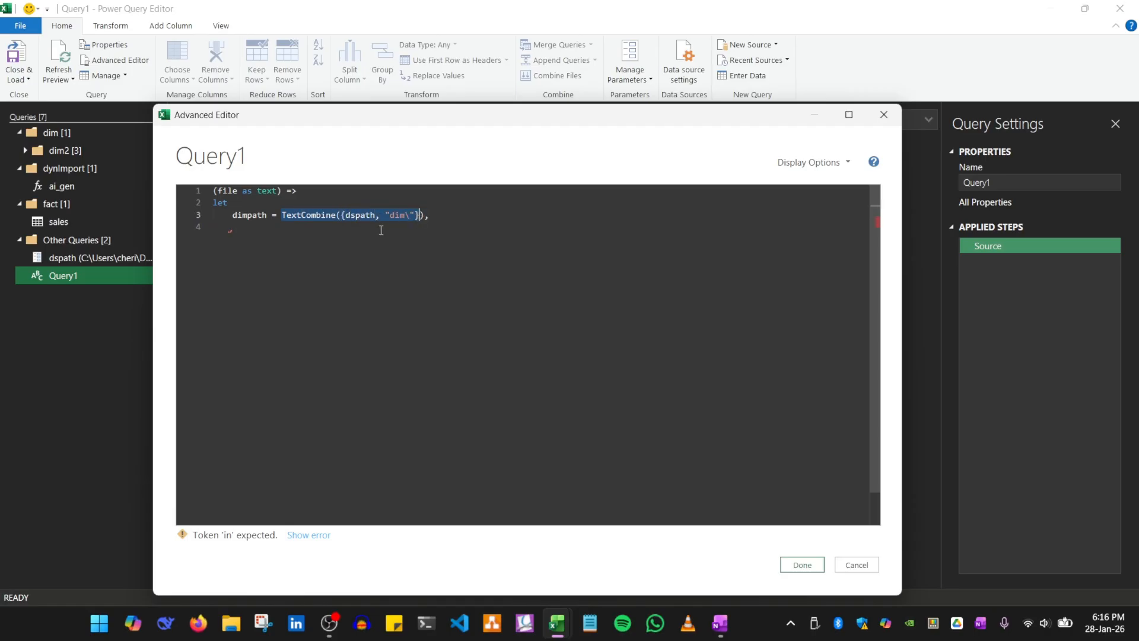
pyautogui.click(279, 233)
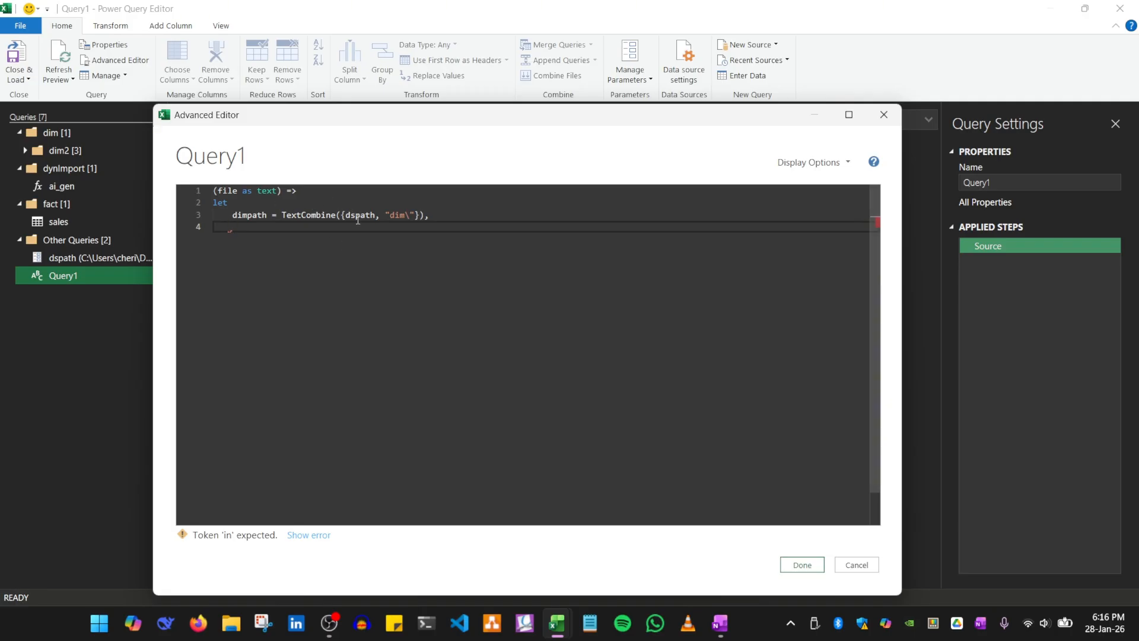
pyautogui.moveTo(361, 214)
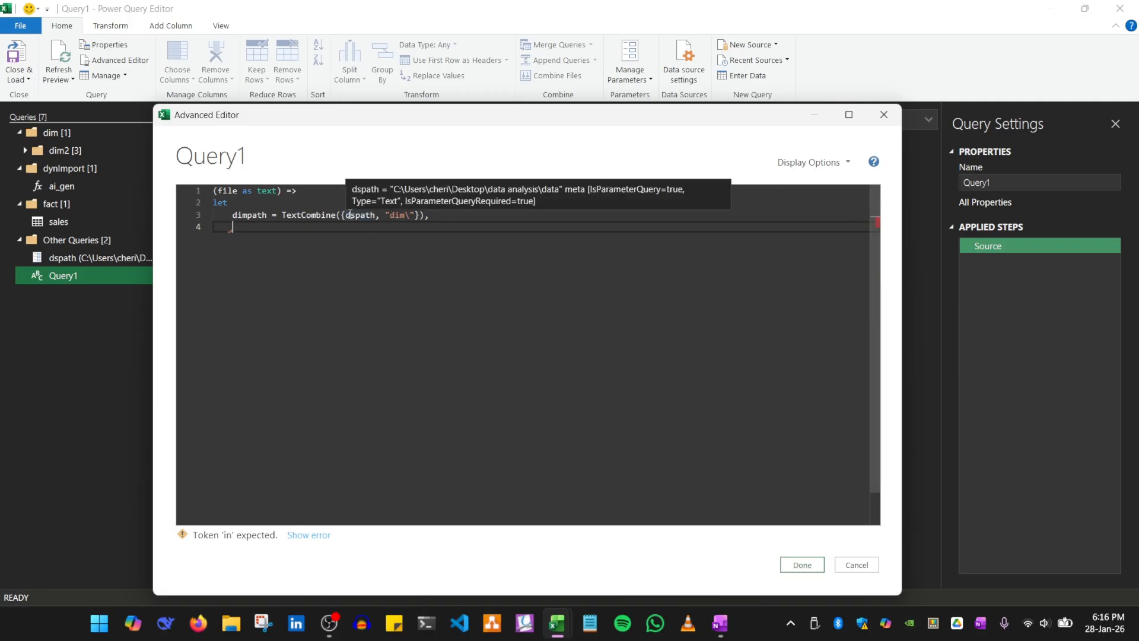
pyautogui.click(354, 217)
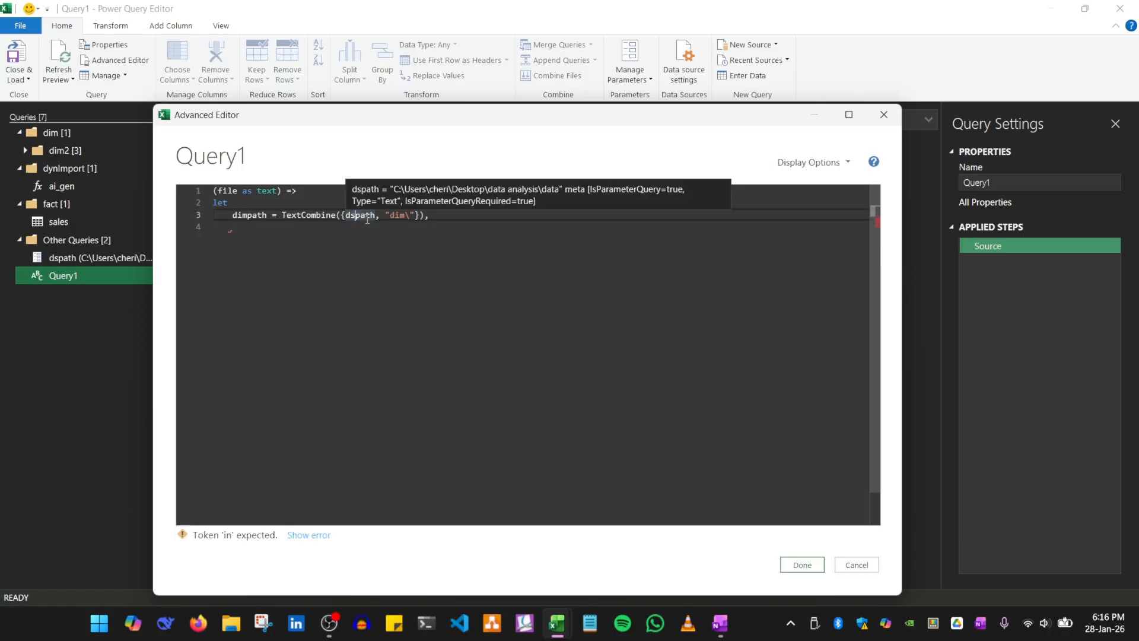
pyautogui.moveTo(383, 215); pyautogui.dragTo(406, 216)
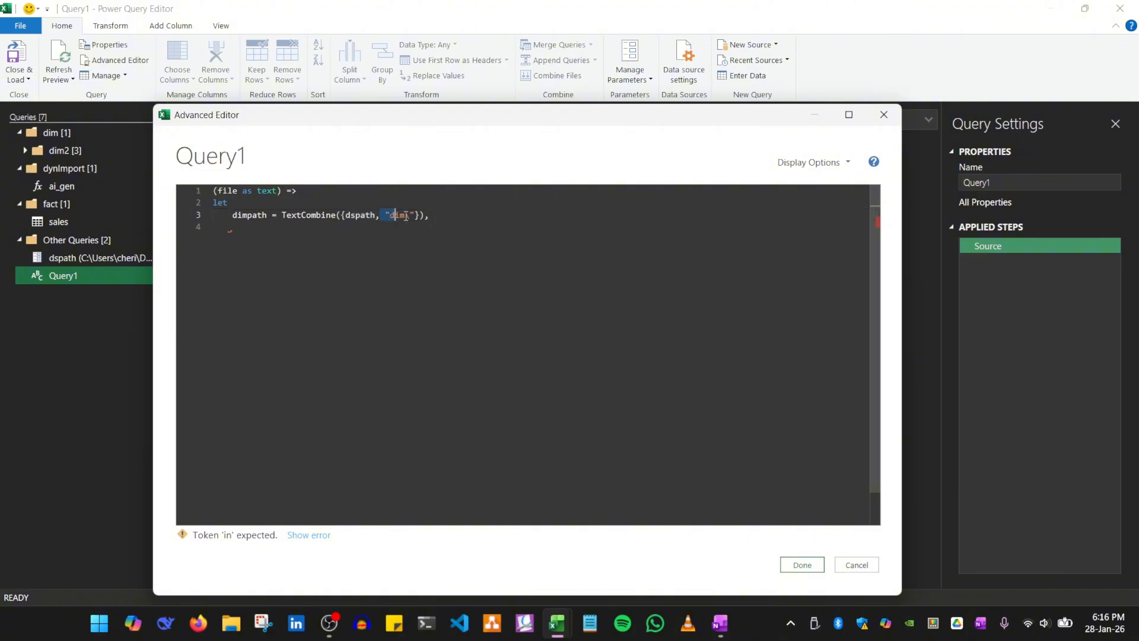
pyautogui.click(333, 282)
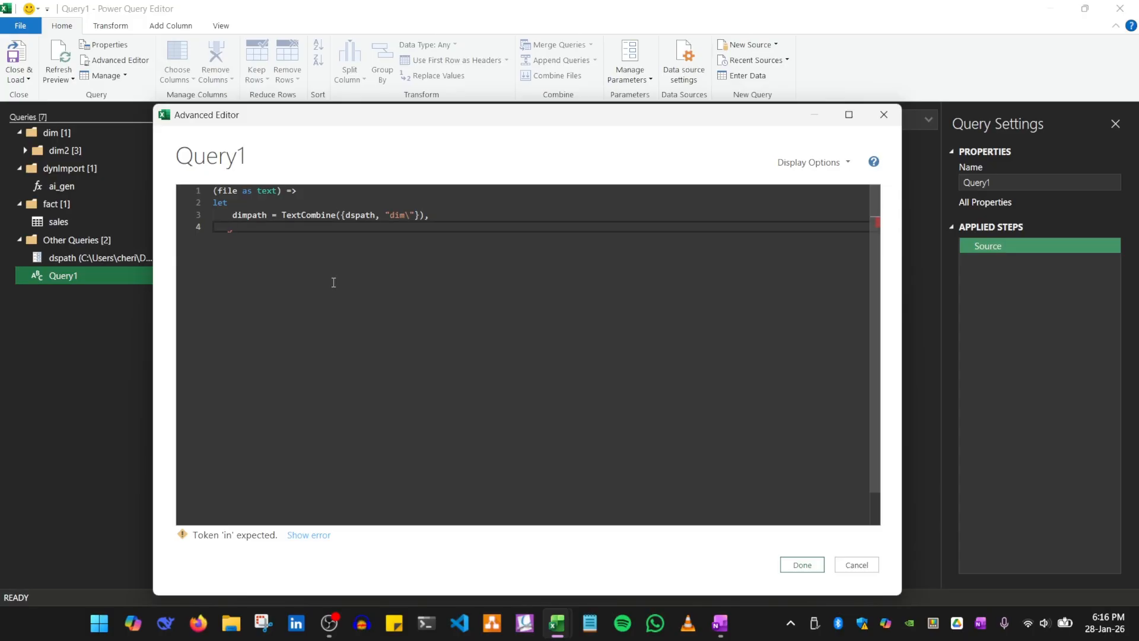
# Write "source = Folder.Files(dimpath)," on line 4 and start a new line below it
pyautogui.write('source = ')
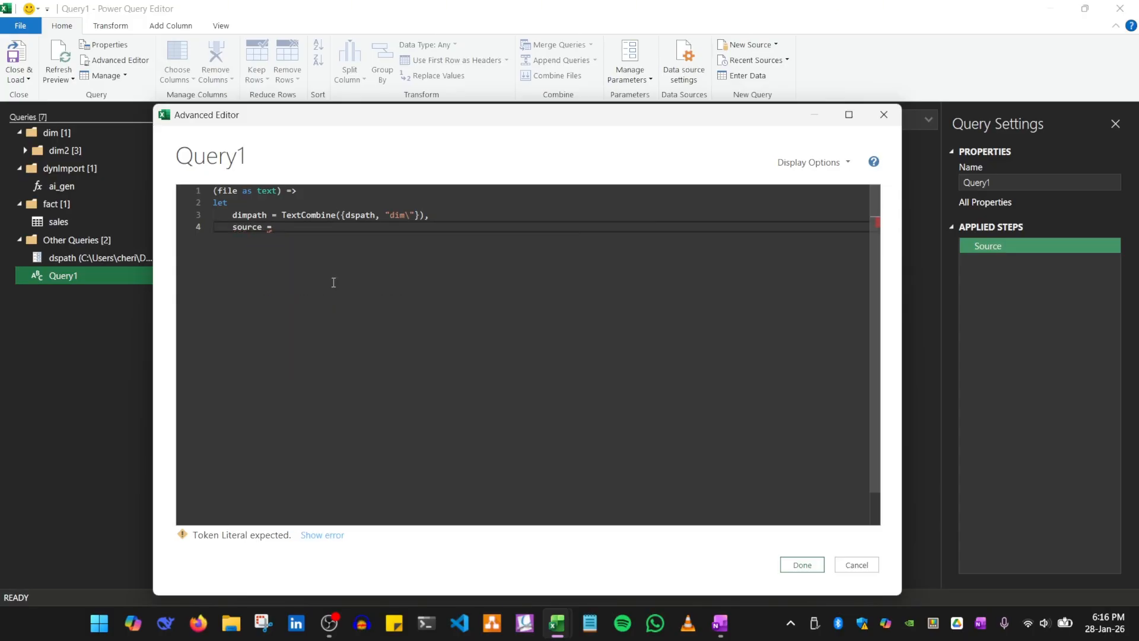
pyautogui.write('Folder')
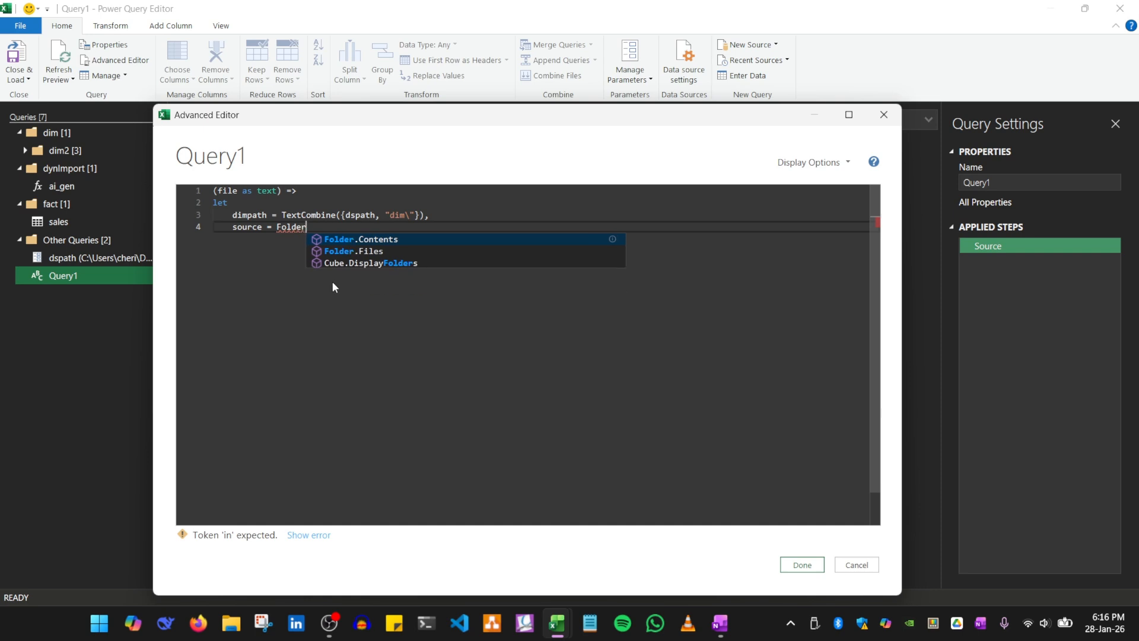
pyautogui.write('.Files(')
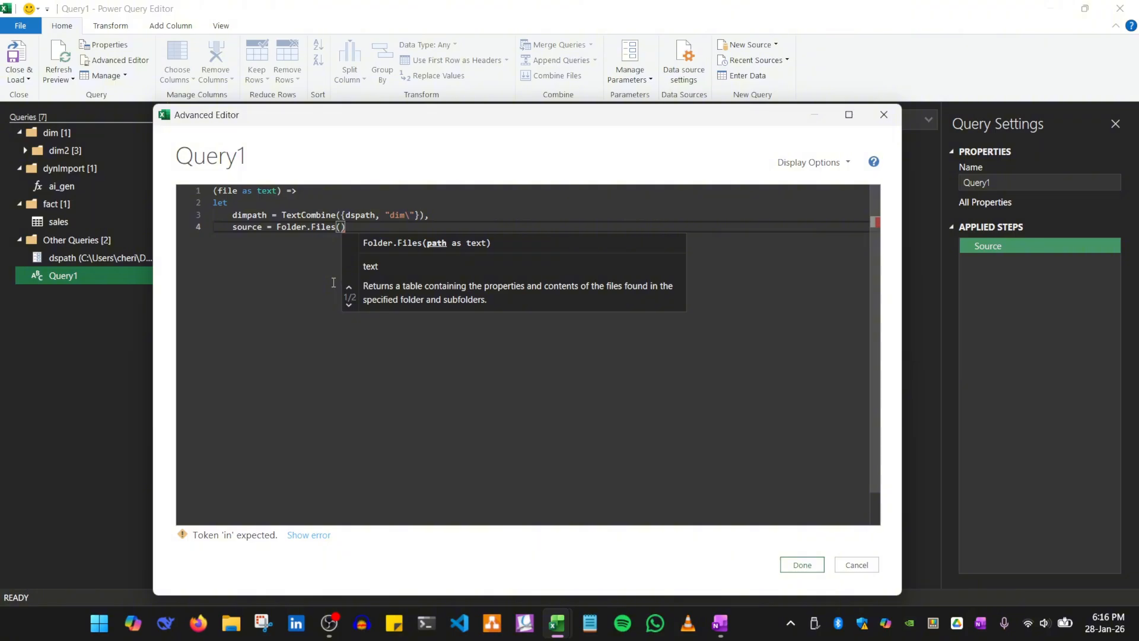
pyautogui.write('dimpath')
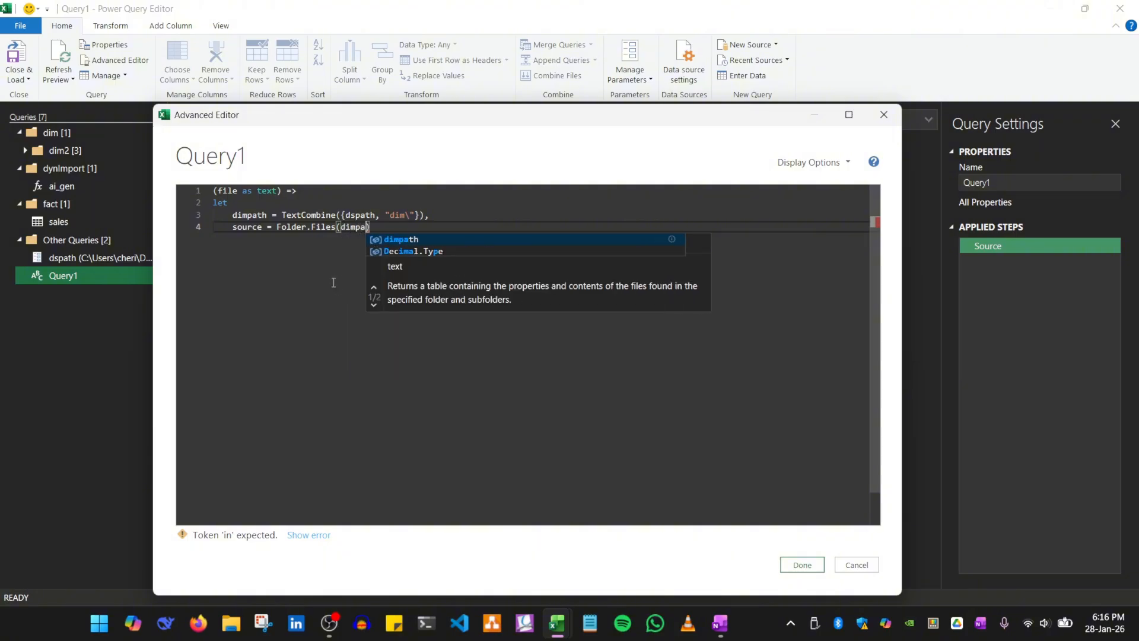
pyautogui.write('),')
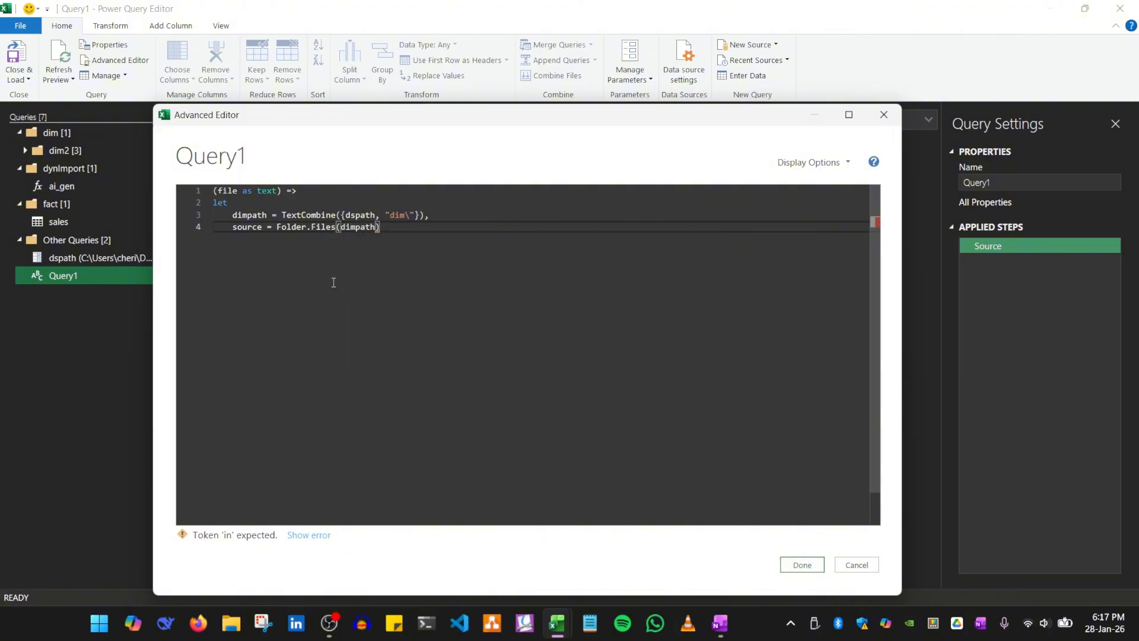
pyautogui.press('Return')
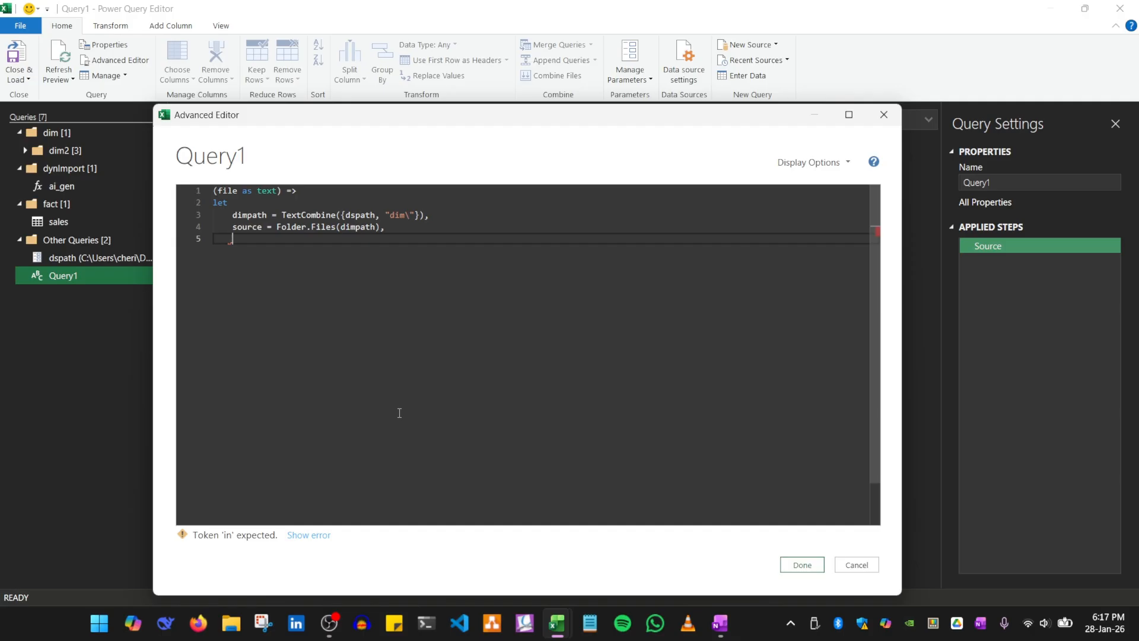
# Begin line 5 with "_file = source{[#"Folder Path"=dimpath," to look up the file's row by folder path
pyautogui.write('a')
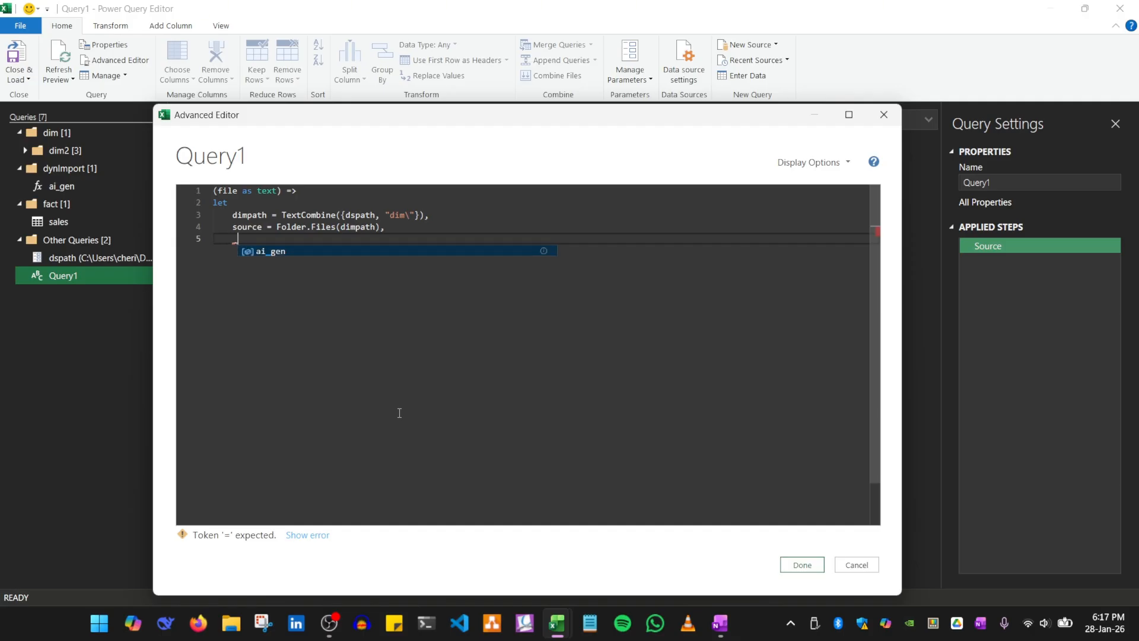
pyautogui.write('file')
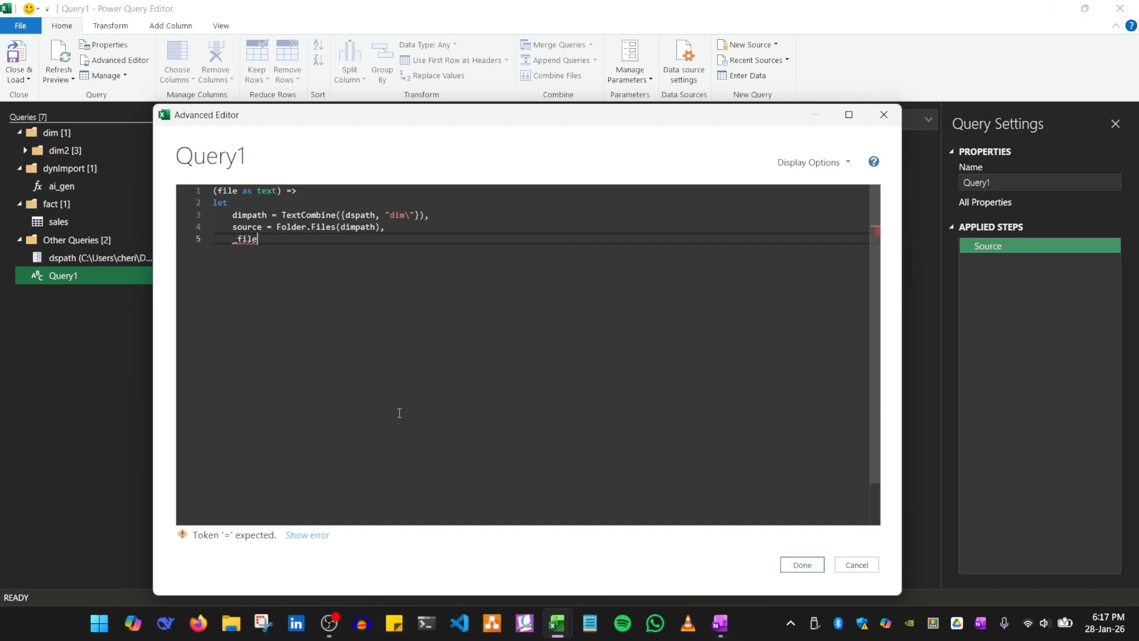
pyautogui.write(' = ')
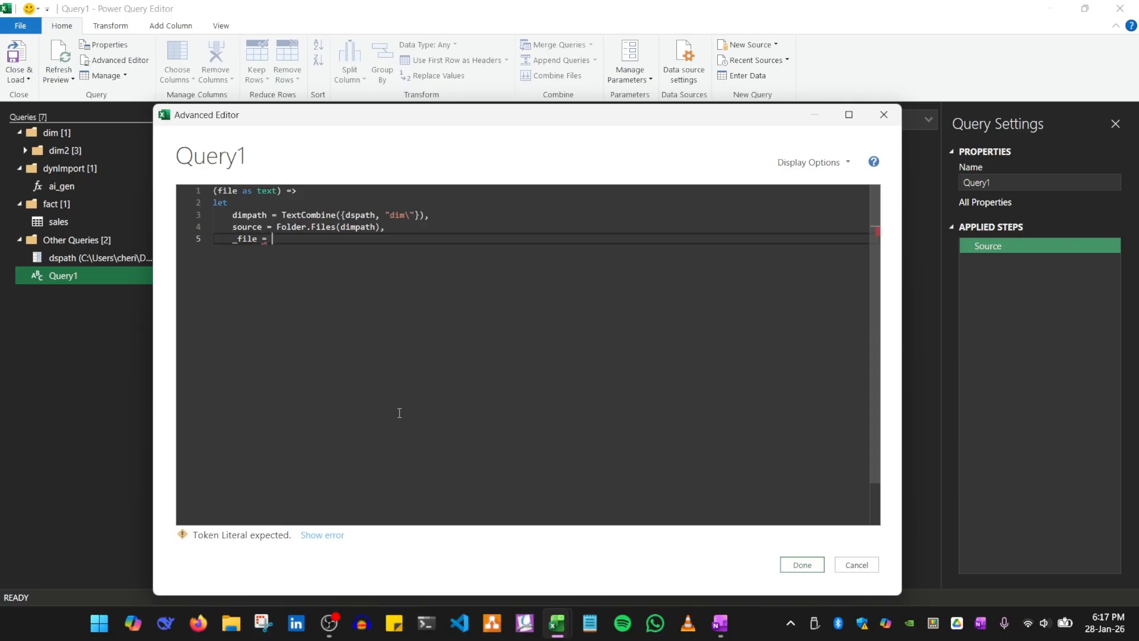
pyautogui.write('source')
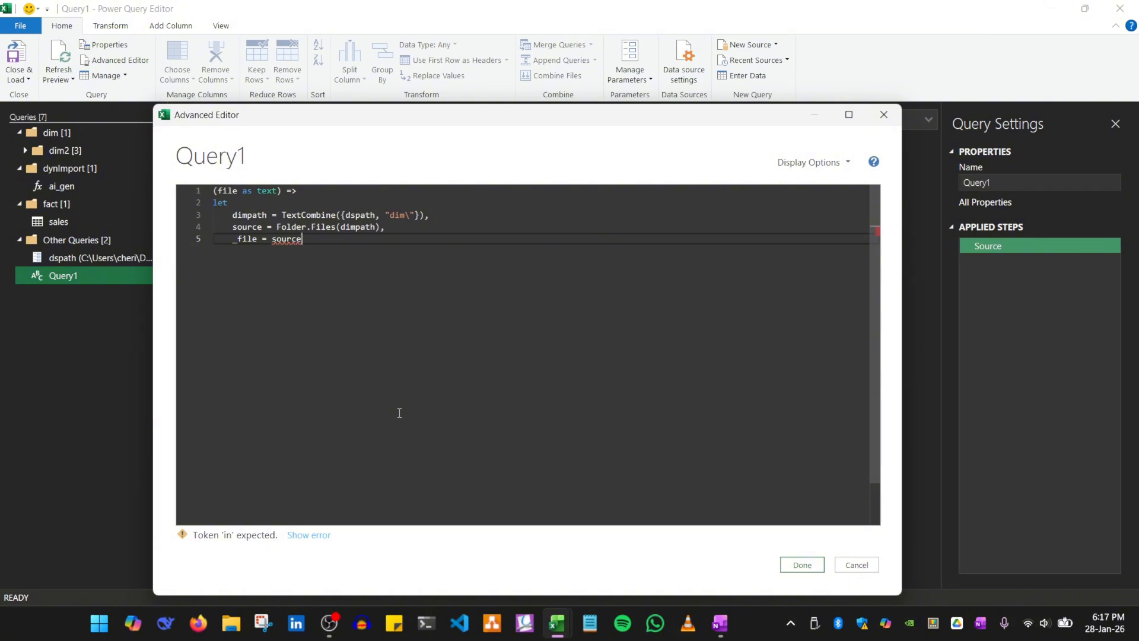
pyautogui.write('{')
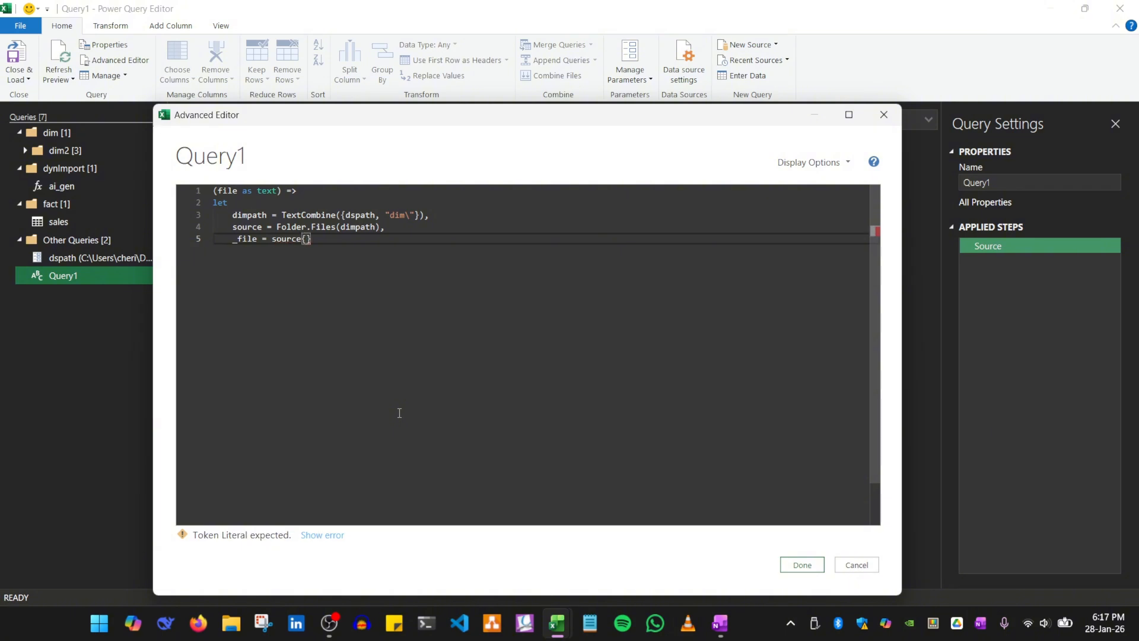
pyautogui.write('[')
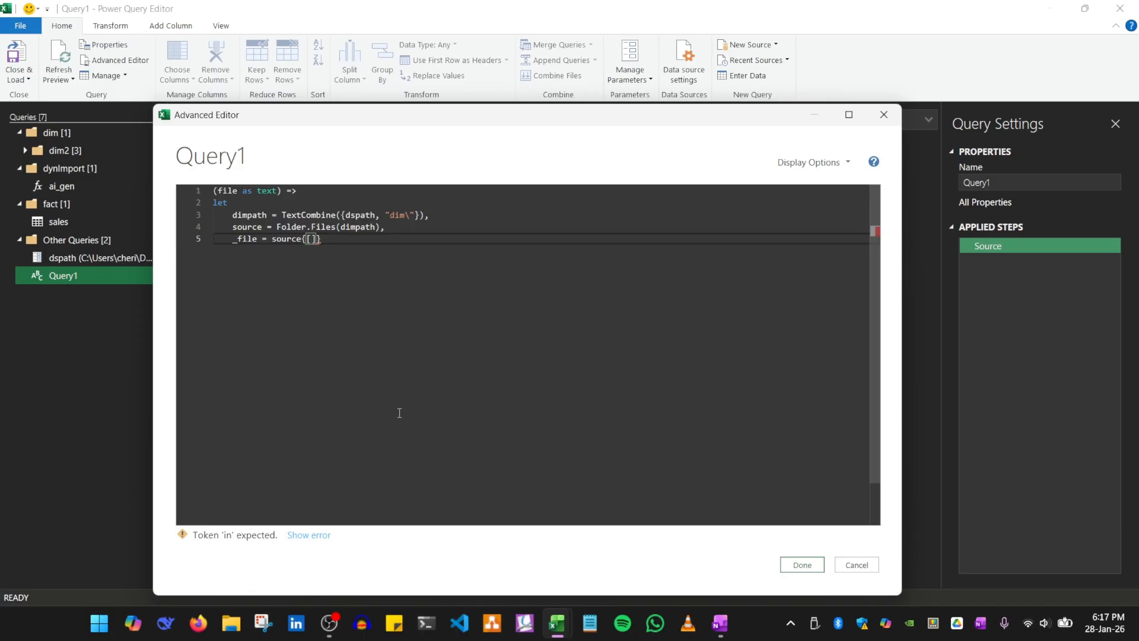
pyautogui.write('"')
pyautogui.press('BackSpace')
pyautogui.write('#"Folder Path"=')
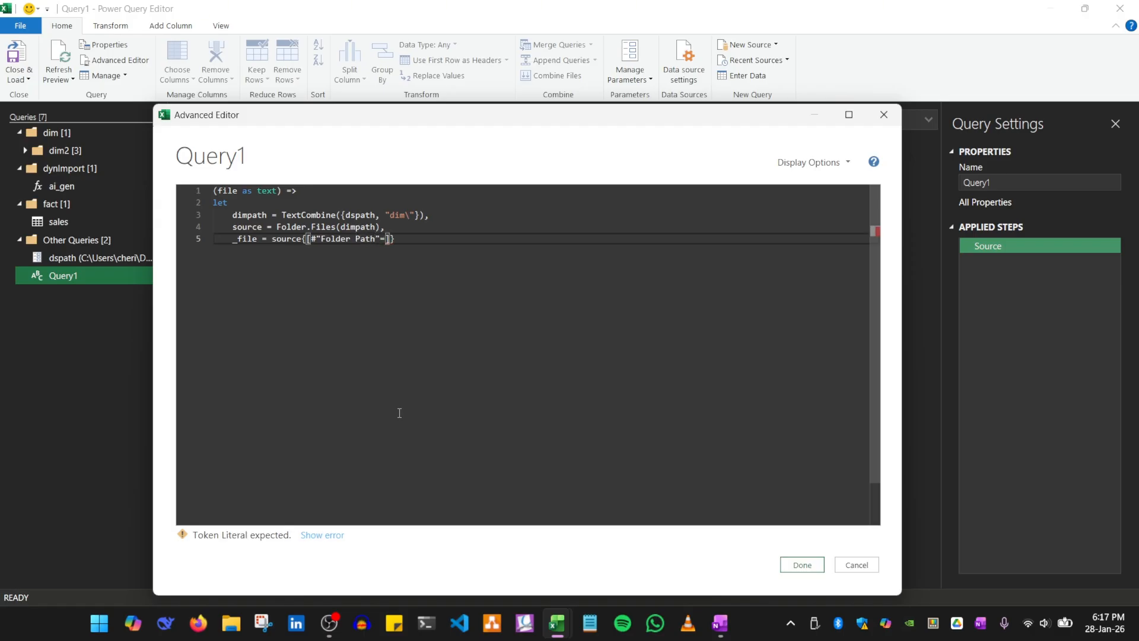
pyautogui.write('dimpat')
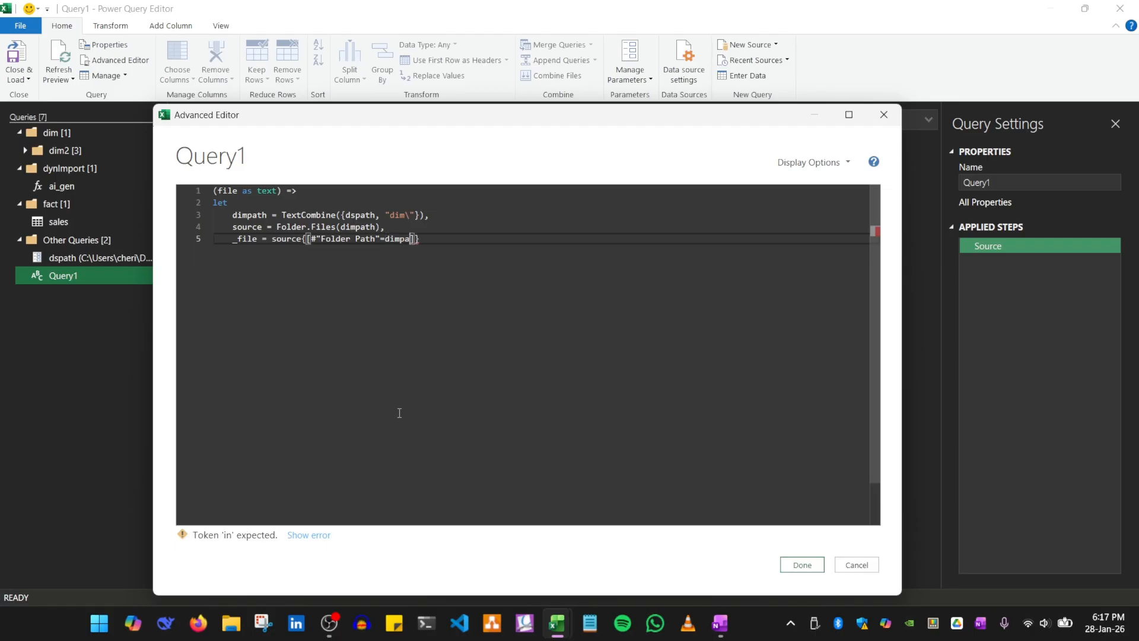
pyautogui.write('h,')
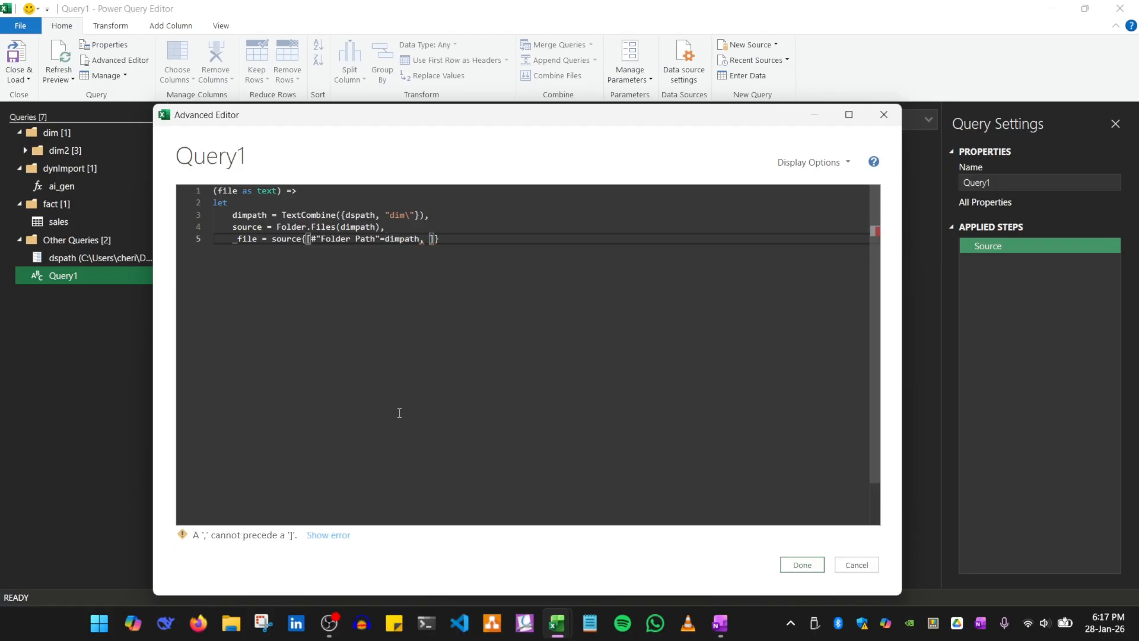
# Add "Name=file" to the _file lookup record so it uses the function's file parameter
pyautogui.press('BackSpace')
pyautogui.write('Name=')
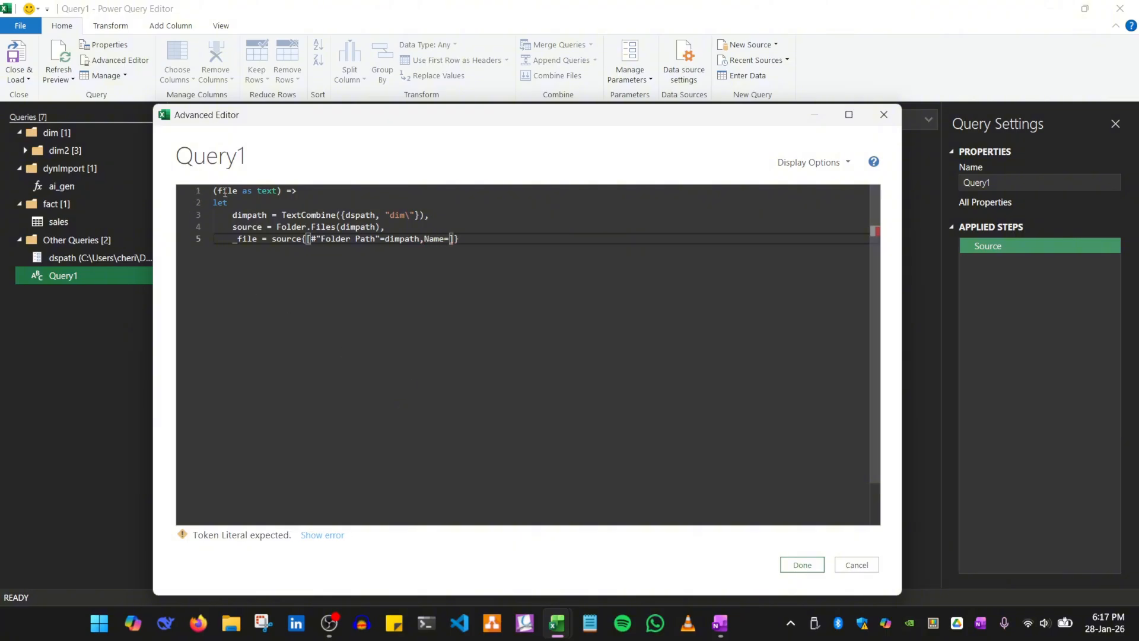
pyautogui.moveTo(222, 192); pyautogui.dragTo(236, 193)
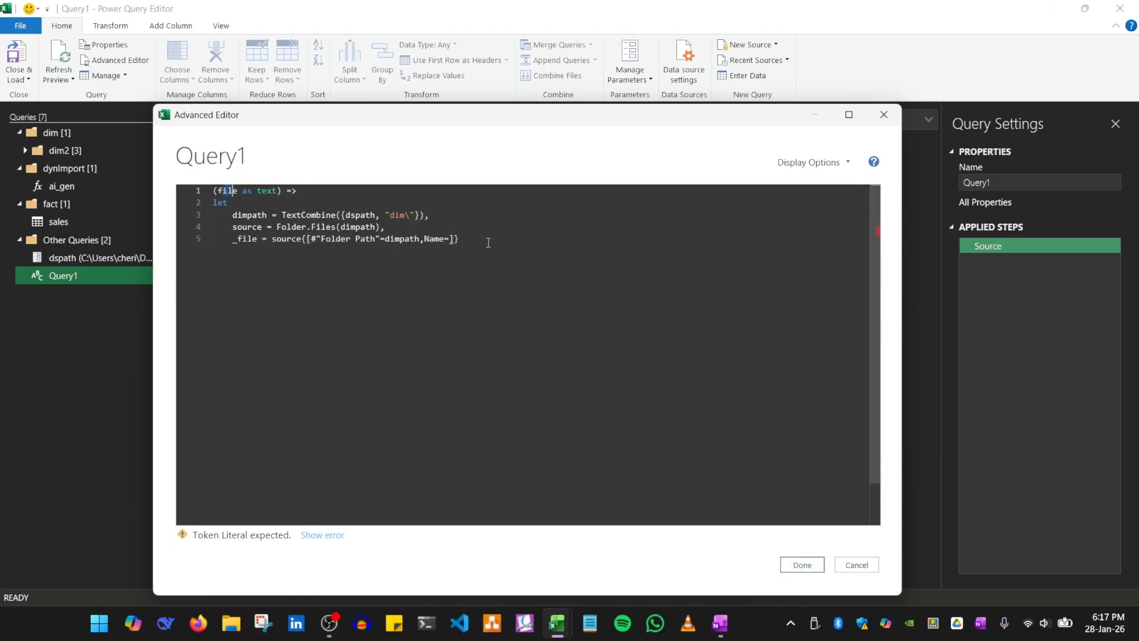
pyautogui.click(451, 239)
pyautogui.write('file')
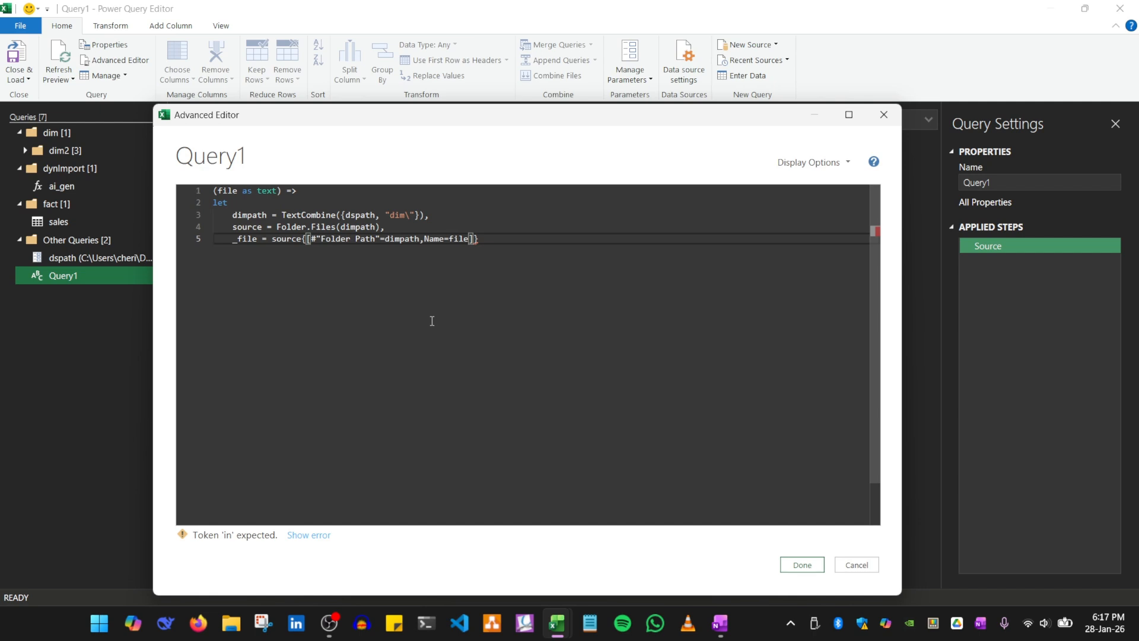
# Append "[Content]," after the _file lookup and start line 6 with "_grab ="
pyautogui.press('Right')
pyautogui.write('[Content')
pyautogui.press('Right')
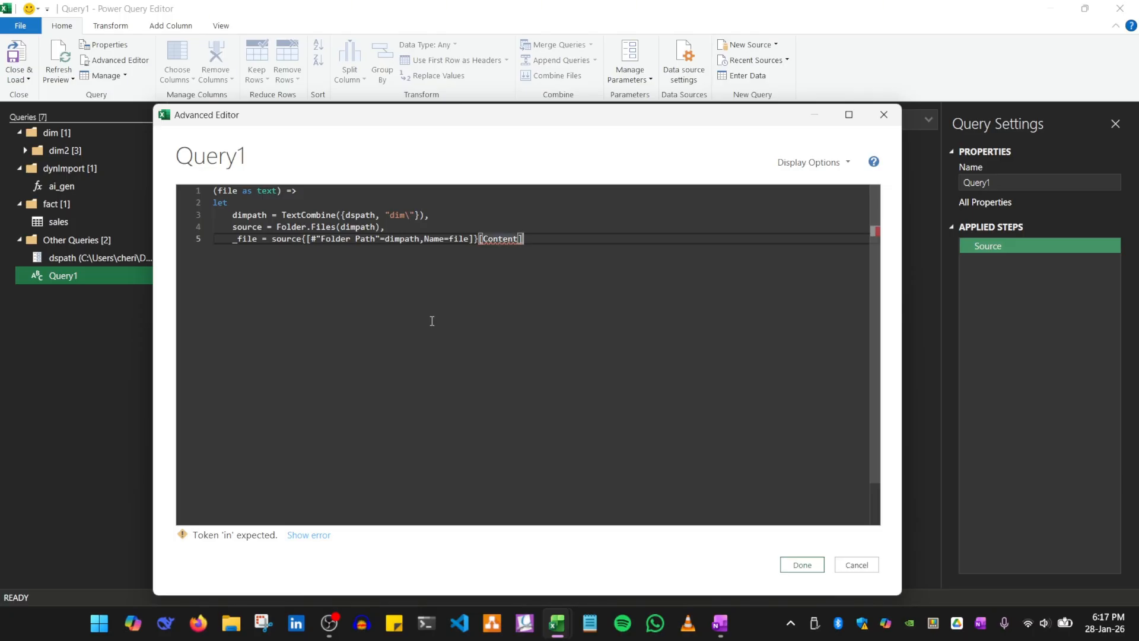
pyautogui.write(',')
pyautogui.press('Return')
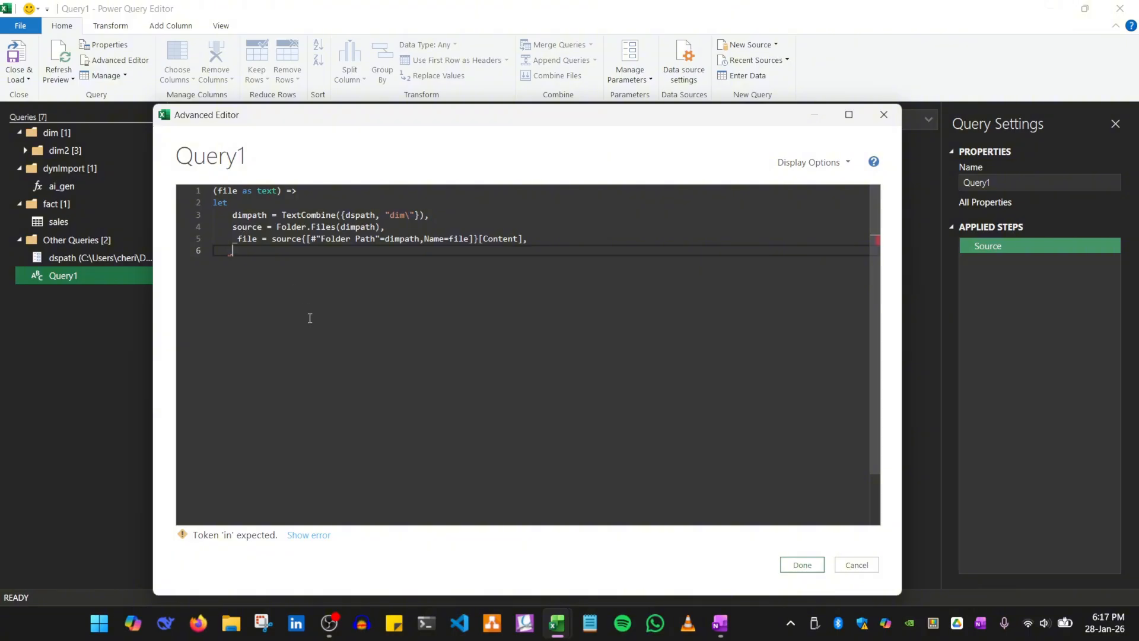
pyautogui.write('_grab =')
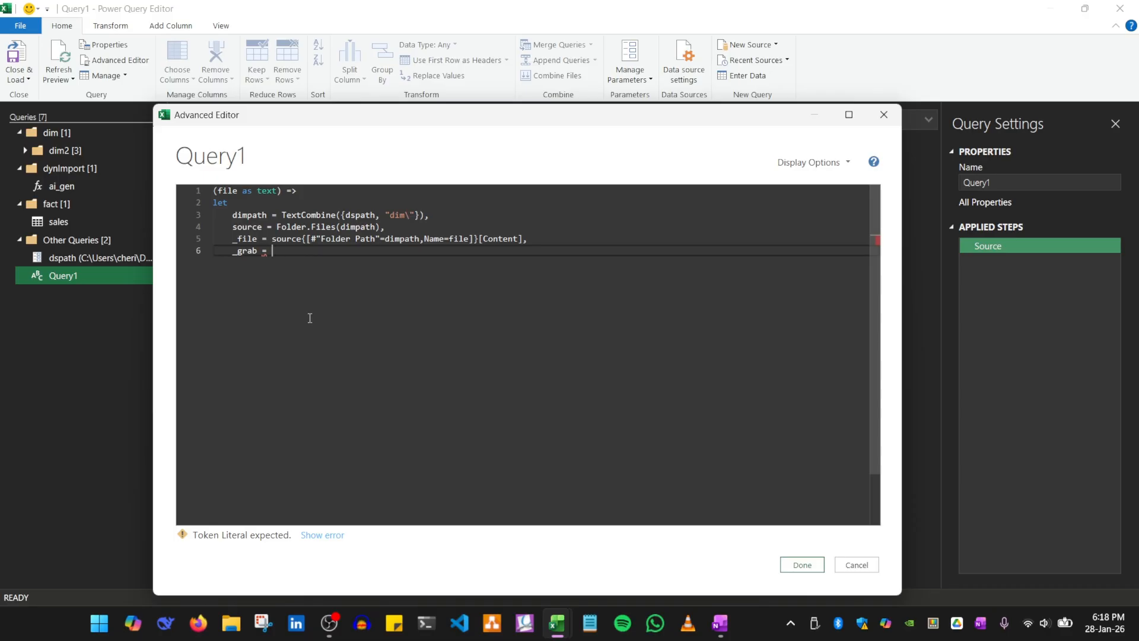
pyautogui.write('C')
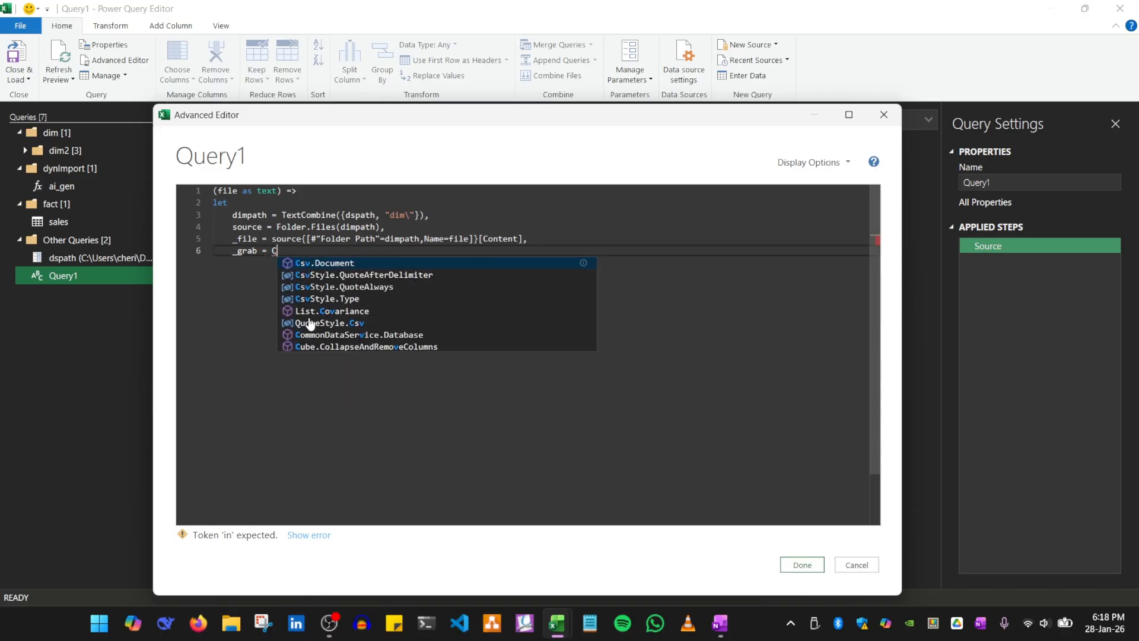
pyautogui.write('s ')
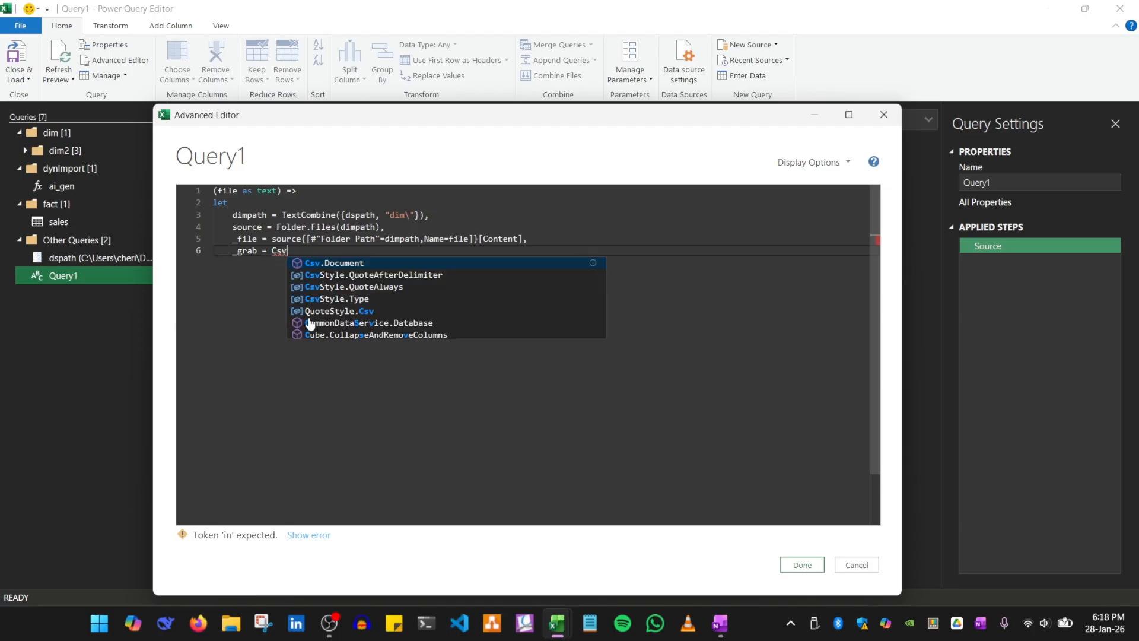
pyautogui.write('.Do')
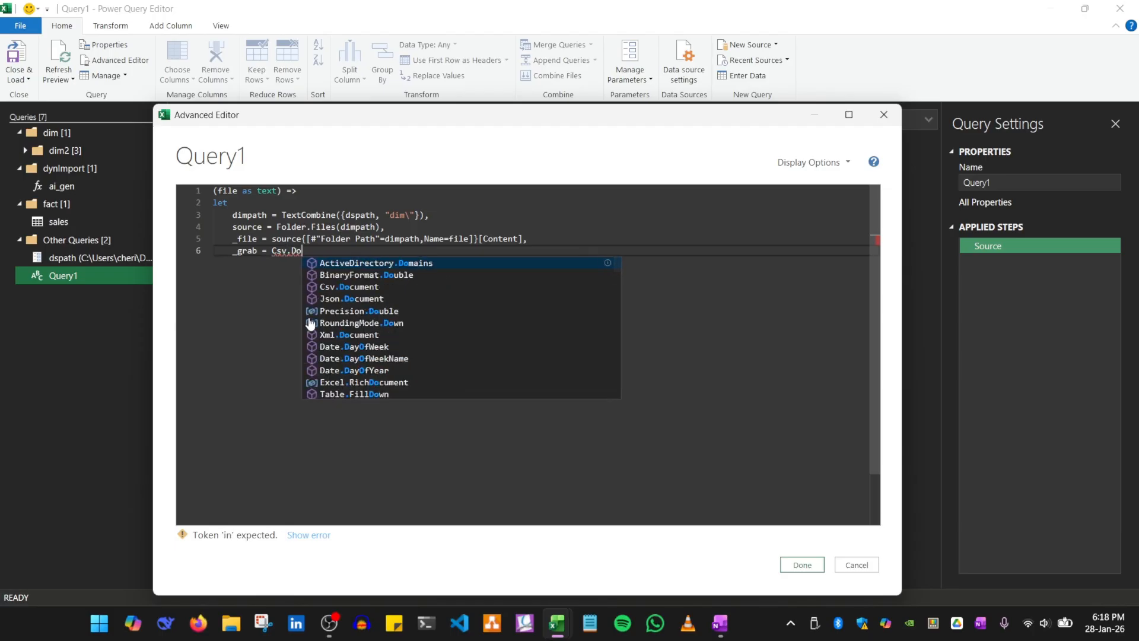
pyautogui.write('c')
pyautogui.press('Tab')
pyautogui.press('BackSpace')
pyautogui.press('BackSpace')
pyautogui.press('BackSpace')
pyautogui.press('BackSpace')
pyautogui.press('BackSpace')
pyautogui.press('BackSpace')
pyautogui.press('BackSpace')
pyautogui.press('BackSpace')
pyautogui.press('BackSpace')
pyautogui.press('BackSpace')
pyautogui.press('BackSpace')
pyautogui.press('BackSpace')
pyautogui.press('BackSpace')
pyautogui.press('BackSpace')
pyautogui.press('BackSpace')
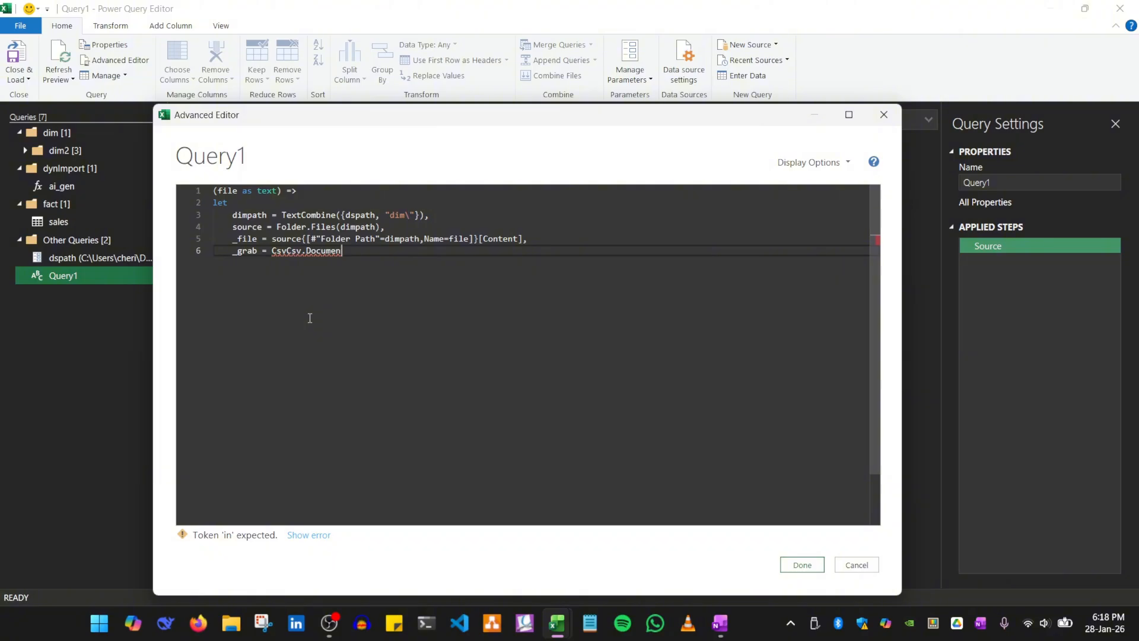
# Set _grab to a Csv.Document call with _file as its first argument and an empty options record as its second
pyautogui.write('Csv')
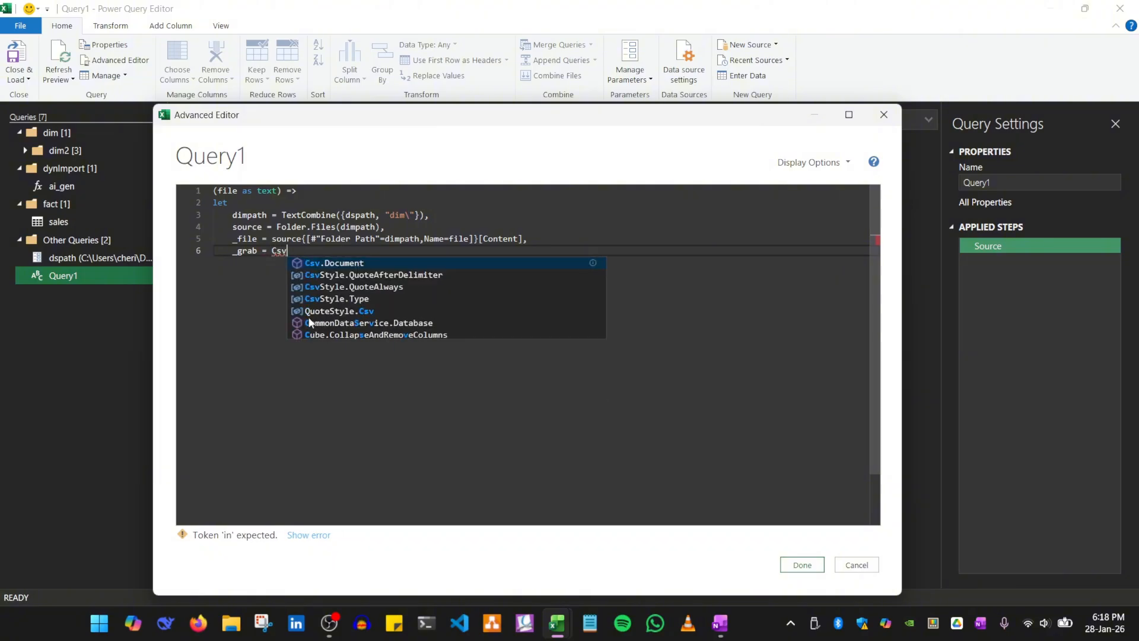
pyautogui.press('Tab')
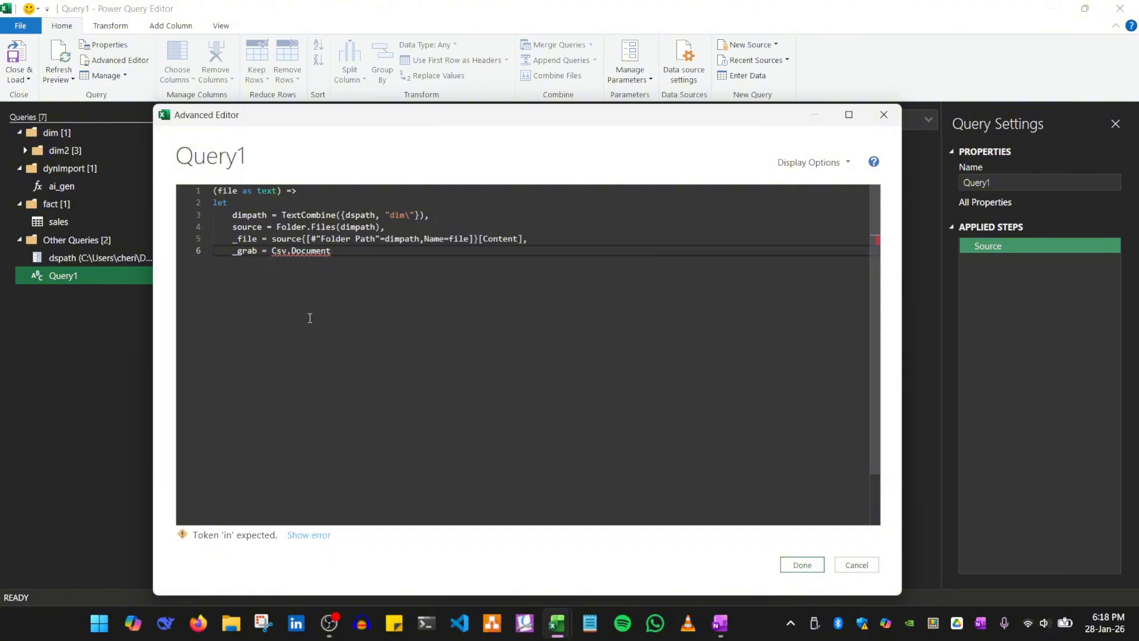
pyautogui.write('(')
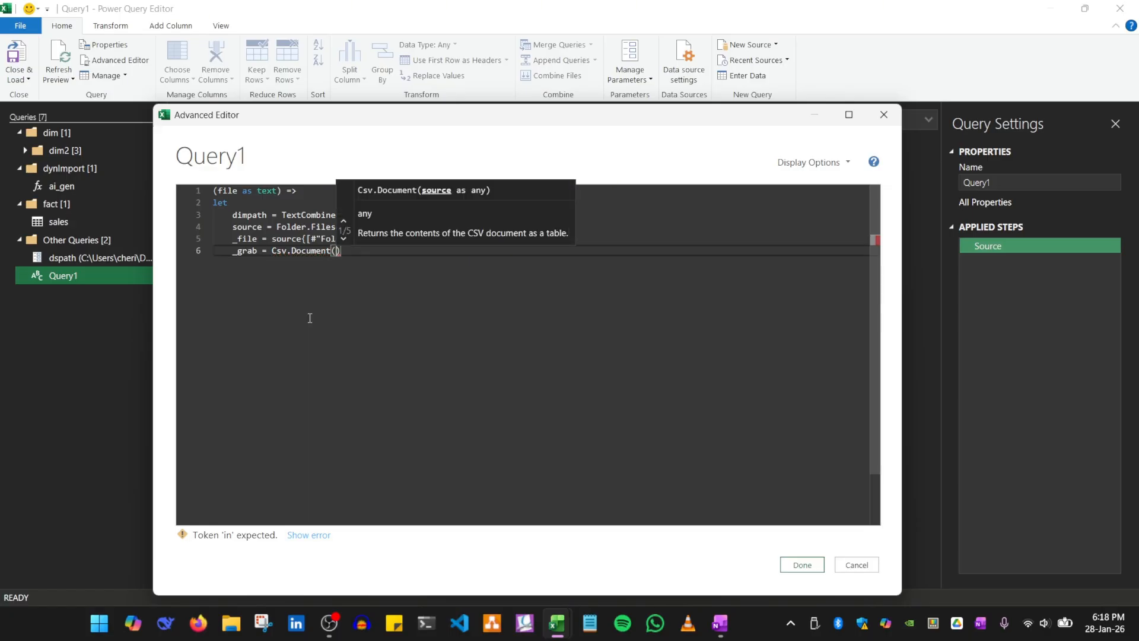
pyautogui.write('_file')
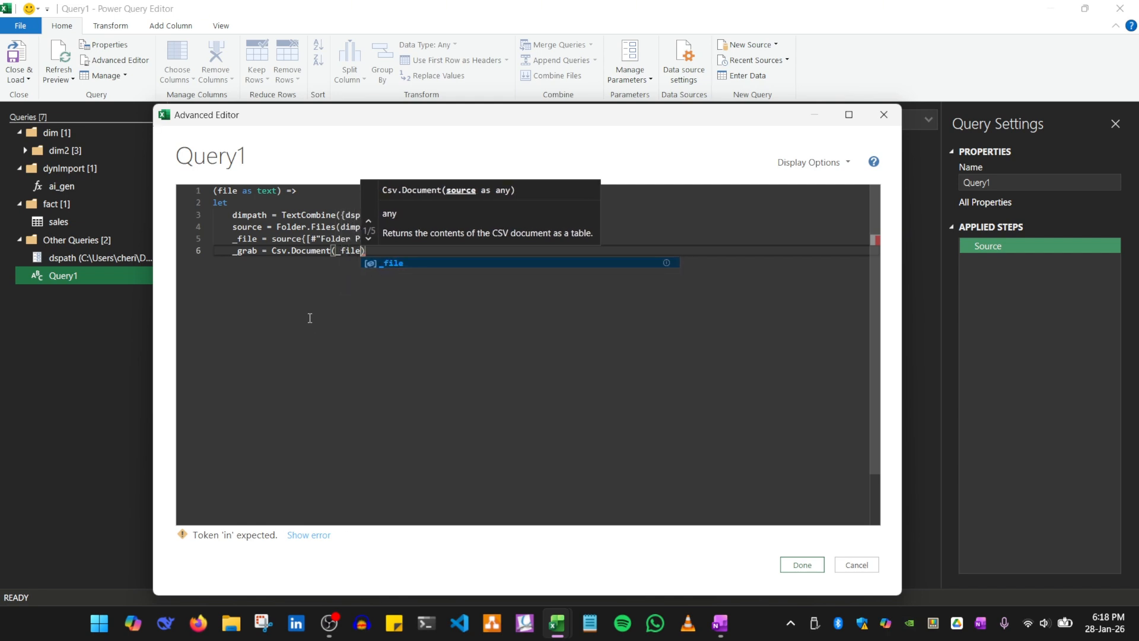
pyautogui.write(',')
pyautogui.press('BackSpace')
pyautogui.write('[')
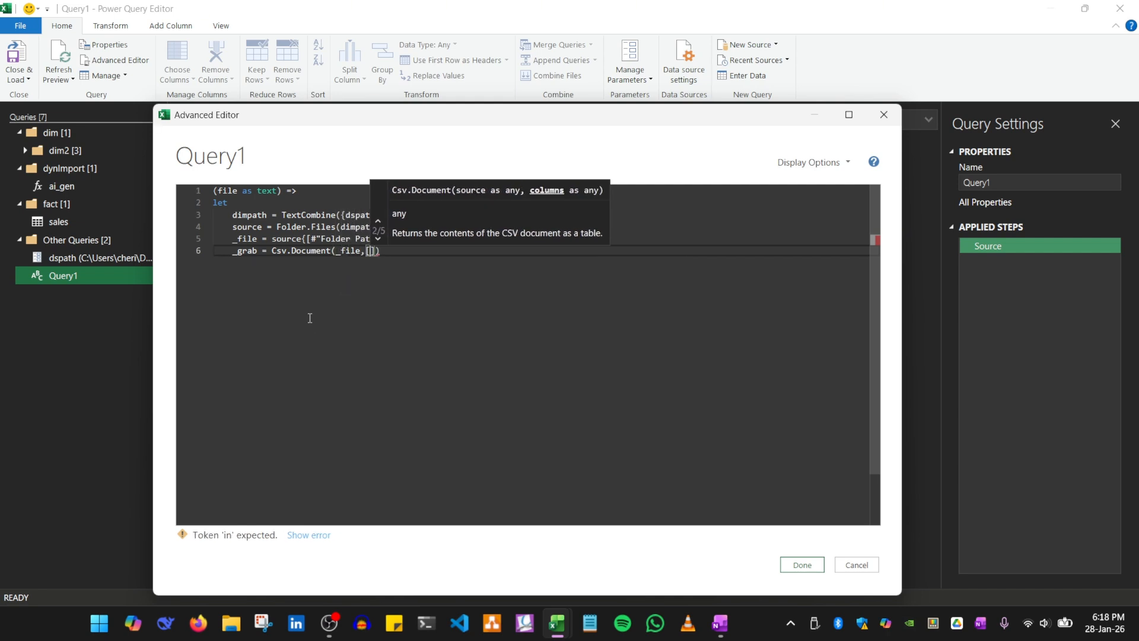
# Enter the comma delimiter option in the Csv.Document record as Delimite=","
pyautogui.write('Delimiter')
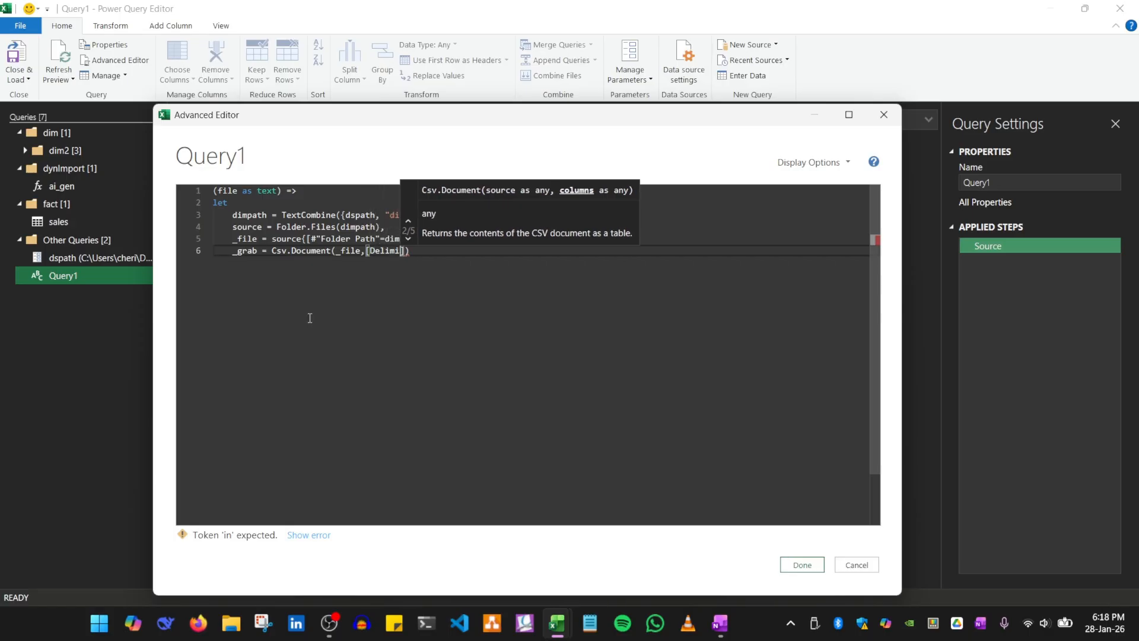
pyautogui.press('BackSpace')
pyautogui.write('=')
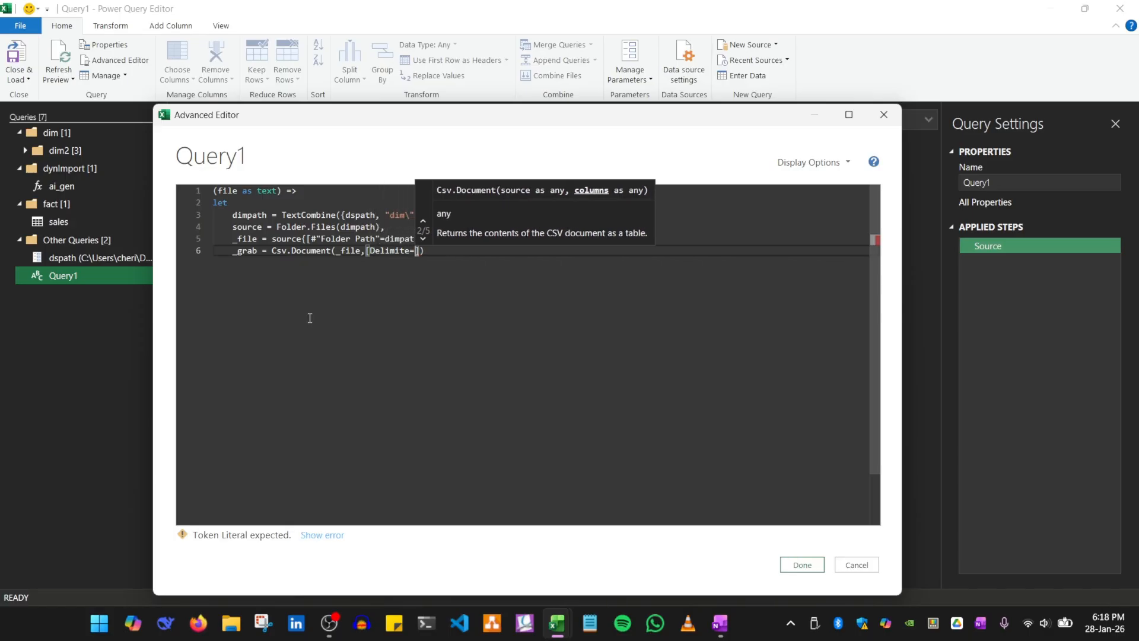
pyautogui.write('",')
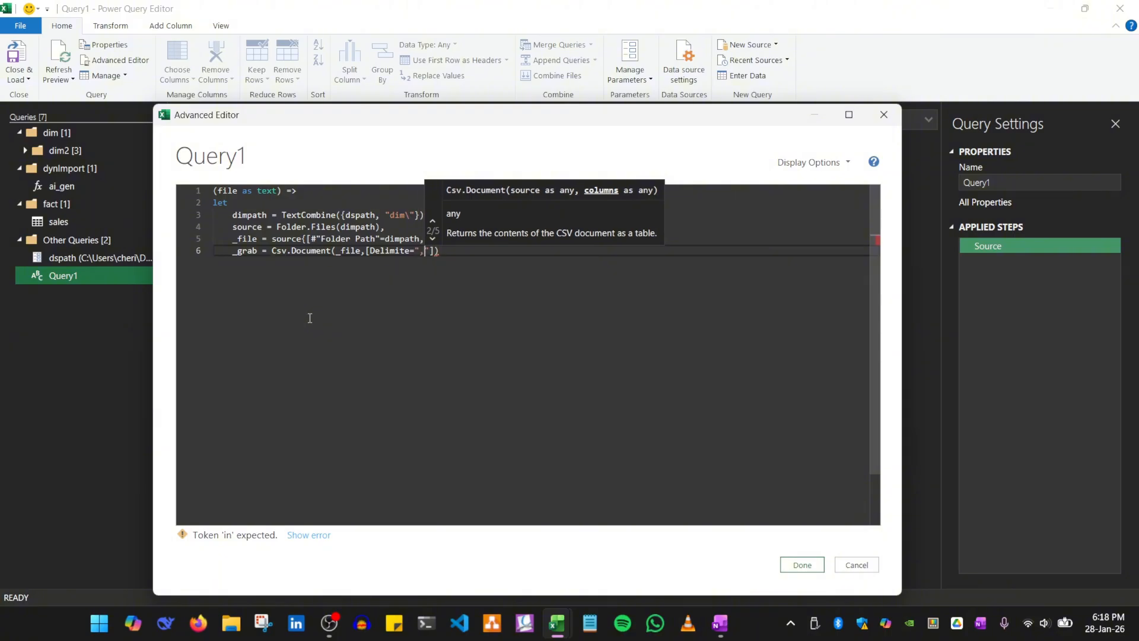
pyautogui.write('"')
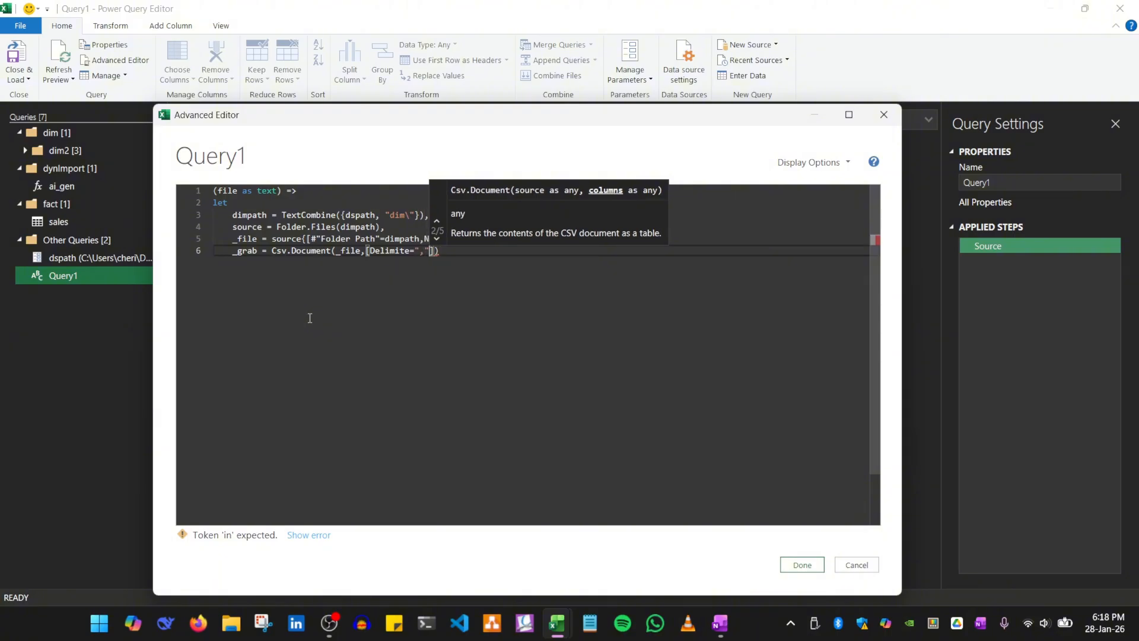
# Add "Encoding=1252" after the delimiter option in the Csv.Document record
pyautogui.write(',')
pyautogui.write('Encoding=')
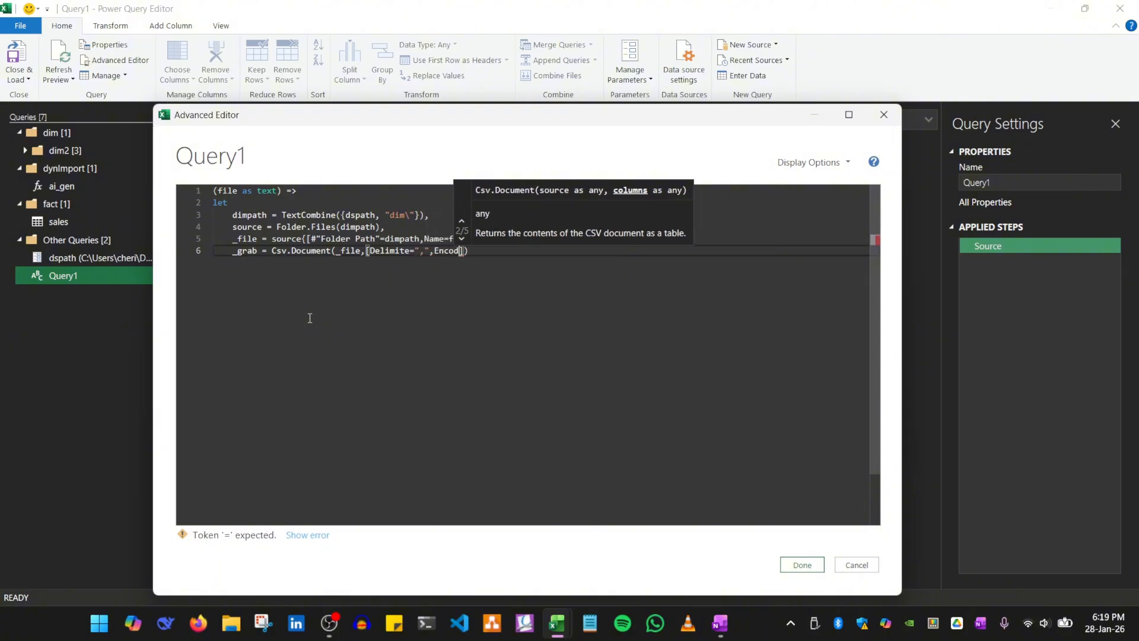
pyautogui.write('12')
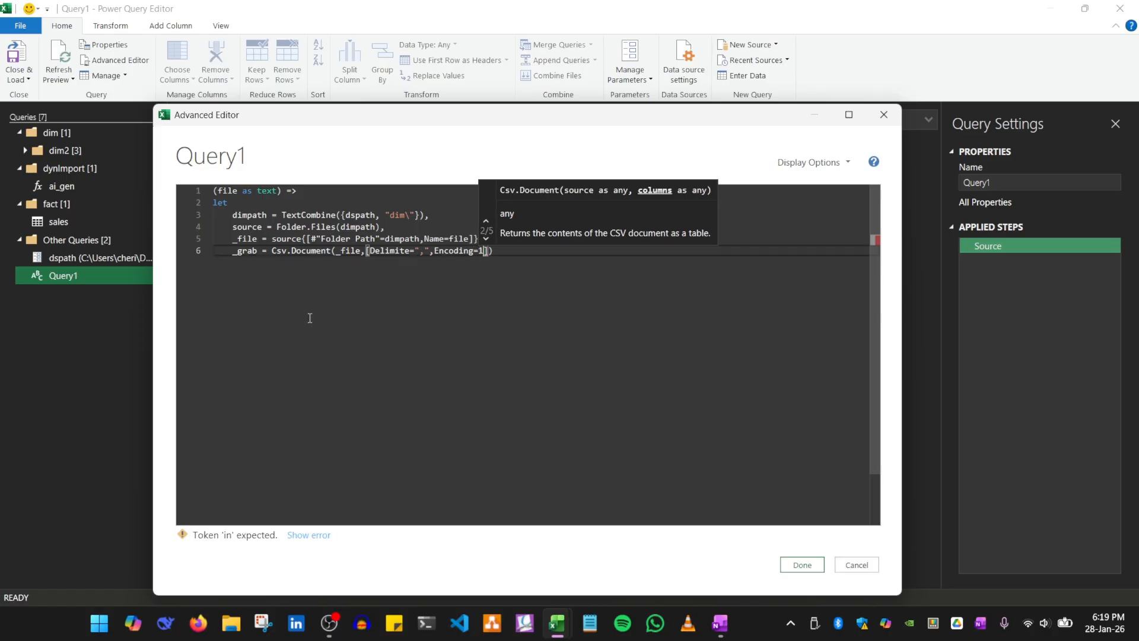
pyautogui.write('52')
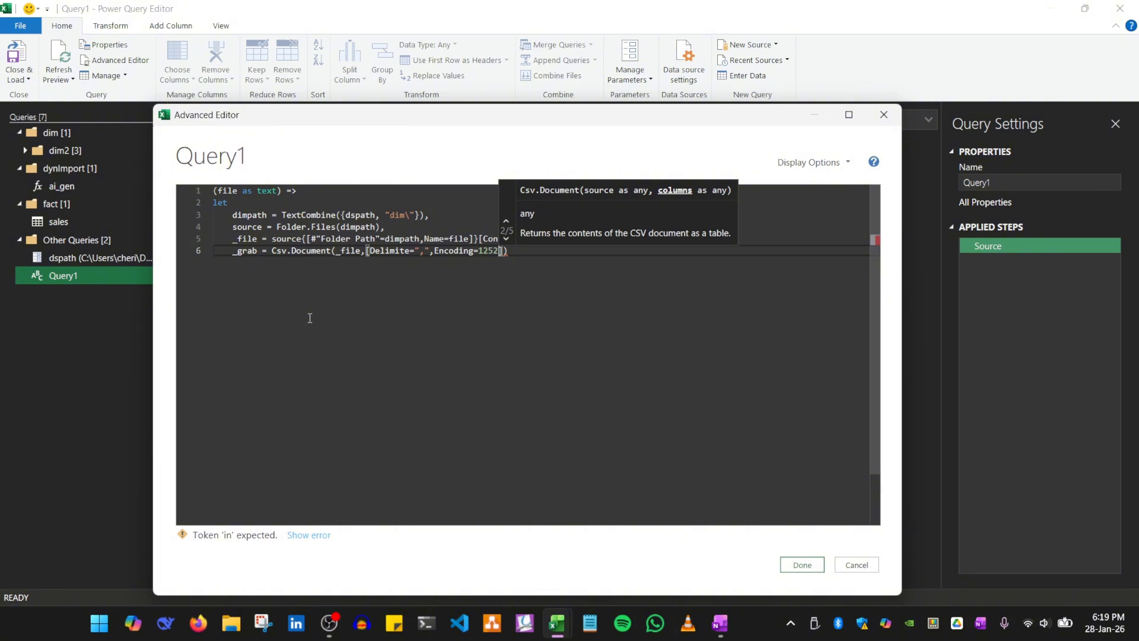
# Add "QuoteStyle=QuoteStyle.None" after the encoding option in the Csv.Document record and end the _grab line with a comma
pyautogui.write(',')
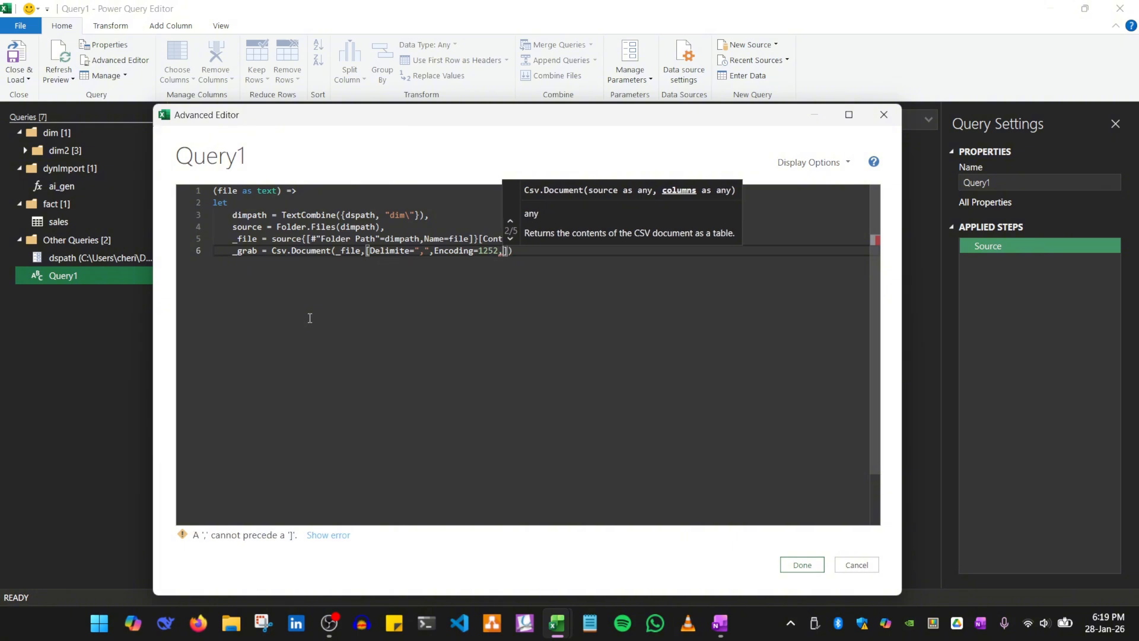
pyautogui.press('BackSpace')
pyautogui.write('Quote')
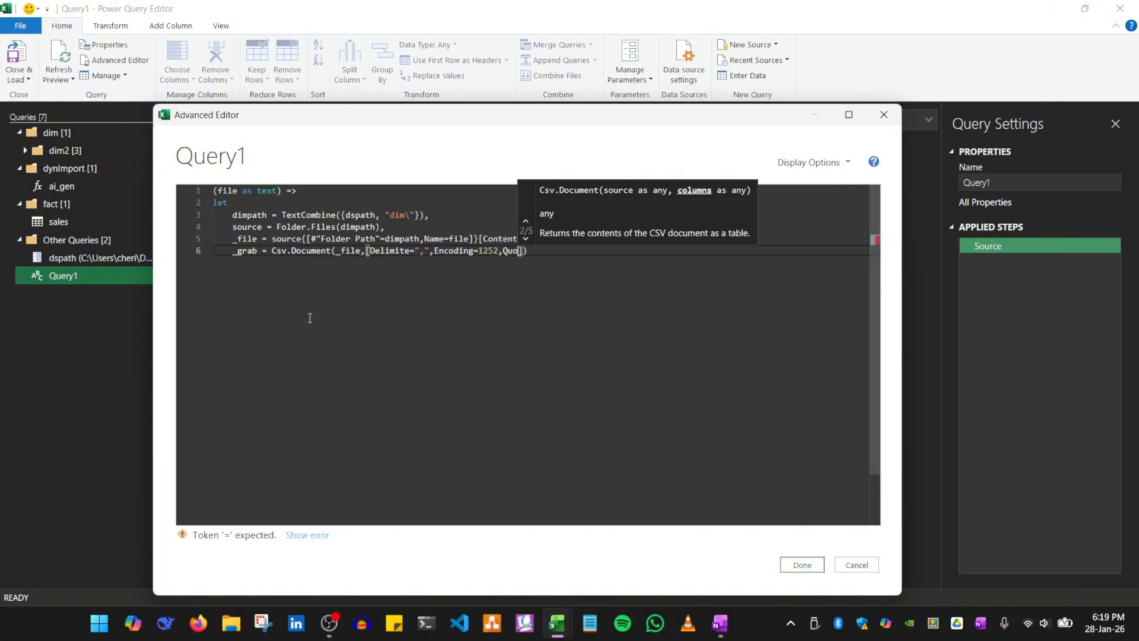
pyautogui.write('Style')
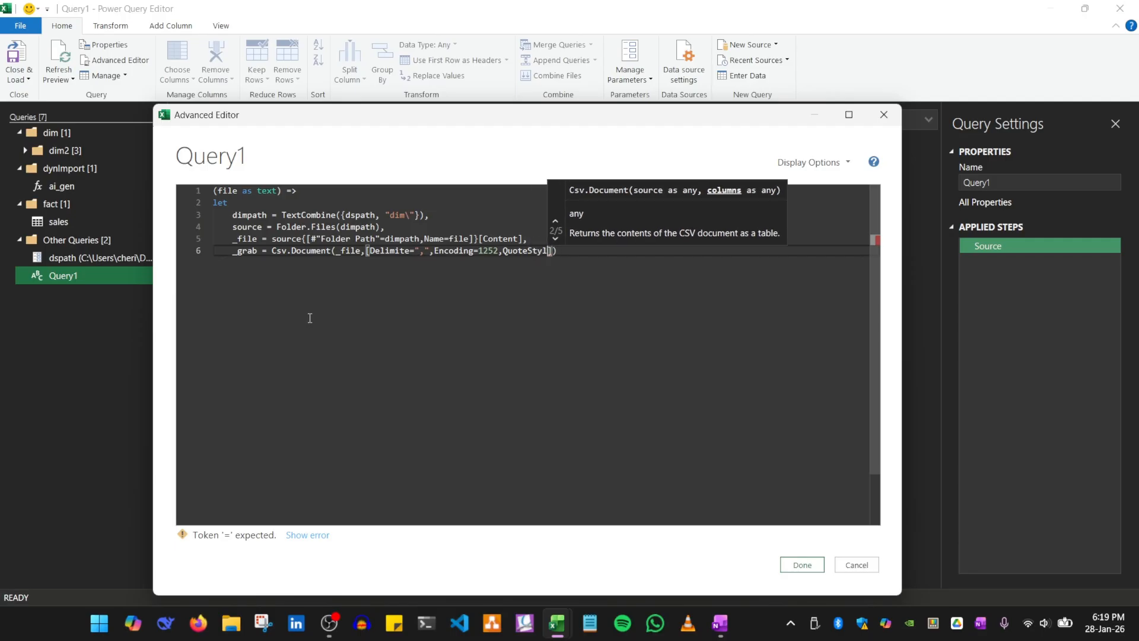
pyautogui.write('=Quote')
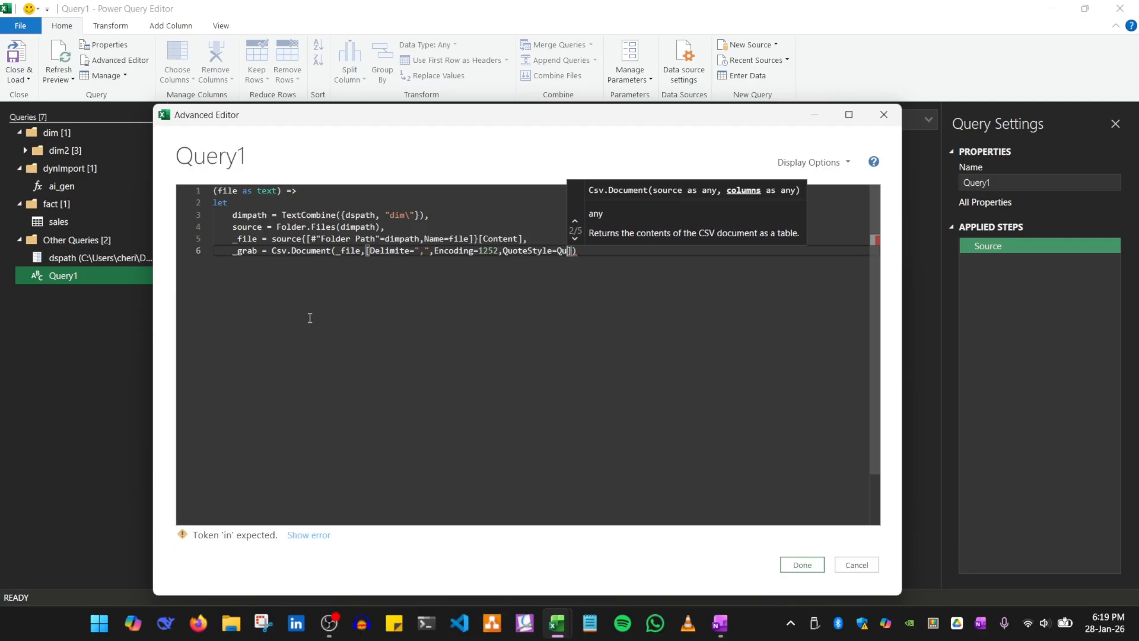
pyautogui.write('Sty')
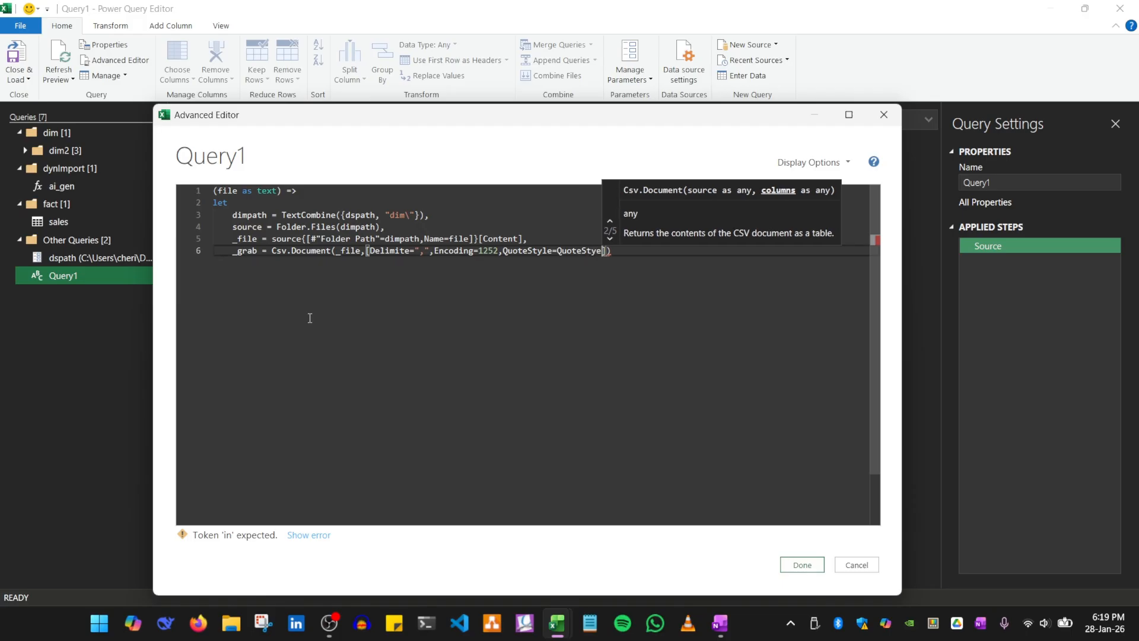
pyautogui.write('le')
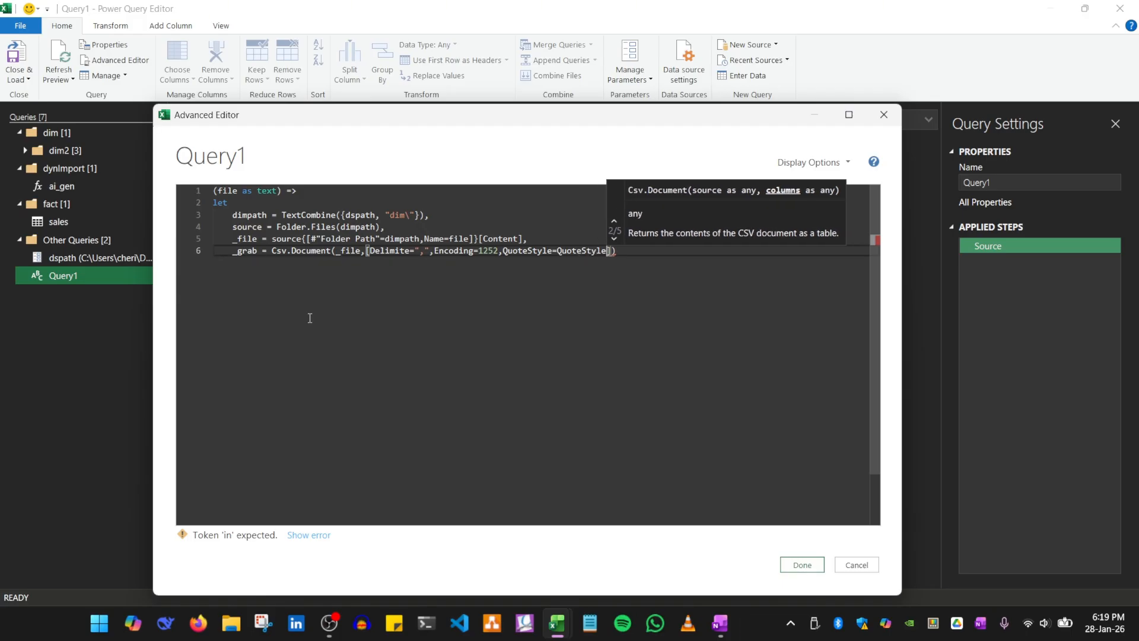
pyautogui.write('.None')
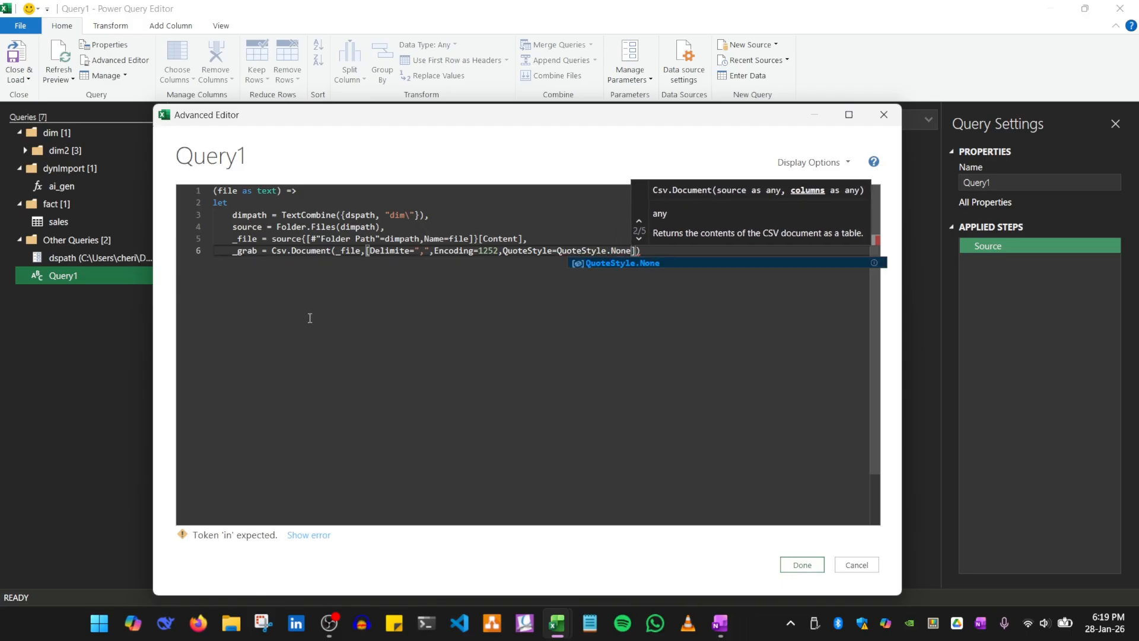
pyautogui.press('Escape')
pyautogui.press('Right')
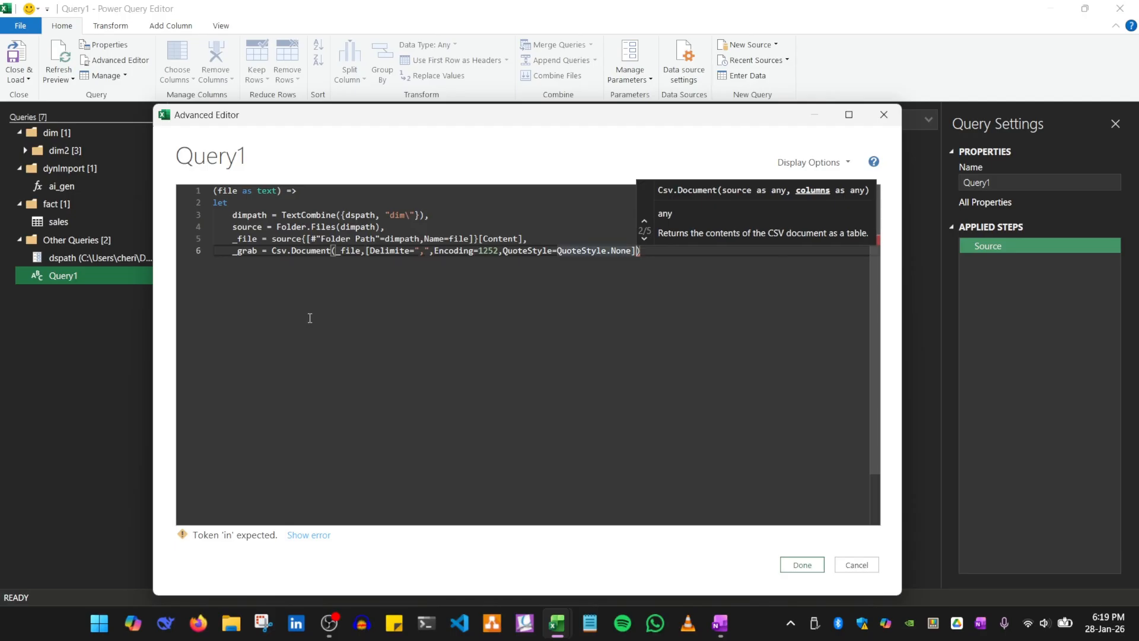
pyautogui.press('Right')
pyautogui.write(',')
pyautogui.press('Return')
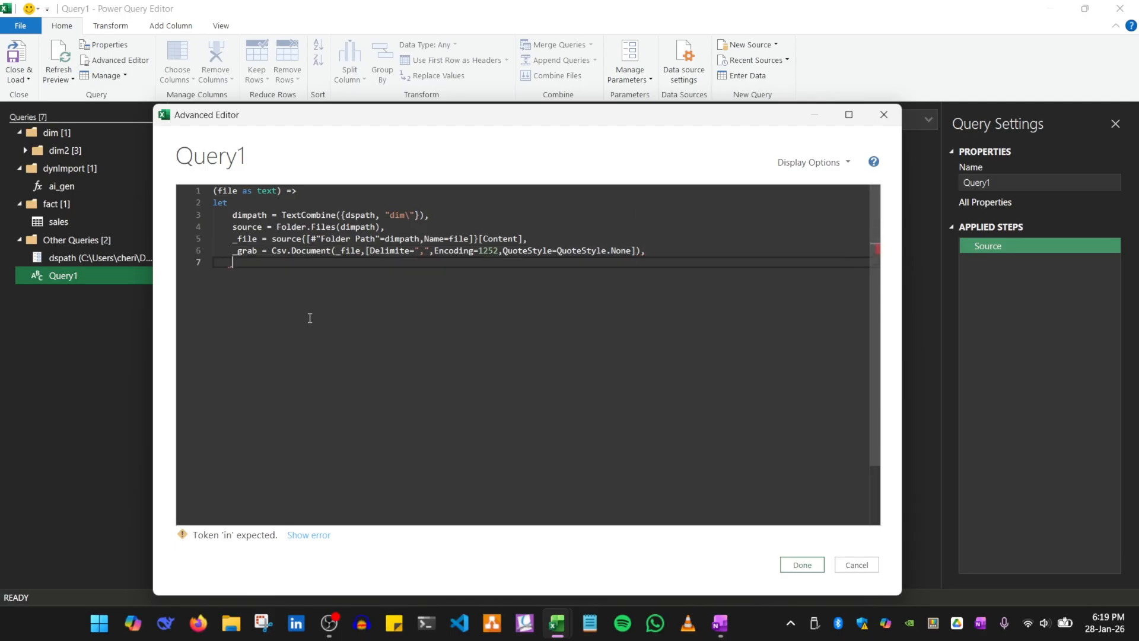
pyautogui.press('Up')
pyautogui.press('Right')
pyautogui.press('Right')
pyautogui.press('Right')
pyautogui.press('Right')
pyautogui.press('Right')
pyautogui.press('Right')
pyautogui.press('Right')
pyautogui.press('Right')
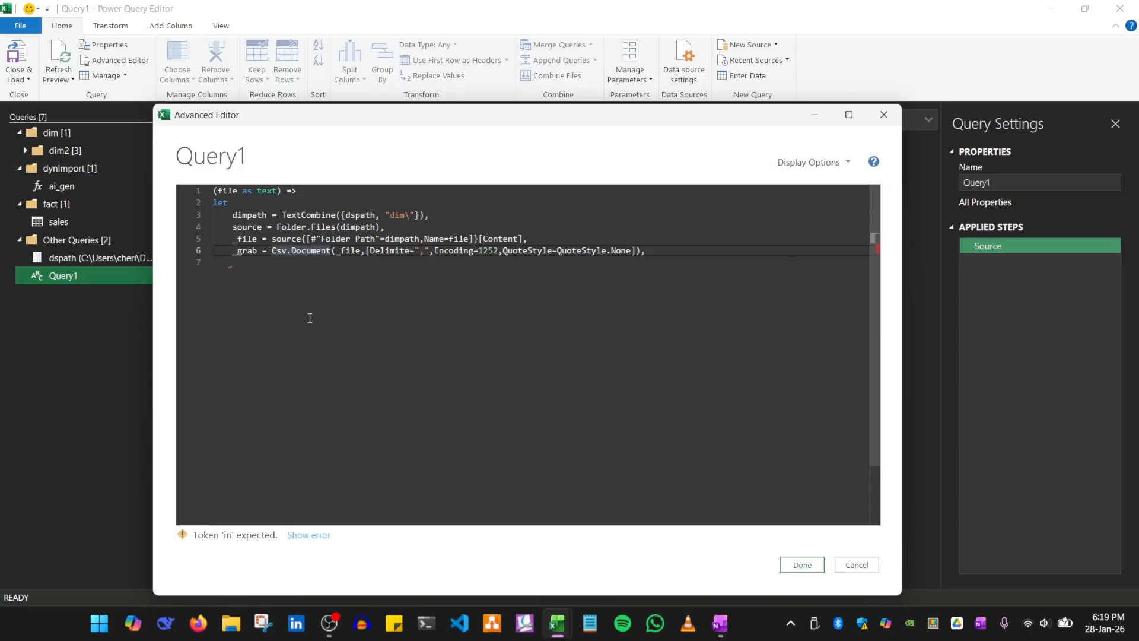
pyautogui.hotkey('shift', 'End')
pyautogui.press('Down')
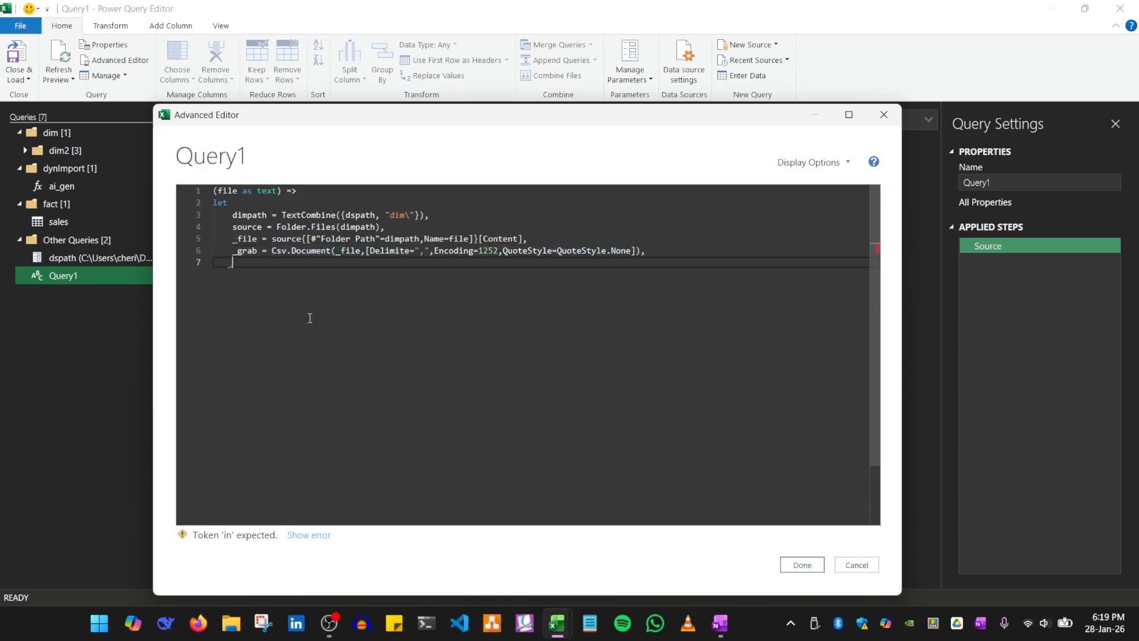
# Start line 7 with "_result =" followed by the Table.PromoteHeaders function name
pyautogui.write('_')
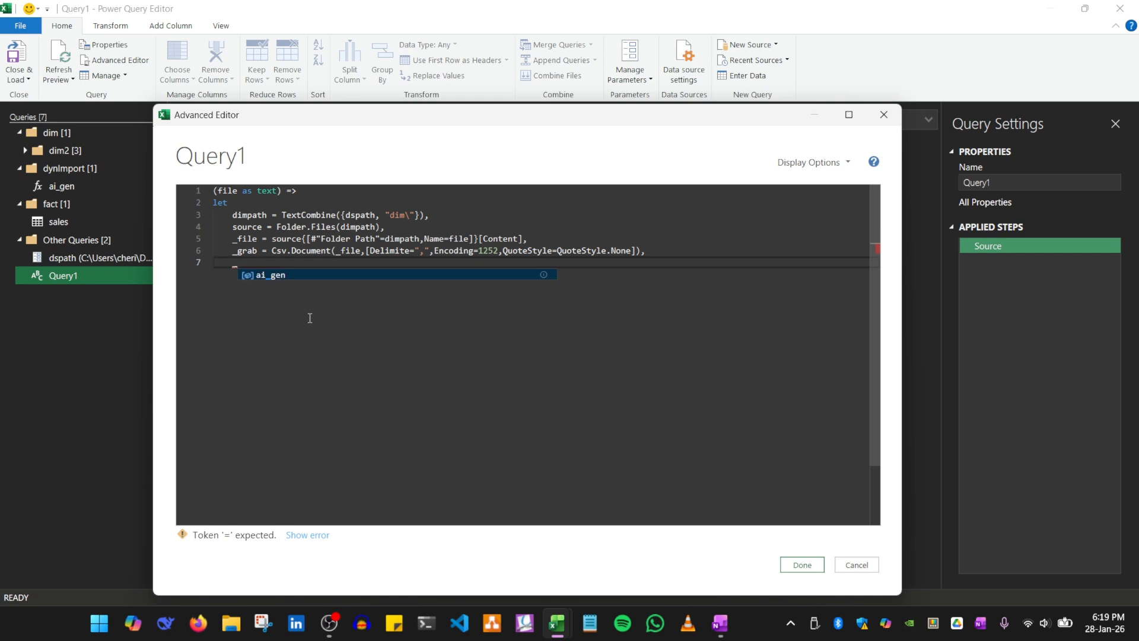
pyautogui.write('result = ')
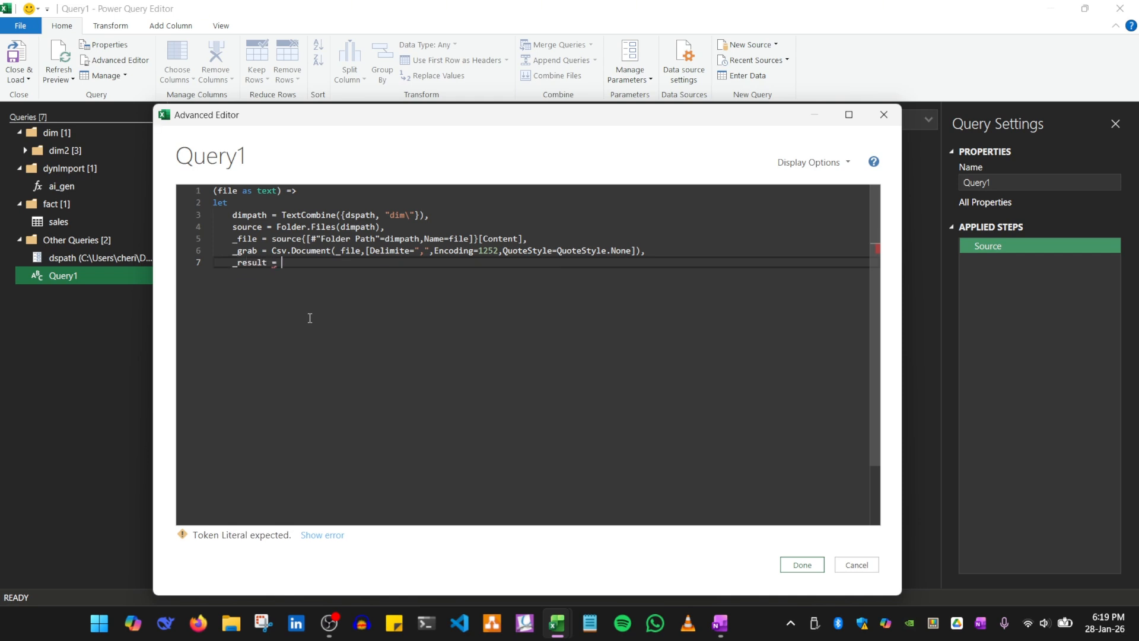
pyautogui.write('TableTable.')
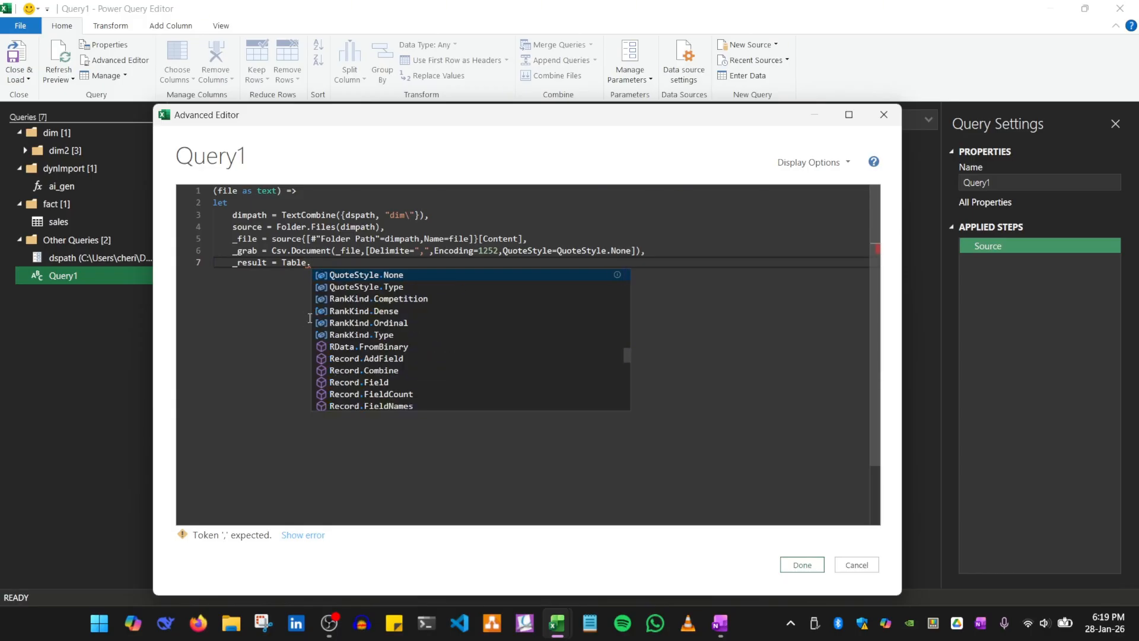
pyautogui.write('Promot')
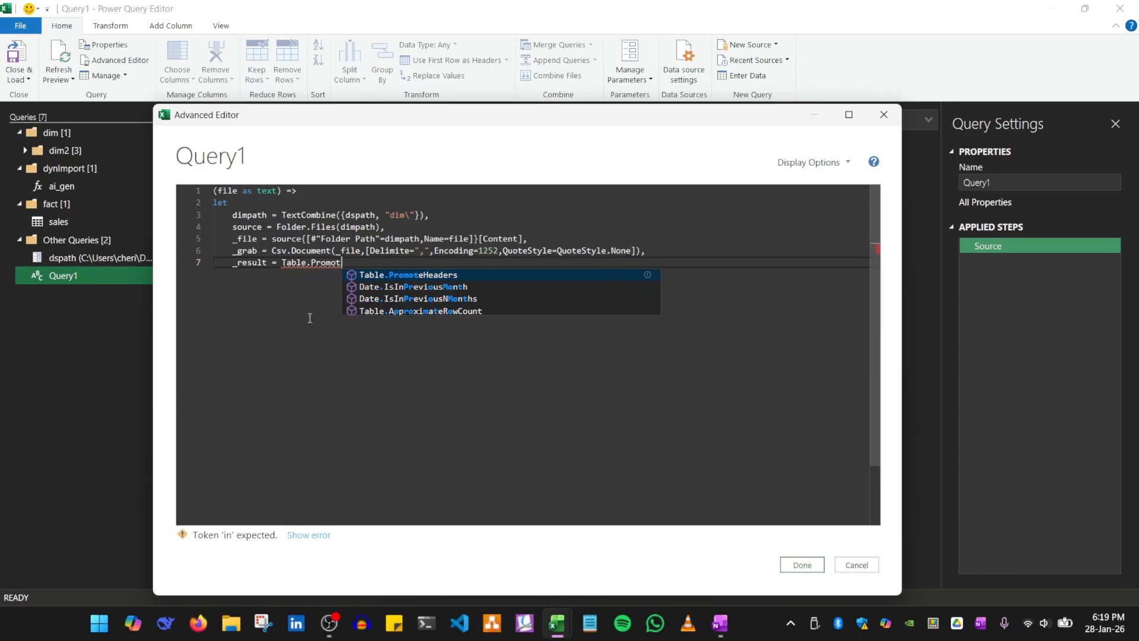
pyautogui.press('Tab')
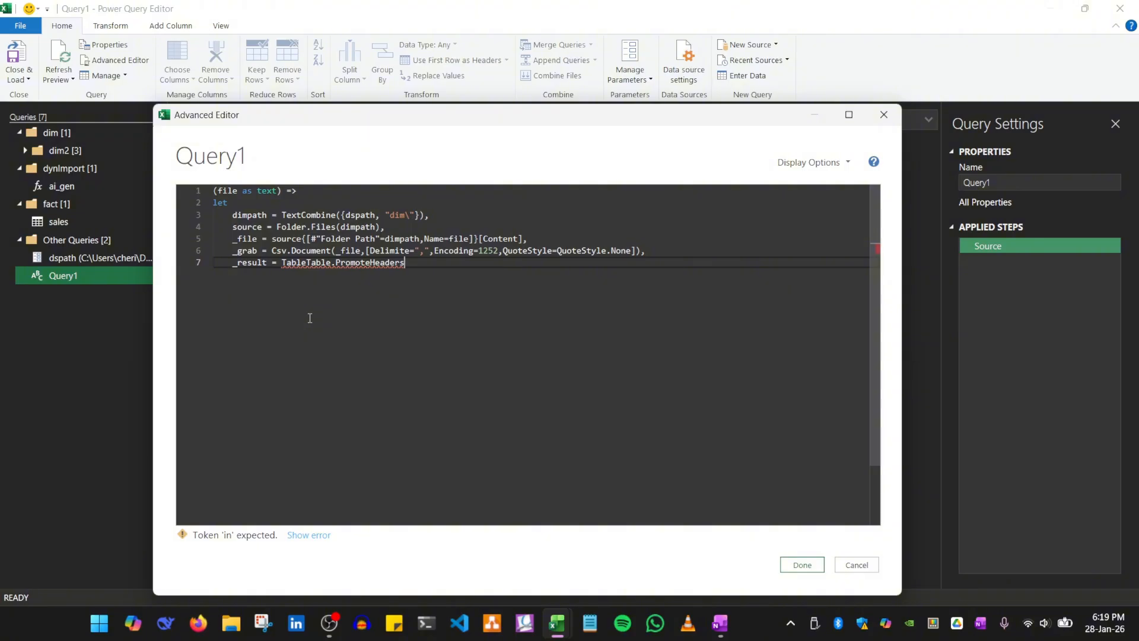
# Remove the duplicated "Table" before Table.PromoteHeaders in the _result line
pyautogui.press('Left')
pyautogui.press('Left')
pyautogui.press('Left')
pyautogui.press('Left')
pyautogui.press('Left')
pyautogui.press('Left')
pyautogui.press('Left')
pyautogui.press('Left')
pyautogui.press('Left')
pyautogui.press('Left')
pyautogui.press('Left')
pyautogui.press('Left')
pyautogui.press('Left')
pyautogui.press('Left')
pyautogui.press('Left')
pyautogui.press('Left')
pyautogui.press('Left')
pyautogui.press('Left')
pyautogui.press('Left')
pyautogui.press('Left')
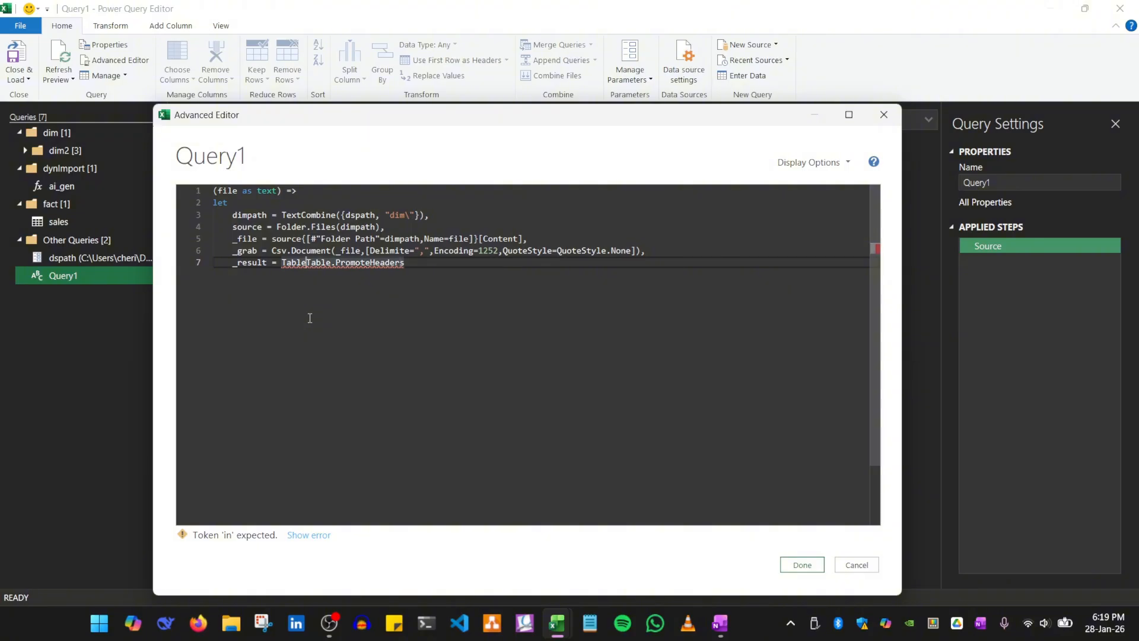
pyautogui.press('BackSpace')
pyautogui.press('BackSpace')
pyautogui.press('BackSpace')
pyautogui.press('BackSpace')
pyautogui.press('BackSpace')
# Open the Table.PromoteHeaders call with _grab as its first argument, followed by a comma
pyautogui.write('(')
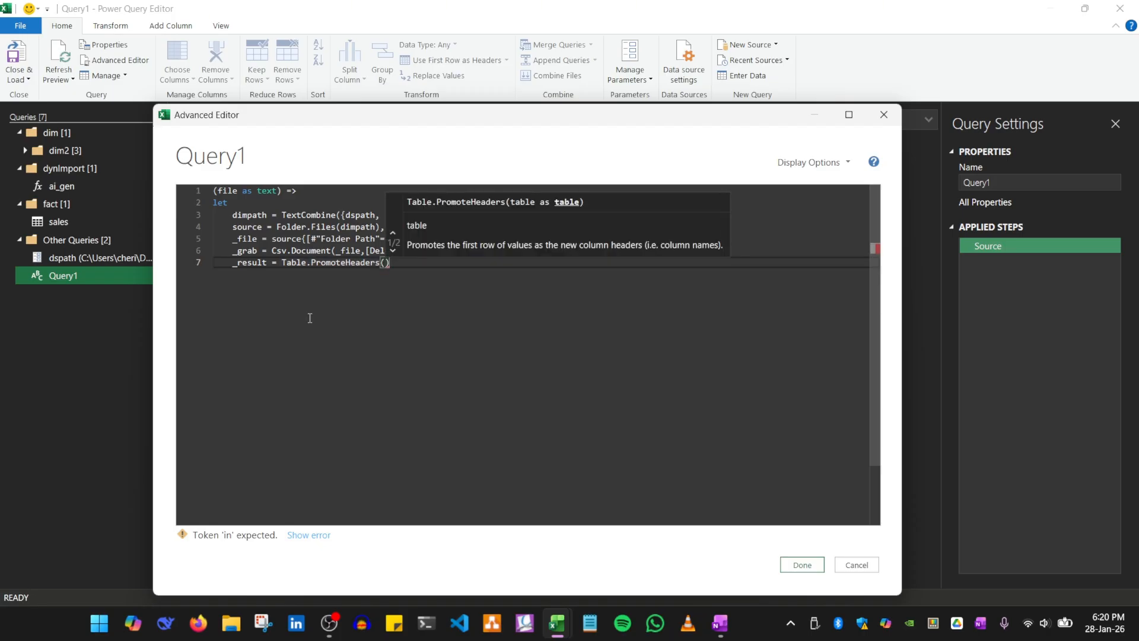
pyautogui.write('_grab')
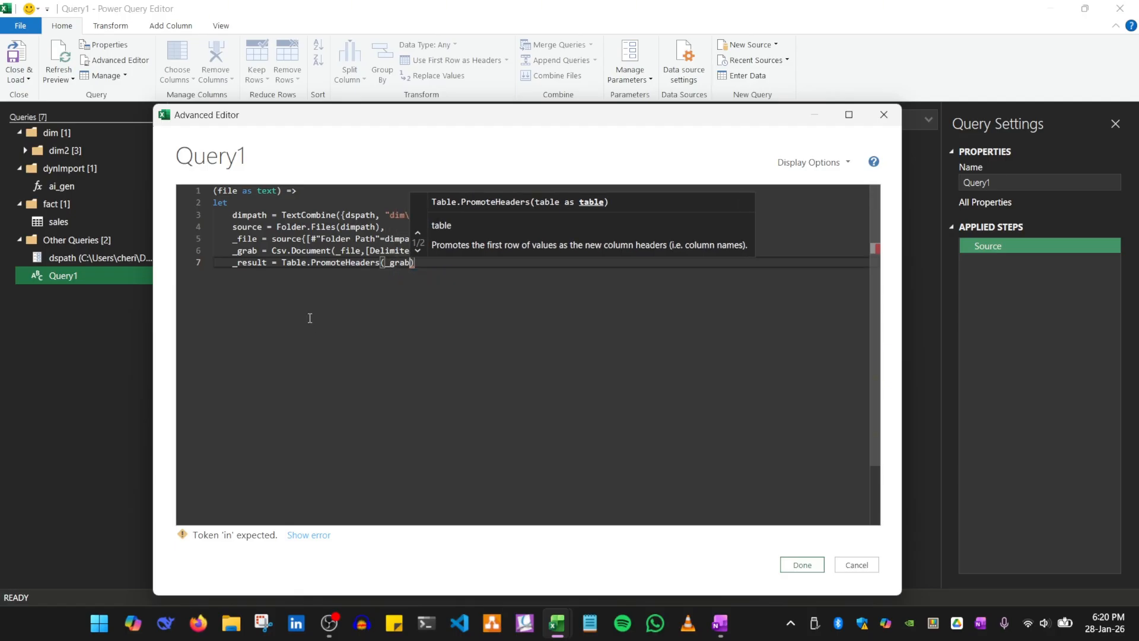
pyautogui.write(', [Promo')
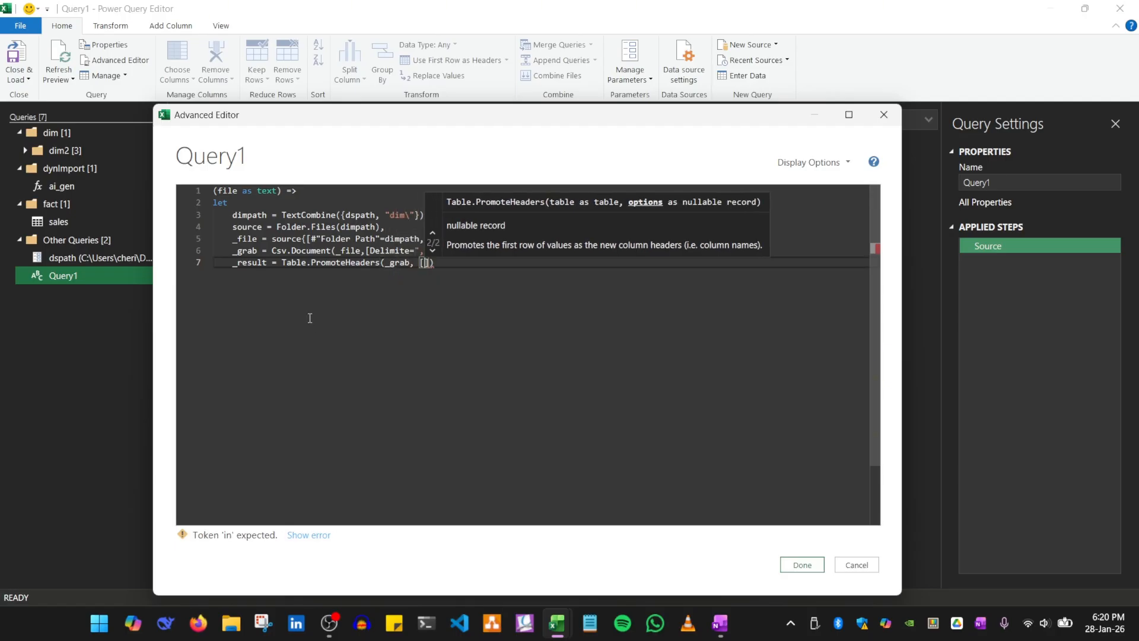
pyautogui.press('BackSpace')
pyautogui.press('BackSpace')
pyautogui.press('BackSpace')
pyautogui.press('BackSpace')
pyautogui.press('BackSpace')
pyautogui.press('BackSpace')
pyautogui.press('BackSpace')
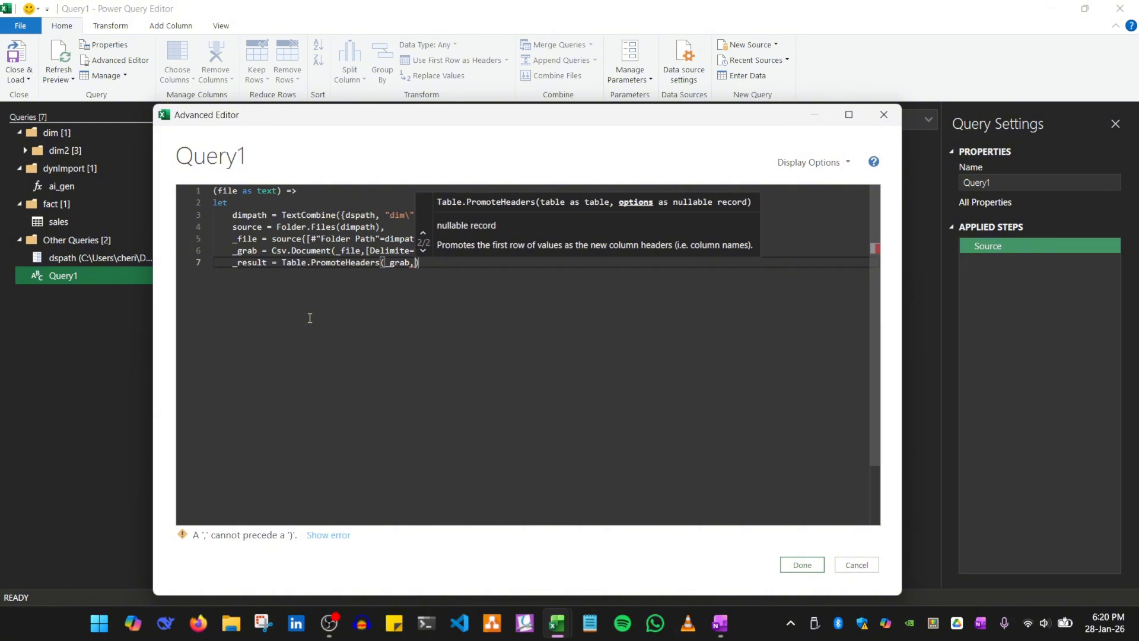
# Add the options record "[PromoteAllScalars=true]" to Table.PromoteHeaders and begin an unindented line 8
pyautogui.write('[Promote')
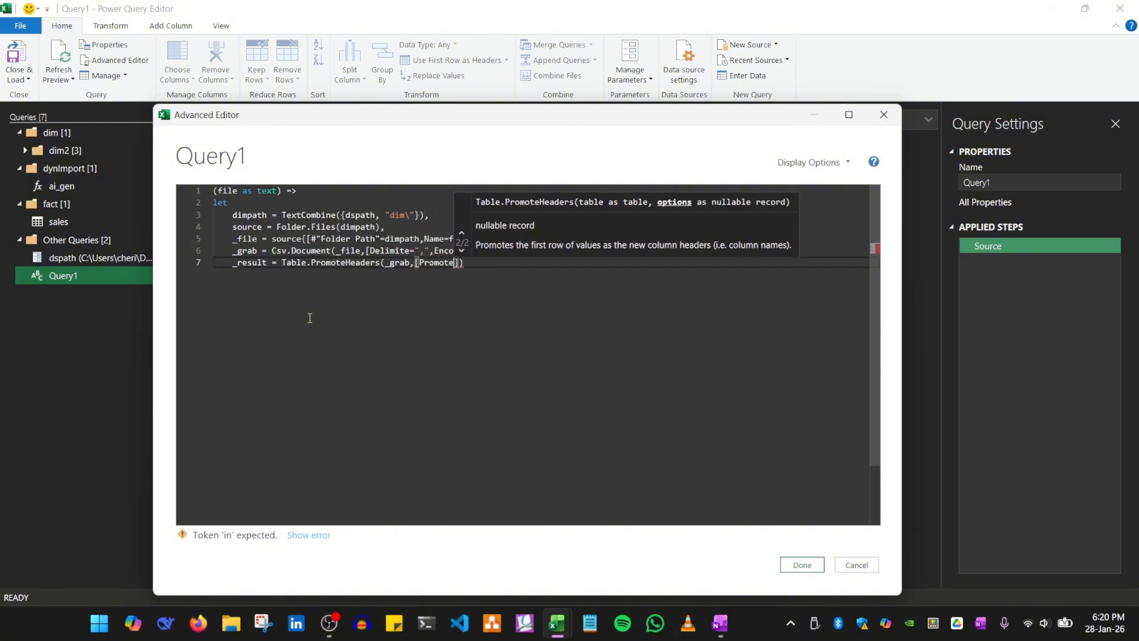
pyautogui.write('AllScalar')
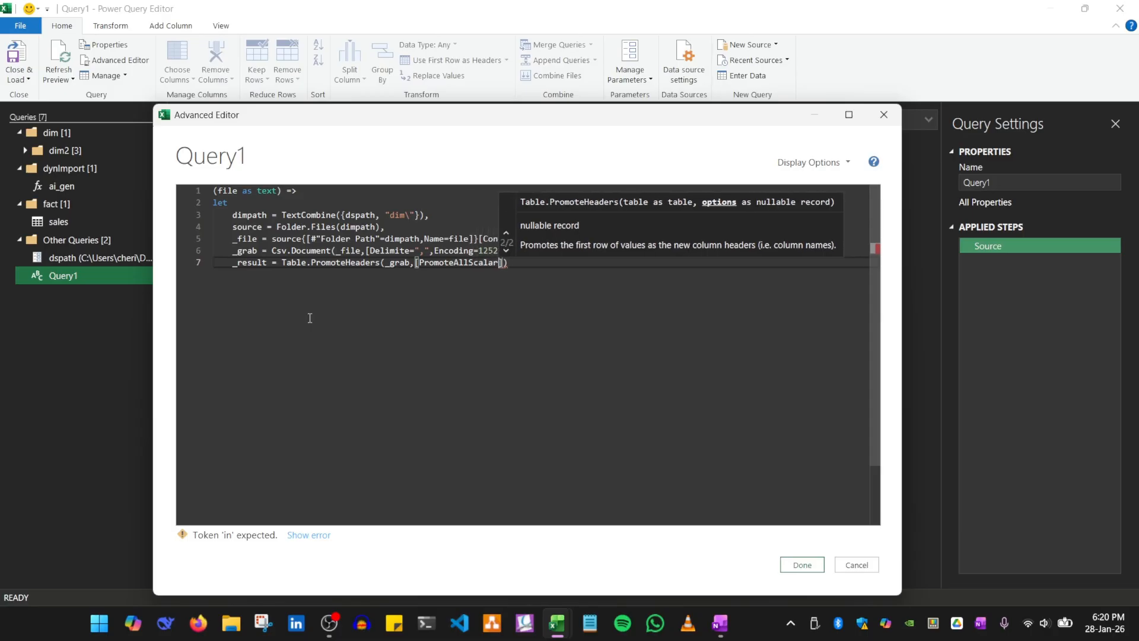
pyautogui.write('s=true')
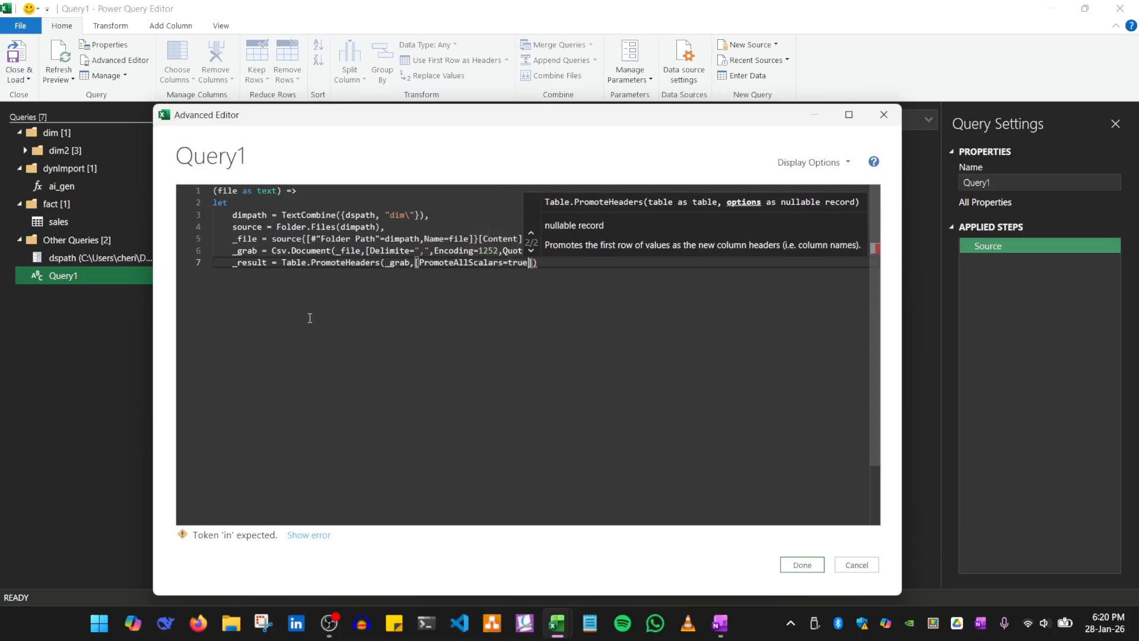
pyautogui.press('End')
pyautogui.press('Return')
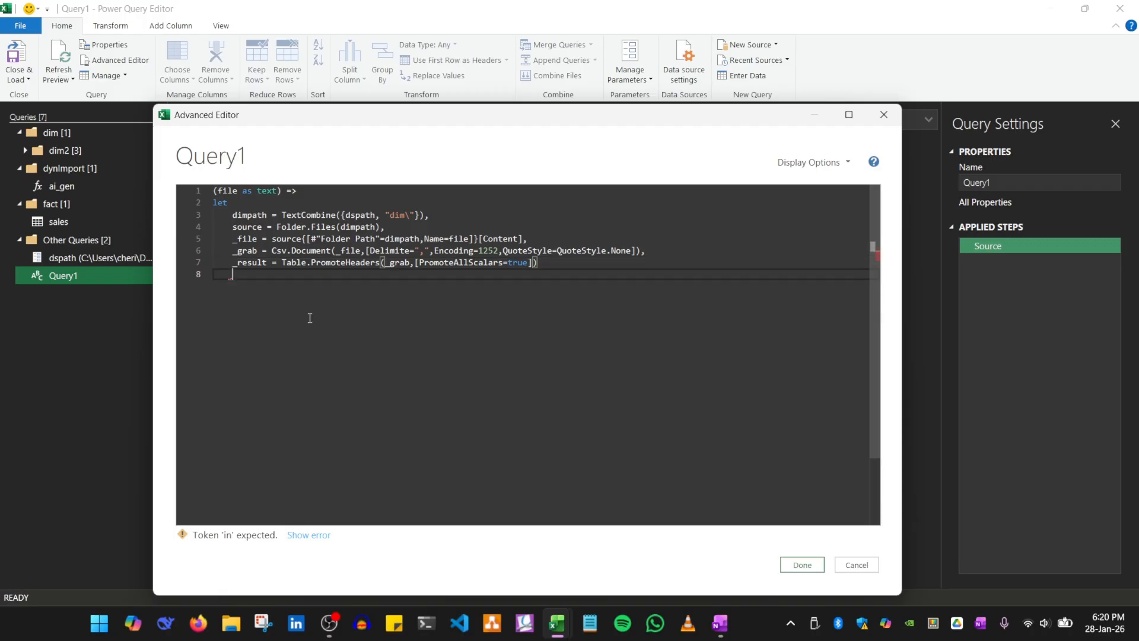
pyautogui.press('BackSpace')
pyautogui.write('in')
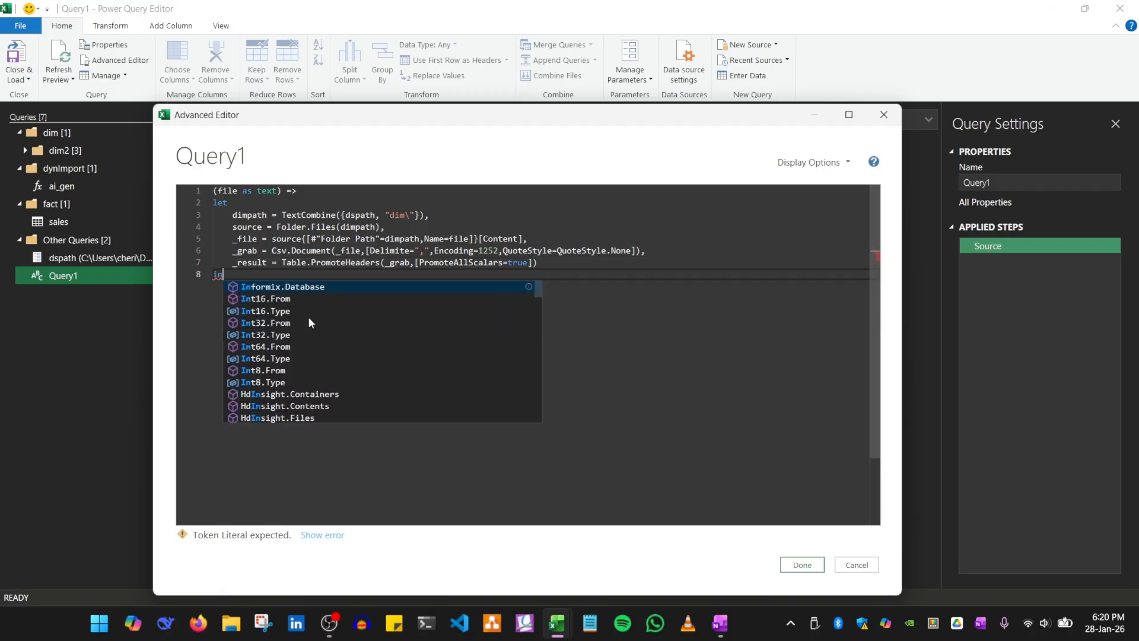
pyautogui.press('BackSpace')
pyautogui.press('BackSpace')
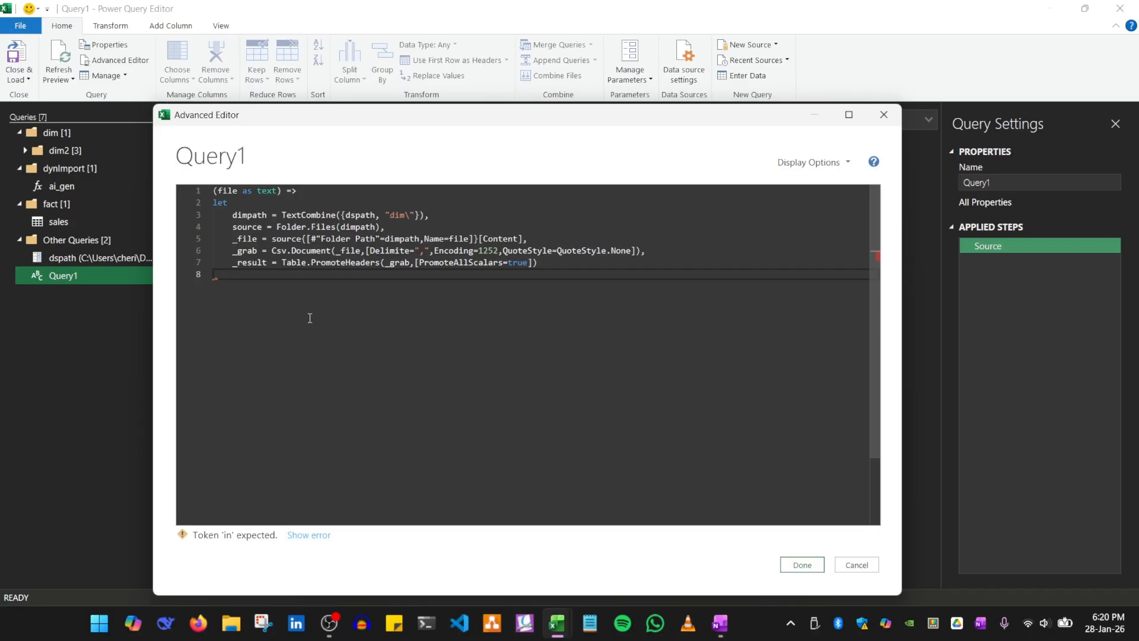
pyautogui.write('return')
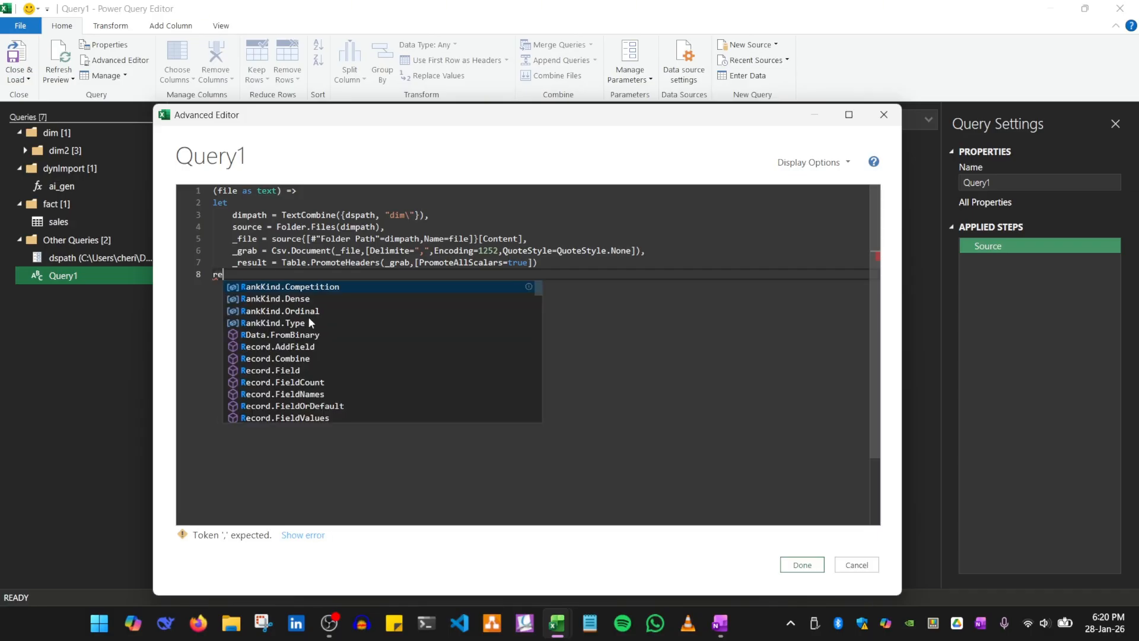
pyautogui.press('BackSpace')
pyautogui.press('BackSpace')
pyautogui.press('BackSpace')
pyautogui.press('BackSpace')
pyautogui.press('BackSpace')
pyautogui.press('BackSpace')
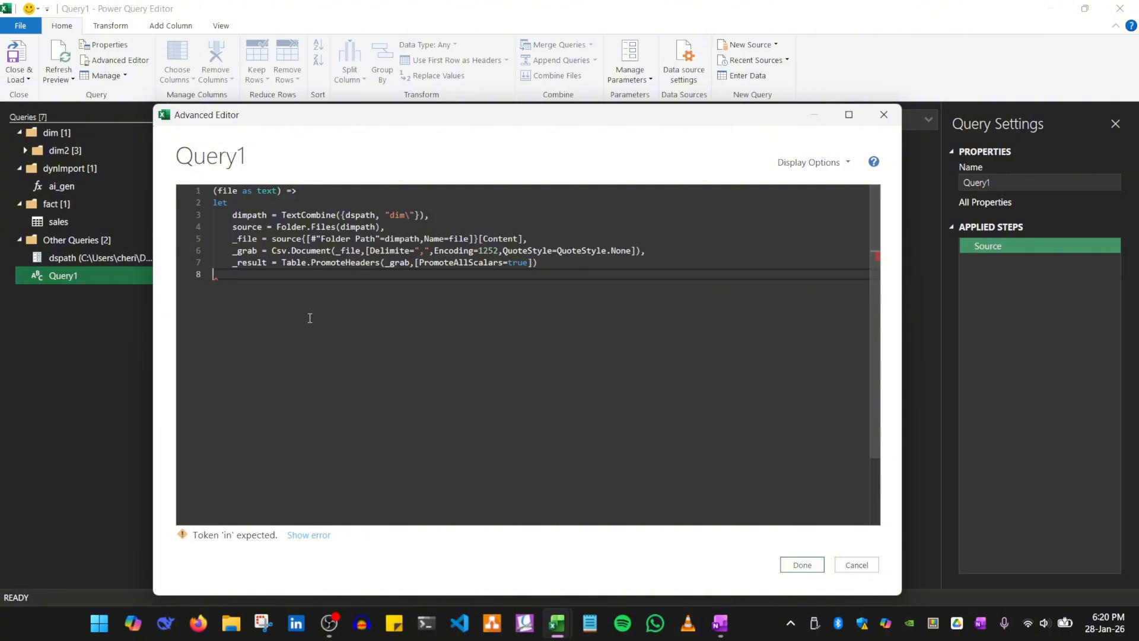
pyautogui.write('in')
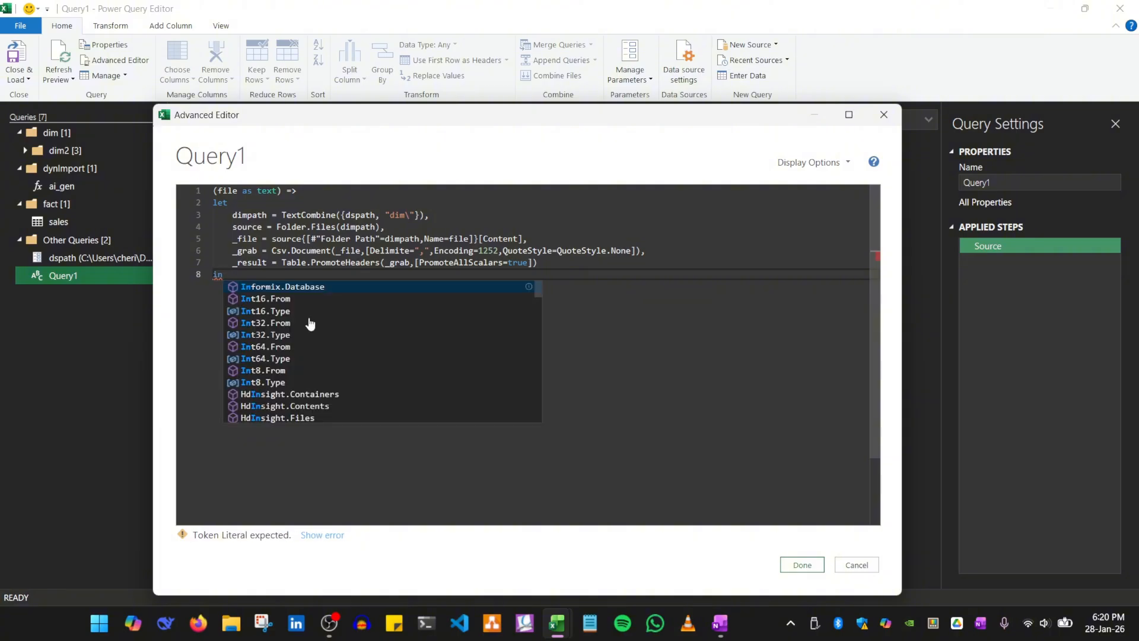
pyautogui.press('Tab')
pyautogui.press('BackSpace')
pyautogui.press('BackSpace')
pyautogui.press('BackSpace')
pyautogui.press('BackSpace')
pyautogui.press('BackSpace')
pyautogui.press('BackSpace')
pyautogui.press('BackSpace')
pyautogui.press('BackSpace')
pyautogui.press('BackSpace')
pyautogui.press('BackSpace')
pyautogui.press('BackSpace')
pyautogui.press('BackSpace')
pyautogui.press('BackSpace')
pyautogui.press('BackSpace')
pyautogui.press('BackSpace')
pyautogui.press('BackSpace')
pyautogui.press('BackSpace')
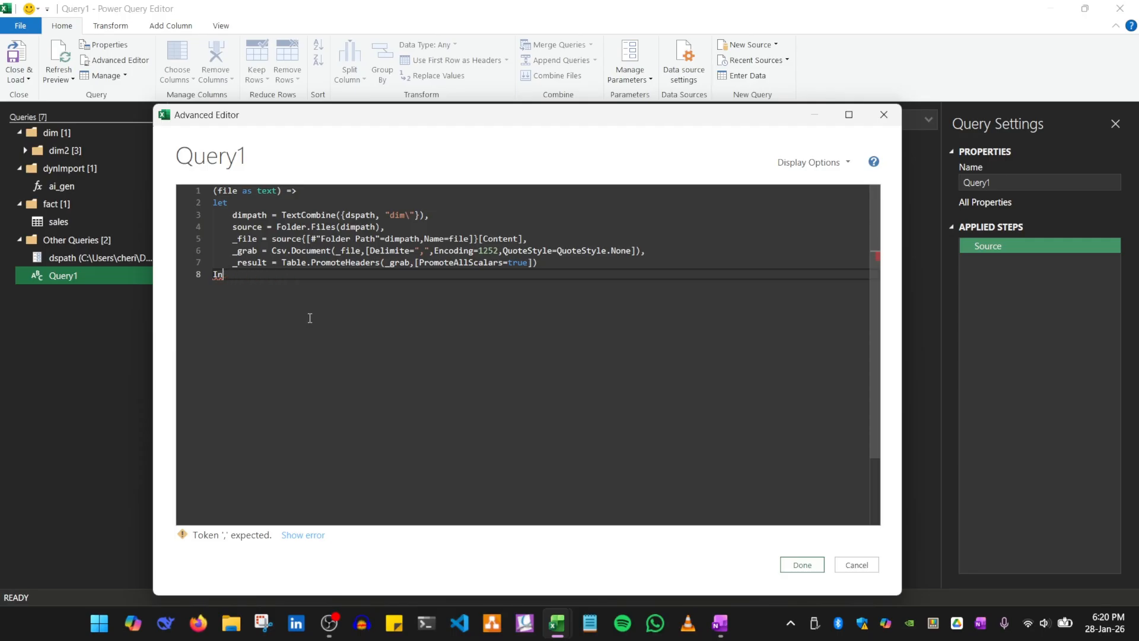
# Finish the function with an "in" clause that returns _result, and close the Advanced Editor
pyautogui.write('in')
pyautogui.press('Escape')
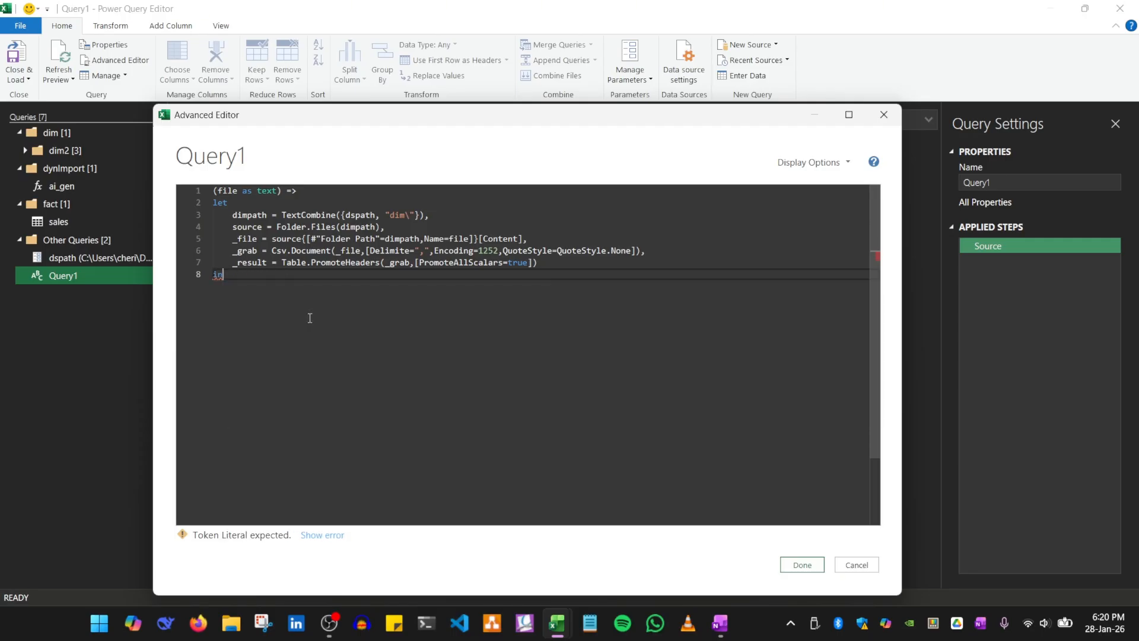
pyautogui.press('Return')
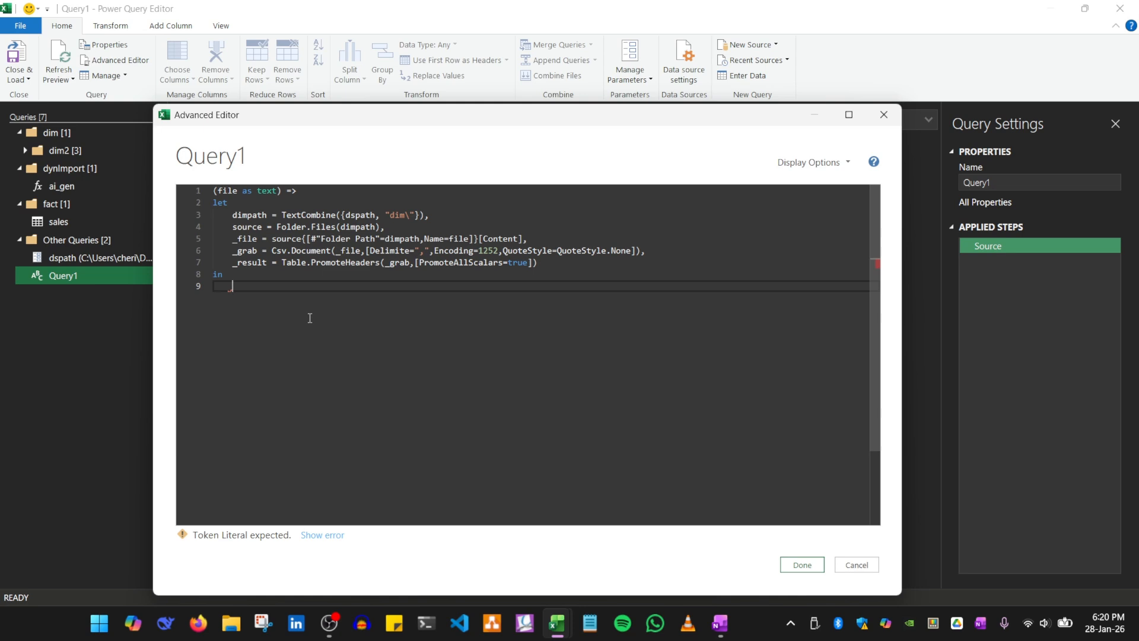
pyautogui.write('_result')
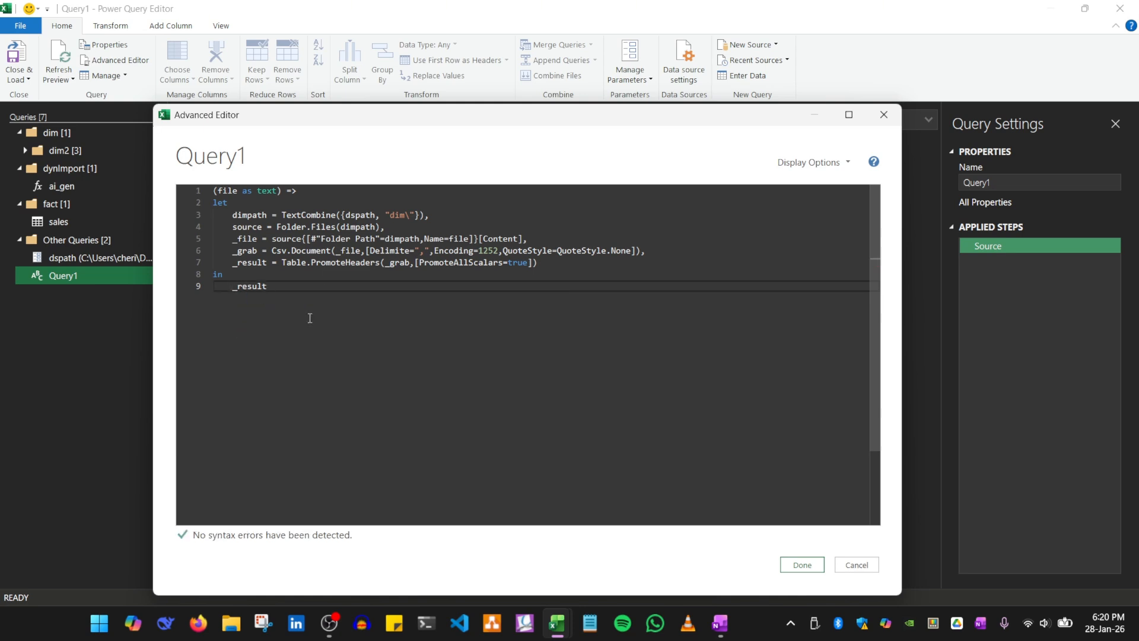
pyautogui.click(880, 561)
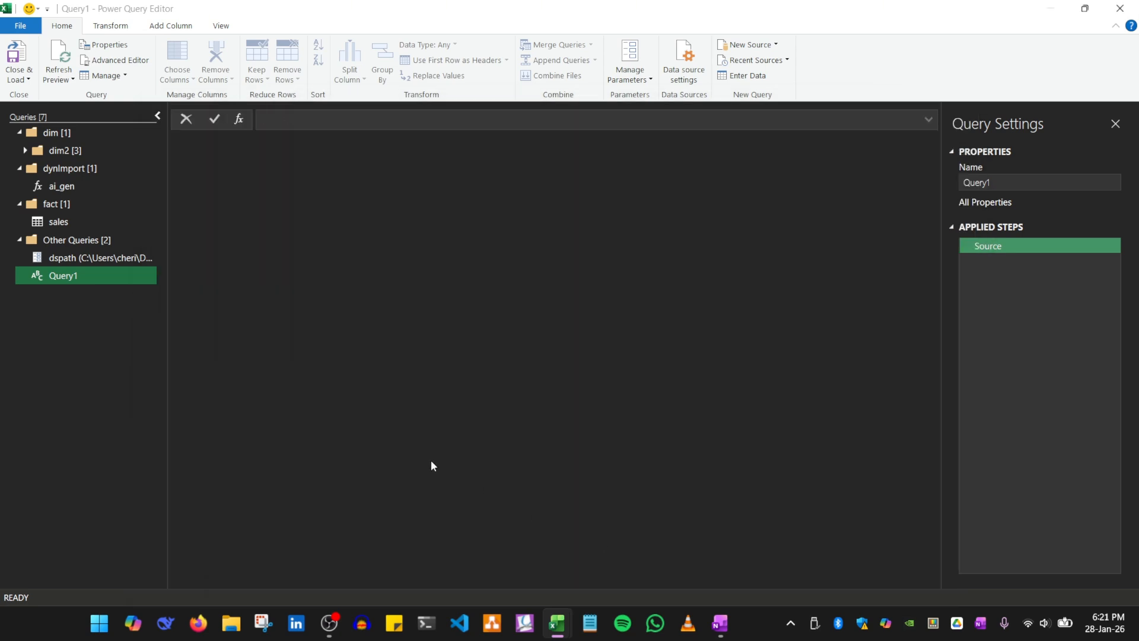
# Rename the new function query Query1 as "extractor"
pyautogui.rightClick(72, 277)
pyautogui.click(96, 330)
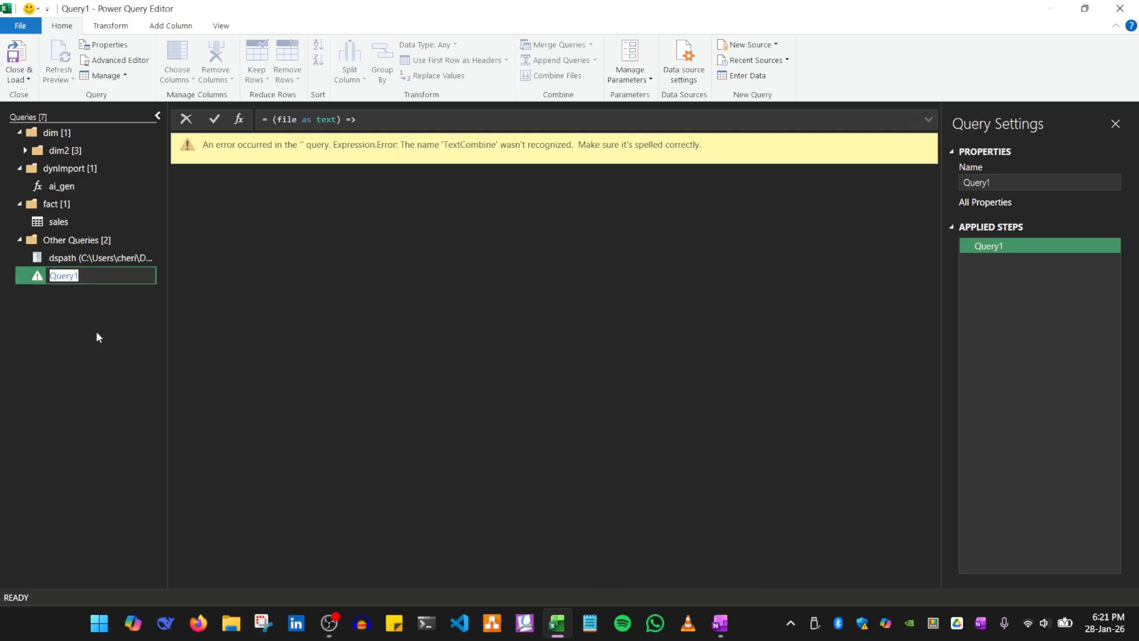
pyautogui.write('extractor')
pyautogui.press('Return')
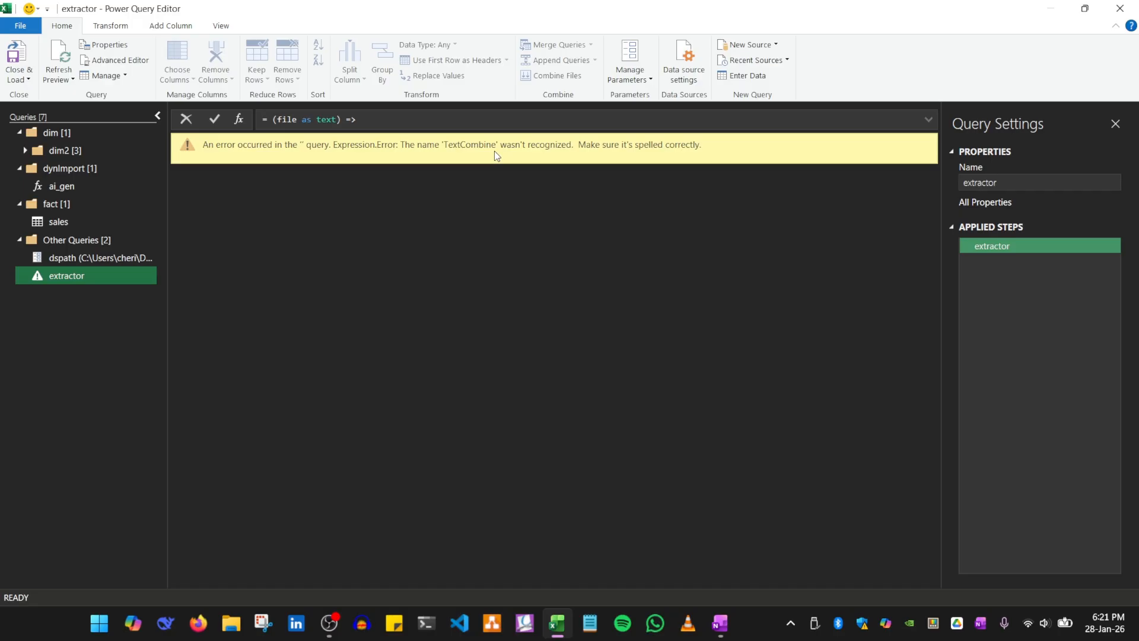
# Correct TextCombine to "Text.Combine" in the dimpath line of the extractor function and apply the code
pyautogui.click(114, 62)
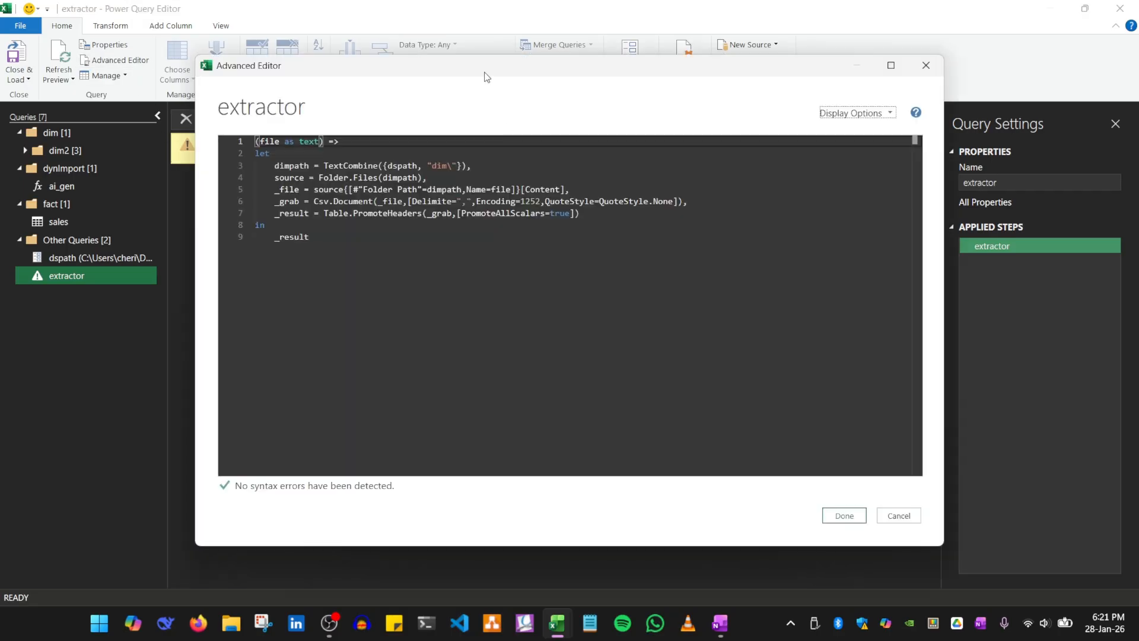
pyautogui.moveTo(485, 72); pyautogui.dragTo(488, 208)
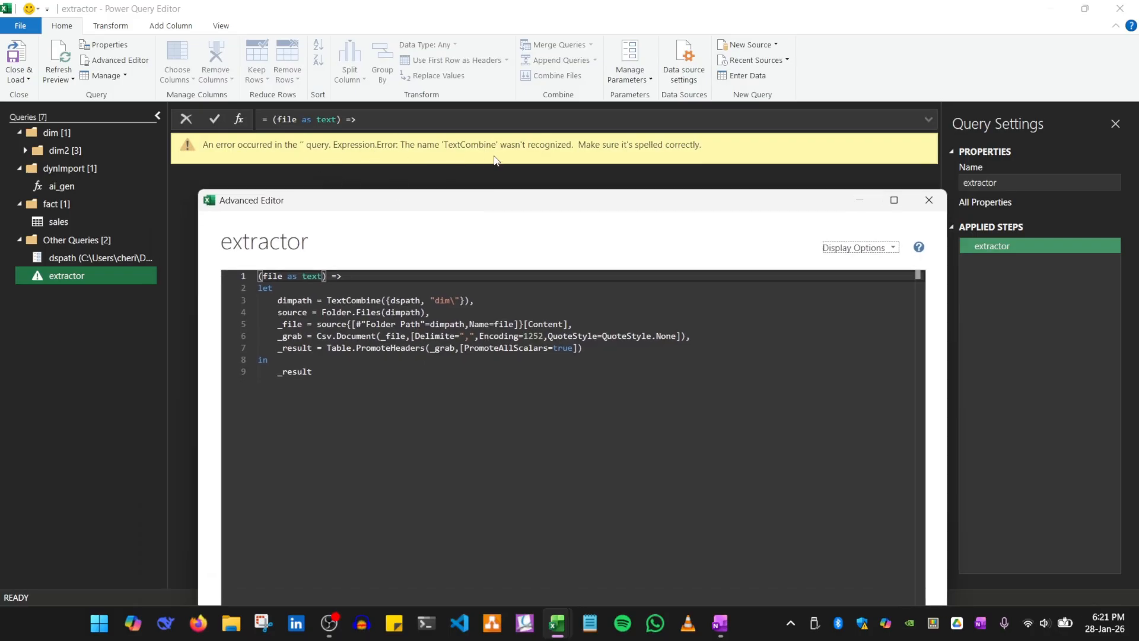
pyautogui.click(347, 301)
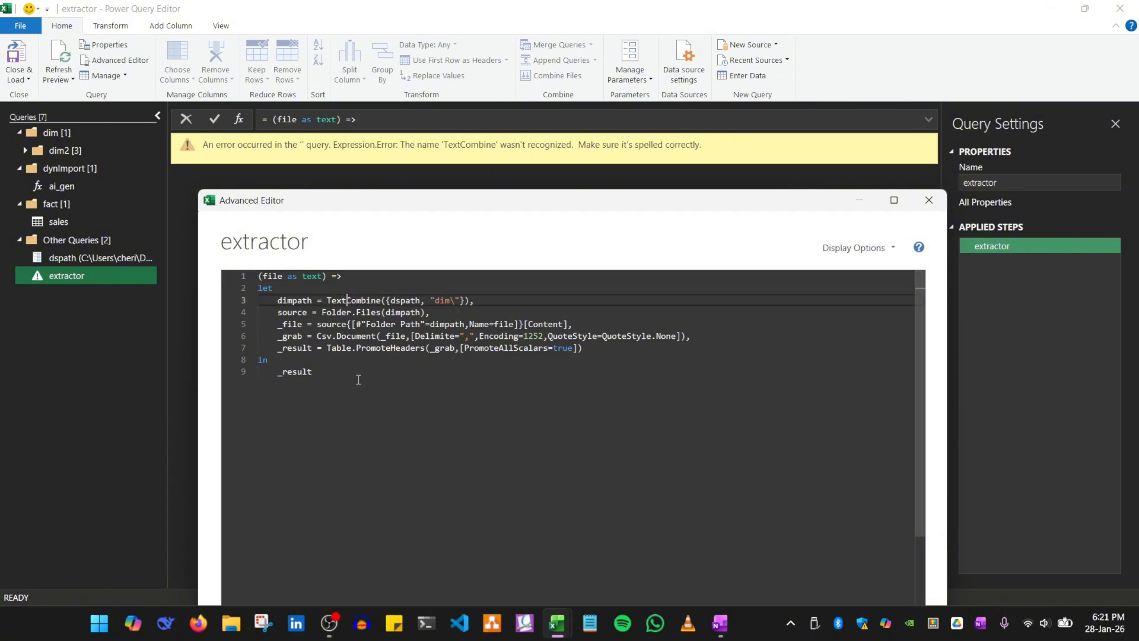
pyautogui.write('.')
pyautogui.press('Escape')
pyautogui.moveTo(540, 203); pyautogui.dragTo(530, 118)
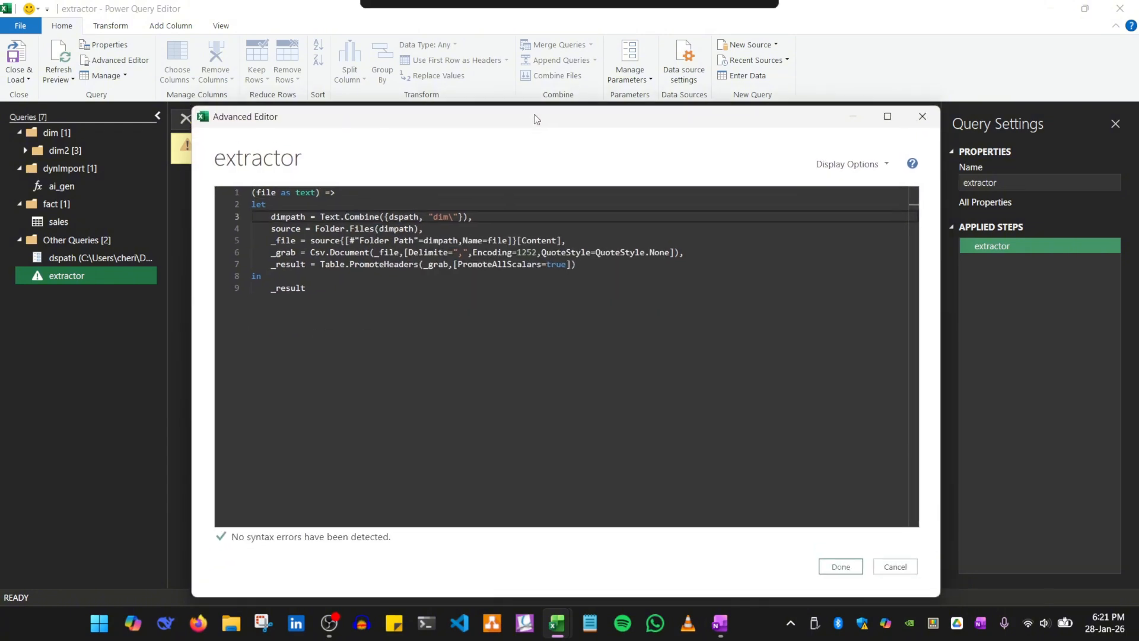
pyautogui.click(836, 559)
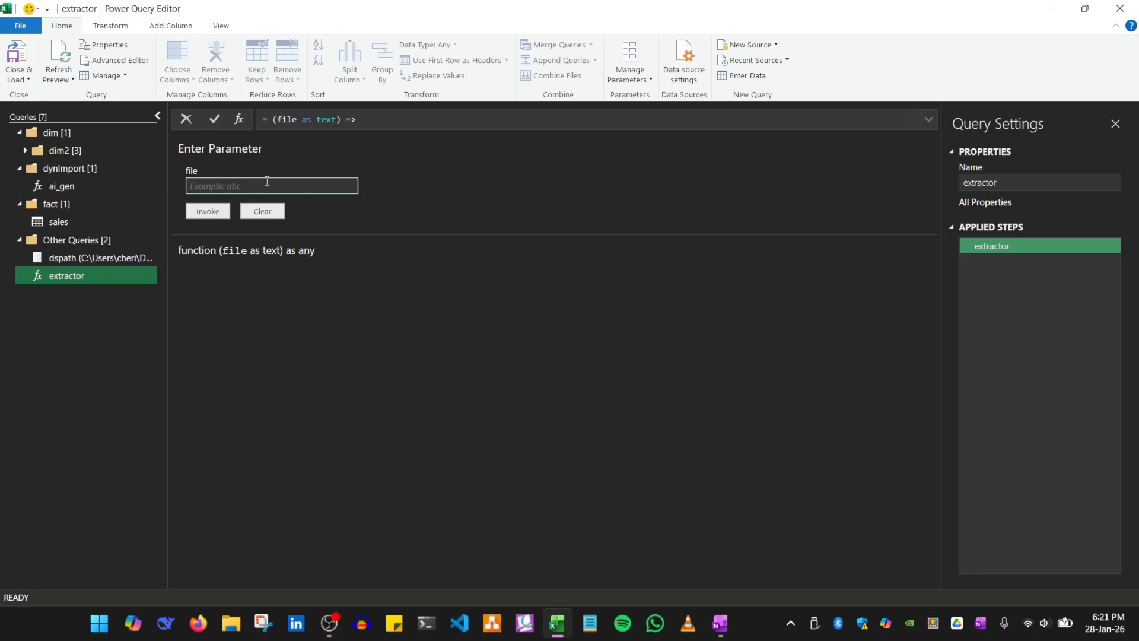
# Check the CSV names in the dim folder in File Explorer, then invoke the extractor function with "products.csv" as the file
pyautogui.click(231, 623)
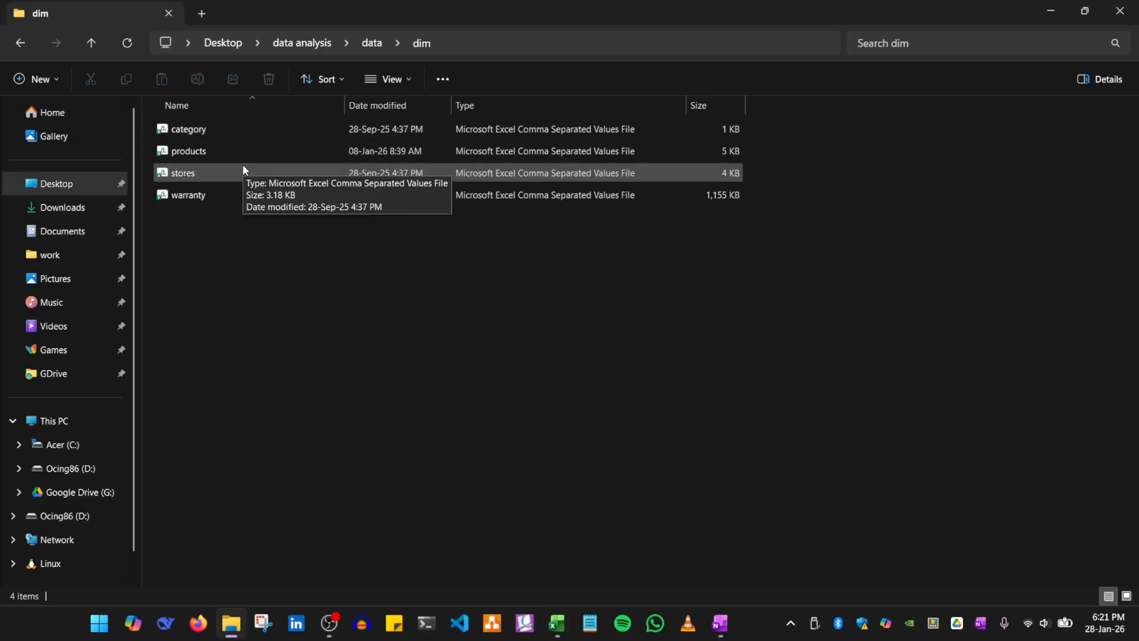
pyautogui.hotkey('alt', 'Tab')
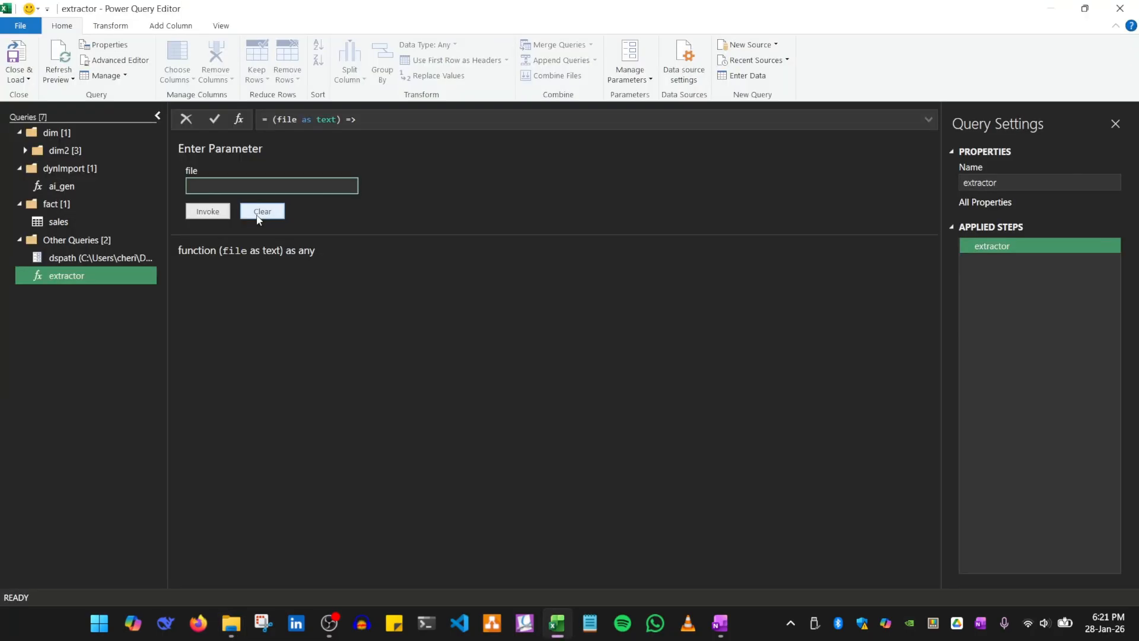
pyautogui.click(243, 182)
pyautogui.write('products.csv')
pyautogui.click(195, 211)
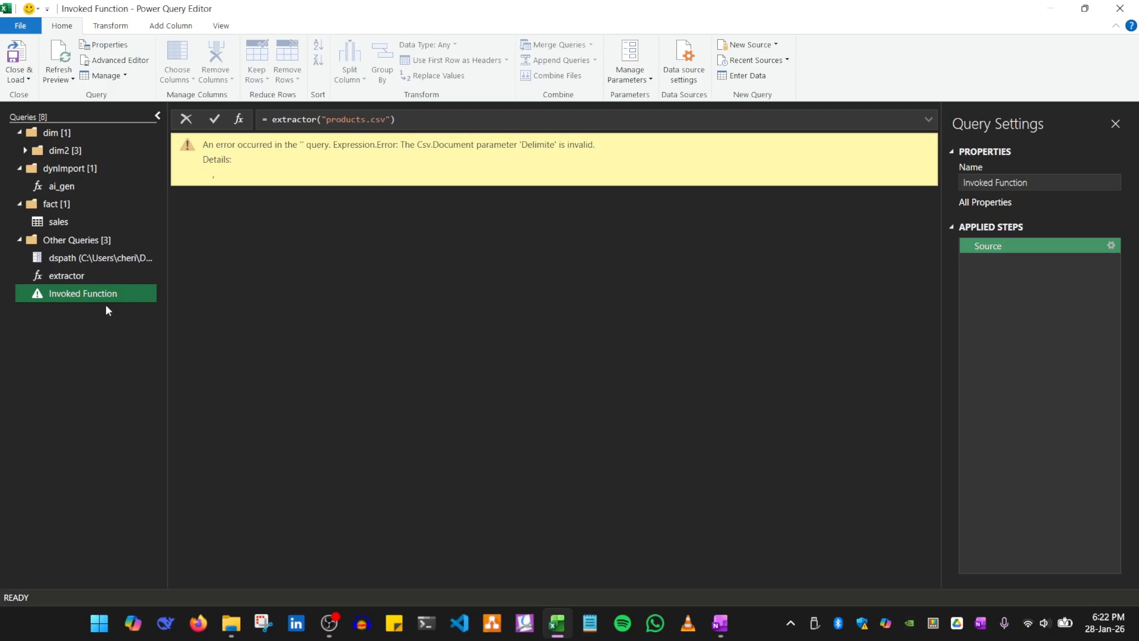
# Correct the misspelled Csv.Document option to "Delimiter" in the _grab line of the extractor function and apply the code
pyautogui.click(70, 277)
pyautogui.click(114, 59)
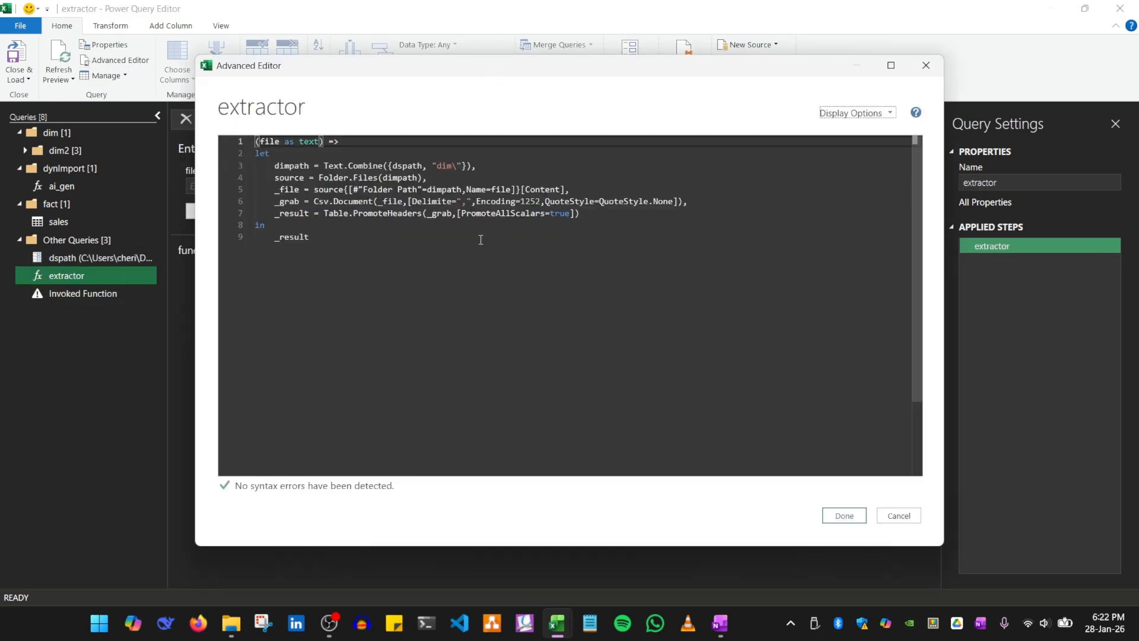
pyautogui.click(449, 203)
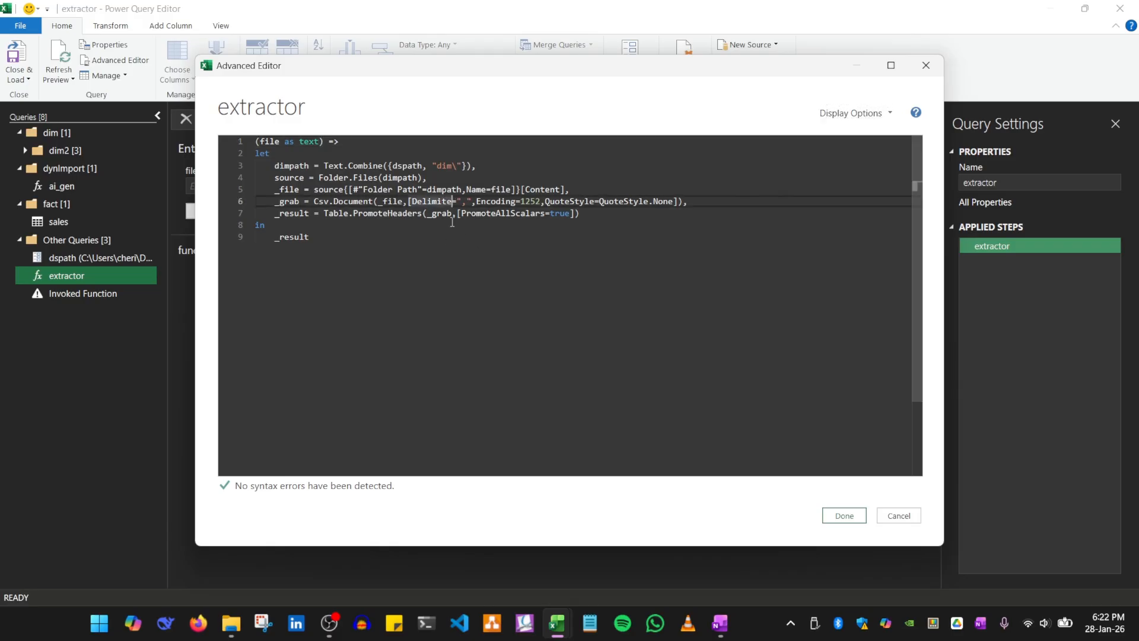
pyautogui.write('r')
pyautogui.click(451, 225)
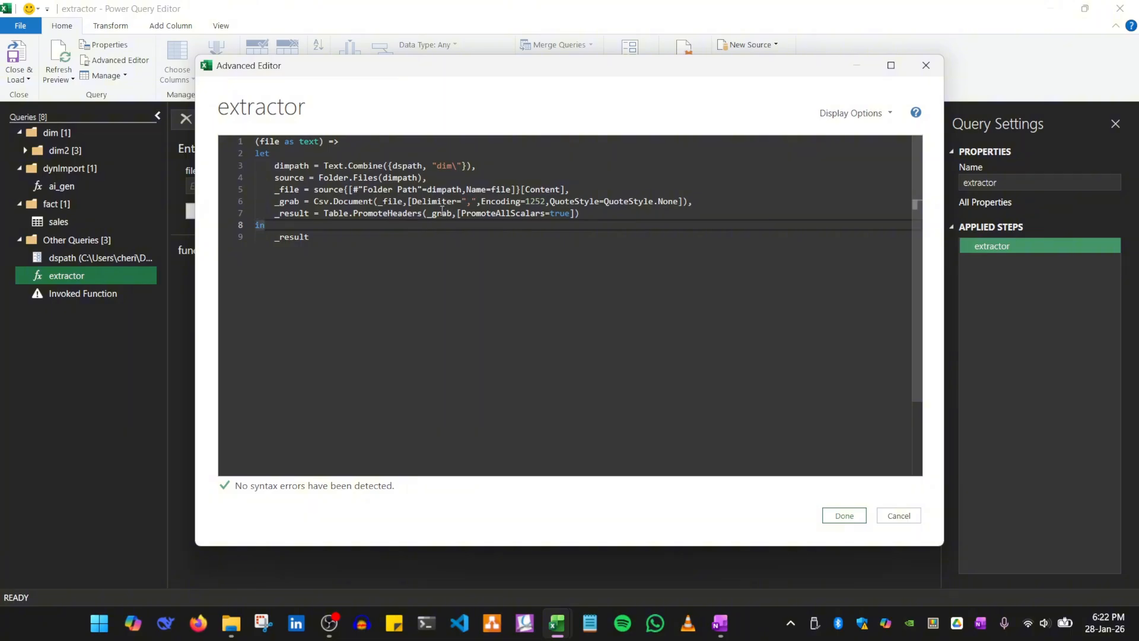
pyautogui.click(844, 516)
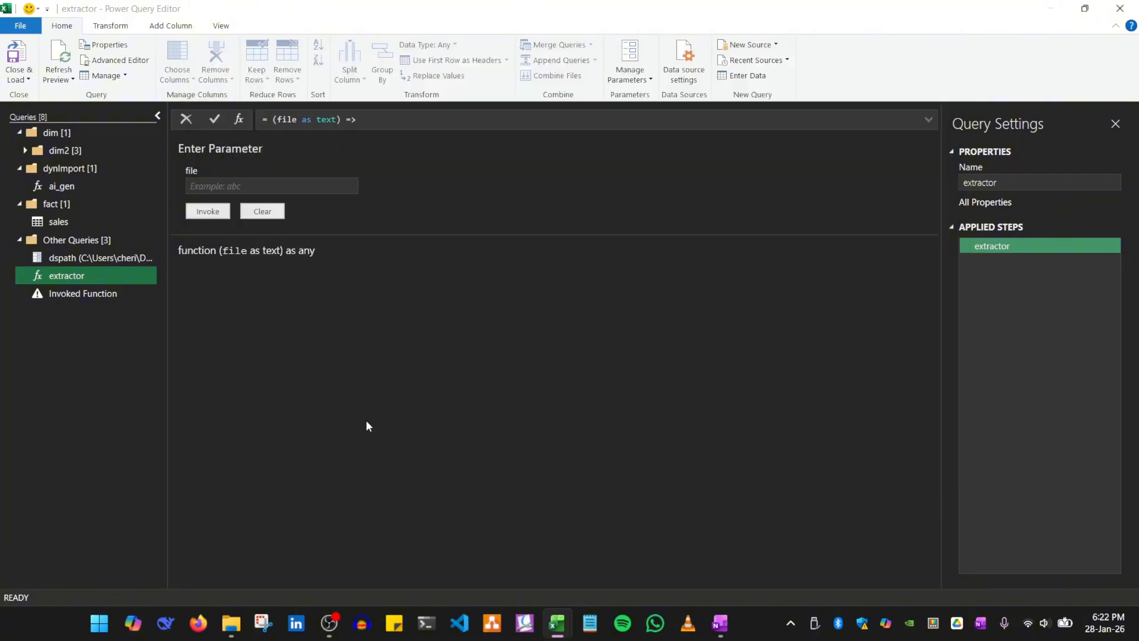
# Examine the products table returned by the Invoked Function query
pyautogui.click(86, 296)
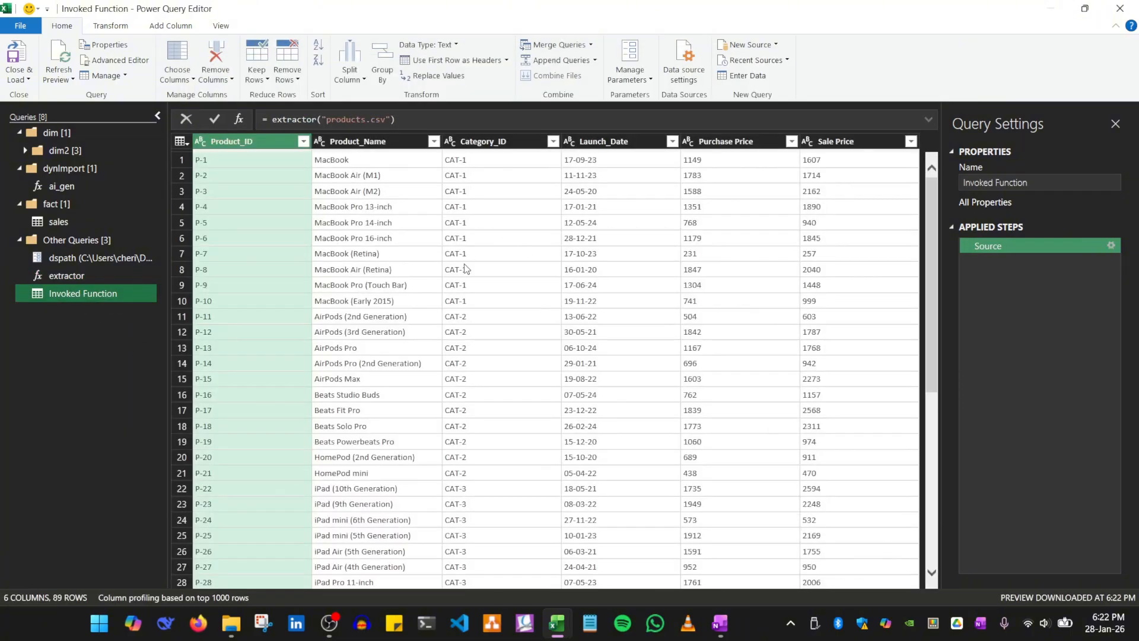
pyautogui.scroll(-11, 426, 388)
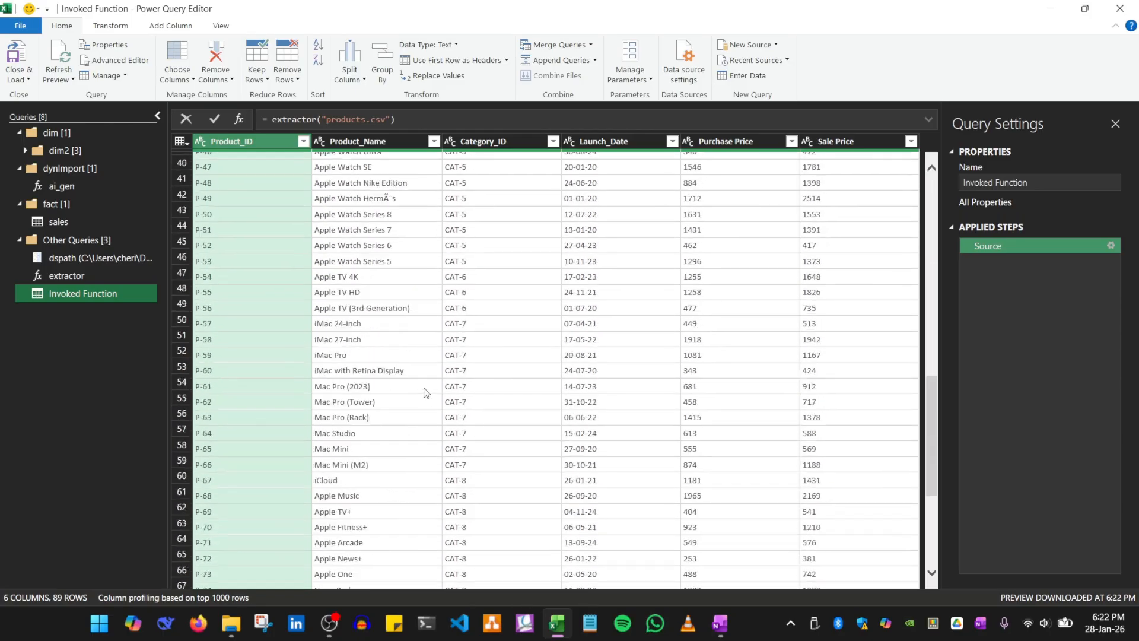
pyautogui.scroll(6, 415, 377)
pyautogui.scroll(9, 385, 340)
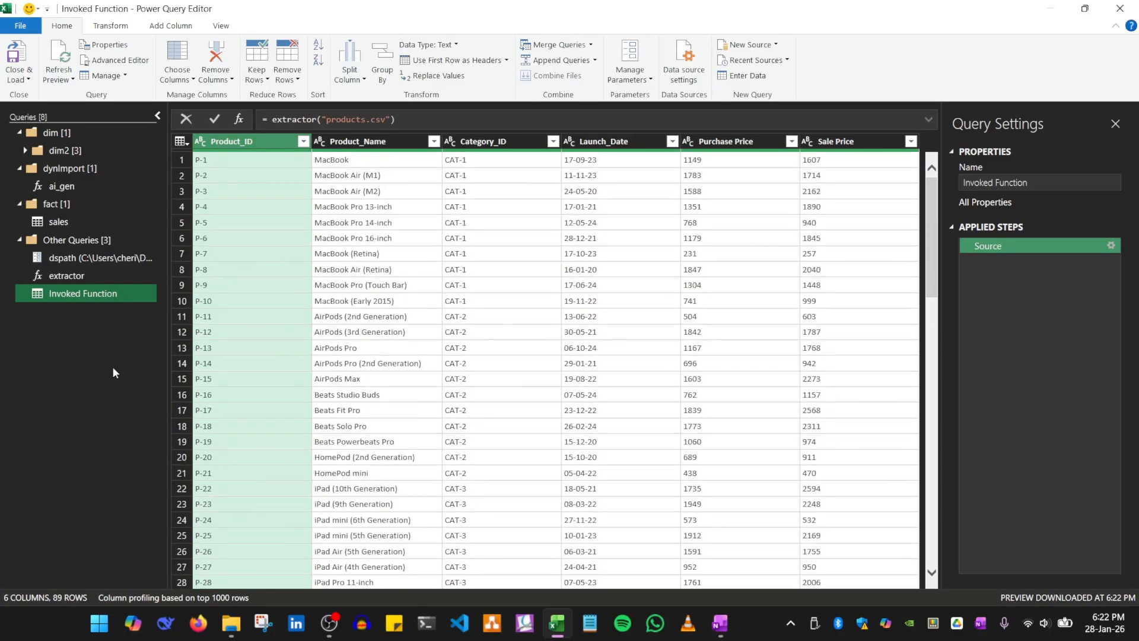
# Delete the Invoked Function test query
pyautogui.rightClick(71, 293)
pyautogui.click(123, 334)
pyautogui.click(638, 334)
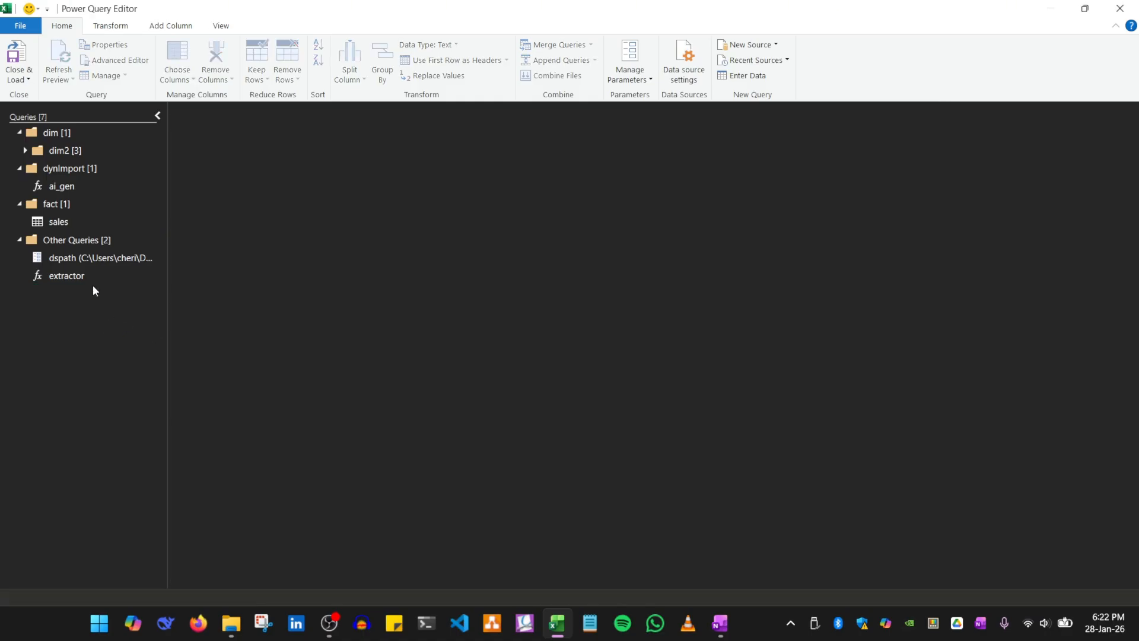
# Review the extractor function, the query groups and the CSV files in the dim folder in File Explorer
pyautogui.click(80, 280)
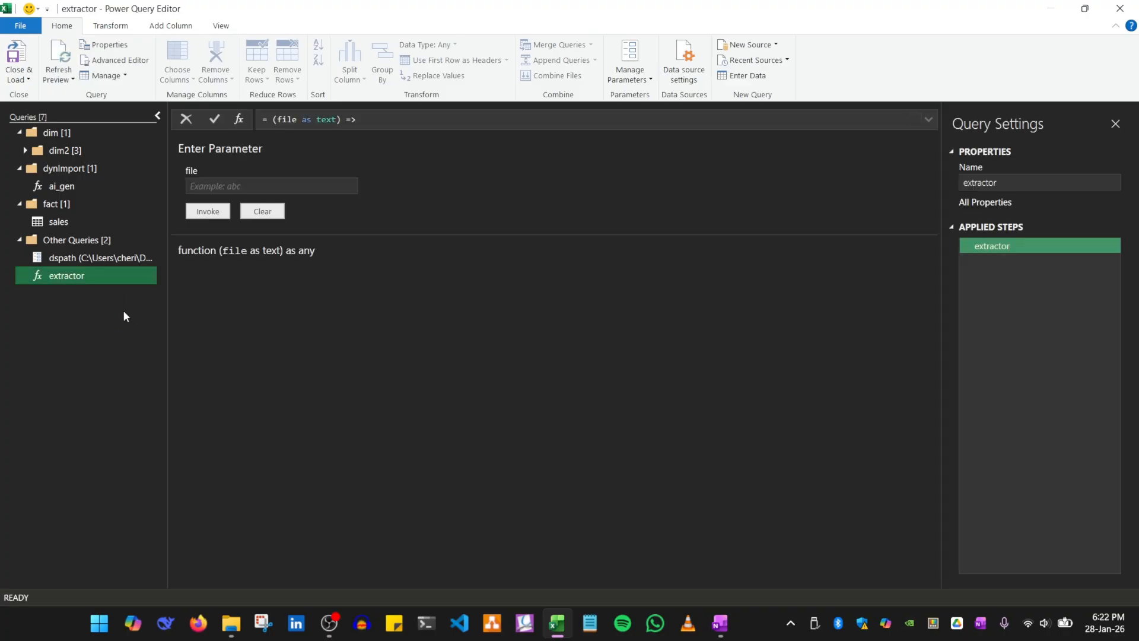
pyautogui.click(21, 169)
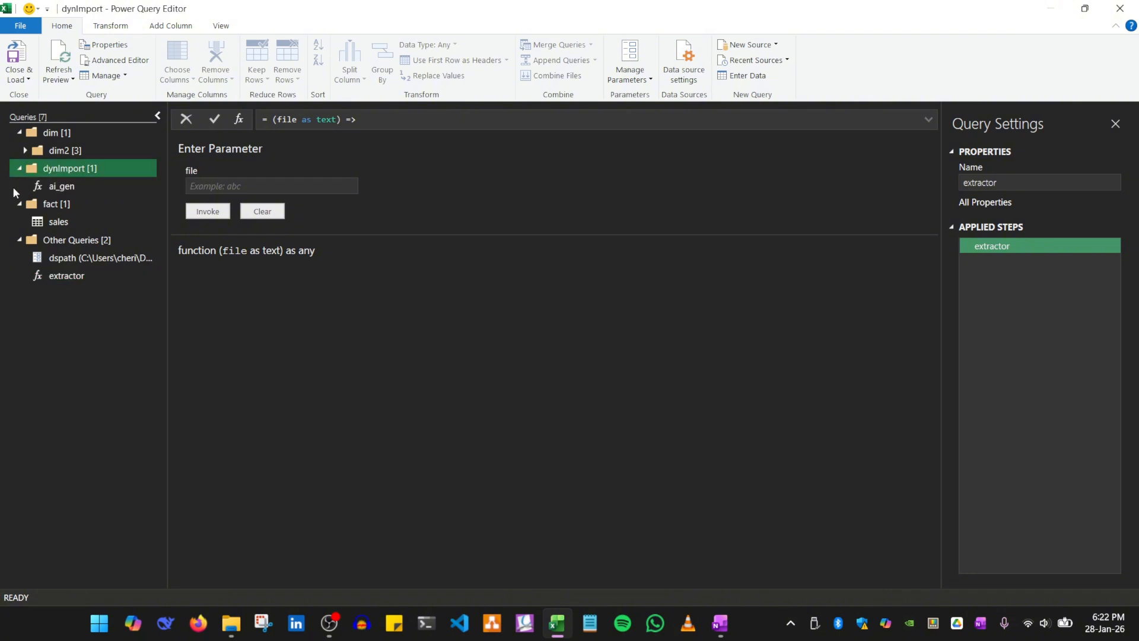
pyautogui.click(58, 153)
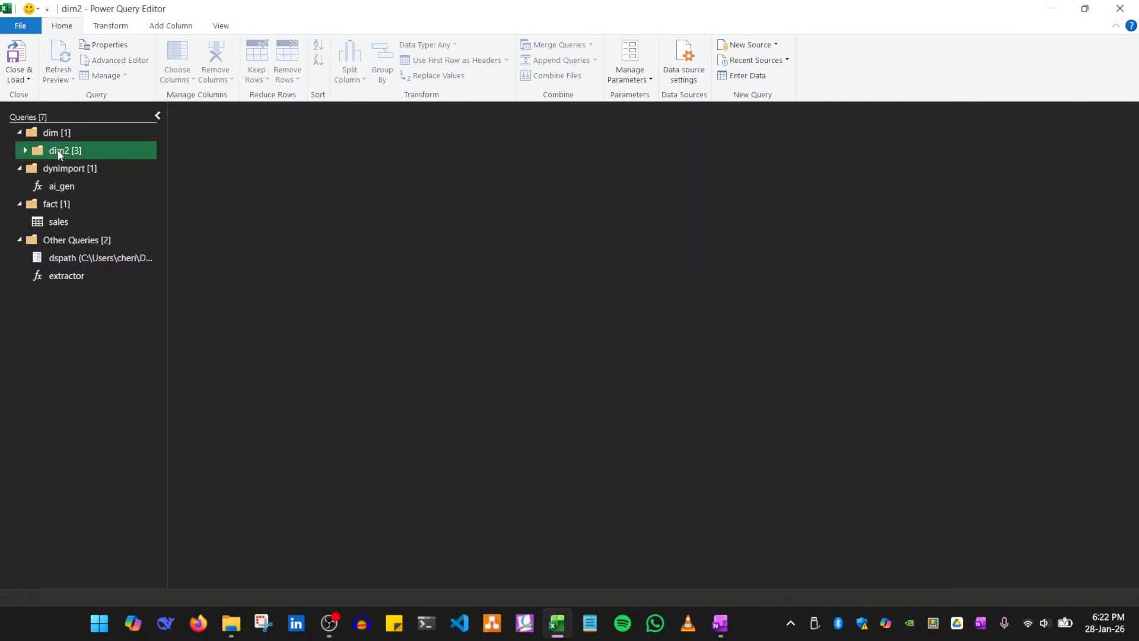
pyautogui.click(233, 635)
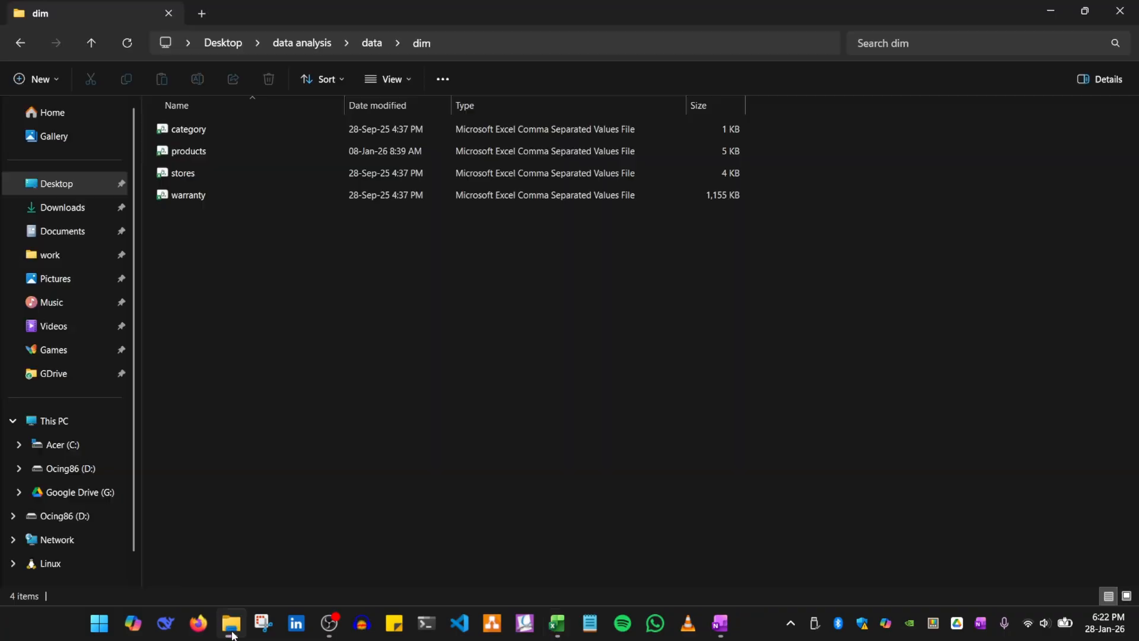
pyautogui.moveTo(166, 308); pyautogui.dragTo(201, 125)
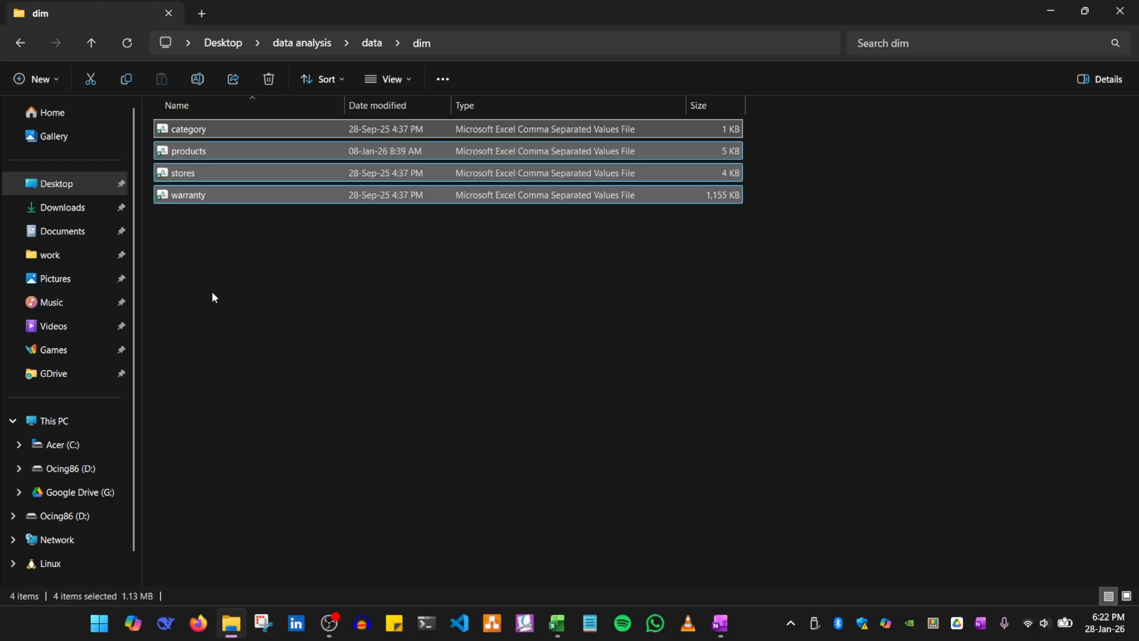
pyautogui.hotkey('alt', 'Tab')
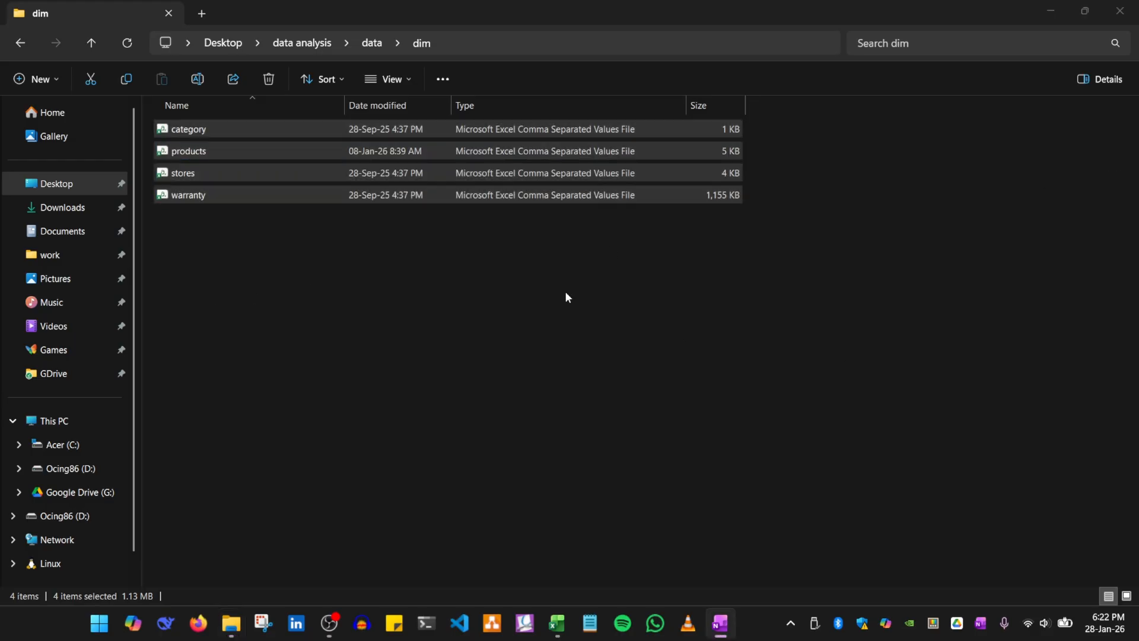
pyautogui.click(416, 286)
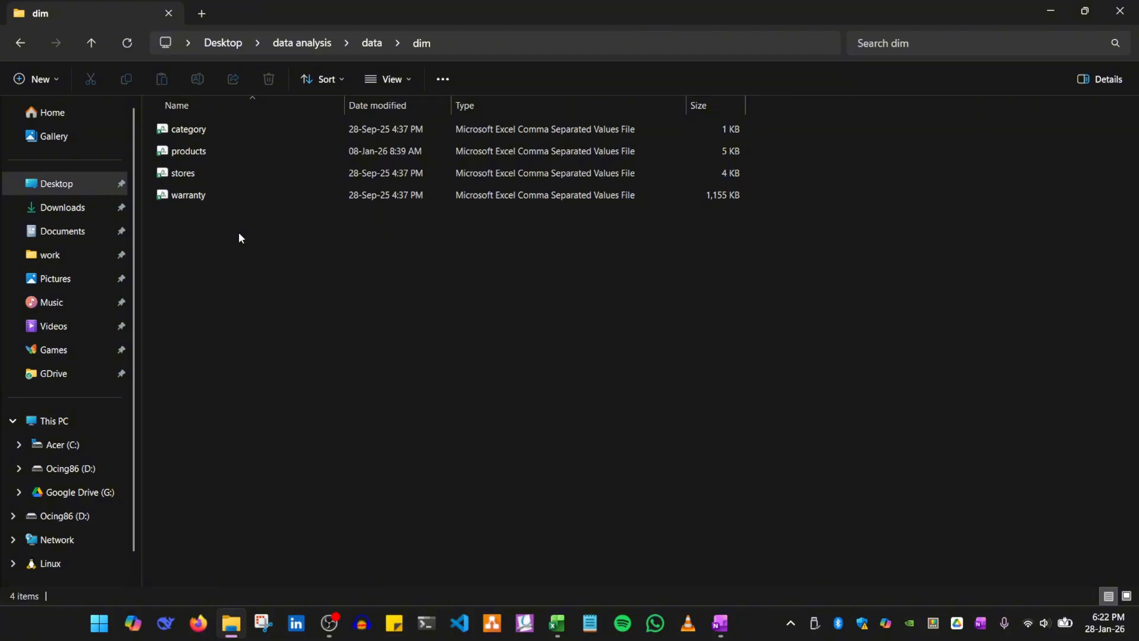
pyautogui.hotkey('alt', 'Tab')
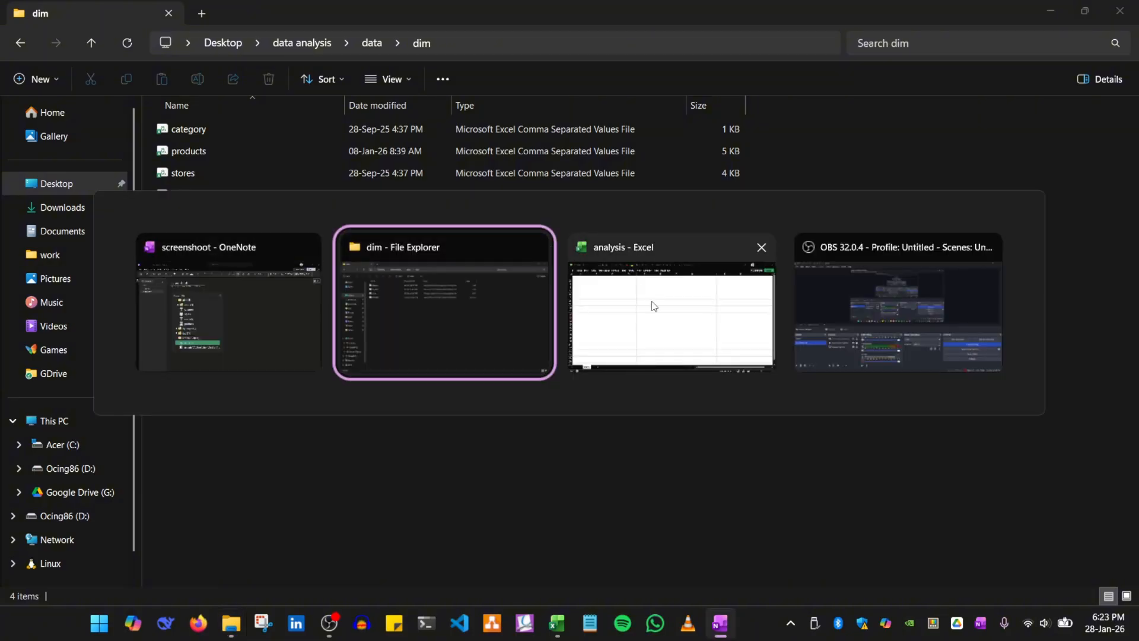
# Switch back to the Power Query Editor and create a blank query inside the dim group
pyautogui.click(556, 624)
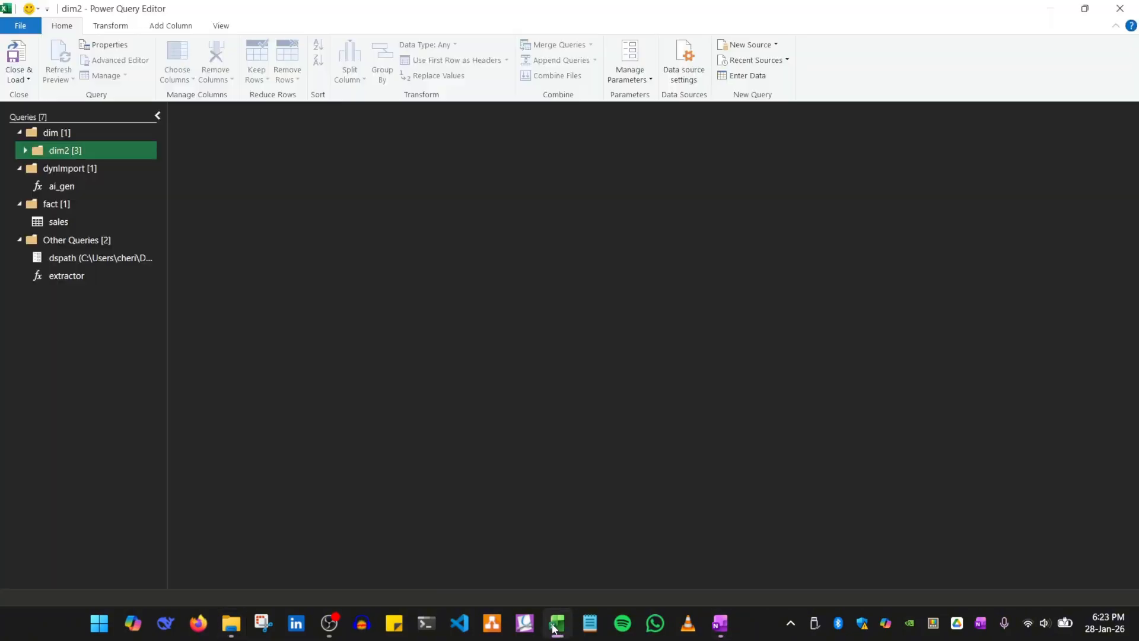
pyautogui.rightClick(58, 131)
pyautogui.moveTo(118, 173)
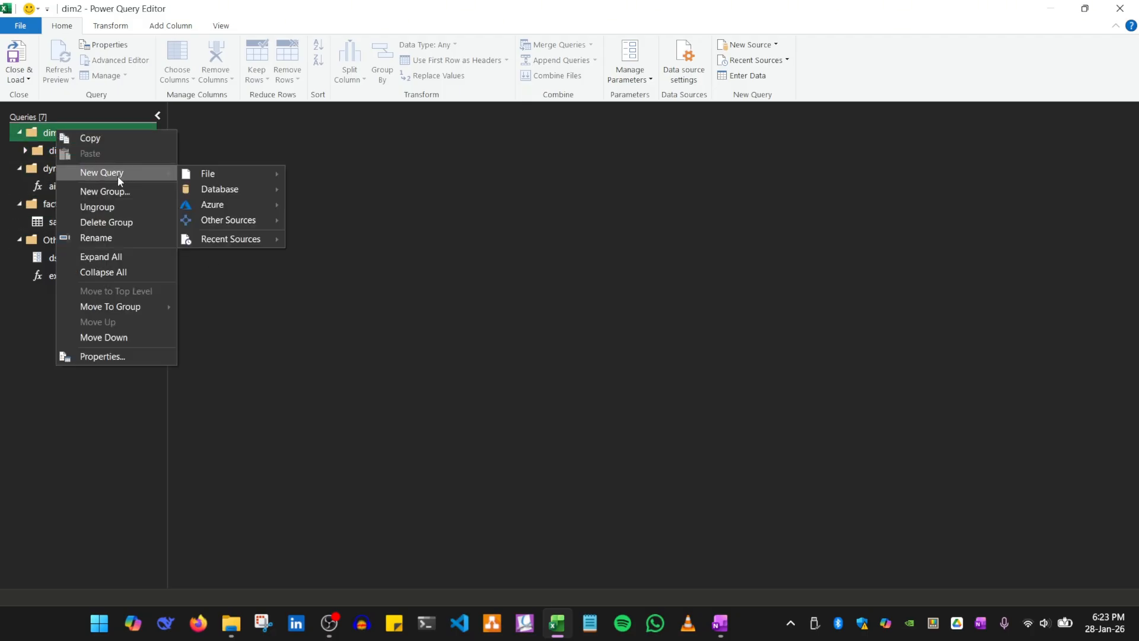
pyautogui.moveTo(251, 221)
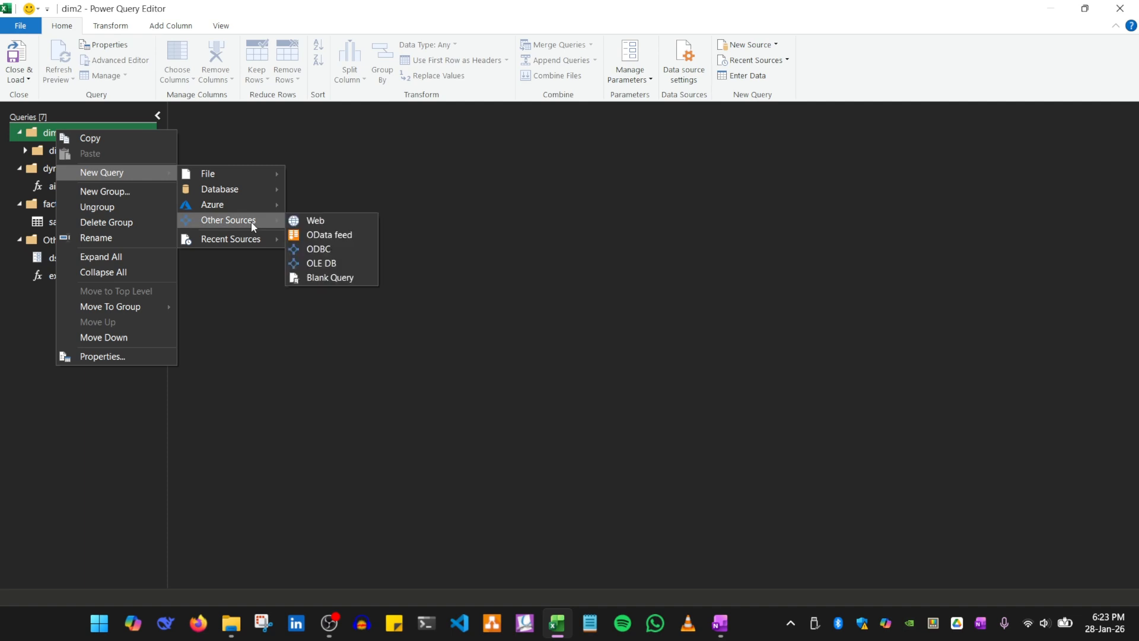
pyautogui.click(312, 279)
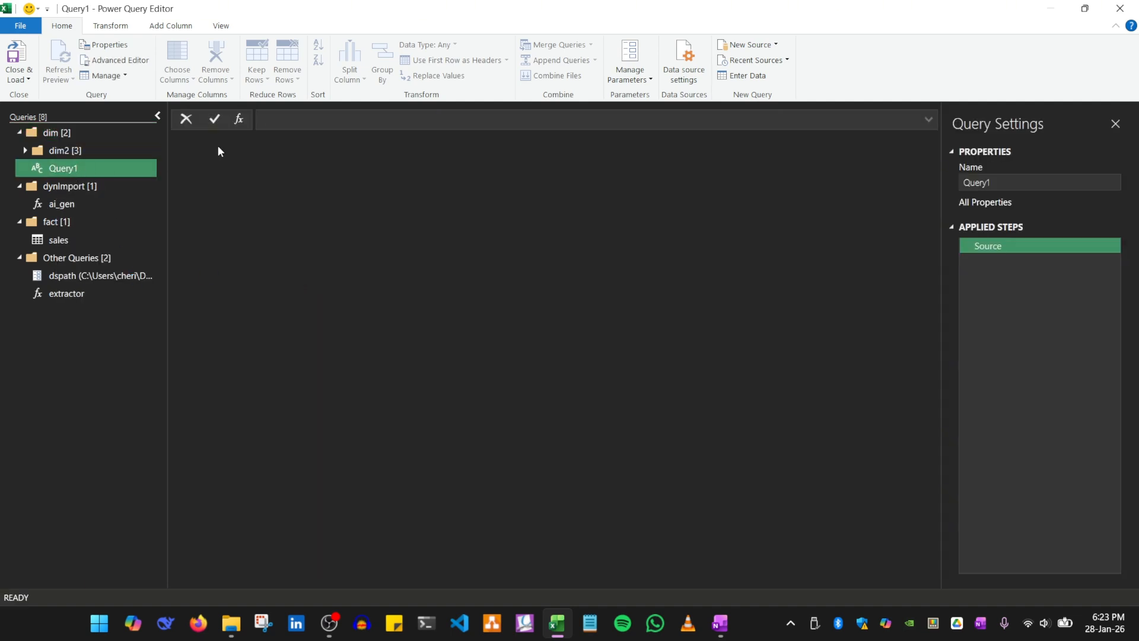
# Rename the new query in the dim group as "category"
pyautogui.rightClick(68, 172)
pyautogui.click(101, 224)
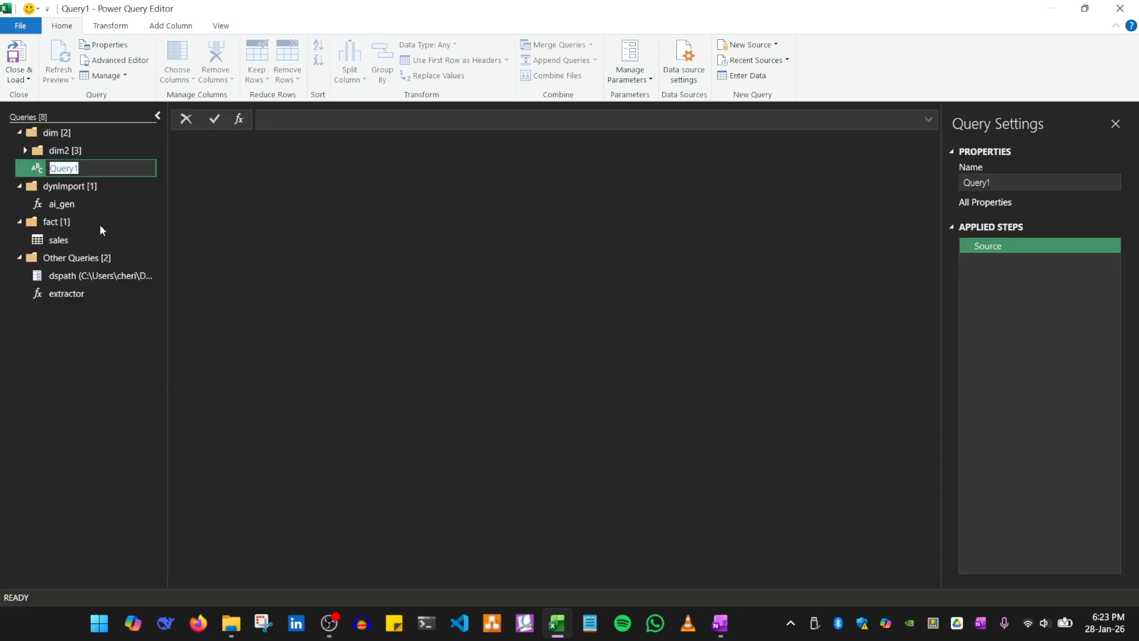
pyautogui.write('category')
pyautogui.press('Return')
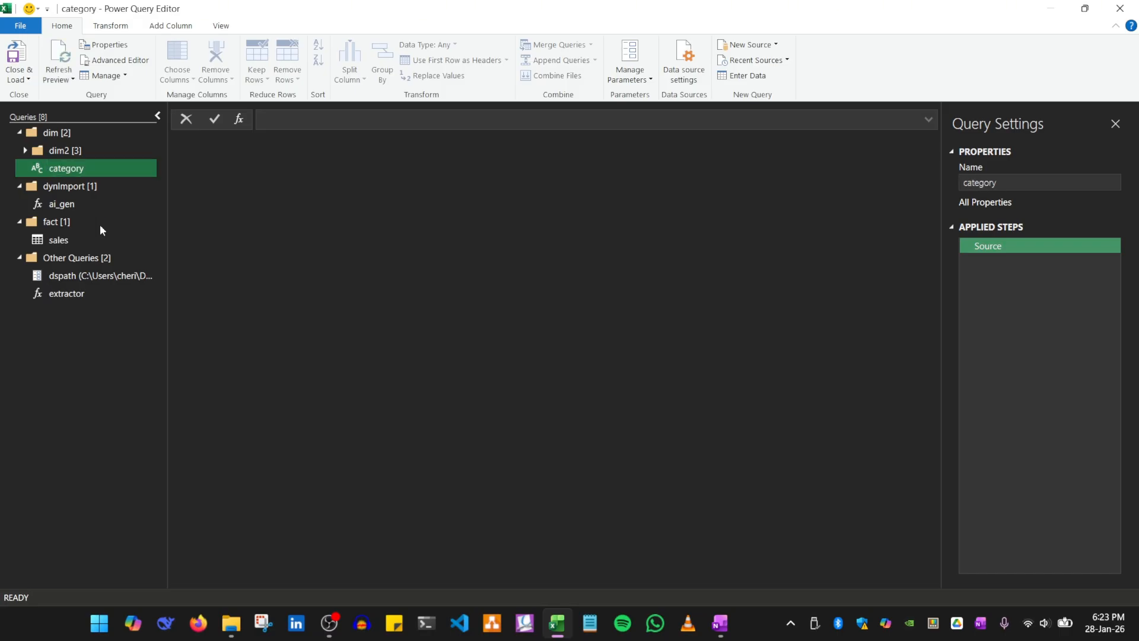
# Check the category file name in File Explorer and load it into the category query with the formula = extractor("category.csv")
pyautogui.click(231, 623)
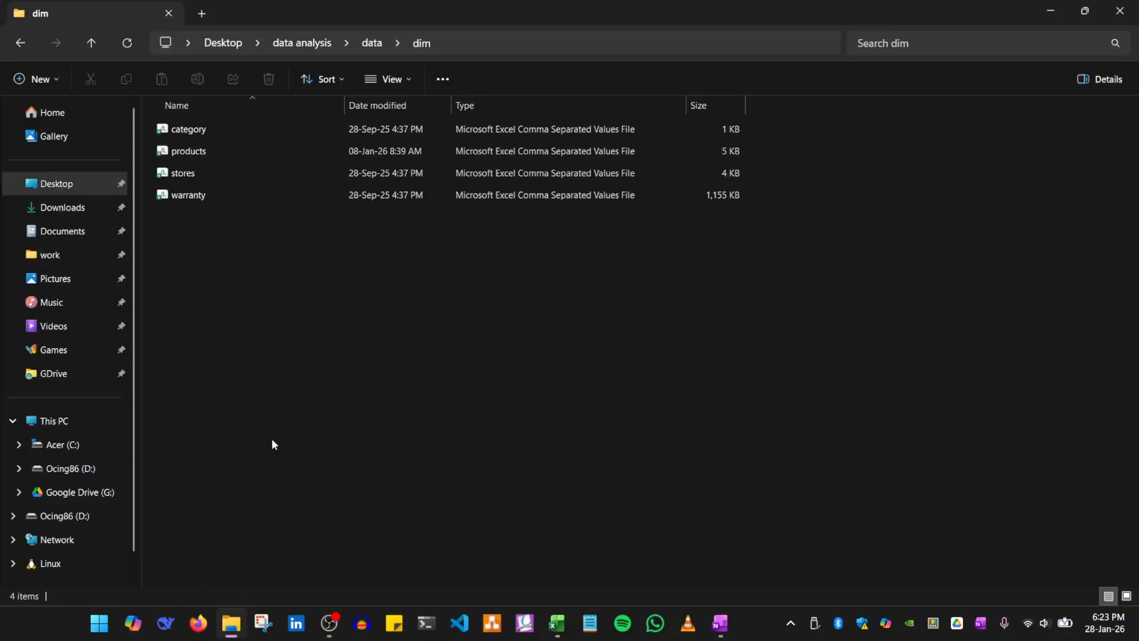
pyautogui.click(184, 130)
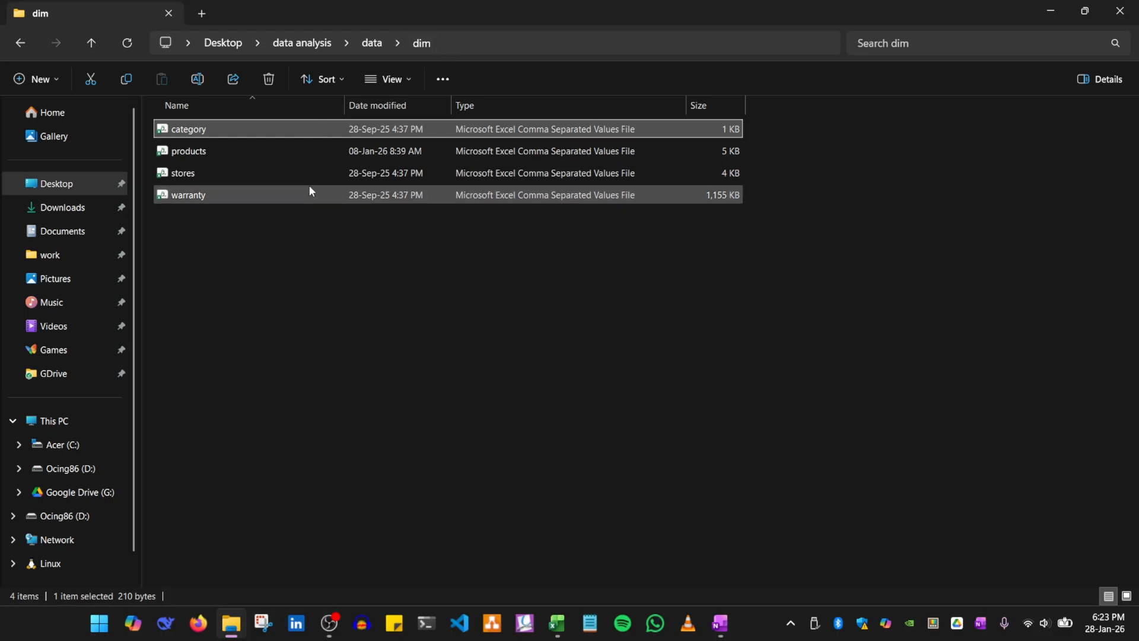
pyautogui.hotkey('alt', 'Tab')
pyautogui.click(278, 116)
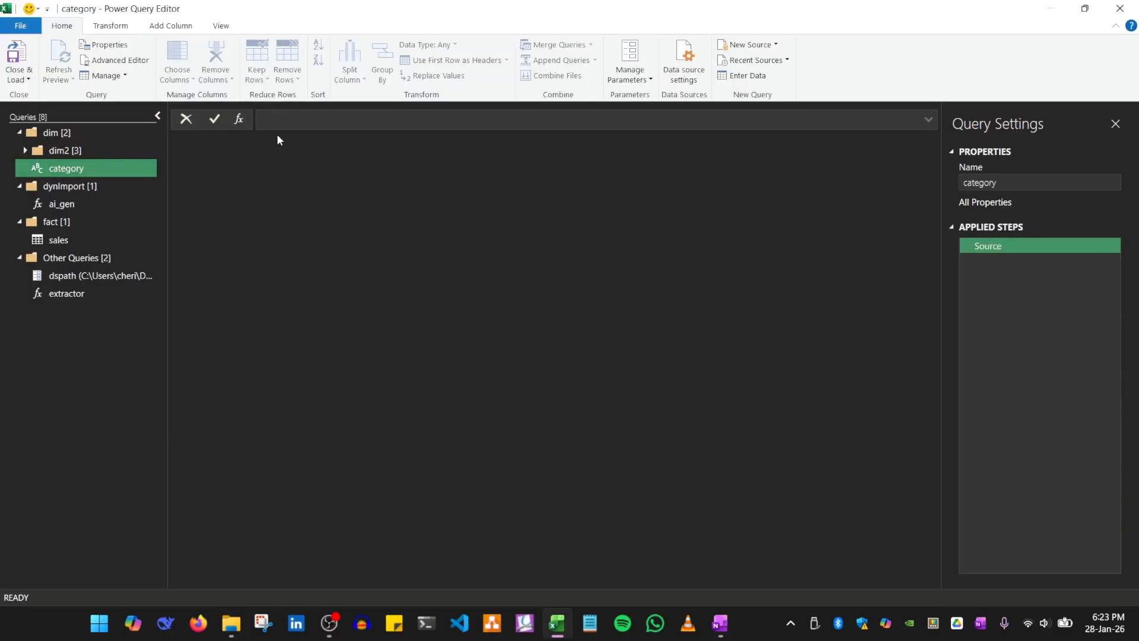
pyautogui.write('=ex')
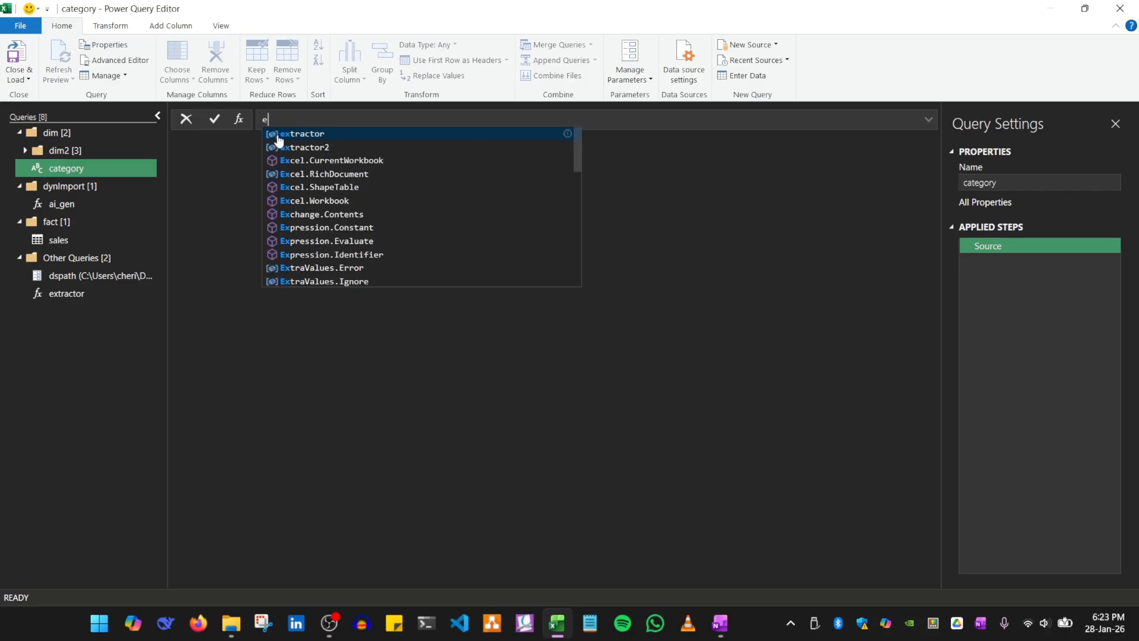
pyautogui.press('Tab')
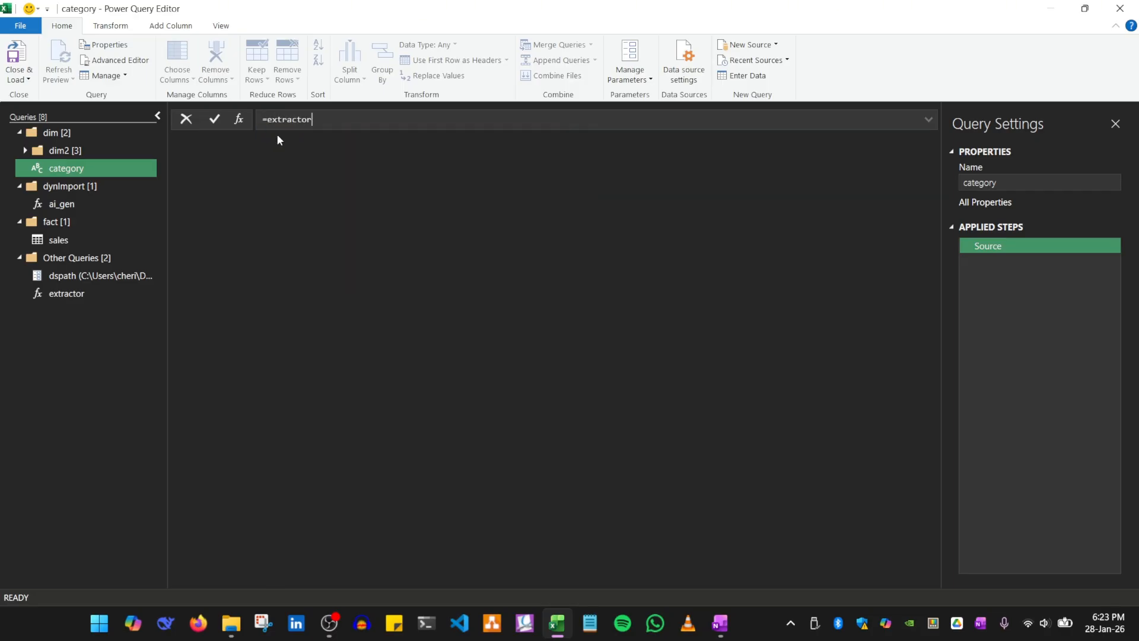
pyautogui.write('(')
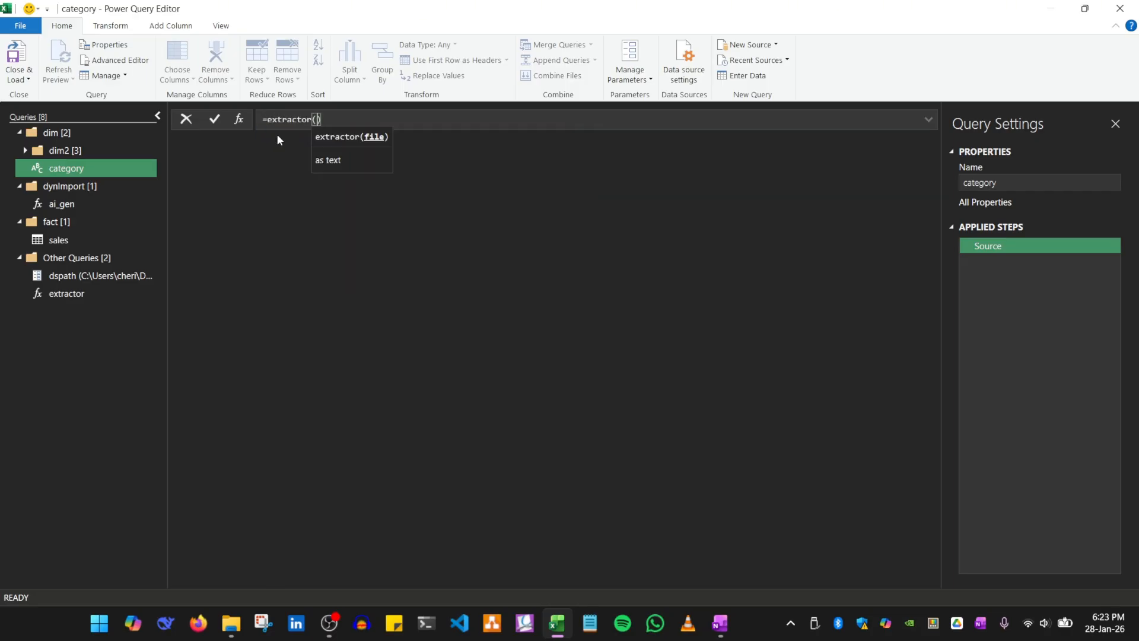
pyautogui.hotkey('alt', 'Tab')
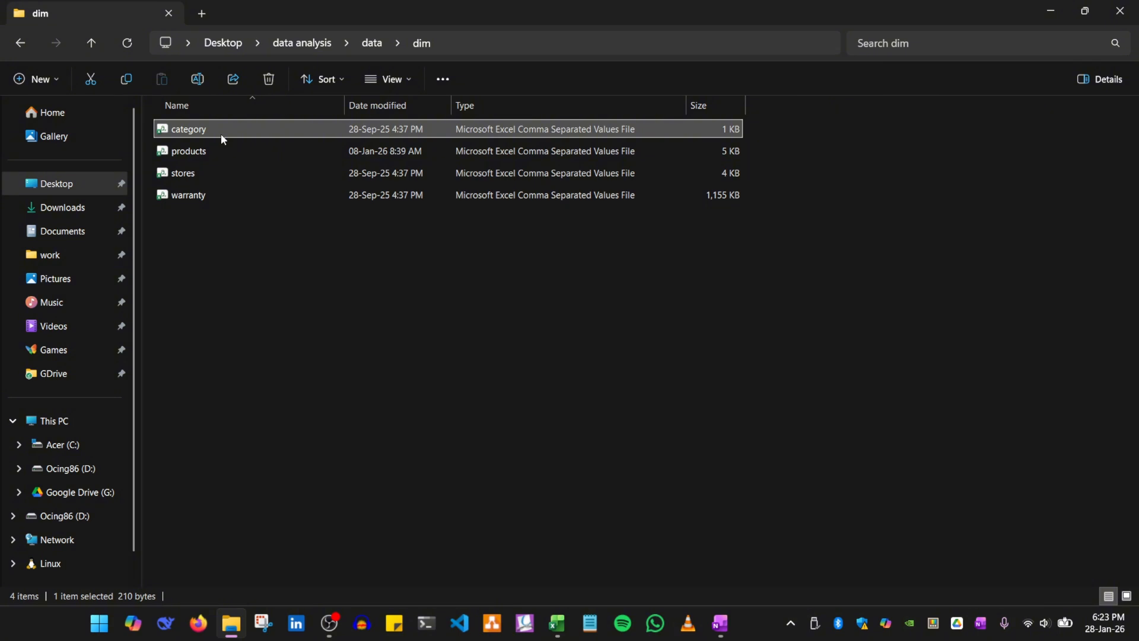
pyautogui.hotkey('alt', 'Tab')
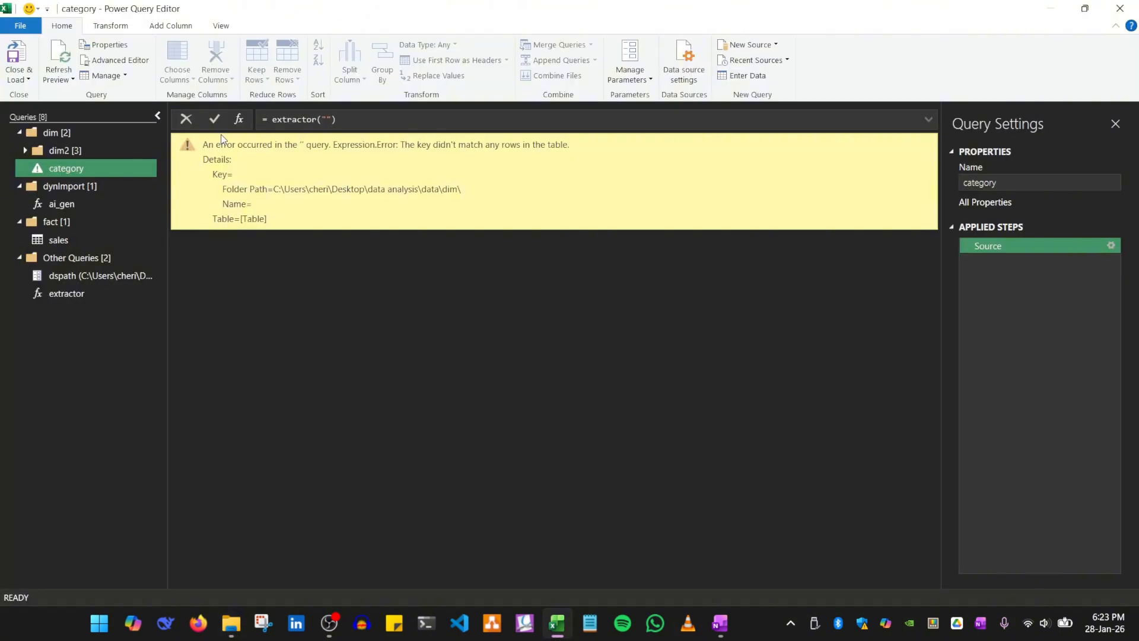
pyautogui.click(327, 120)
pyautogui.write('category.csv')
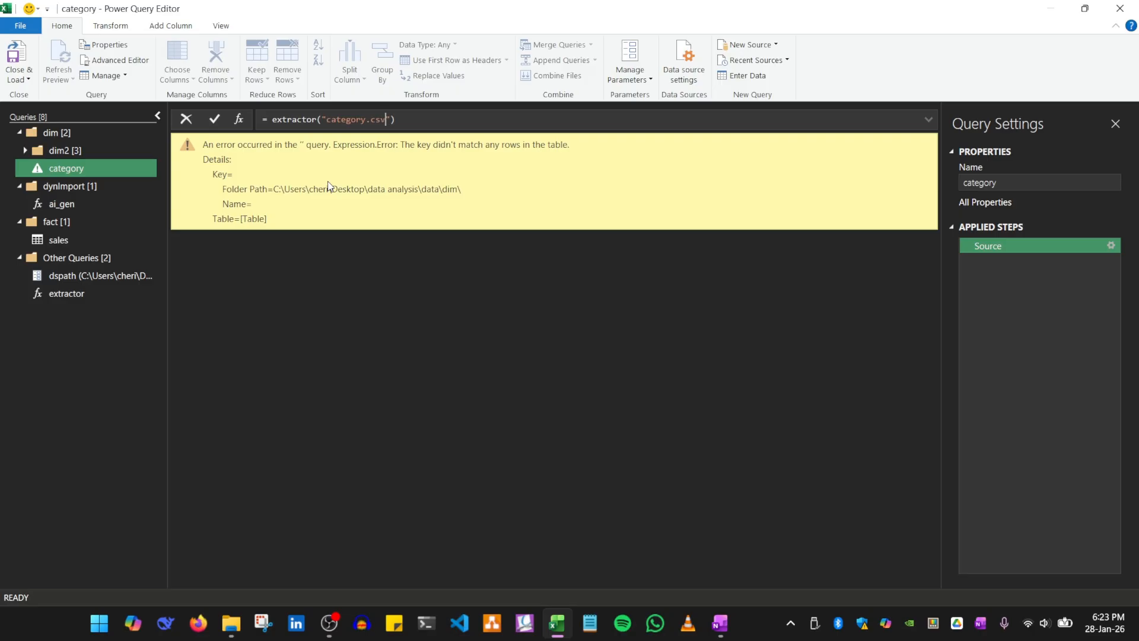
pyautogui.click(214, 120)
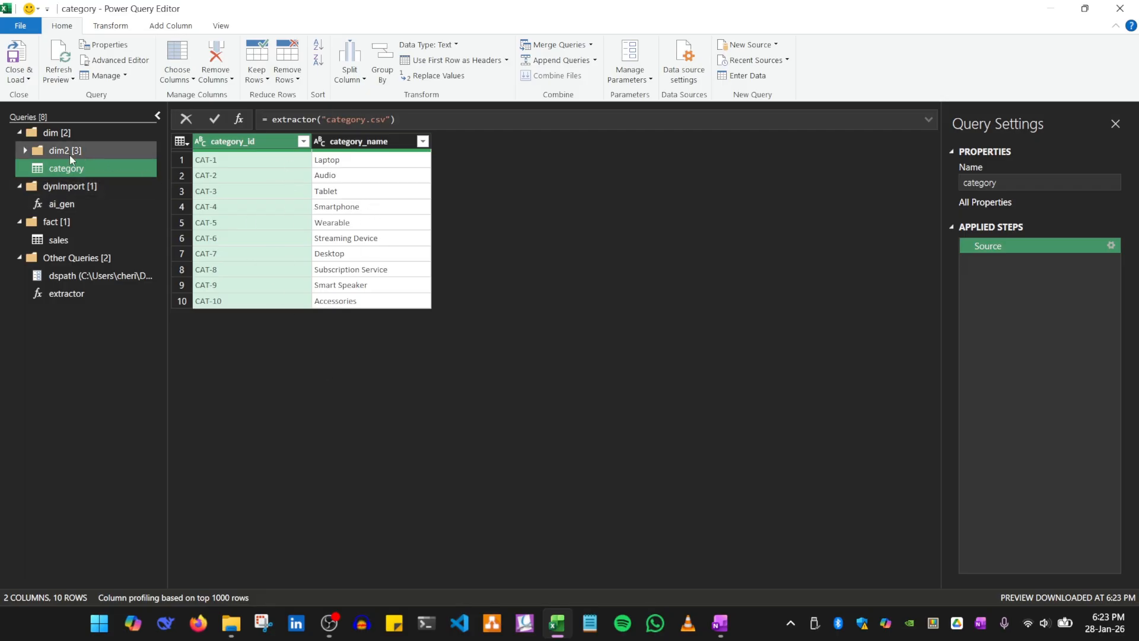
# Copy the category query, paste it into the dim2 group and widen the queries list
pyautogui.click(231, 627)
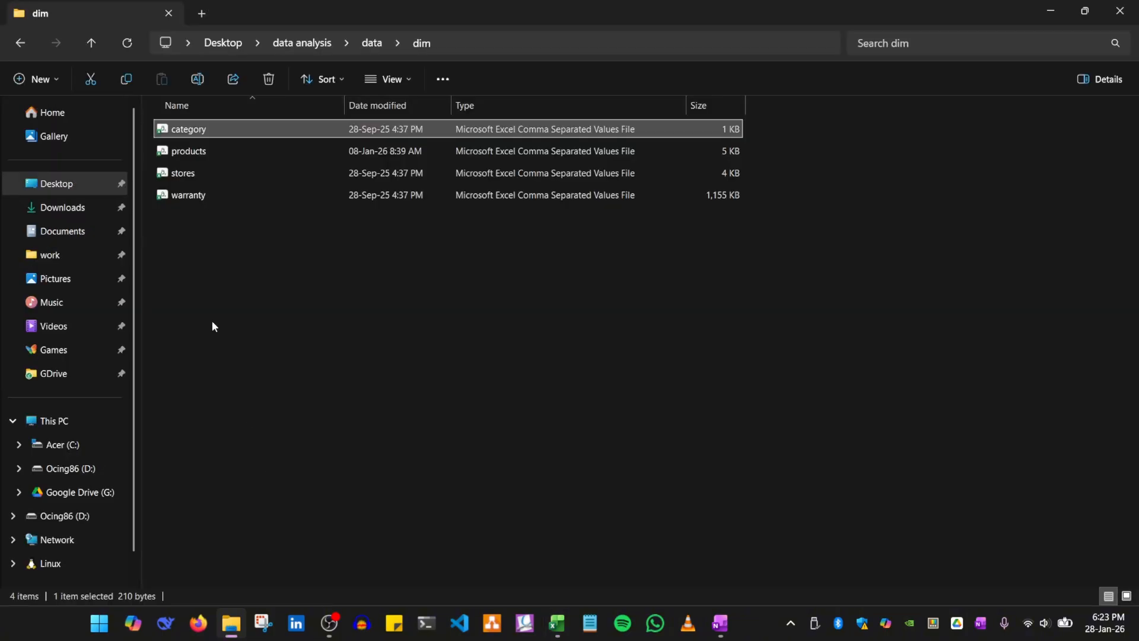
pyautogui.hotkey('alt', 'Tab')
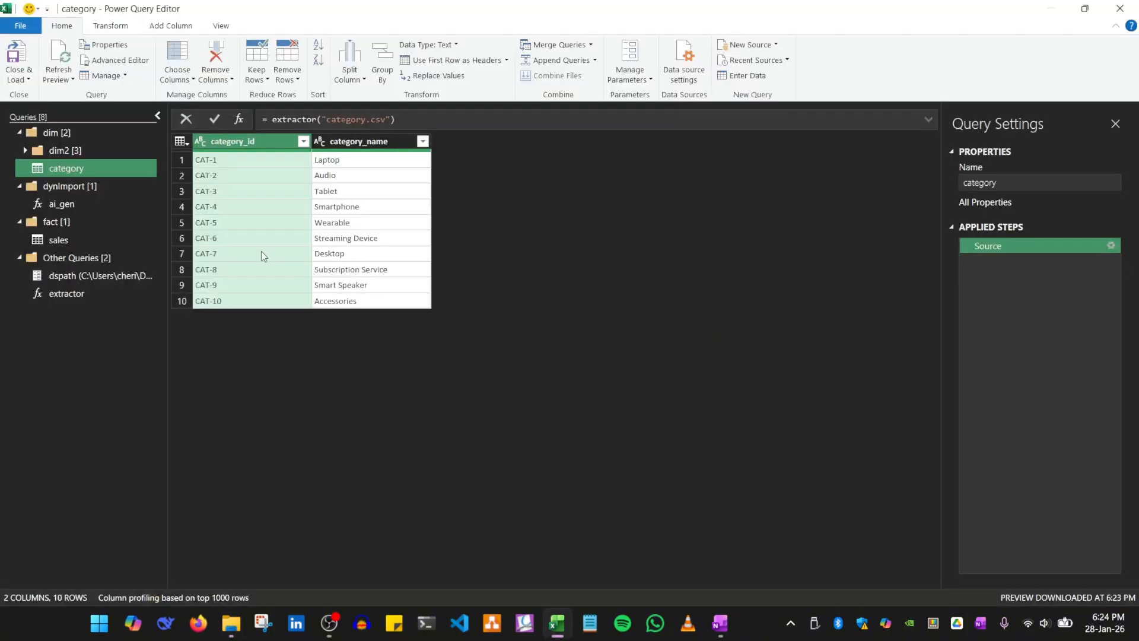
pyautogui.rightClick(89, 170)
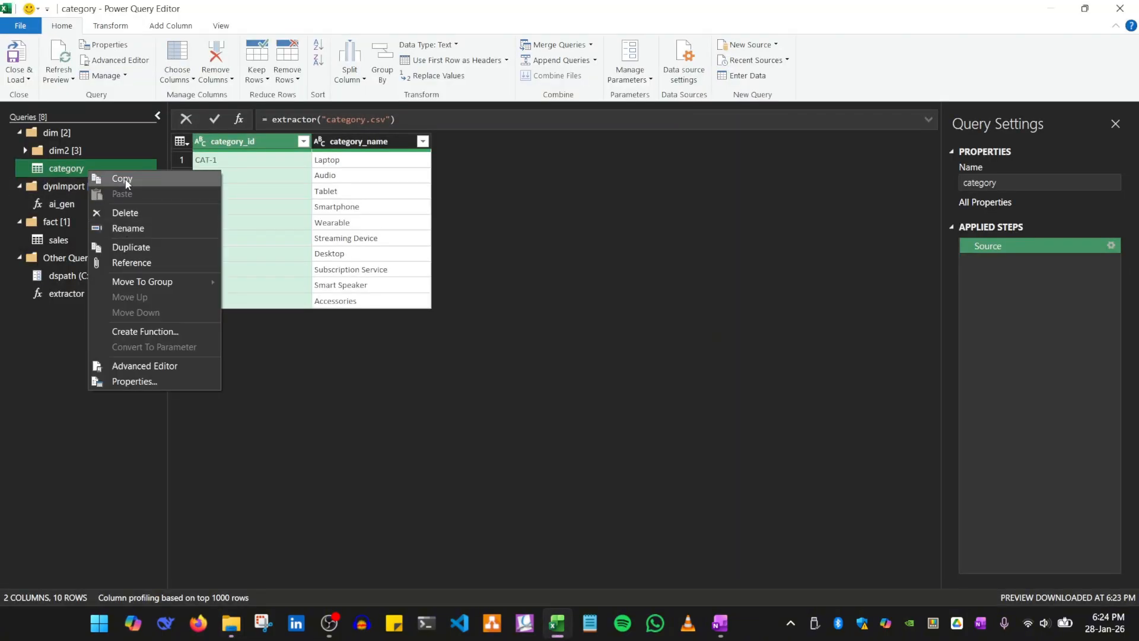
pyautogui.click(78, 153)
pyautogui.rightClick(78, 153)
pyautogui.click(113, 177)
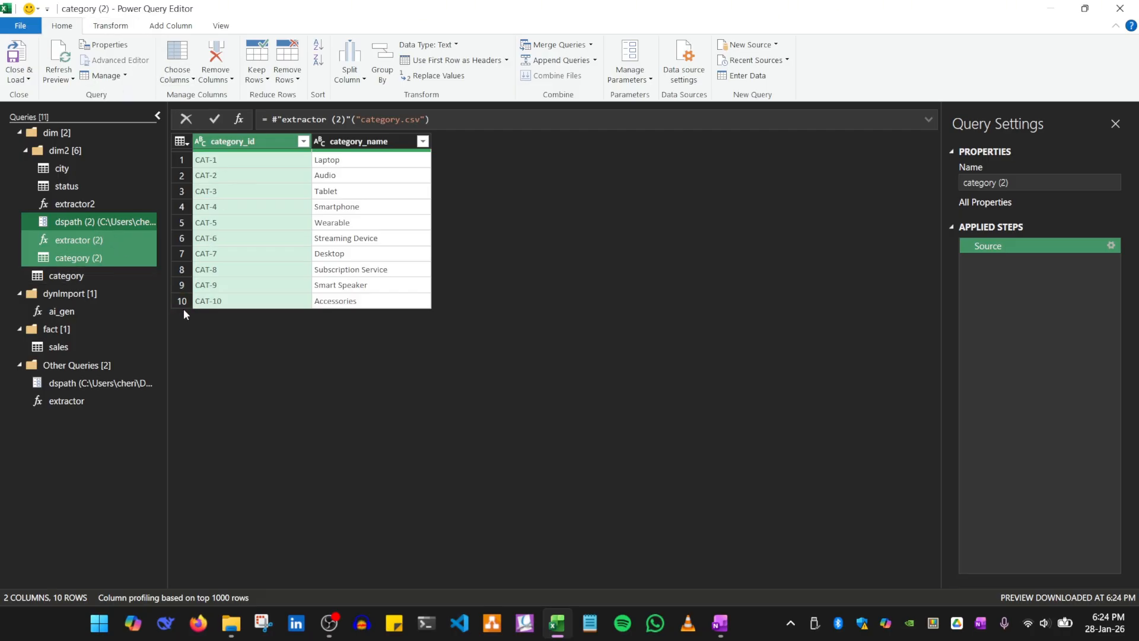
pyautogui.moveTo(167, 310); pyautogui.dragTo(184, 311)
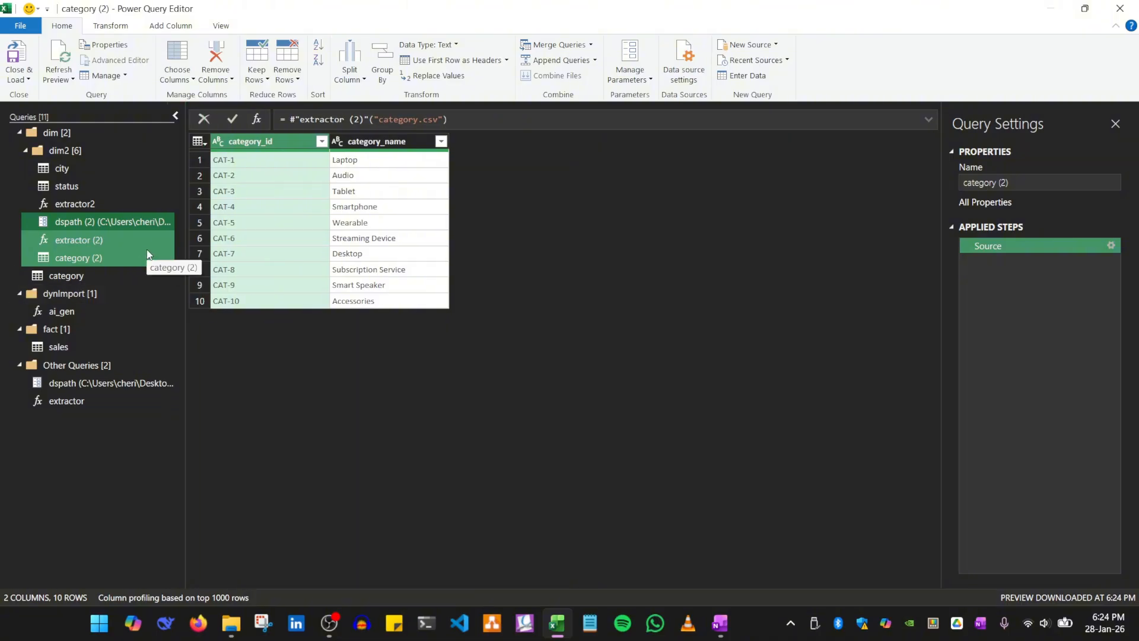
# Delete the pasted dspath (2), extractor (2) and category (2) queries from the dim2 group
pyautogui.click(85, 224)
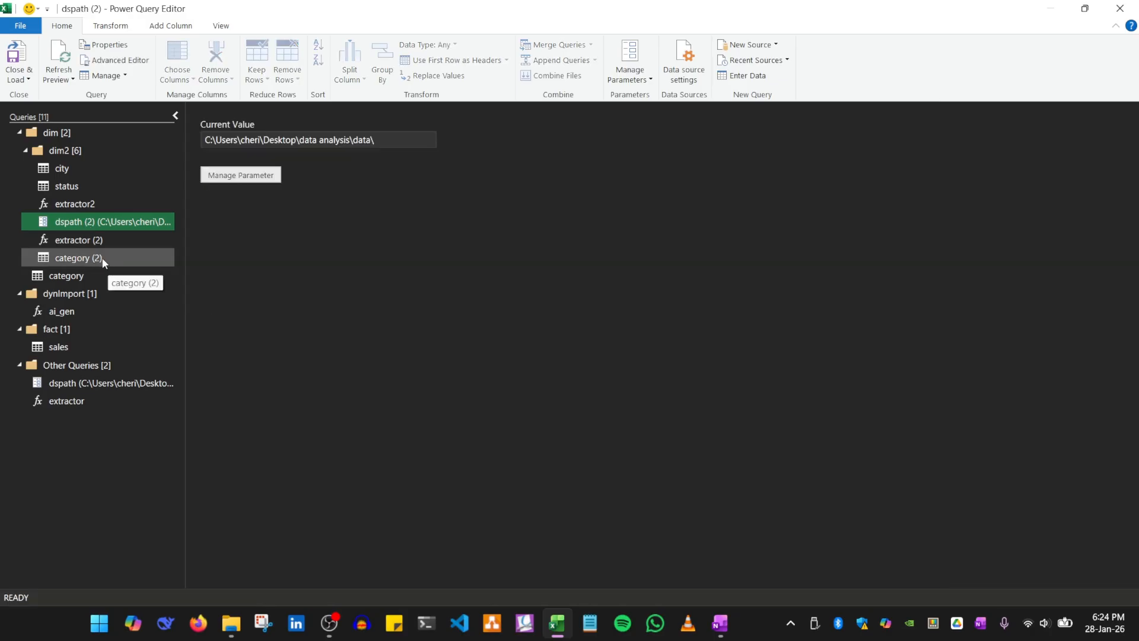
pyautogui.keyDown('shift'); pyautogui.click(104, 260); pyautogui.keyUp('shift')
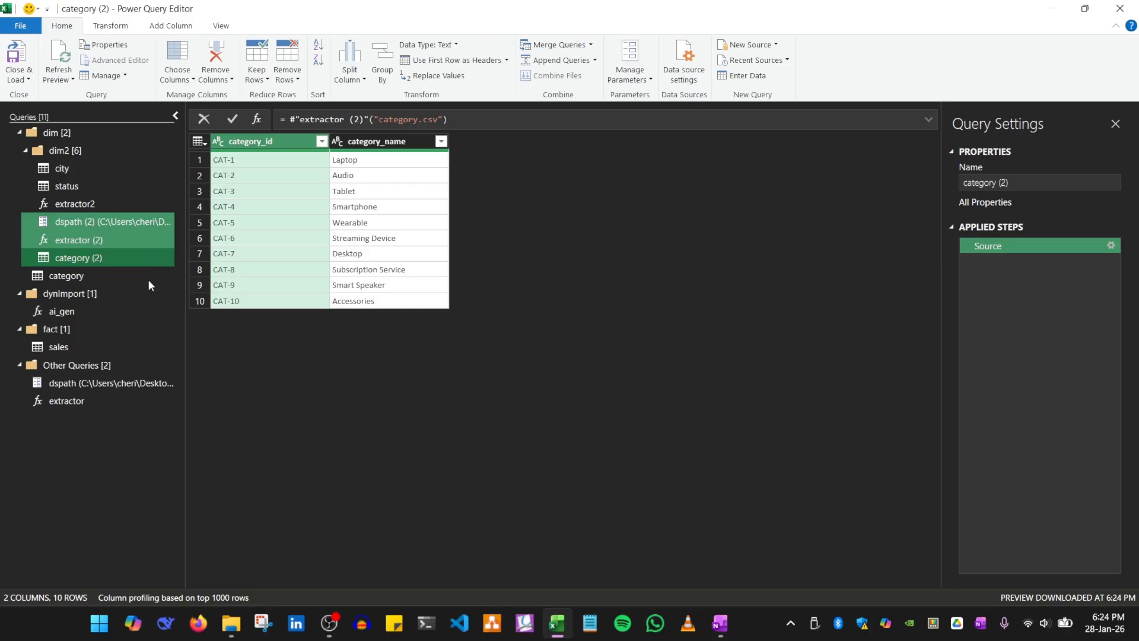
pyautogui.click(107, 223)
pyautogui.keyDown('shift'); pyautogui.click(103, 255); pyautogui.keyUp('shift')
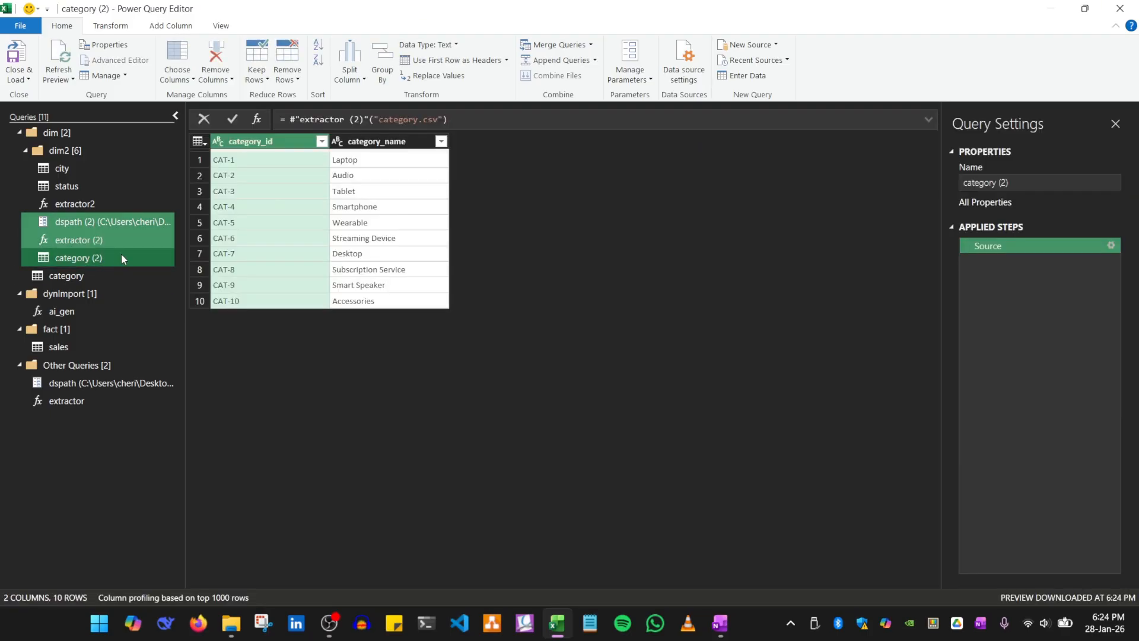
pyautogui.rightClick(121, 252)
pyautogui.click(151, 293)
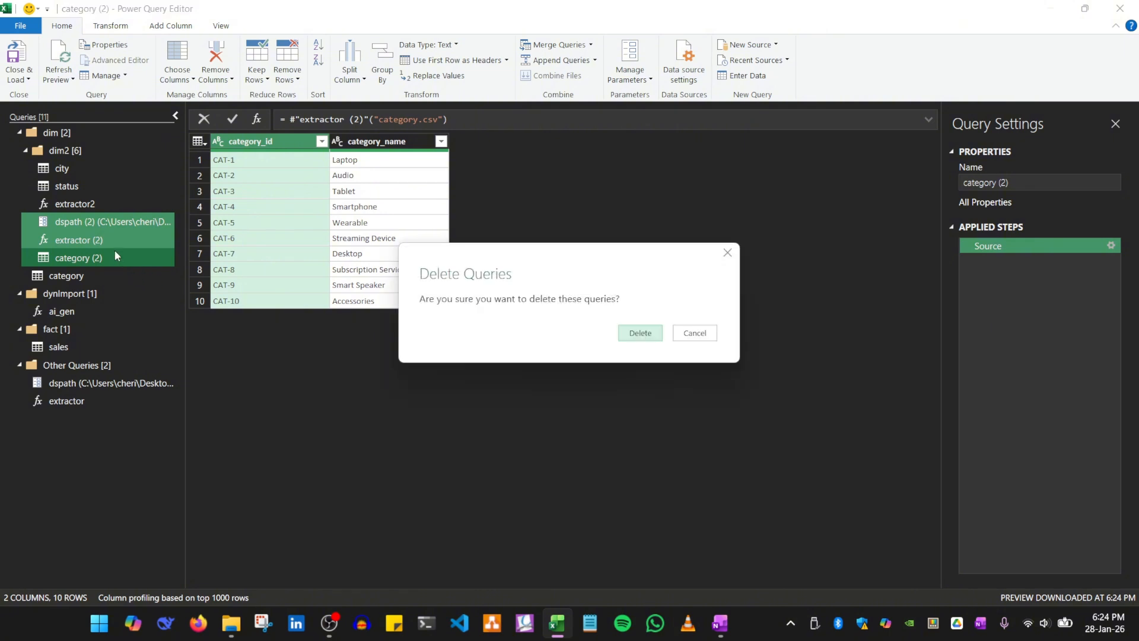
pyautogui.click(637, 331)
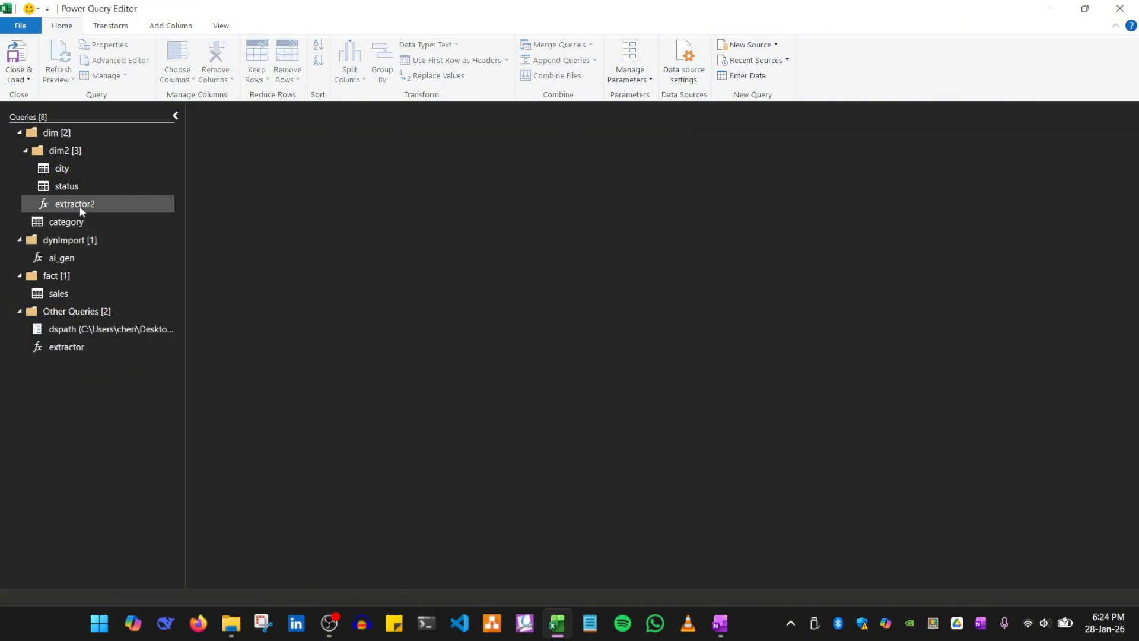
# Collapse the dim2 group and create another blank query inside the dim group
pyautogui.click(25, 151)
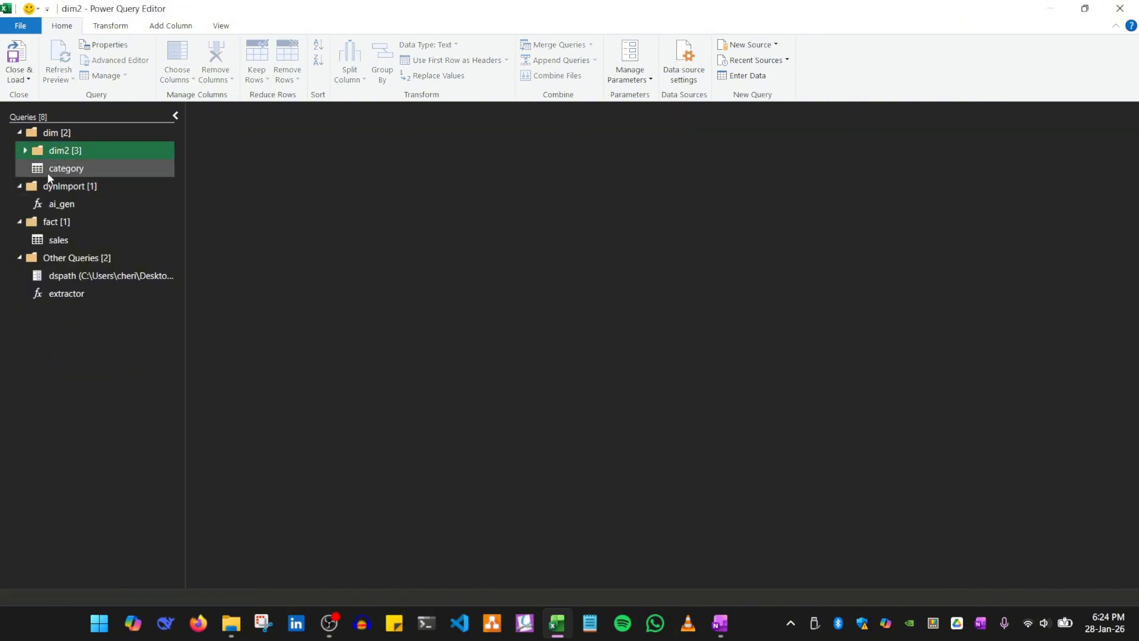
pyautogui.click(49, 172)
pyautogui.rightClick(58, 169)
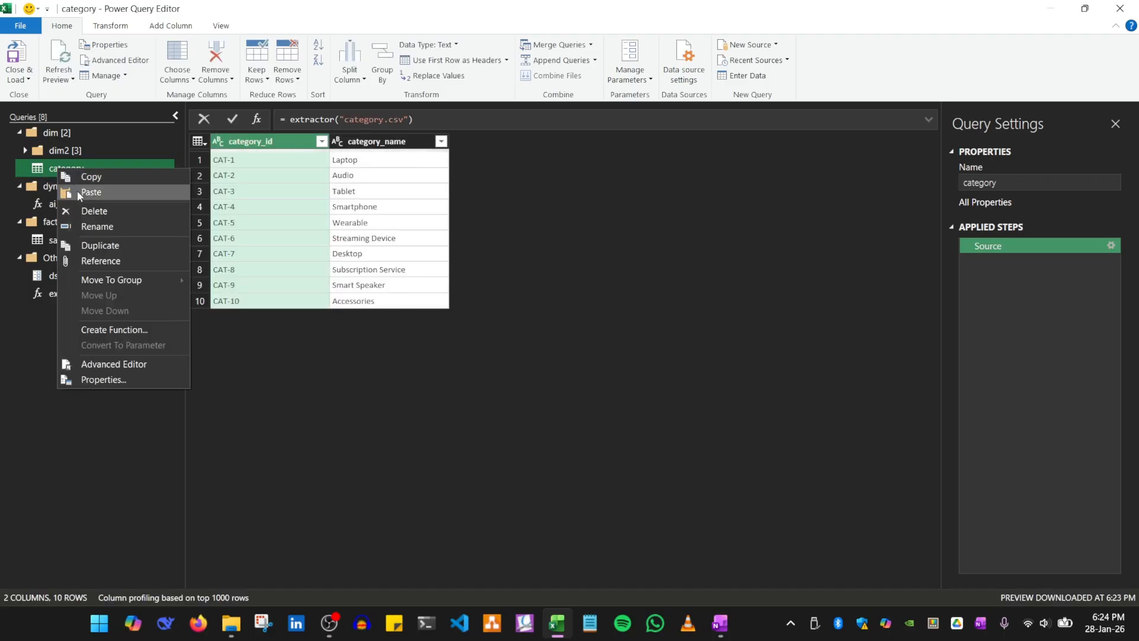
pyautogui.click(259, 350)
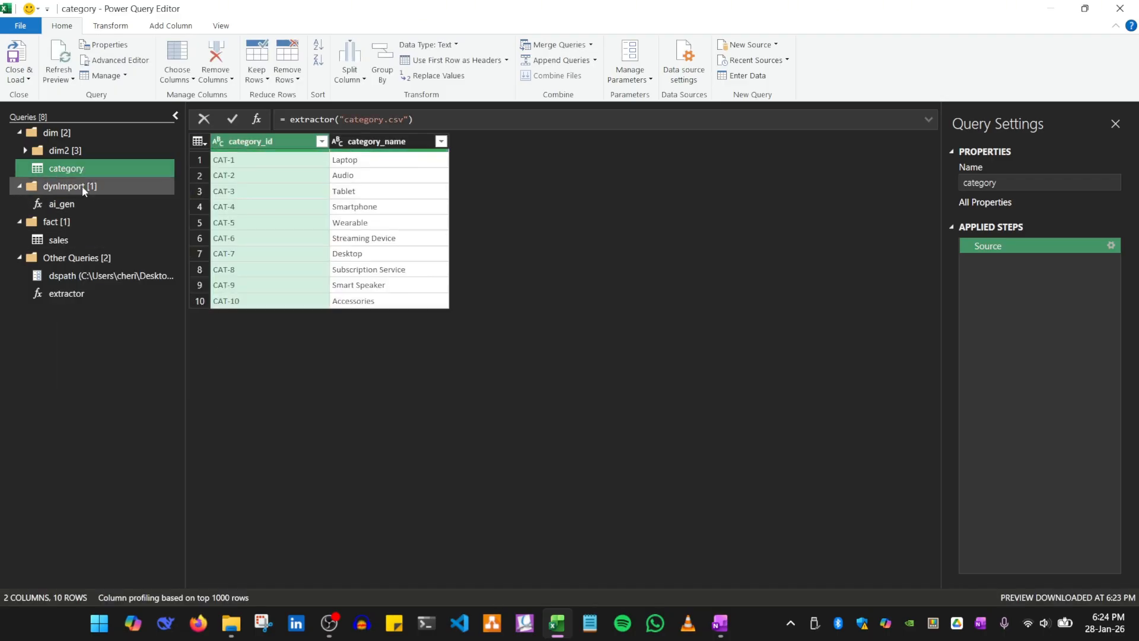
pyautogui.rightClick(61, 135)
pyautogui.moveTo(148, 178)
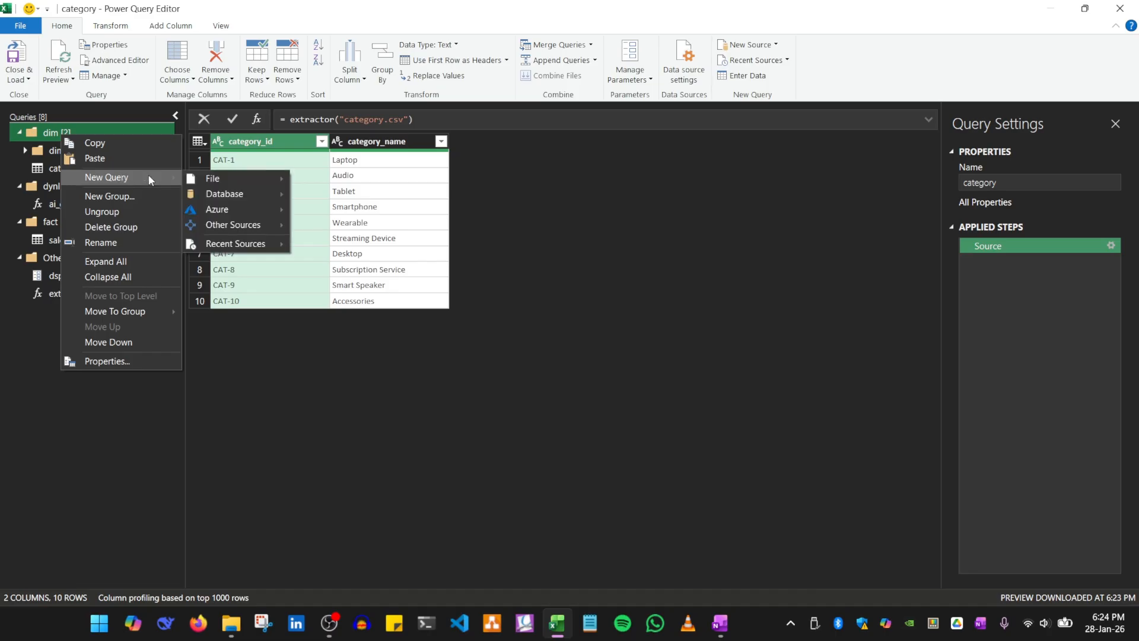
pyautogui.moveTo(240, 225)
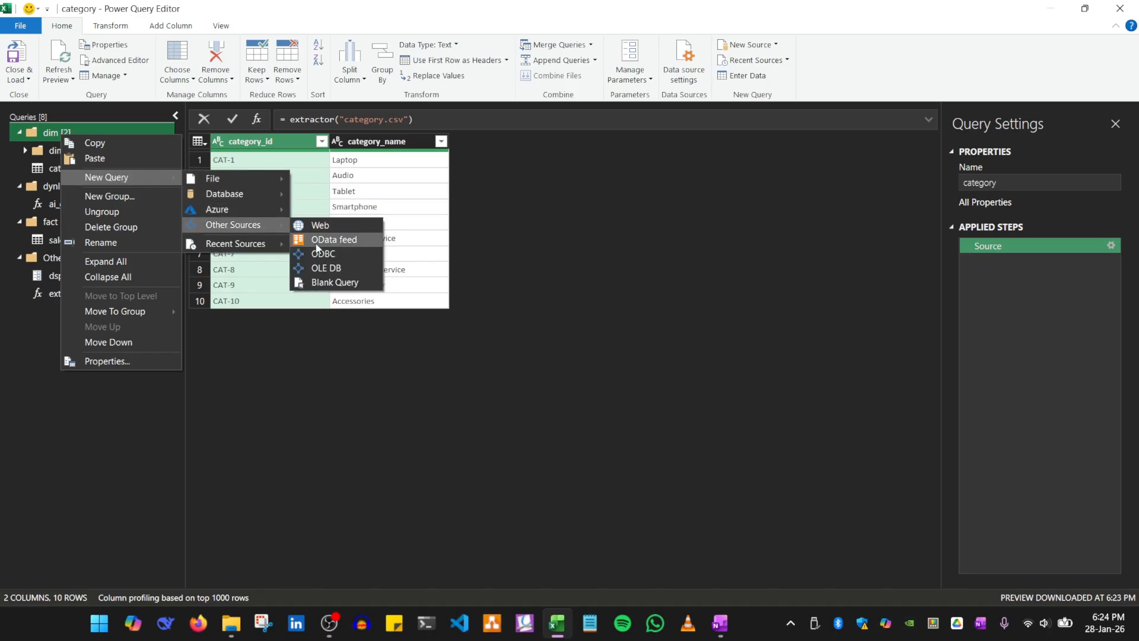
pyautogui.click(321, 284)
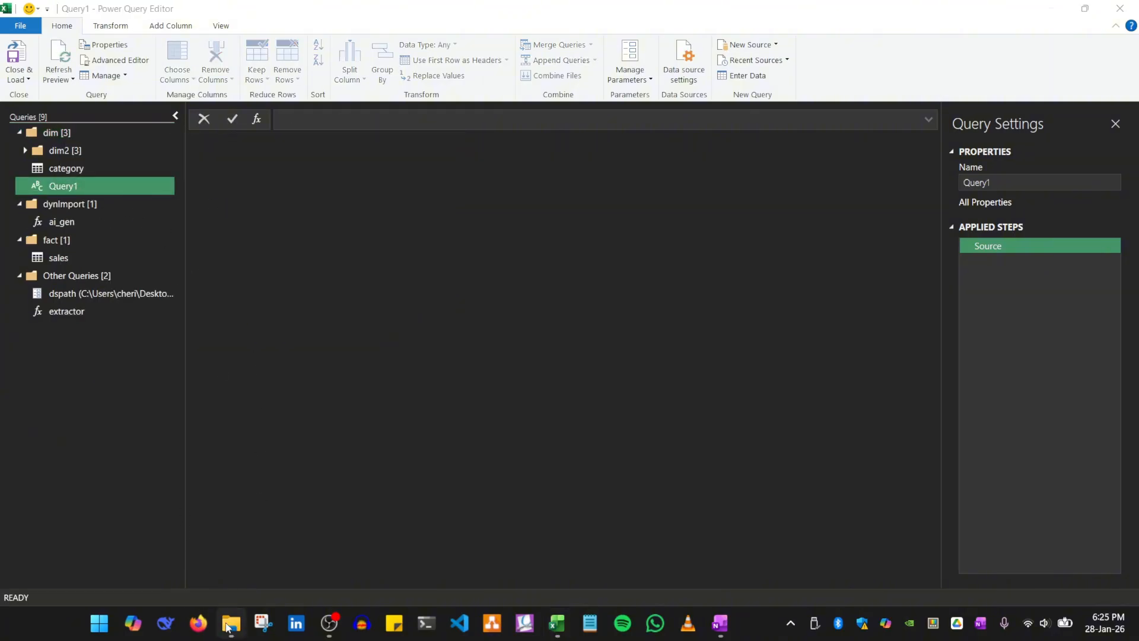
# Check the file names in File Explorer and rename the new blank query as "products"
pyautogui.click(229, 624)
pyautogui.hotkey('alt', 'Tab')
pyautogui.rightClick(87, 196)
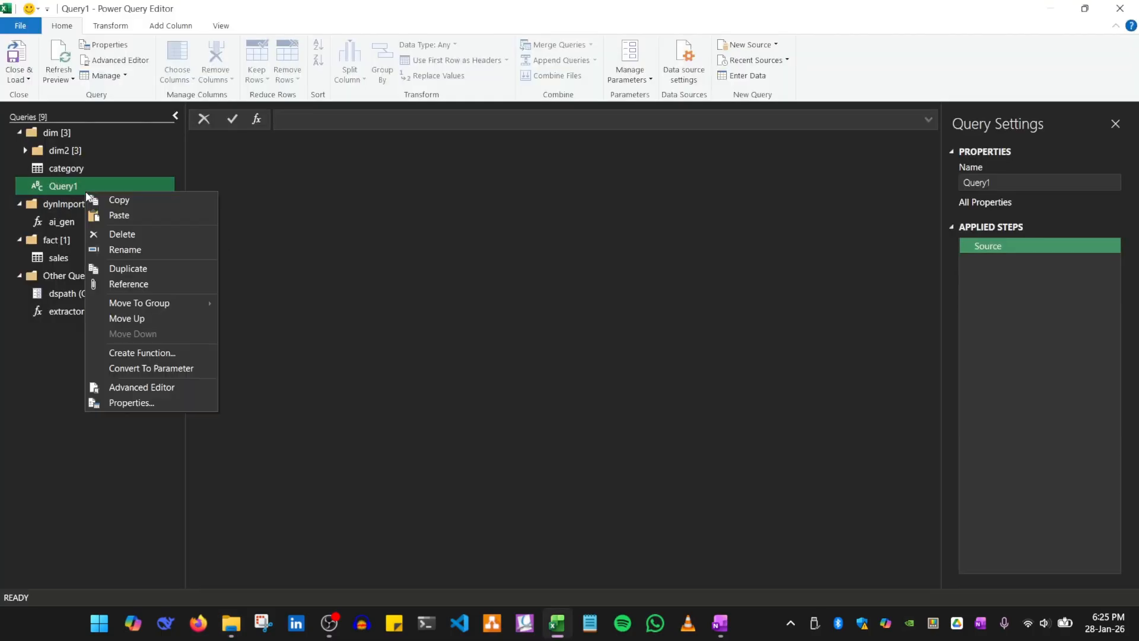
pyautogui.click(132, 249)
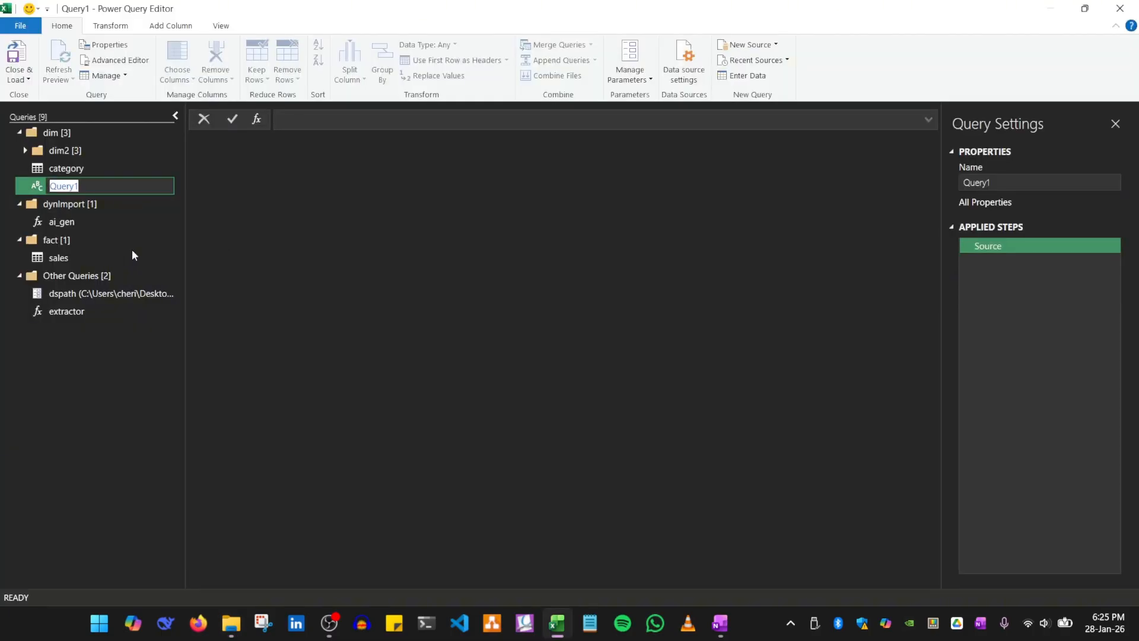
pyautogui.write('products')
pyautogui.press('Return')
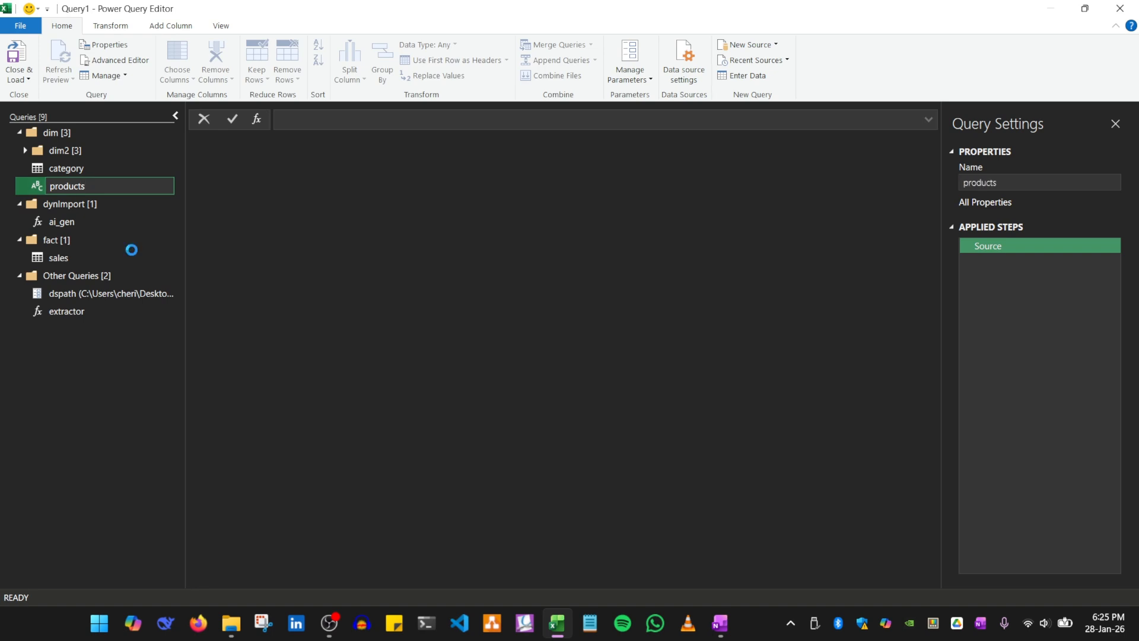
# Copy the category query's formula into the products query, change it to = extractor("products.csv") and look through the loaded rows
pyautogui.click(93, 166)
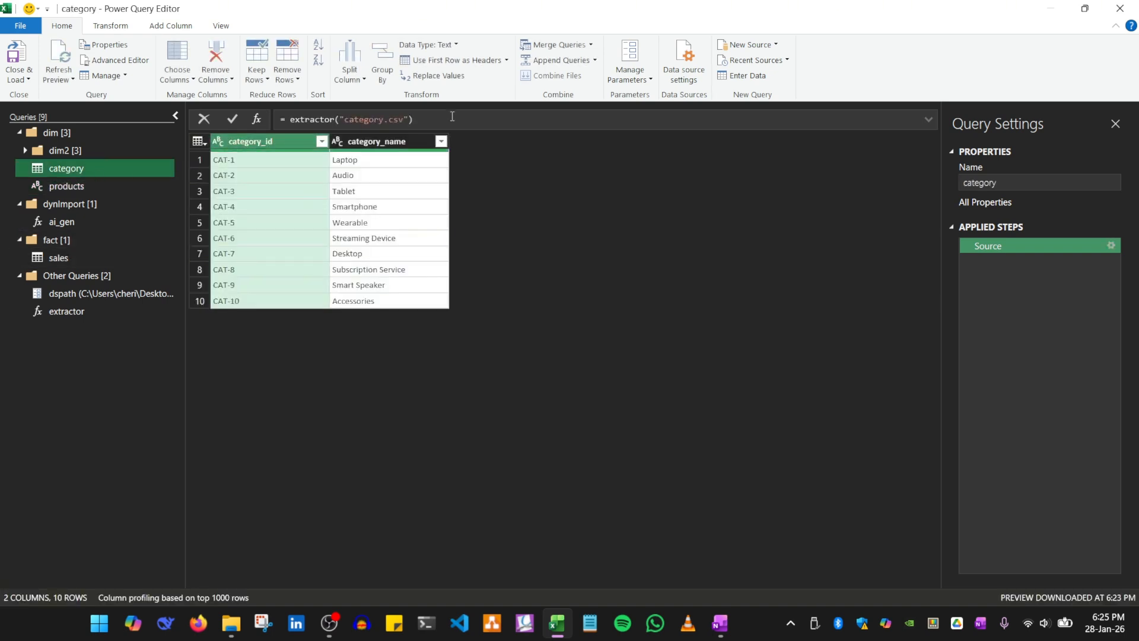
pyautogui.moveTo(414, 119); pyautogui.dragTo(269, 119)
pyautogui.hotkey('ctrl', 'c')
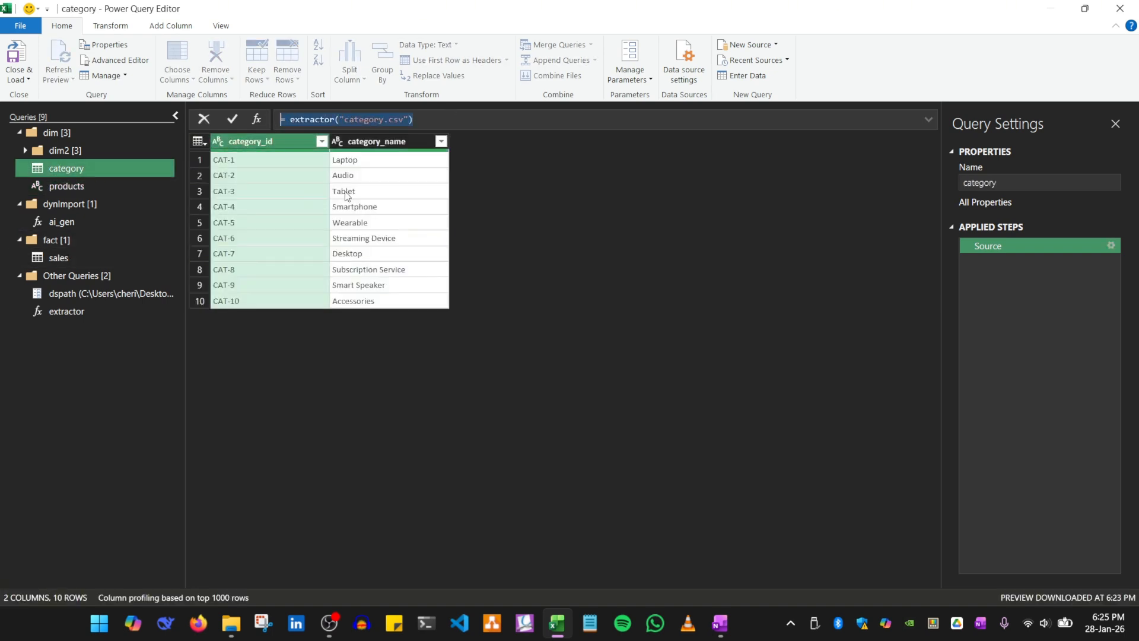
pyautogui.click(84, 186)
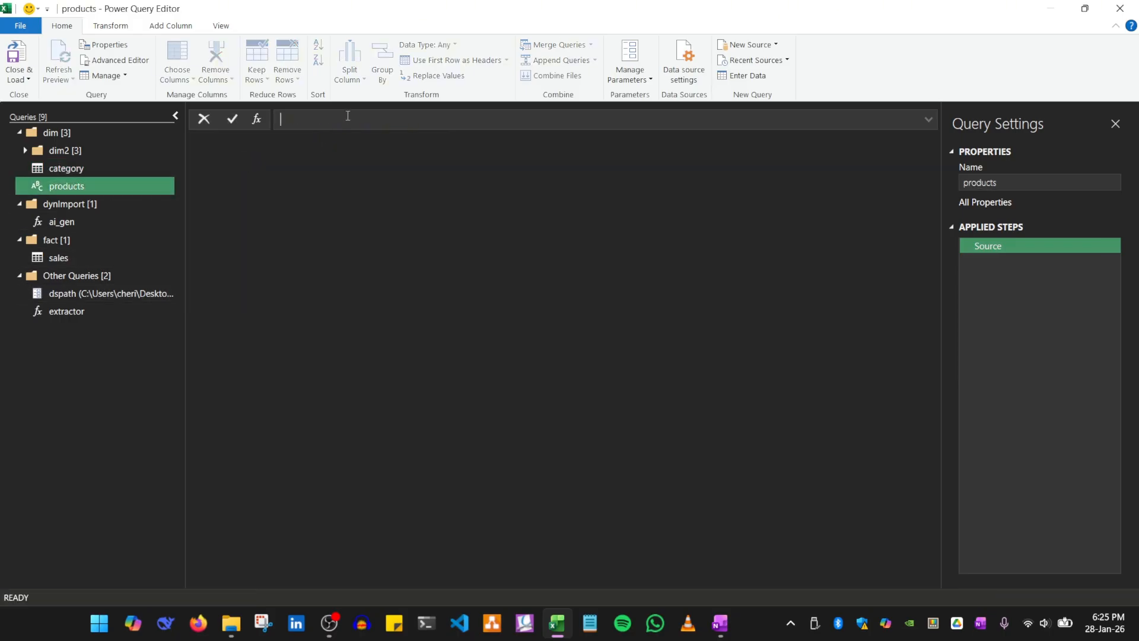
pyautogui.hotkey('ctrl', 'v')
pyautogui.doubleClick(372, 119)
pyautogui.write('products')
pyautogui.press('Return')
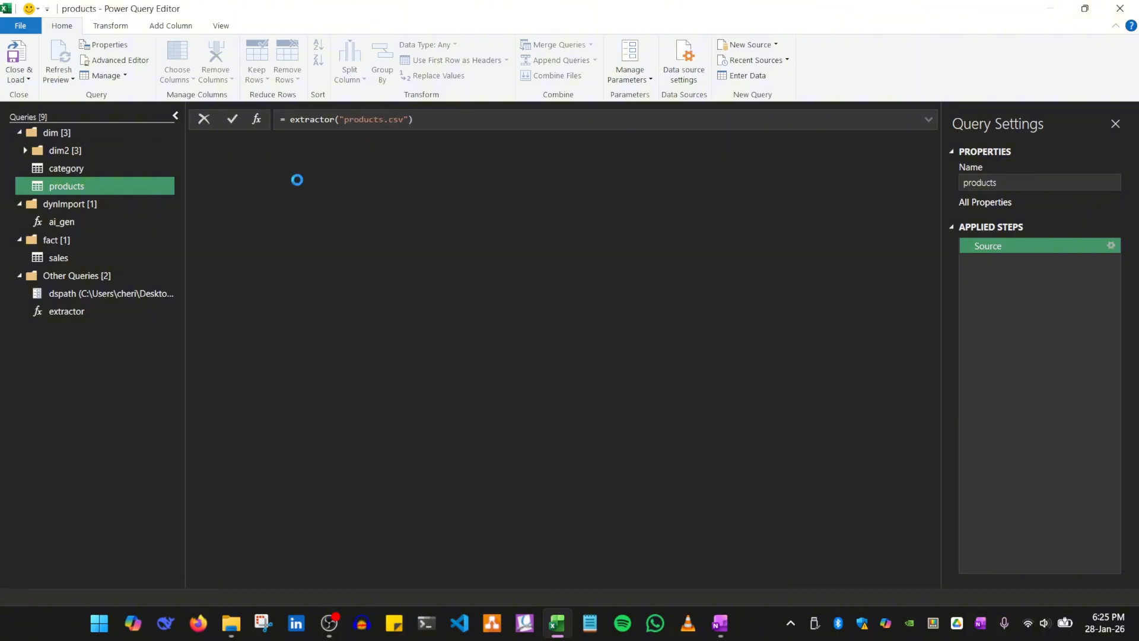
pyautogui.scroll(-9, 546, 360)
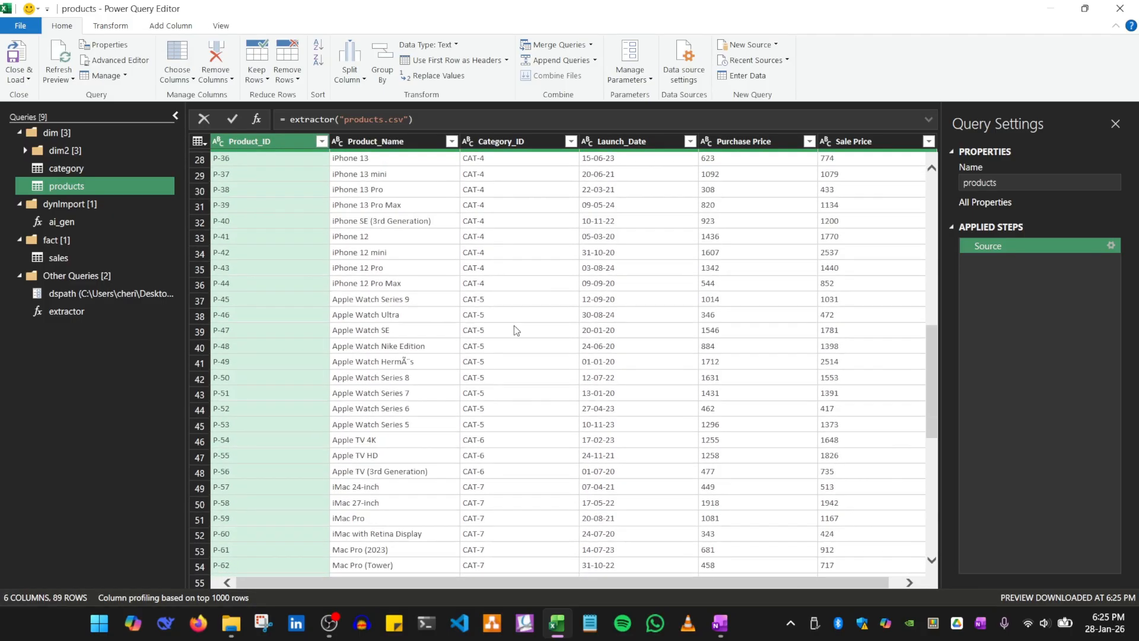
pyautogui.scroll(-10, 516, 330)
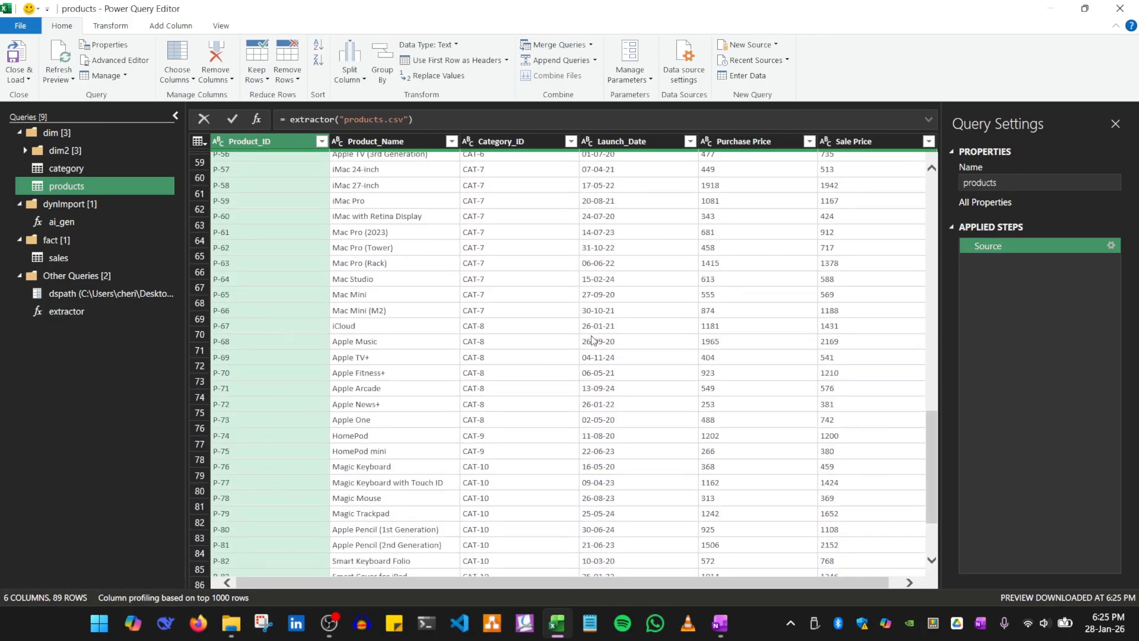
# Create another blank query inside the dim group
pyautogui.scroll(17, 592, 340)
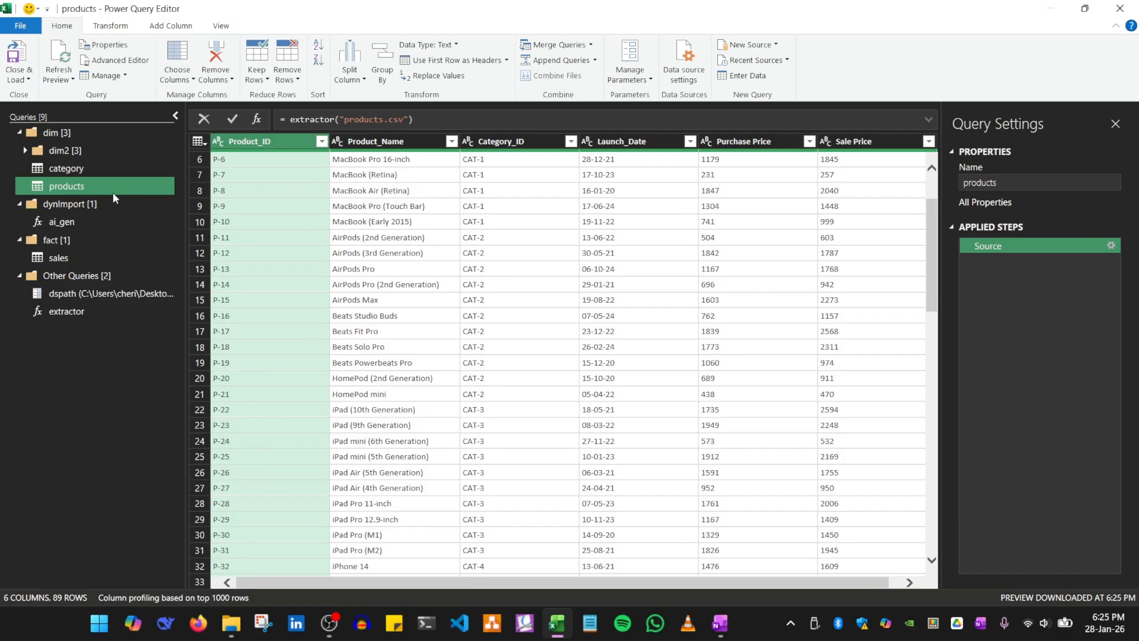
pyautogui.rightClick(59, 137)
pyautogui.moveTo(108, 180)
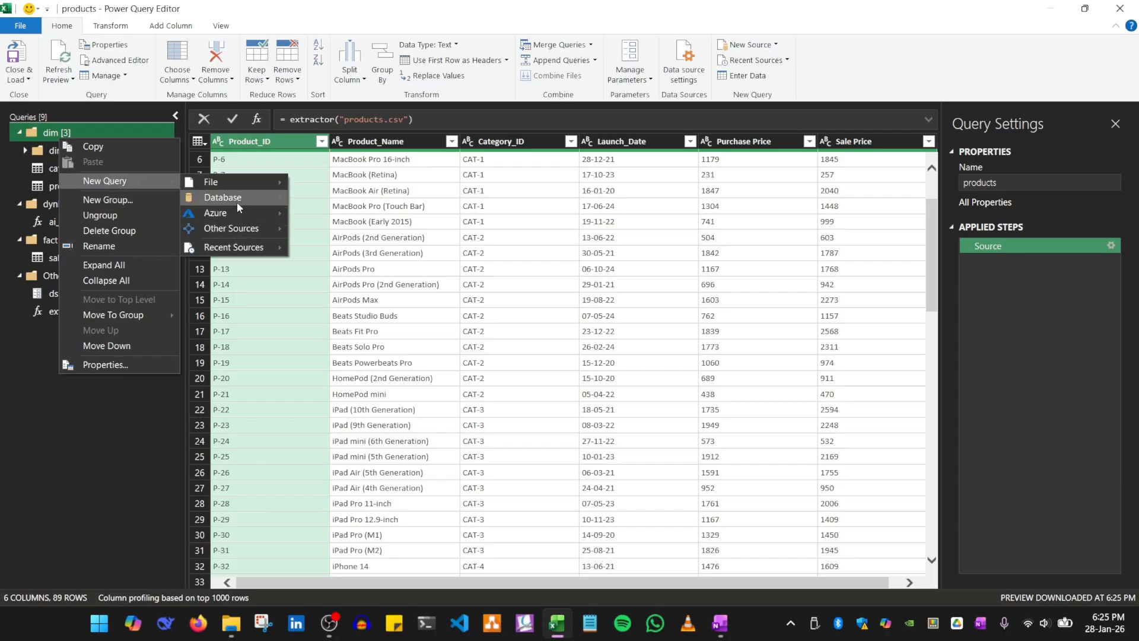
pyautogui.moveTo(246, 255)
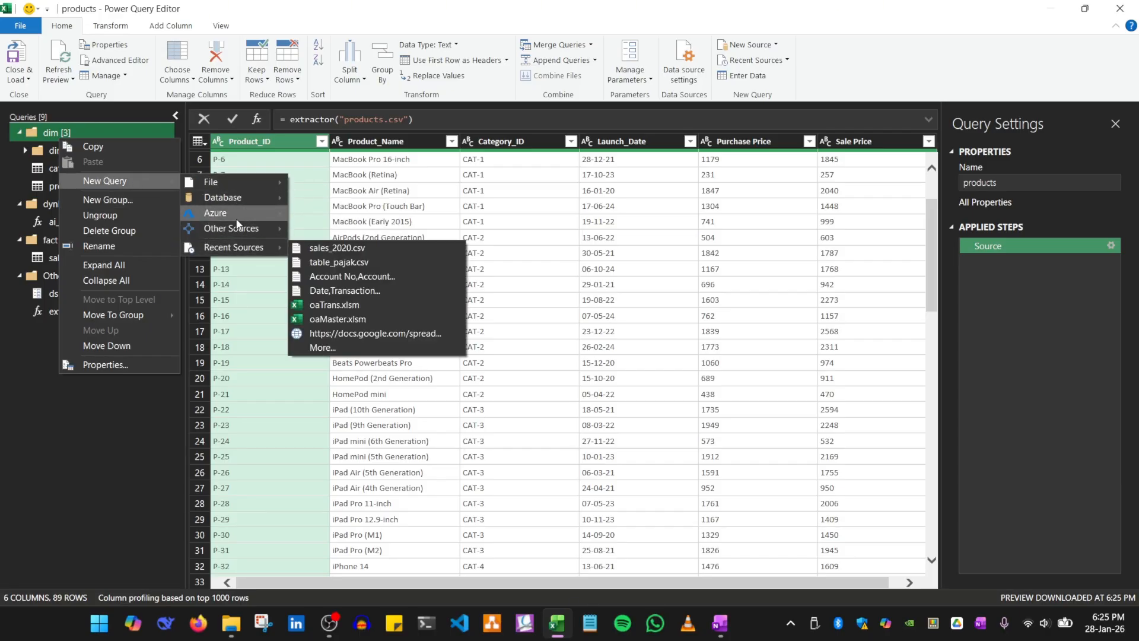
pyautogui.moveTo(233, 226)
pyautogui.click(317, 287)
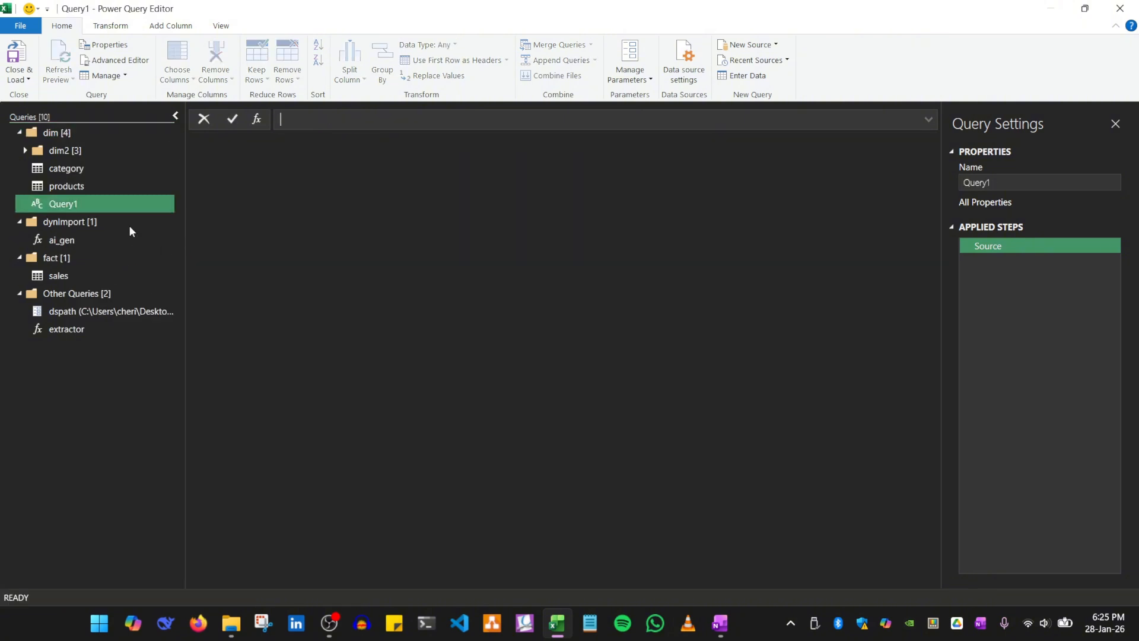
# Check the file names in the dim folder in File Explorer and rename the new blank query as "stores"
pyautogui.click(231, 623)
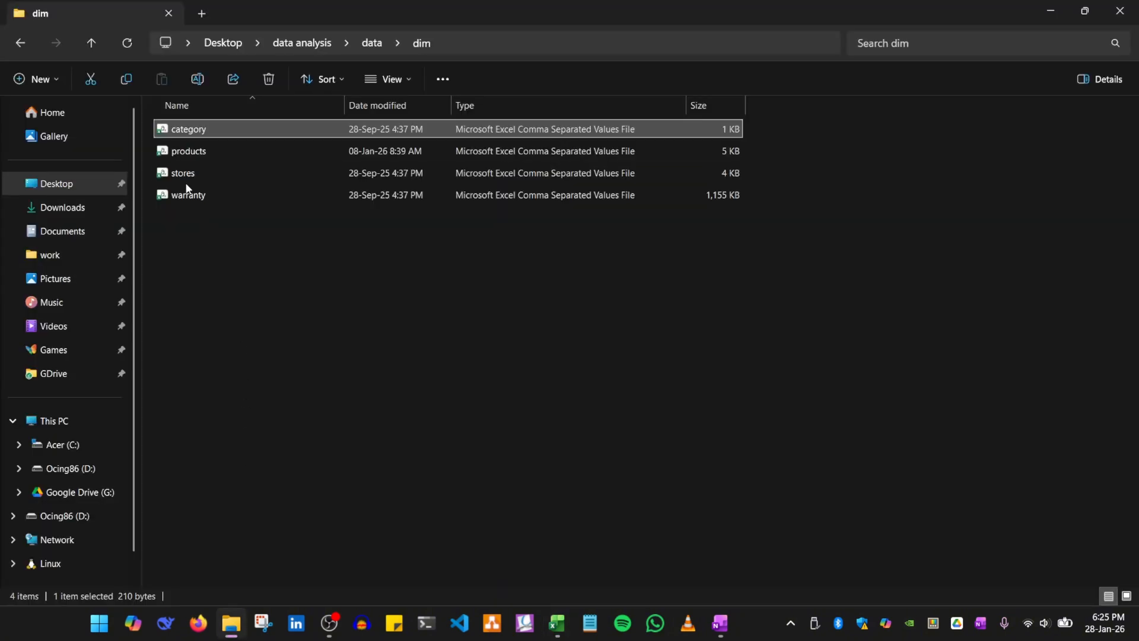
pyautogui.hotkey('alt', 'Tab')
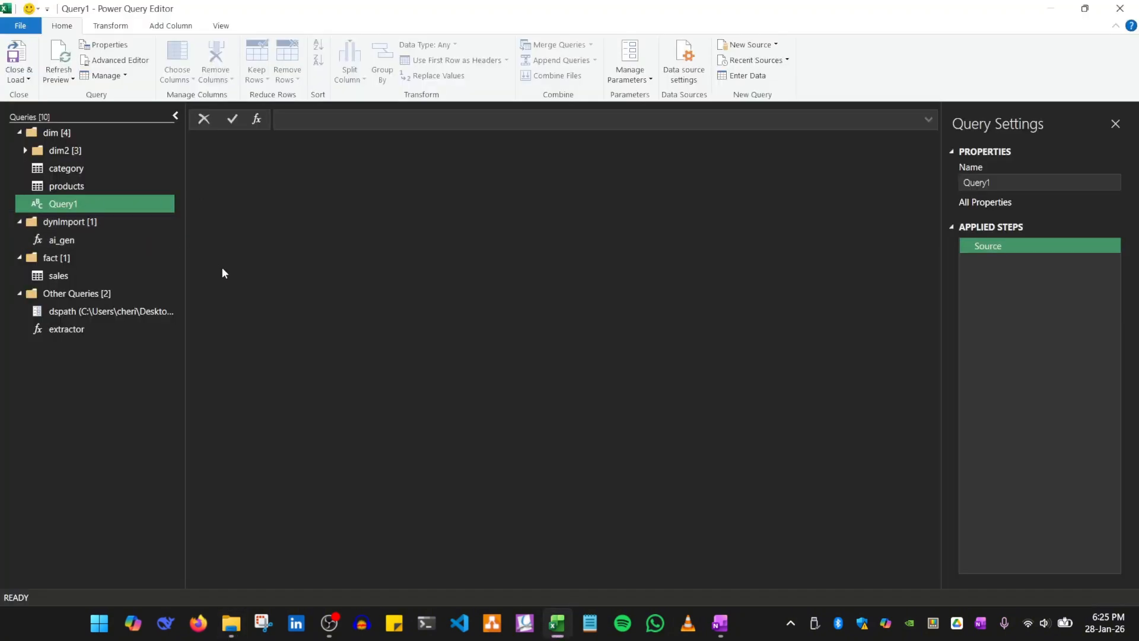
pyautogui.doubleClick(98, 209)
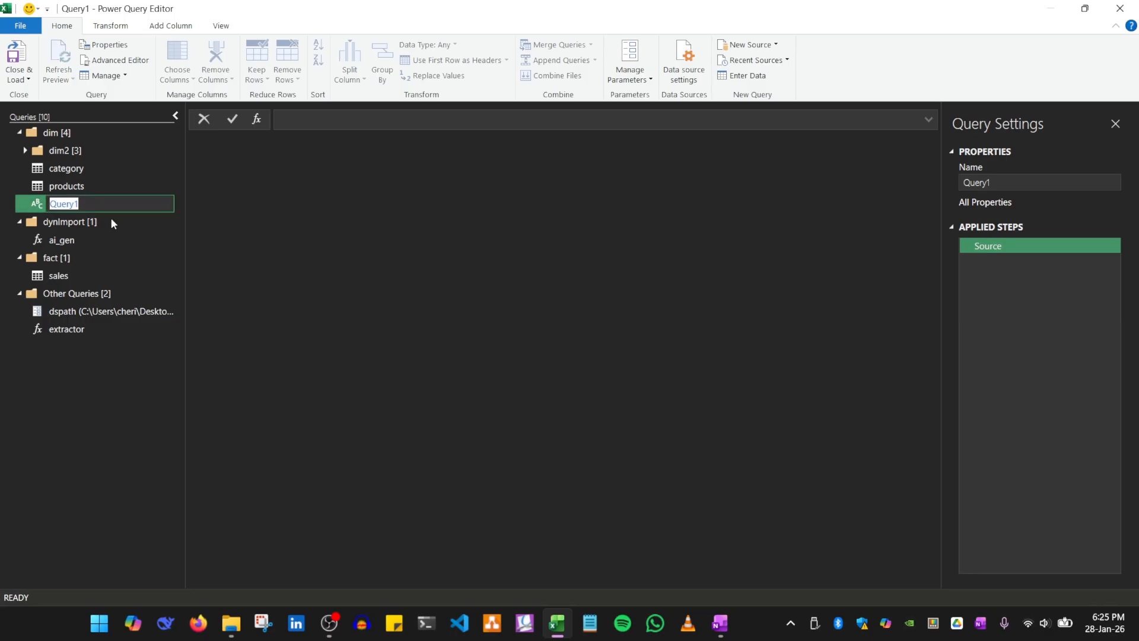
pyautogui.write('stores')
pyautogui.press('Return')
pyautogui.hotkey('alt', 'Tab')
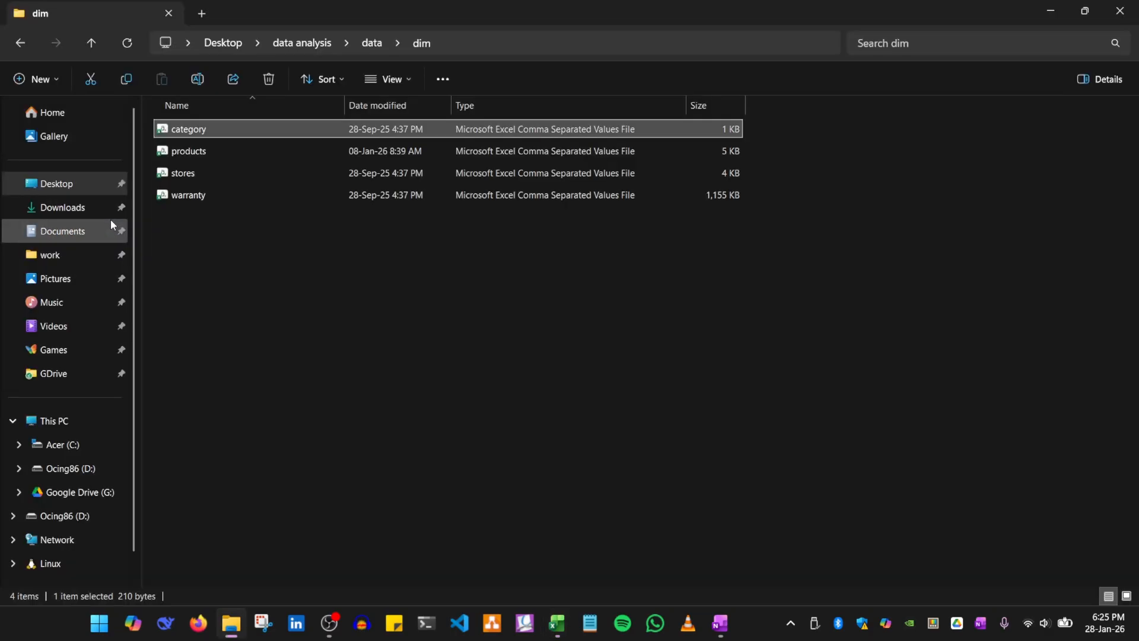
pyautogui.hotkey('alt', 'Tab')
# Set the stores query's formula to =extractor("stores.csv") and apply it to load the table
pyautogui.click(319, 120)
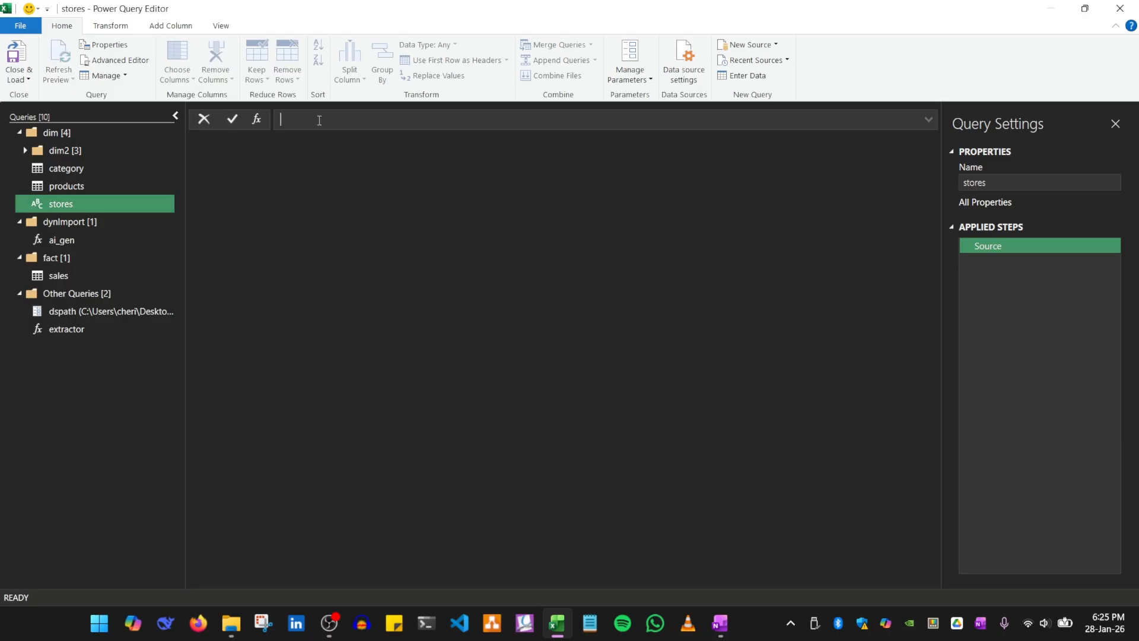
pyautogui.write('=ex')
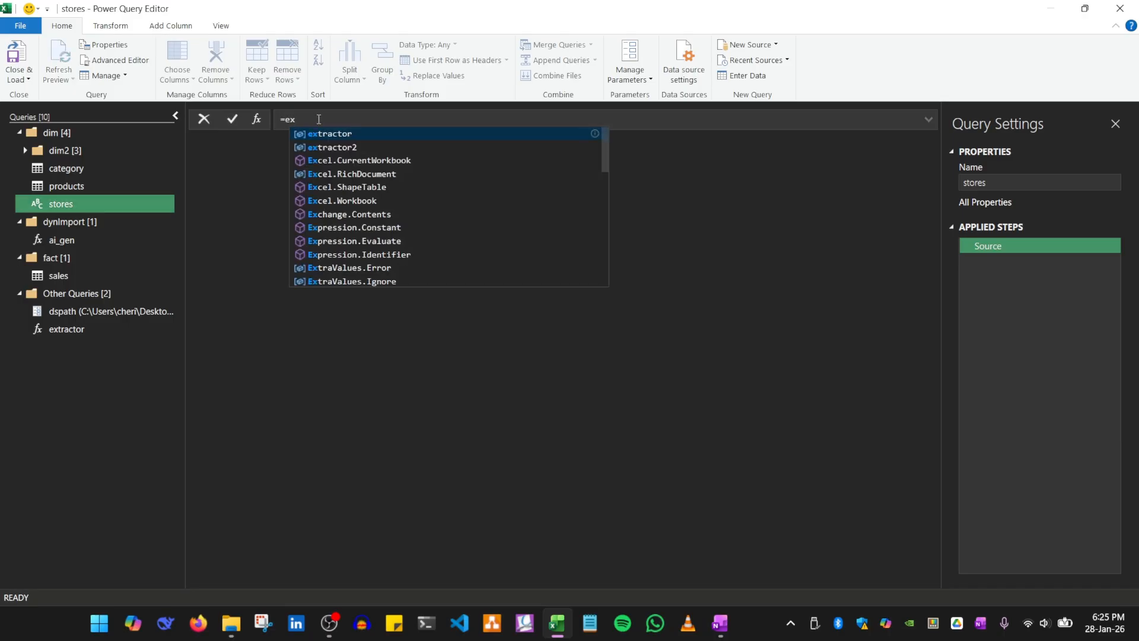
pyautogui.write('tractor("store')
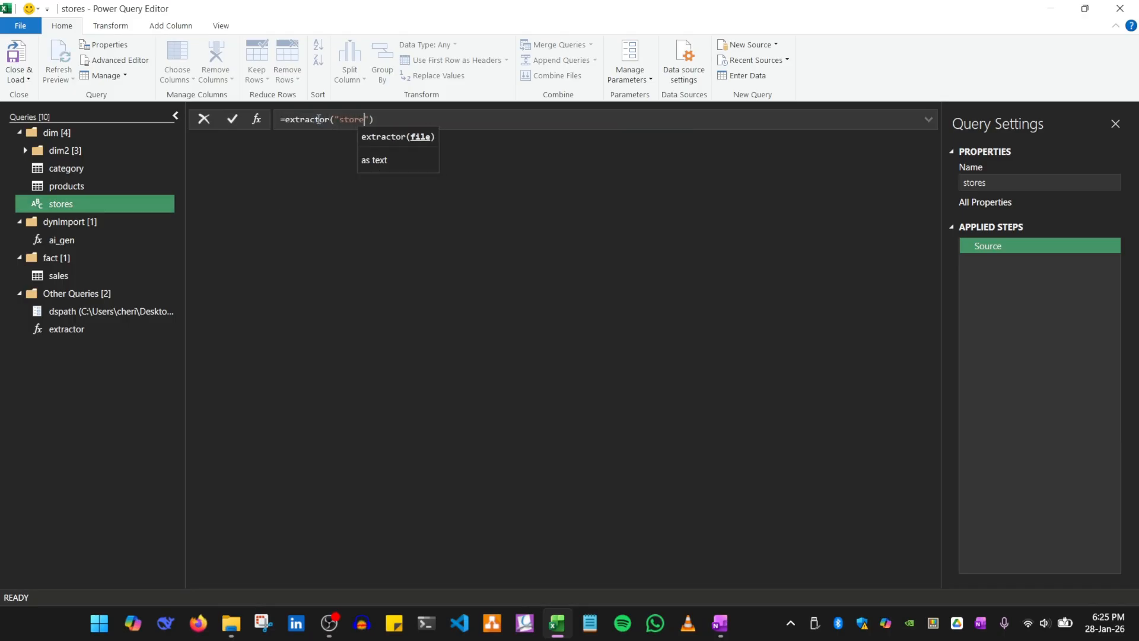
pyautogui.write('s.csv')
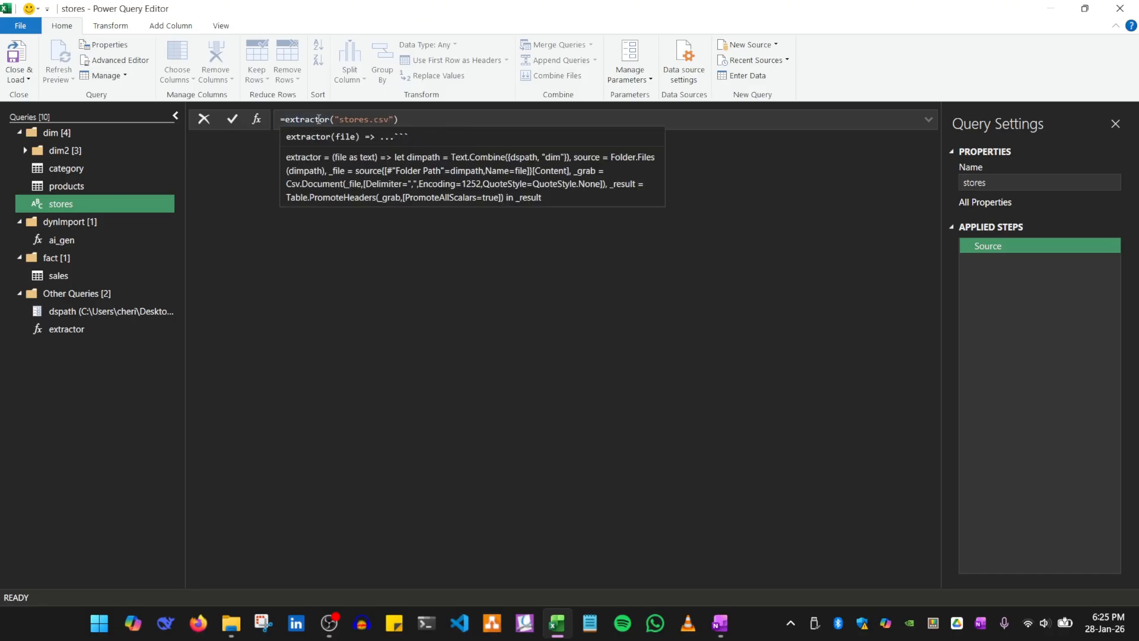
pyautogui.click(232, 119)
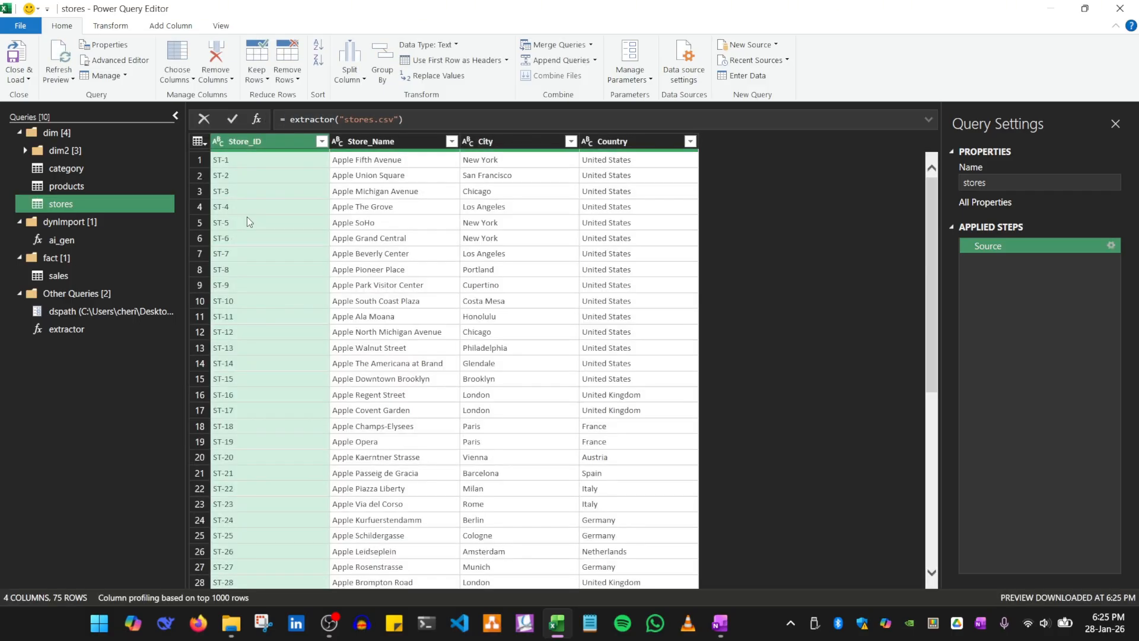
# Add one more blank query to the dim group for the remaining CSV file
pyautogui.rightClick(62, 132)
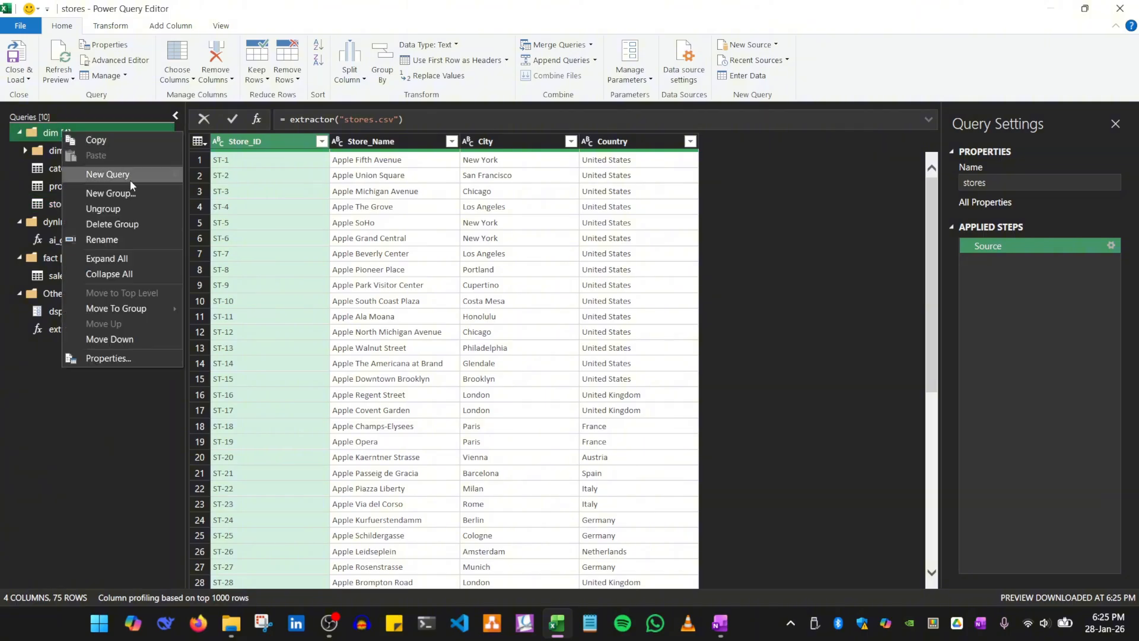
pyautogui.moveTo(129, 176)
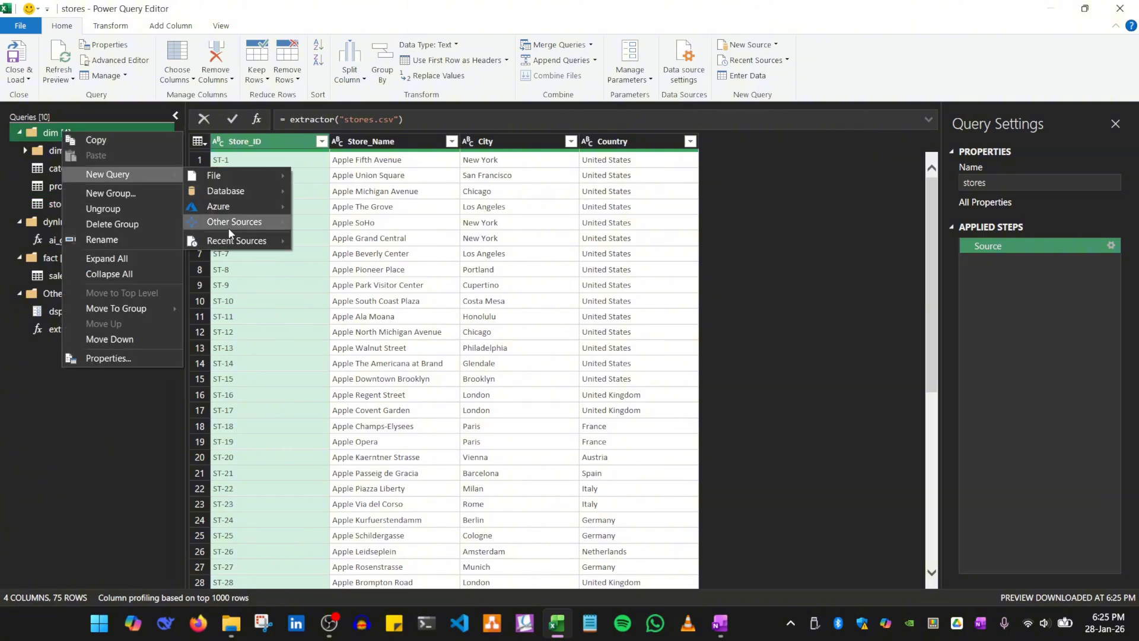
pyautogui.moveTo(235, 221)
pyautogui.click(318, 280)
# Check the remaining file name in File Explorer and rename the blank query as "warranty"
pyautogui.click(230, 623)
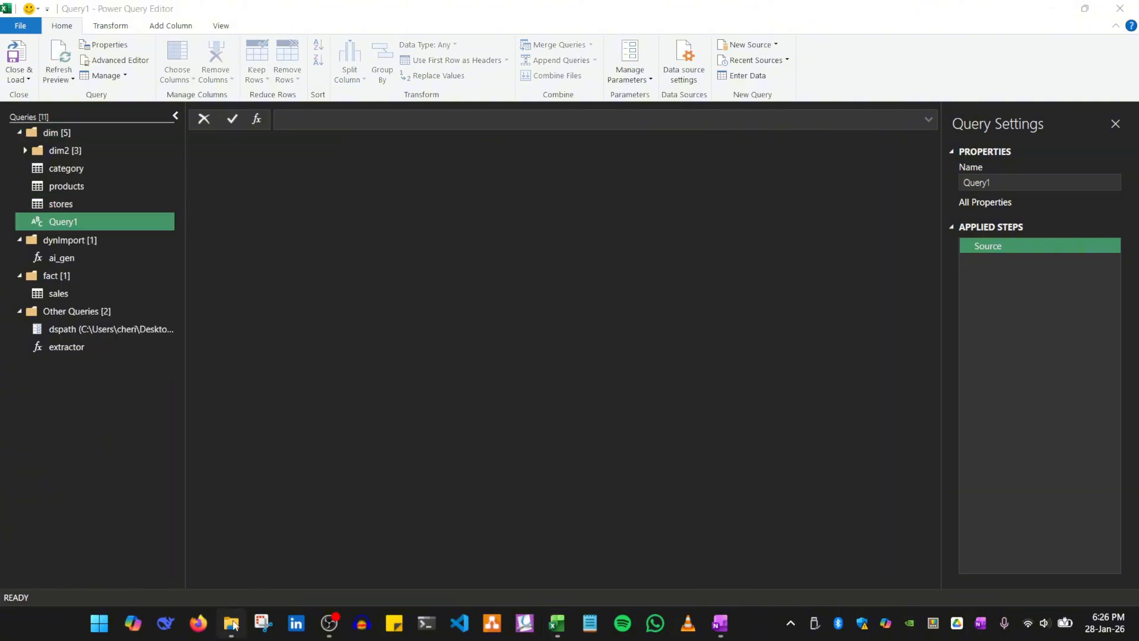
pyautogui.hotkey('alt', 'Tab')
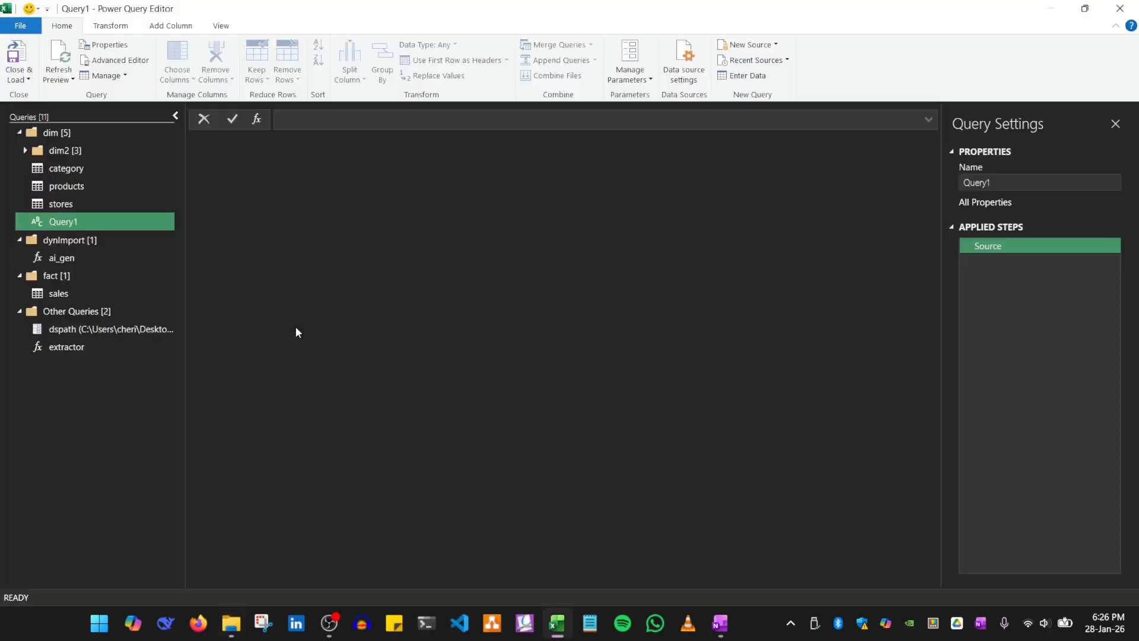
pyautogui.rightClick(74, 203)
pyautogui.click(59, 221)
pyautogui.press('F2')
pyautogui.write('wa')
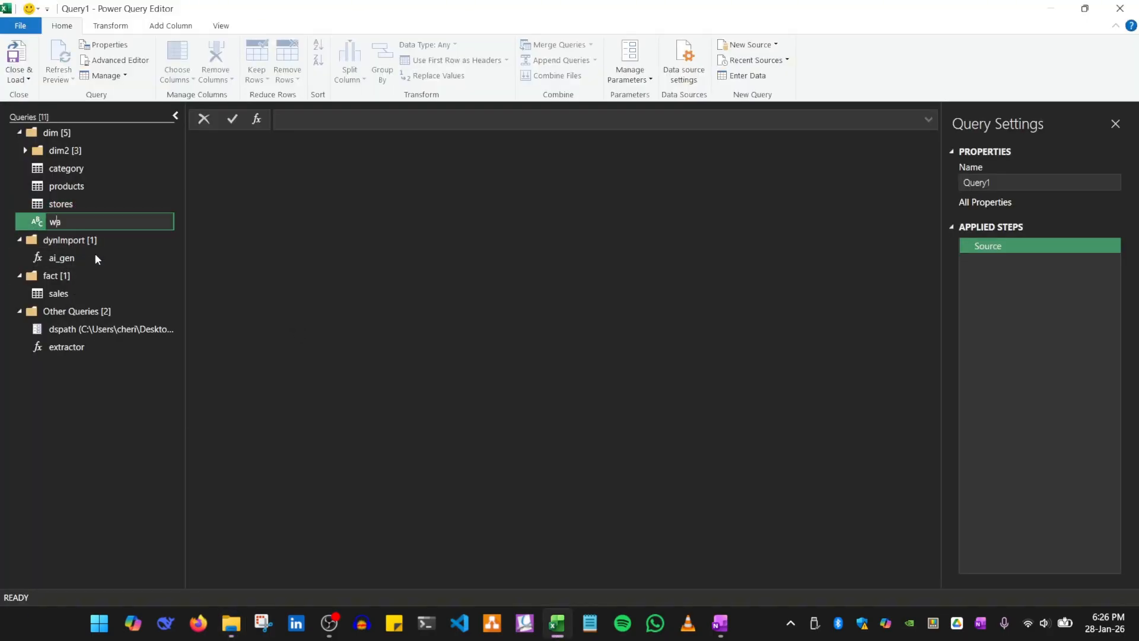
pyautogui.write('rranty')
pyautogui.press('Return')
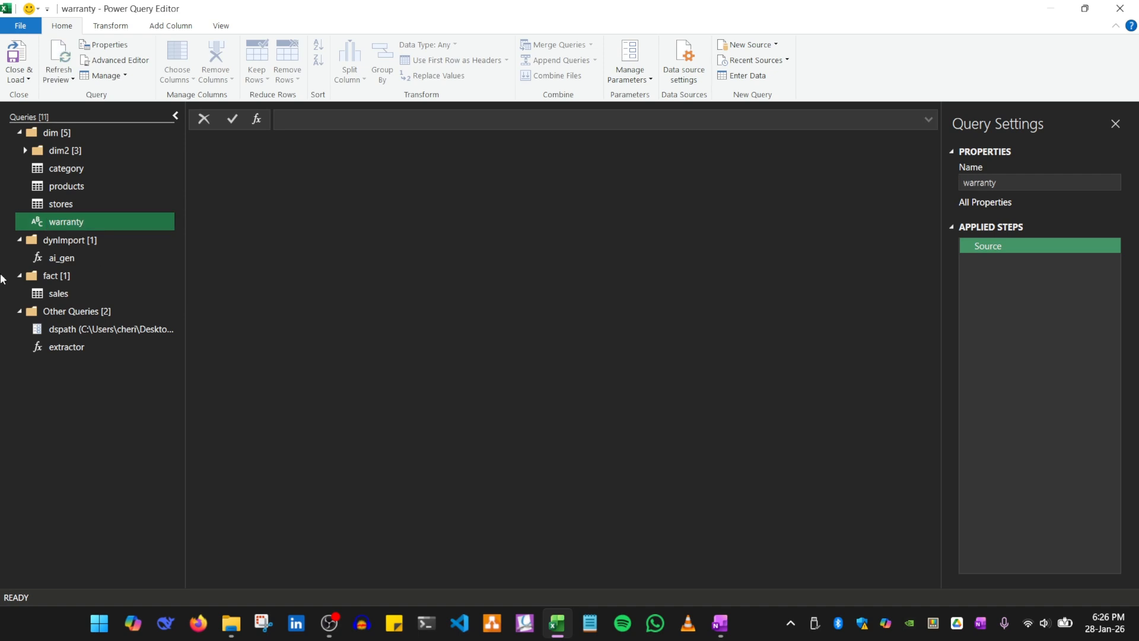
# Set the warranty query's formula to =extractor("warranty.csv") and apply it to load the table
pyautogui.click(349, 124)
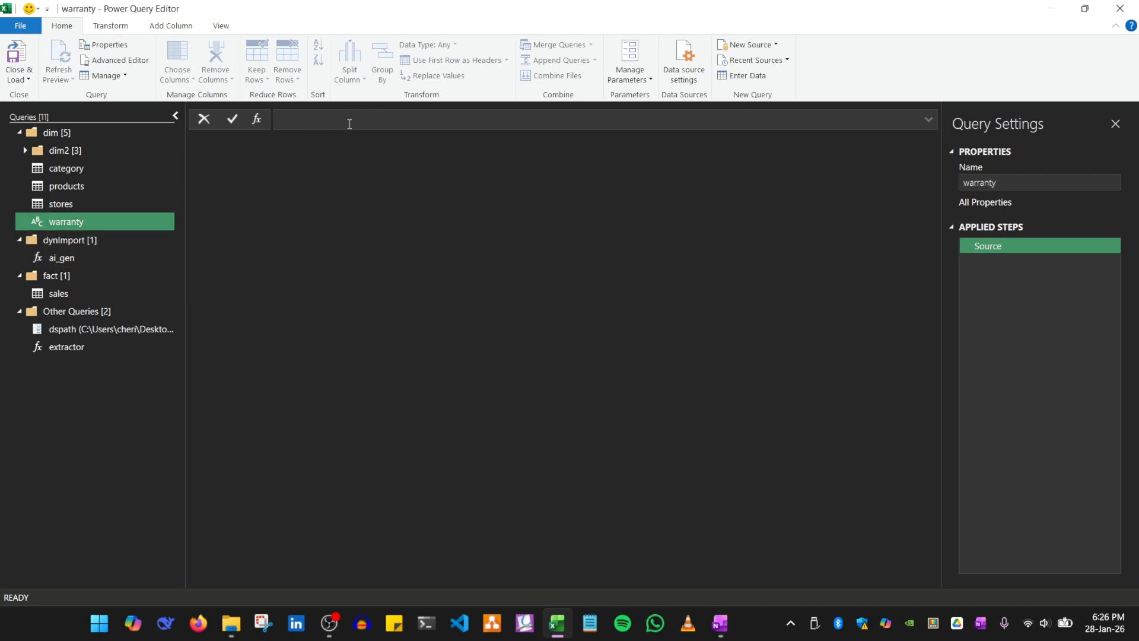
pyautogui.write('=extractor("warr')
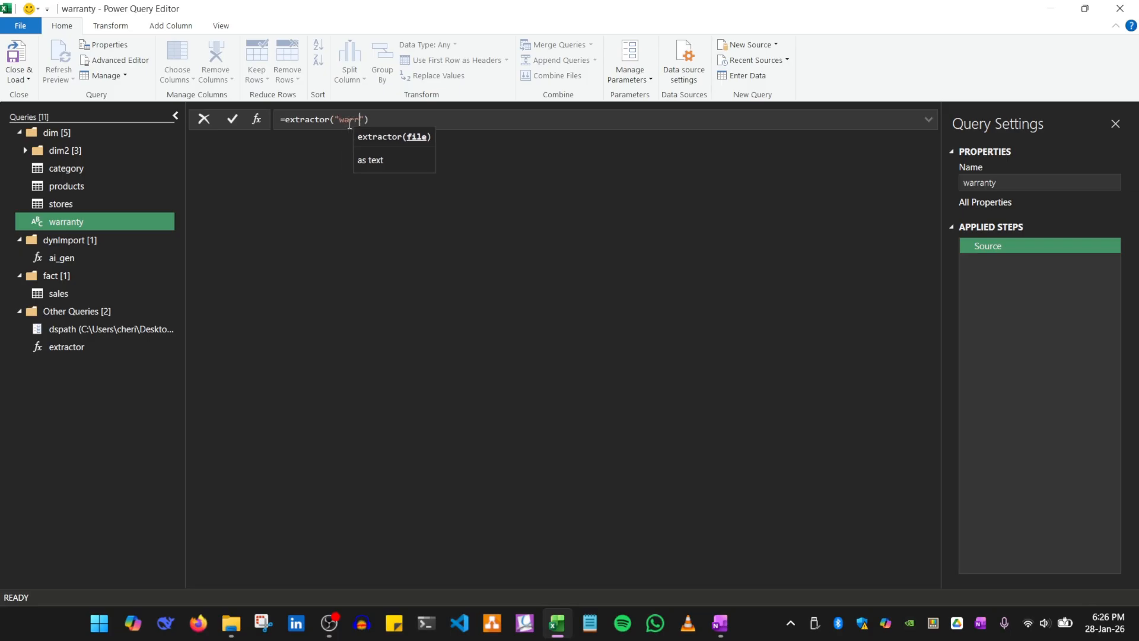
pyautogui.write('anty.csg')
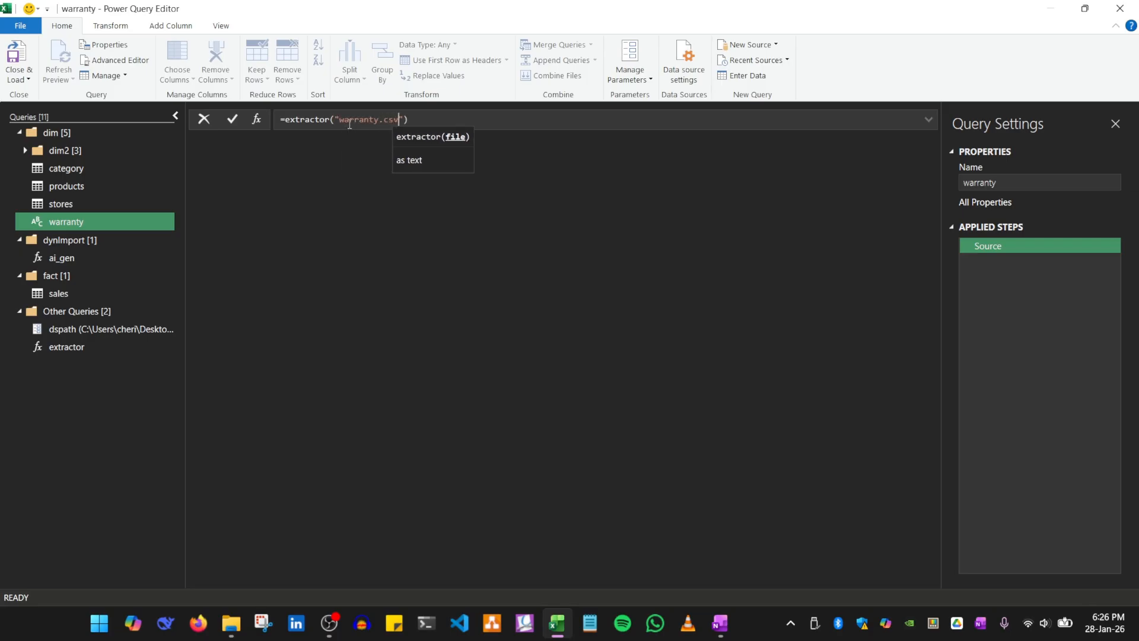
pyautogui.click(231, 121)
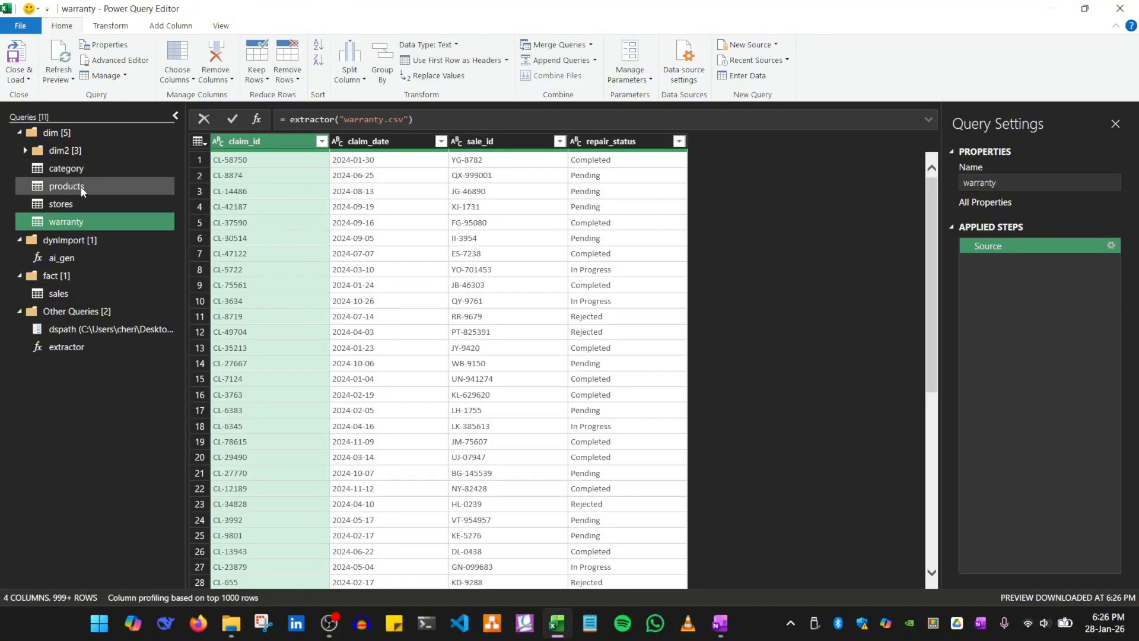
# Review the category, products and warranty queries and compare them with the dim folder in File Explorer
pyautogui.click(70, 170)
pyautogui.click(66, 186)
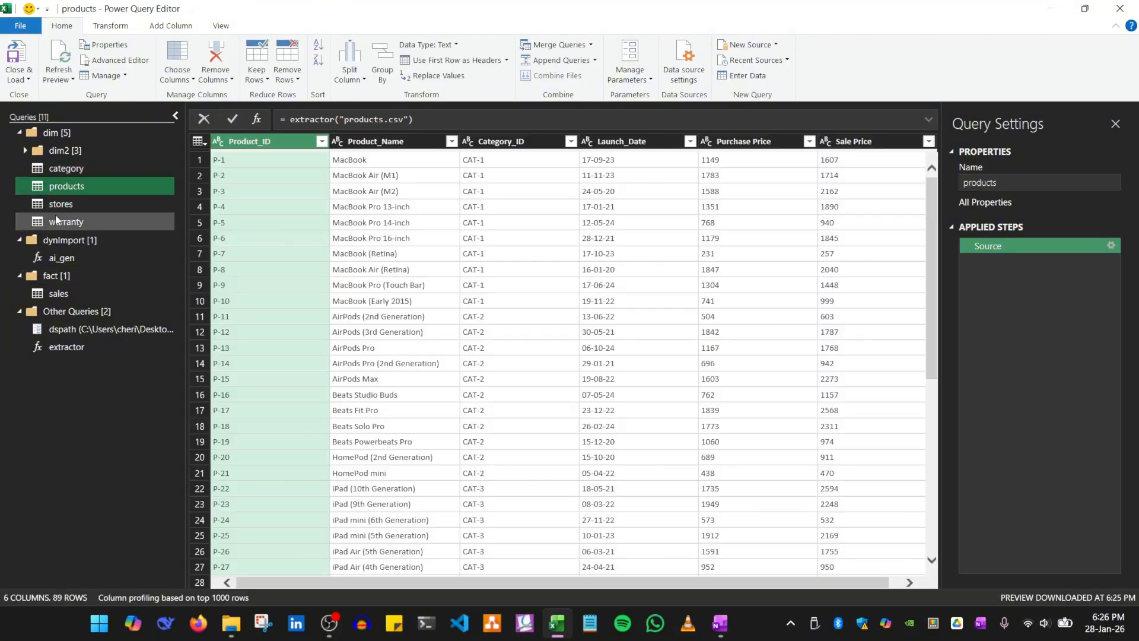
pyautogui.click(230, 623)
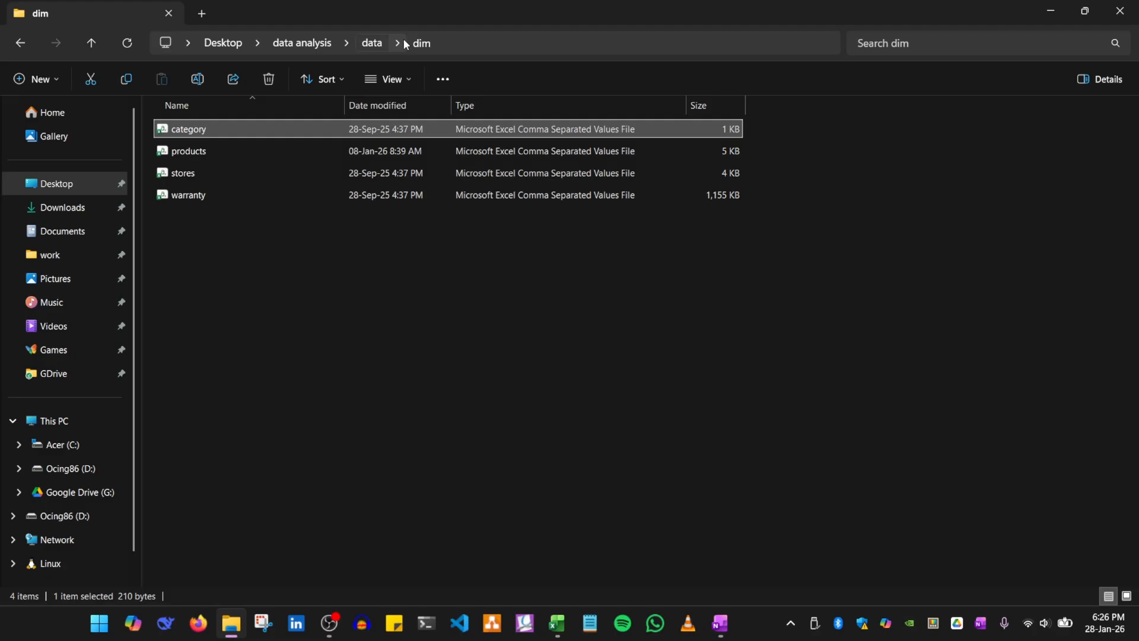
pyautogui.hotkey('alt', 'Tab')
pyautogui.click(73, 222)
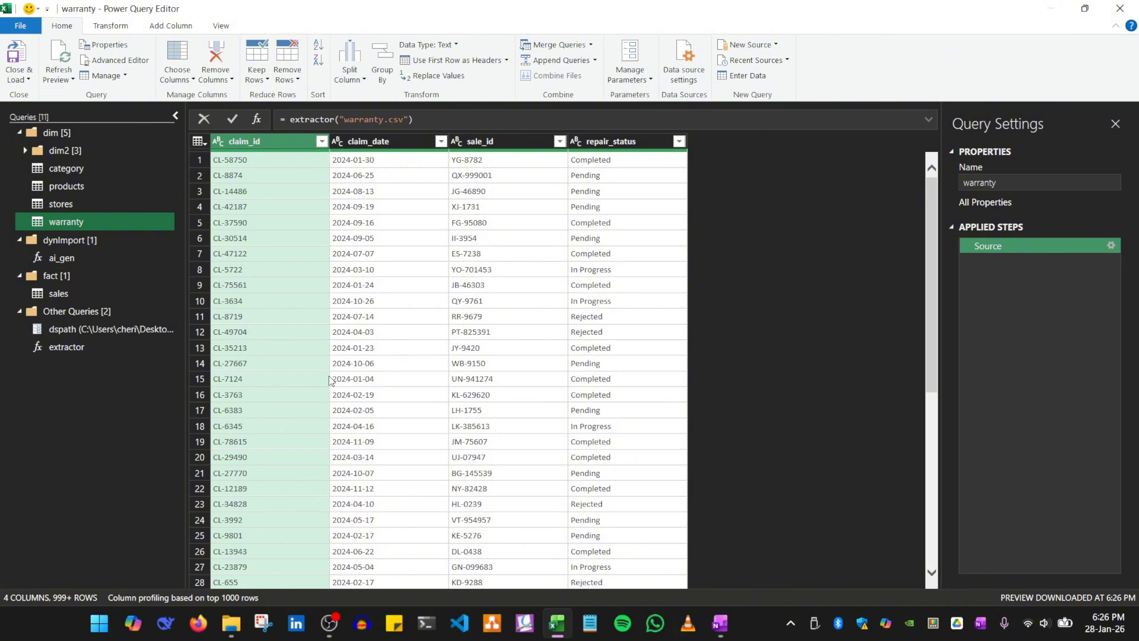
# Collapse the fact, dynImport and dim query groups
pyautogui.click(25, 278)
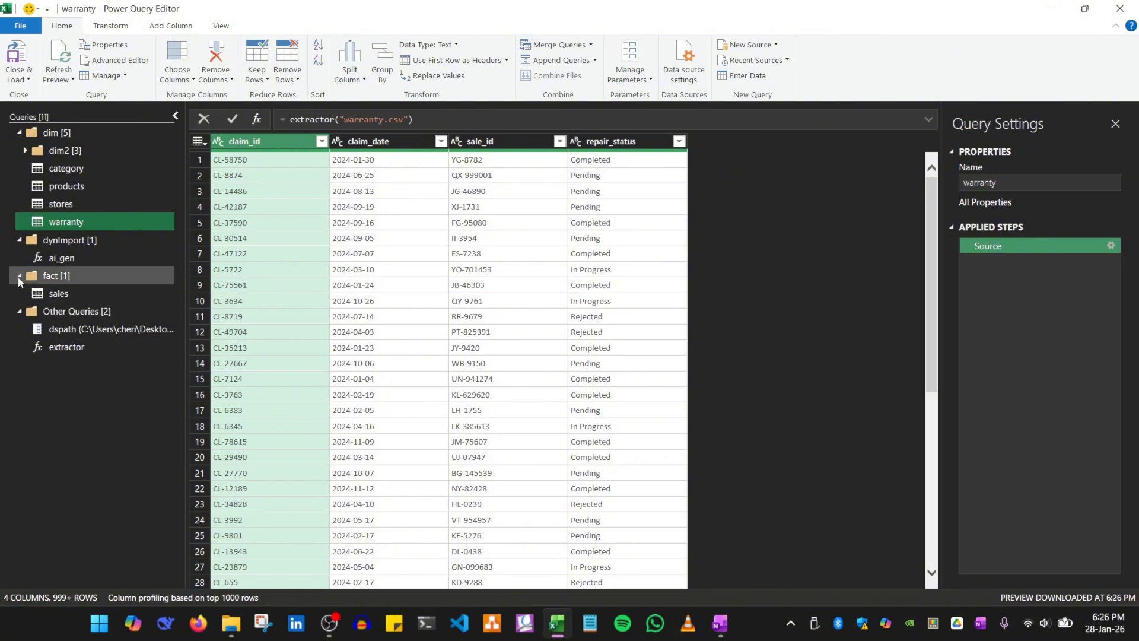
pyautogui.click(18, 240)
pyautogui.click(18, 240)
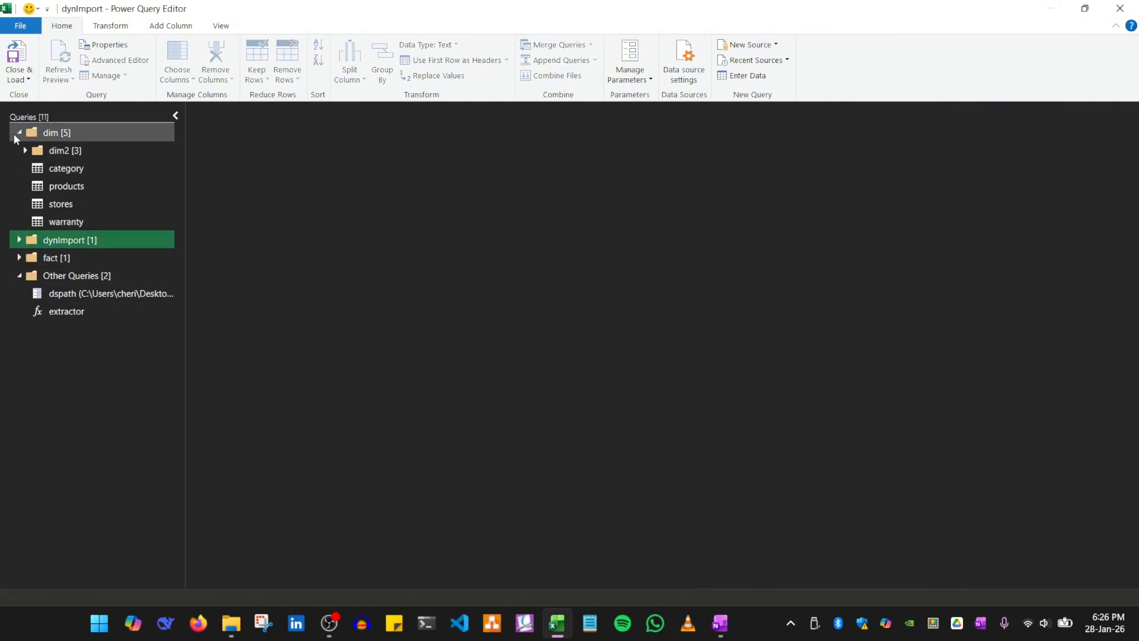
pyautogui.click(18, 133)
pyautogui.click(18, 132)
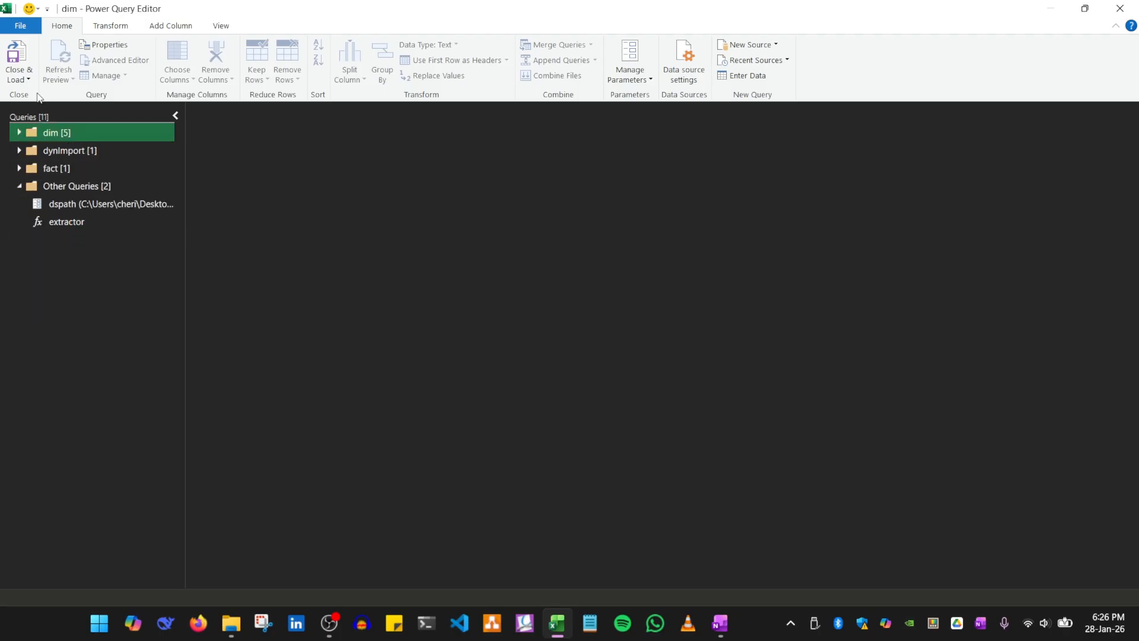
# Expand the dim group again and close the query editor with Close & Load To
pyautogui.click(19, 78)
pyautogui.click(82, 255)
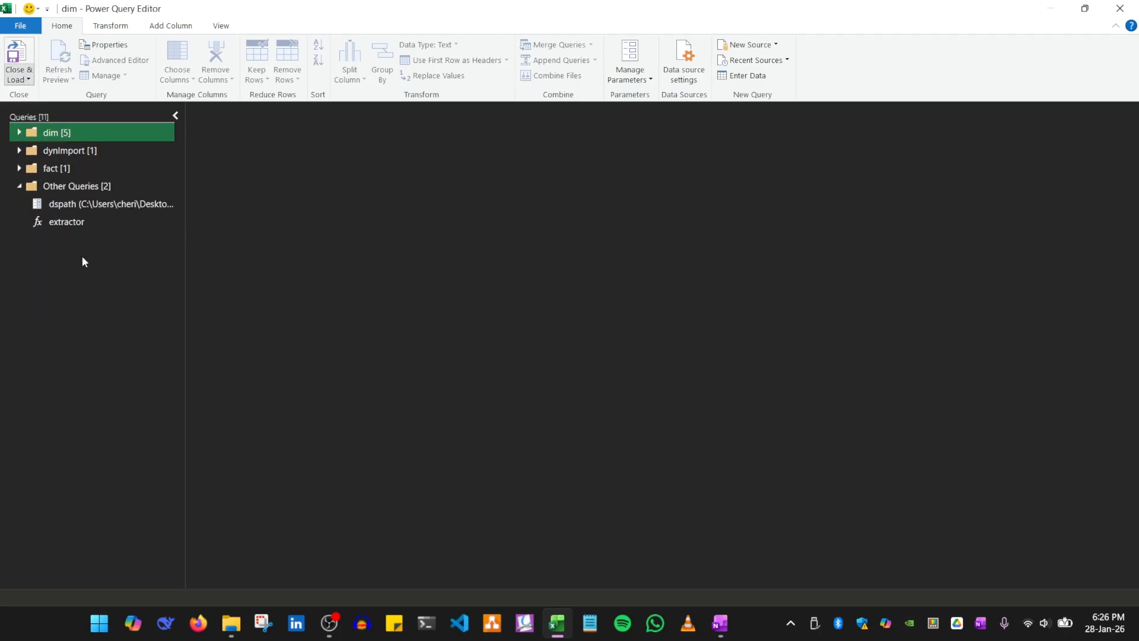
pyautogui.click(20, 132)
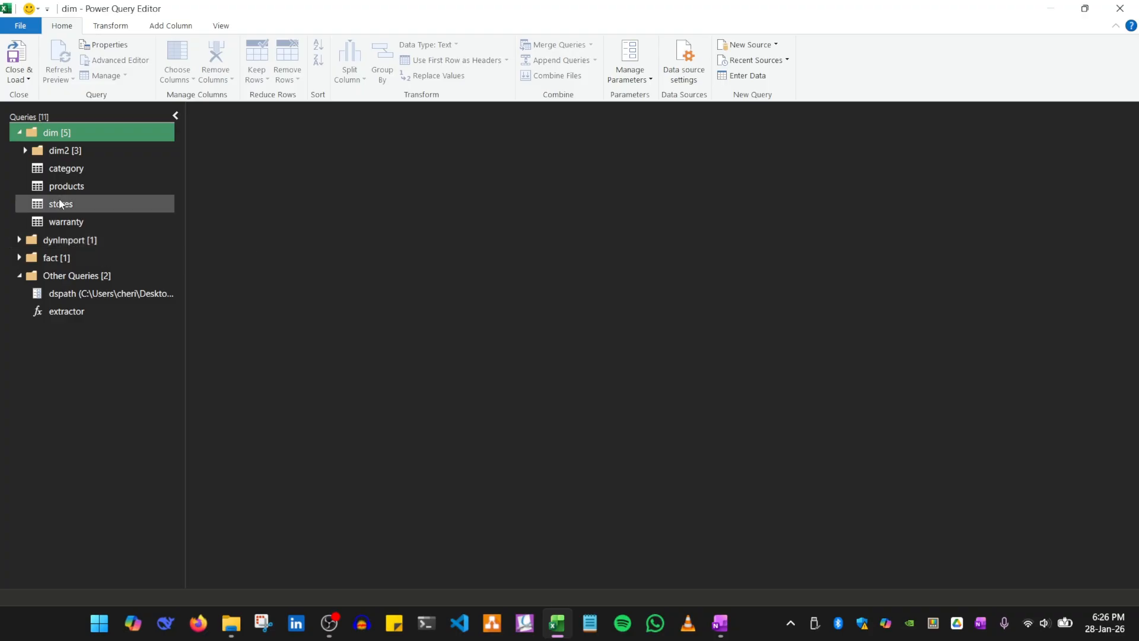
pyautogui.click(16, 84)
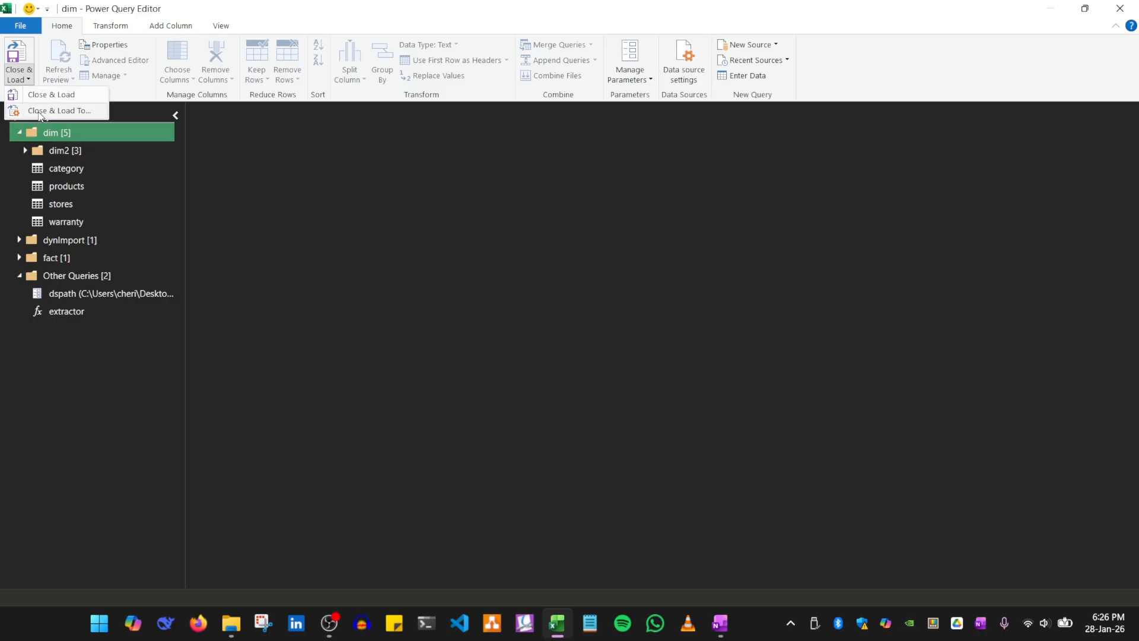
pyautogui.click(40, 111)
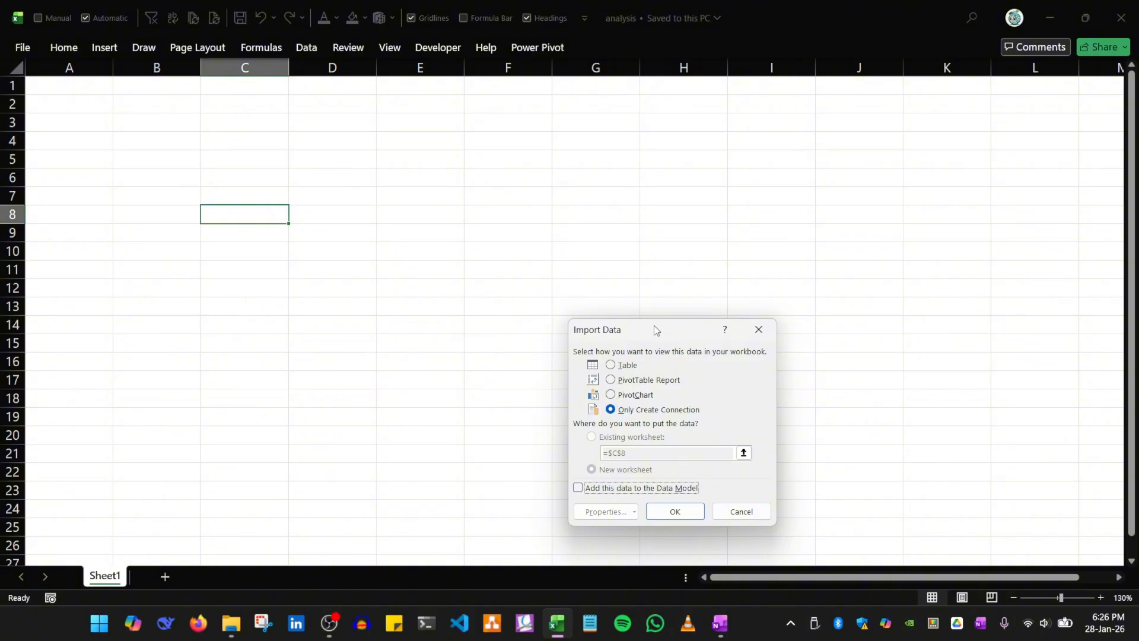
# Import the queries as Only Create Connection and add their data to the Data Model
pyautogui.moveTo(655, 330); pyautogui.dragTo(610, 252)
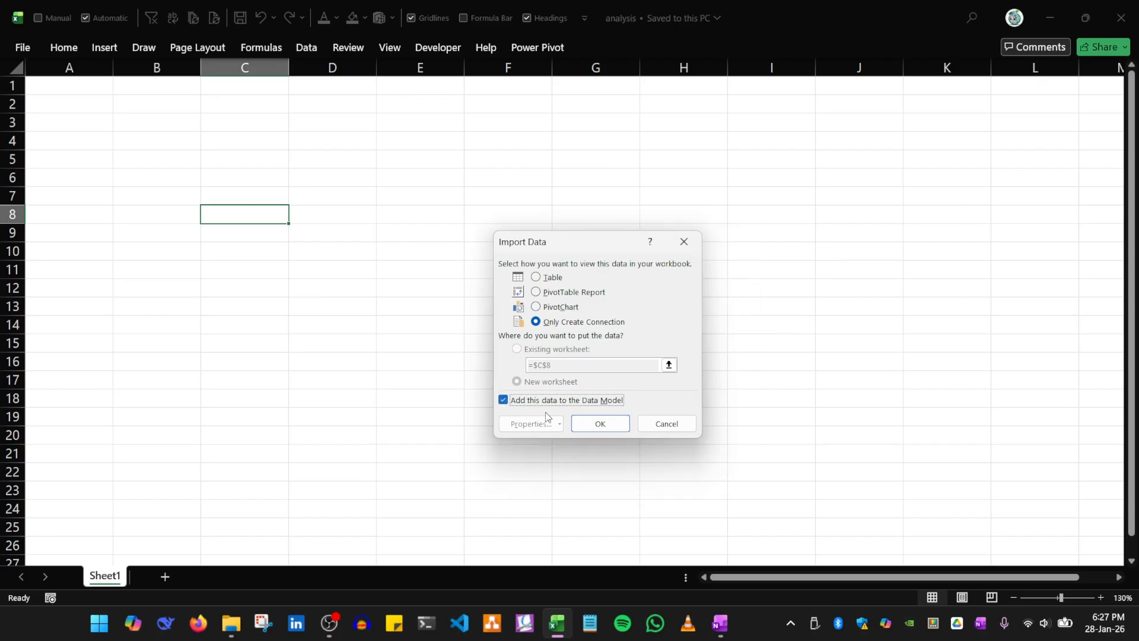
pyautogui.click(529, 409)
pyautogui.moveTo(556, 239); pyautogui.dragTo(522, 215)
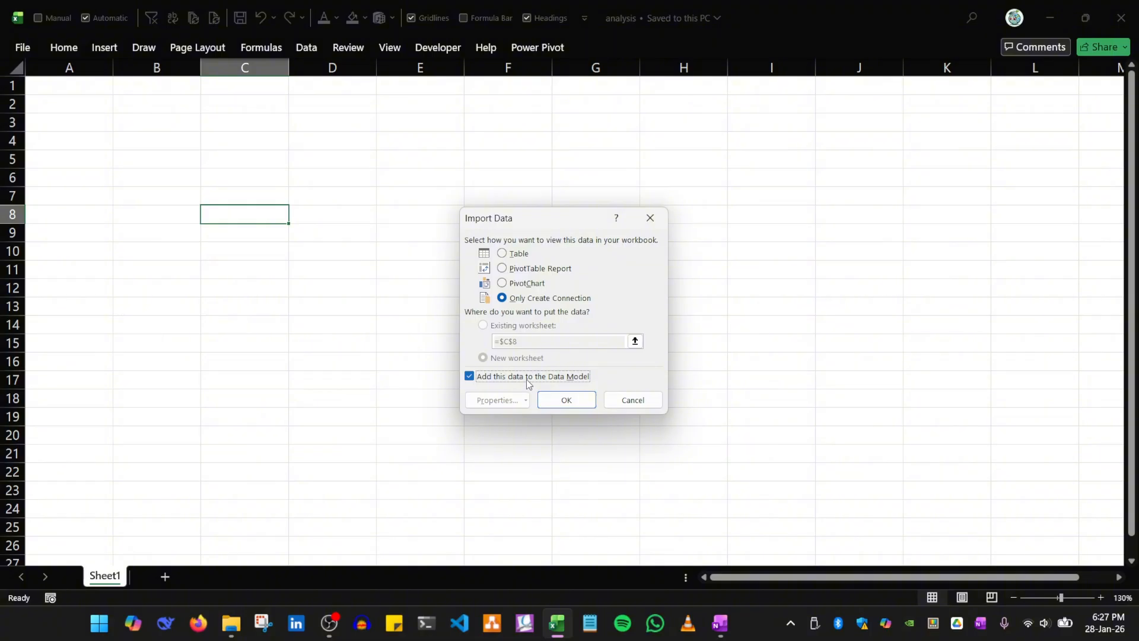
pyautogui.click(567, 400)
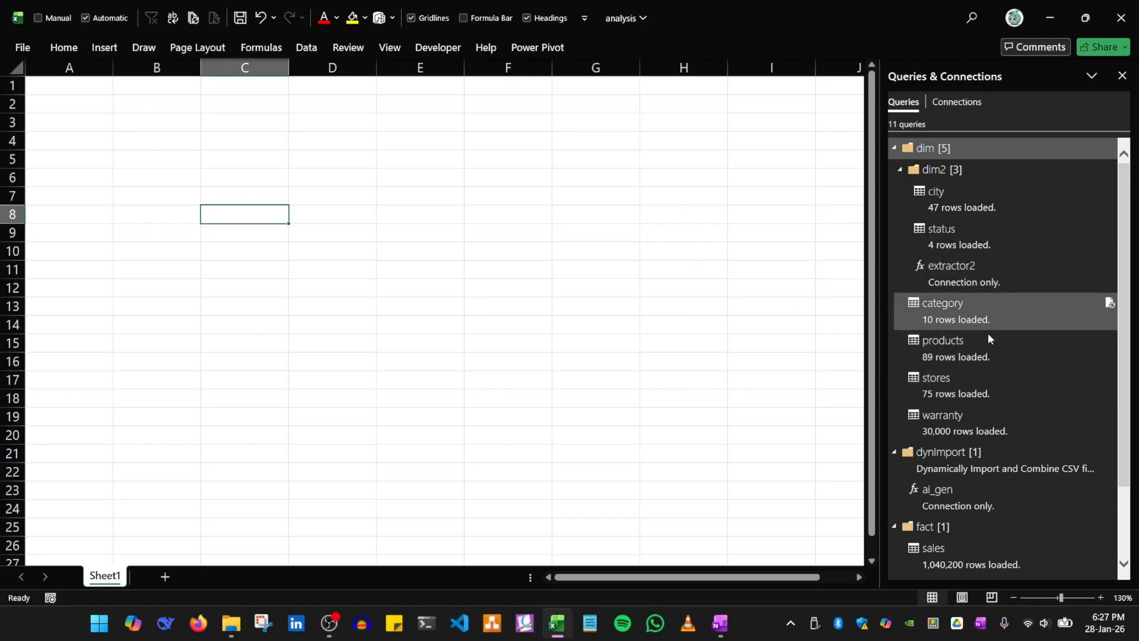
# Collapse the dim2 and dim query groups and close the list of workbook queries
pyautogui.scroll(-3, 990, 380)
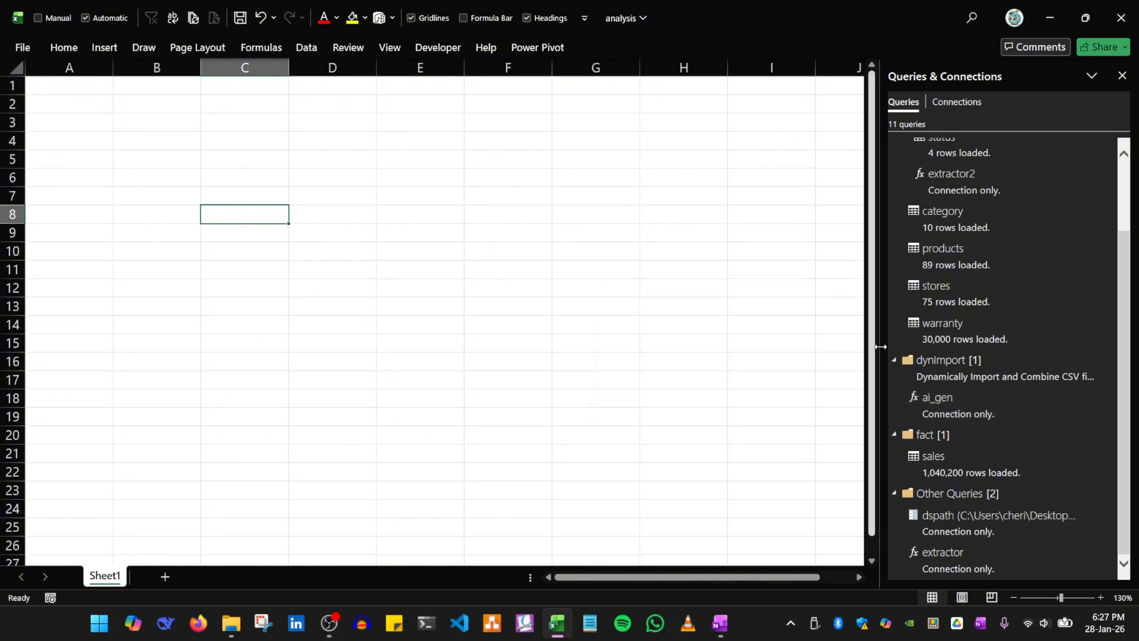
pyautogui.scroll(3, 892, 298)
pyautogui.click(899, 170)
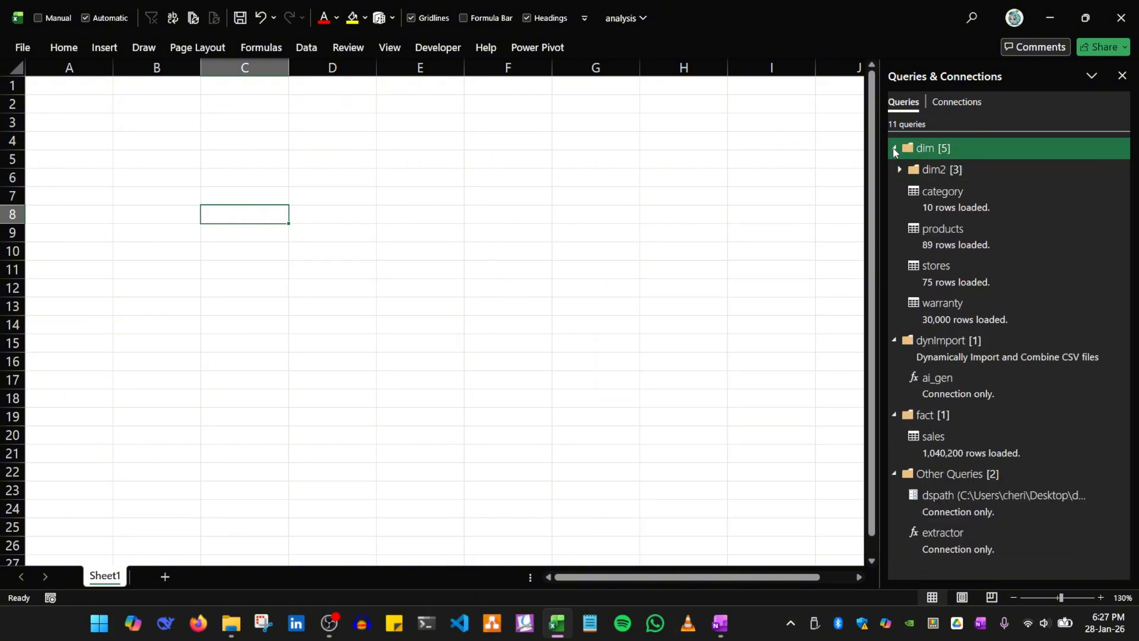
pyautogui.click(894, 148)
pyautogui.click(1121, 76)
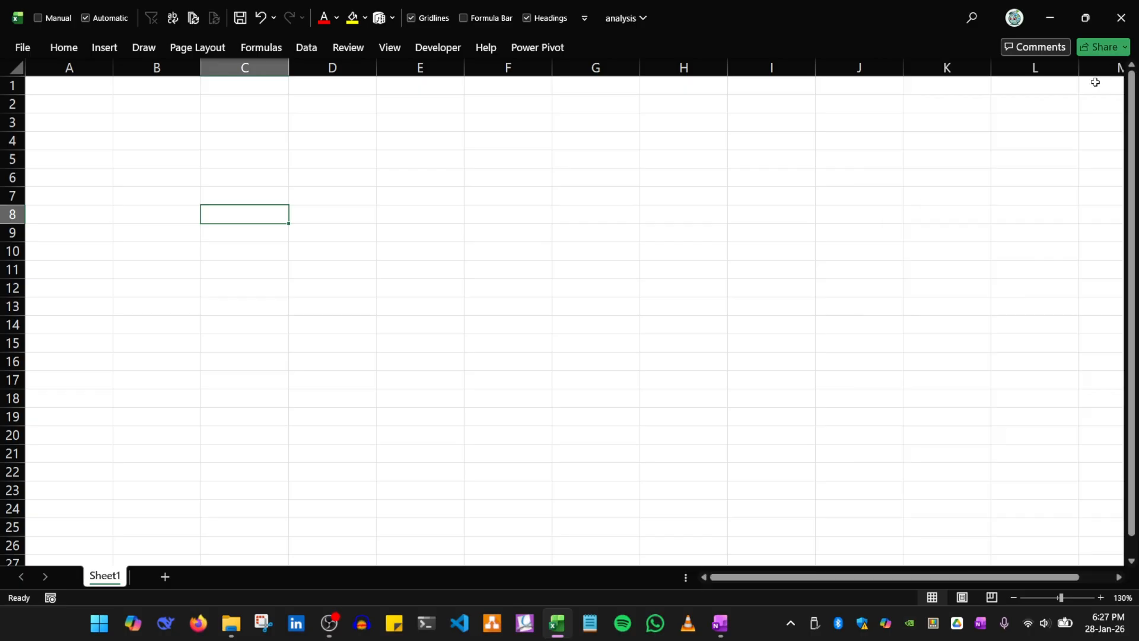
# Open the Power Pivot data model and permanently delete the Calendar table
pyautogui.click(534, 49)
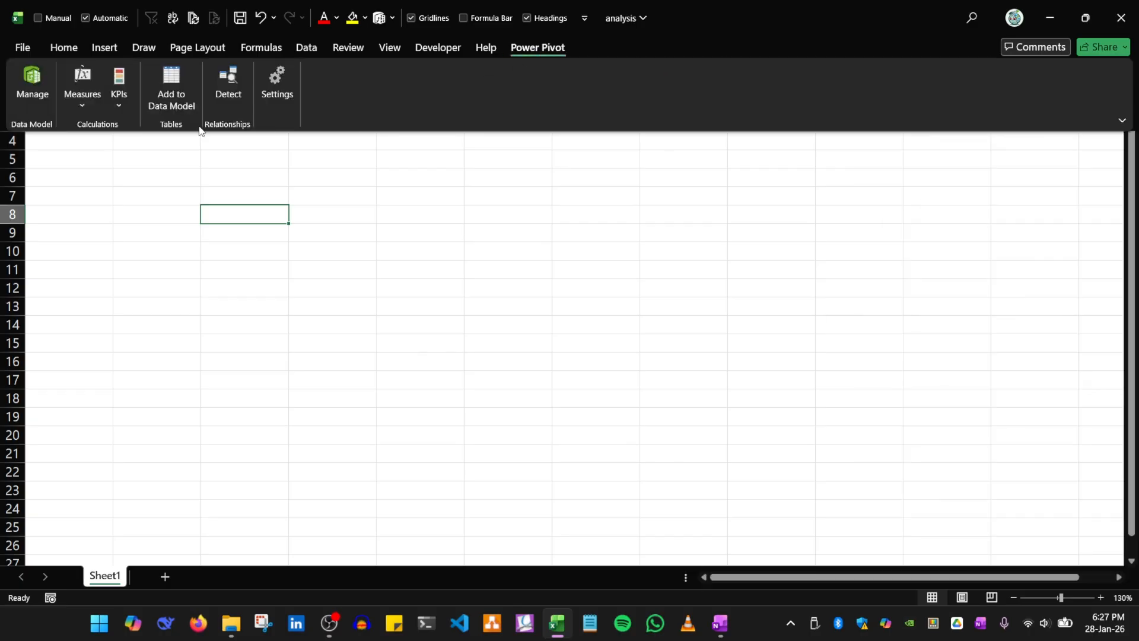
pyautogui.click(26, 90)
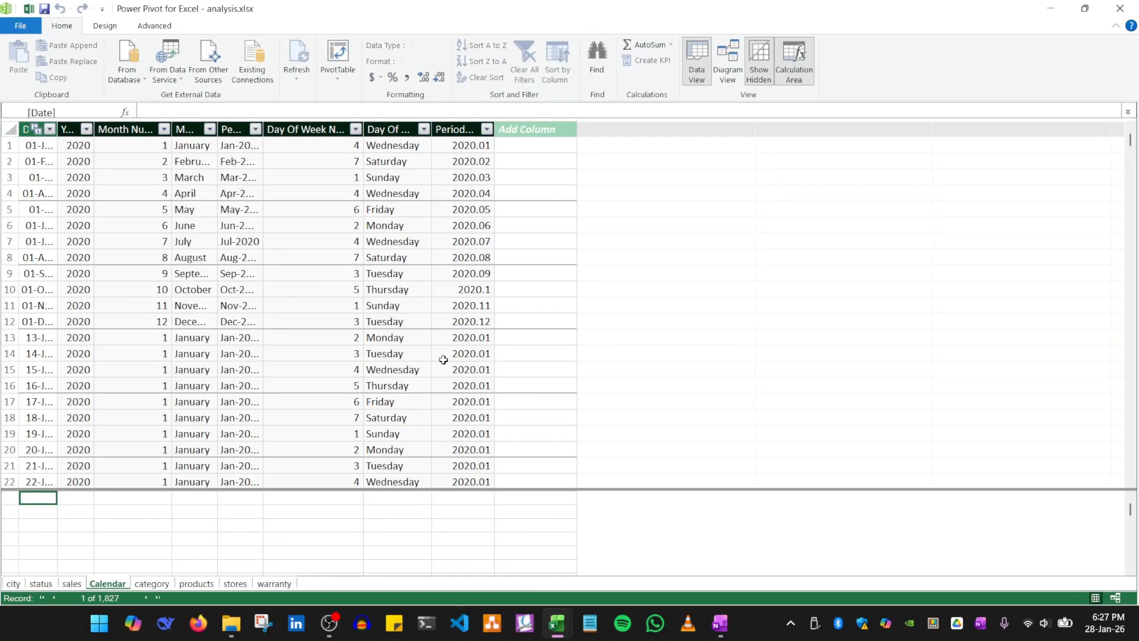
pyautogui.rightClick(108, 582)
pyautogui.click(137, 507)
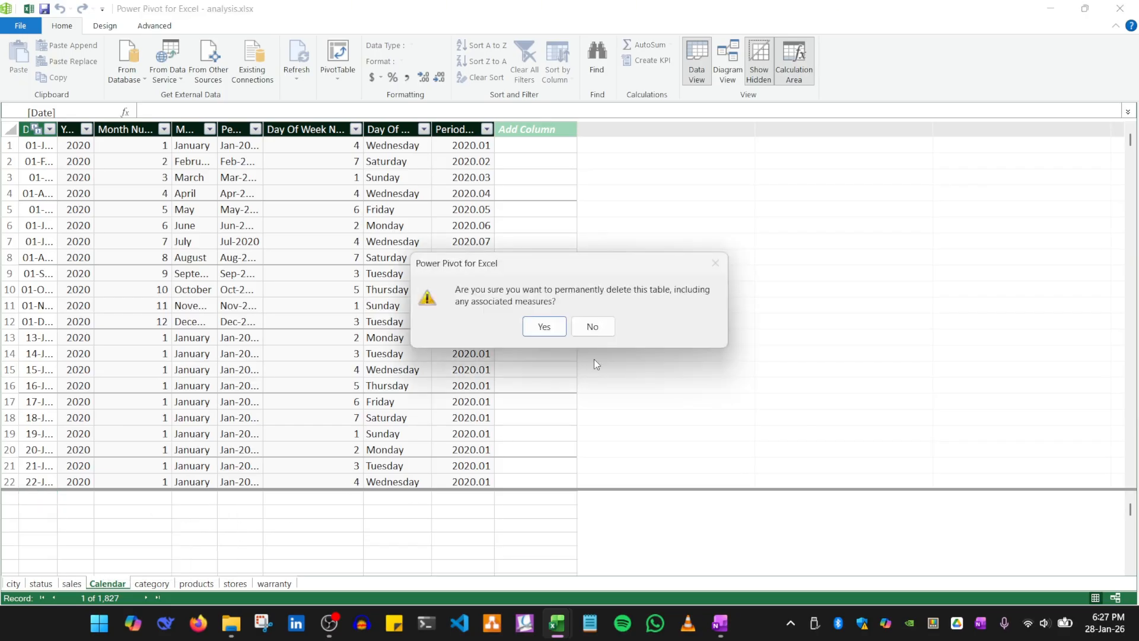
pyautogui.click(542, 326)
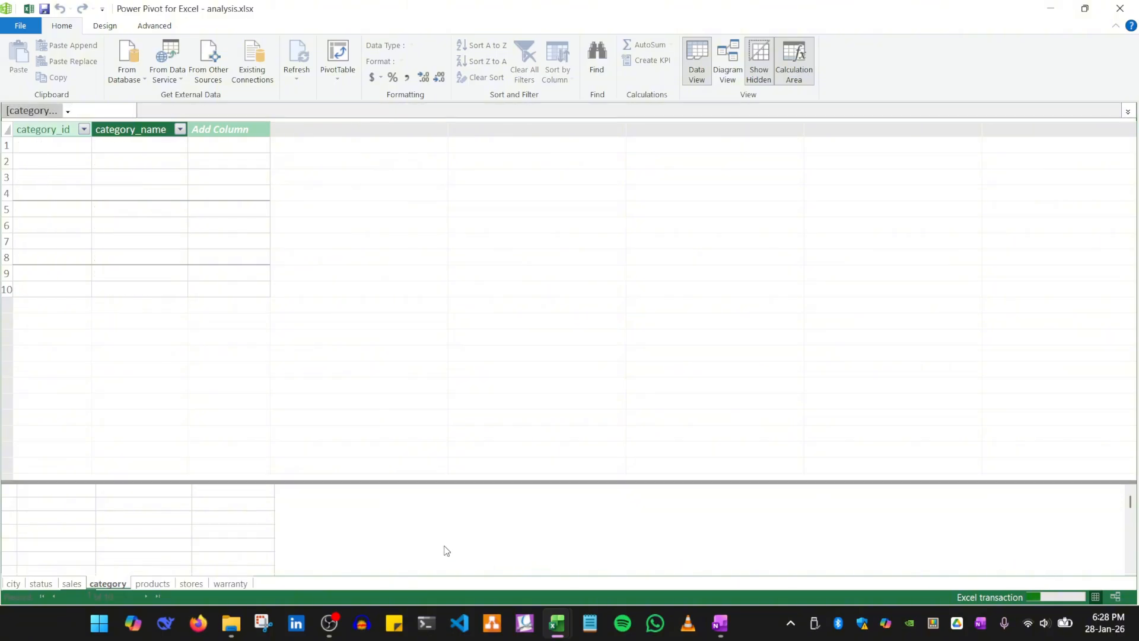
# Enlarge the calculation area below the table data and show the data model in Diagram View
pyautogui.moveTo(416, 490); pyautogui.dragTo(428, 402)
pyautogui.click(296, 451)
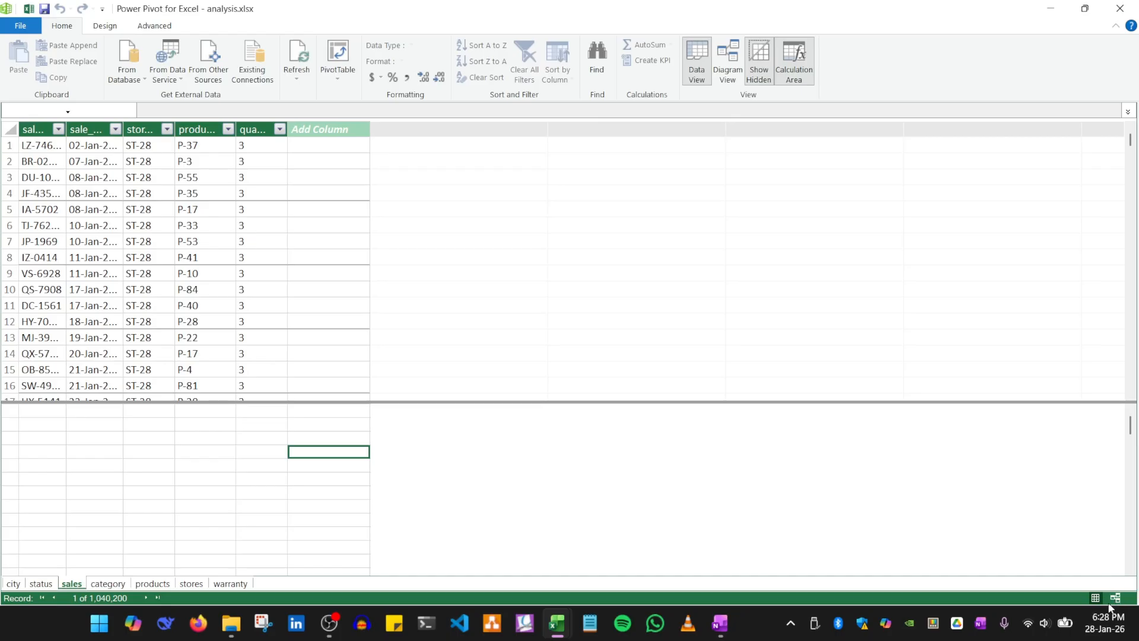
pyautogui.click(1114, 598)
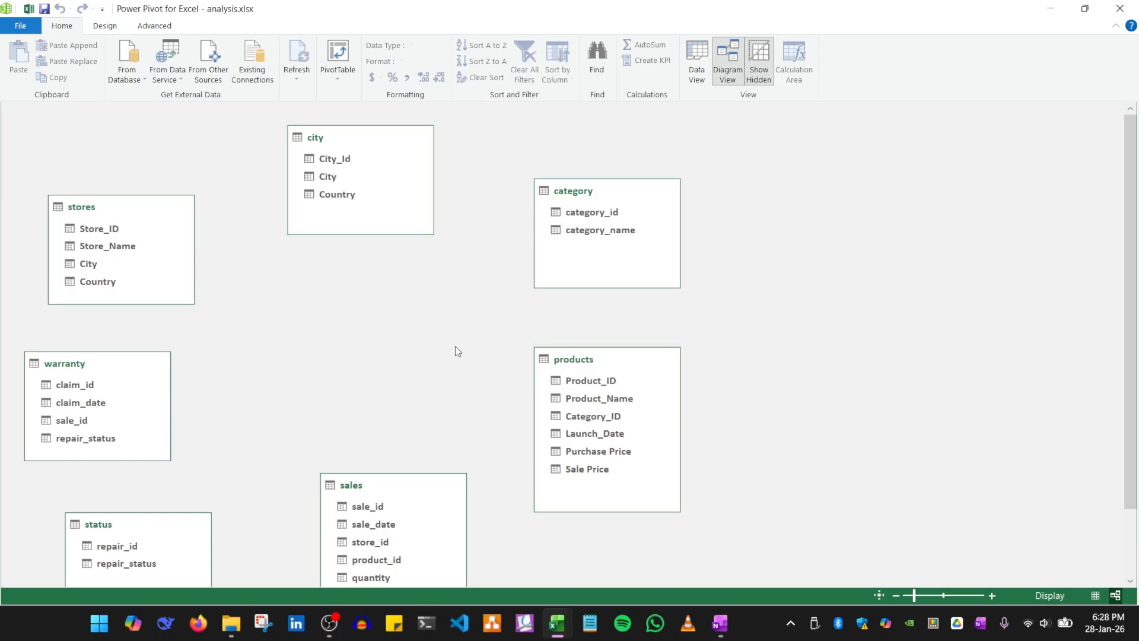
# Rearrange the status, warranty, stores, sales, city and products tables so that all of them fit in the diagram
pyautogui.scroll(-2, 457, 350)
pyautogui.scroll(2, 374, 326)
pyautogui.moveTo(157, 527); pyautogui.dragTo(190, 491)
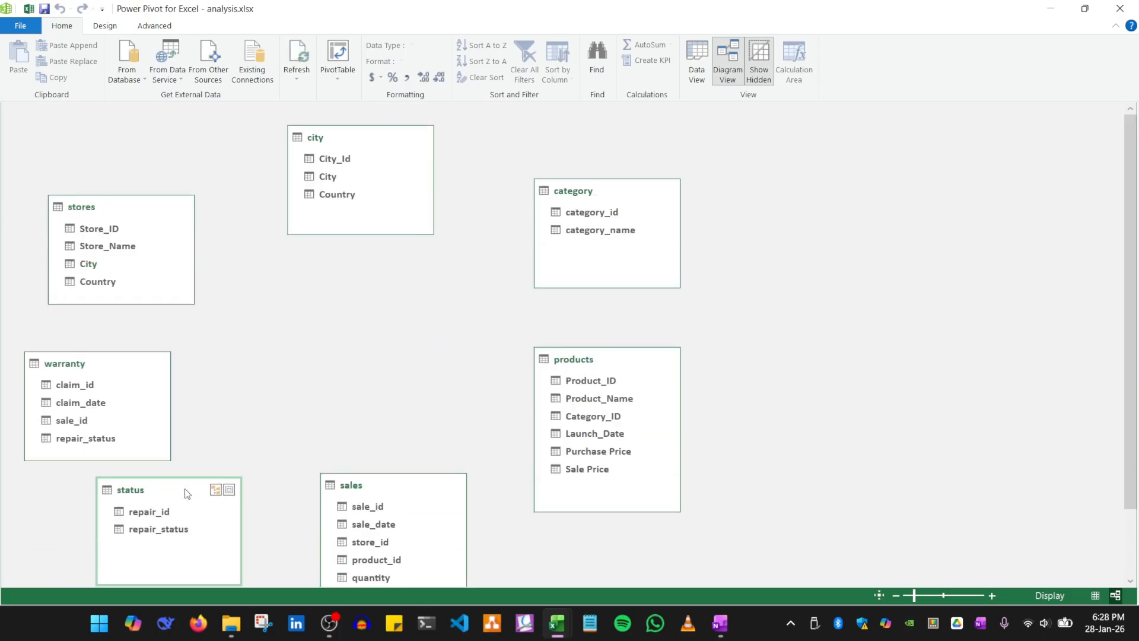
pyautogui.moveTo(98, 365); pyautogui.dragTo(160, 322)
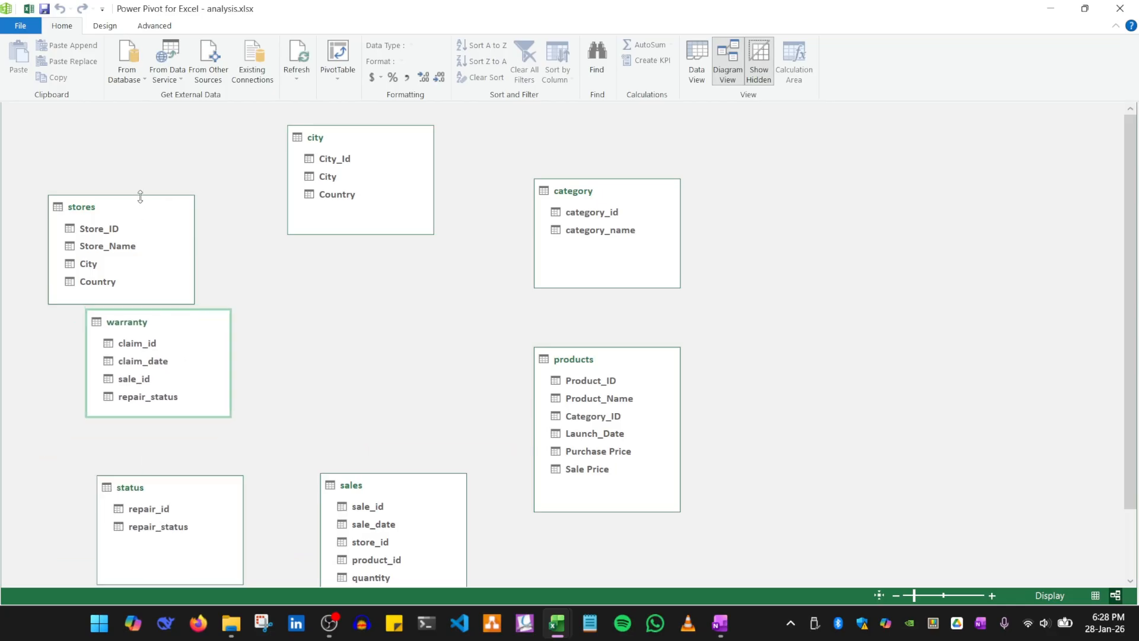
pyautogui.moveTo(135, 207); pyautogui.dragTo(170, 176)
pyautogui.moveTo(189, 488); pyautogui.dragTo(209, 462)
pyautogui.moveTo(406, 489); pyautogui.dragTo(424, 426)
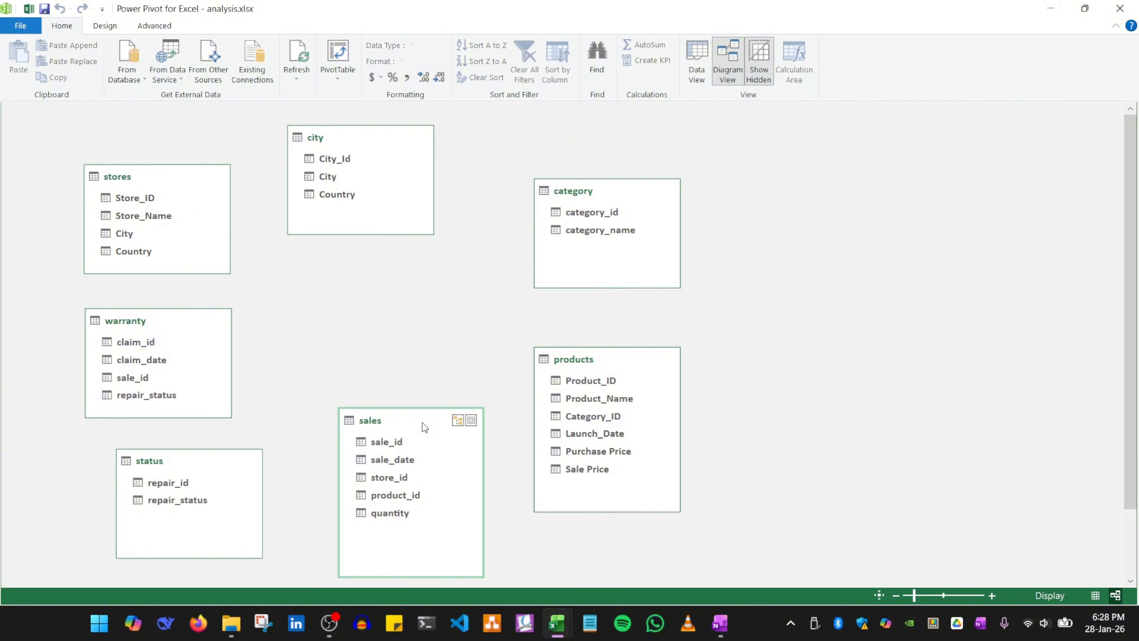
pyautogui.moveTo(387, 143); pyautogui.dragTo(416, 146)
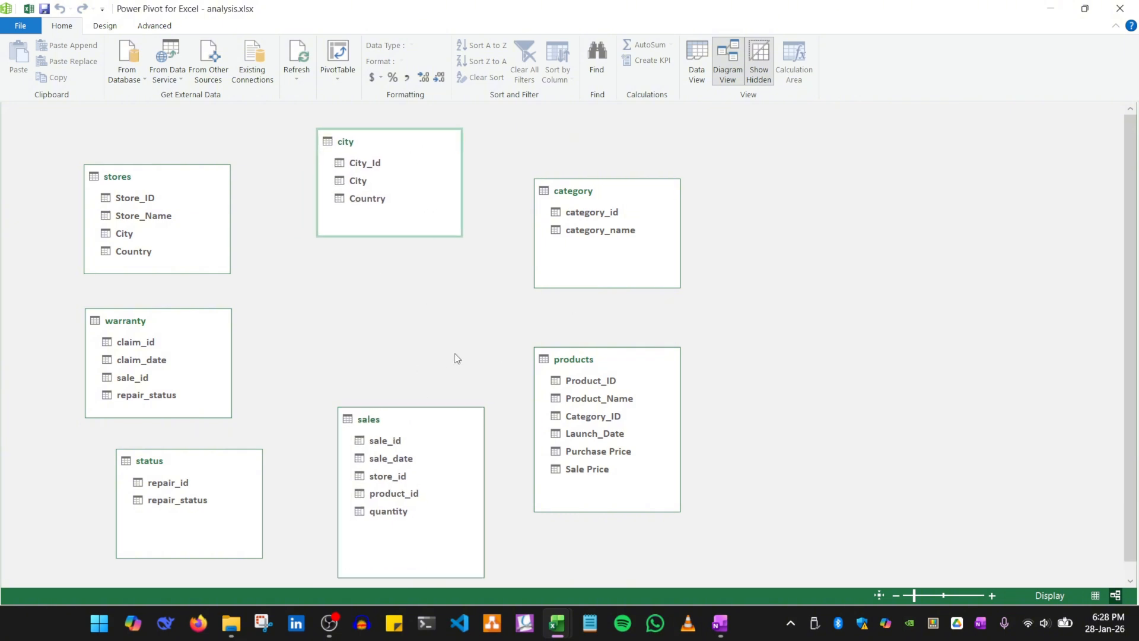
pyautogui.moveTo(615, 368); pyautogui.dragTo(608, 363)
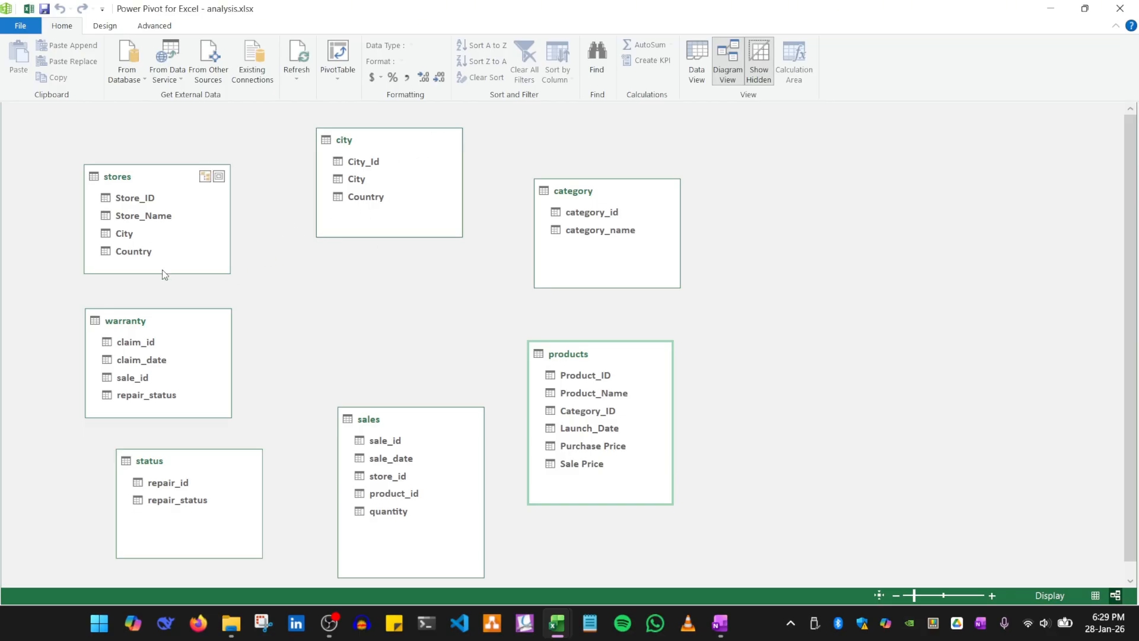
# Create a relationship from the City column of the stores table to the City column of the city table
pyautogui.click(181, 244)
pyautogui.click(404, 179)
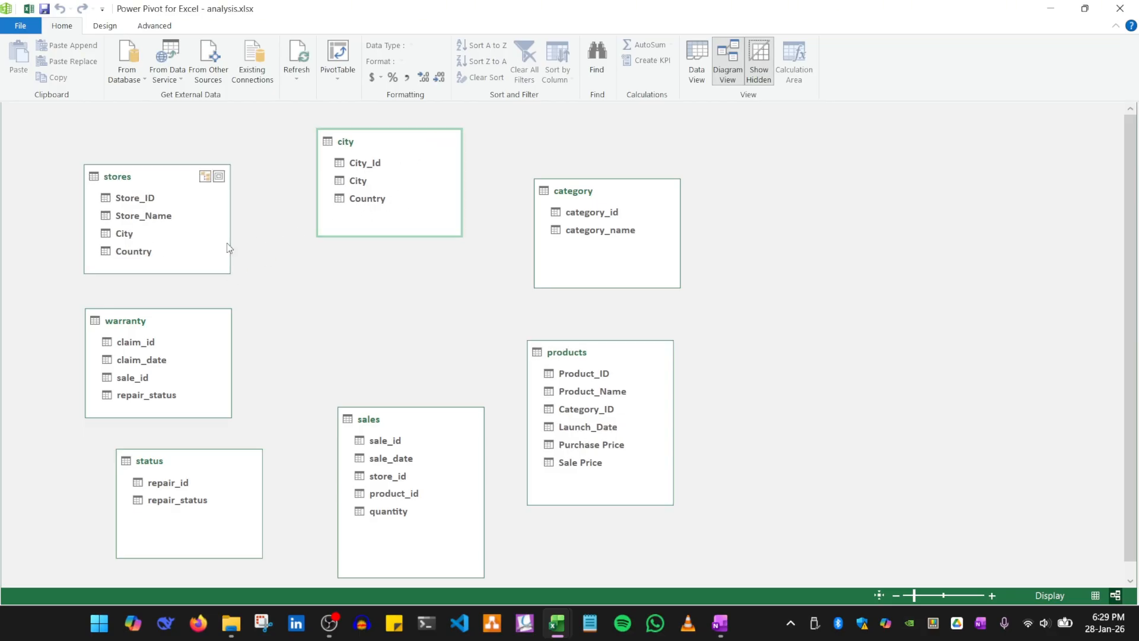
pyautogui.click(128, 176)
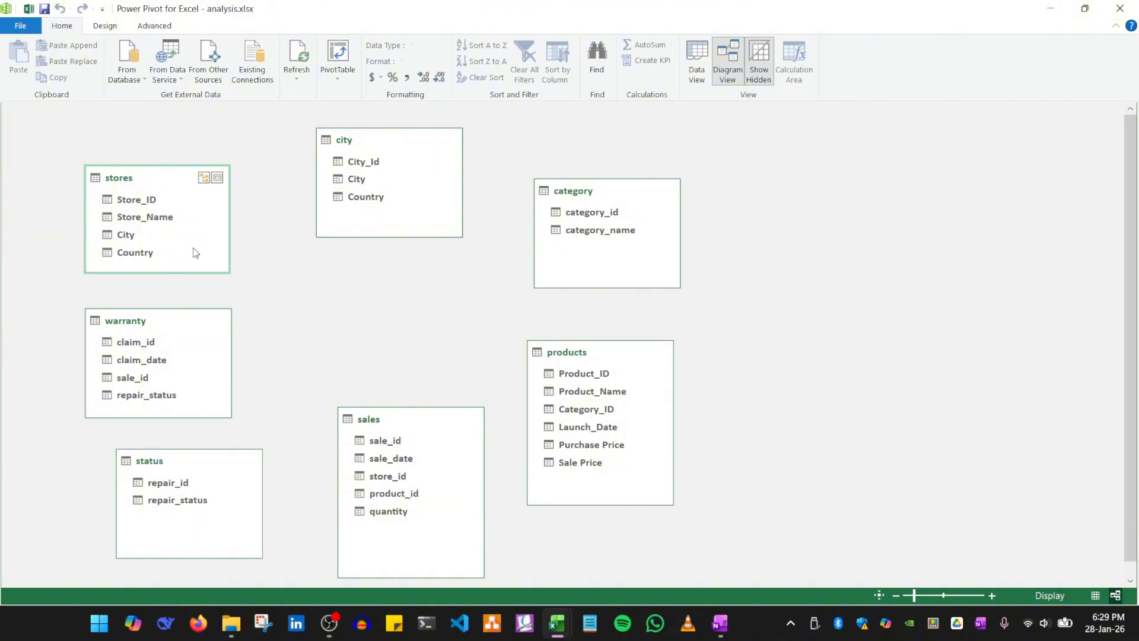
pyautogui.click(125, 237)
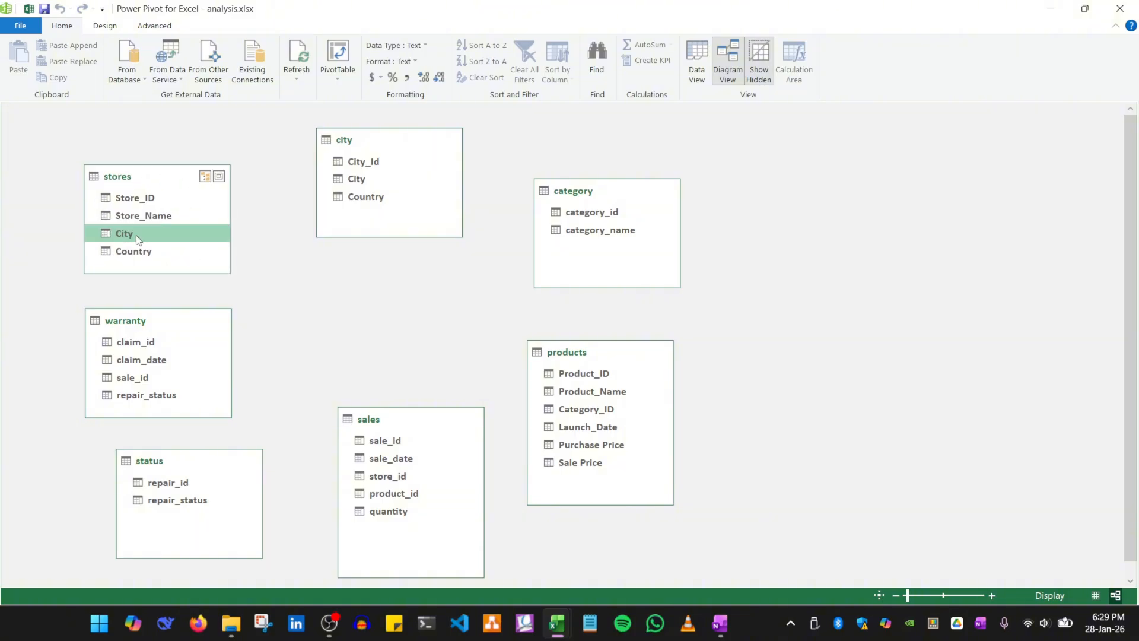
pyautogui.click(359, 183)
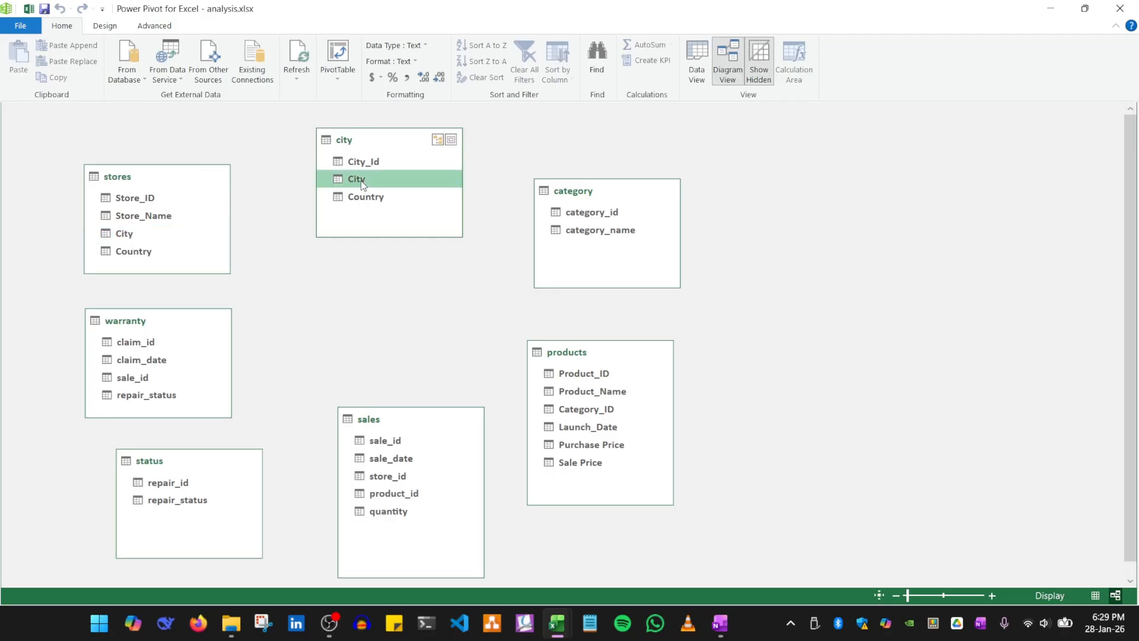
pyautogui.click(363, 143)
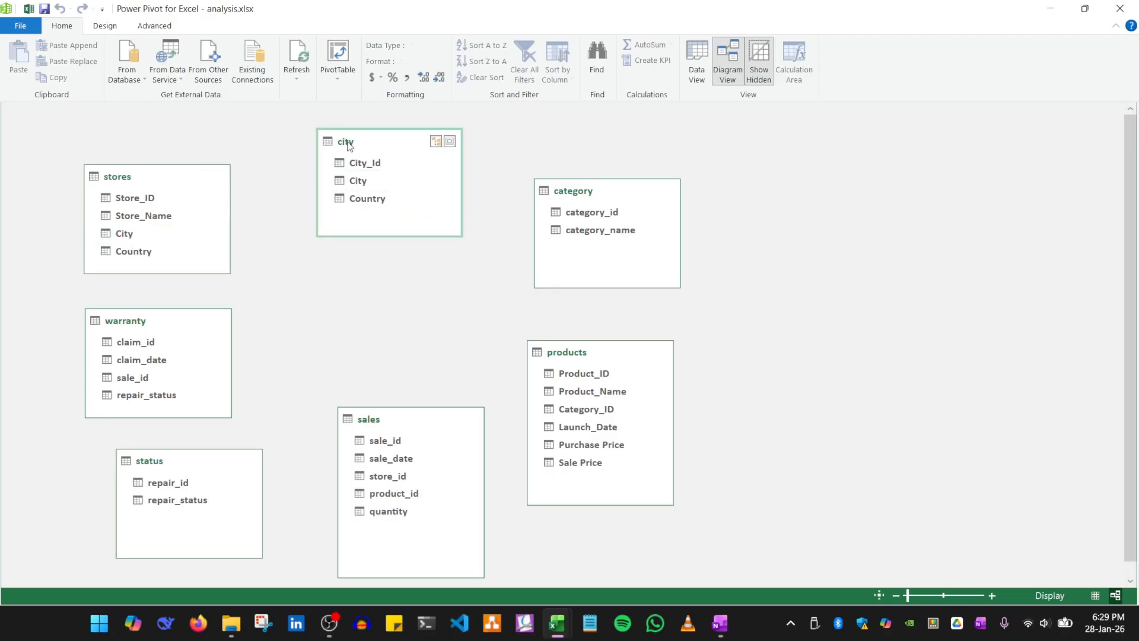
pyautogui.moveTo(359, 140); pyautogui.dragTo(353, 139)
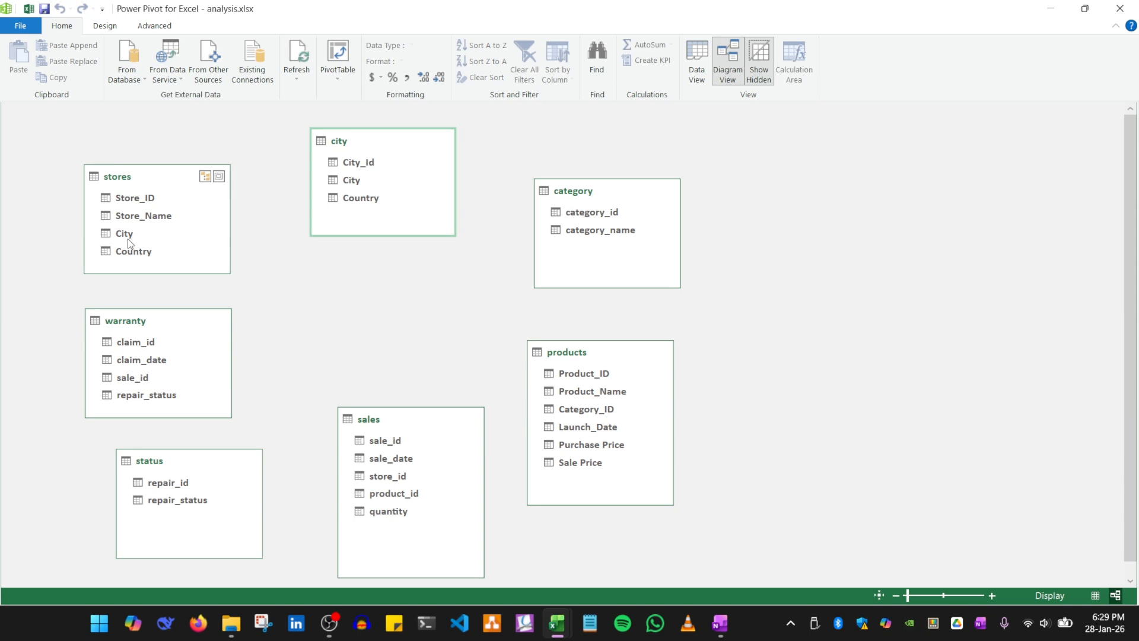
pyautogui.moveTo(128, 237); pyautogui.dragTo(356, 185)
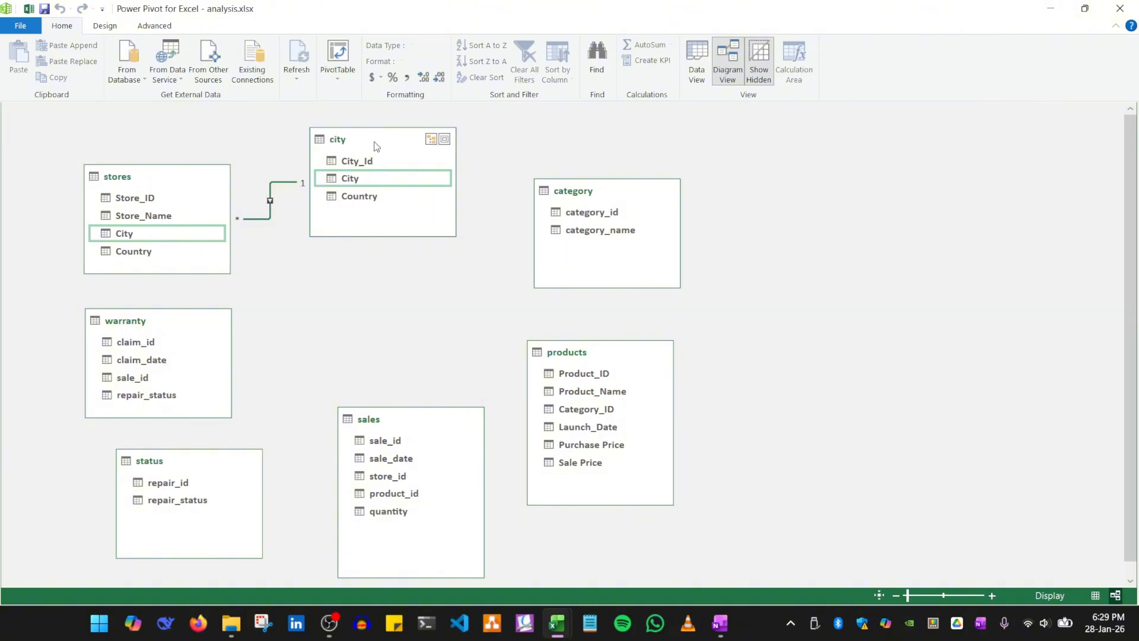
# Move the sales table slightly upward and relate its store_id column to Store_ID in the stores table
pyautogui.click(168, 187)
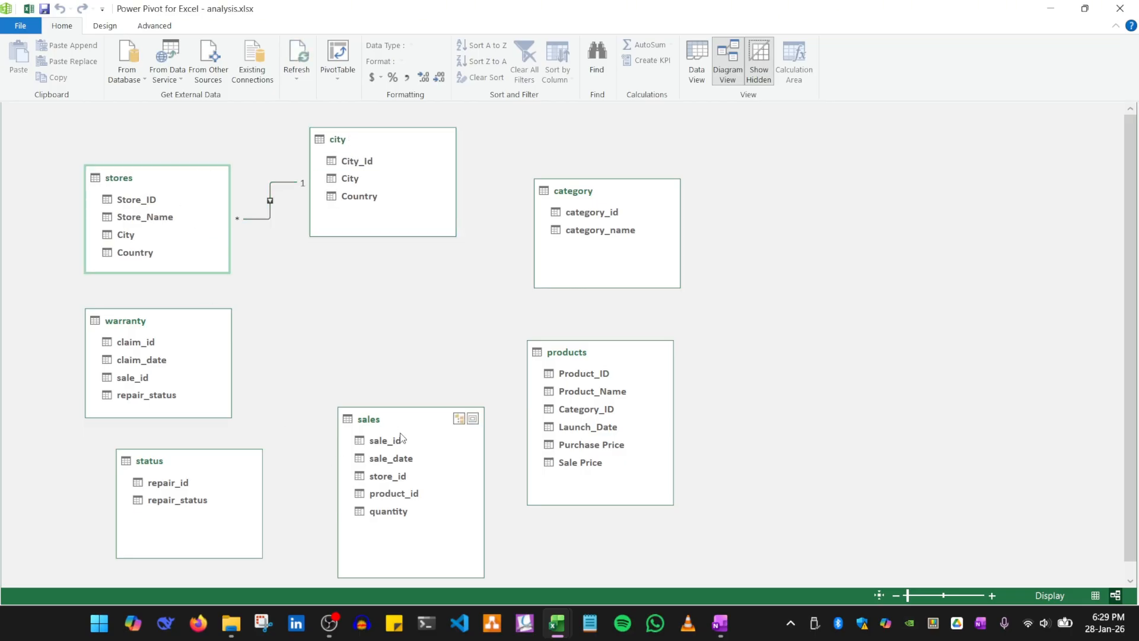
pyautogui.moveTo(399, 420); pyautogui.dragTo(388, 401)
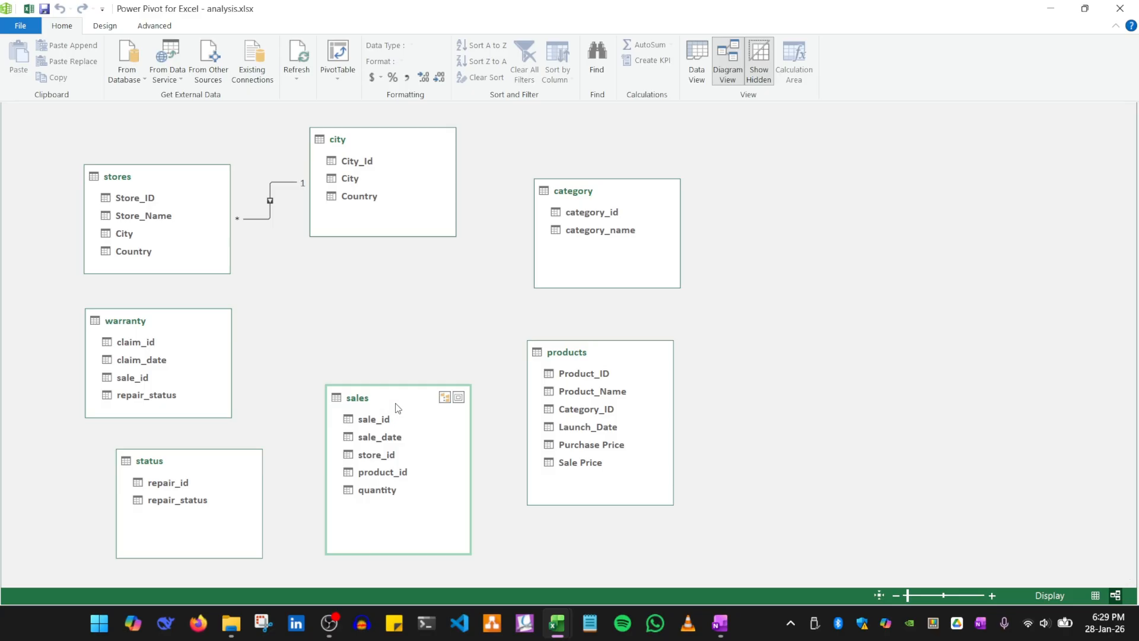
pyautogui.click(139, 183)
pyautogui.moveTo(393, 401); pyautogui.dragTo(394, 403)
pyautogui.click(371, 459)
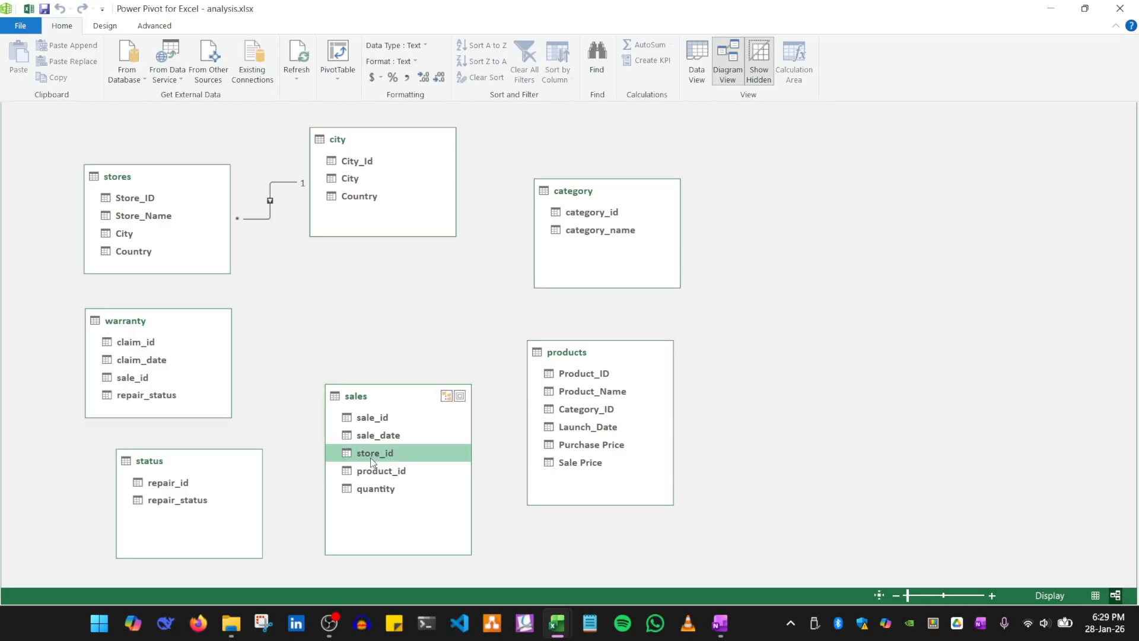
pyautogui.moveTo(372, 457); pyautogui.dragTo(144, 205)
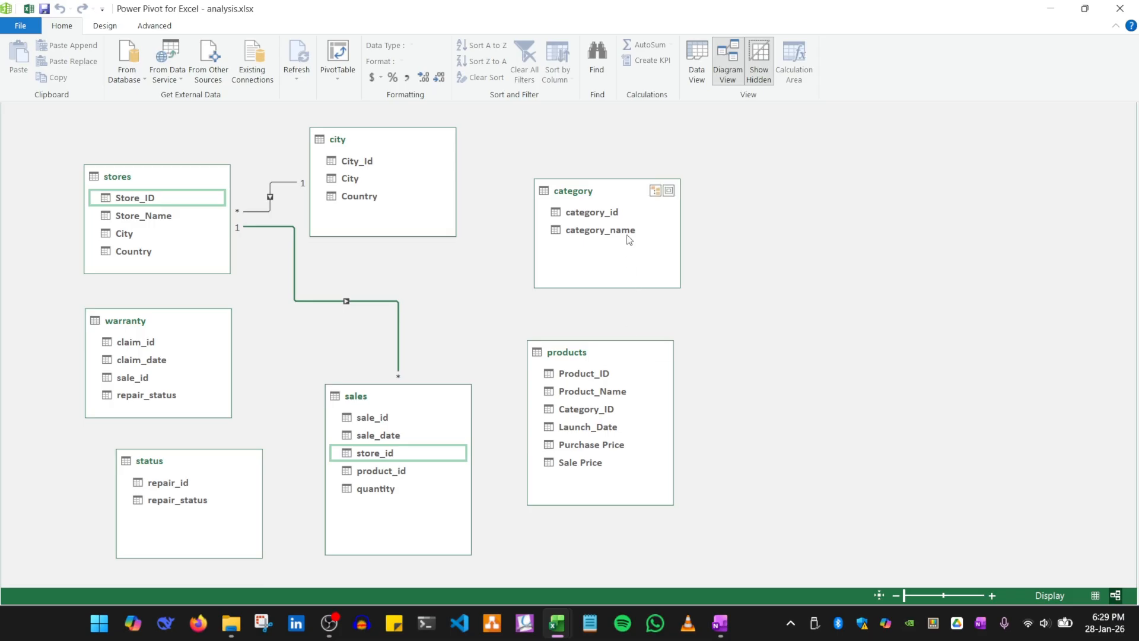
# Create a relationship from Category_ID in the products table to category_id in the category table
pyautogui.click(632, 254)
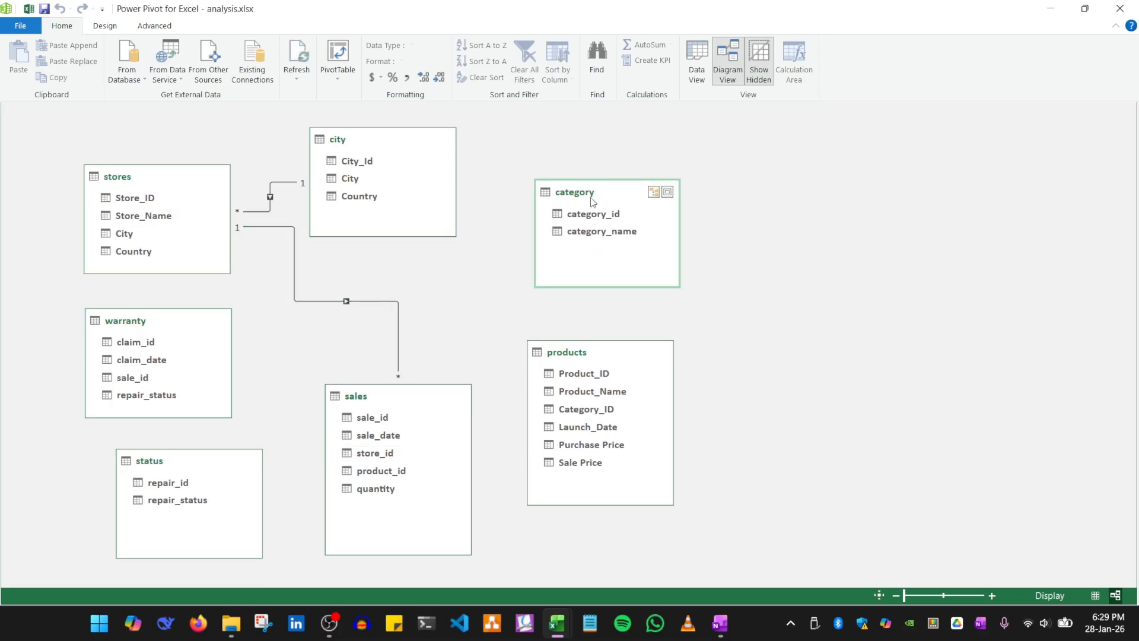
pyautogui.click(625, 361)
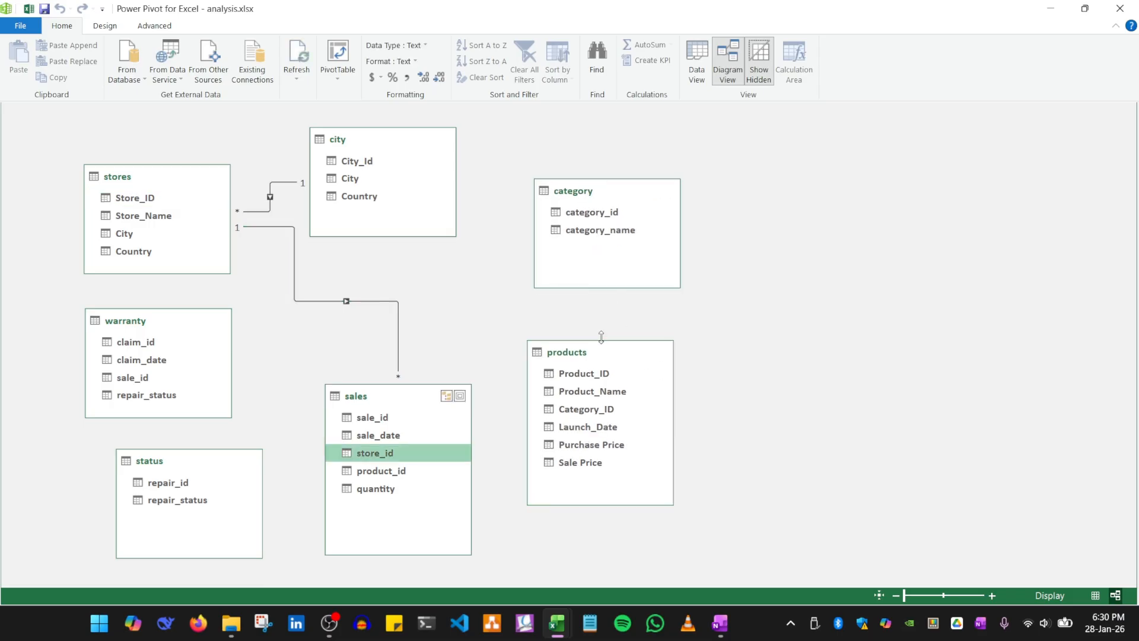
pyautogui.click(581, 417)
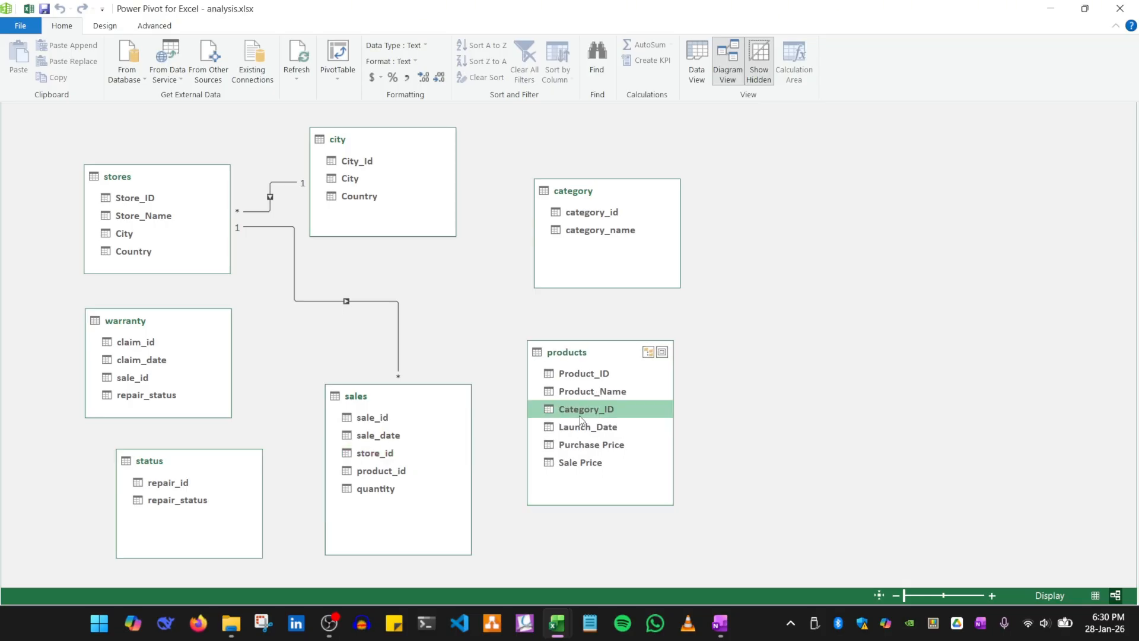
pyautogui.moveTo(580, 419); pyautogui.dragTo(598, 221)
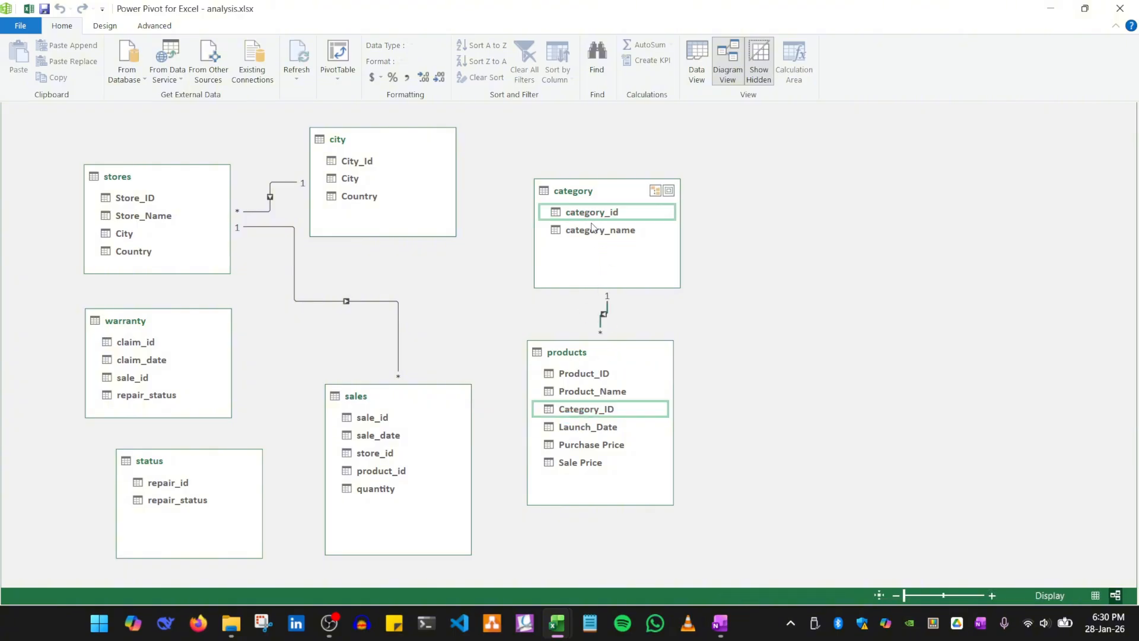
# Reposition the products table a little lower beneath the category table, leaving more room beside the sales table
pyautogui.click(577, 186)
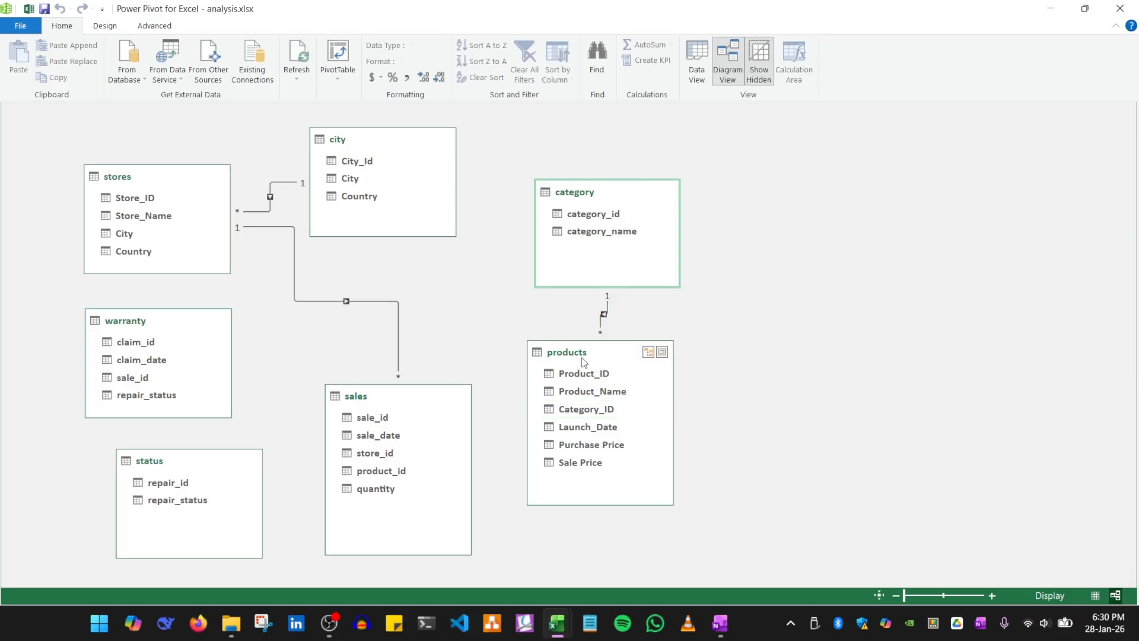
pyautogui.moveTo(585, 351); pyautogui.dragTo(565, 367)
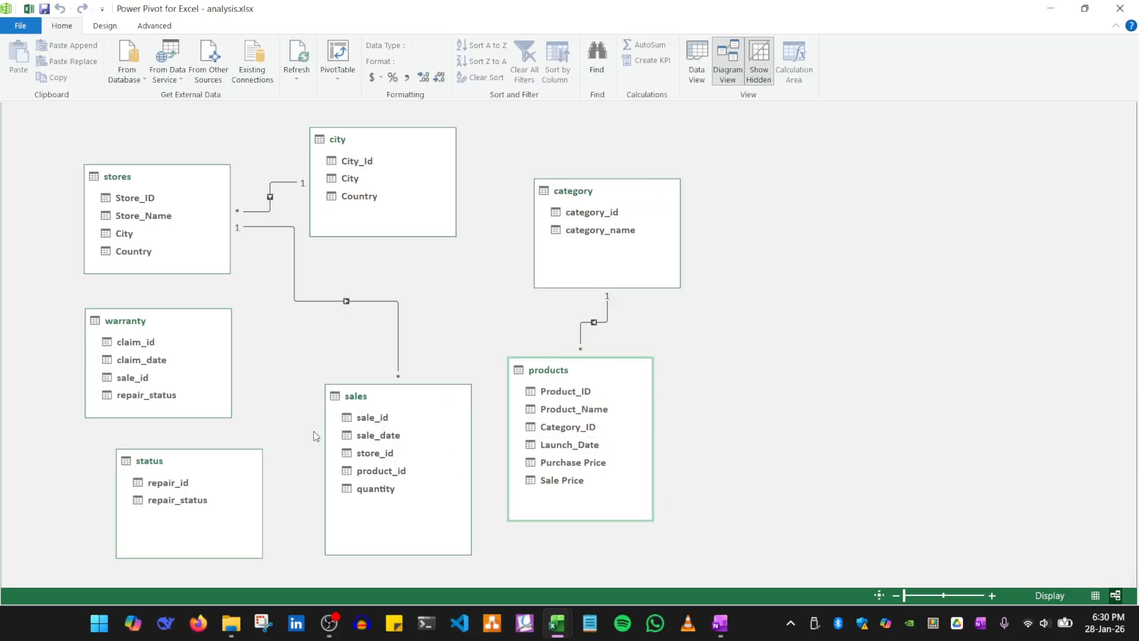
pyautogui.moveTo(574, 372); pyautogui.dragTo(607, 376)
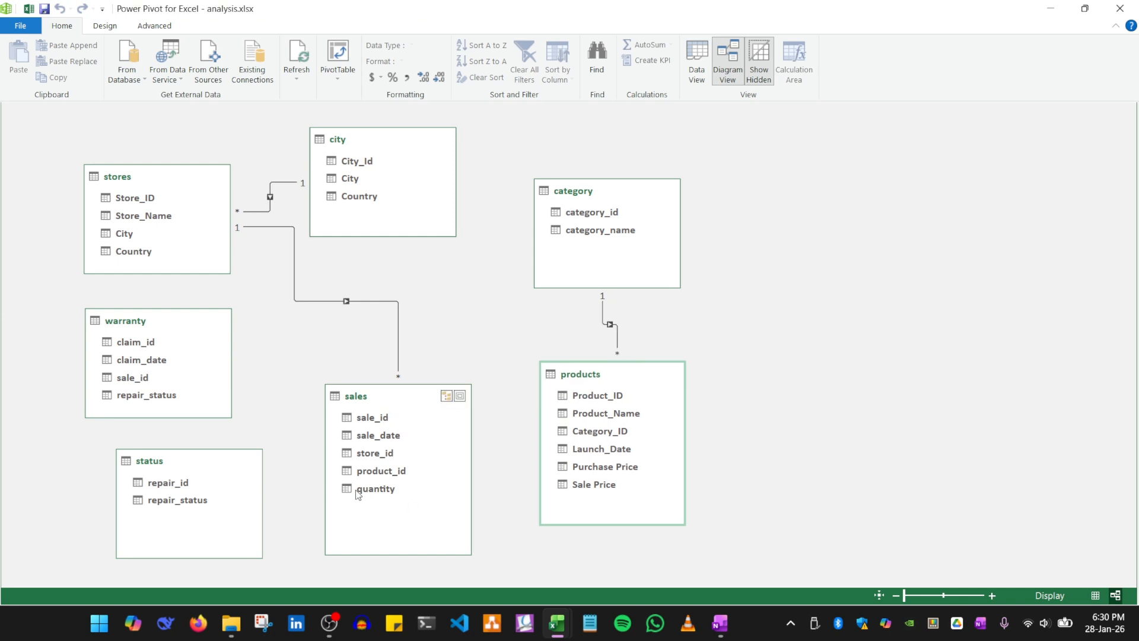
# Create a relationship from product_id in the sales table to Product_ID in the products table
pyautogui.click(368, 395)
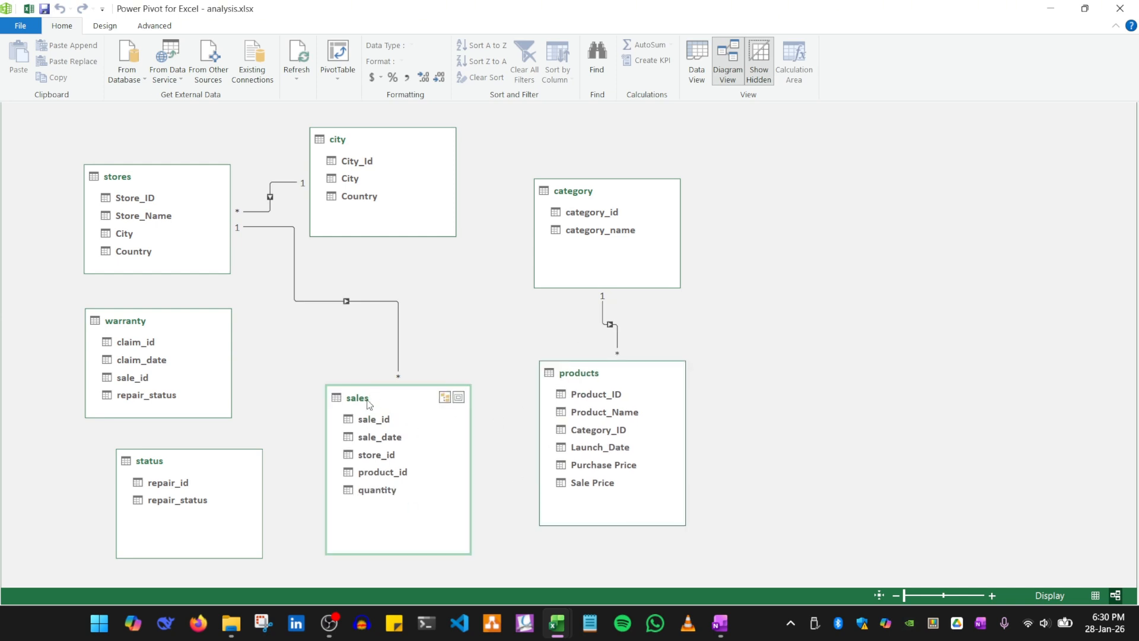
pyautogui.click(375, 473)
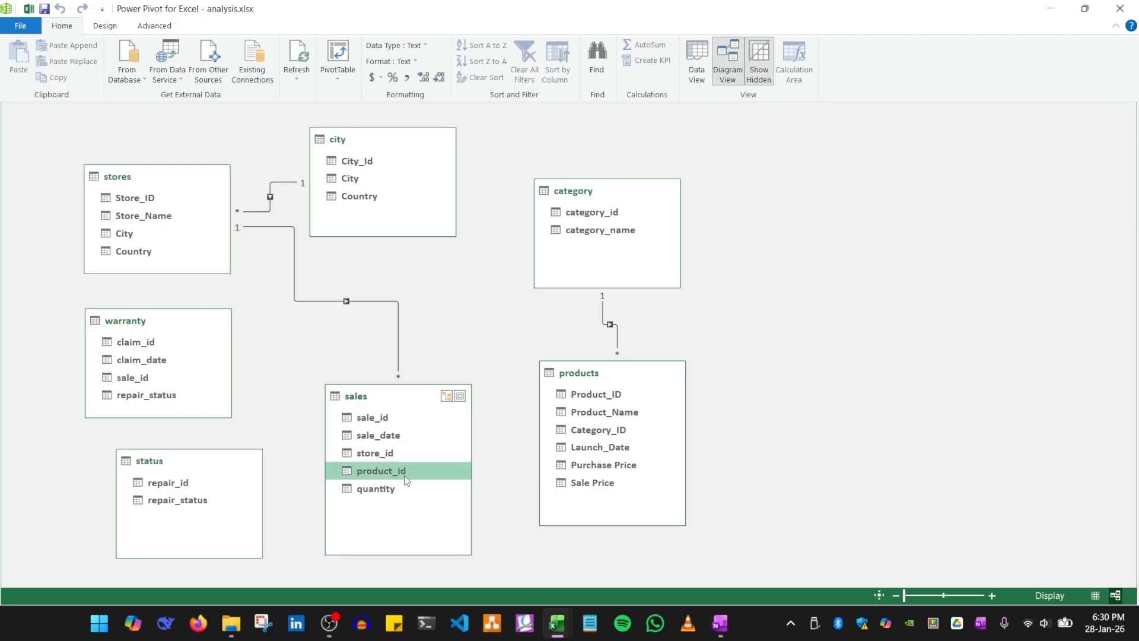
pyautogui.moveTo(378, 475); pyautogui.dragTo(584, 397)
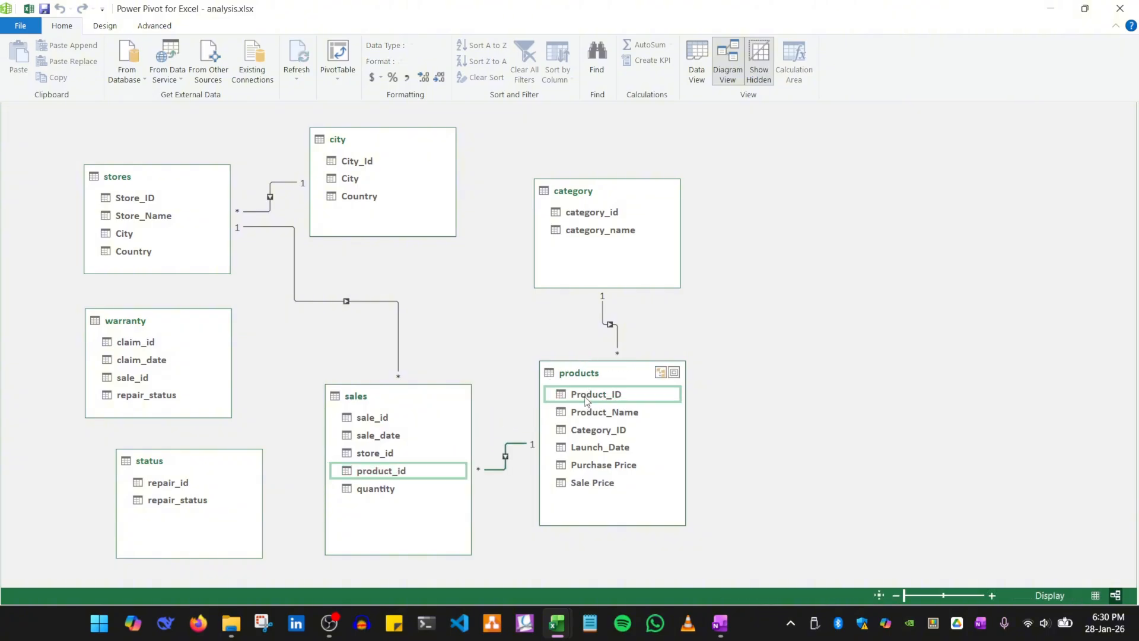
# Create a relationship from repair_status in the status table to repair_status in the warranty table
pyautogui.click(161, 461)
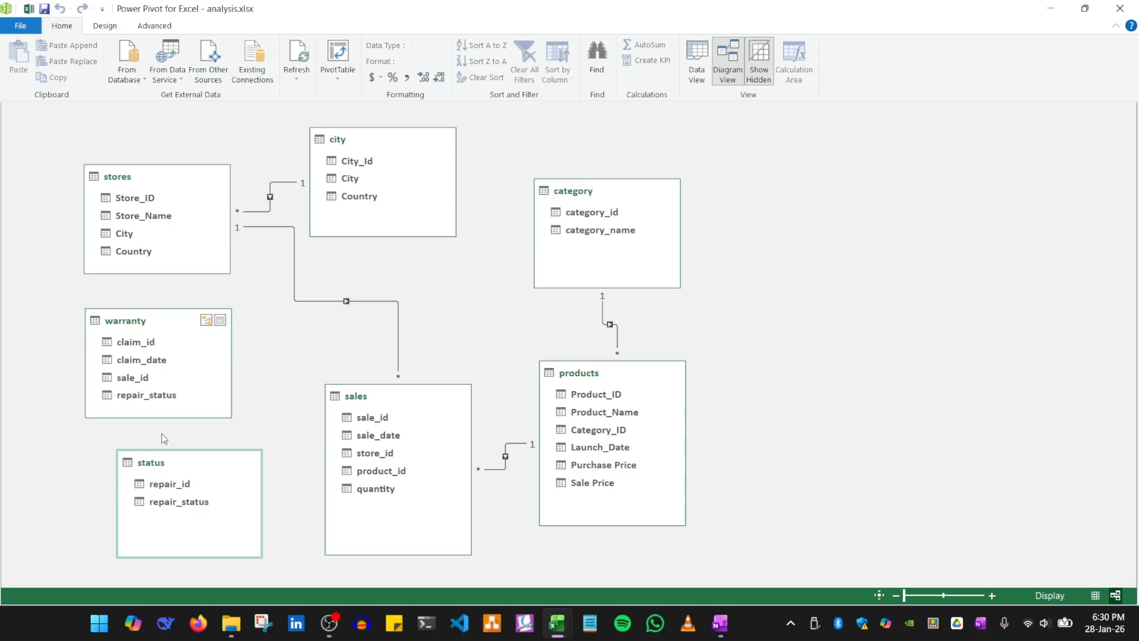
pyautogui.click(137, 396)
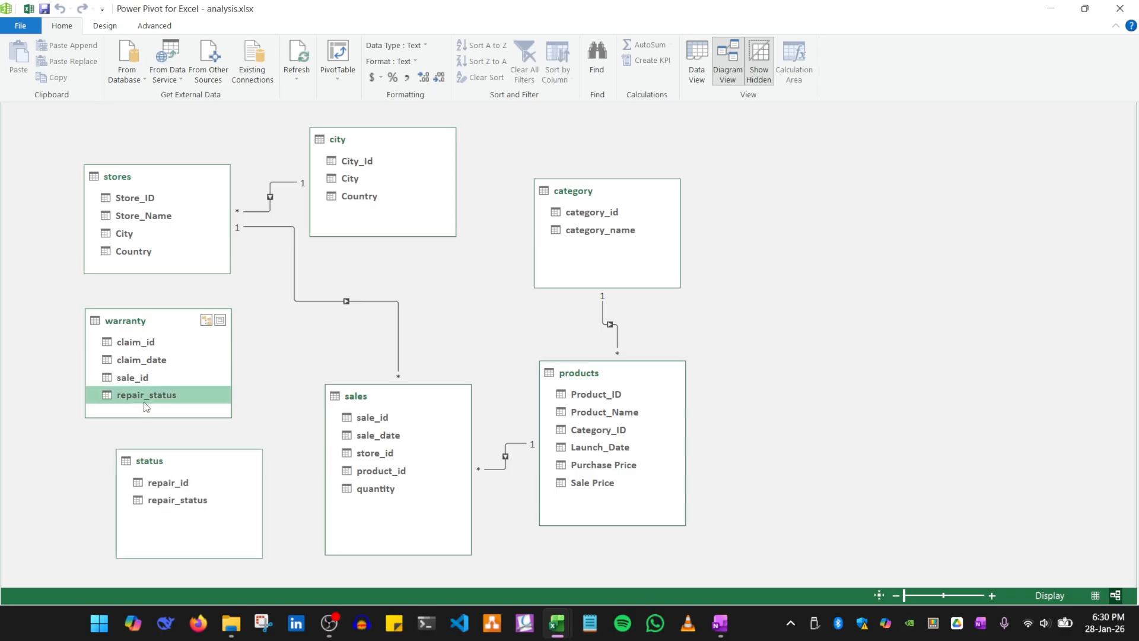
pyautogui.click(174, 502)
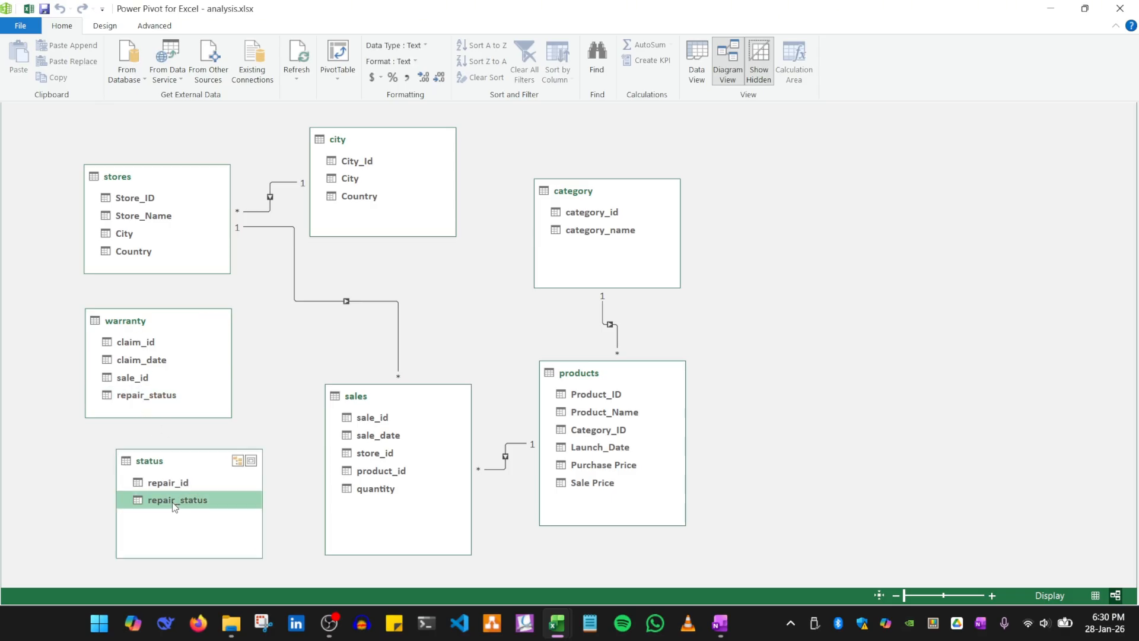
pyautogui.moveTo(177, 503); pyautogui.dragTo(160, 396)
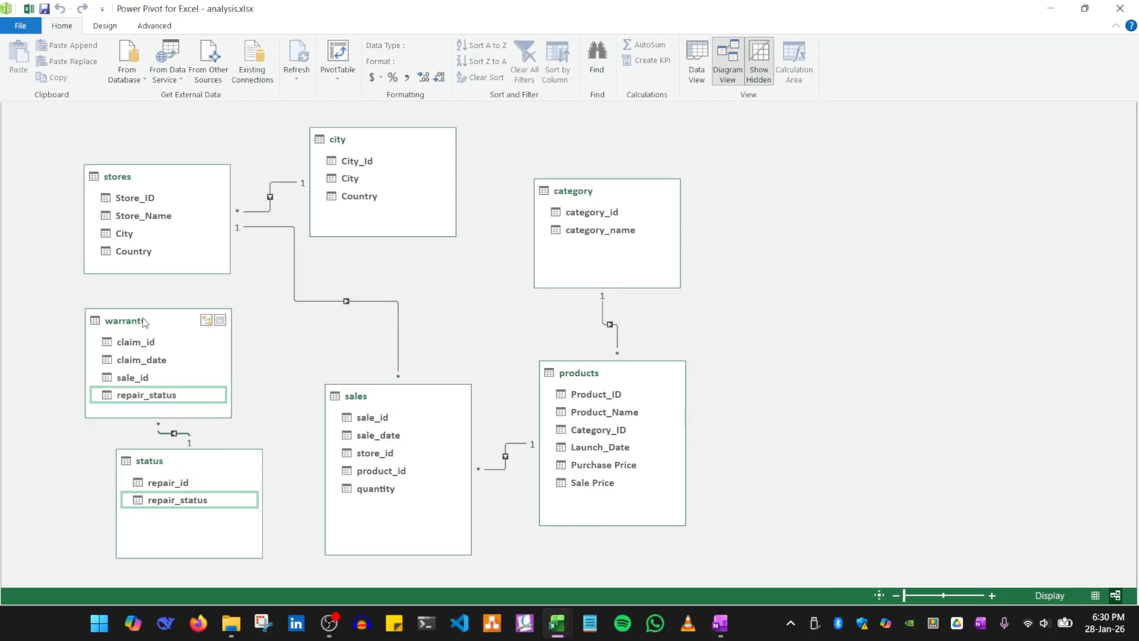
# Move the warranty table slightly upward and relate its sale_id column to sale_id in the sales table
pyautogui.moveTo(161, 324)
pyautogui.mouseDown()
pyautogui.moveTo(152, 313)
pyautogui.moveTo(163, 316)
pyautogui.mouseUp()
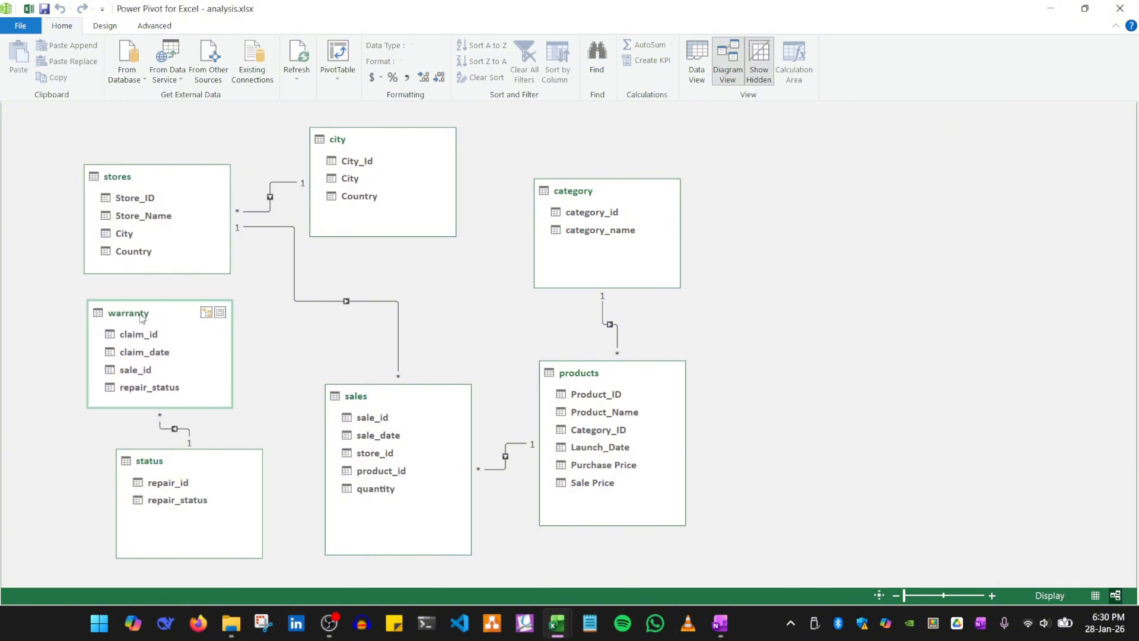
pyautogui.moveTo(384, 404); pyautogui.dragTo(386, 405)
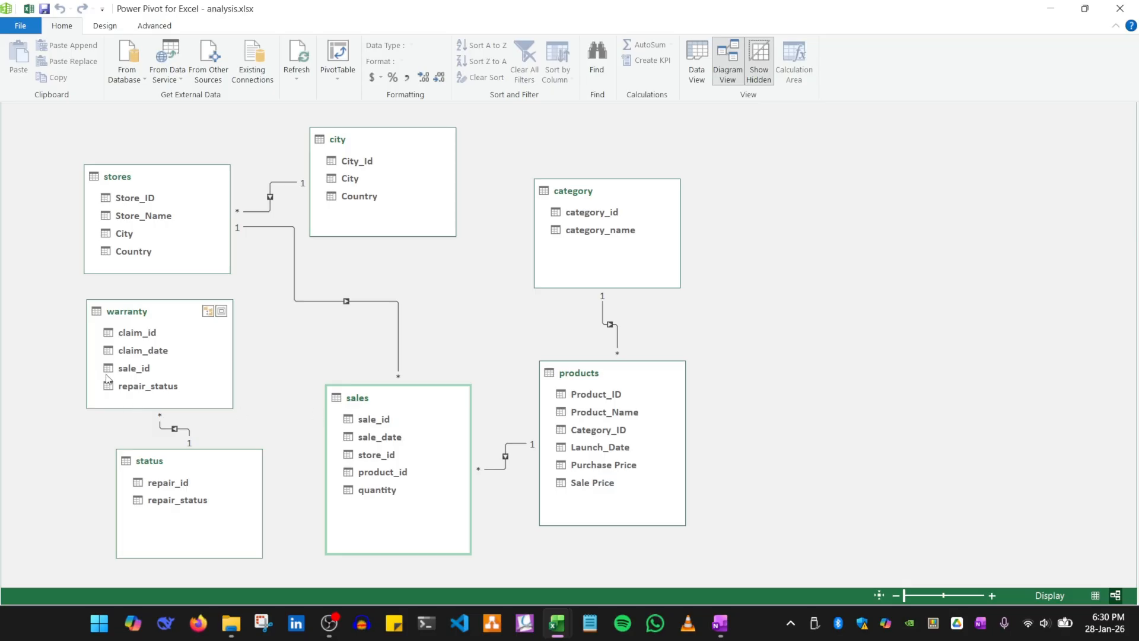
pyautogui.click(133, 369)
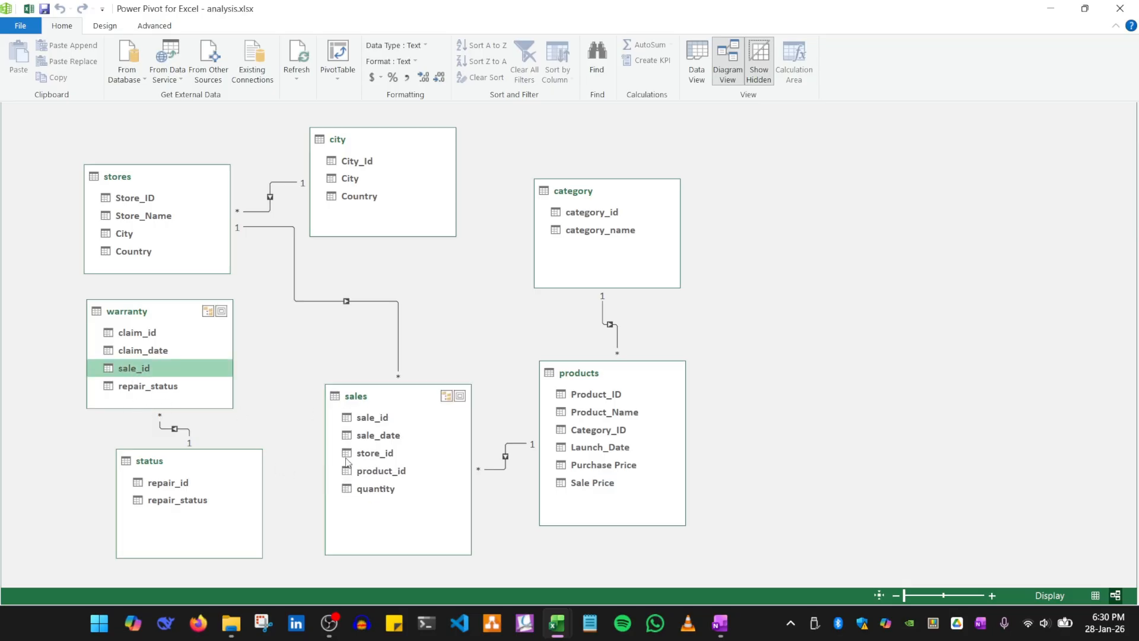
pyautogui.moveTo(117, 373); pyautogui.dragTo(366, 427)
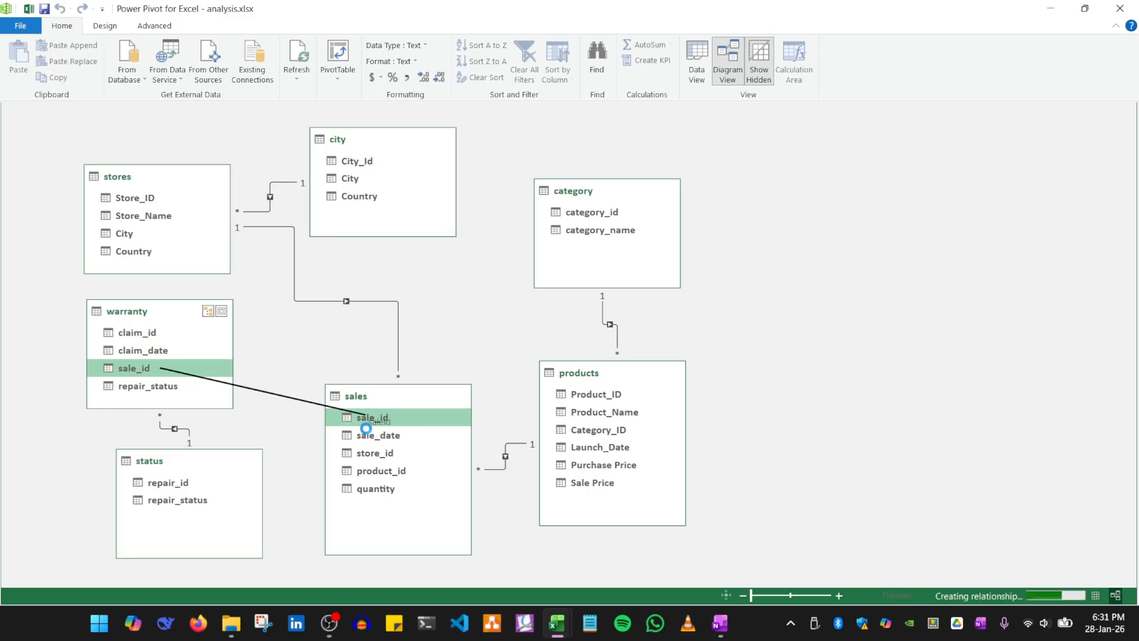
pyautogui.moveTo(366, 427); pyautogui.dragTo(366, 427)
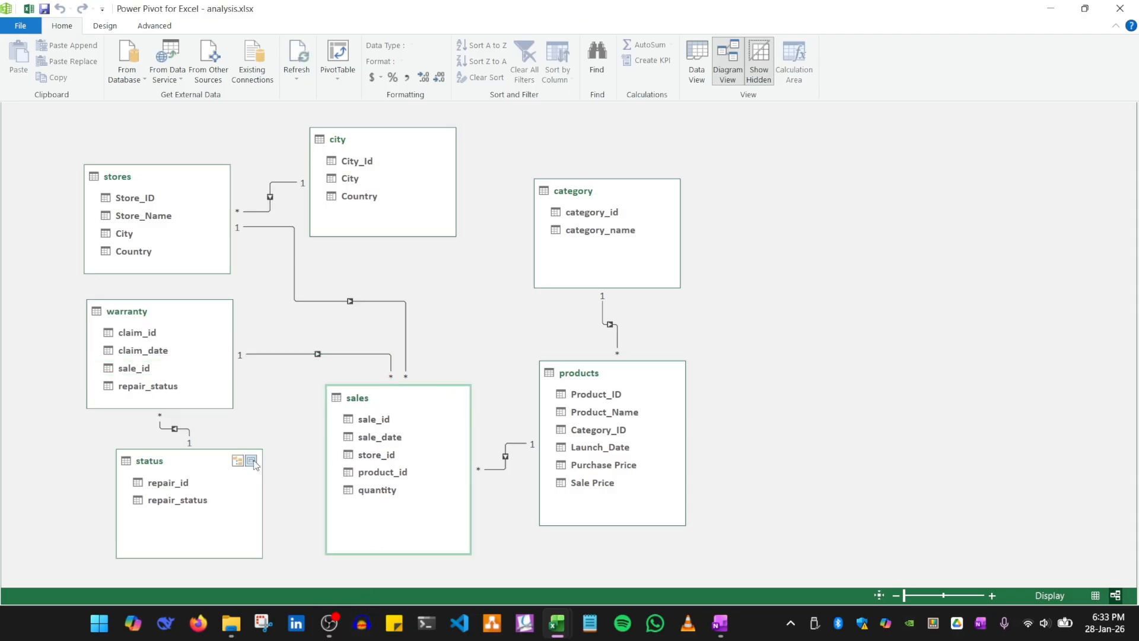
# Check which columns the warranty–sales relationship joins and shift the status table slightly to the right beneath the warranty table
pyautogui.click(241, 356)
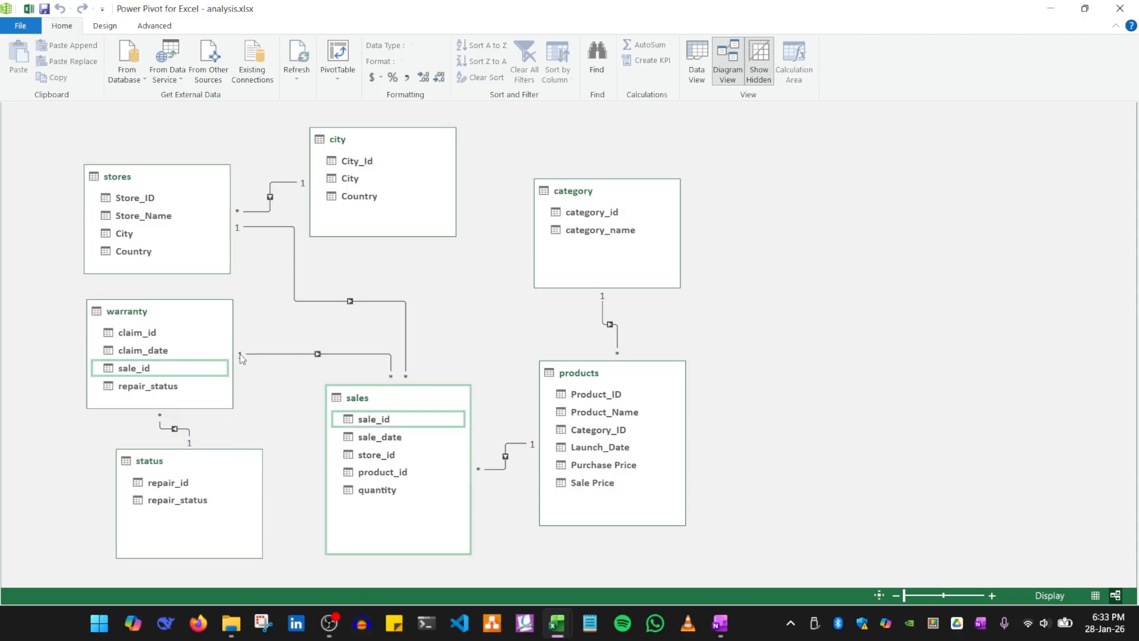
pyautogui.click(213, 452)
pyautogui.moveTo(204, 468); pyautogui.dragTo(223, 468)
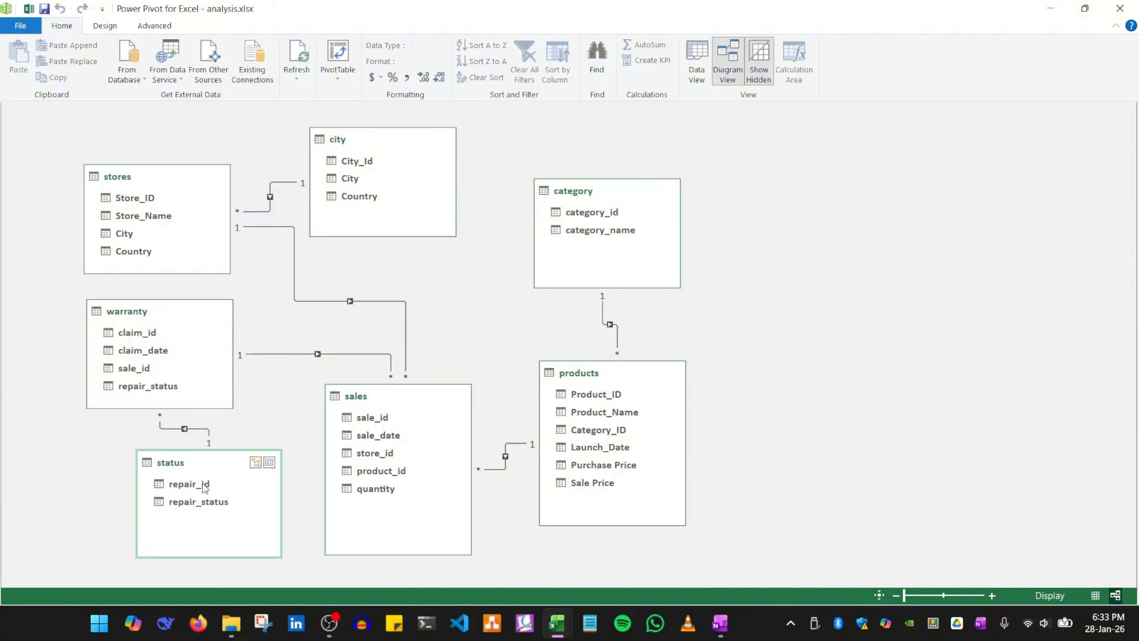
pyautogui.click(358, 140)
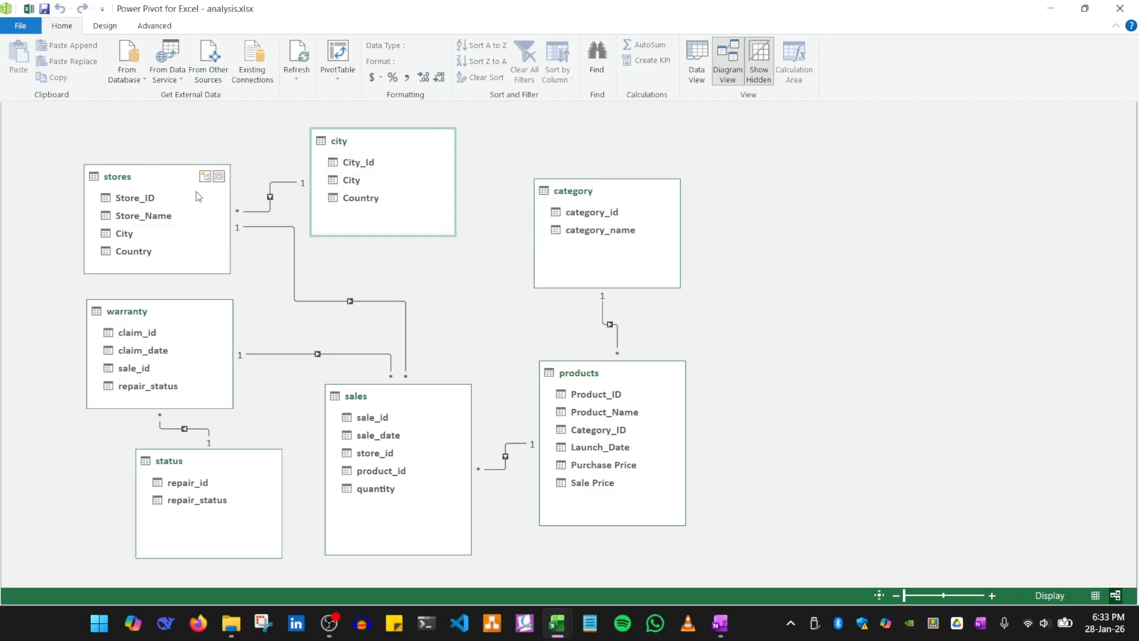
pyautogui.click(179, 188)
pyautogui.click(349, 300)
# Switch to the data grid and generate a new date table for the model
pyautogui.click(1094, 596)
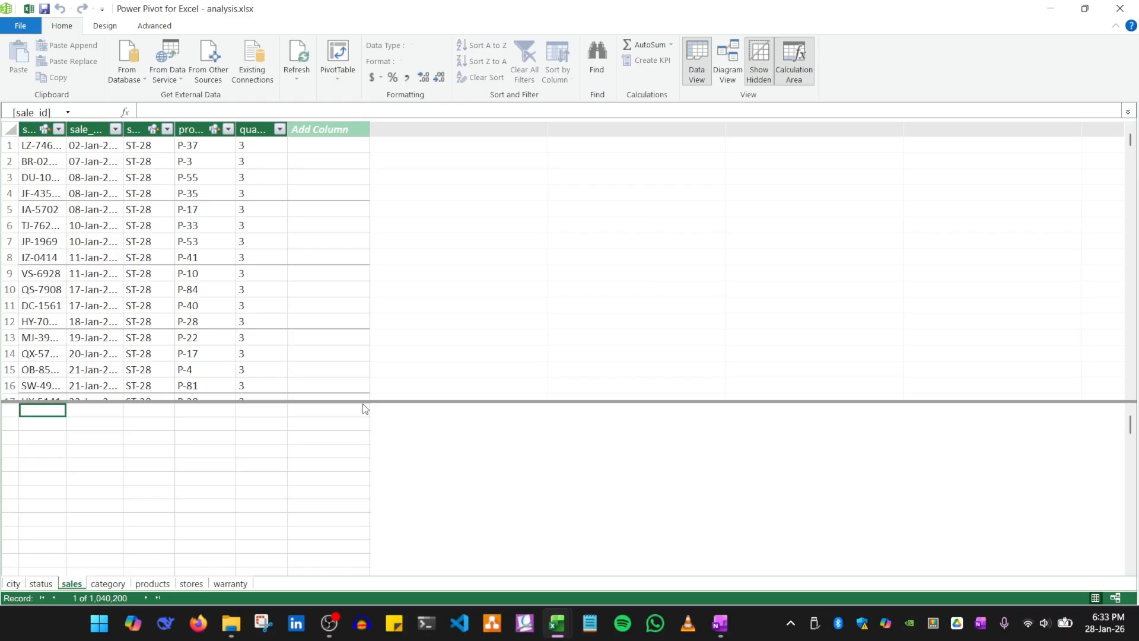
pyautogui.moveTo(365, 409); pyautogui.dragTo(365, 393)
pyautogui.click(104, 26)
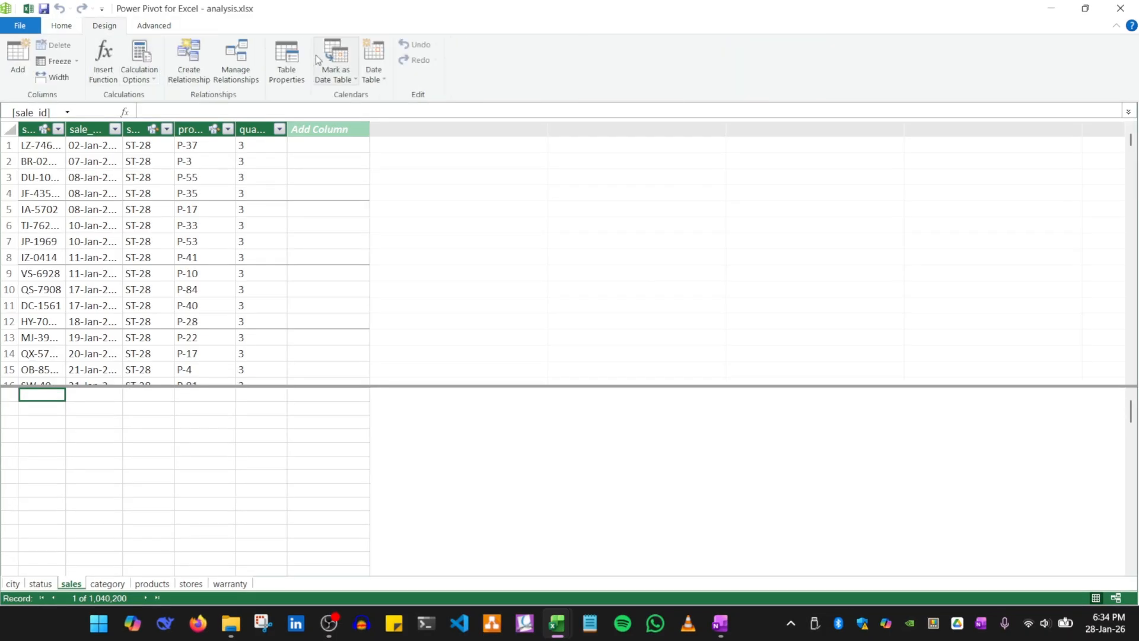
pyautogui.click(61, 26)
pyautogui.click(104, 26)
pyautogui.click(372, 77)
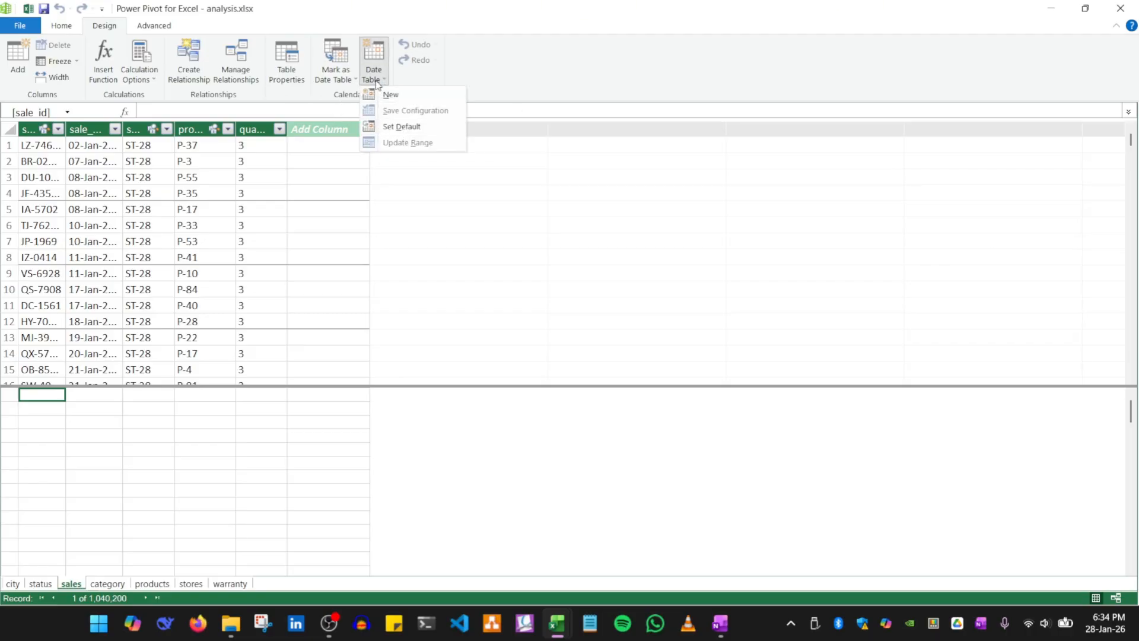
pyautogui.click(531, 71)
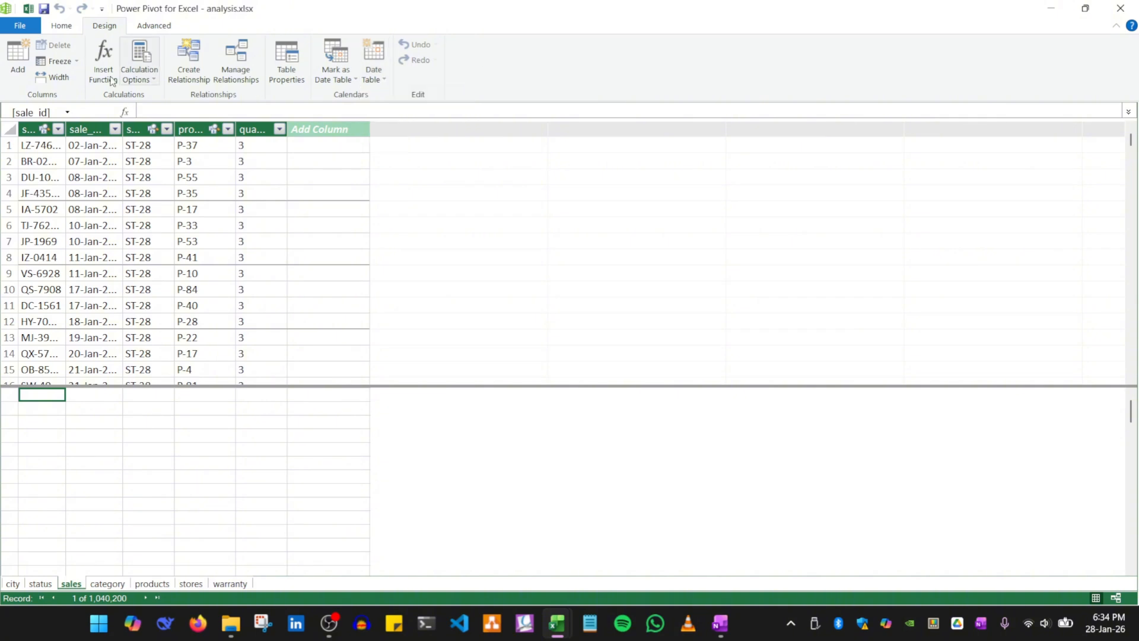
pyautogui.click(62, 26)
pyautogui.click(105, 25)
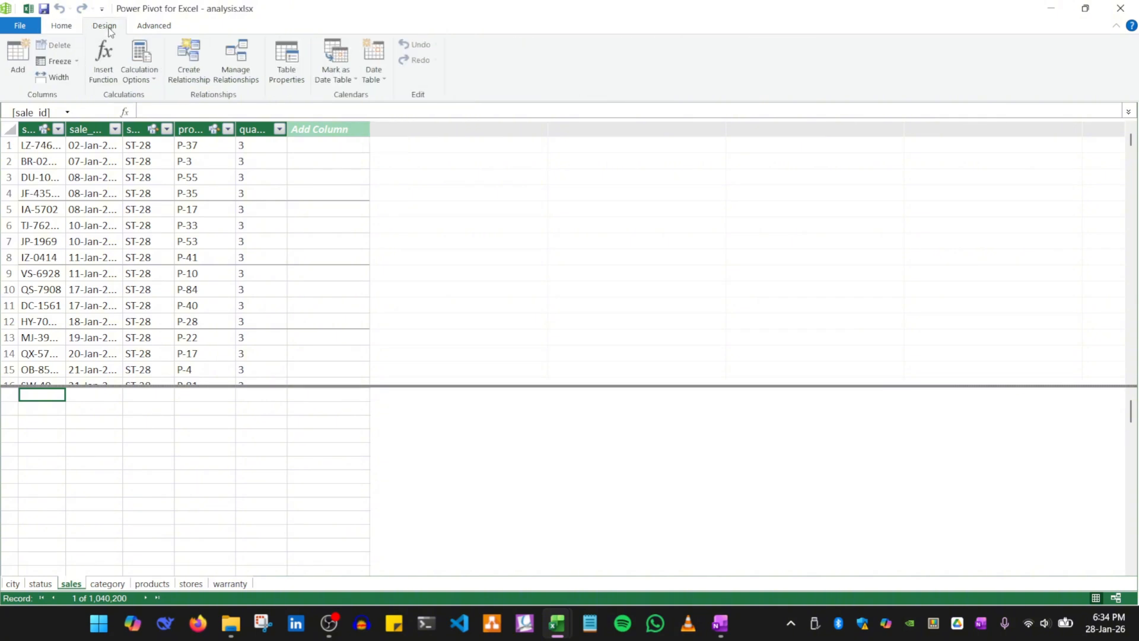
pyautogui.click(374, 82)
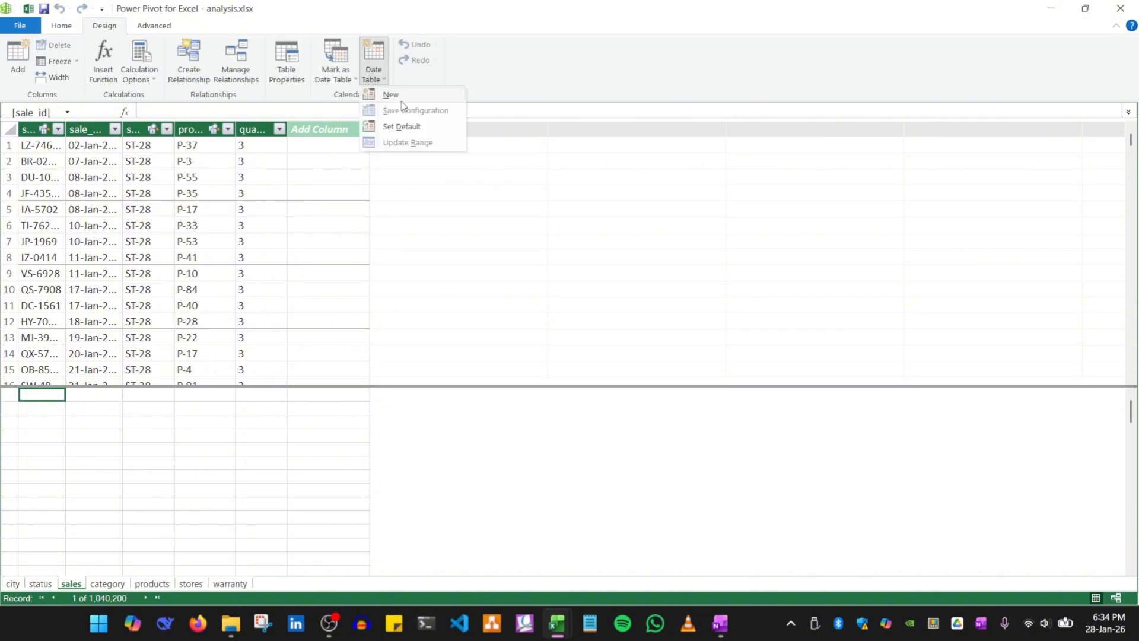
pyautogui.click(400, 232)
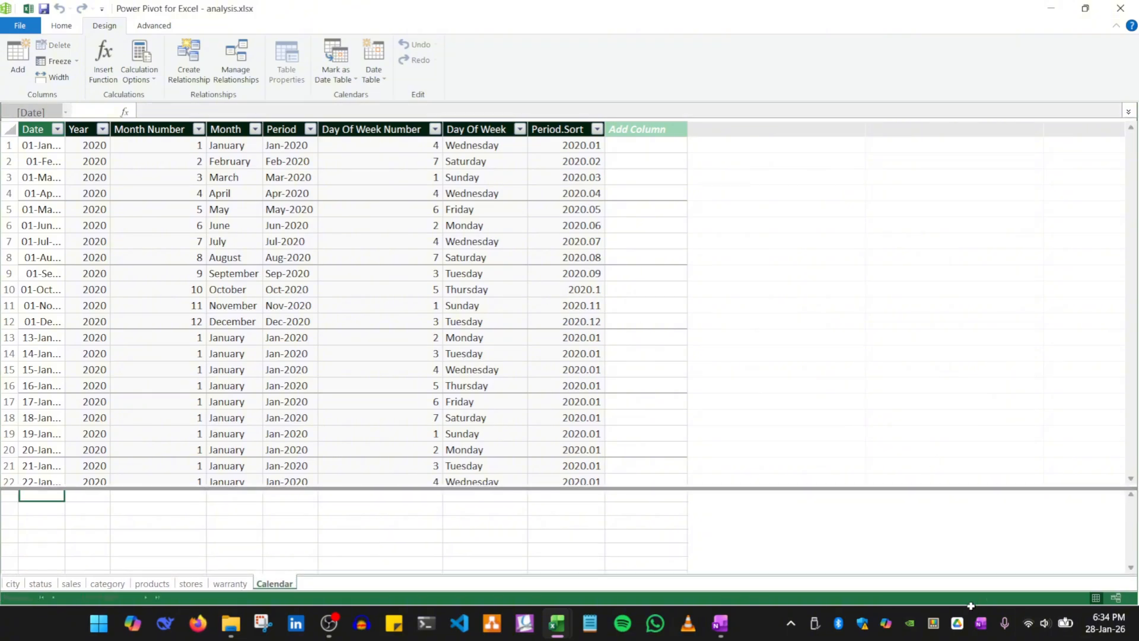
# Return to the diagram, place the Calendar table beside the category table, and enlarge it to show all its fields and the Date Hierarchy
pyautogui.click(1115, 597)
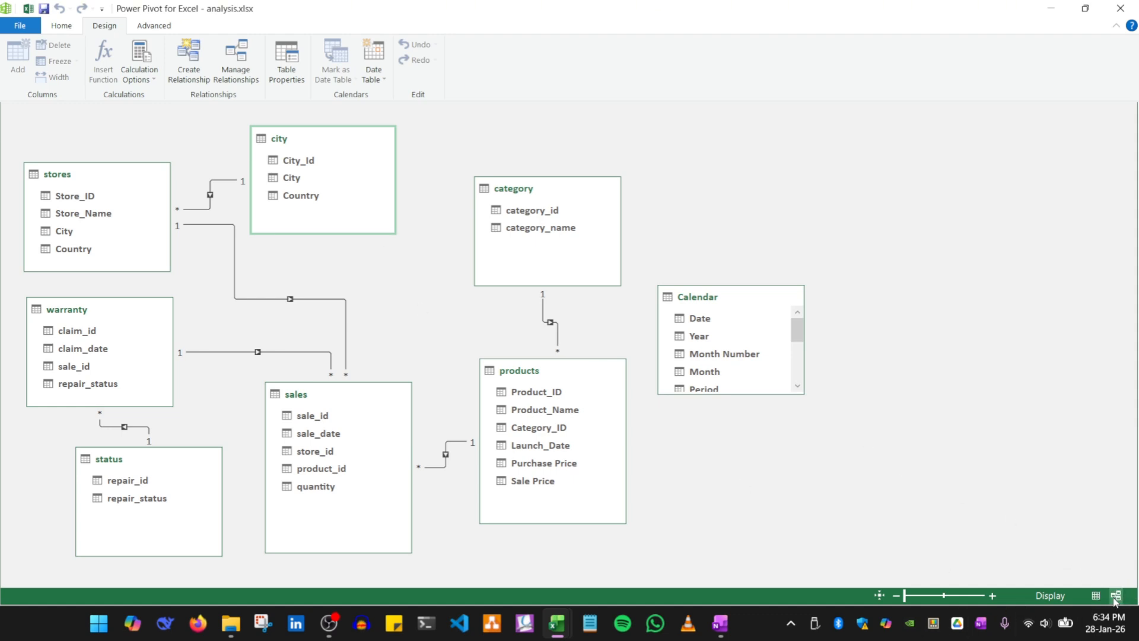
pyautogui.moveTo(708, 304); pyautogui.dragTo(699, 172)
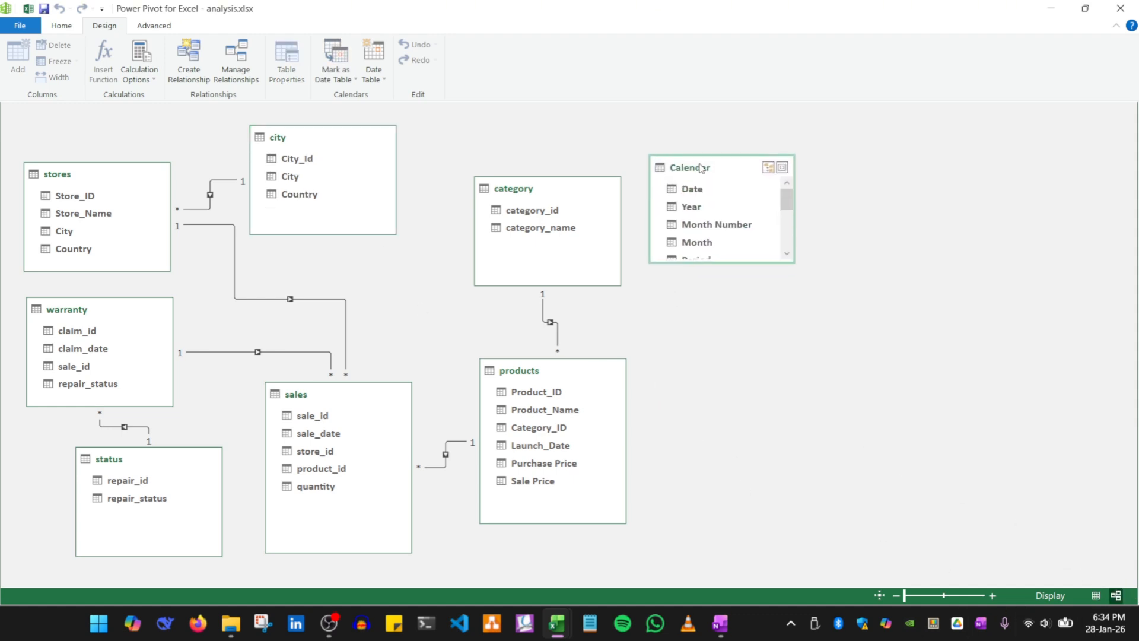
pyautogui.moveTo(707, 260); pyautogui.dragTo(718, 415)
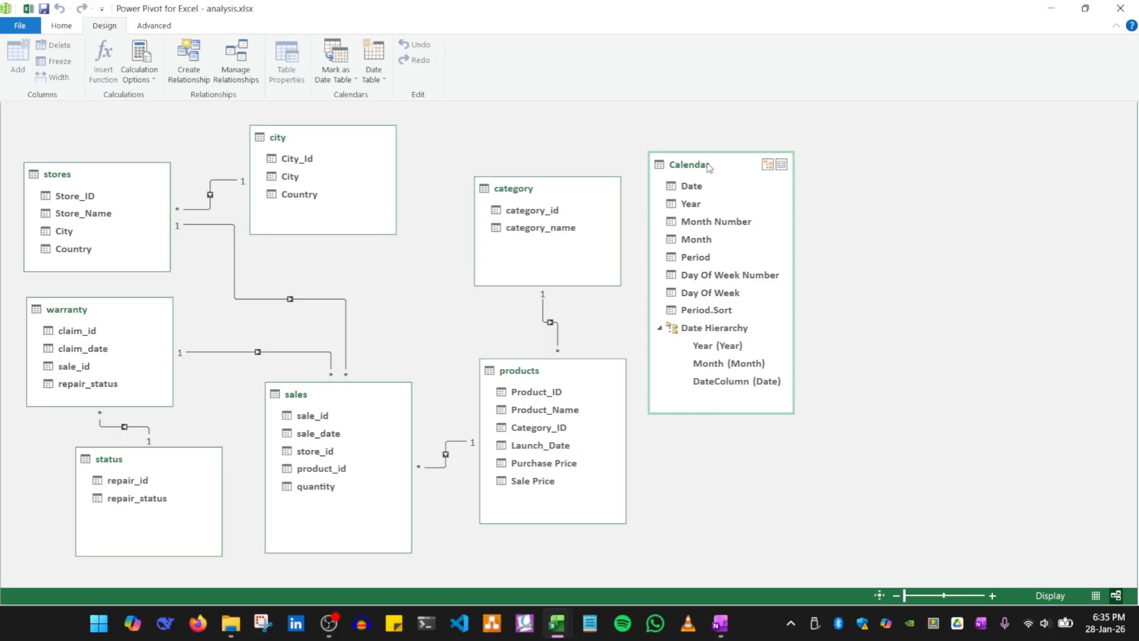
pyautogui.moveTo(708, 168); pyautogui.dragTo(764, 173)
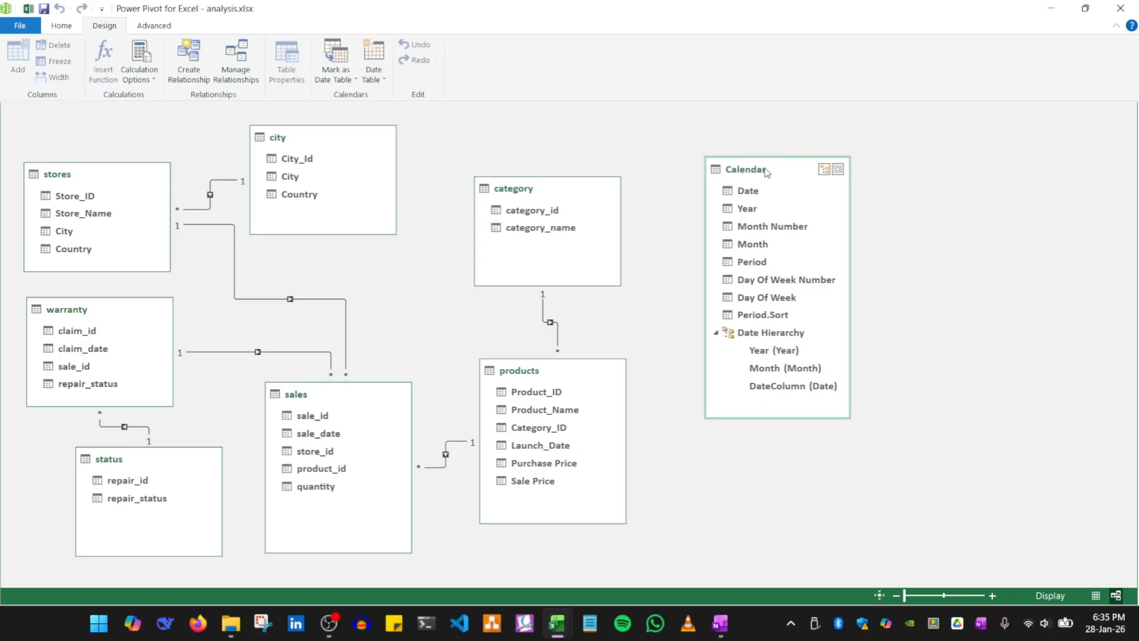
# Create a relationship between sale_date in the sales table and Date in the Calendar table
pyautogui.click(309, 467)
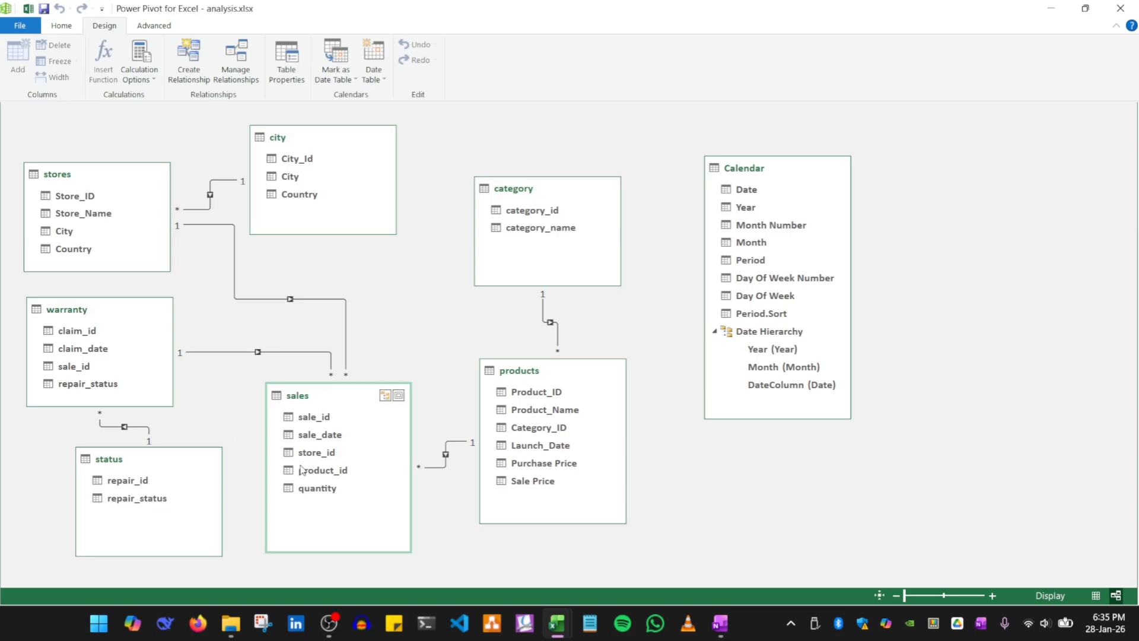
pyautogui.doubleClick(316, 439)
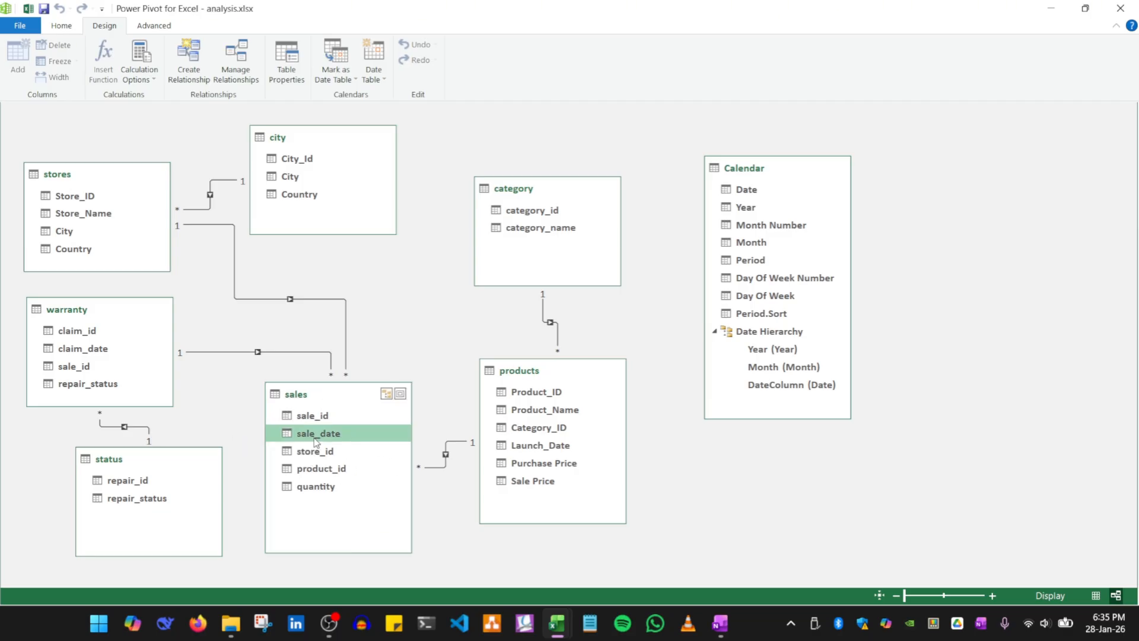
pyautogui.click(370, 537)
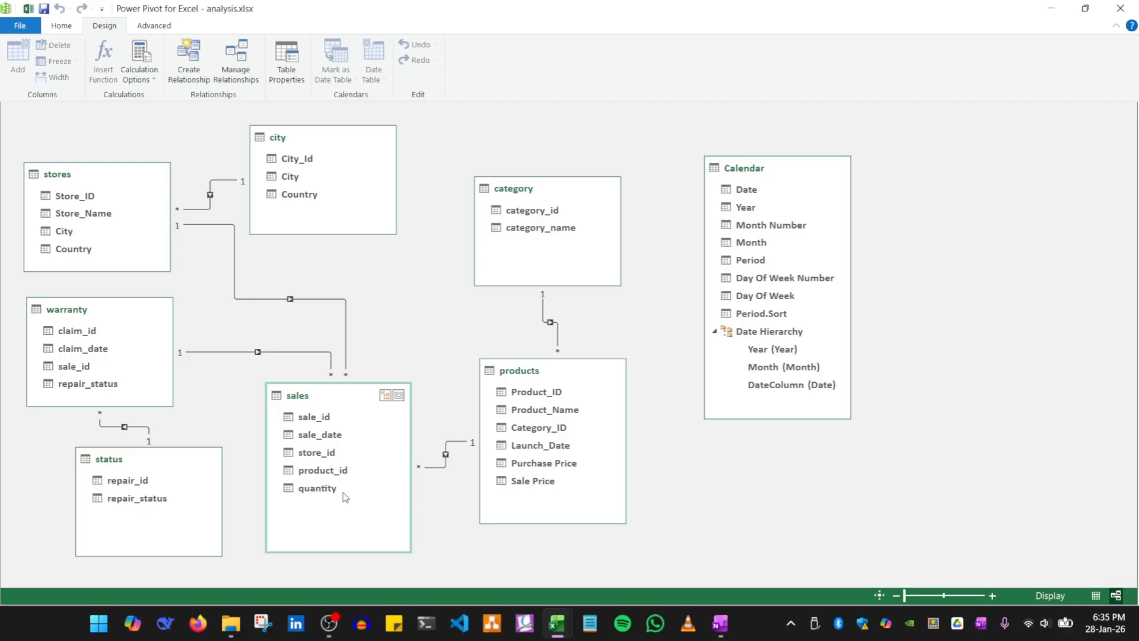
pyautogui.click(315, 442)
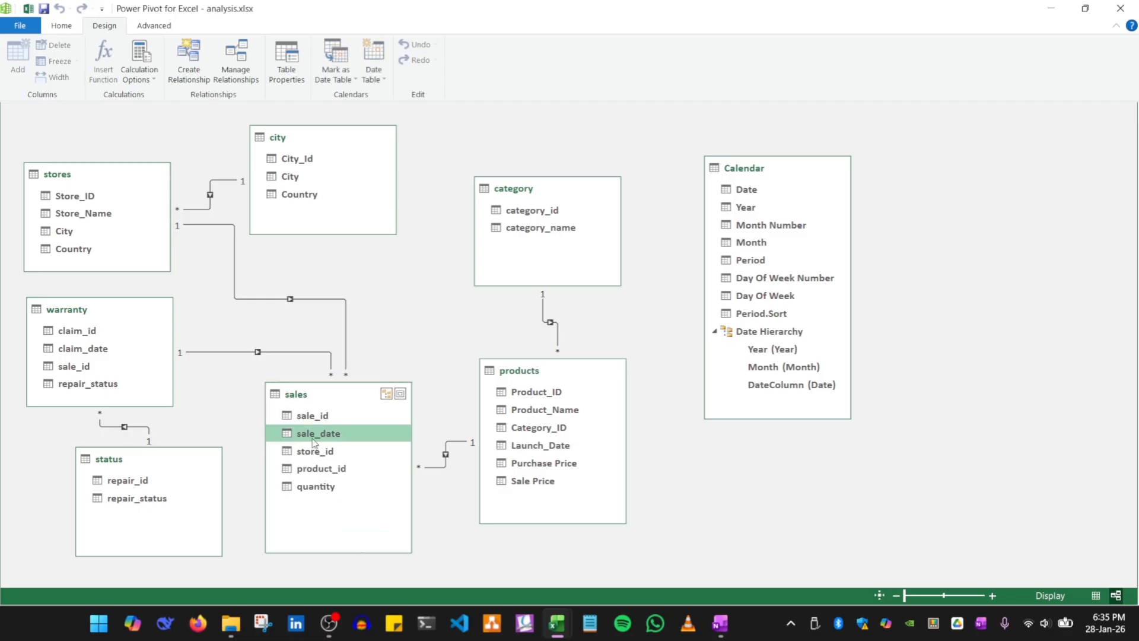
pyautogui.moveTo(314, 442); pyautogui.dragTo(743, 194)
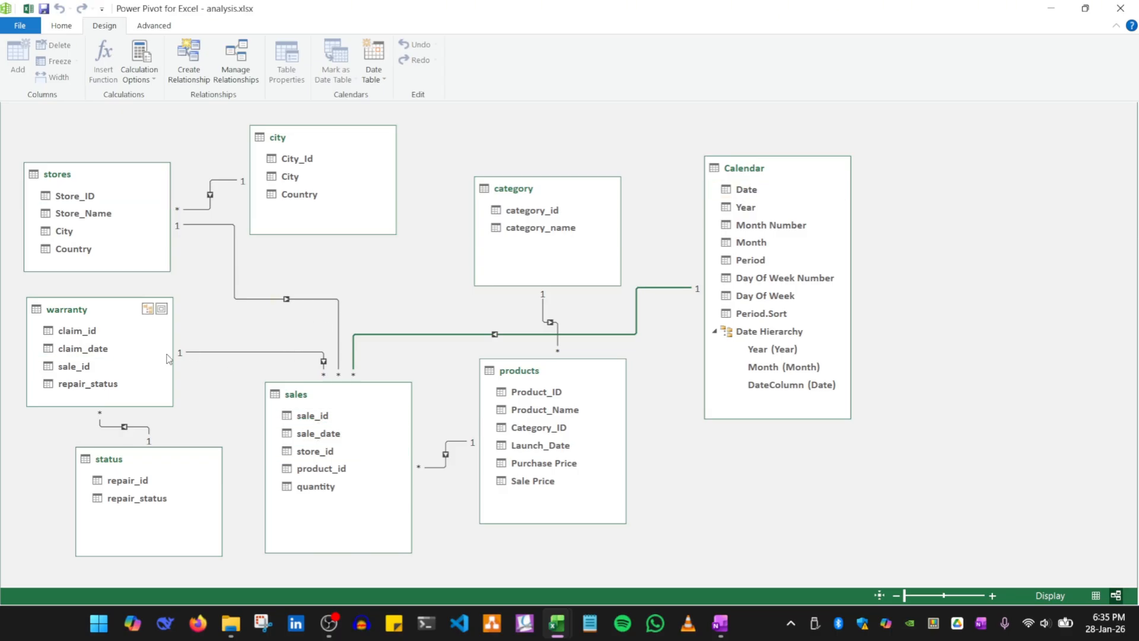
# Show the sales table's data grid, enlarge its calculation area, and widen the sale_date column to fit its full dates
pyautogui.click(1095, 595)
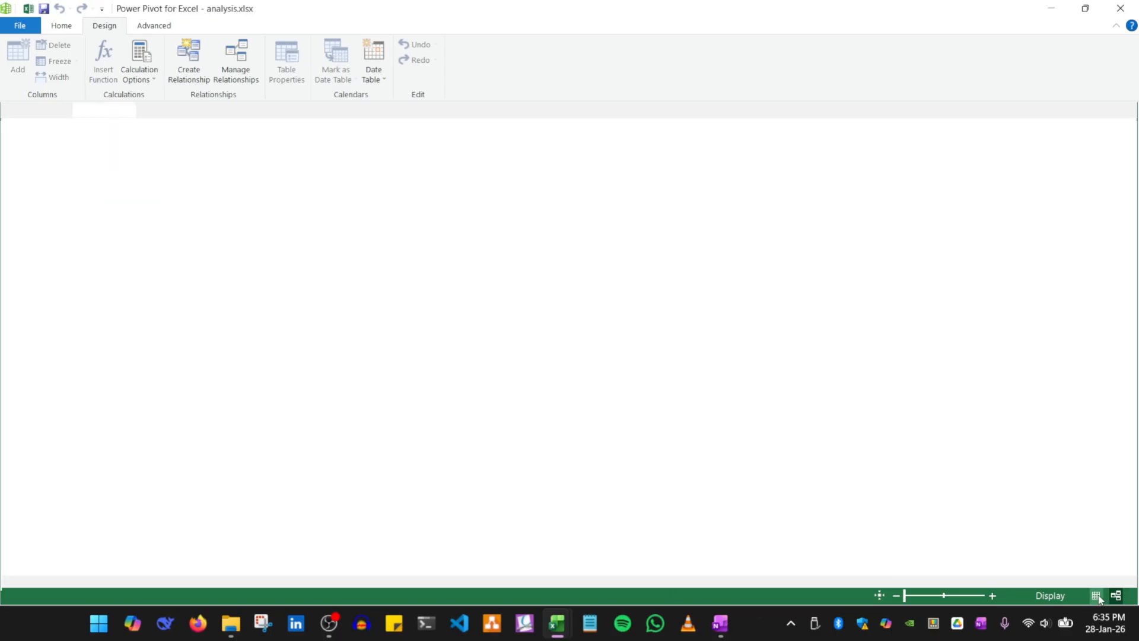
pyautogui.click(71, 583)
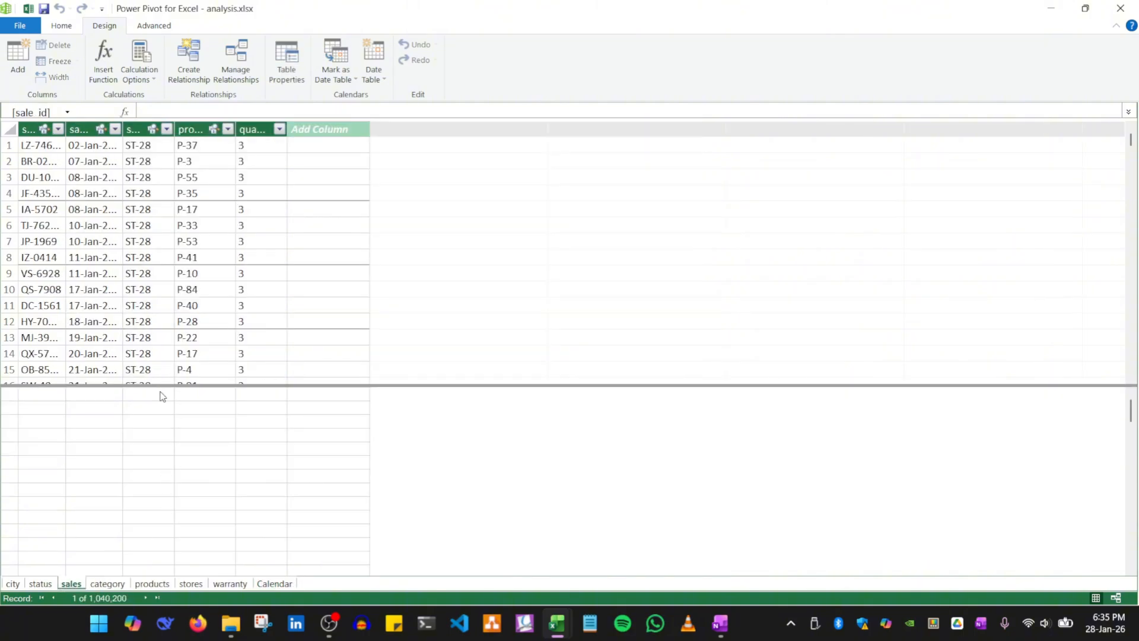
pyautogui.moveTo(159, 386); pyautogui.dragTo(146, 306)
pyautogui.click(93, 356)
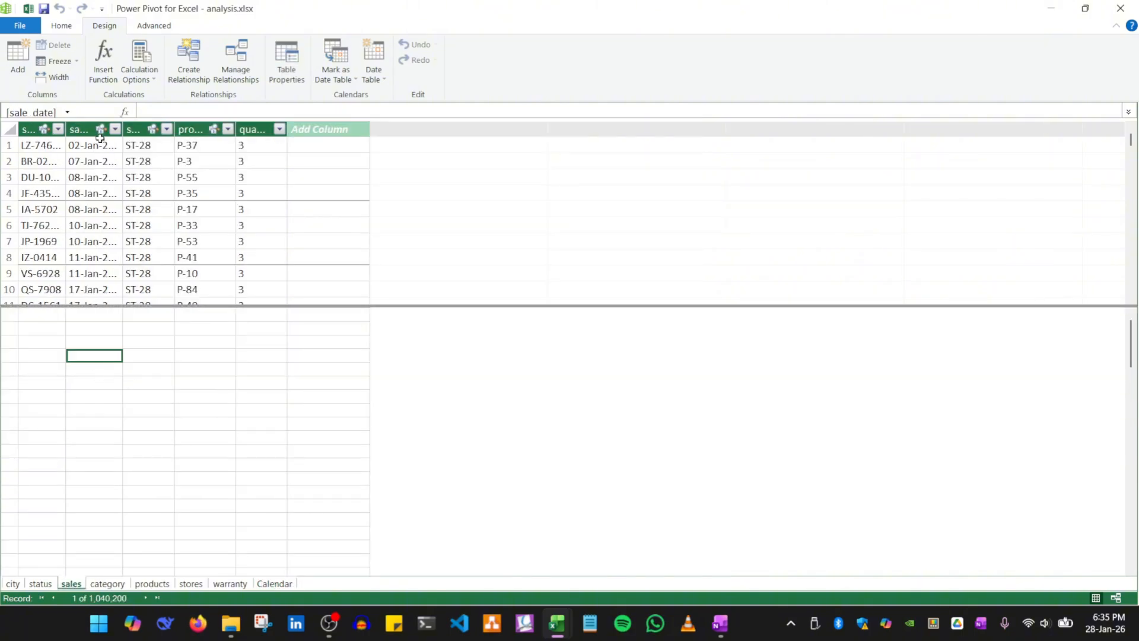
pyautogui.doubleClick(125, 129)
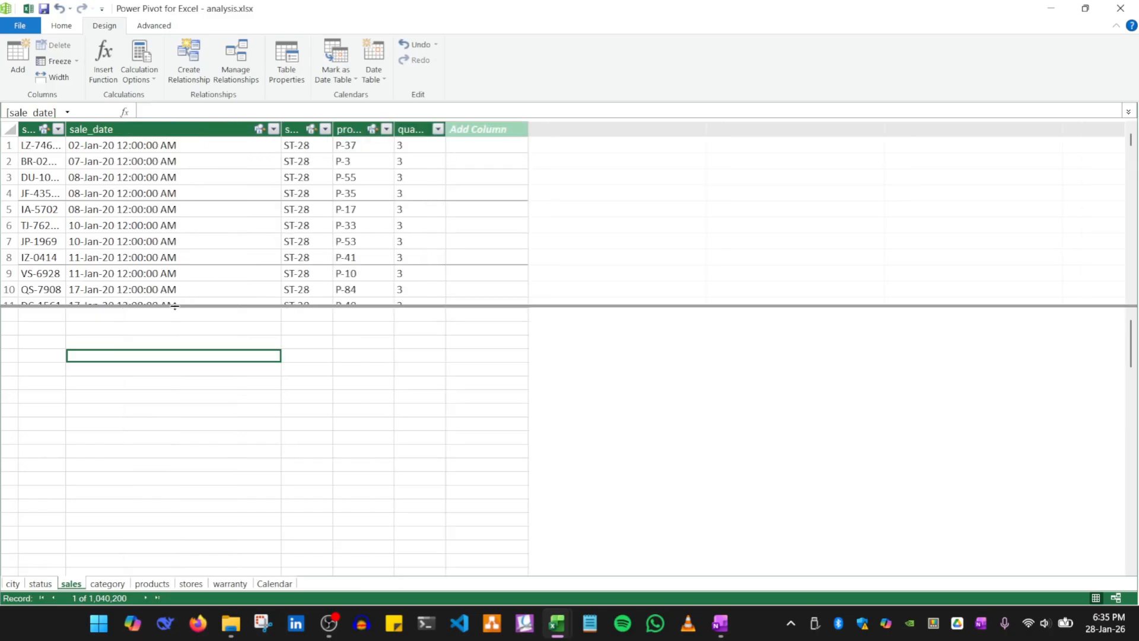
# Start a measure named QTY.SALES in an empty calculation cell below the sale_date column, with the := assignment
pyautogui.click(128, 341)
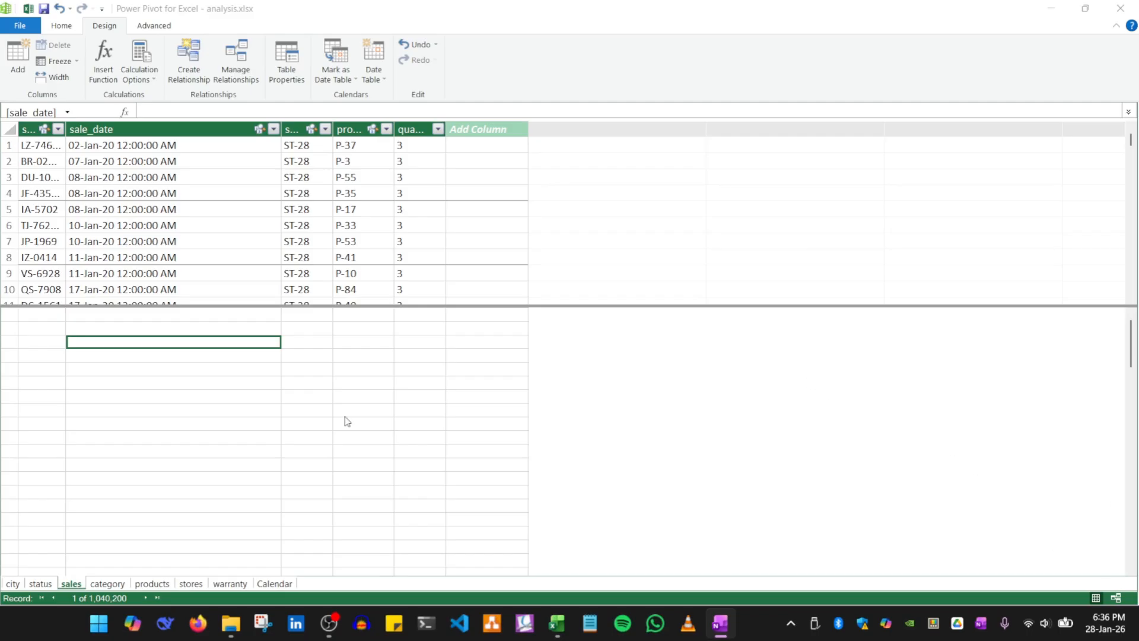
pyautogui.click(160, 116)
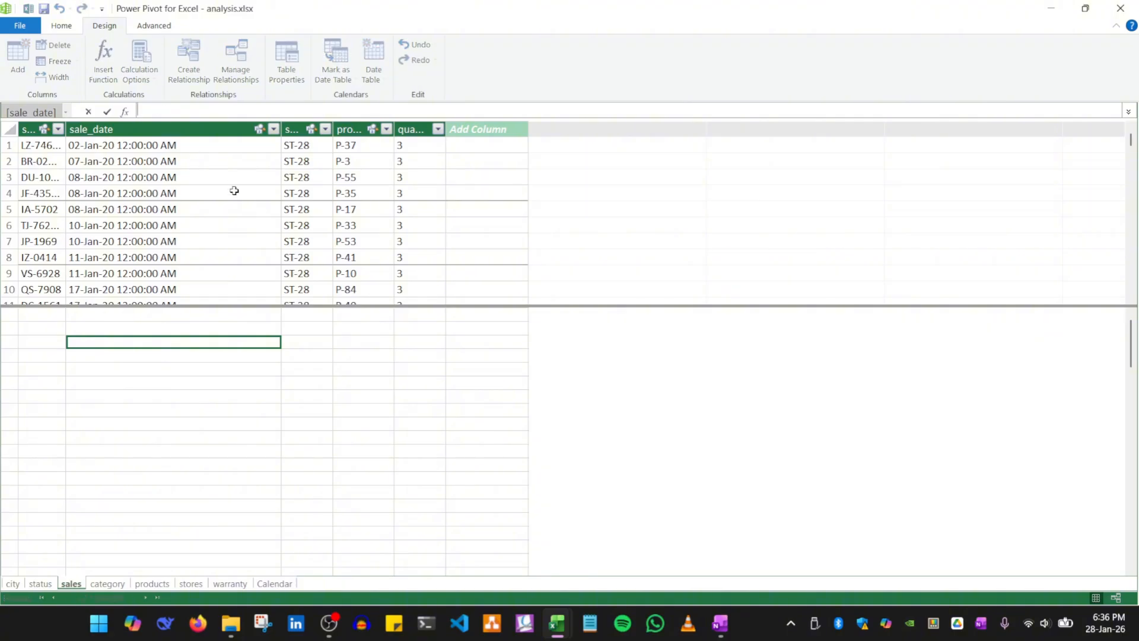
pyautogui.write('QT')
pyautogui.write('Y.SALES:=')
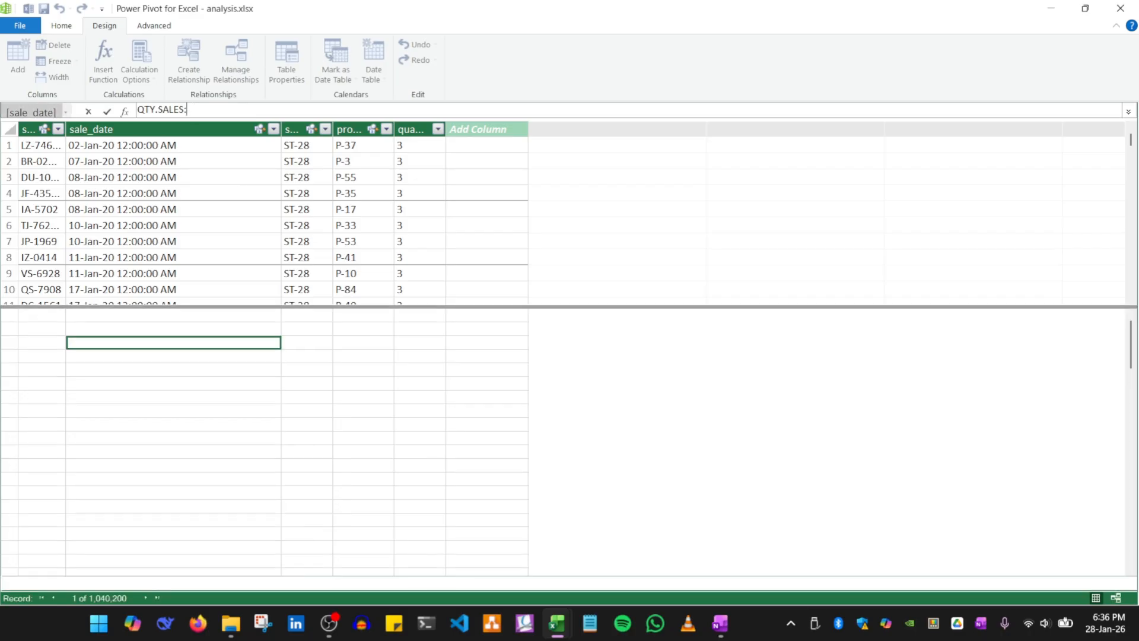
pyautogui.press('BackSpace')
pyautogui.press('BackSpace')
pyautogui.press('BackSpace')
pyautogui.write('=')
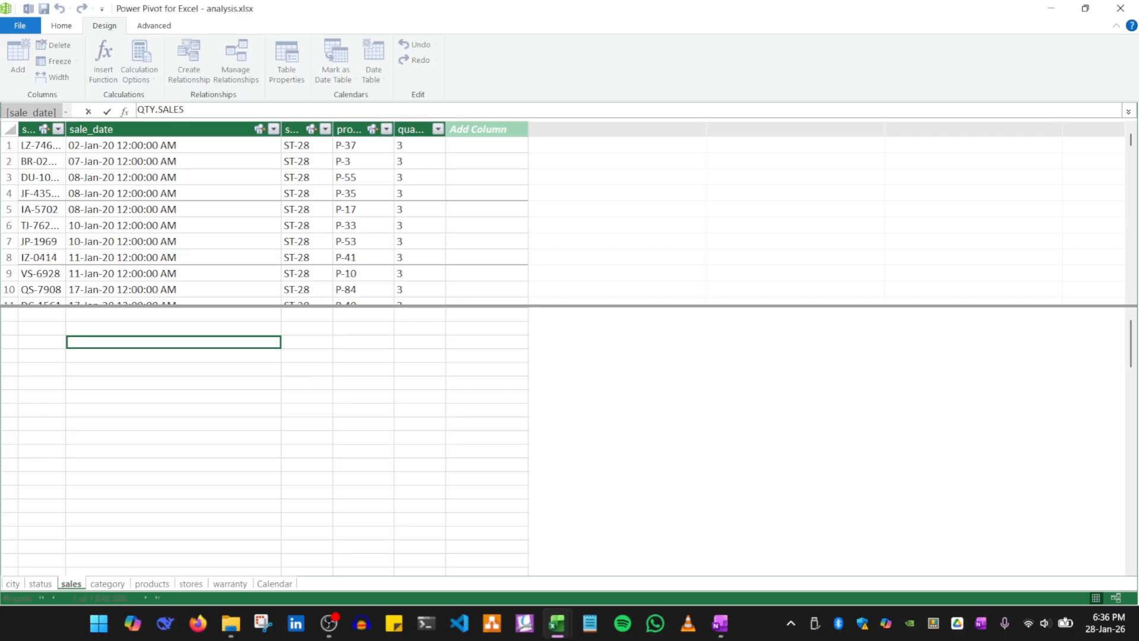
pyautogui.write('=')
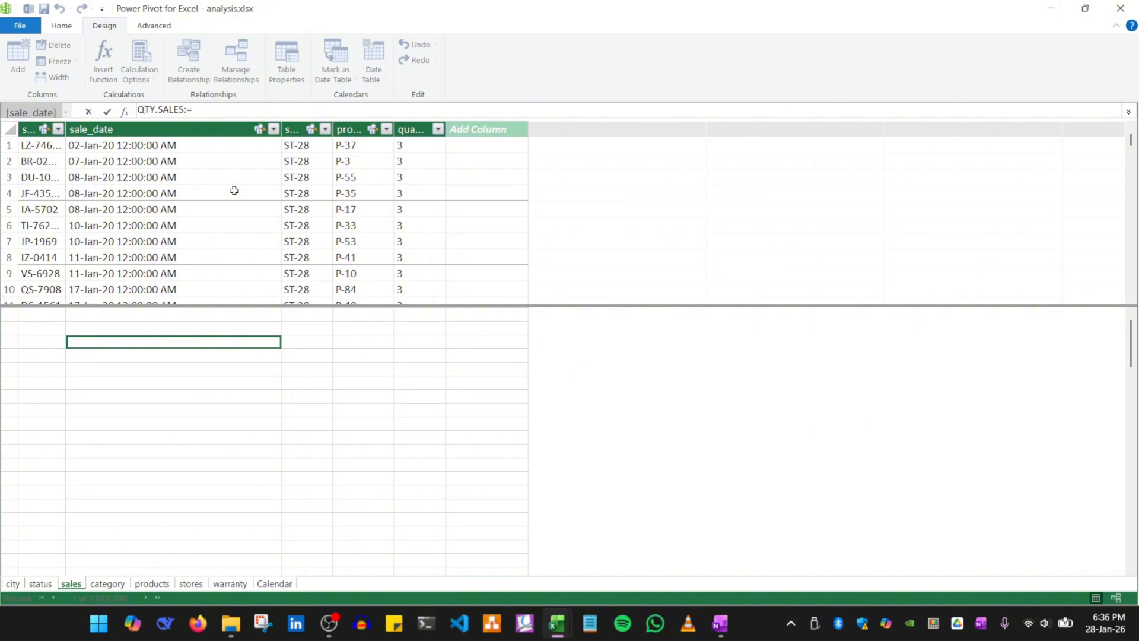
# Begin the QTY.SALES formula with the SUM function and widen the quantity column to fit its full heading
pyautogui.write('SU')
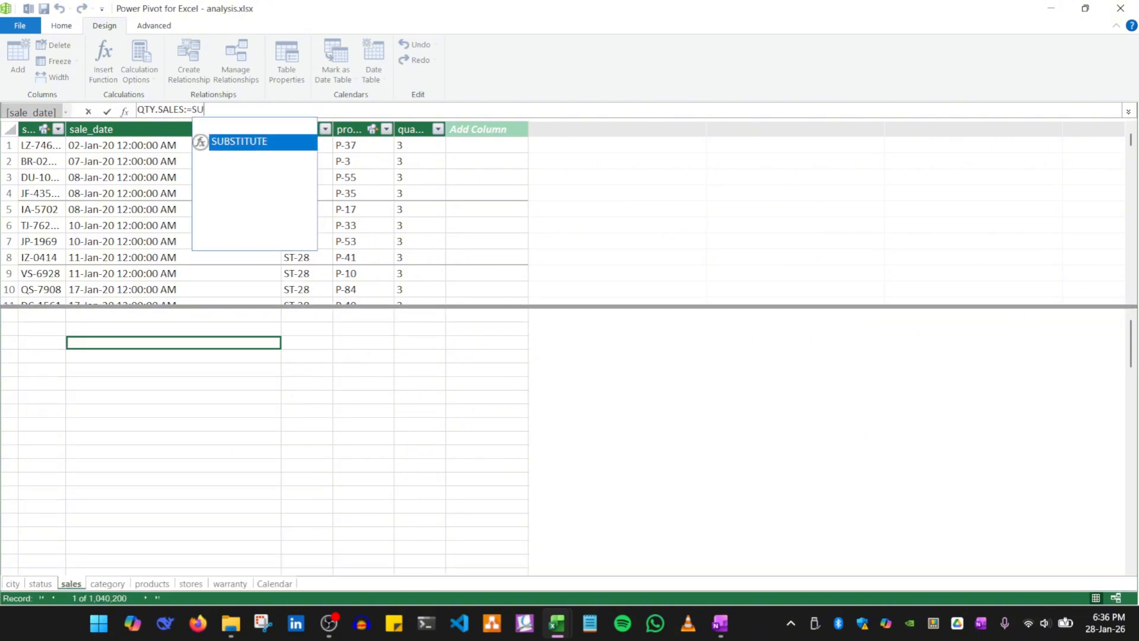
pyautogui.write('M(')
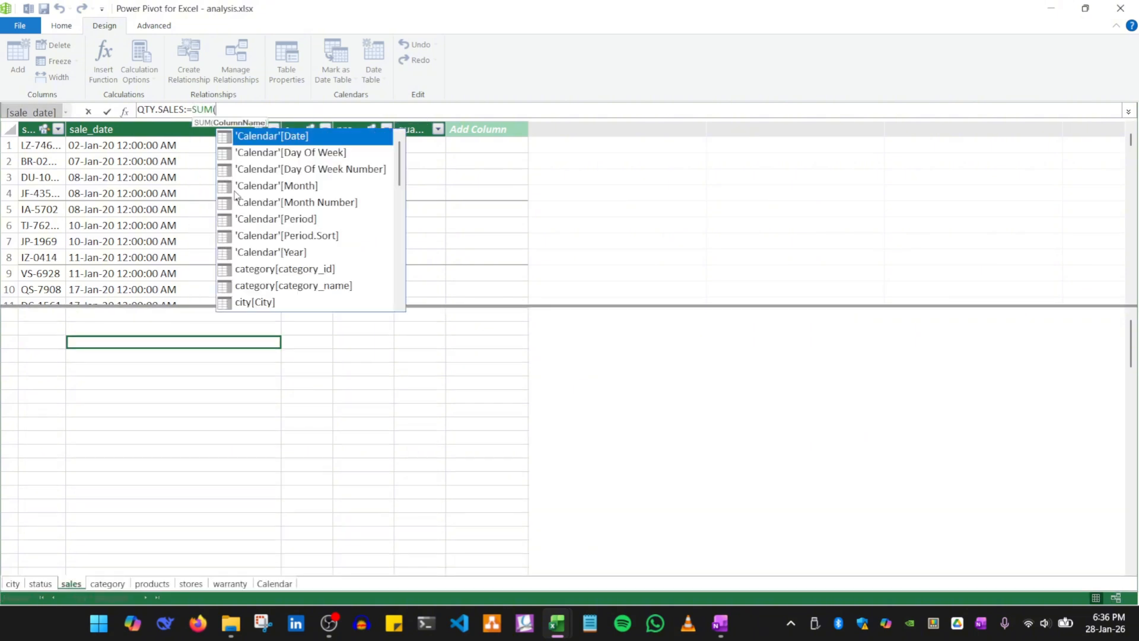
pyautogui.click(220, 109)
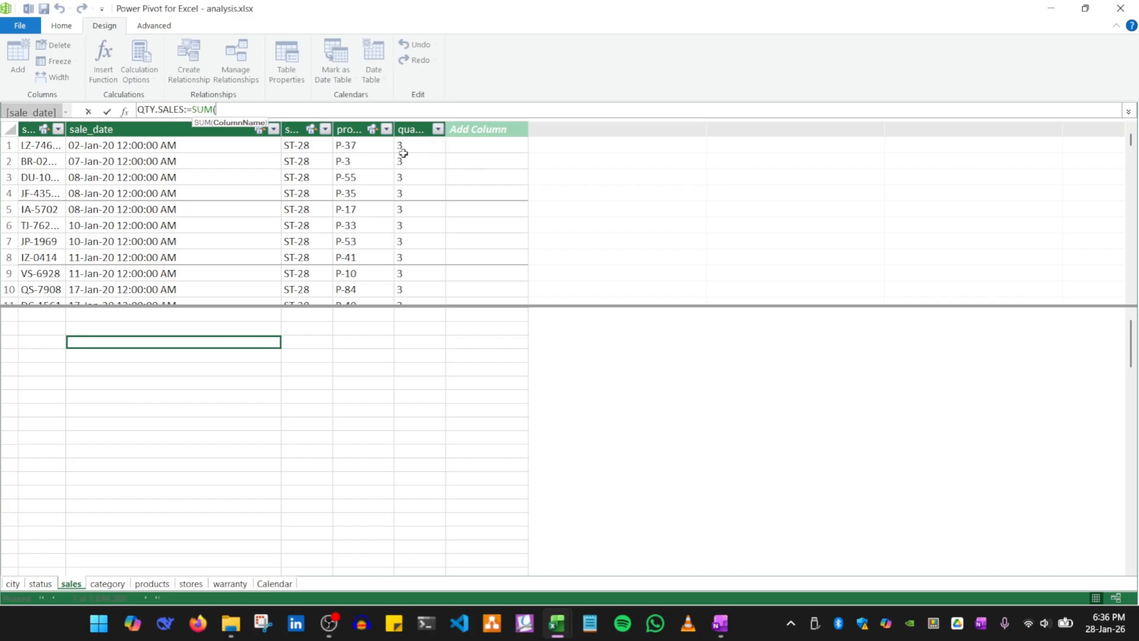
pyautogui.moveTo(446, 130); pyautogui.dragTo(483, 130)
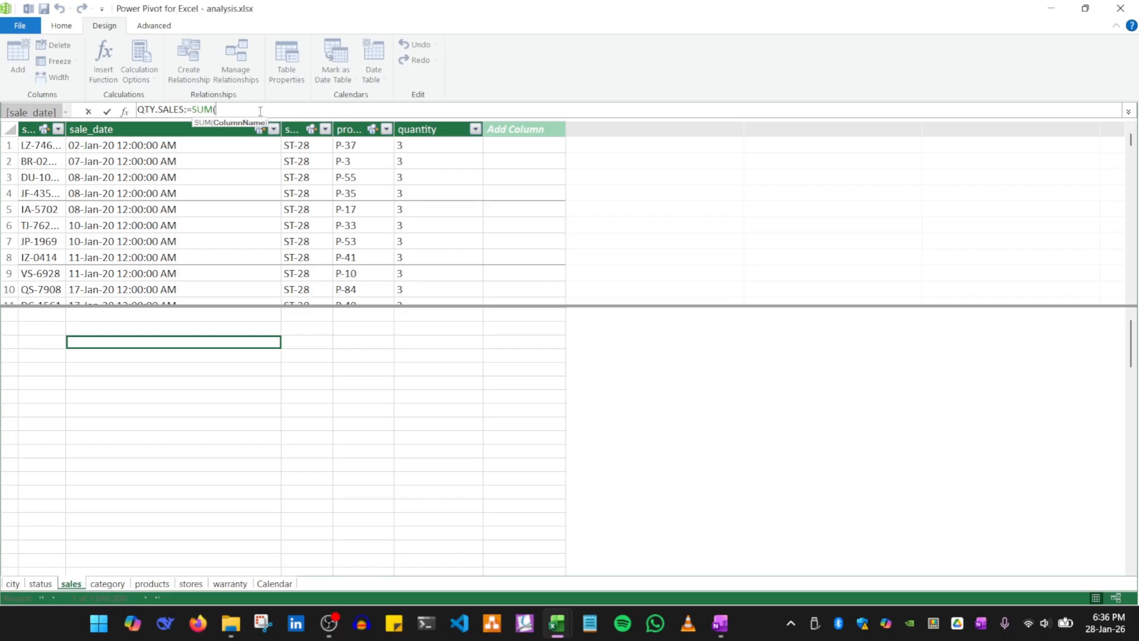
# Complete the QTY.SALES measure as SUM(sales[quantity]) and commit it
pyautogui.write('tab')
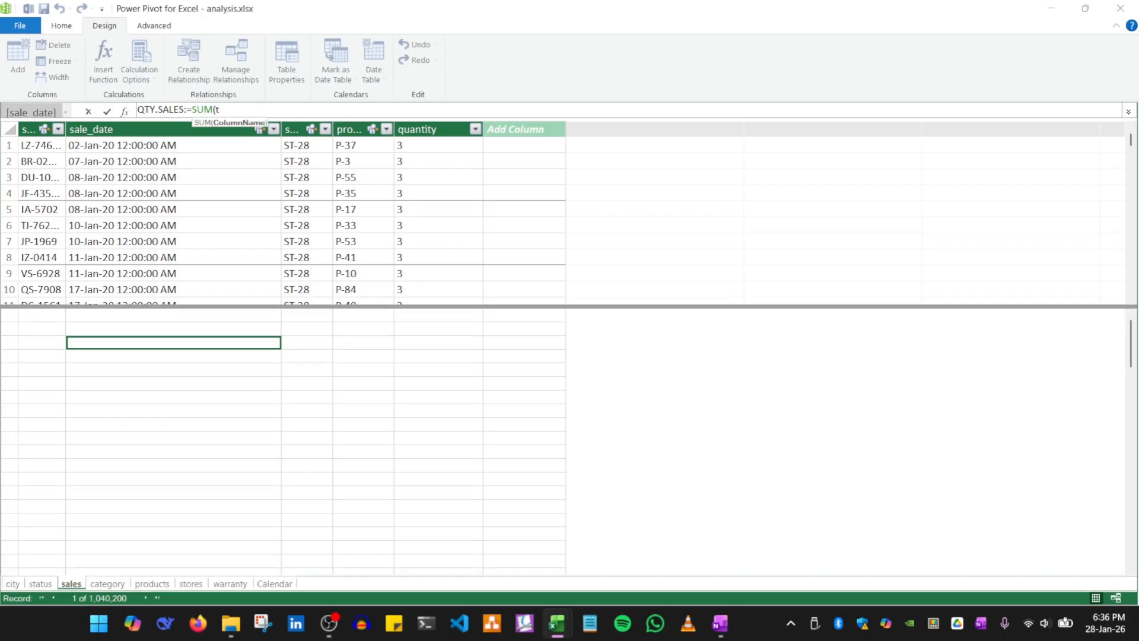
pyautogui.press('BackSpace')
pyautogui.press('BackSpace')
pyautogui.press('BackSpace')
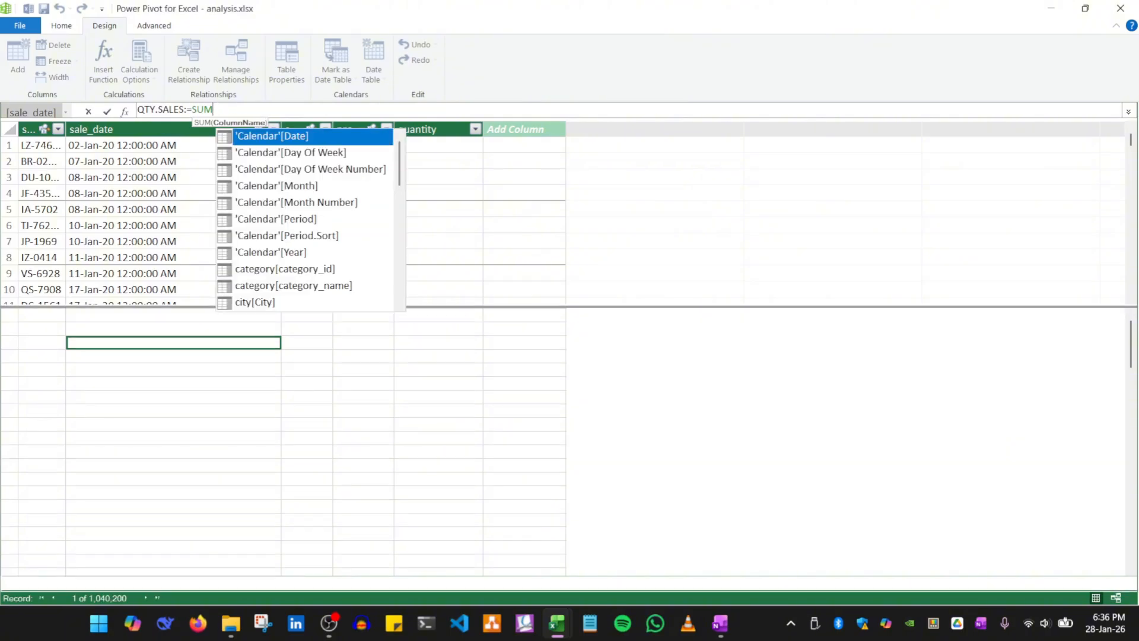
pyautogui.write('sales')
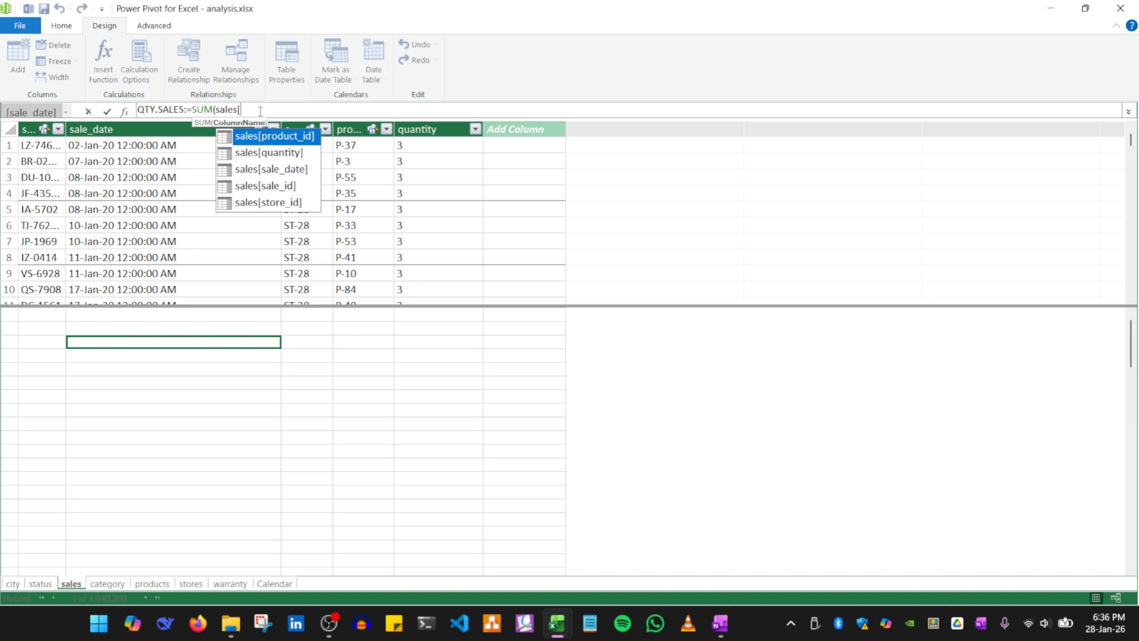
pyautogui.write('[qu')
pyautogui.press('Tab')
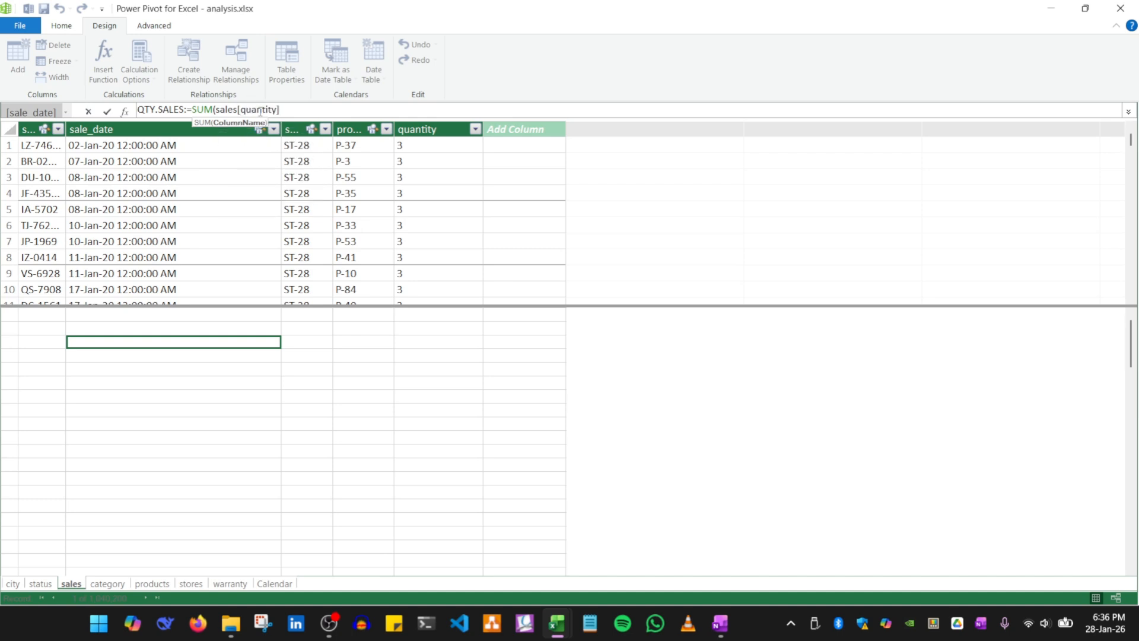
pyautogui.write(')')
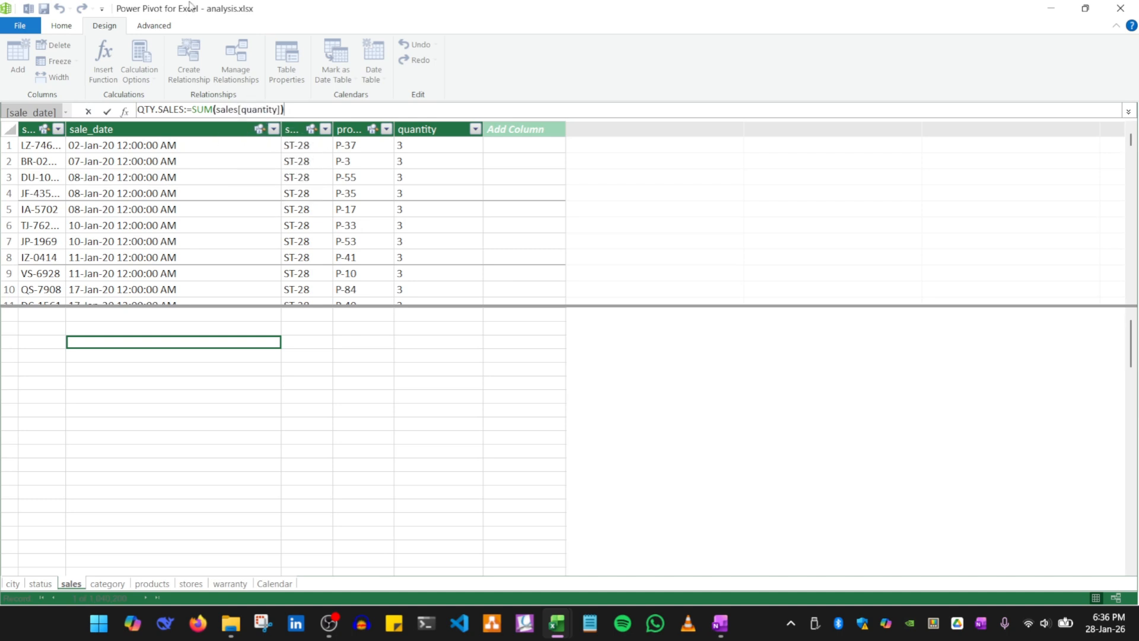
pyautogui.click(107, 111)
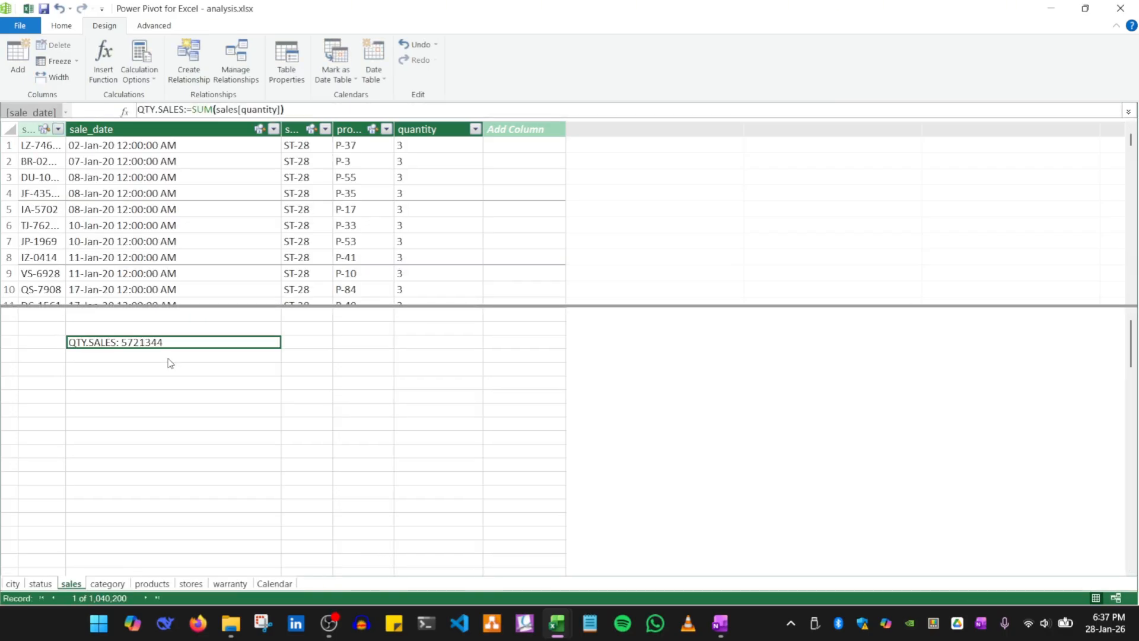
# Format the QTY.SALES measure as a decimal number with thousands separators and no decimal places
pyautogui.click(62, 26)
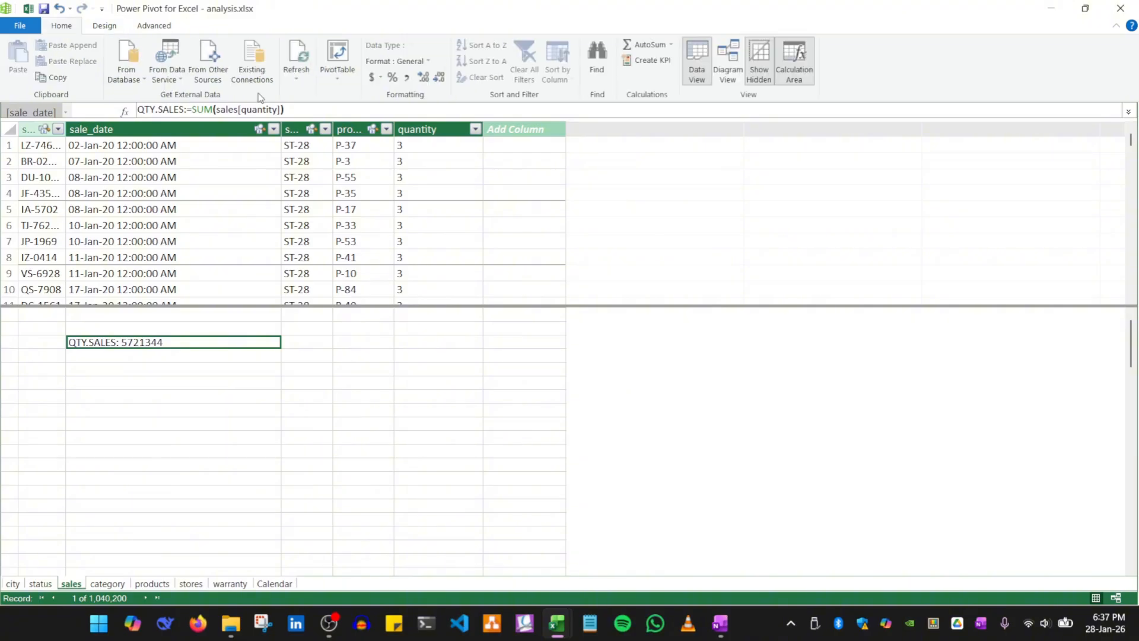
pyautogui.click(412, 79)
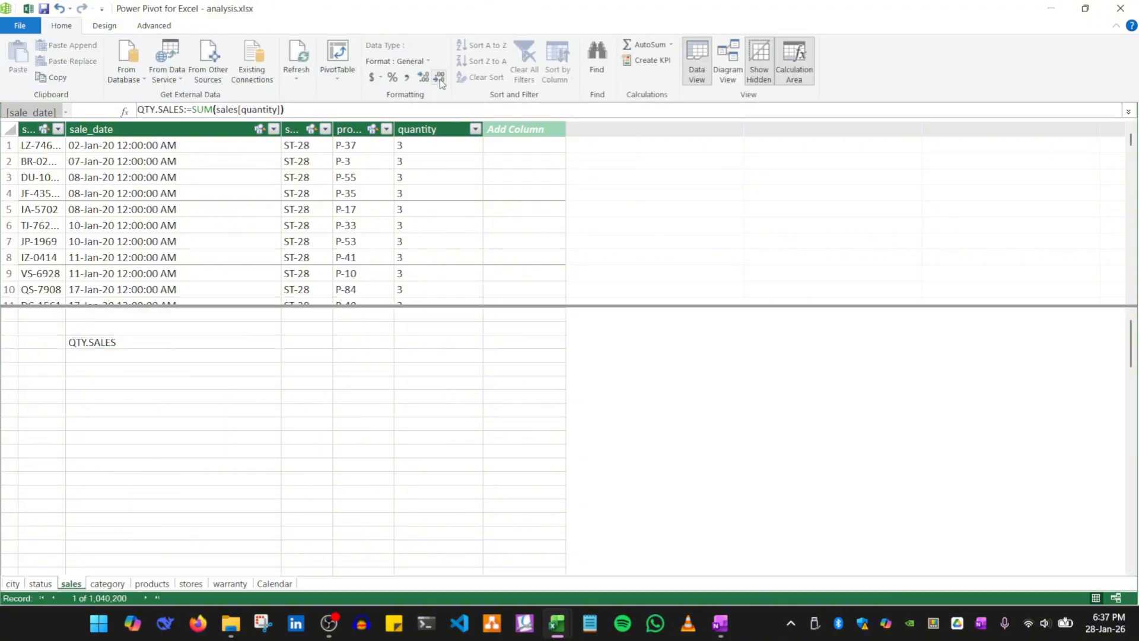
pyautogui.click(438, 78)
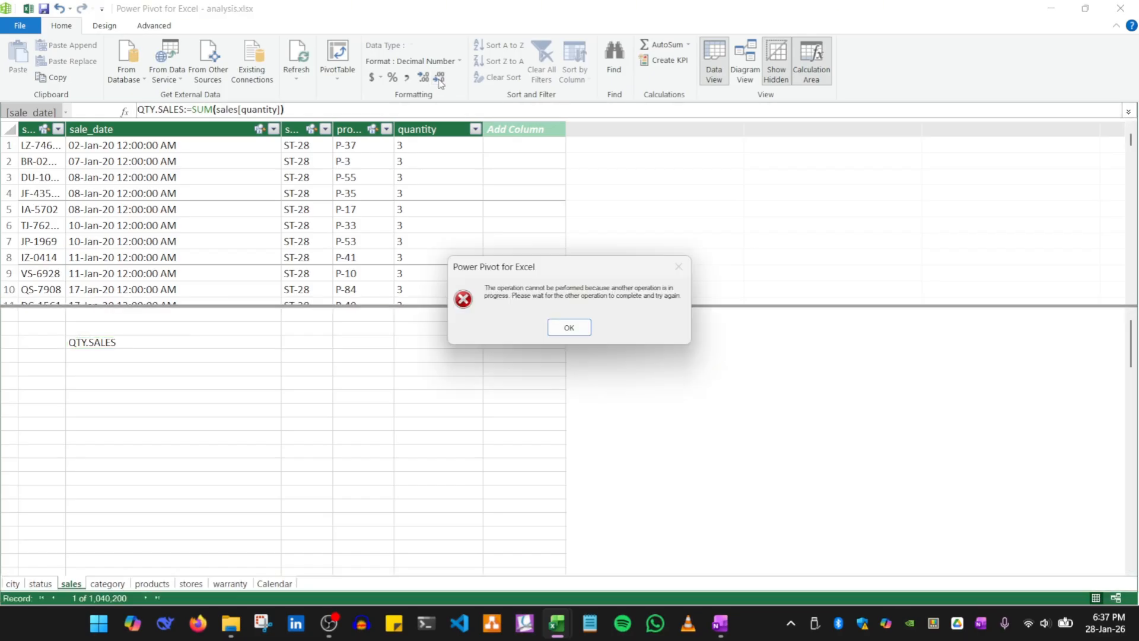
pyautogui.click(562, 323)
pyautogui.click(679, 335)
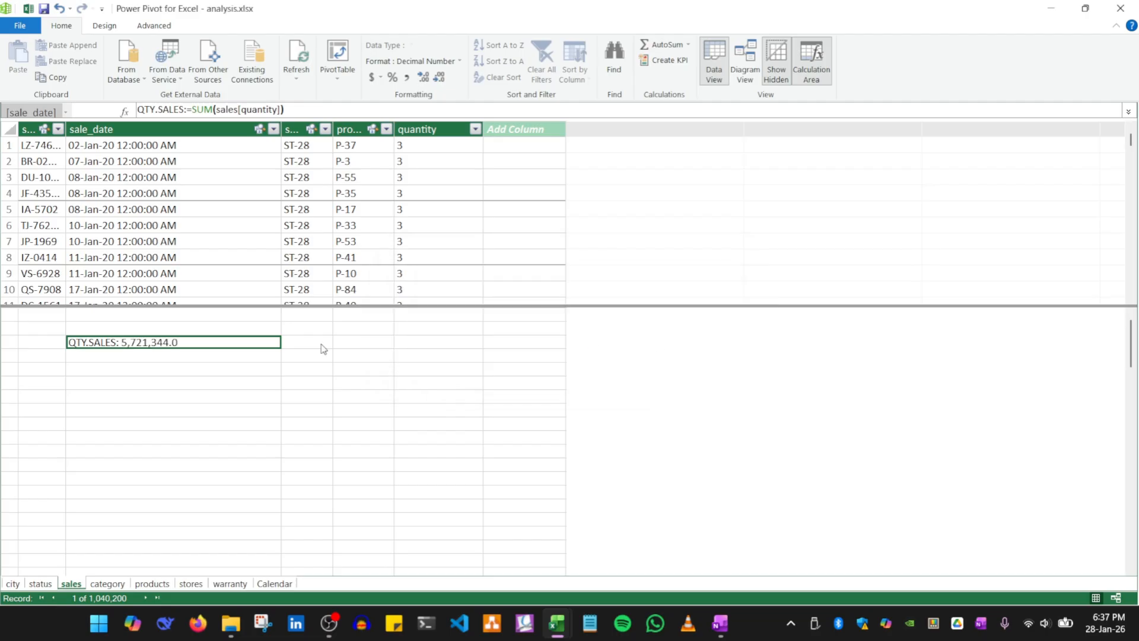
# Start a measure named SALES in the cell below QTY.SALES, using SUMX with the sales table as its first argument
pyautogui.click(158, 356)
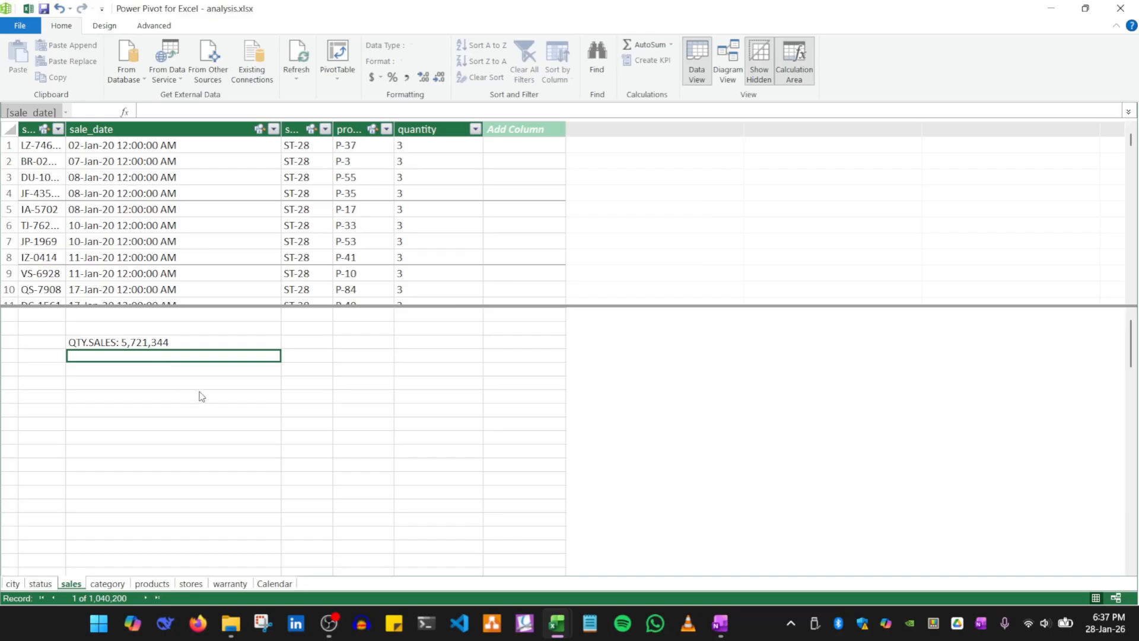
pyautogui.click(145, 110)
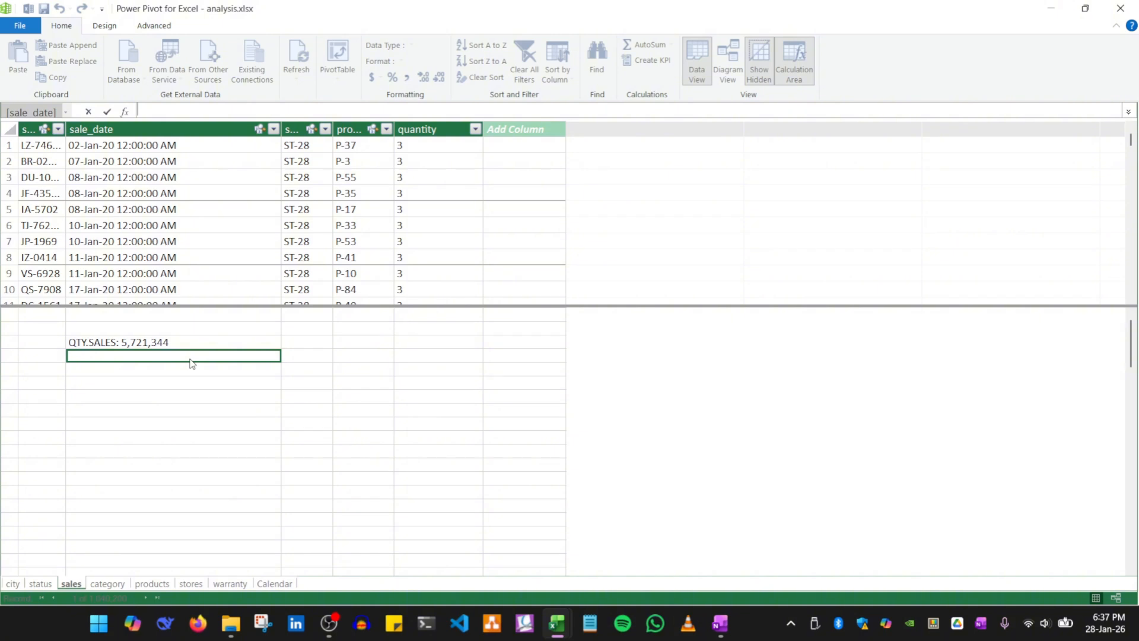
pyautogui.write('SALES:=')
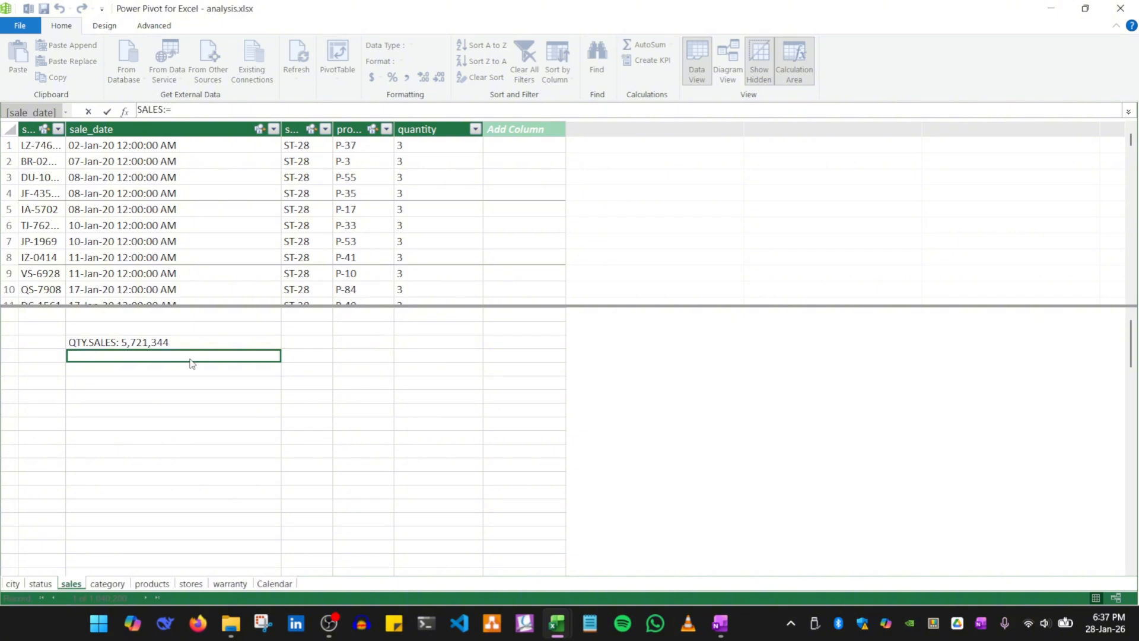
pyautogui.write('sS')
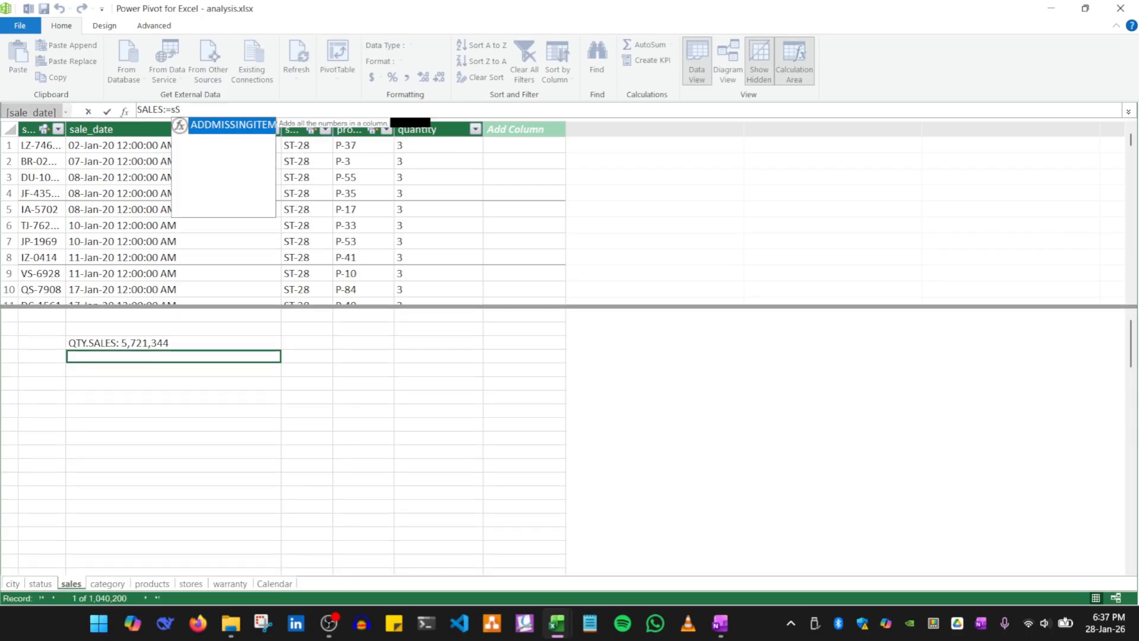
pyautogui.press('BackSpace')
pyautogui.press('BackSpace')
pyautogui.write('S')
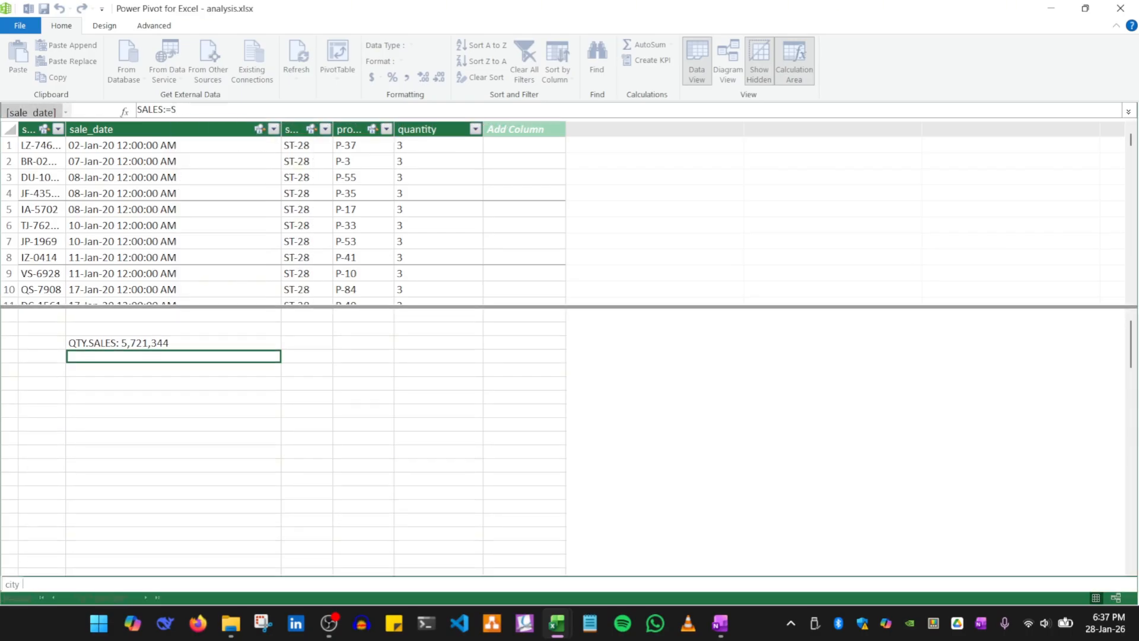
pyautogui.write('UMX(')
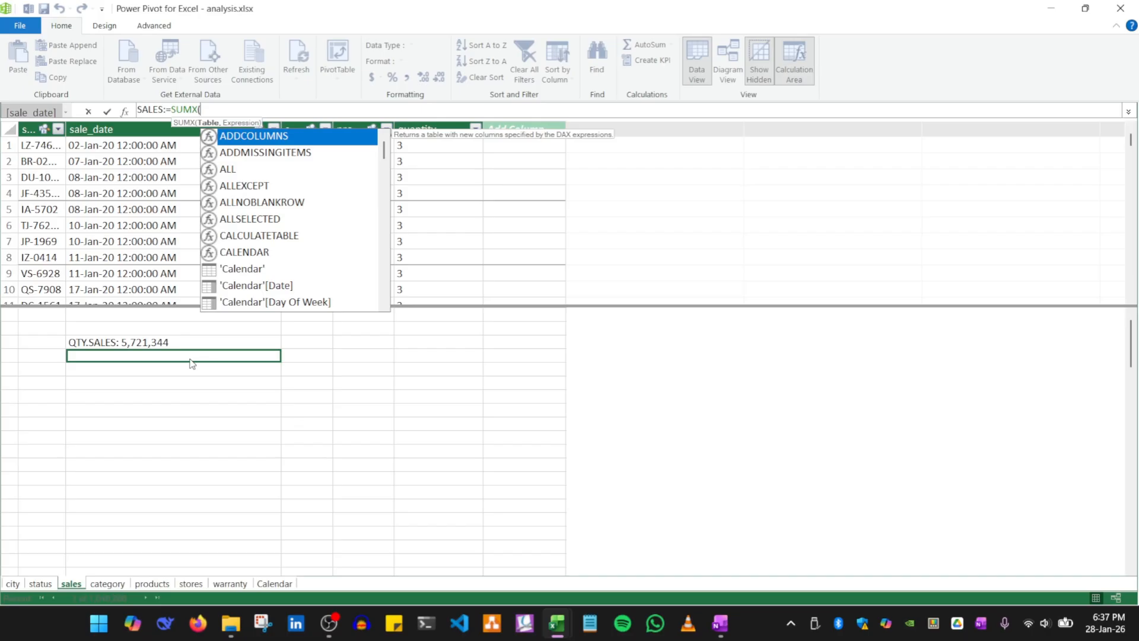
pyautogui.write('sales,')
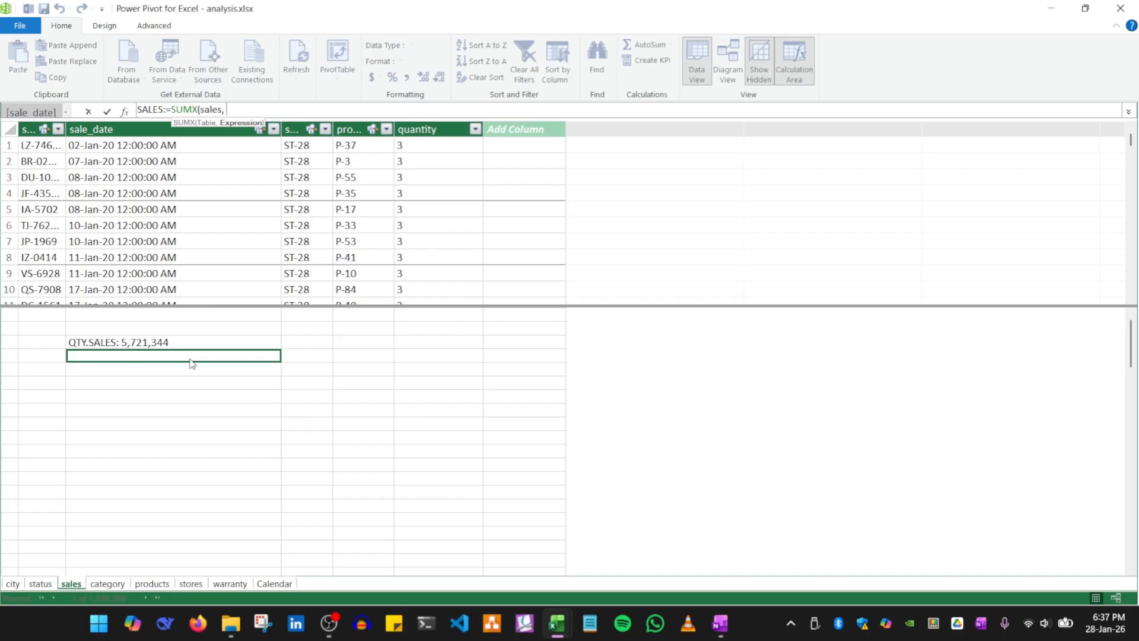
# Enter the SUMX expression as sales[quantity] multiplied by a RELATED function
pyautogui.write('s')
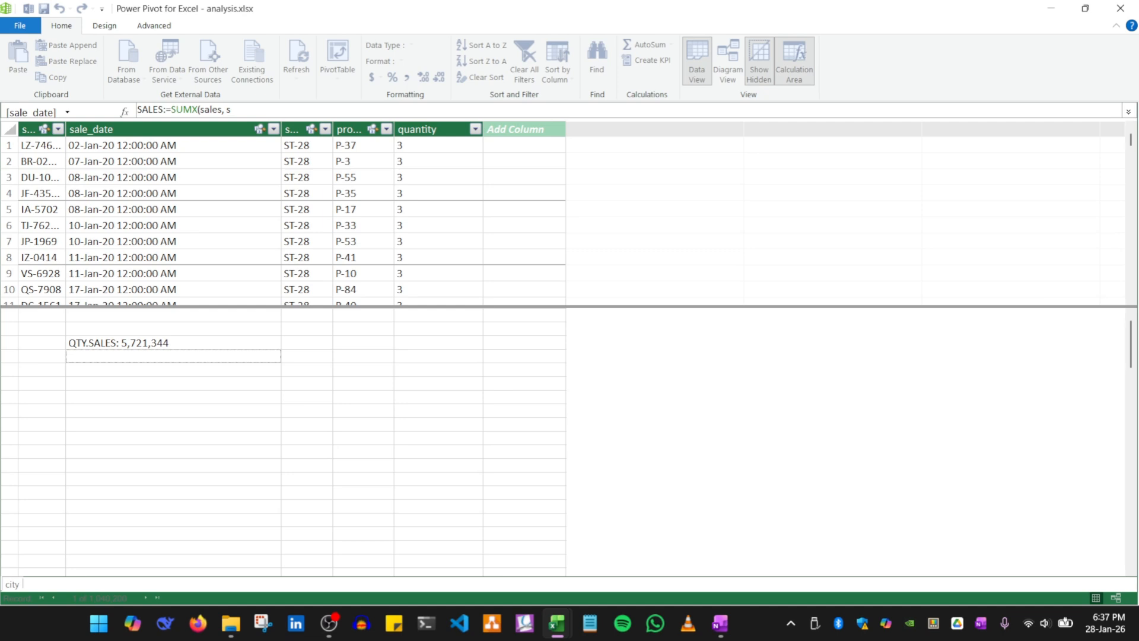
pyautogui.press('BackSpace')
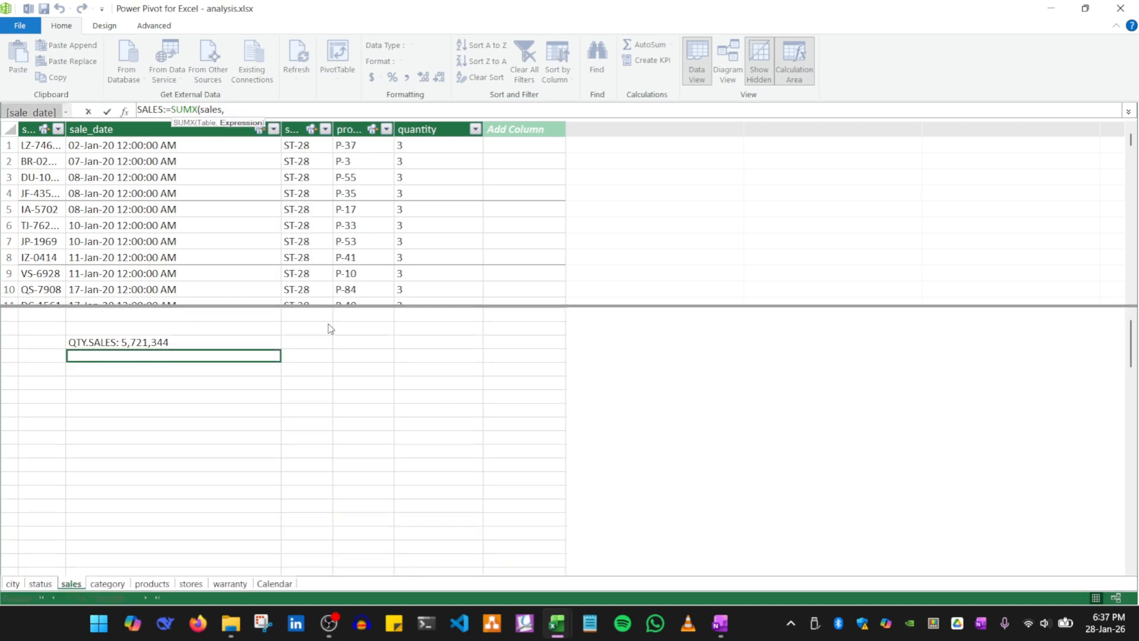
pyautogui.write('sales[Q')
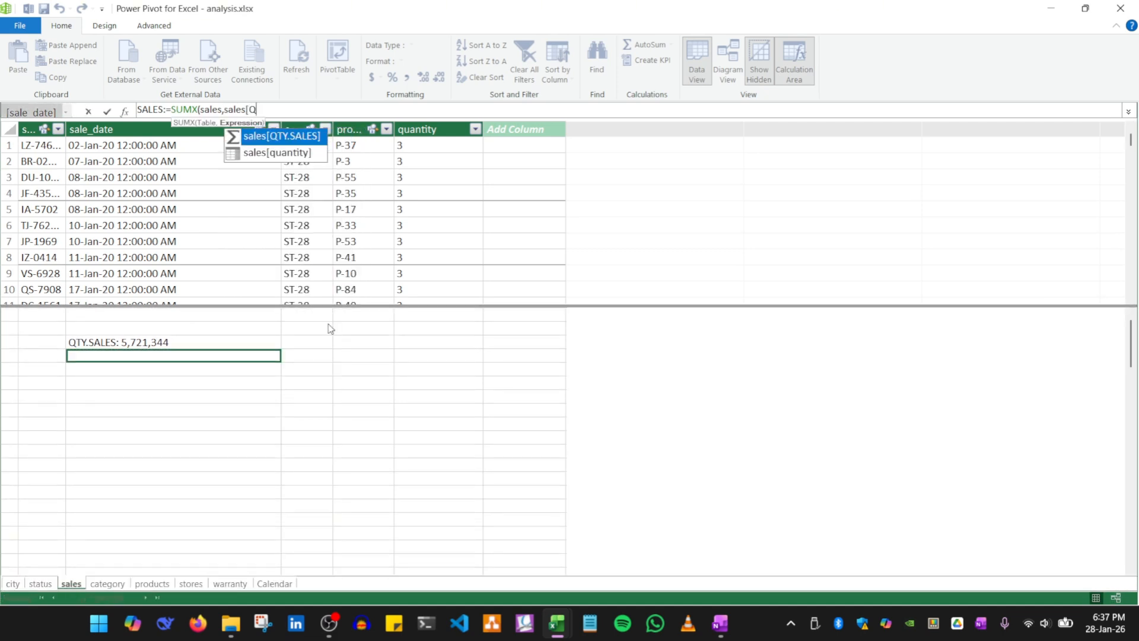
pyautogui.write('uantity]')
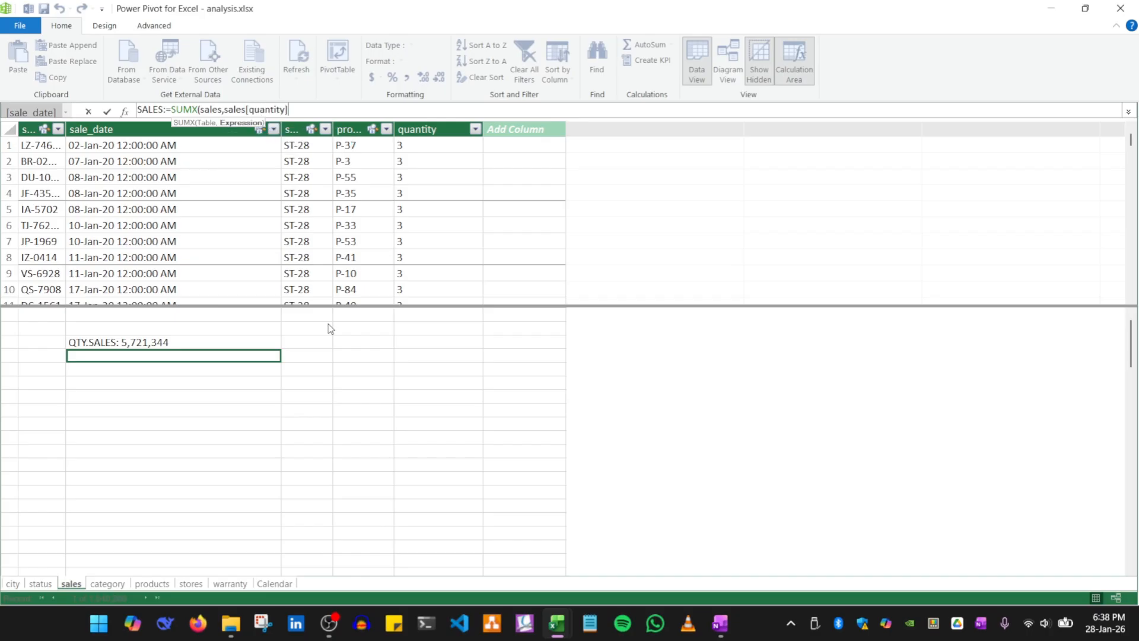
pyautogui.write('*')
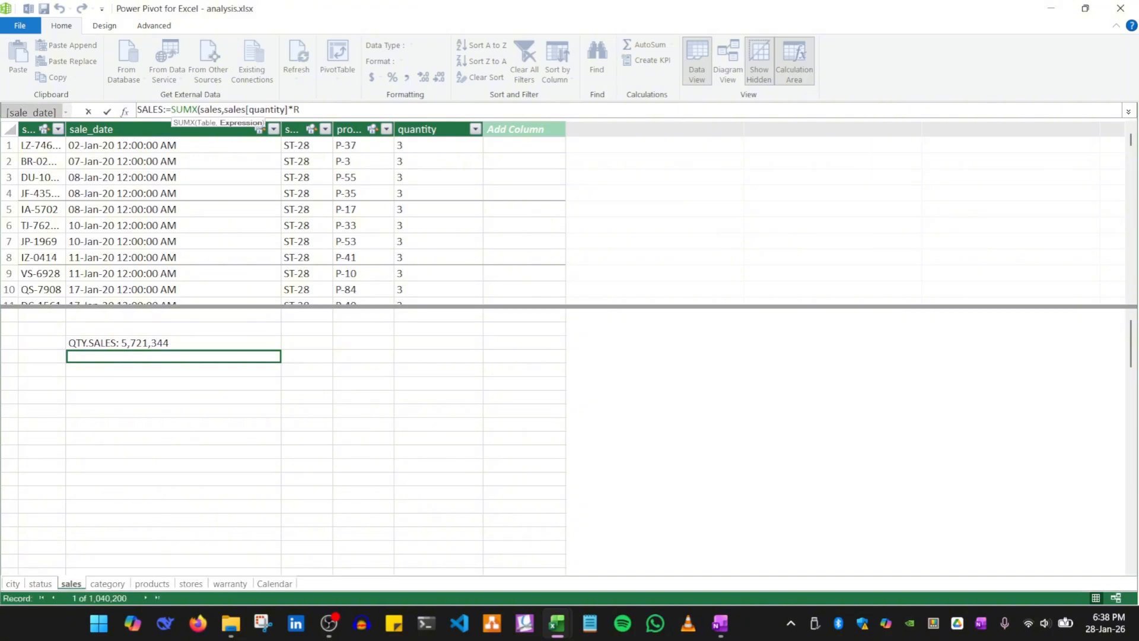
pyautogui.write('RED')
pyautogui.press('BackSpace')
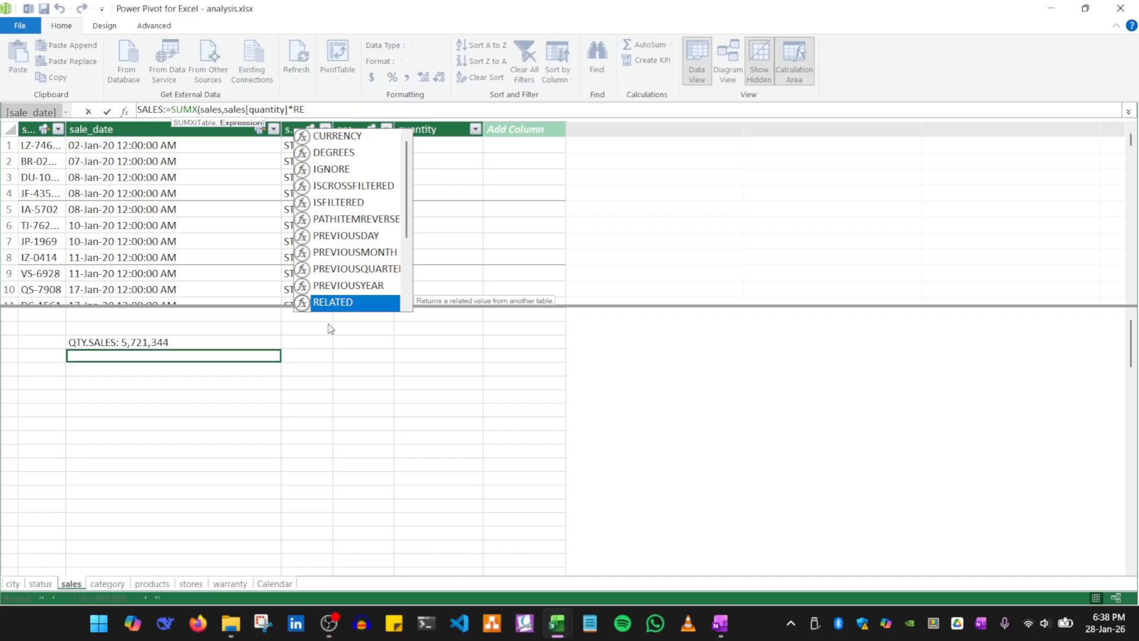
pyautogui.press('Tab')
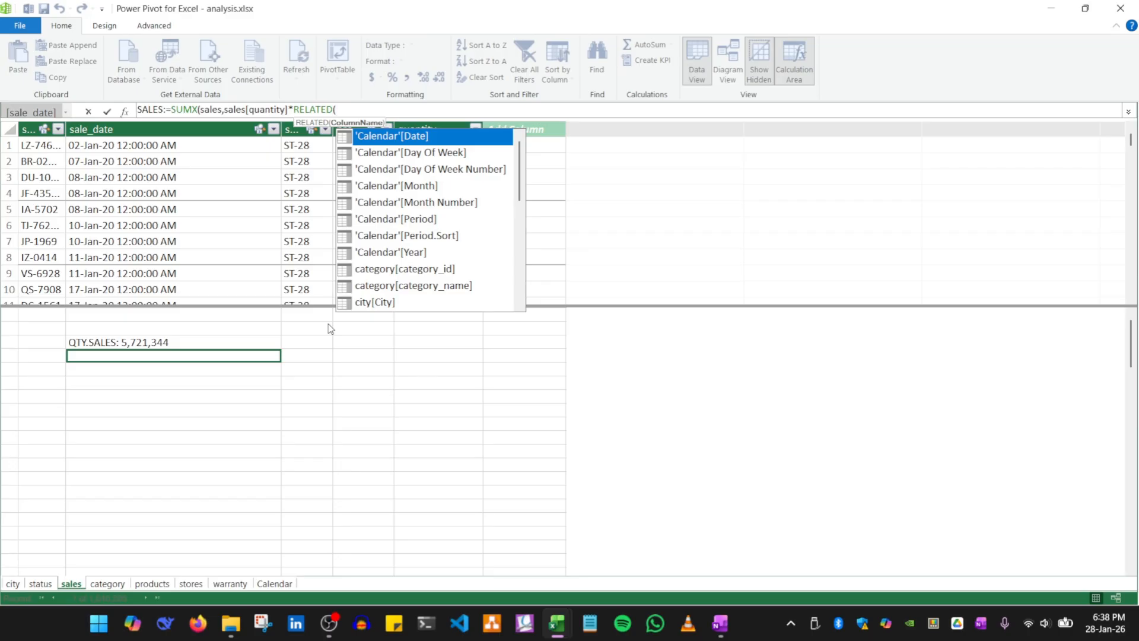
# Give RELATED the products[Purchase Price] column, close both functions, and commit the SALES measure
pyautogui.write('pro')
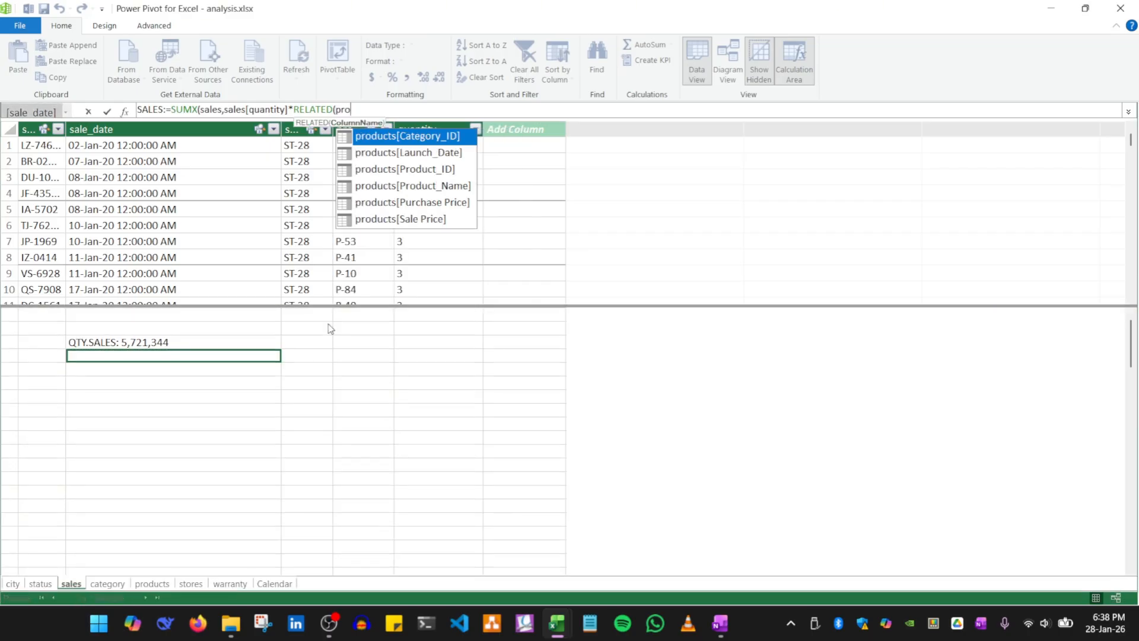
pyautogui.press('Down')
pyautogui.press('Down')
pyautogui.press('Down')
pyautogui.press('Down')
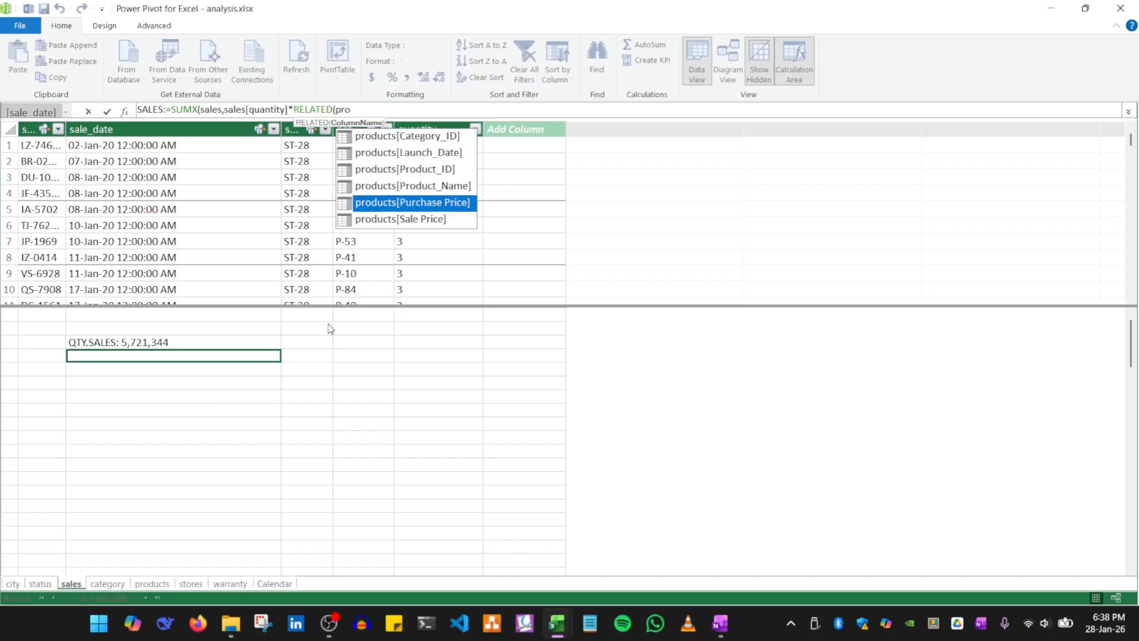
pyautogui.press('Tab')
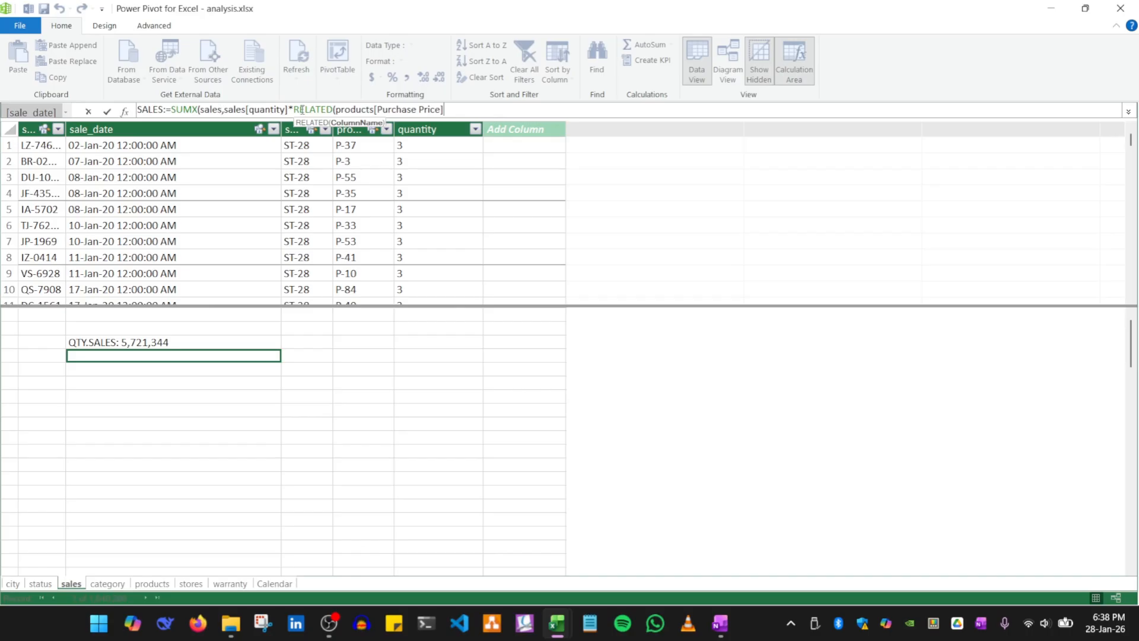
pyautogui.write(')')
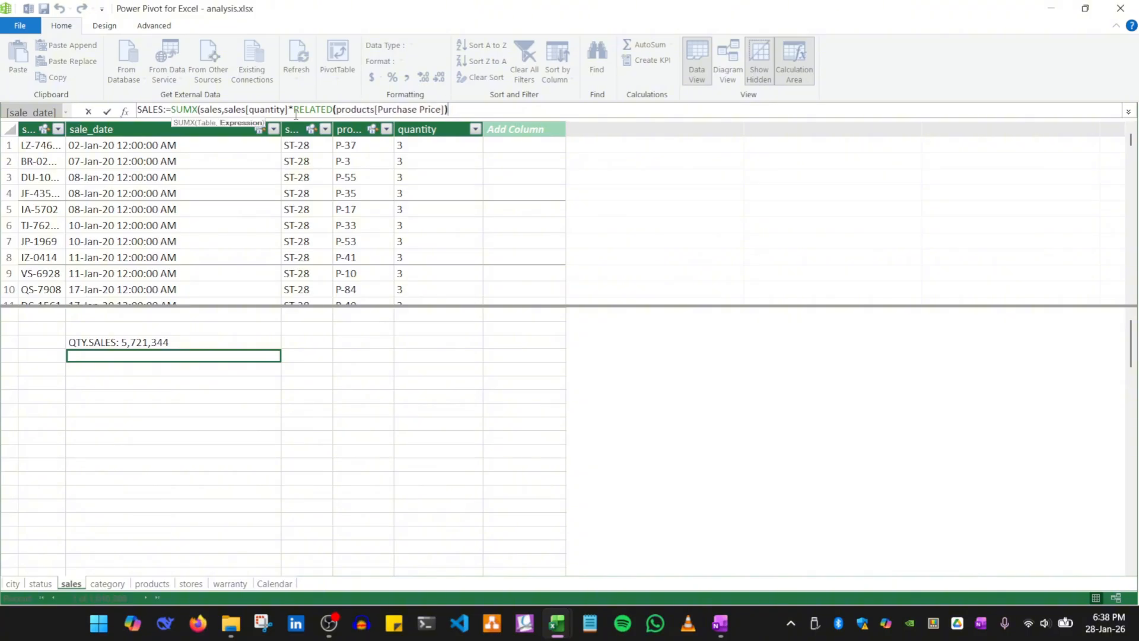
pyautogui.write(')')
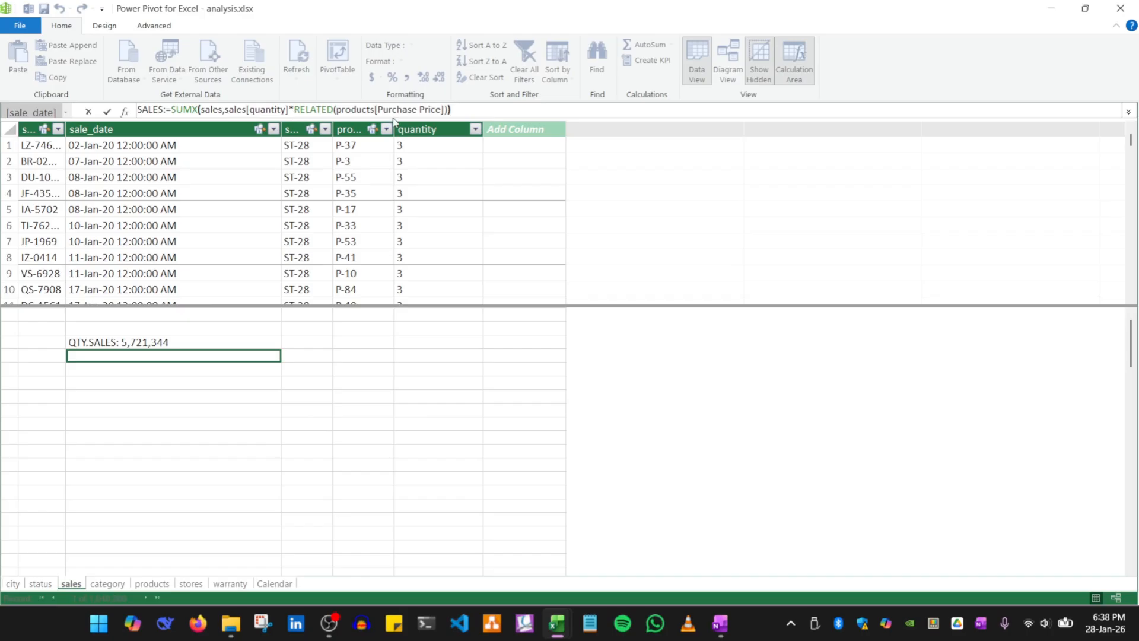
pyautogui.click(106, 112)
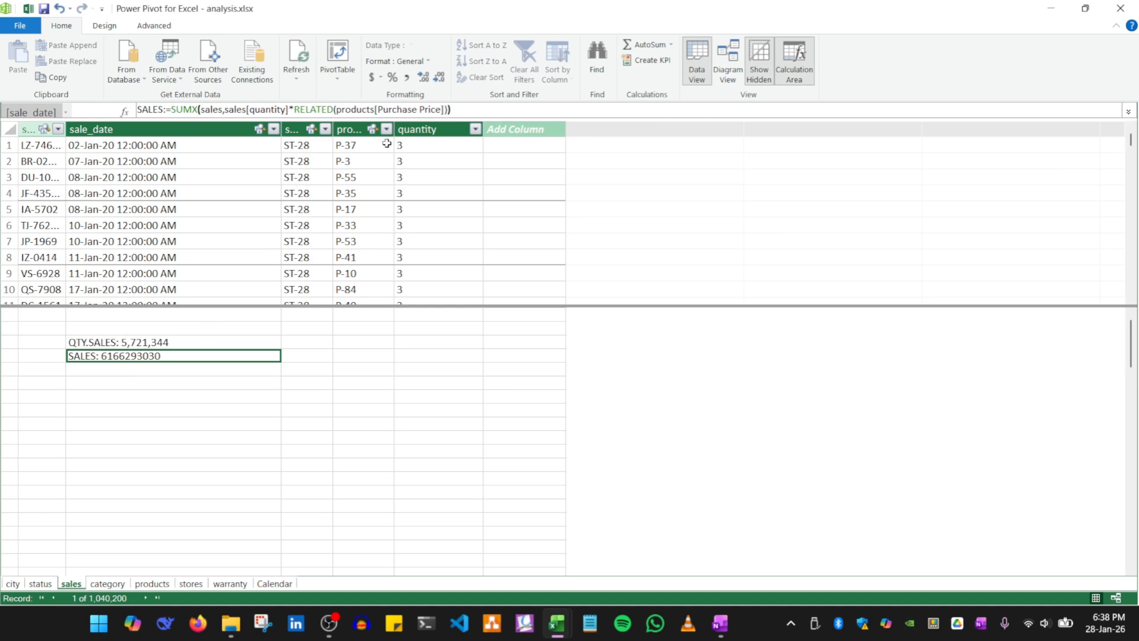
# Format the SALES measure with thousands separators and no decimal places
pyautogui.click(407, 77)
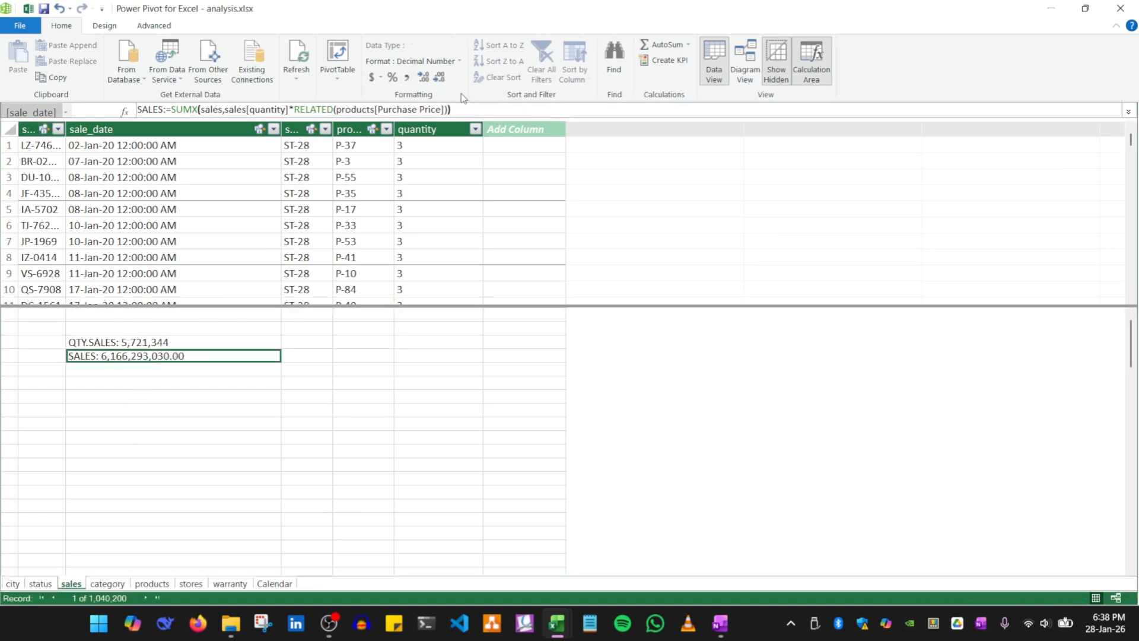
pyautogui.click(439, 77)
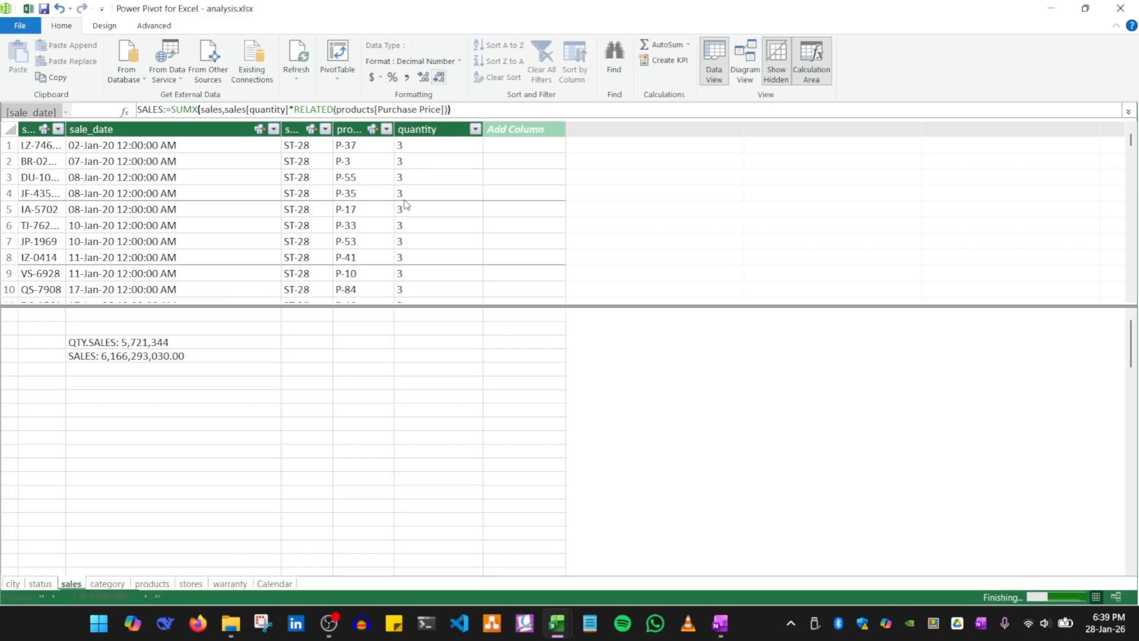
pyautogui.click(439, 77)
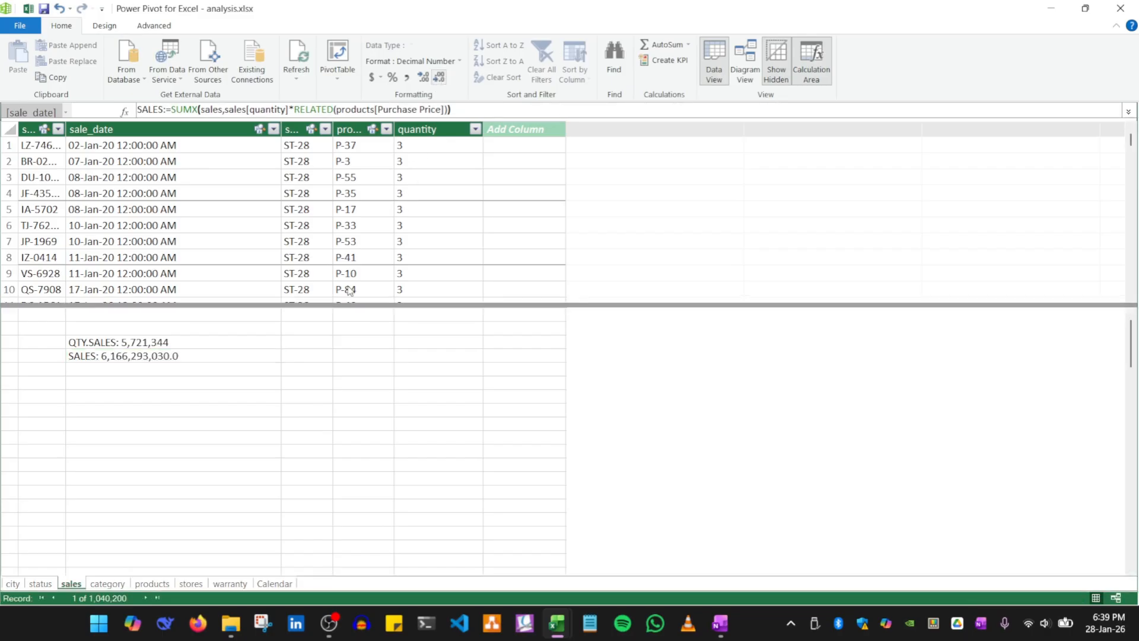
# Start a measure named COGS in the cell below SALES, using SUMX with the sales table as its first argument
pyautogui.click(171, 371)
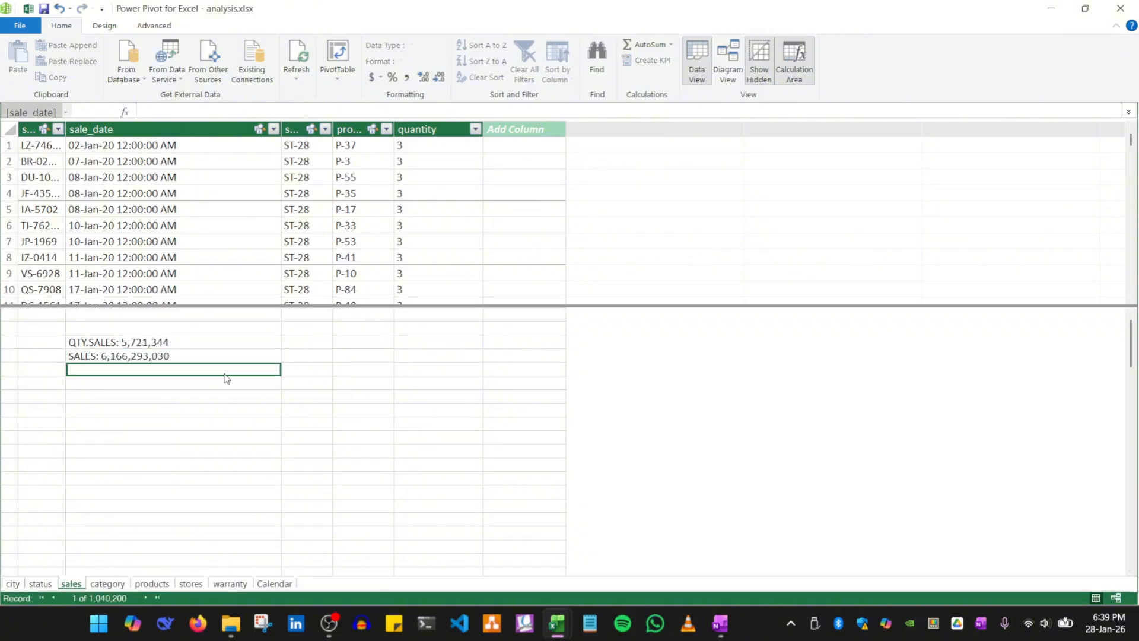
pyautogui.click(193, 111)
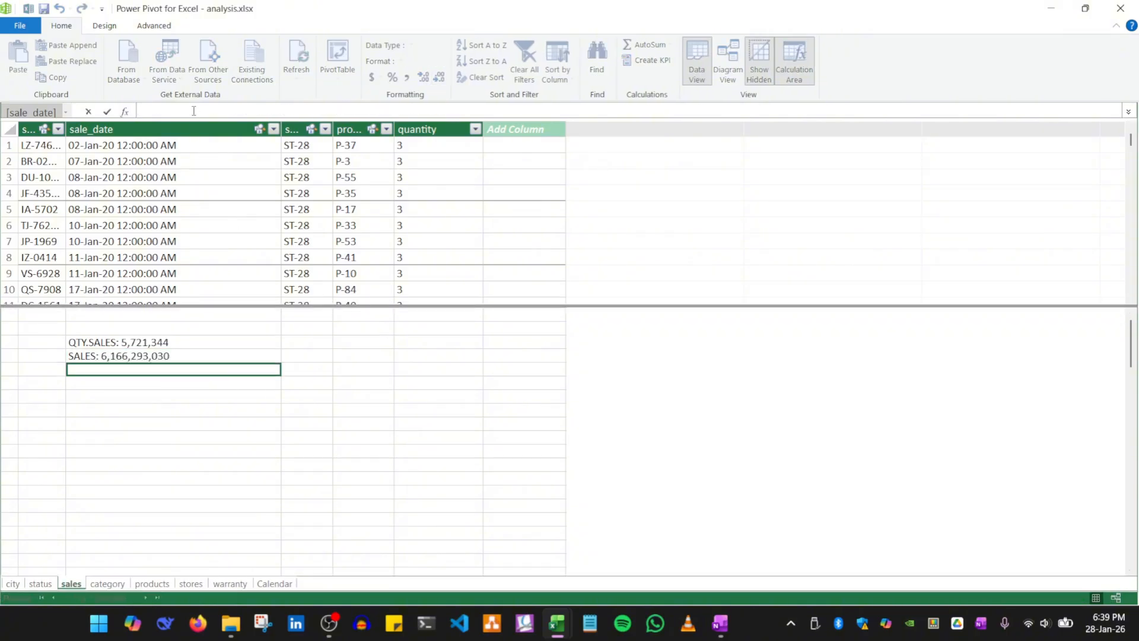
pyautogui.write('COGS:=')
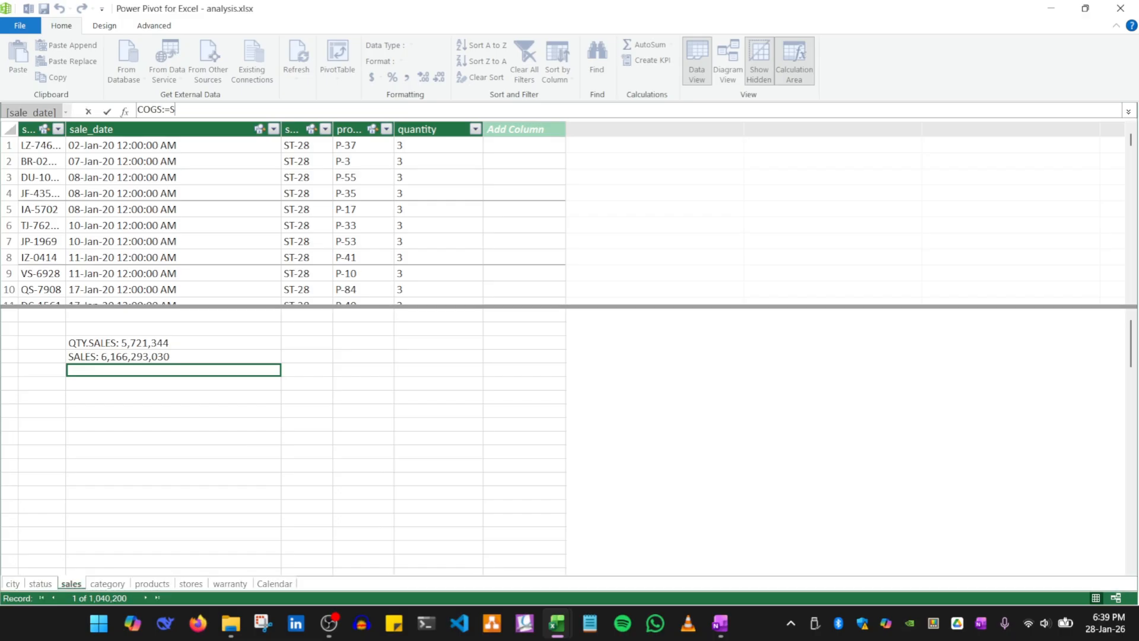
pyautogui.write('SUMX(')
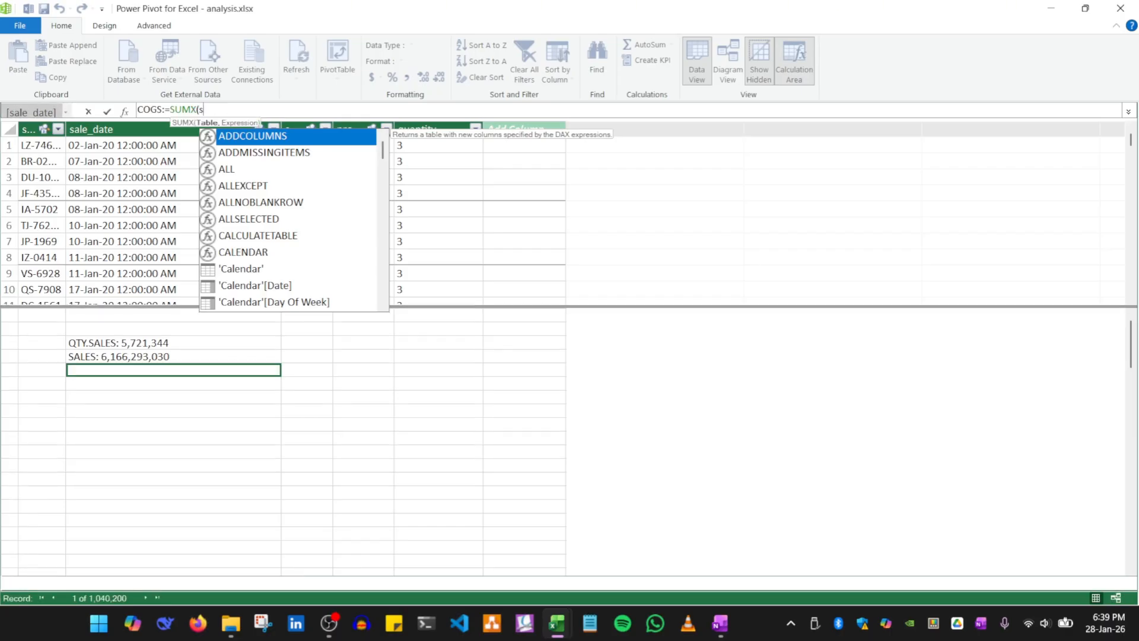
pyautogui.write('sales, ')
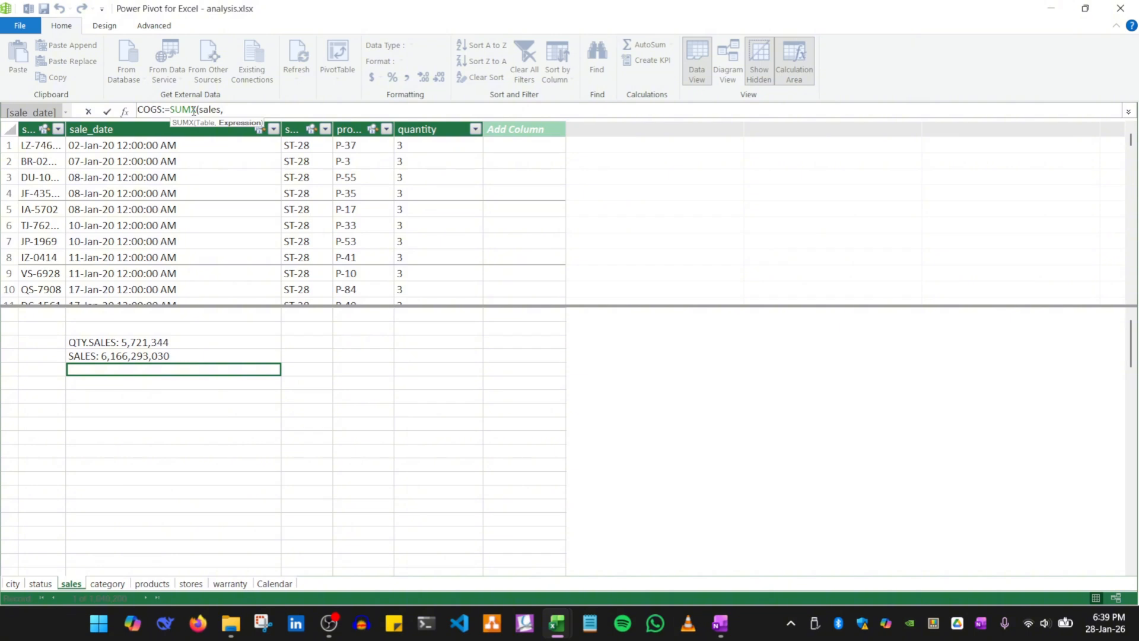
# Enter the COGS measure's SUMX expression as sales[quantity] multiplied by a RELATED function
pyautogui.write('sales[qu')
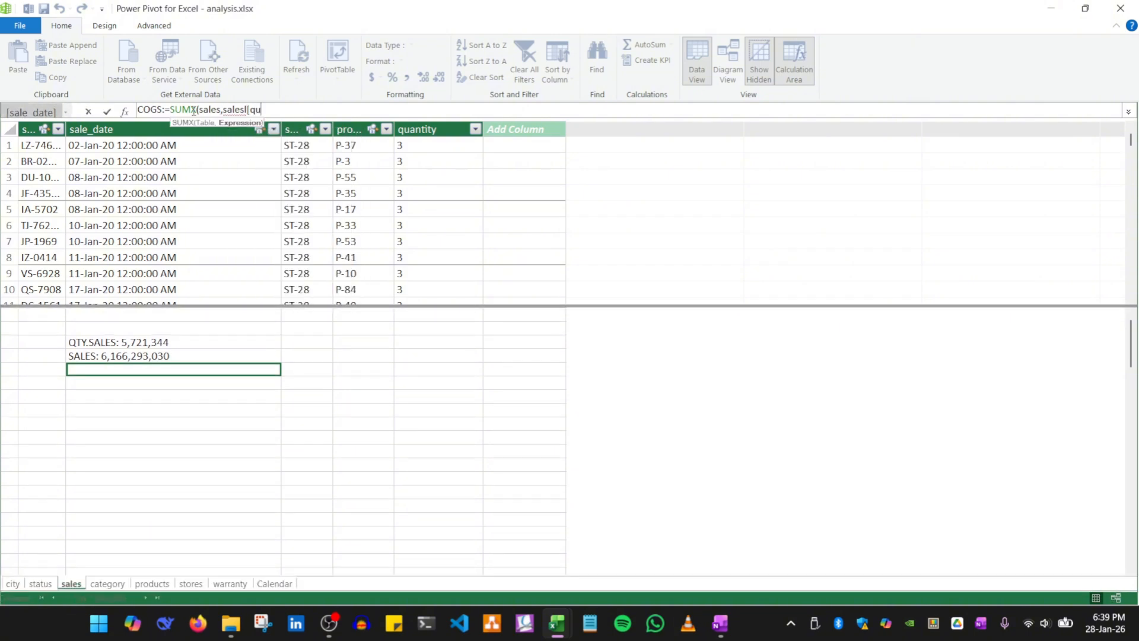
pyautogui.press('BackSpace')
pyautogui.press('BackSpace')
pyautogui.press('BackSpace')
pyautogui.press('BackSpace')
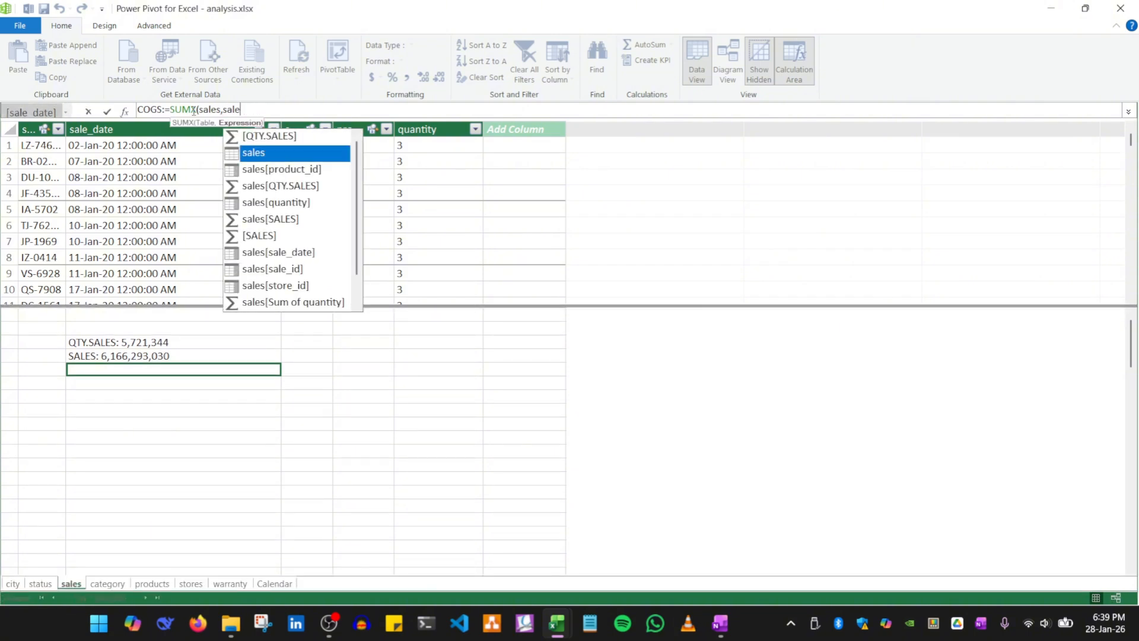
pyautogui.write('s[qu')
pyautogui.press('Tab')
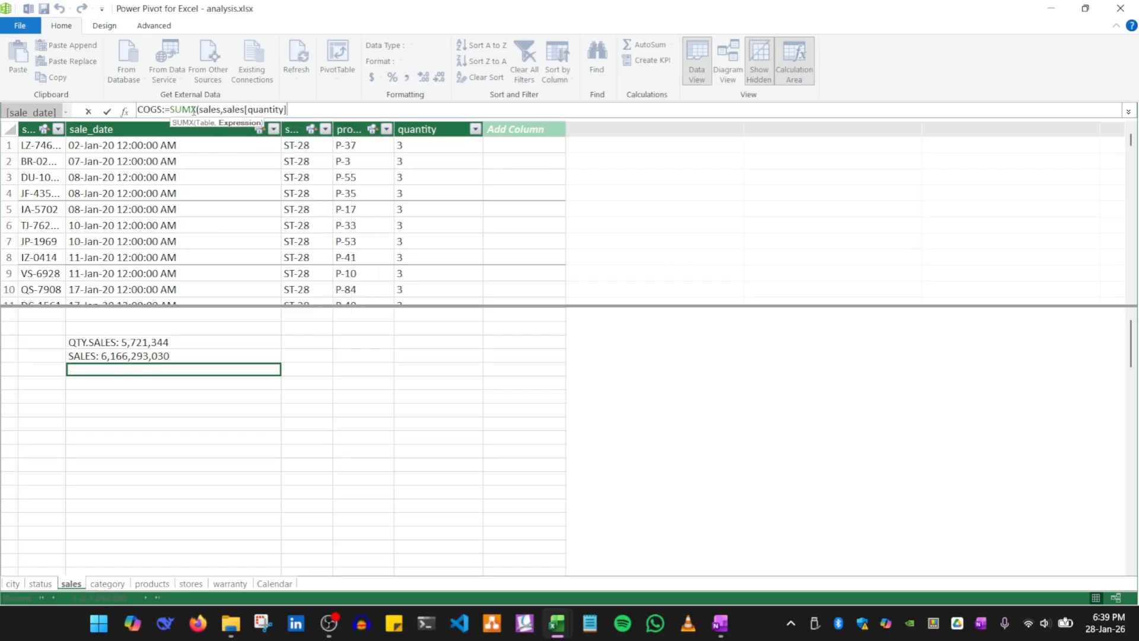
pyautogui.write('*')
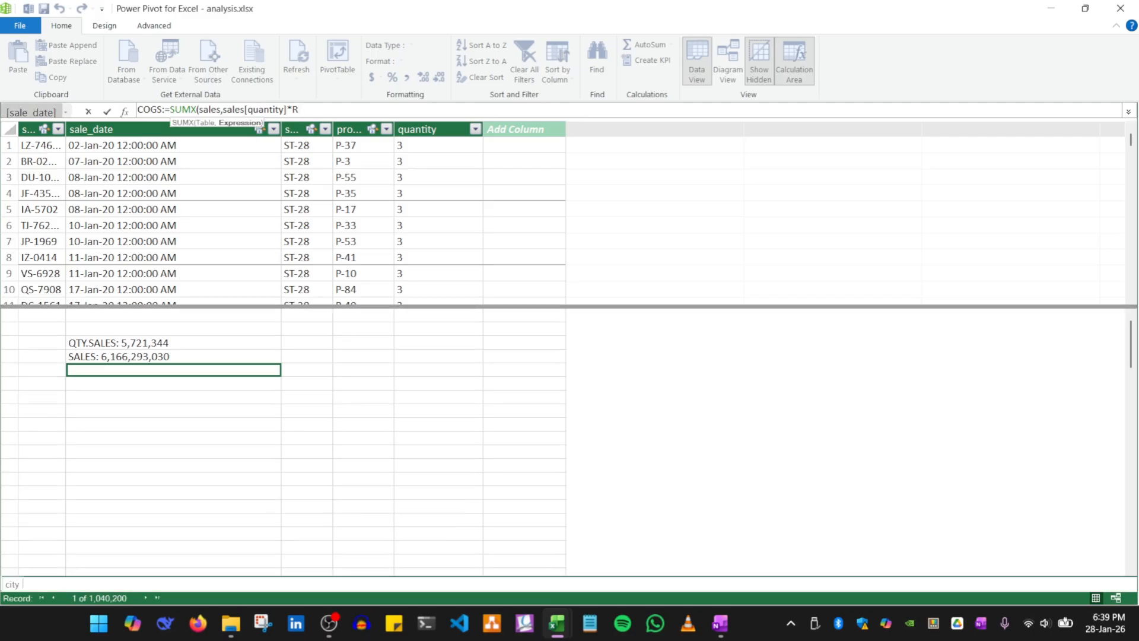
pyautogui.write('RE')
pyautogui.press('Tab')
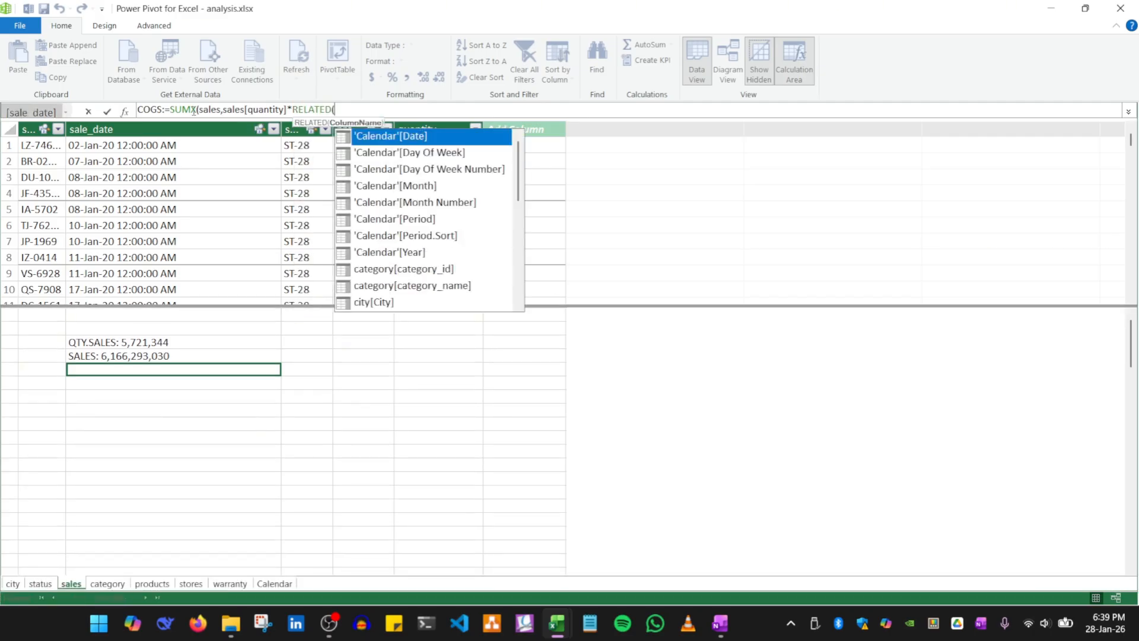
# Give RELATED in COGS the products[Purchase Price] column, close both functions, and commit the measure
pyautogui.write('produ')
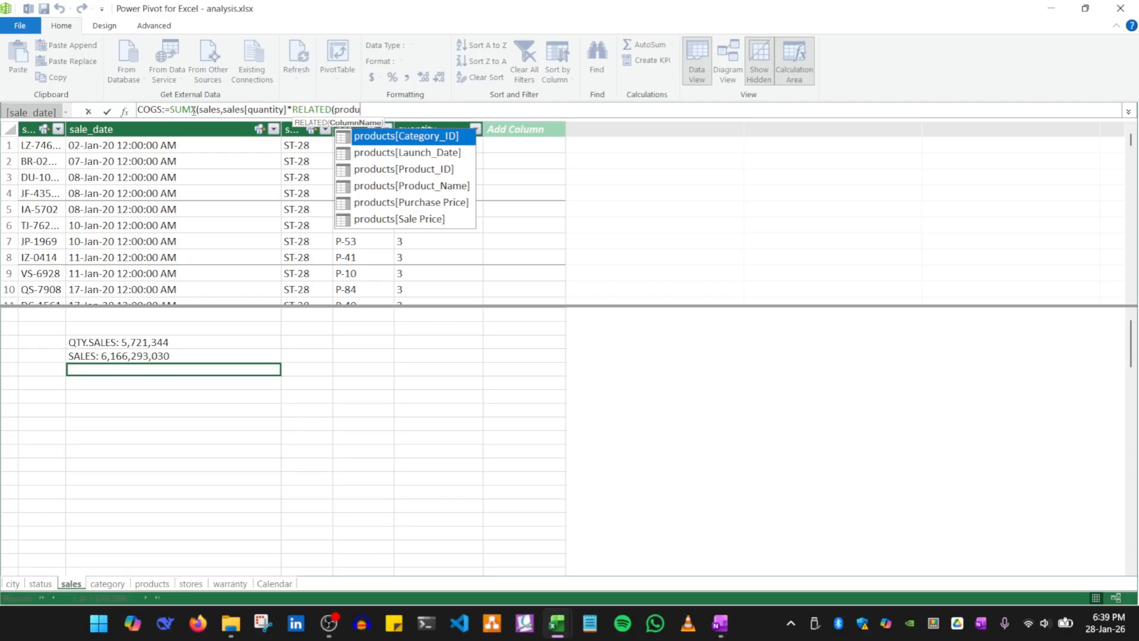
pyautogui.press('Down')
pyautogui.press('Down')
pyautogui.press('Down')
pyautogui.press('Down')
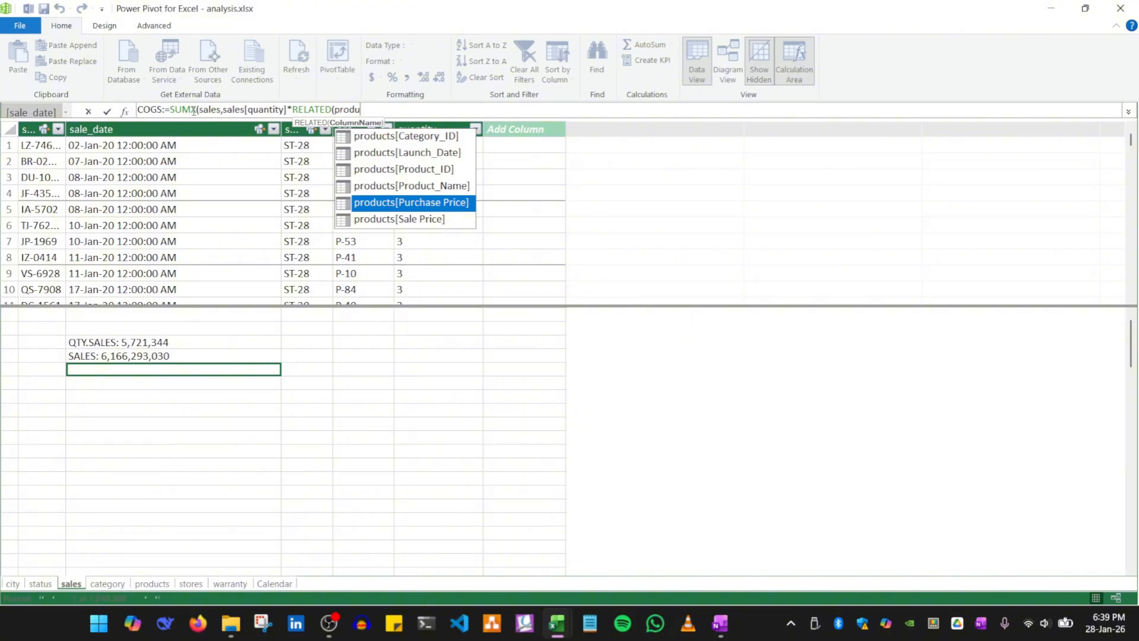
pyautogui.press('Tab')
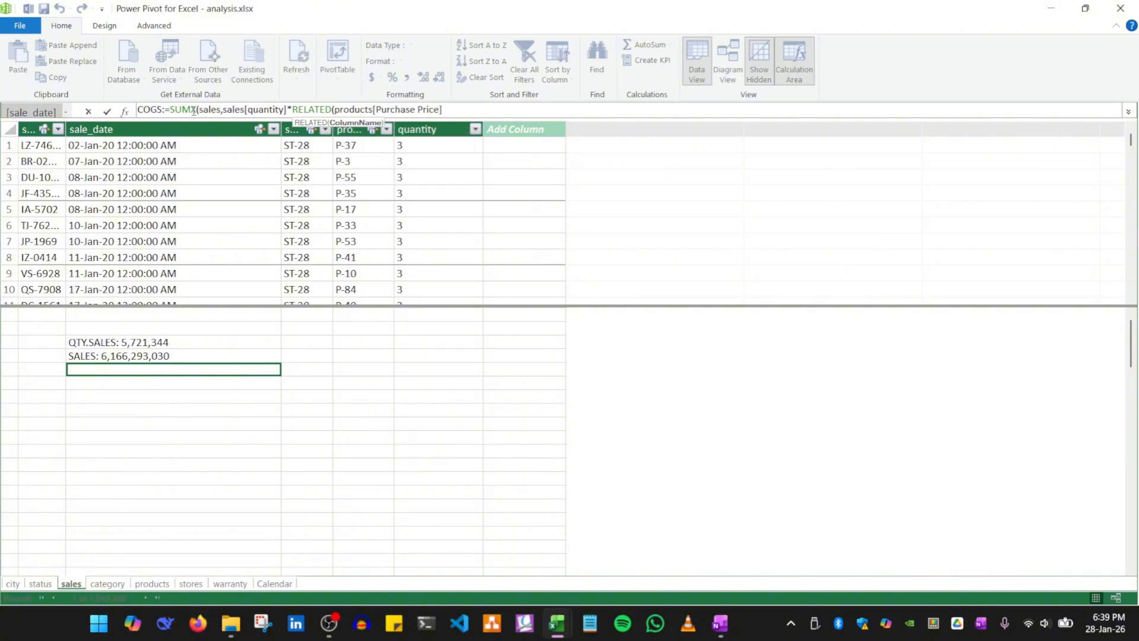
pyautogui.write('))')
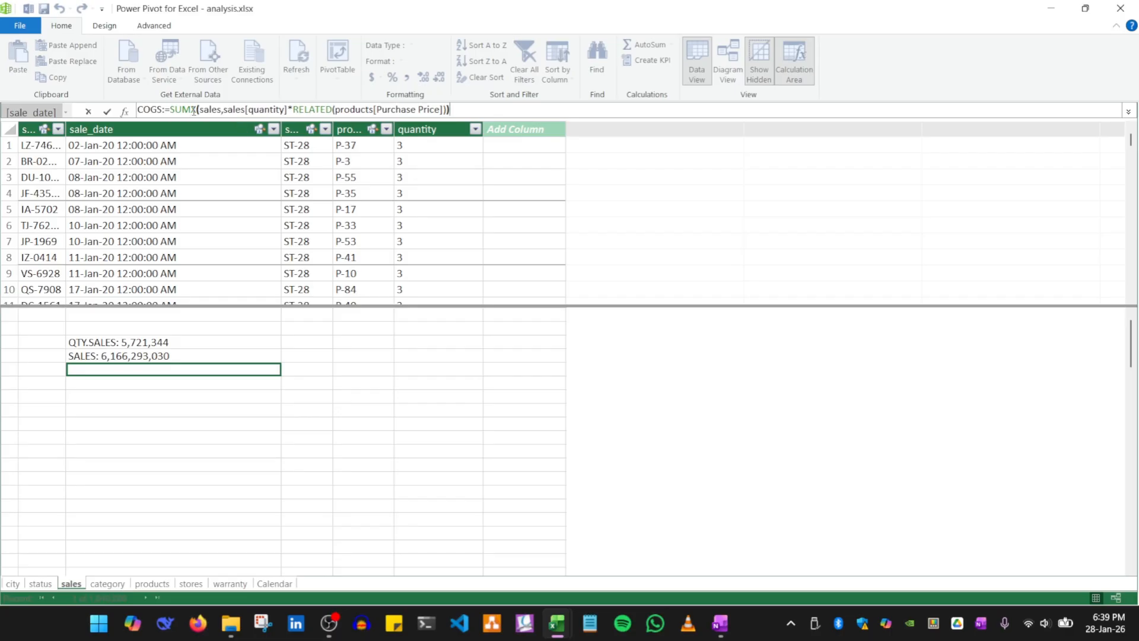
pyautogui.click(107, 112)
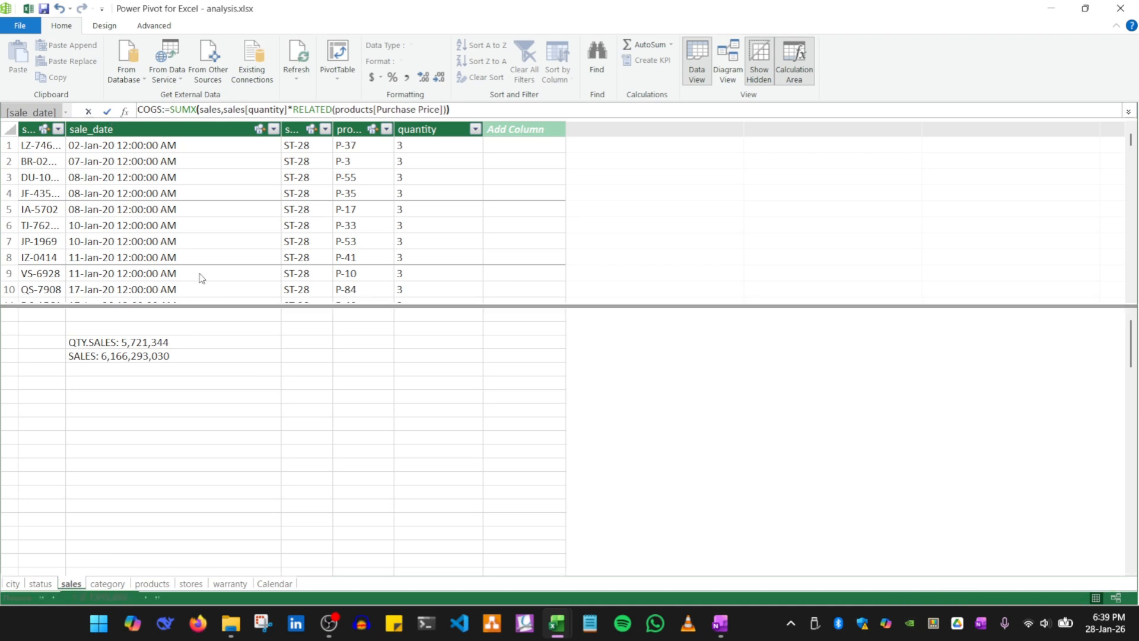
# Change the RELATED column in the SALES measure to products[Sale Price] and commit the formula
pyautogui.click(161, 357)
pyautogui.click(418, 110)
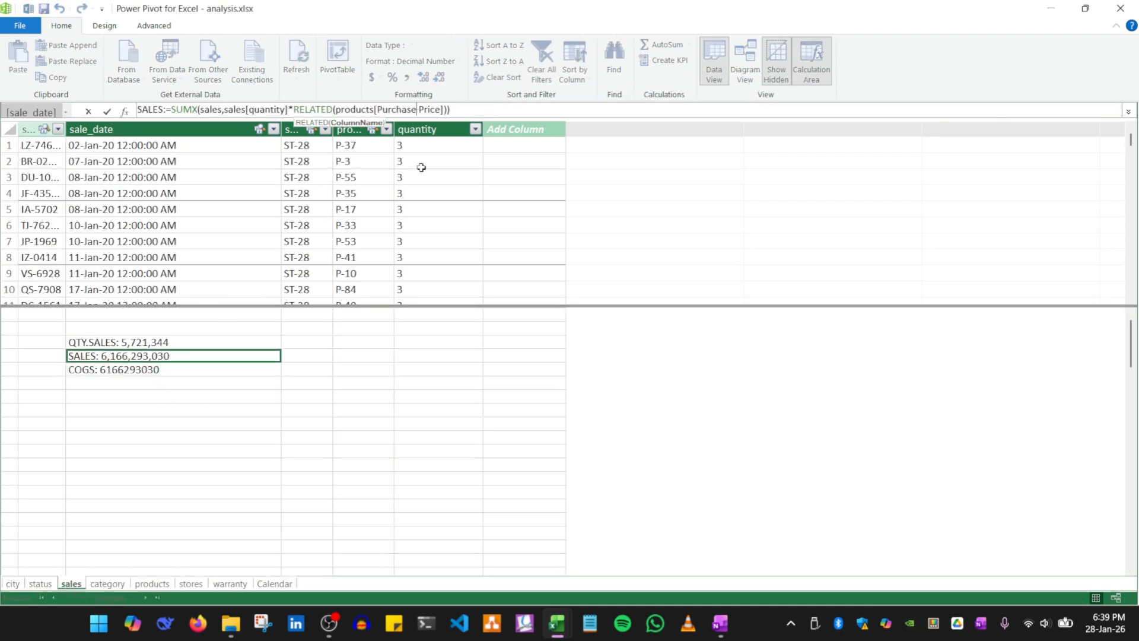
pyautogui.press('BackSpace')
pyautogui.press('BackSpace')
pyautogui.press('BackSpace')
pyautogui.press('BackSpace')
pyautogui.press('BackSpace')
pyautogui.press('BackSpace')
pyautogui.press('BackSpace')
pyautogui.press('BackSpace')
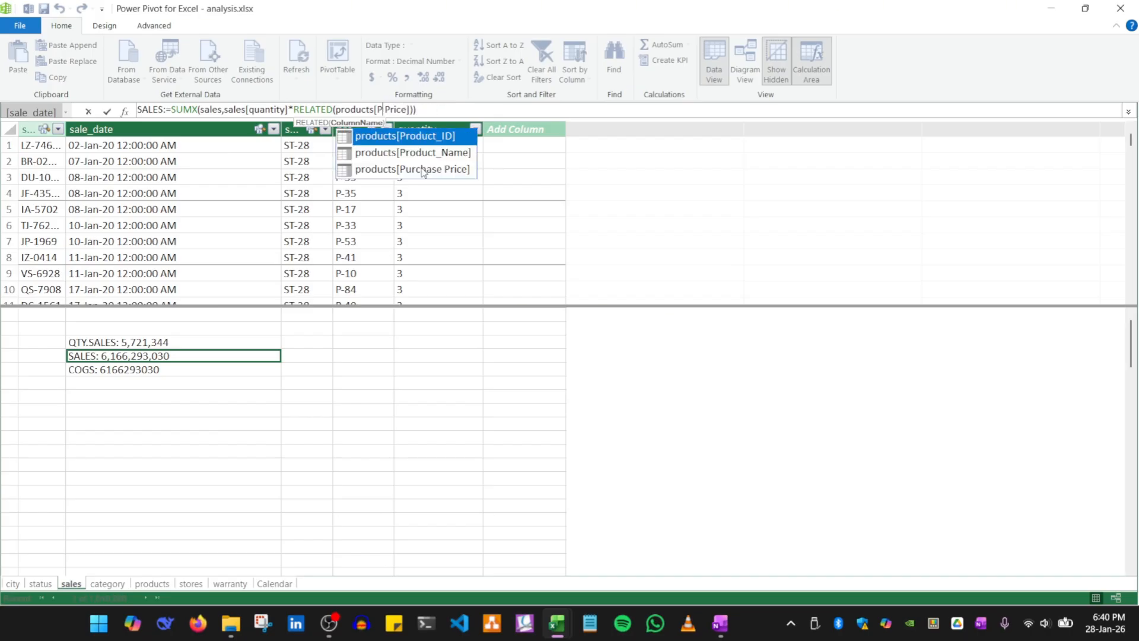
pyautogui.write('Sale')
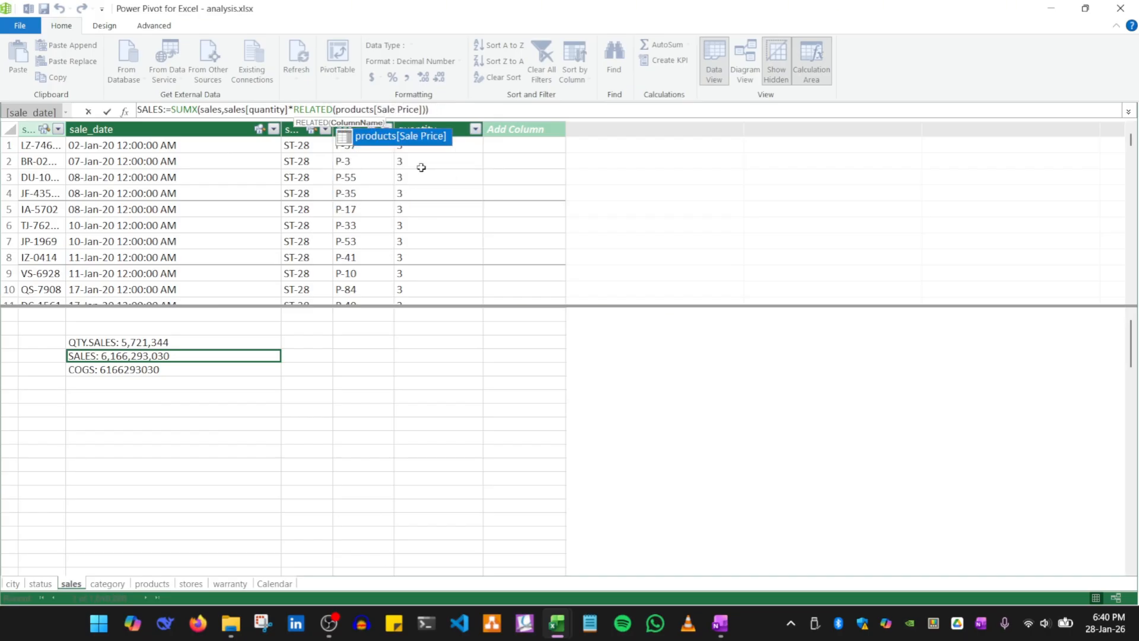
pyautogui.click(108, 111)
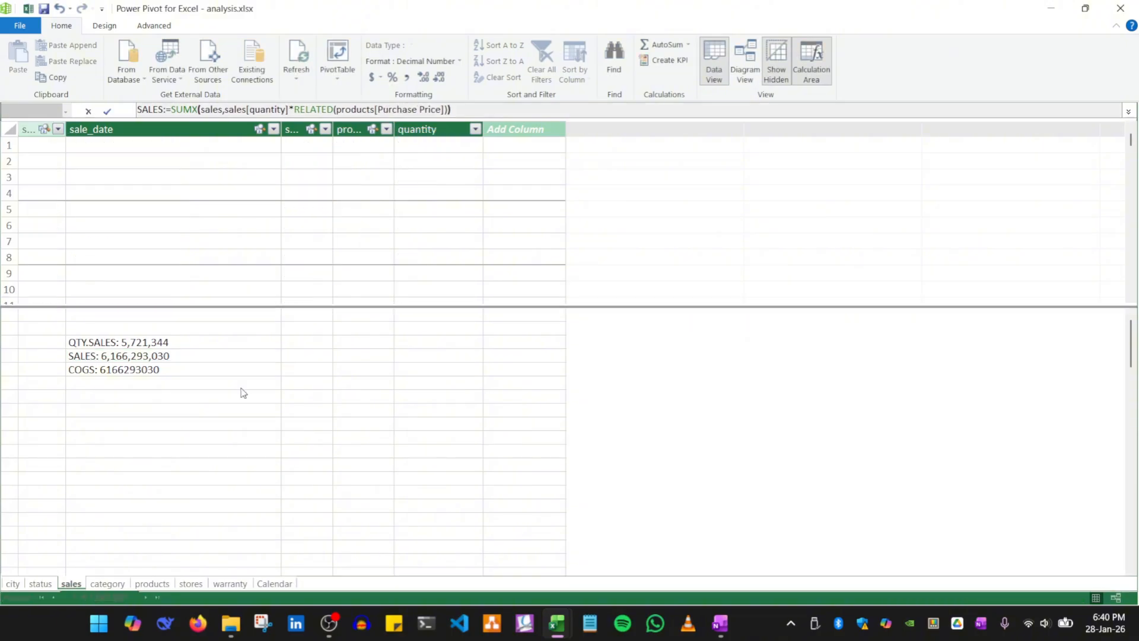
# Format the COGS measure with thousands separators and no decimal places
pyautogui.click(178, 372)
pyautogui.click(407, 77)
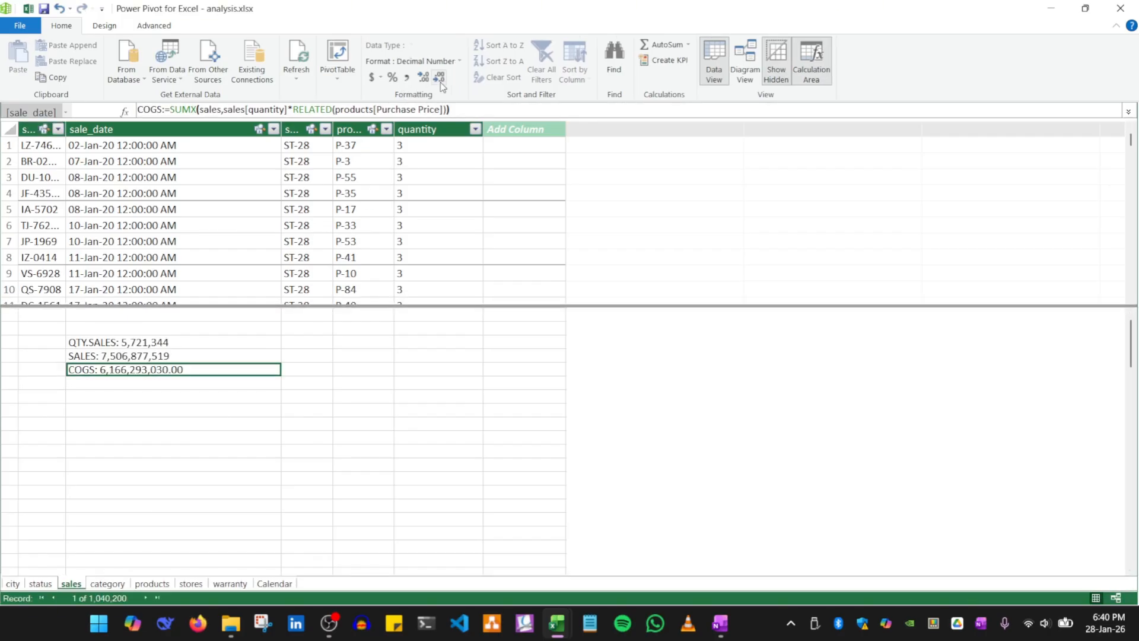
pyautogui.click(440, 83)
pyautogui.click(440, 83)
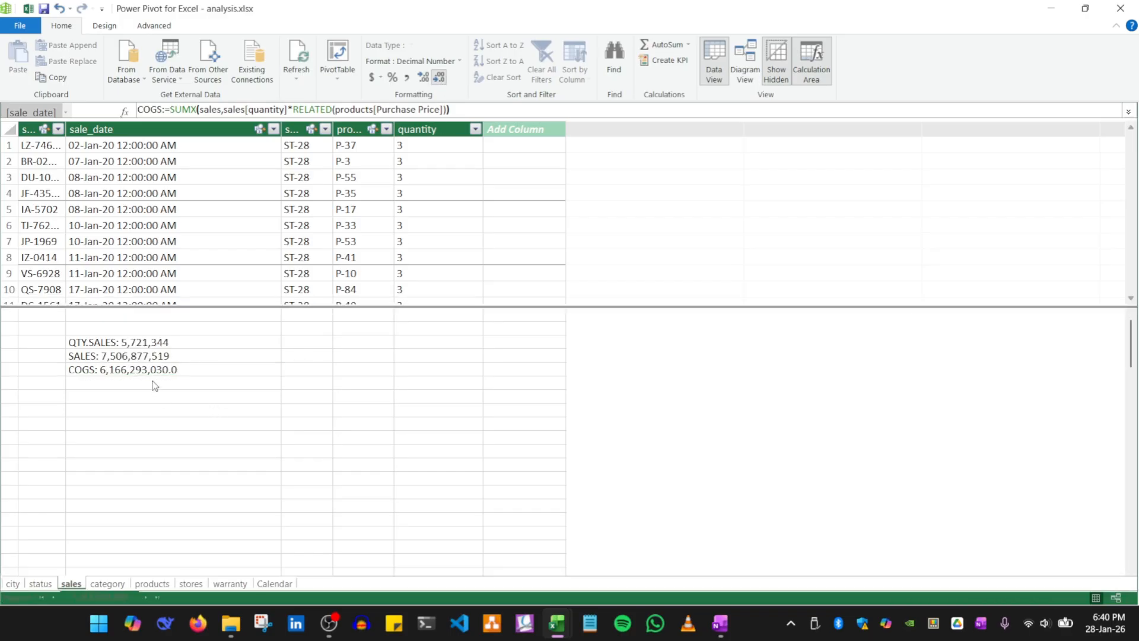
# Start a measure named MARGIN in the cell below COGS
pyautogui.click(131, 387)
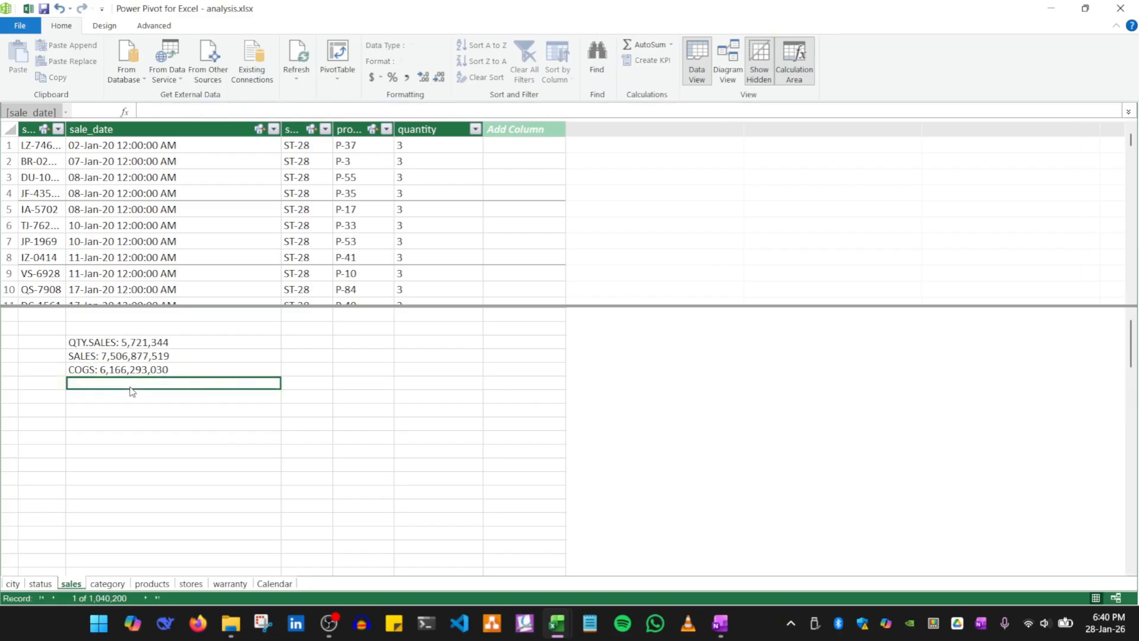
pyautogui.write('m')
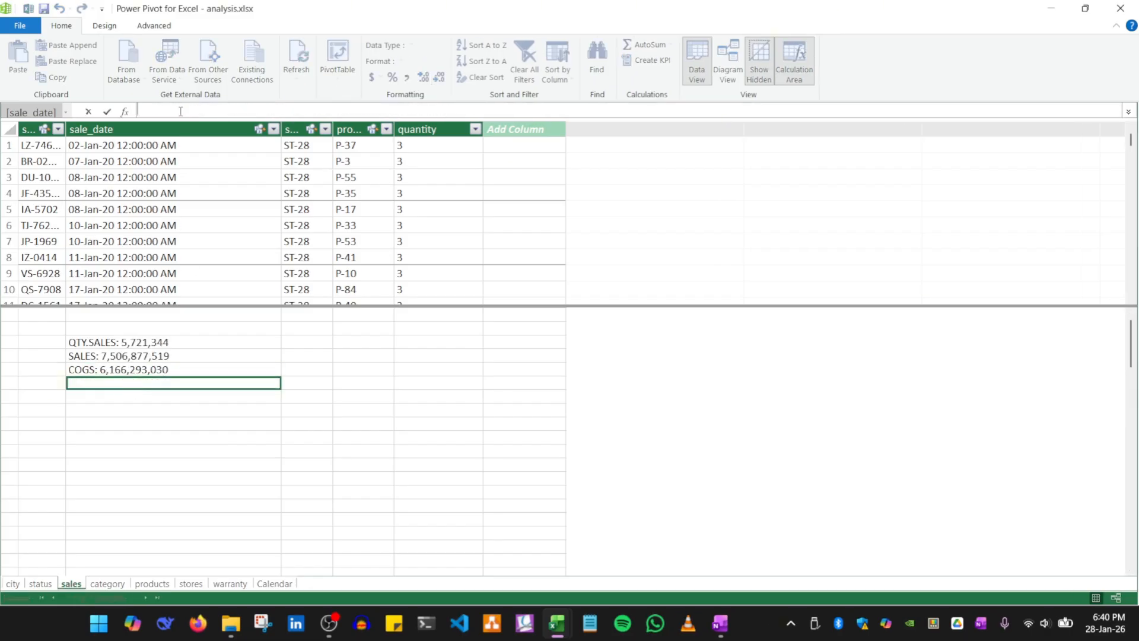
pyautogui.write('e')
pyautogui.press('BackSpace')
pyautogui.press('BackSpace')
pyautogui.write('N')
pyautogui.write('MARGIN')
pyautogui.write(':=')
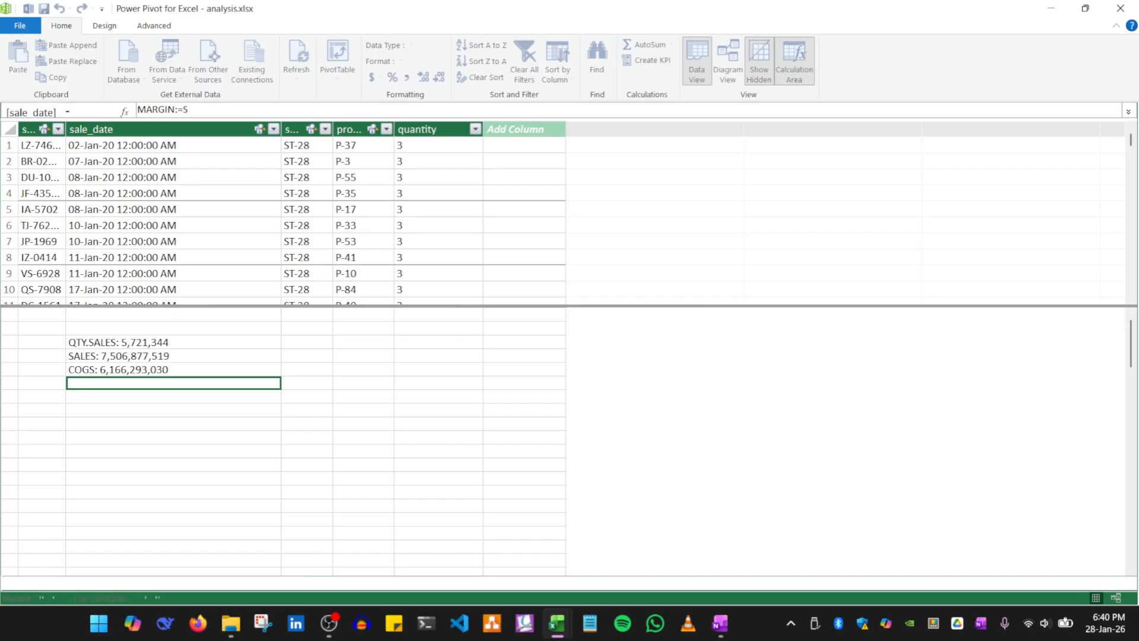
pyautogui.write('Sal')
pyautogui.press('Tab')
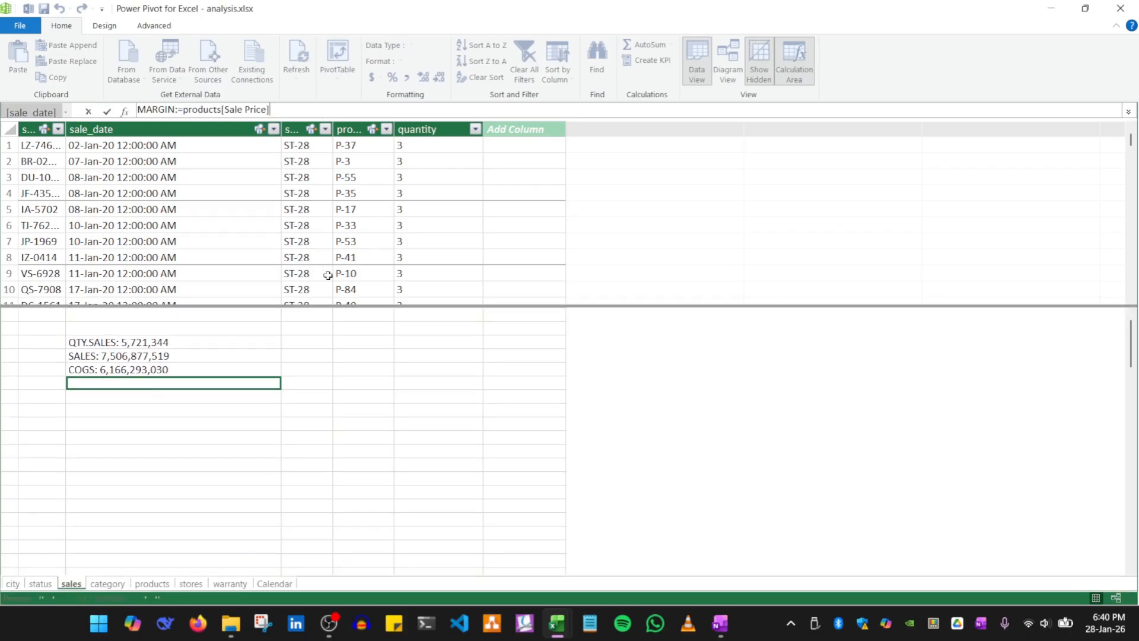
pyautogui.press('BackSpace')
pyautogui.press('BackSpace')
pyautogui.press('BackSpace')
pyautogui.press('BackSpace')
pyautogui.press('BackSpace')
pyautogui.press('BackSpace')
pyautogui.press('BackSpace')
pyautogui.press('BackSpace')
pyautogui.press('BackSpace')
pyautogui.press('BackSpace')
pyautogui.press('BackSpace')
pyautogui.press('BackSpace')
pyautogui.press('BackSpace')
pyautogui.press('BackSpace')
pyautogui.press('BackSpace')
pyautogui.press('BackSpace')
pyautogui.press('BackSpace')
pyautogui.press('BackSpace')
pyautogui.press('BackSpace')
pyautogui.press('BackSpace')
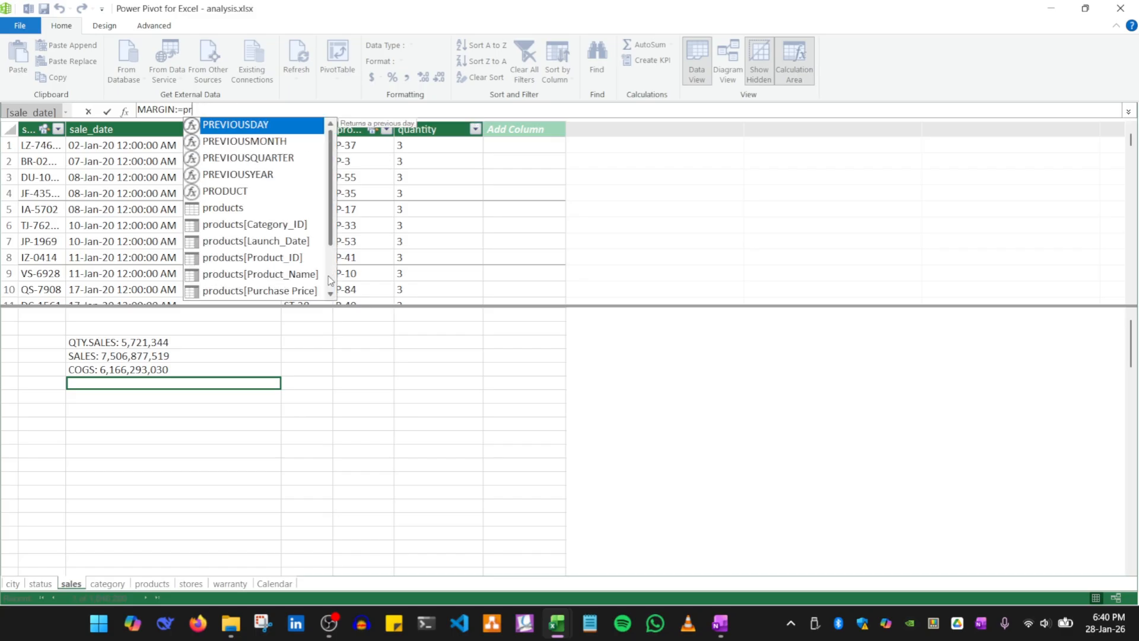
# Define MARGIN as [SALES]-[COGS] and commit the measure
pyautogui.write('S')
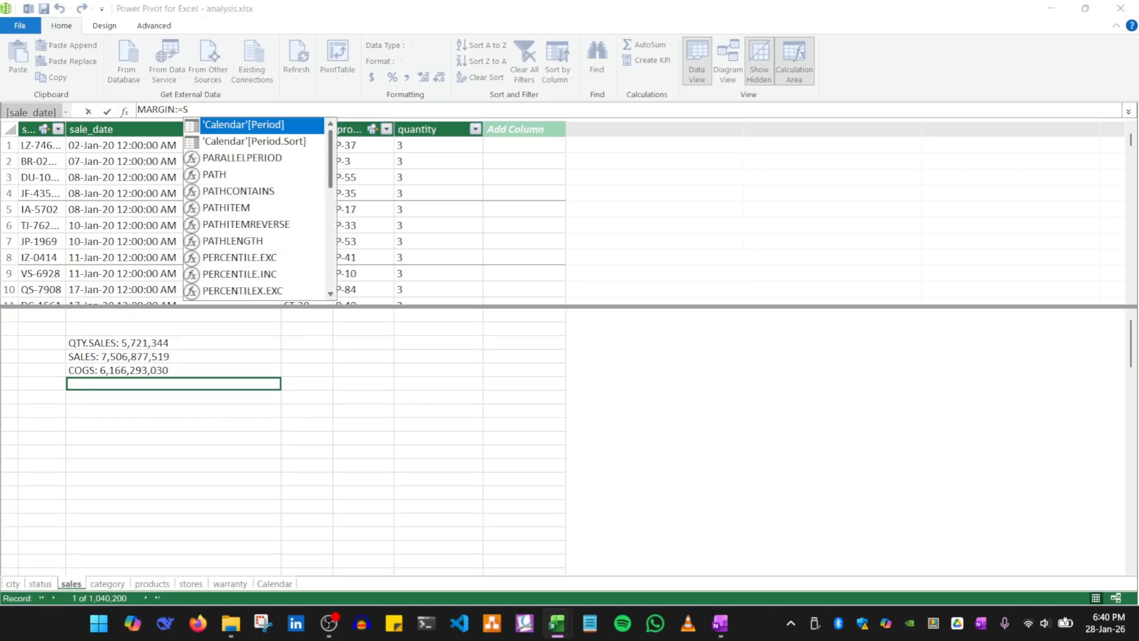
pyautogui.write('AL')
pyautogui.press('Down')
pyautogui.press('Down')
pyautogui.press('Down')
pyautogui.press('Down')
pyautogui.press('Down')
pyautogui.press('Down')
pyautogui.press('Down')
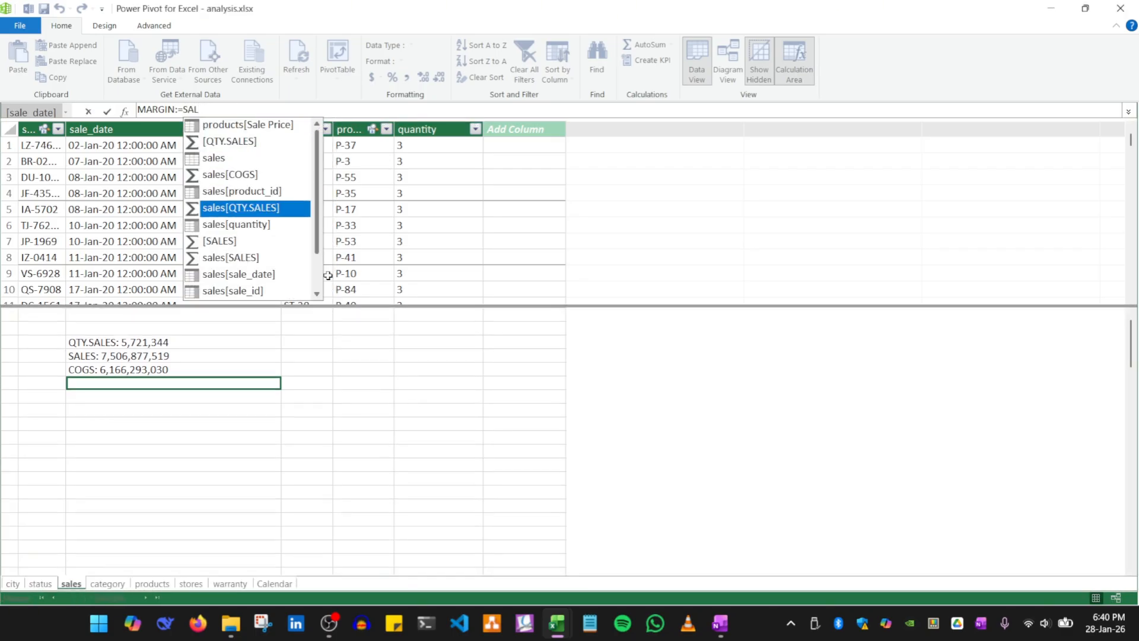
pyautogui.press('Tab')
pyautogui.write('-CO')
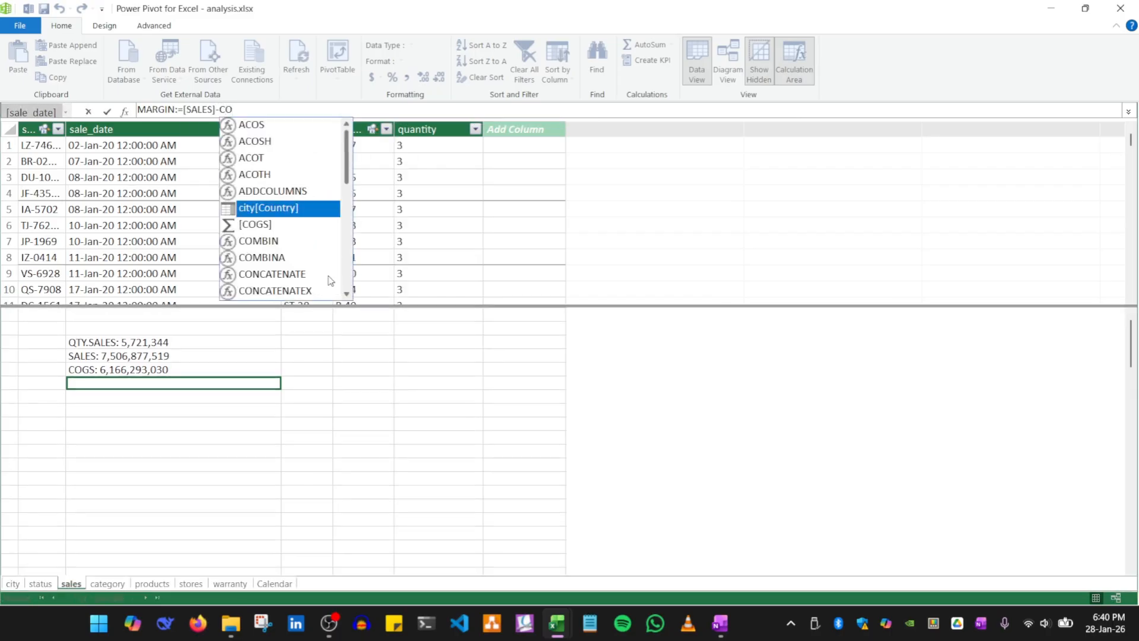
pyautogui.press('Down')
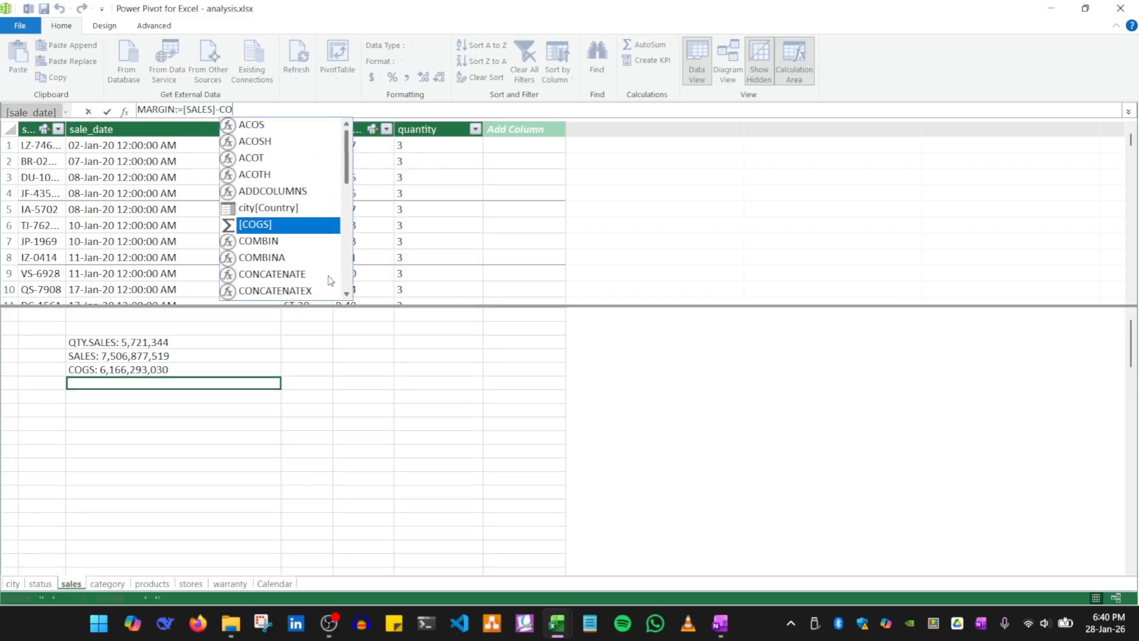
pyautogui.press('Tab')
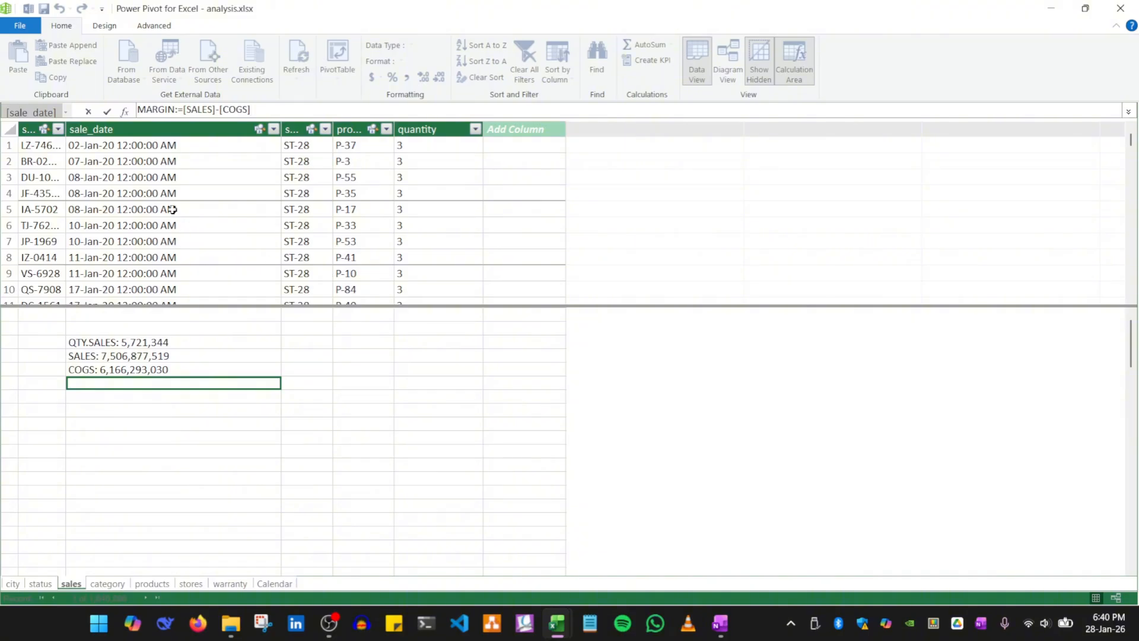
pyautogui.click(106, 111)
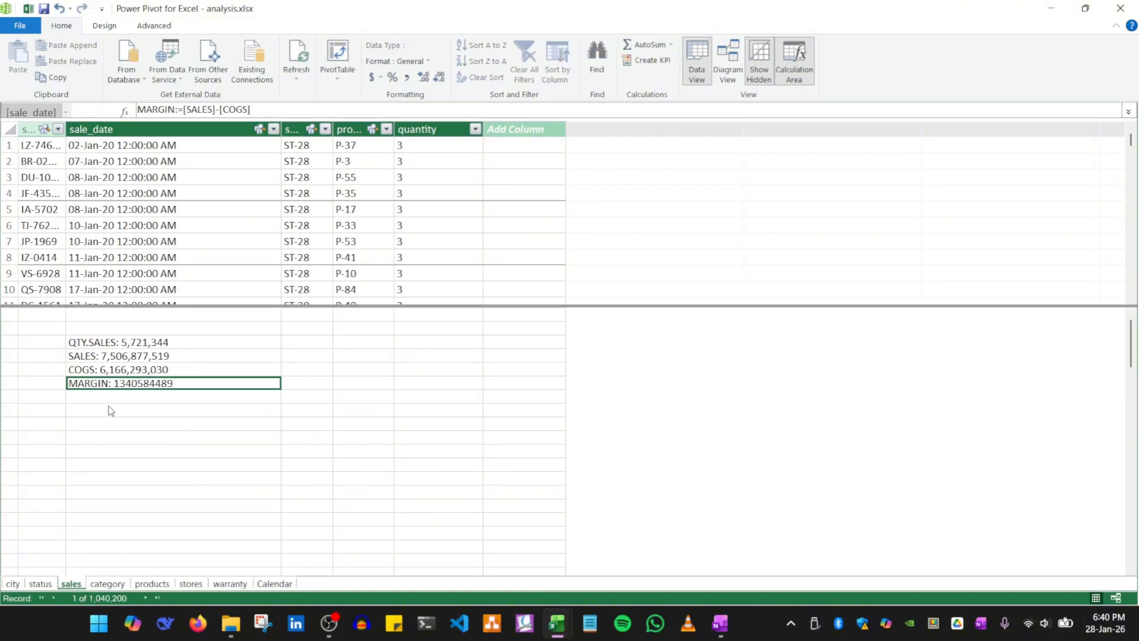
# Format the MARGIN measure with thousands separators and no decimal places
pyautogui.click(85, 358)
pyautogui.click(94, 370)
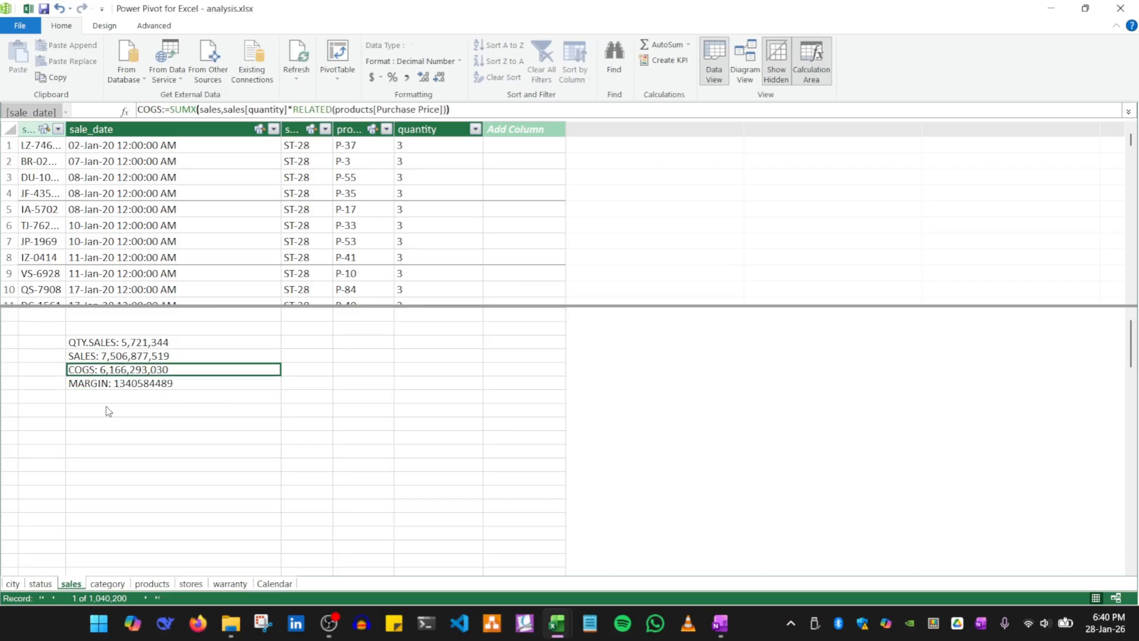
pyautogui.click(135, 386)
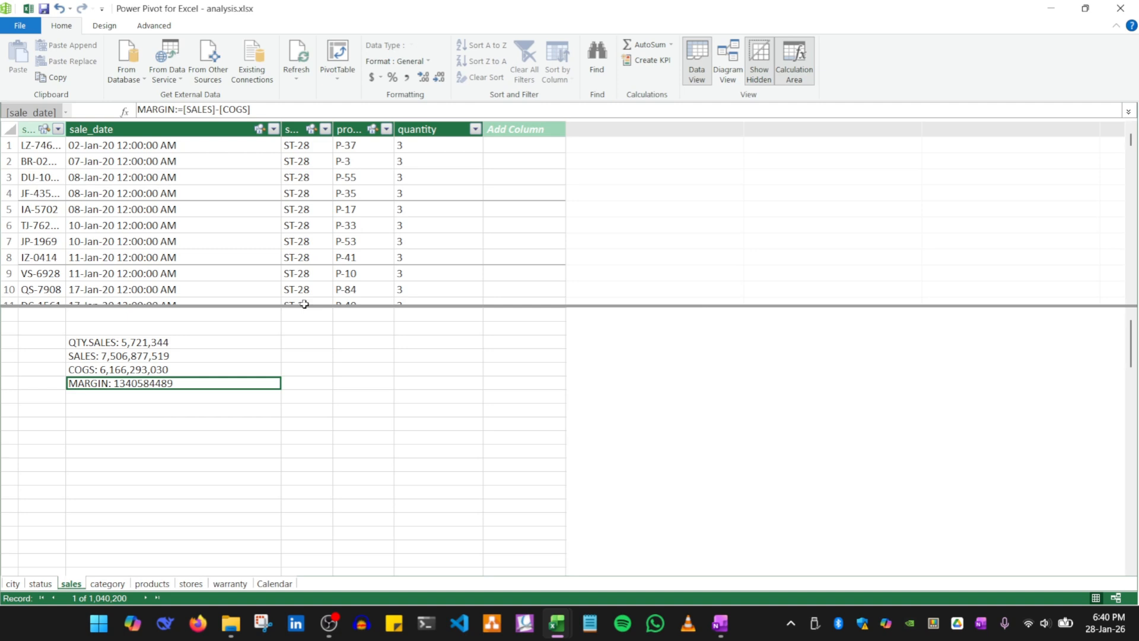
pyautogui.click(407, 77)
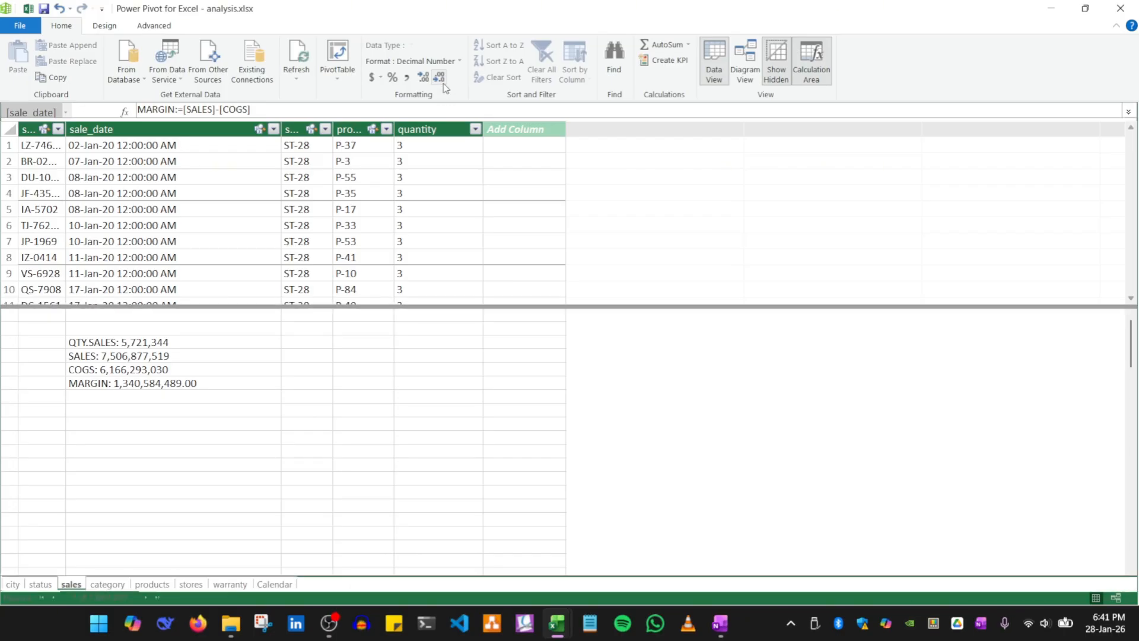
pyautogui.click(439, 79)
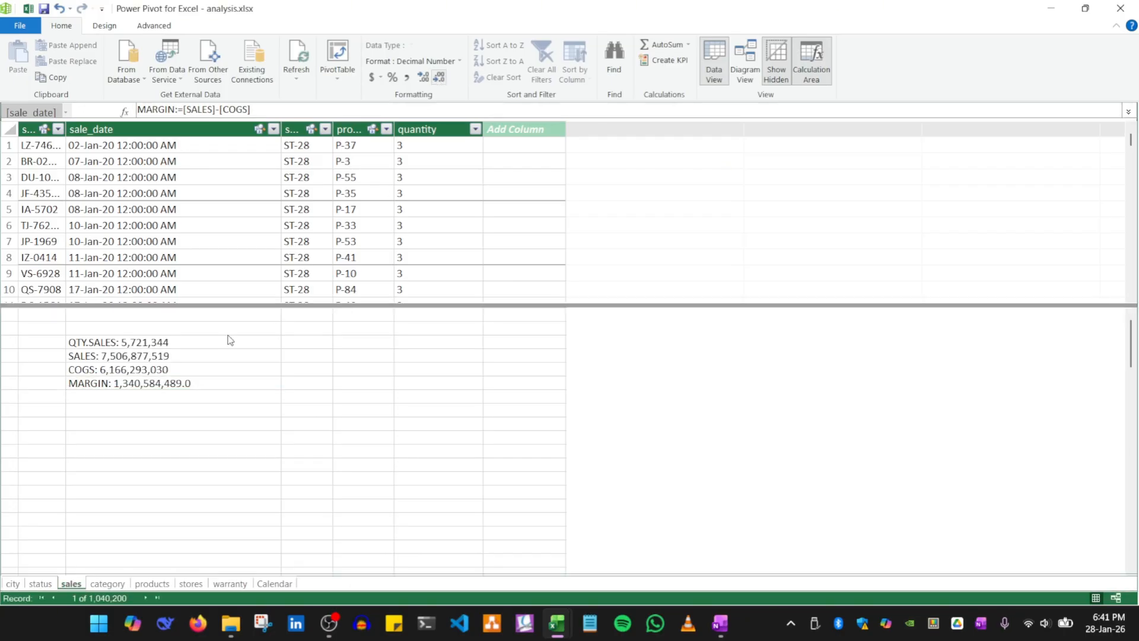
# Start a measure named GROSS.MARGIN in the cell below MARGIN
pyautogui.click(137, 402)
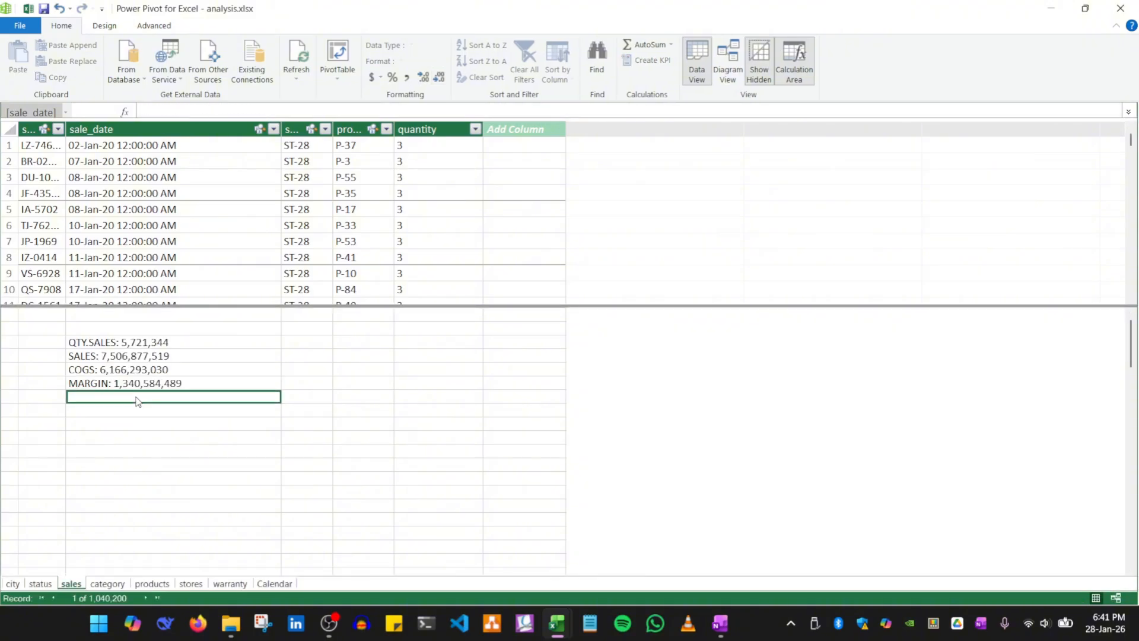
pyautogui.click(151, 111)
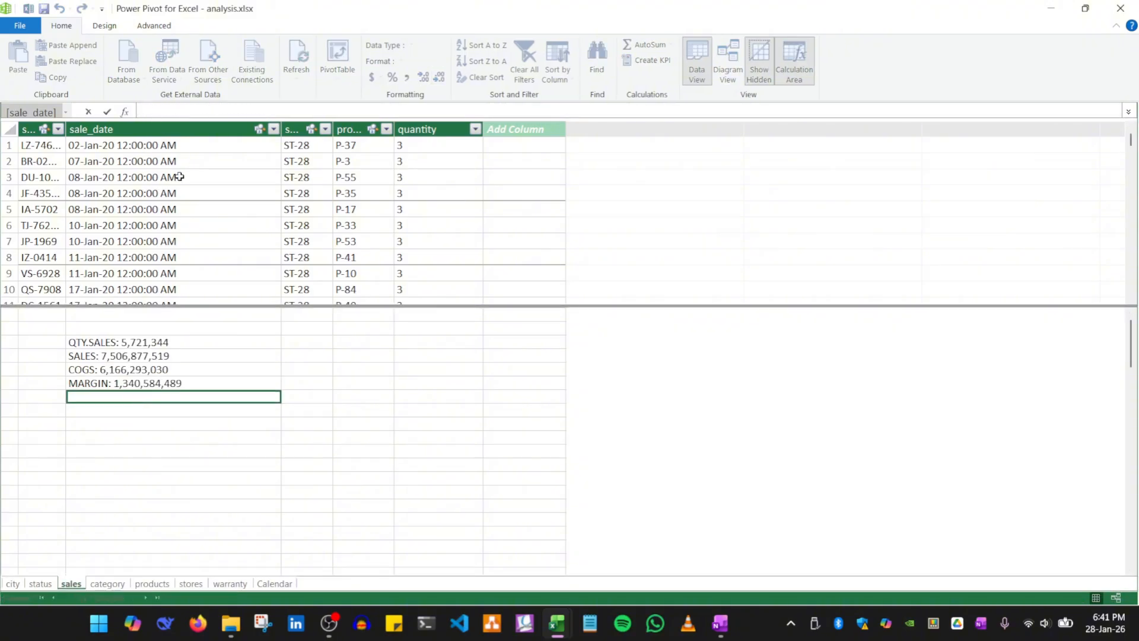
pyautogui.write('GROSS.MARG')
pyautogui.press('BackSpace')
pyautogui.write('=')
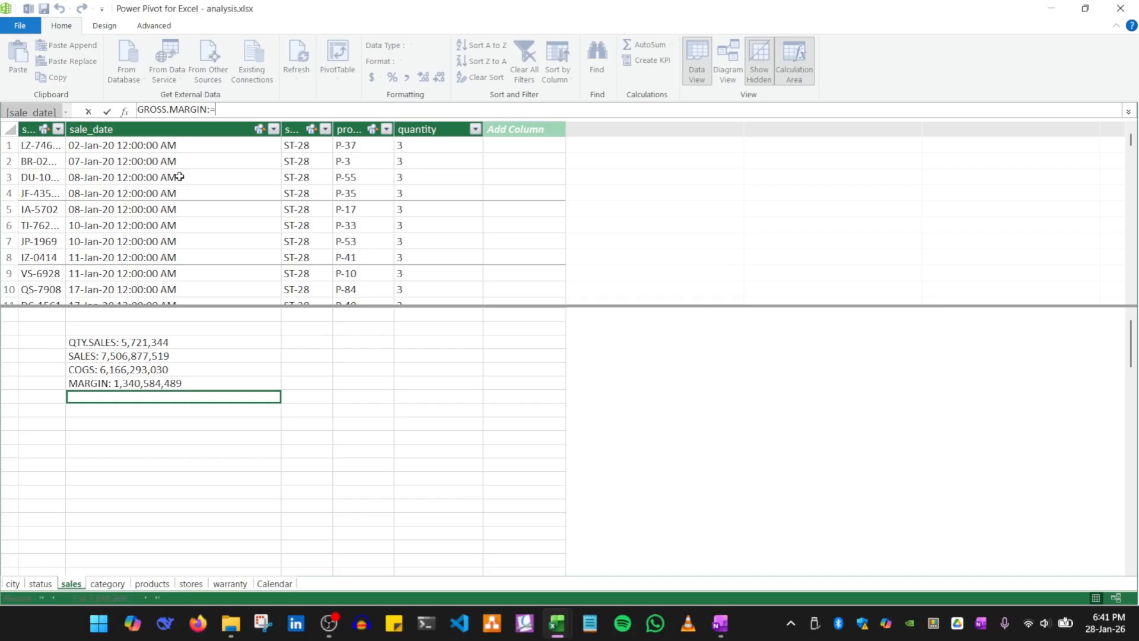
# Define GROSS.MARGIN as [MARGIN]/[SALES] and commit the measure
pyautogui.write('[sim')
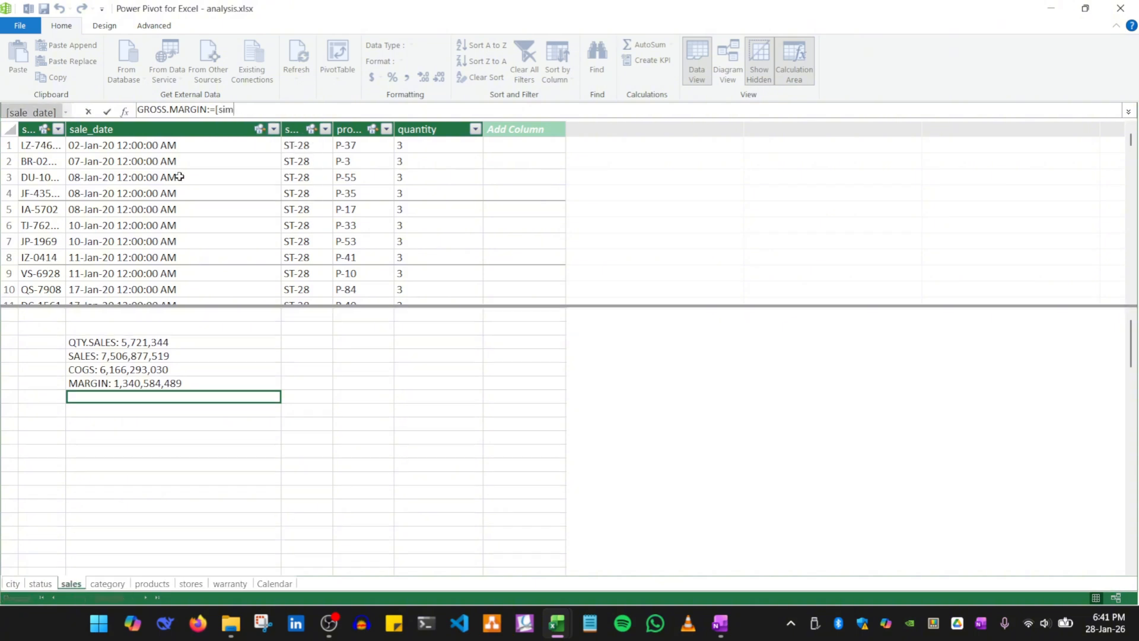
pyautogui.press('BackSpace')
pyautogui.press('BackSpace')
pyautogui.press('BackSpace')
pyautogui.write('S')
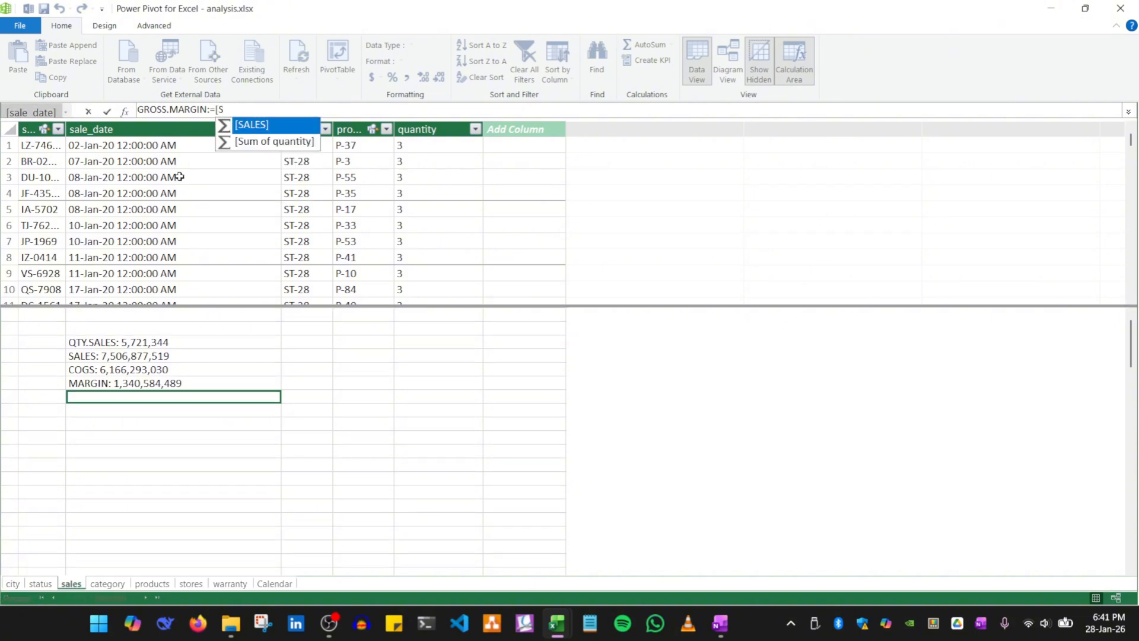
pyautogui.press('BackSpace')
pyautogui.write('M')
pyautogui.press('Tab')
pyautogui.write('/')
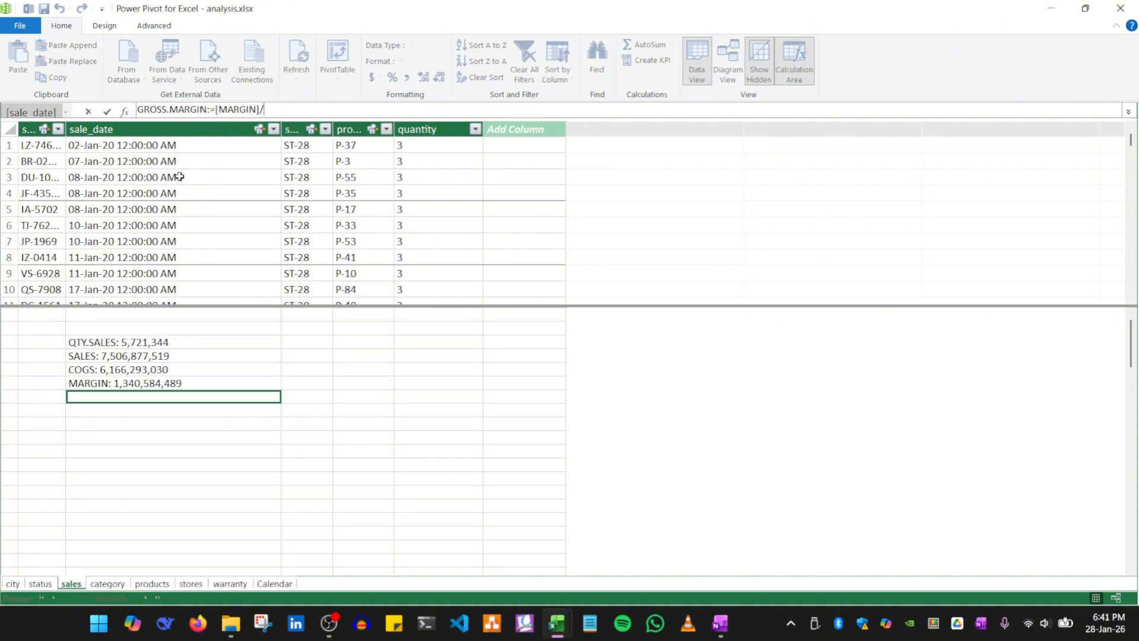
pyautogui.write('[')
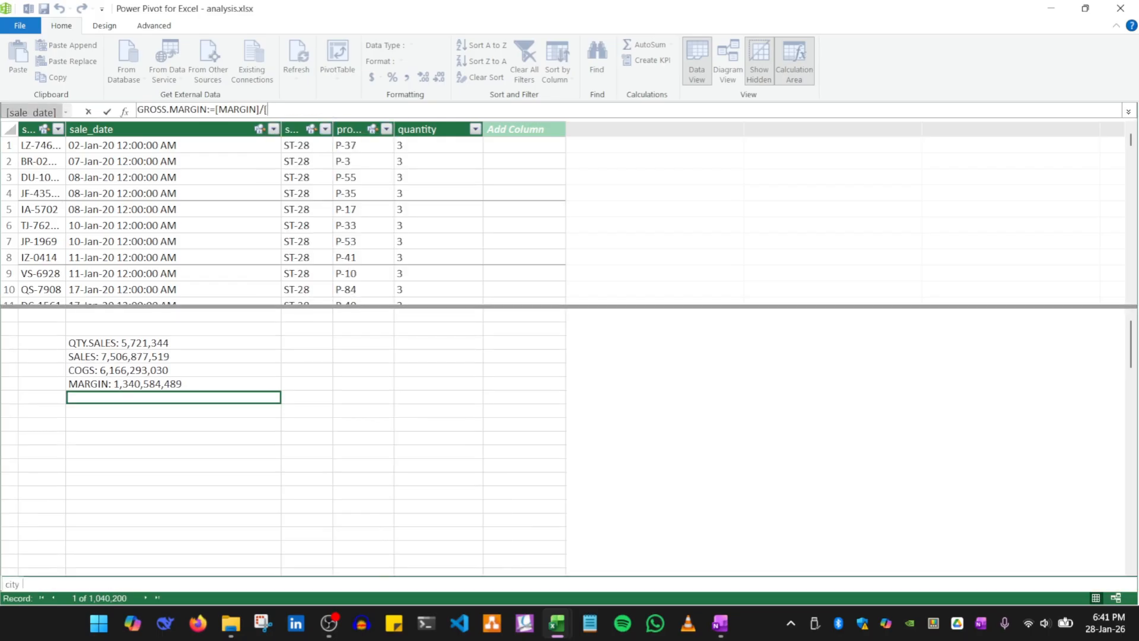
pyautogui.write('SAL')
pyautogui.press('Tab')
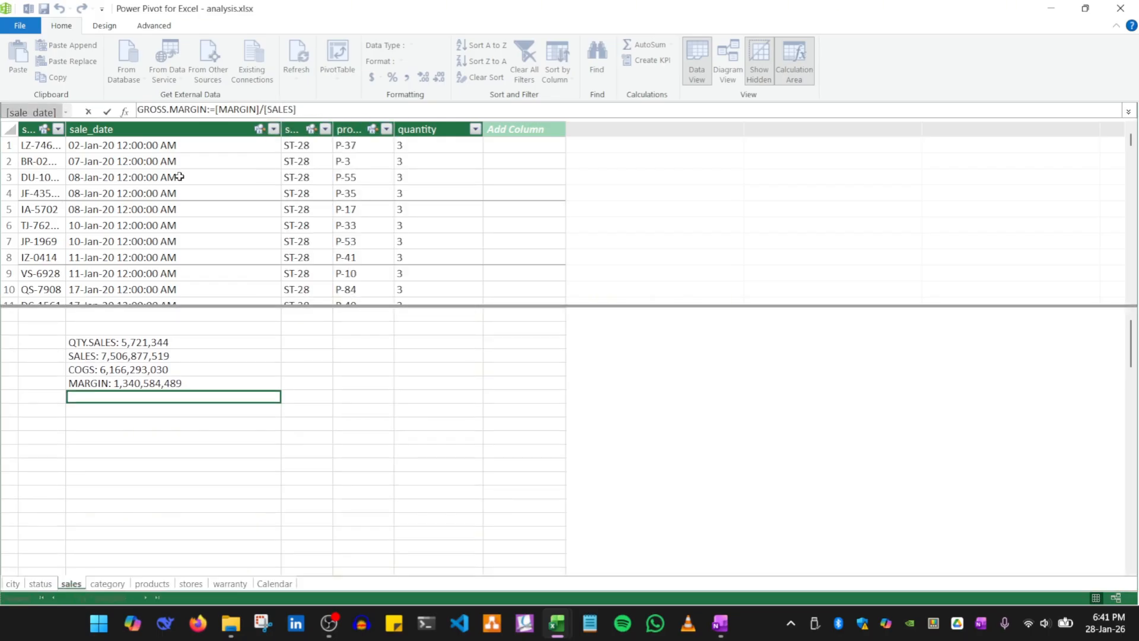
pyautogui.click(107, 111)
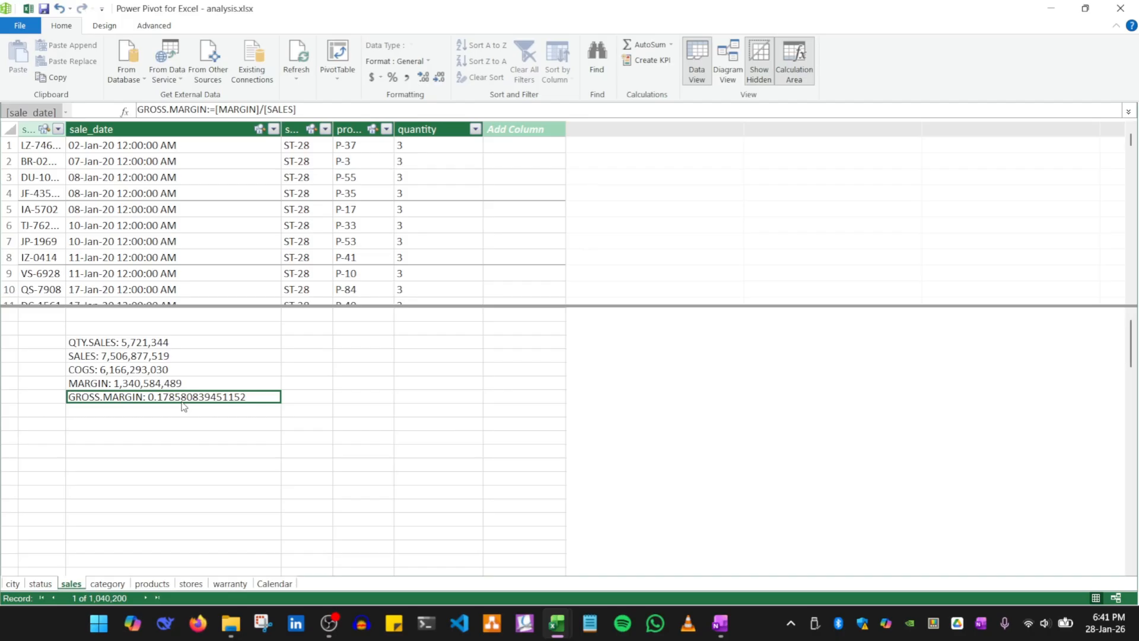
# Format the GROSS.MARGIN measure as a percentage
pyautogui.click(392, 79)
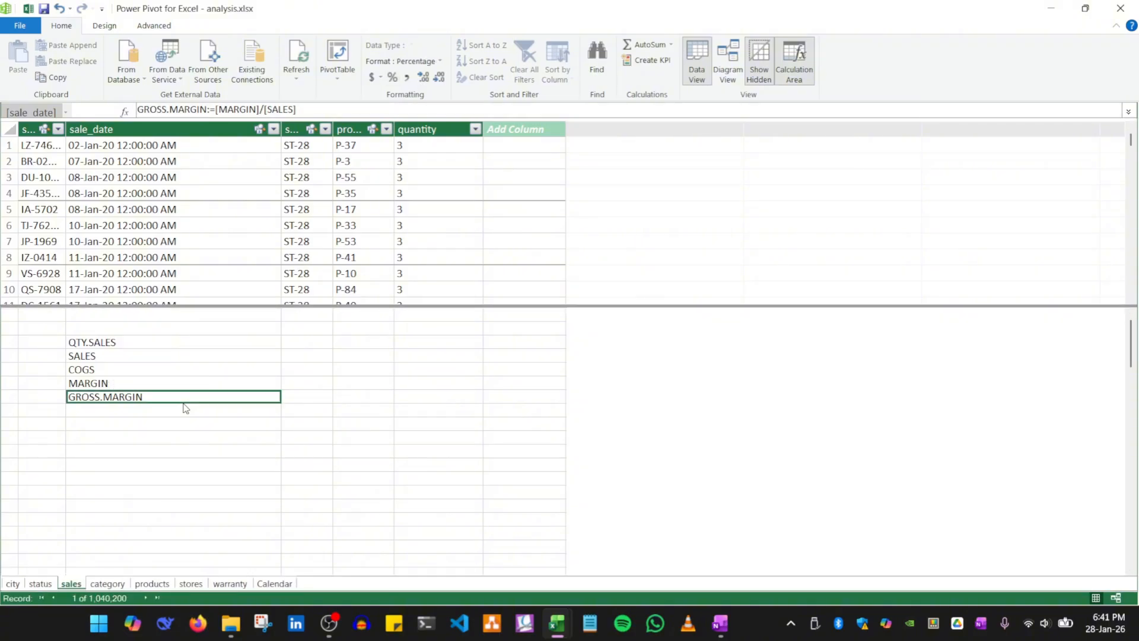
pyautogui.click(181, 422)
pyautogui.click(175, 403)
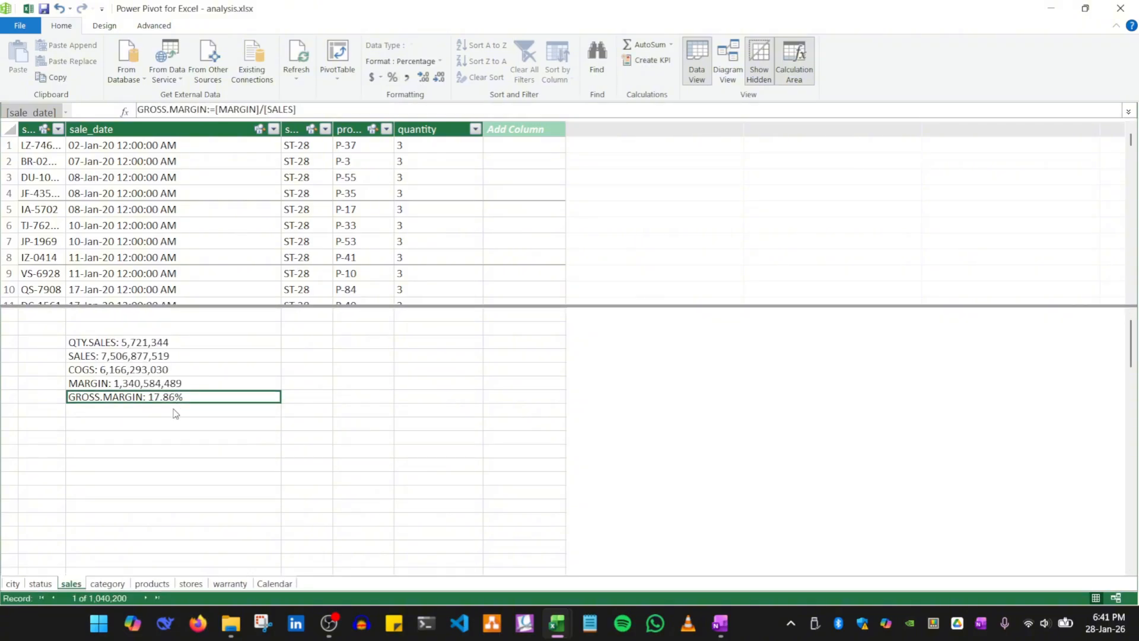
# Review the measures from QTY.SALES down to GROSS.MARGIN and their formulas in the calculation area
pyautogui.click(174, 416)
pyautogui.moveTo(256, 307); pyautogui.dragTo(253, 298)
pyautogui.moveTo(160, 337); pyautogui.dragTo(160, 389)
pyautogui.click(143, 406)
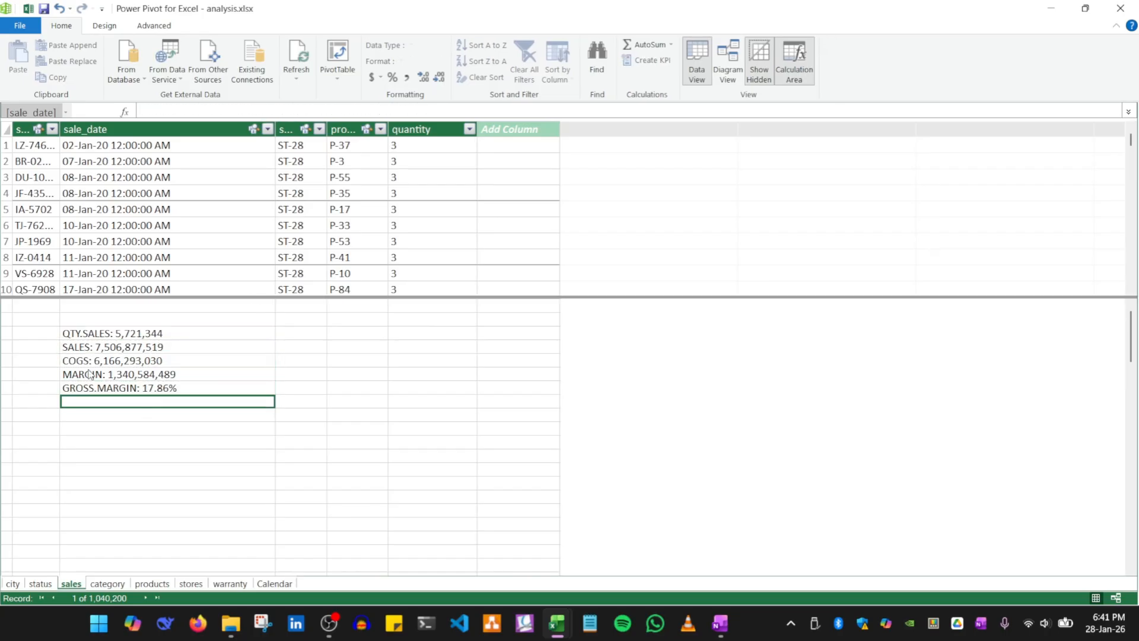
pyautogui.click(112, 338)
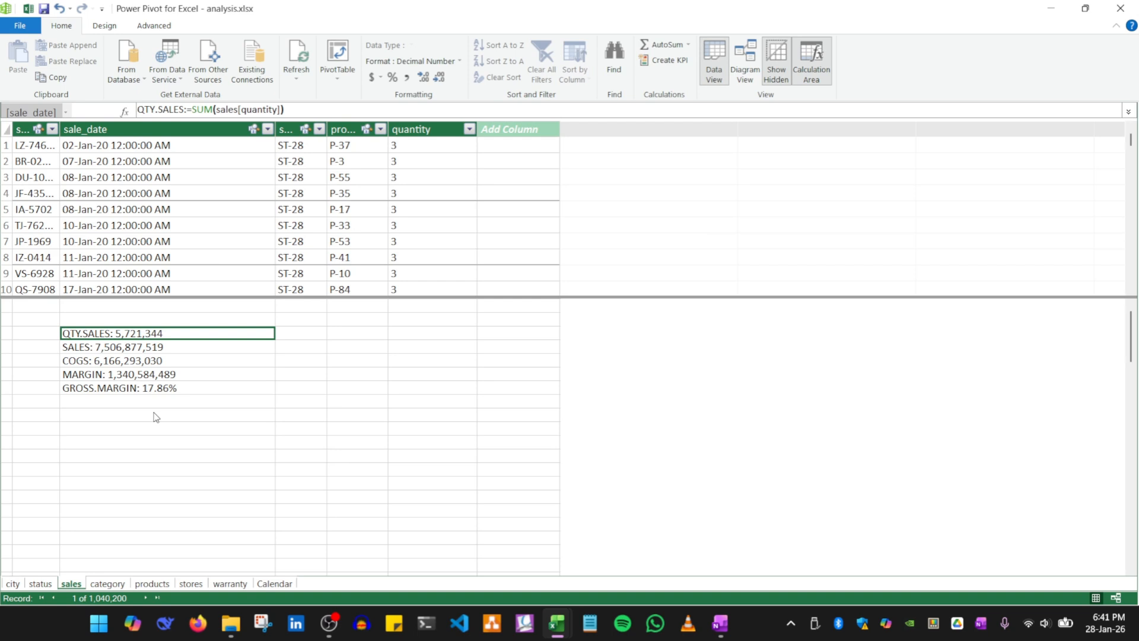
pyautogui.press('Down')
pyautogui.press('Down')
pyautogui.press('Down')
pyautogui.press('Down')
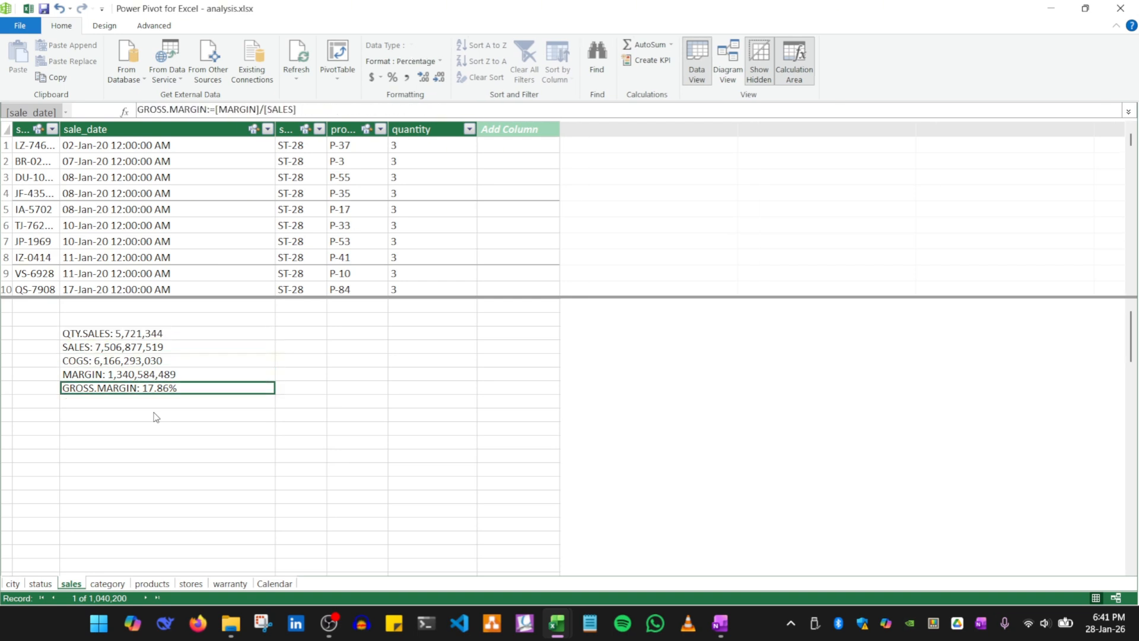
pyautogui.press('Up')
pyautogui.press('Up')
pyautogui.press('Up')
pyautogui.press('Up')
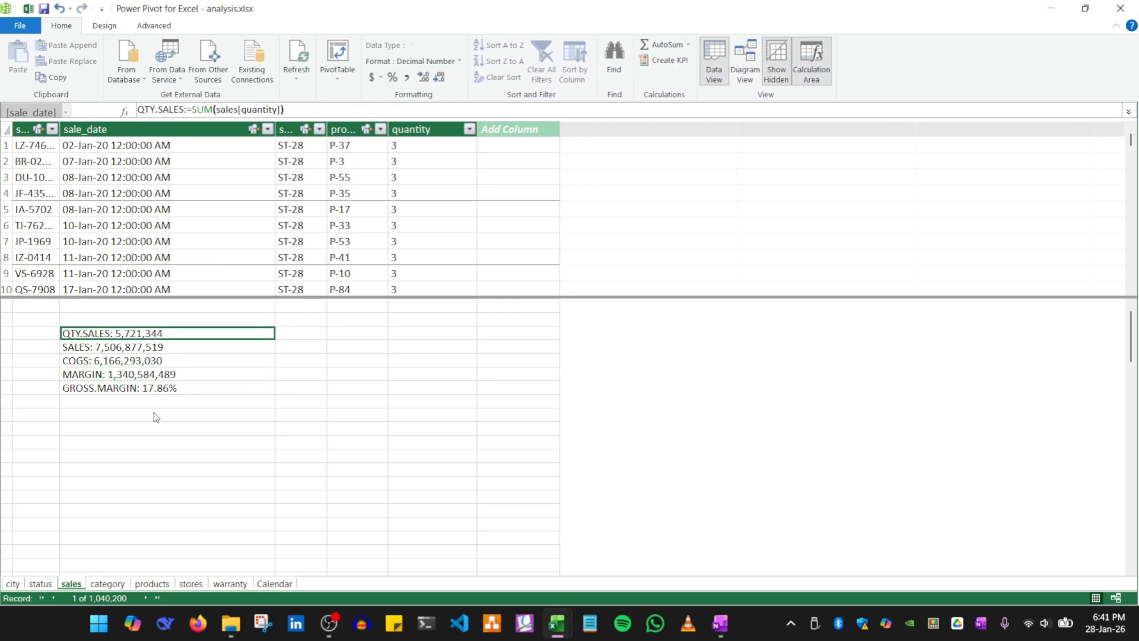
pyautogui.click(156, 407)
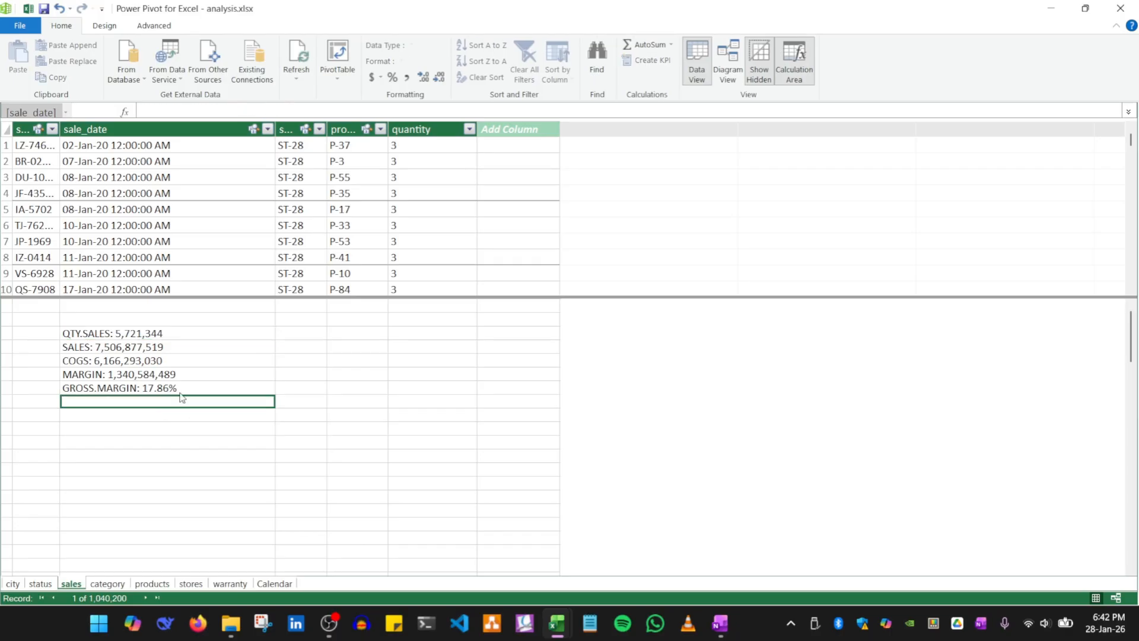
pyautogui.click(180, 392)
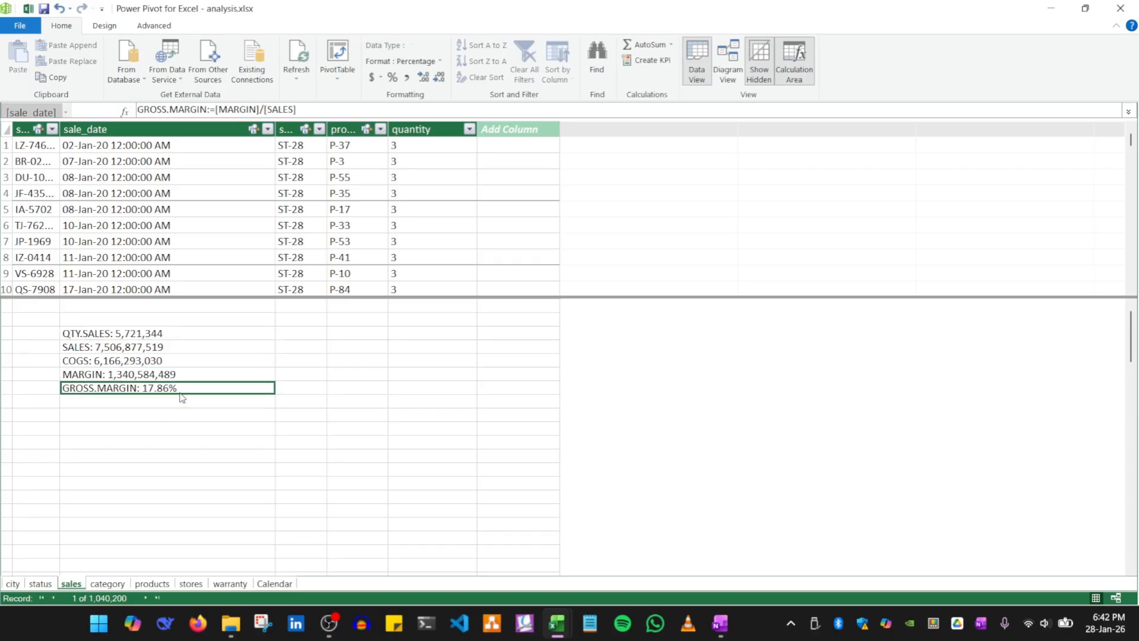
# Create a PivotChart from the data model on the existing worksheet at Sheet1 cell C8 and move it to span columns A to G
pyautogui.click(339, 80)
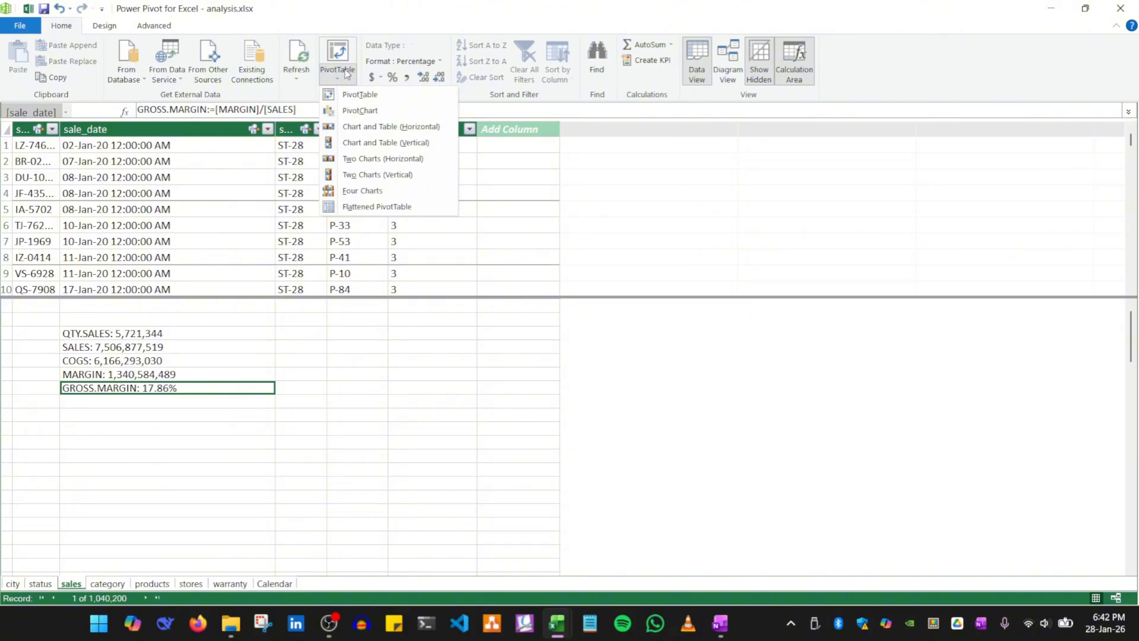
pyautogui.click(351, 47)
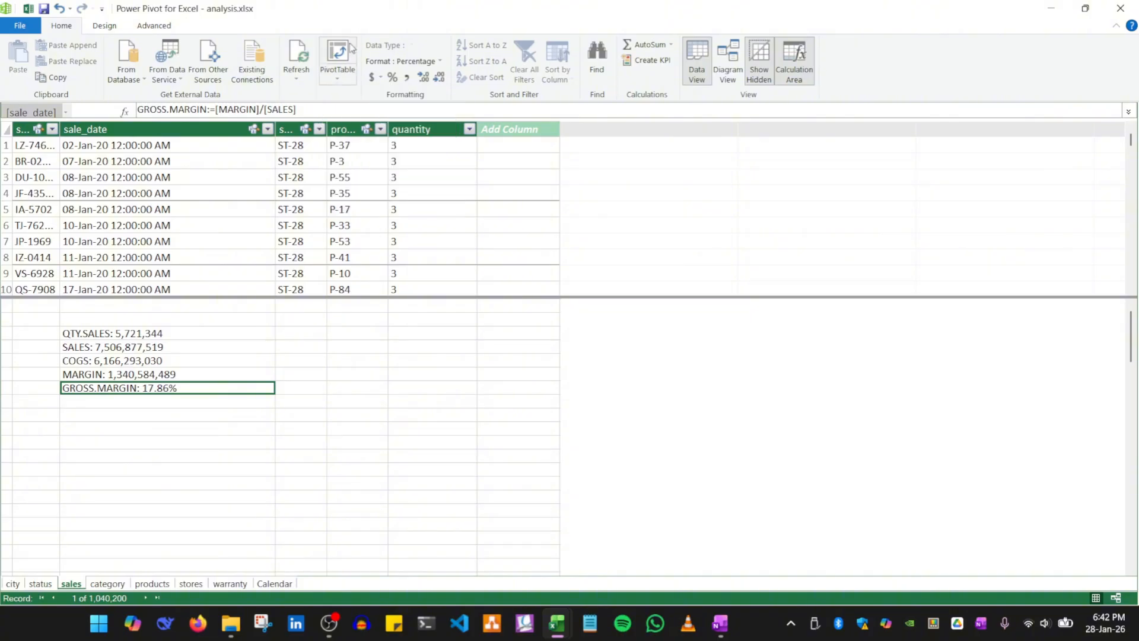
pyautogui.click(336, 82)
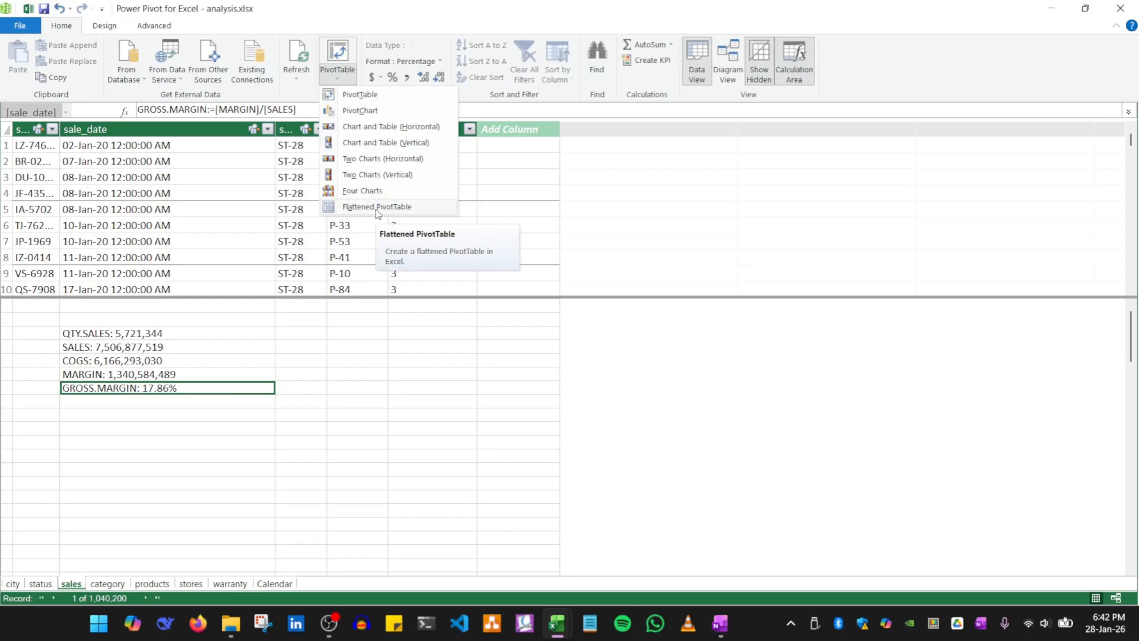
pyautogui.click(350, 119)
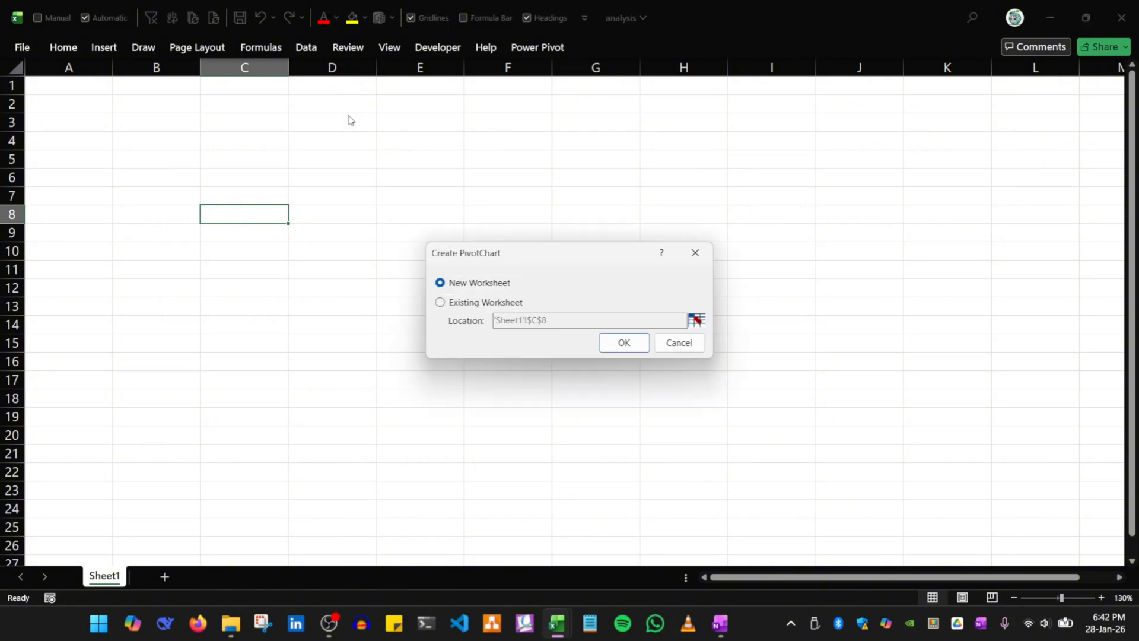
pyautogui.click(441, 304)
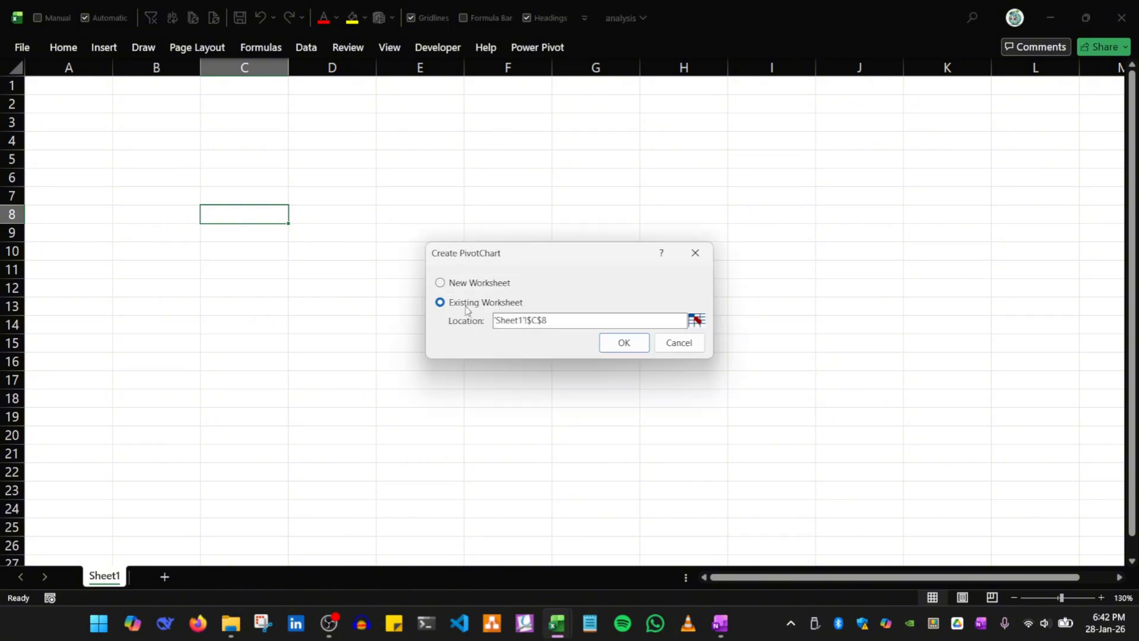
pyautogui.click(623, 343)
pyautogui.moveTo(336, 207); pyautogui.dragTo(227, 138)
# Show the field list for the empty PivotChart
pyautogui.rightClick(253, 199)
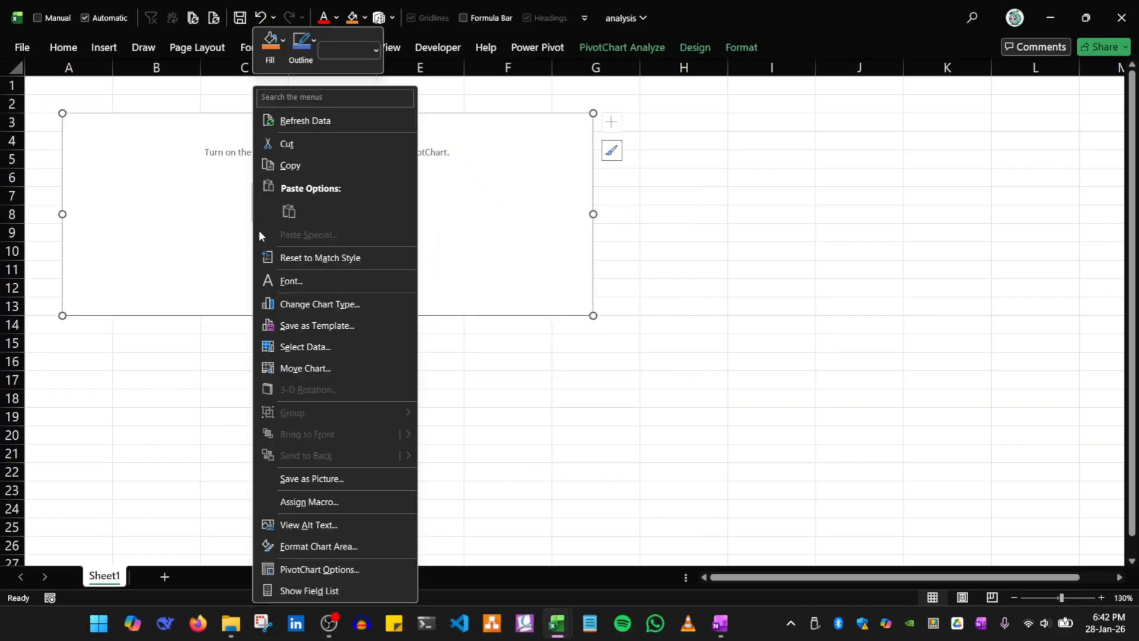
pyautogui.press('Escape')
pyautogui.rightClick(226, 239)
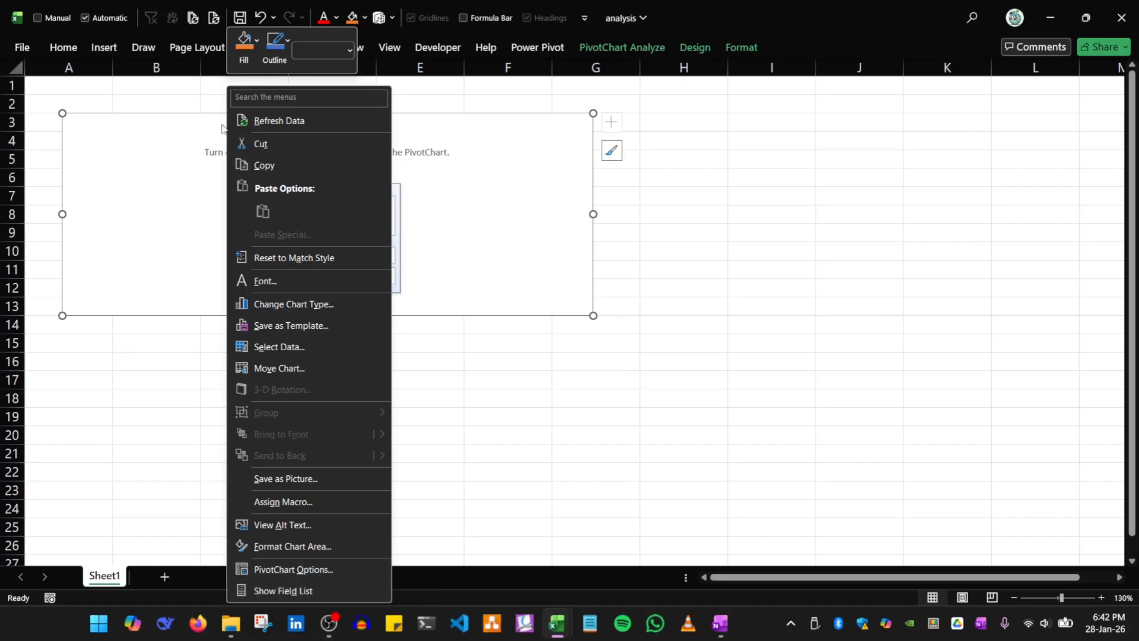
pyautogui.click(276, 589)
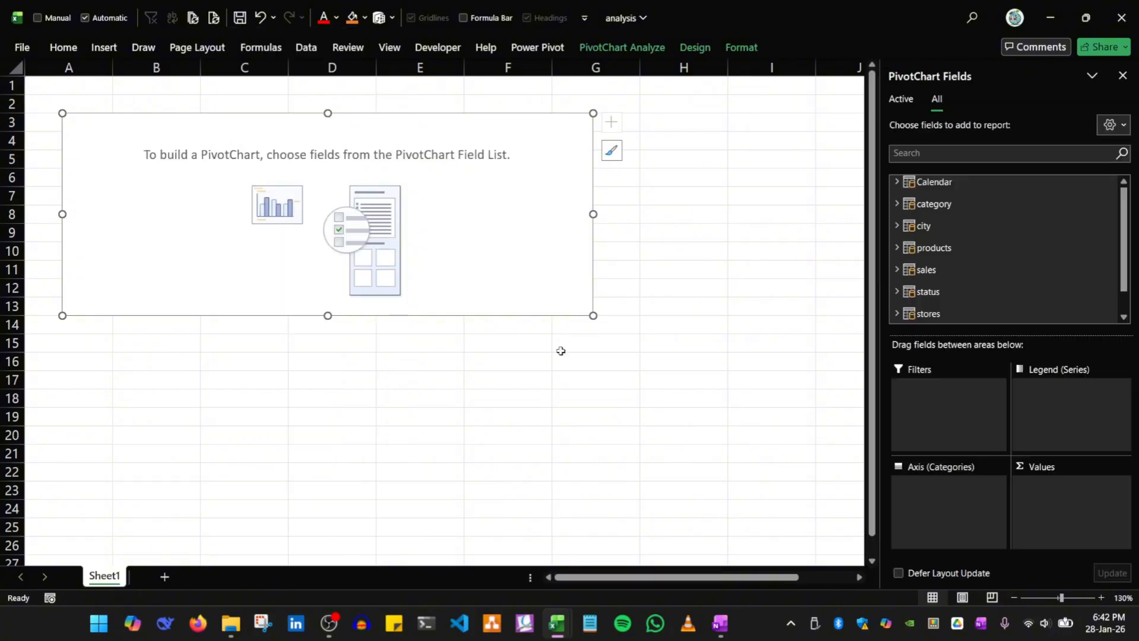
# Examine the tables available to the PivotChart, including the fields and measures of the sales table
pyautogui.scroll(-1, 969, 255)
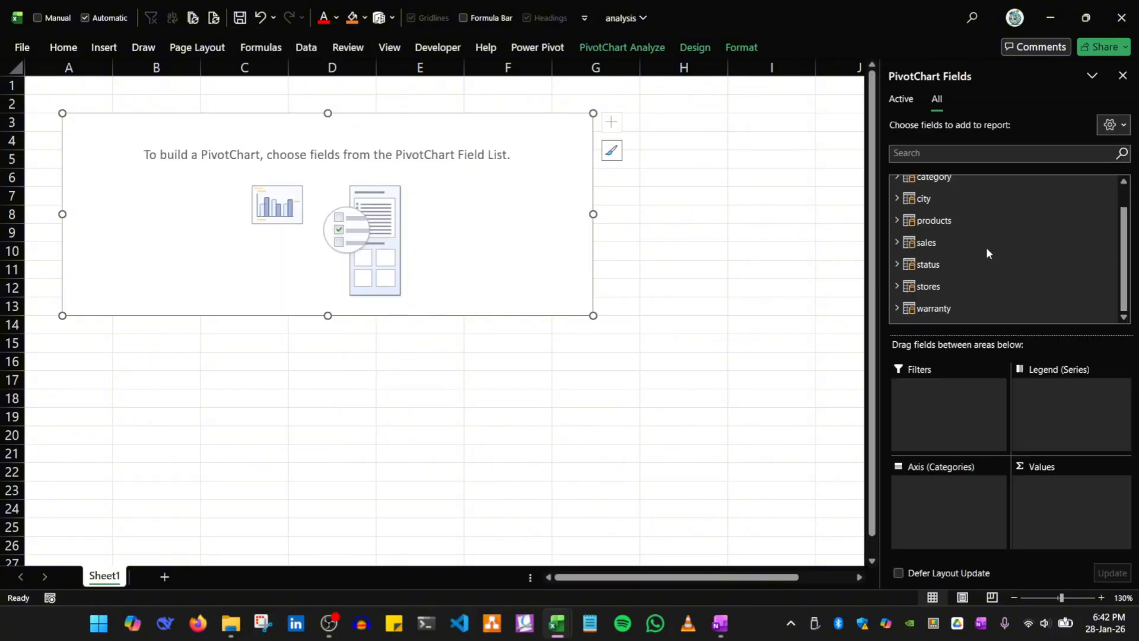
pyautogui.scroll(1, 987, 253)
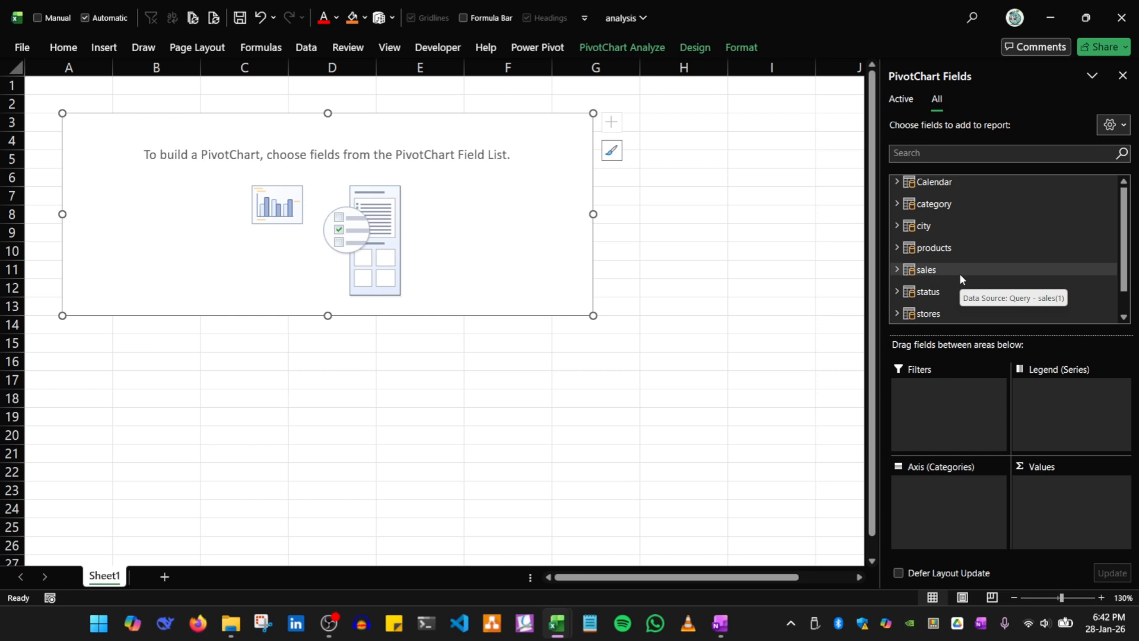
pyautogui.scroll(-1, 959, 273)
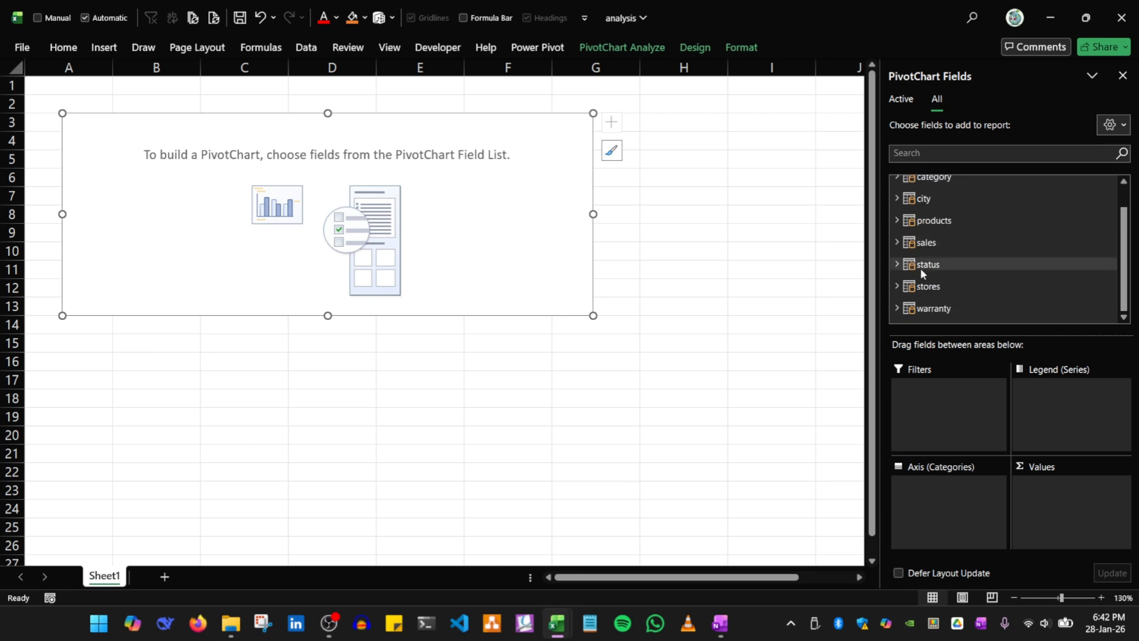
pyautogui.scroll(1, 977, 255)
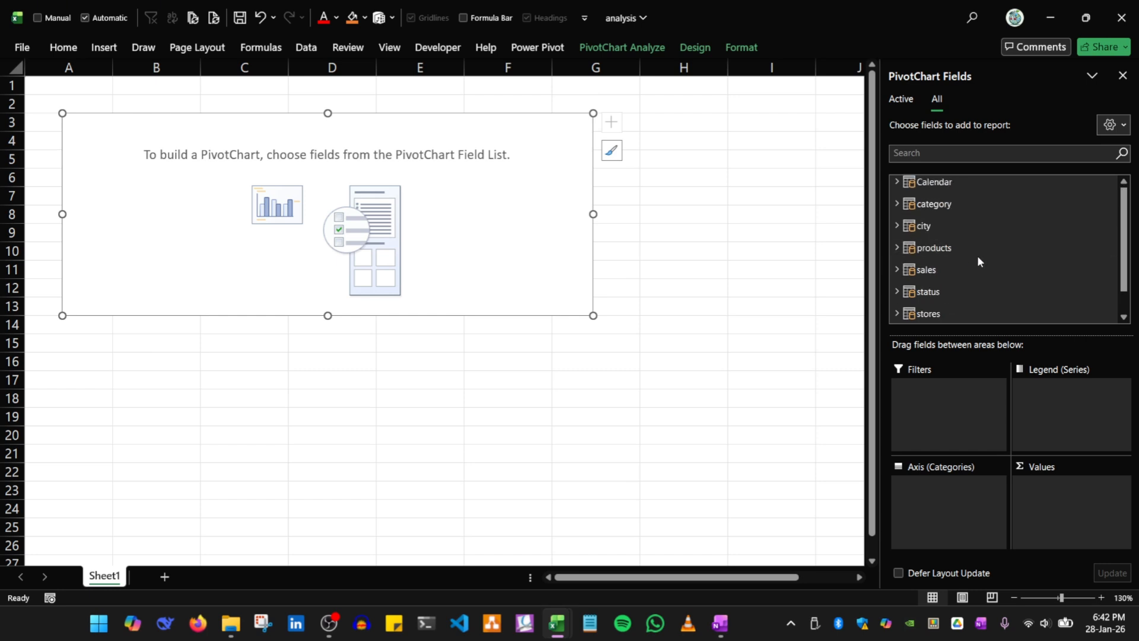
pyautogui.click(895, 265)
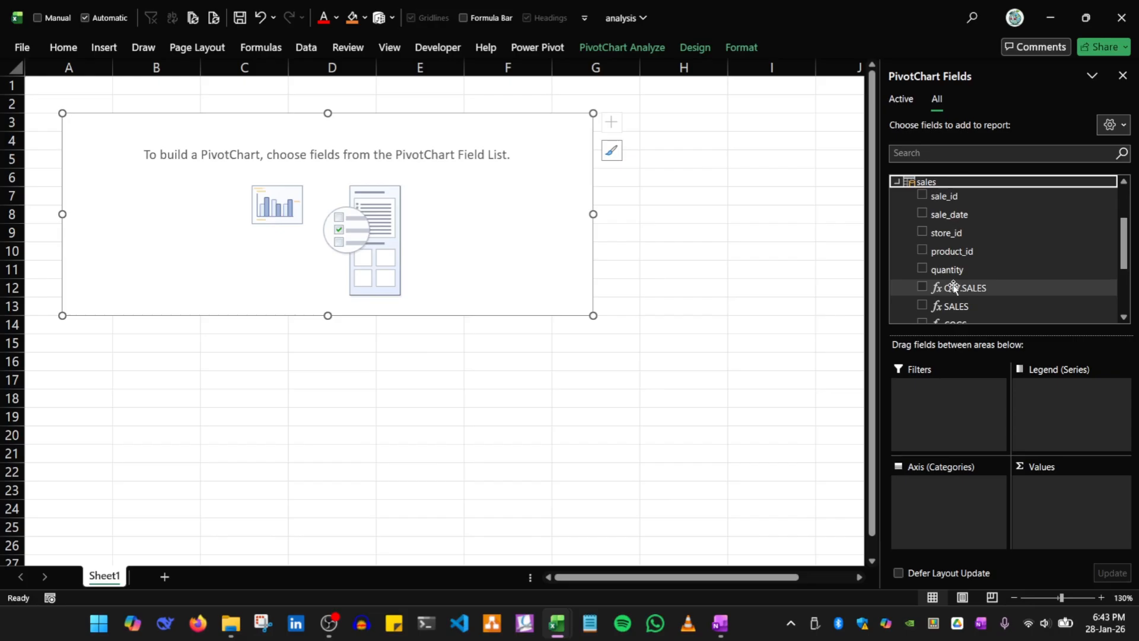
pyautogui.click(896, 181)
pyautogui.scroll(1, 973, 236)
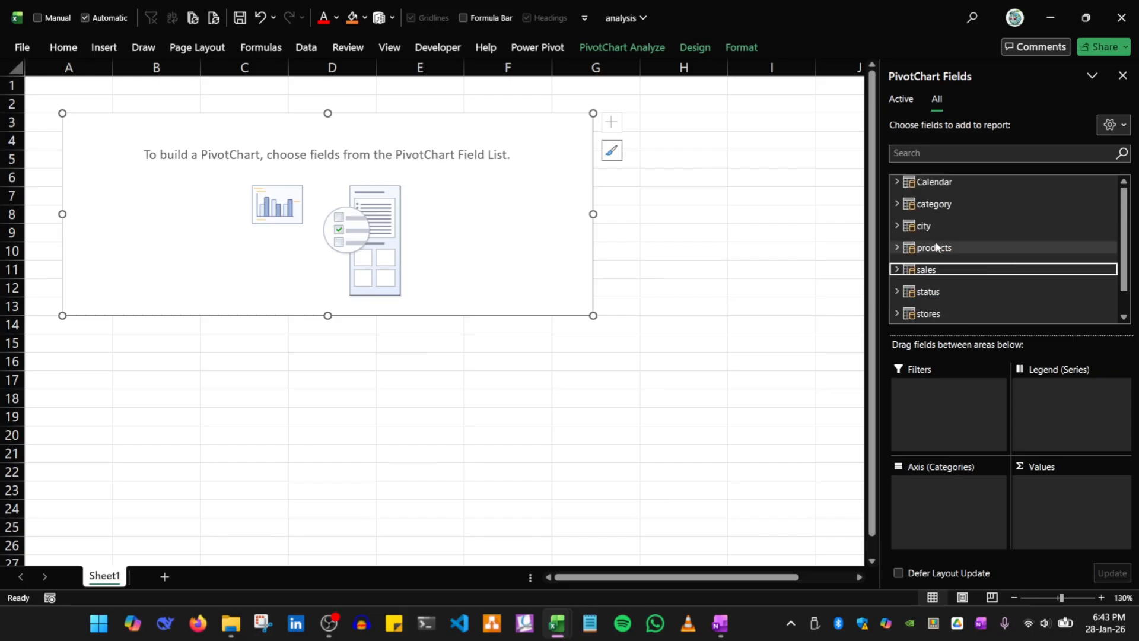
# Examine the date hierarchy and additional fields of the Calendar table in the PivotChart field list
pyautogui.click(897, 182)
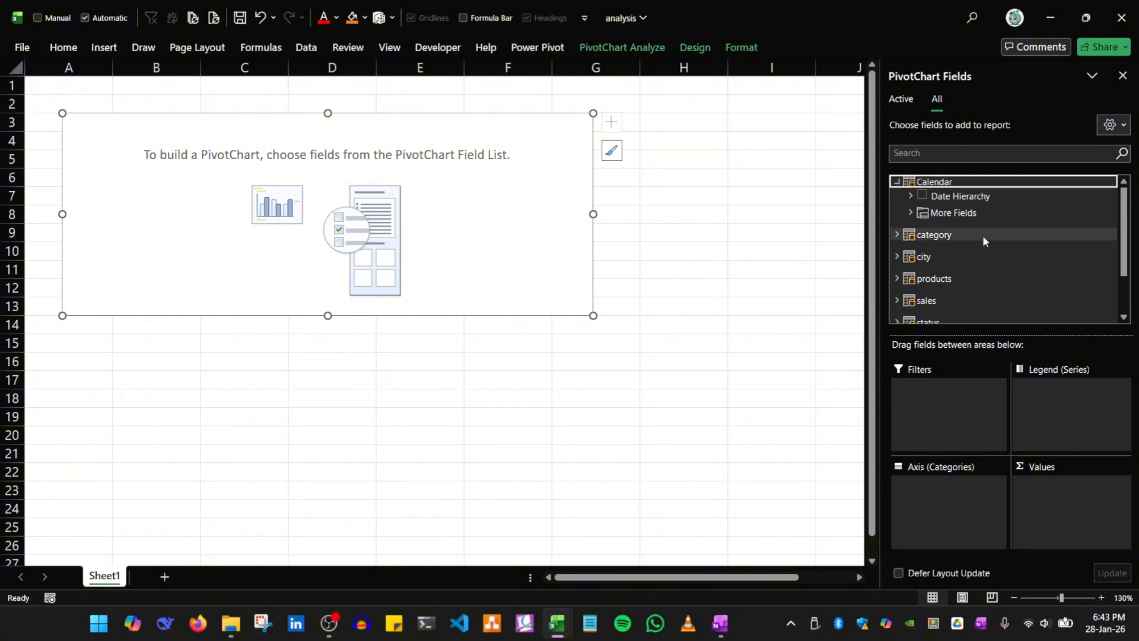
pyautogui.click(911, 213)
pyautogui.scroll(2, 911, 220)
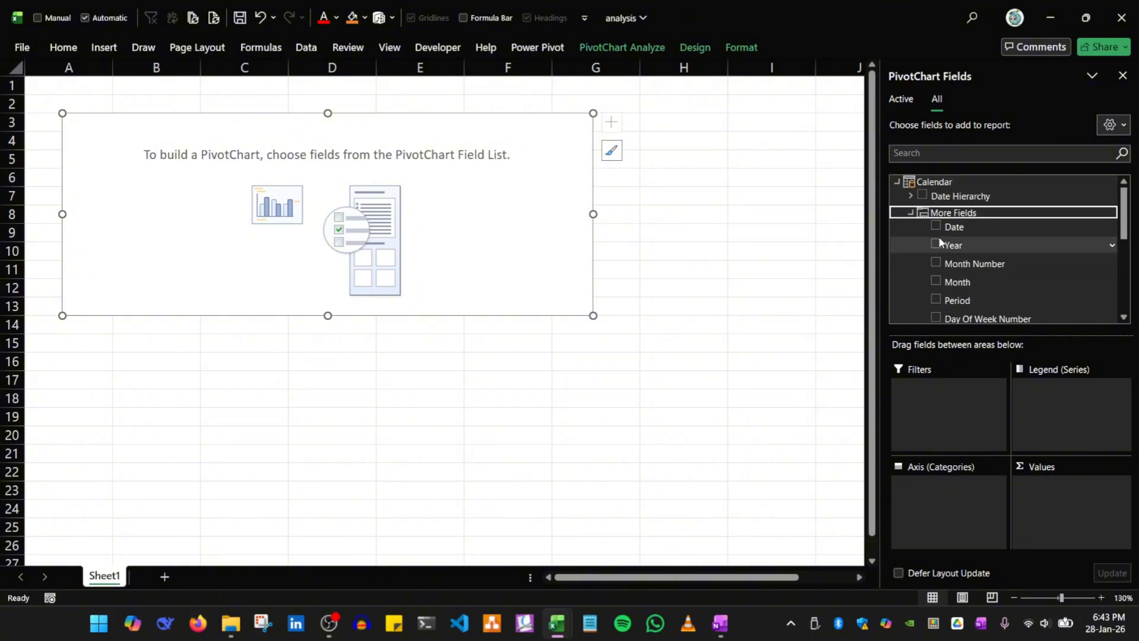
pyautogui.click(910, 214)
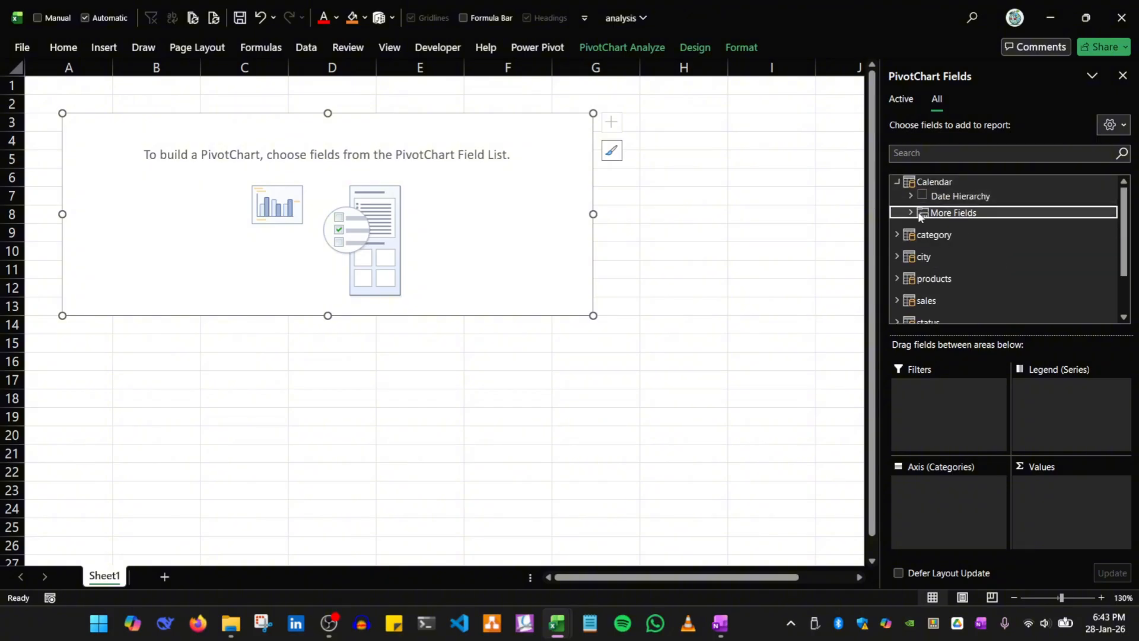
pyautogui.click(897, 183)
# Build the PivotChart with category_name from the category table on the axis and the SALES measure as values
pyautogui.click(896, 203)
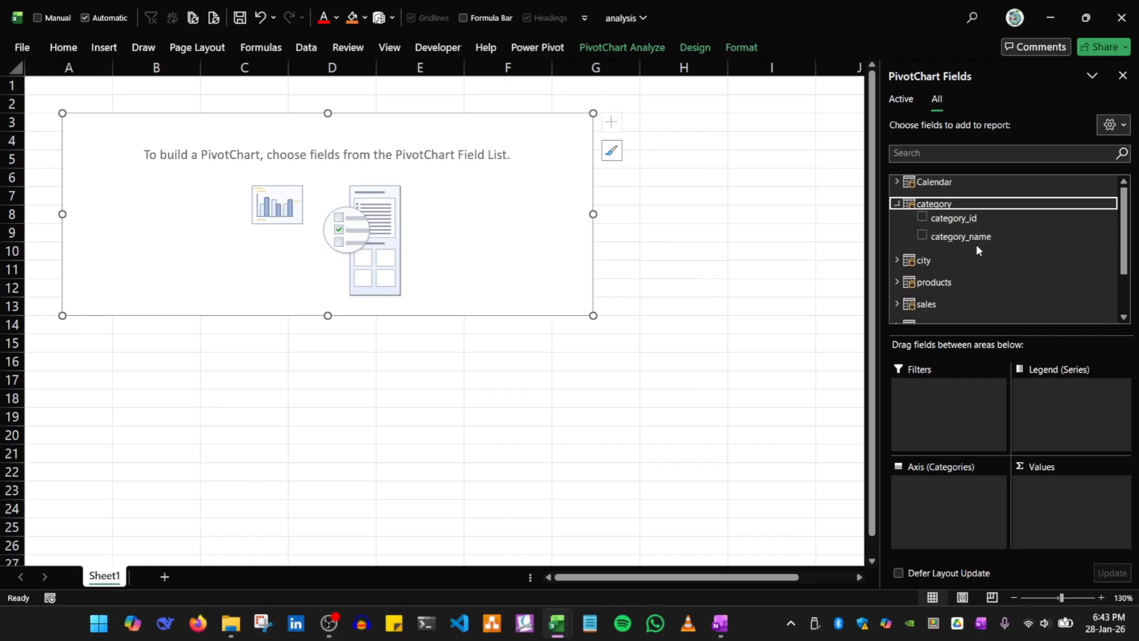
pyautogui.moveTo(962, 238); pyautogui.dragTo(924, 495)
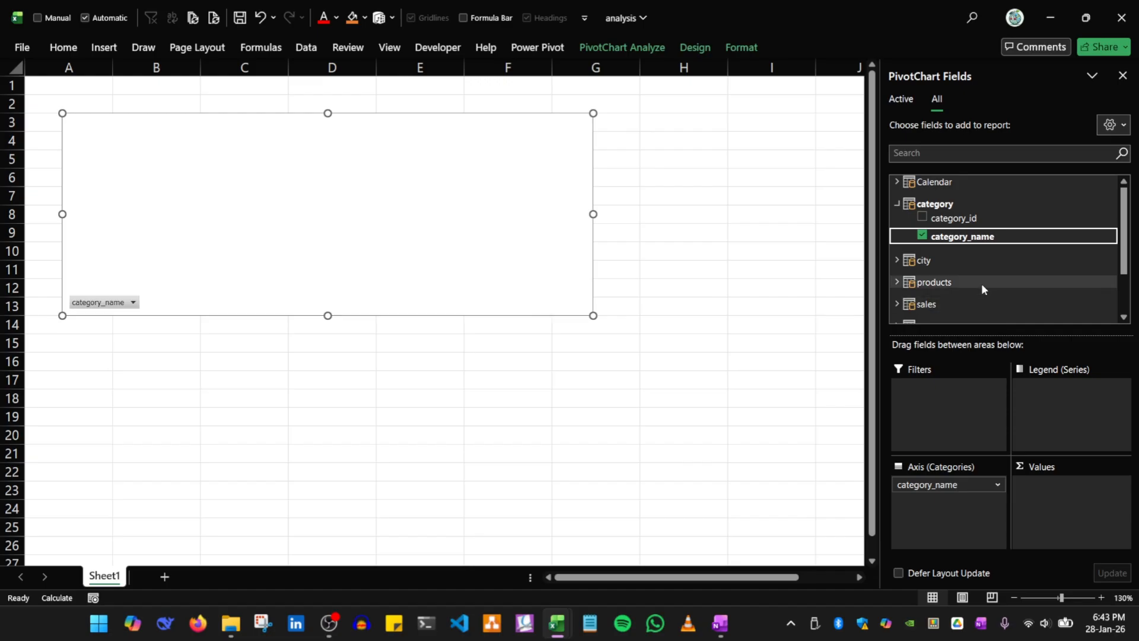
pyautogui.scroll(-2, 953, 270)
pyautogui.click(897, 268)
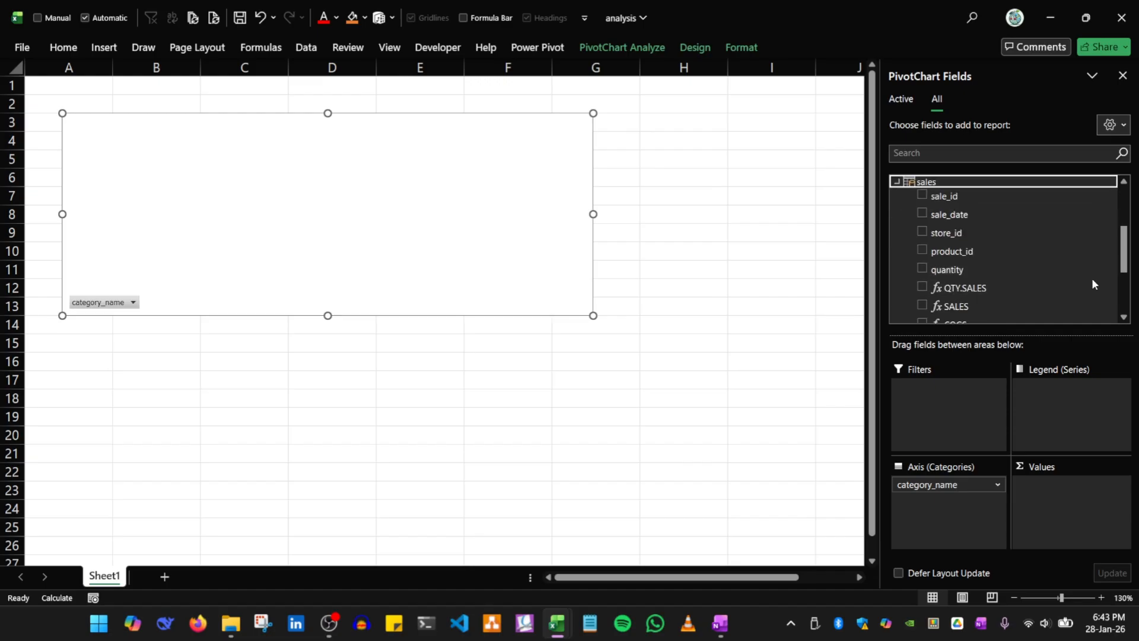
pyautogui.scroll(-3, 1089, 279)
pyautogui.moveTo(988, 236); pyautogui.dragTo(1068, 500)
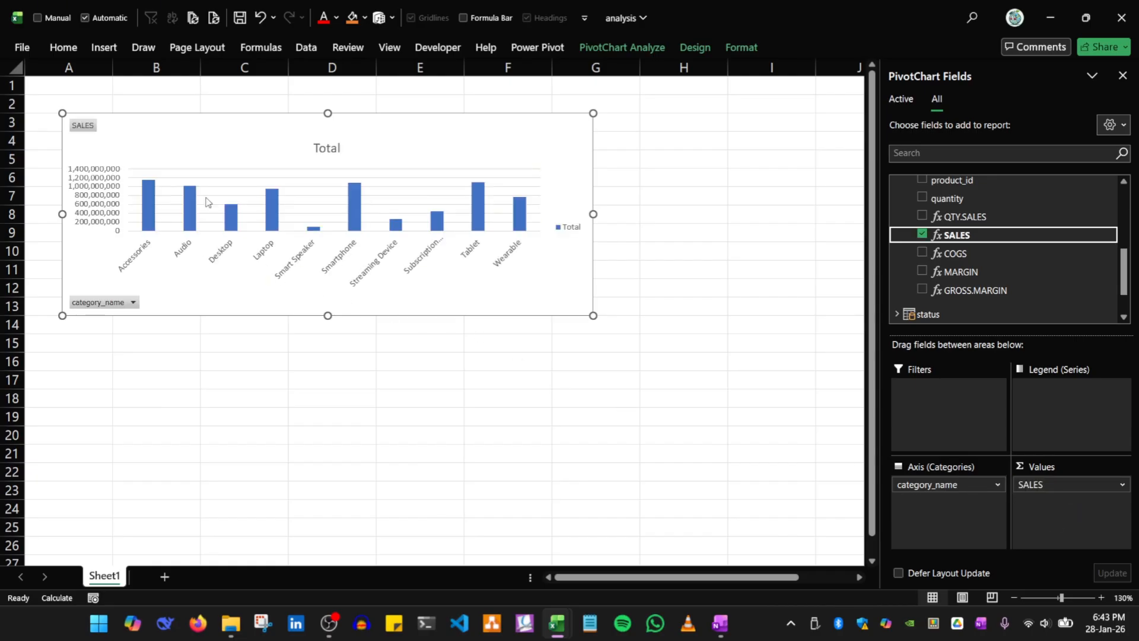
# Change the PivotChart's title to "Sales by Category"
pyautogui.click(273, 137)
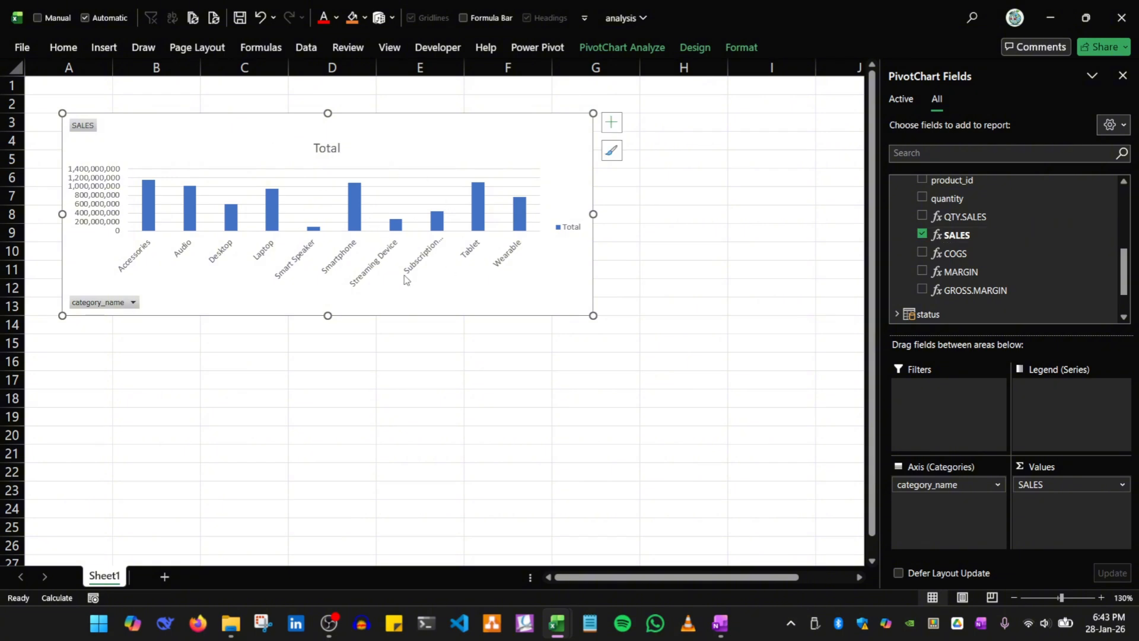
pyautogui.moveTo(296, 145); pyautogui.dragTo(294, 155)
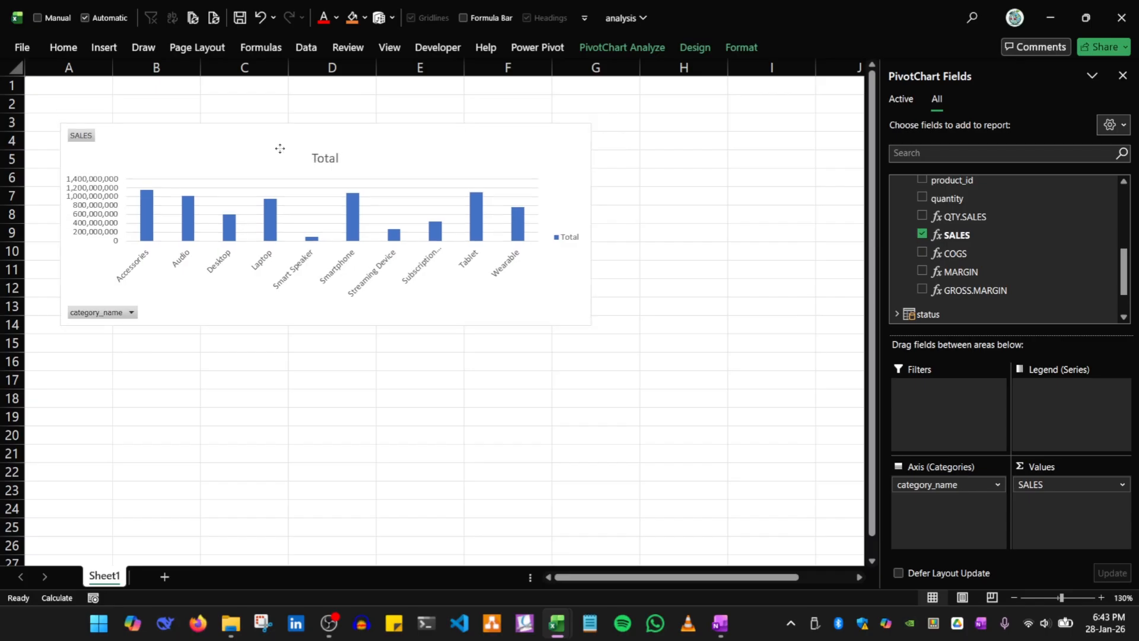
pyautogui.doubleClick(324, 157)
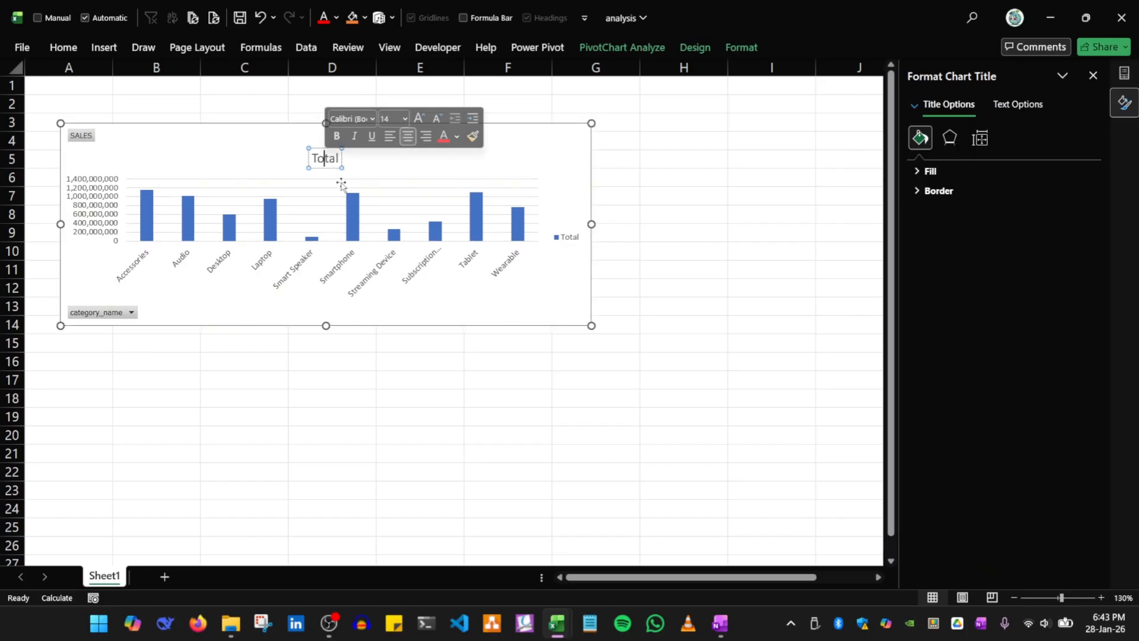
pyautogui.write('S')
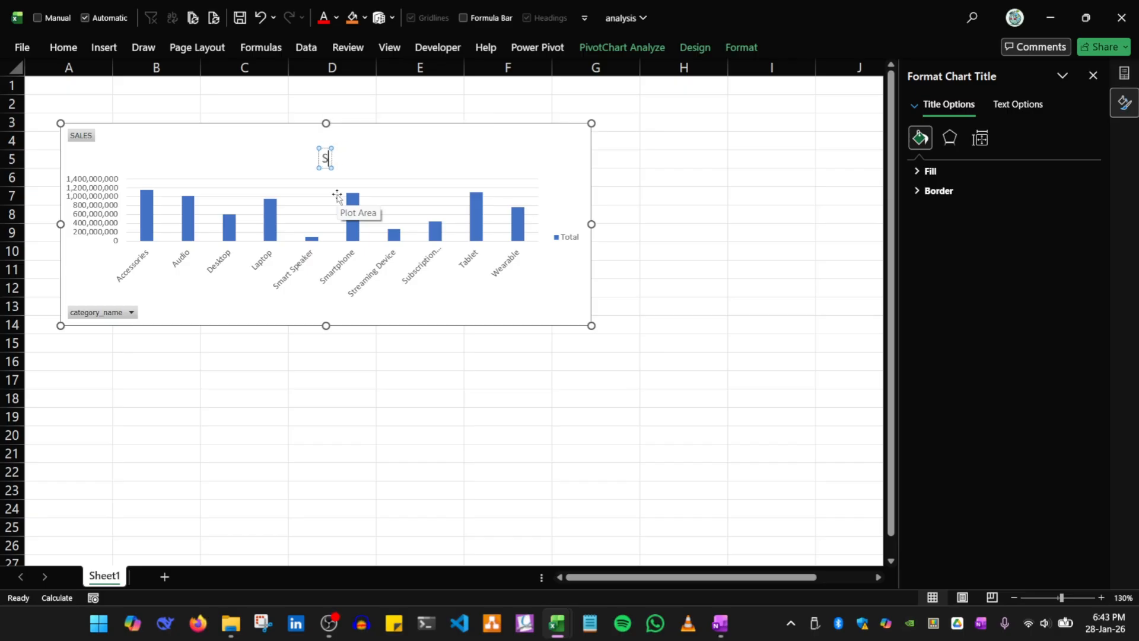
pyautogui.write('ales by Ca')
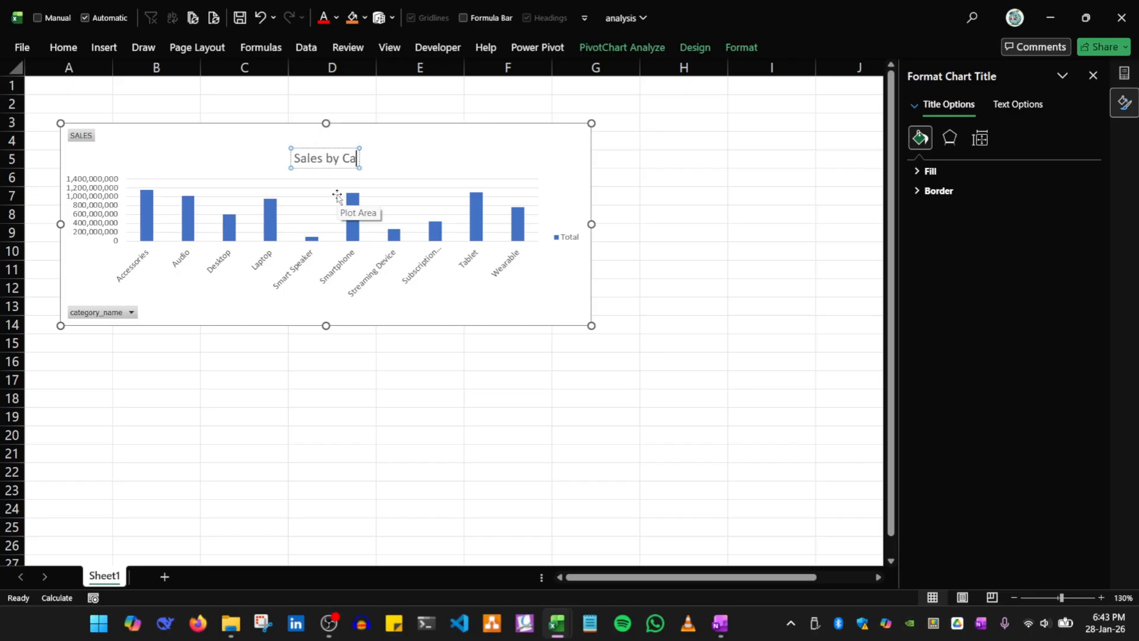
pyautogui.write('tegory')
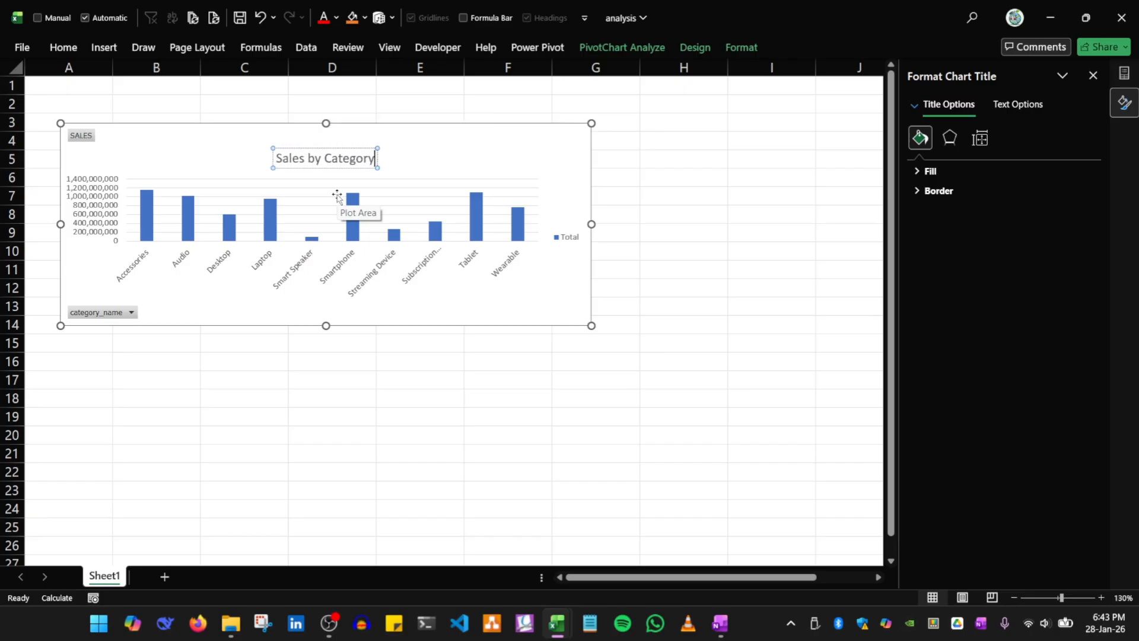
pyautogui.click(225, 147)
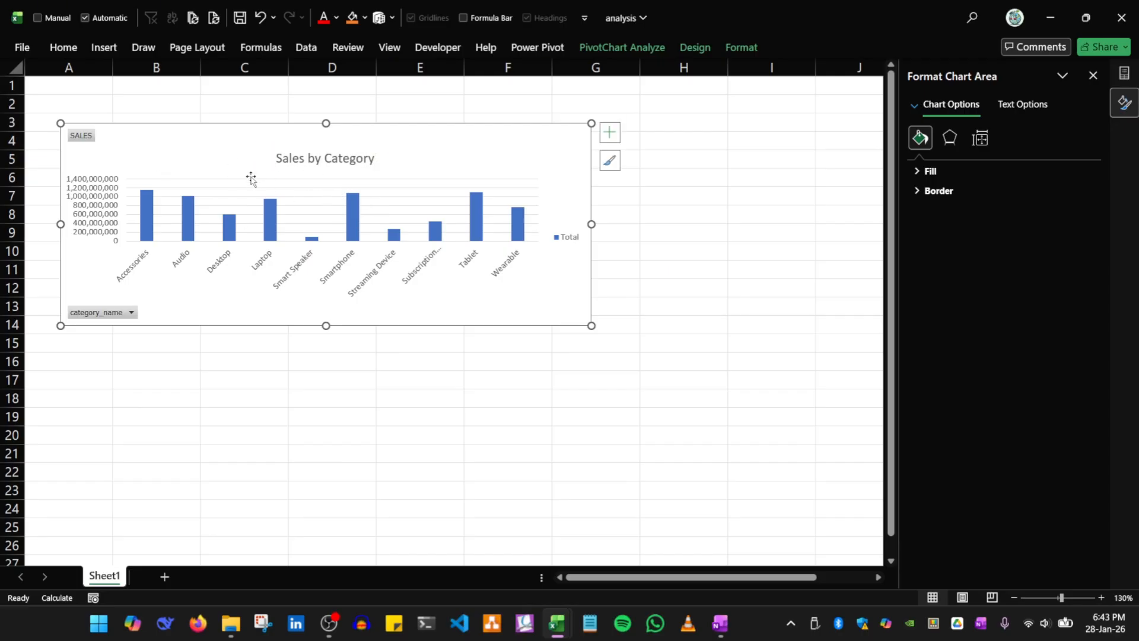
# Shift the chart slightly toward the sheet's left edge and stretch its lower edge to row 16, making it 3.34" tall
pyautogui.moveTo(223, 158)
pyautogui.mouseDown()
pyautogui.moveTo(198, 147)
pyautogui.moveTo(208, 153)
pyautogui.mouseUp()
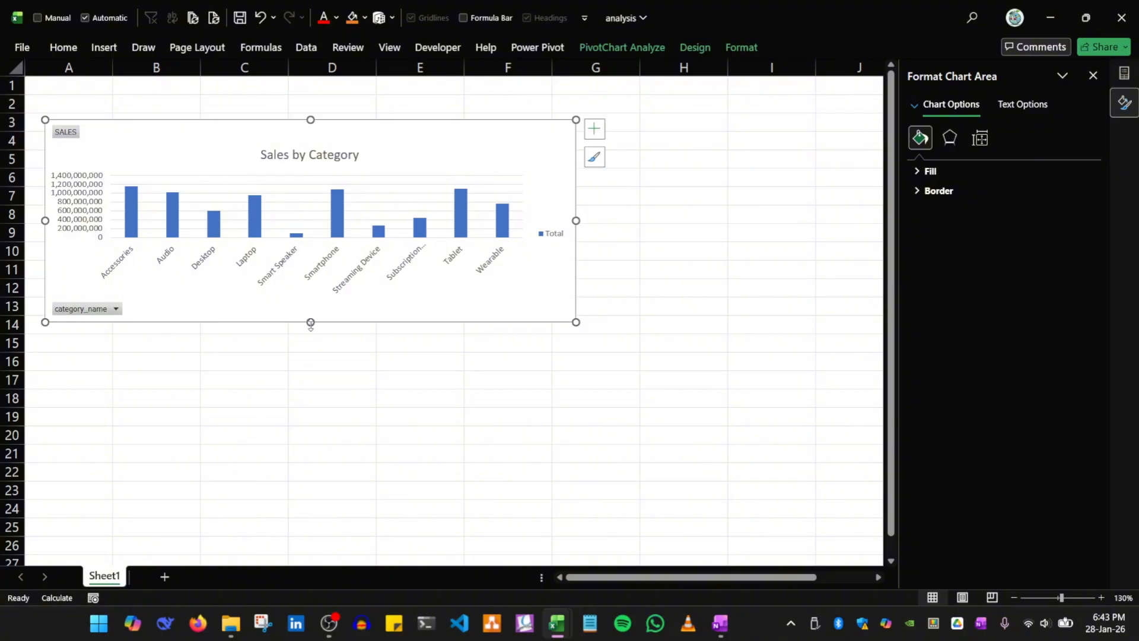
pyautogui.moveTo(310, 323); pyautogui.dragTo(311, 358)
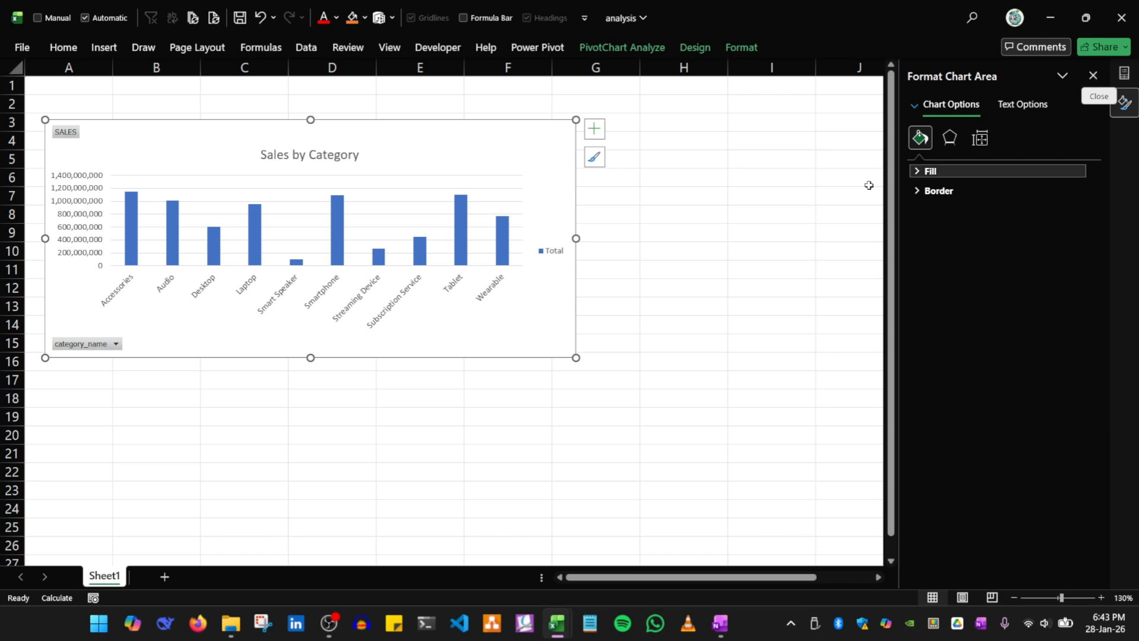
pyautogui.click(740, 50)
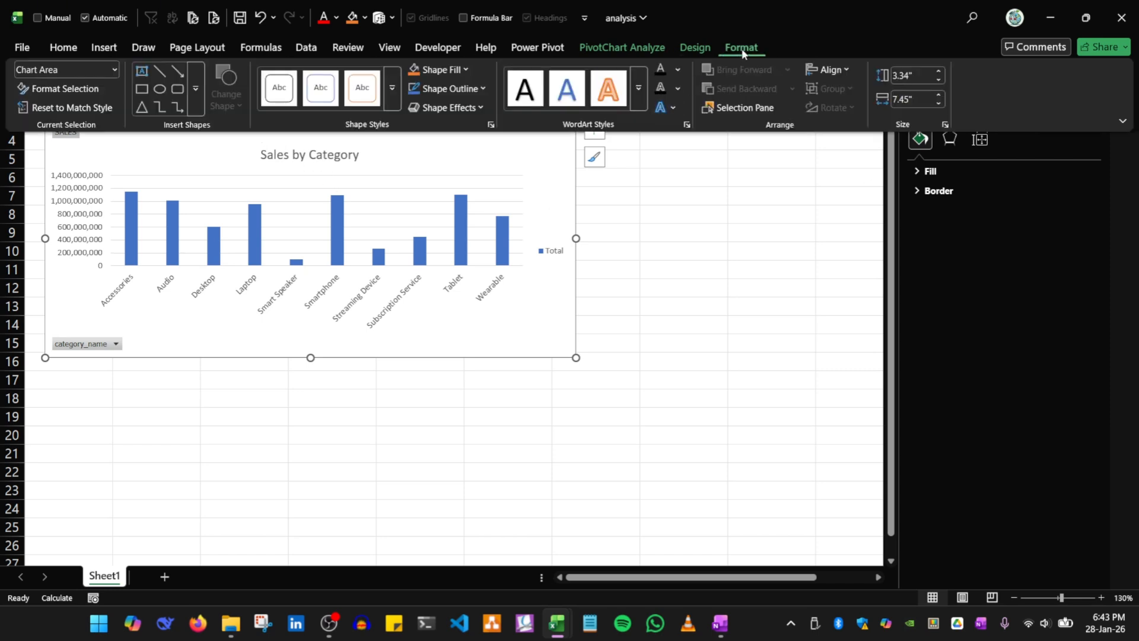
pyautogui.click(388, 104)
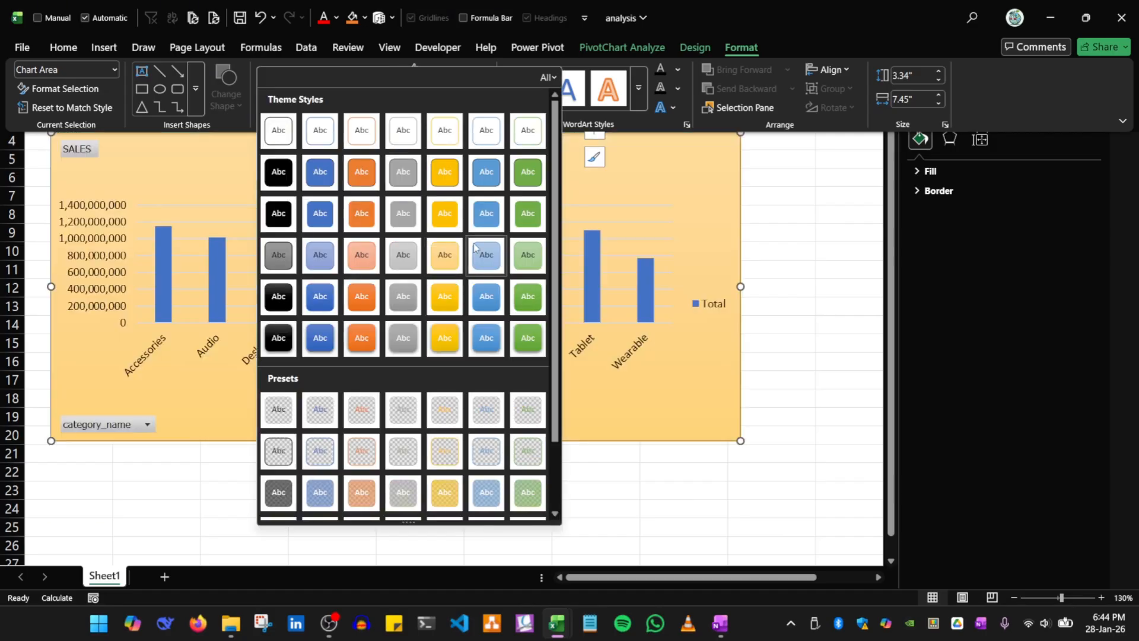
pyautogui.click(755, 42)
pyautogui.click(725, 51)
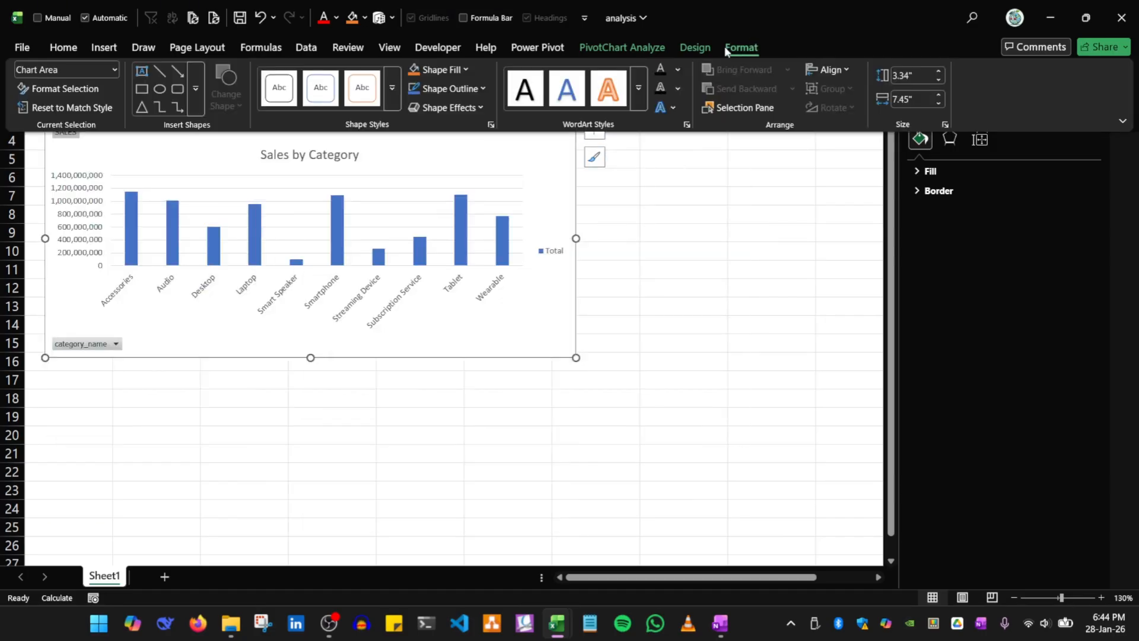
# Apply the chart style with the dark grey gradient background and blue gradient columns to the Sales by Category chart
pyautogui.click(694, 48)
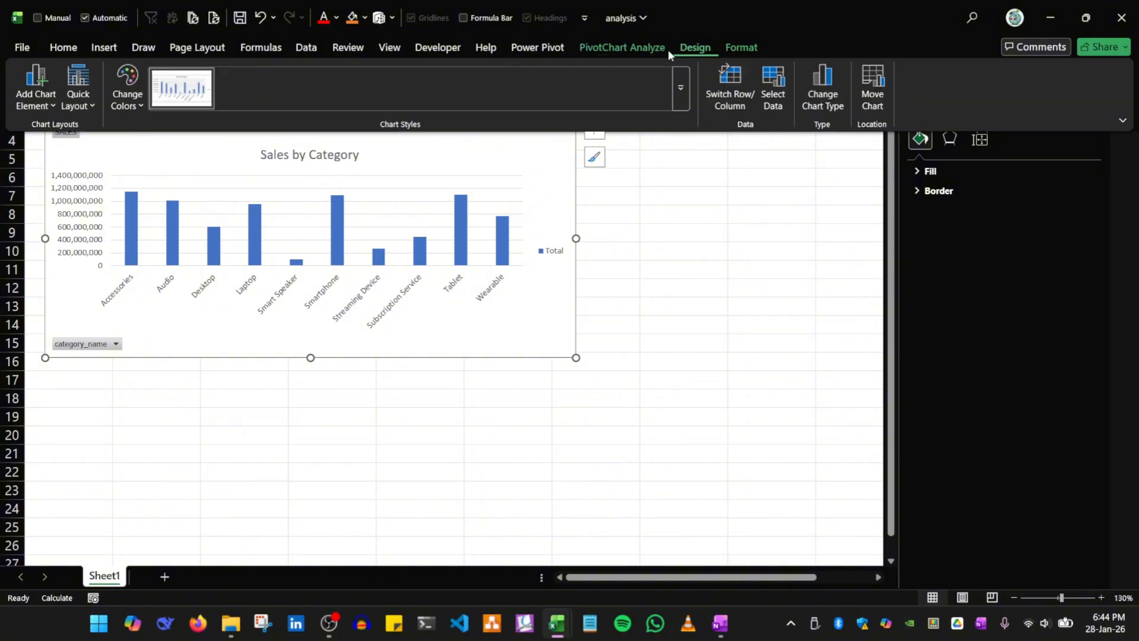
pyautogui.click(676, 90)
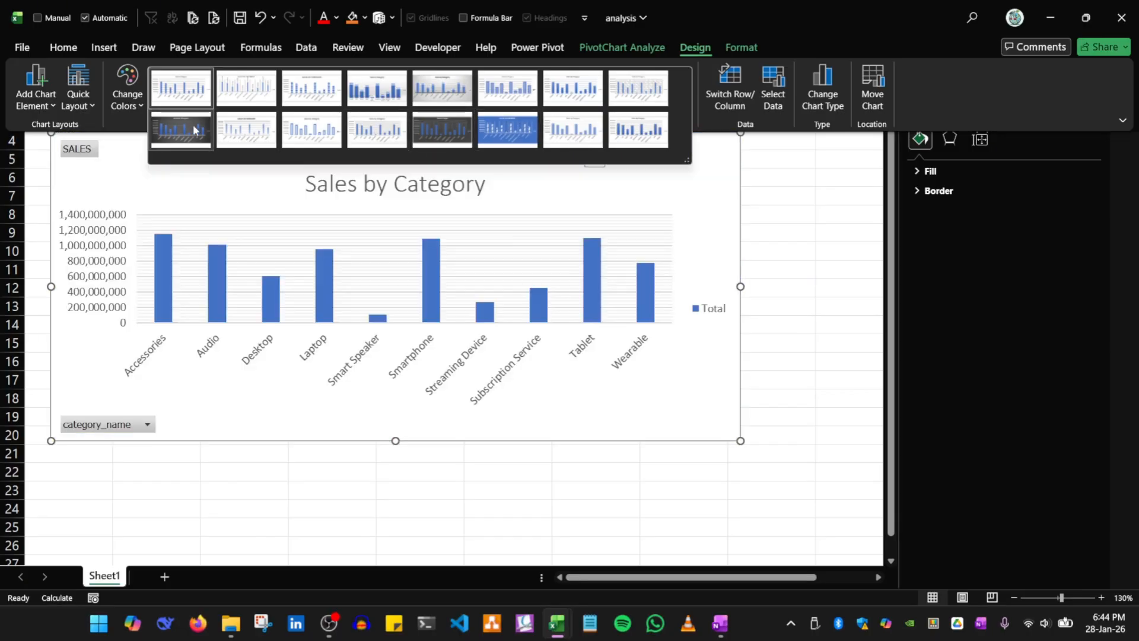
pyautogui.click(175, 130)
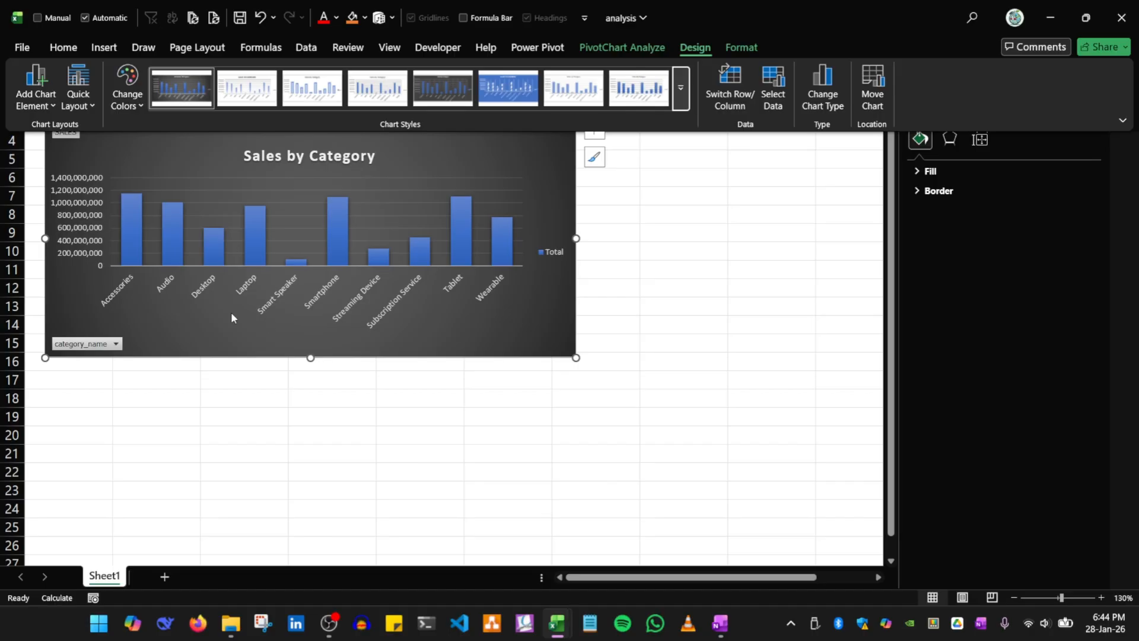
# Fill all cells of Sheet1 with the mid-grey theme colour, the lightest tint of black
pyautogui.click(13, 67)
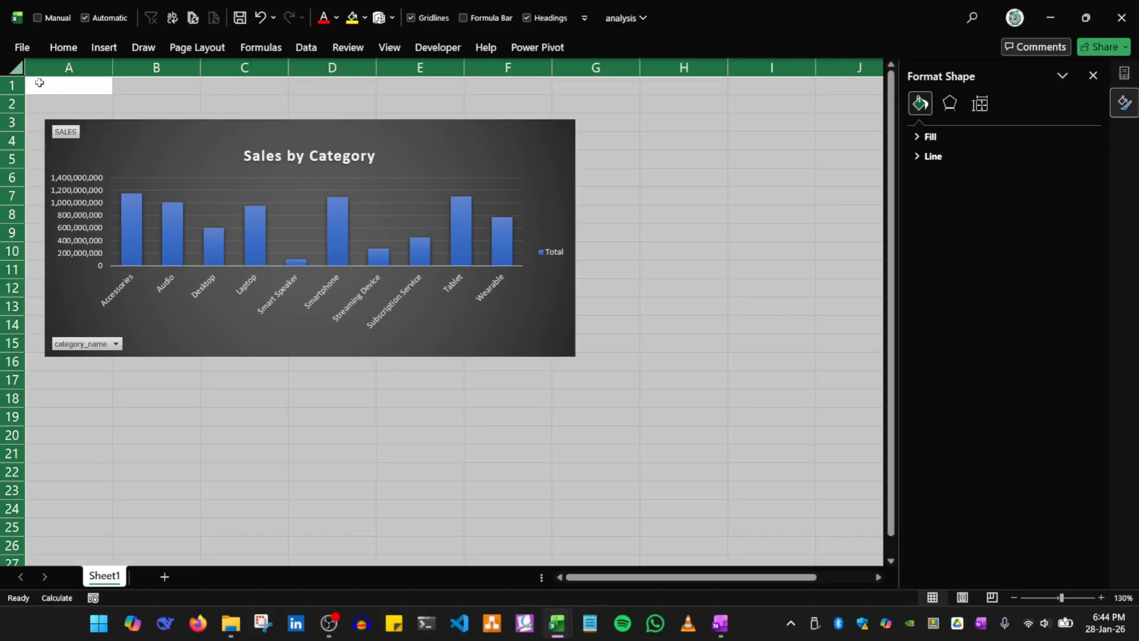
pyautogui.click(80, 83)
pyautogui.click(13, 67)
pyautogui.click(84, 49)
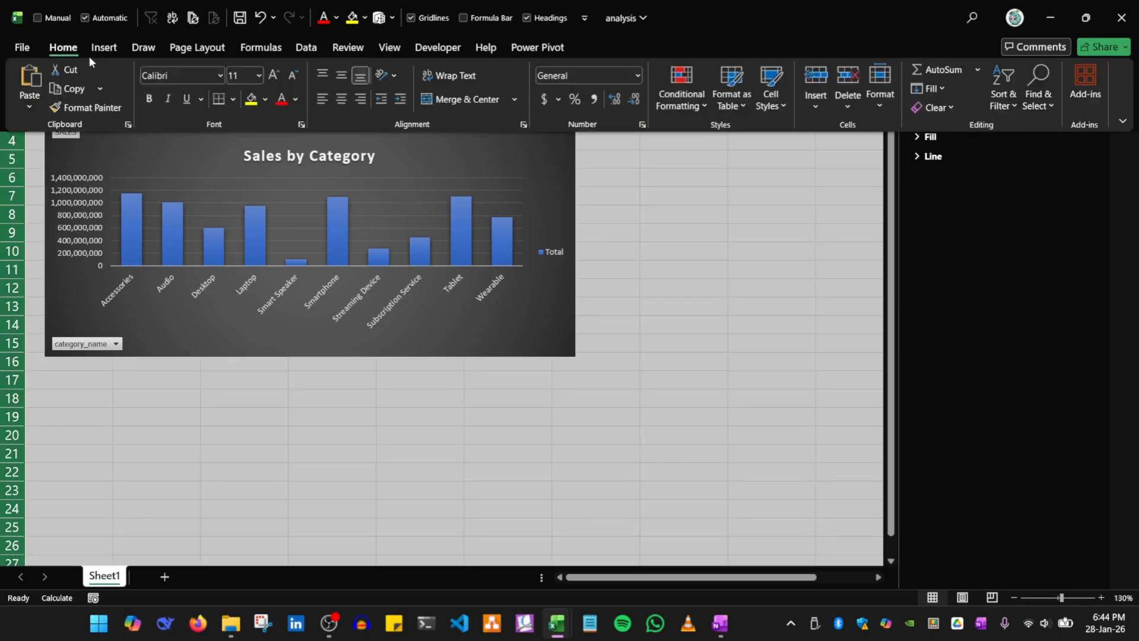
pyautogui.click(335, 19)
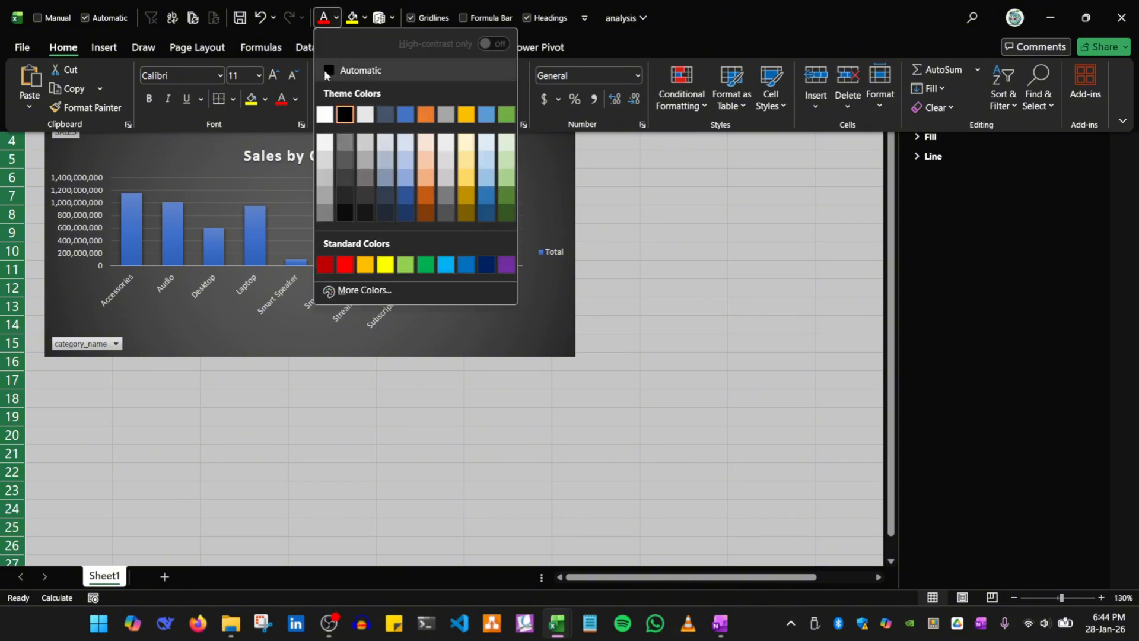
pyautogui.click(734, 25)
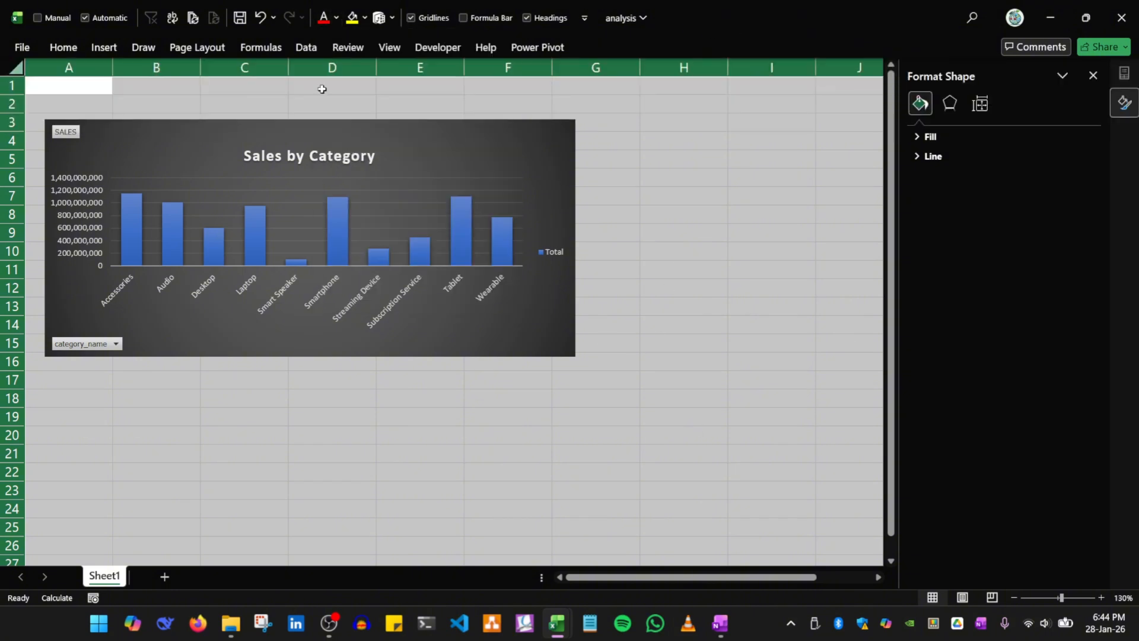
pyautogui.click(335, 18)
pyautogui.click(365, 19)
pyautogui.click(364, 19)
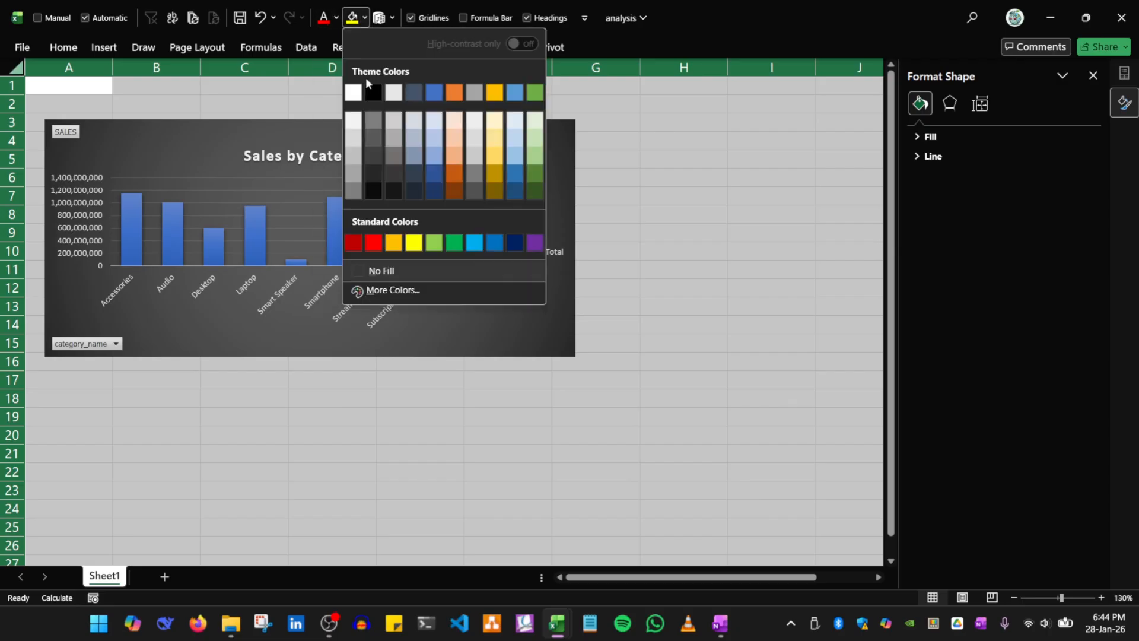
pyautogui.click(373, 123)
pyautogui.click(180, 143)
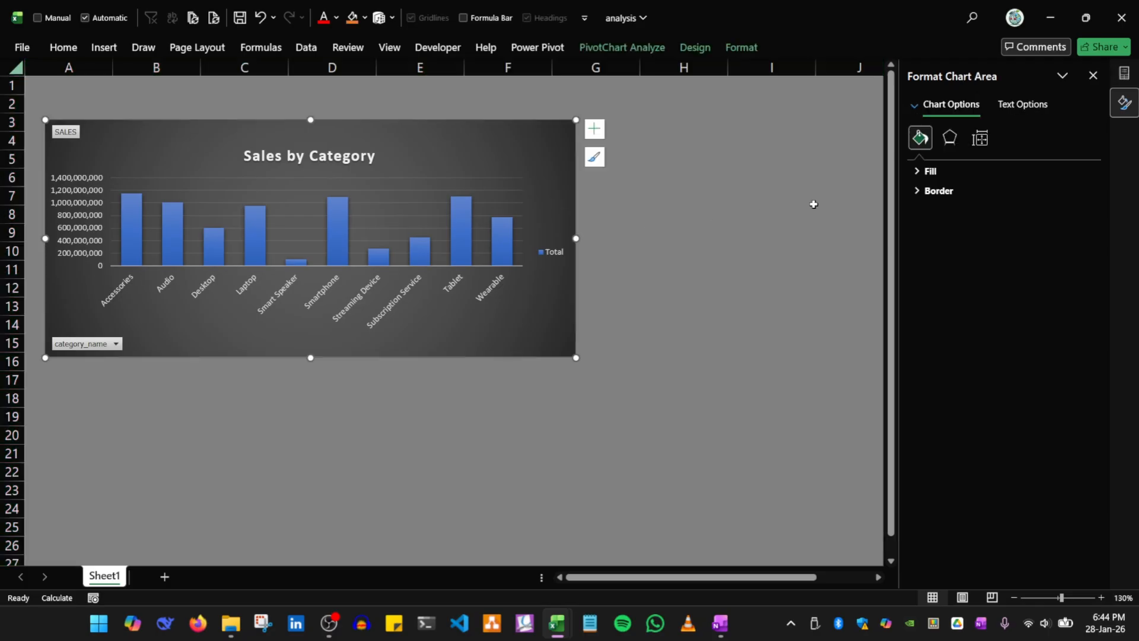
pyautogui.click(384, 49)
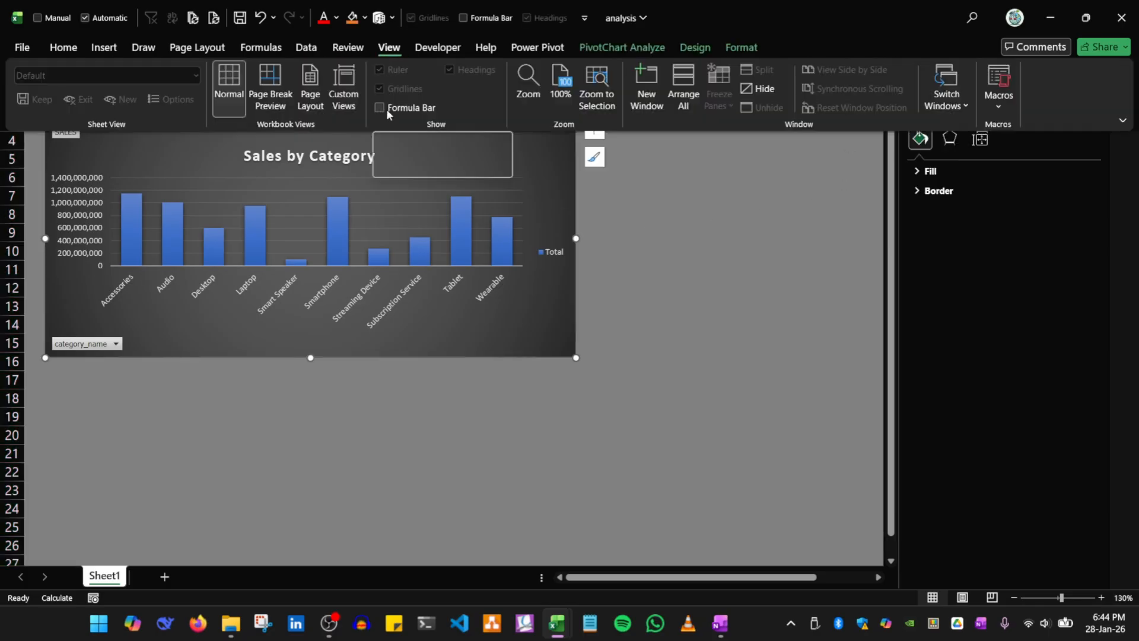
pyautogui.click(663, 259)
pyautogui.click(647, 220)
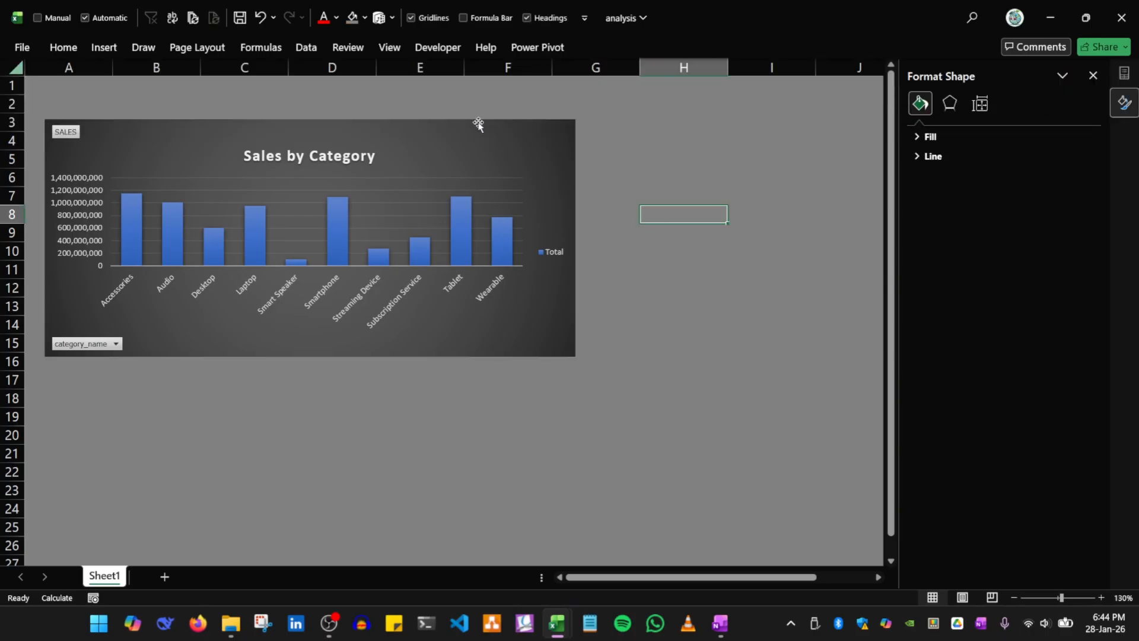
pyautogui.click(347, 48)
pyautogui.click(389, 48)
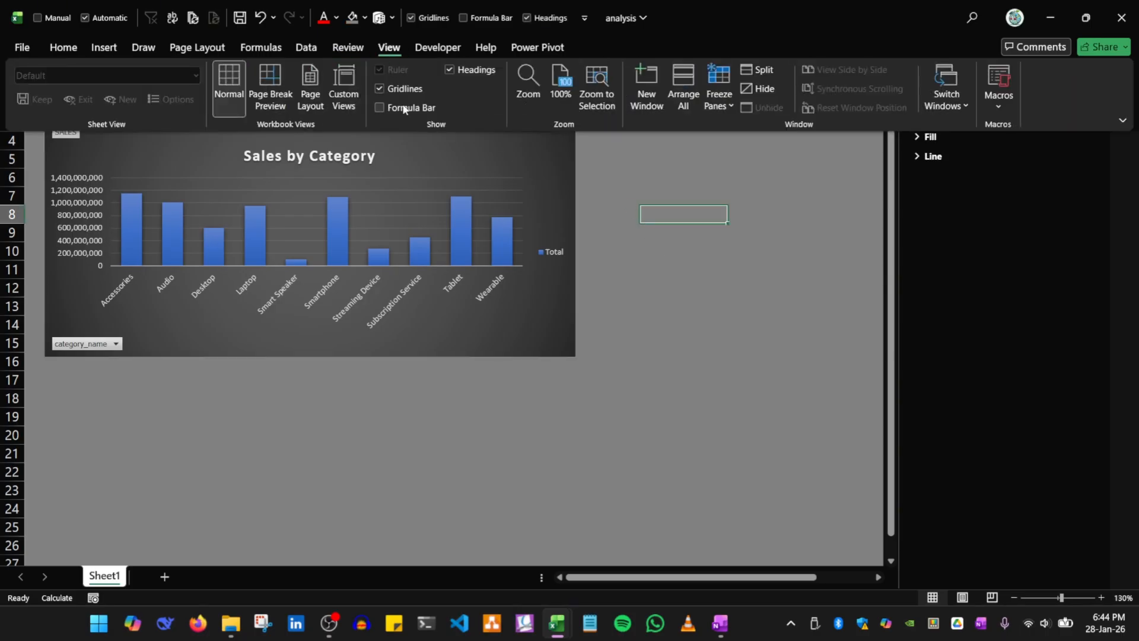
pyautogui.click(604, 254)
# Move the Sales by Category chart up near cell A1 and hide all of its field buttons
pyautogui.moveTo(136, 145); pyautogui.dragTo(139, 113)
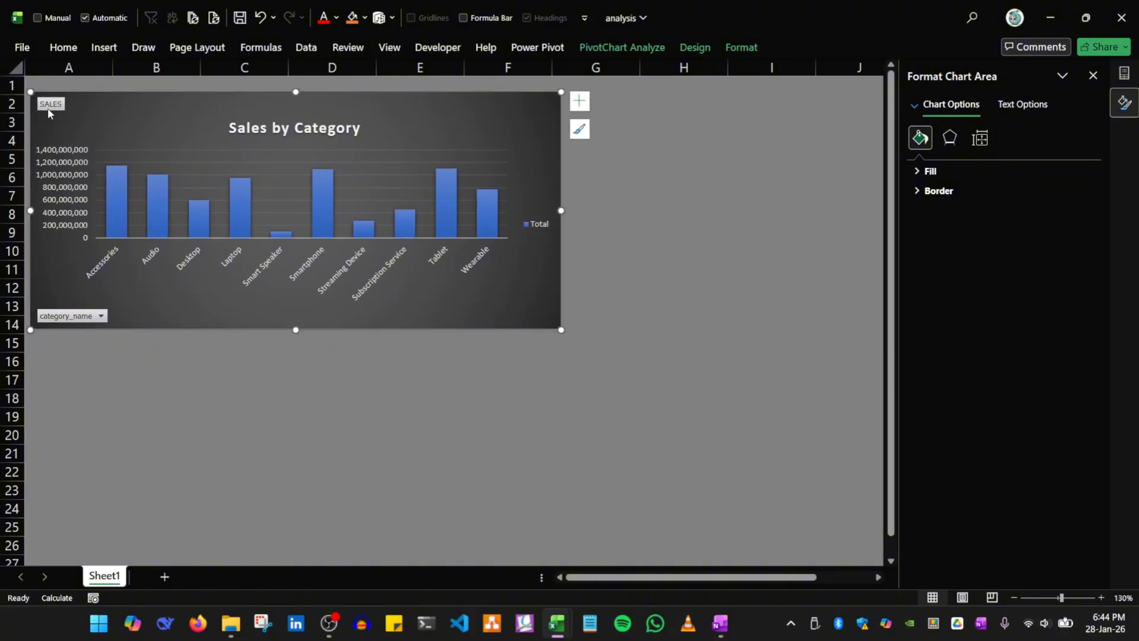
pyautogui.click(83, 315)
pyautogui.click(55, 317)
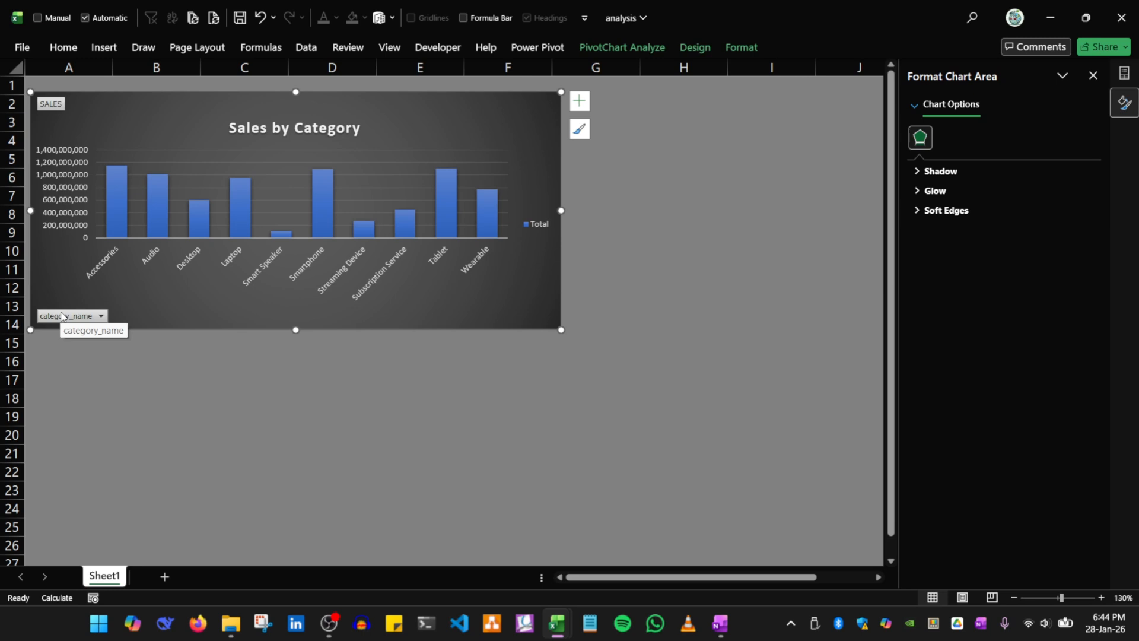
pyautogui.click(142, 314)
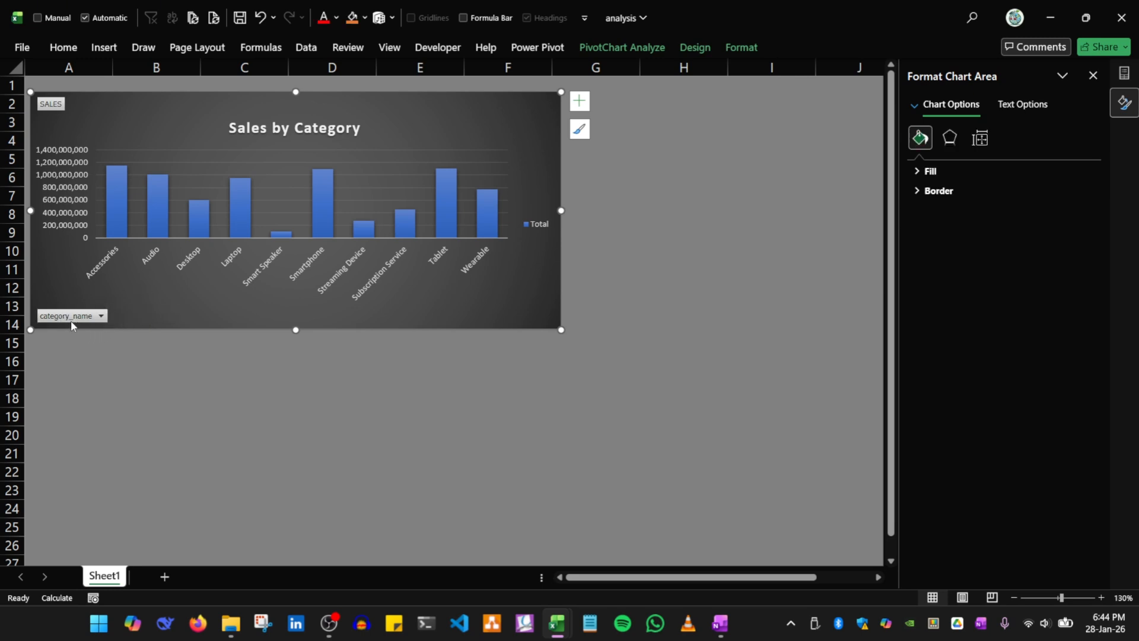
pyautogui.click(52, 109)
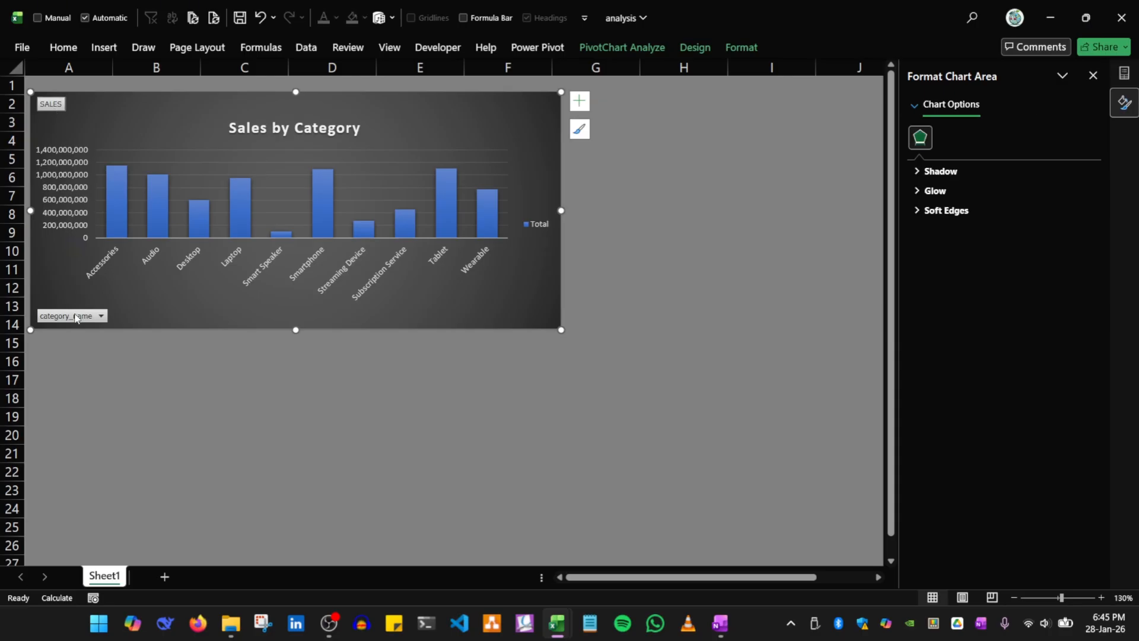
pyautogui.click(76, 316)
pyautogui.click(60, 271)
pyautogui.rightClick(67, 316)
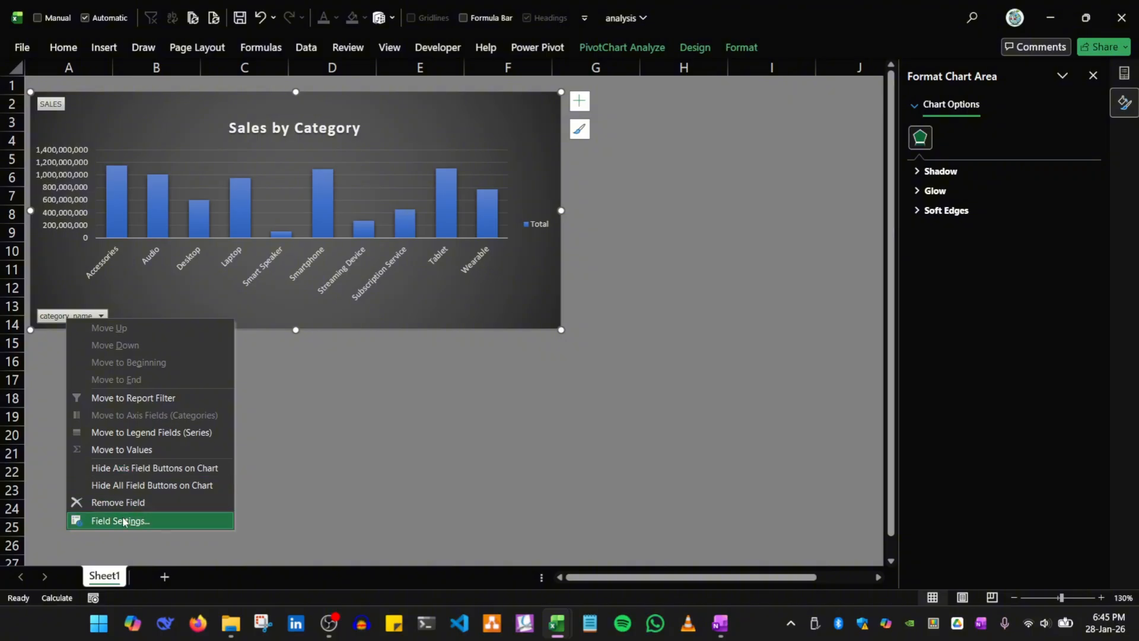
pyautogui.click(146, 485)
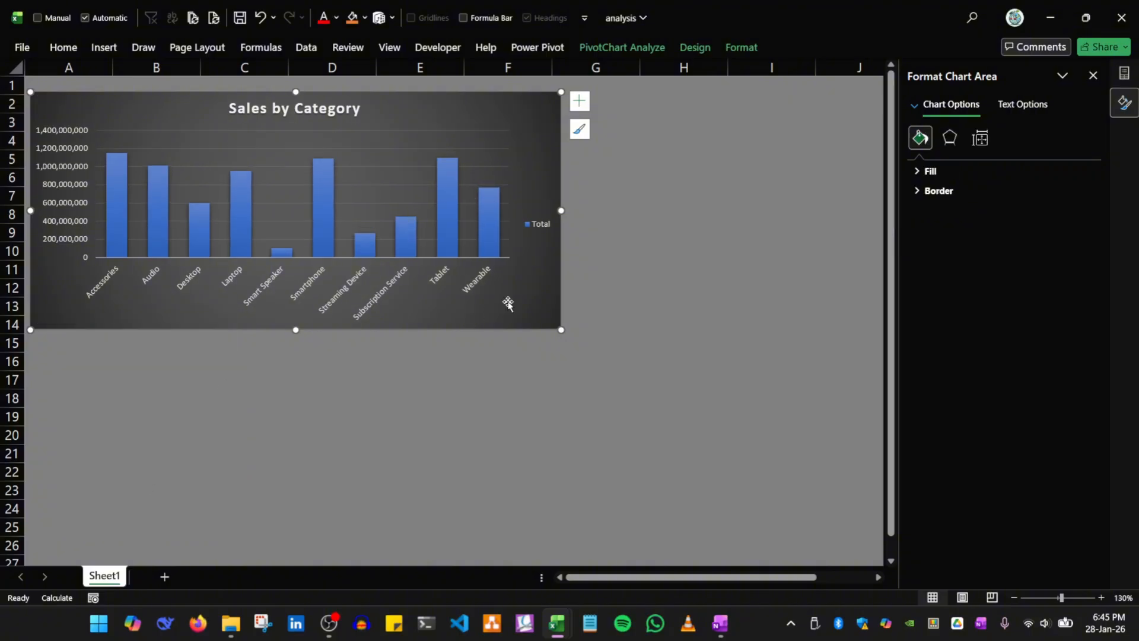
# Delete the chart's legend and move the chart flush with the top of row 1
pyautogui.click(531, 226)
pyautogui.press('Delete')
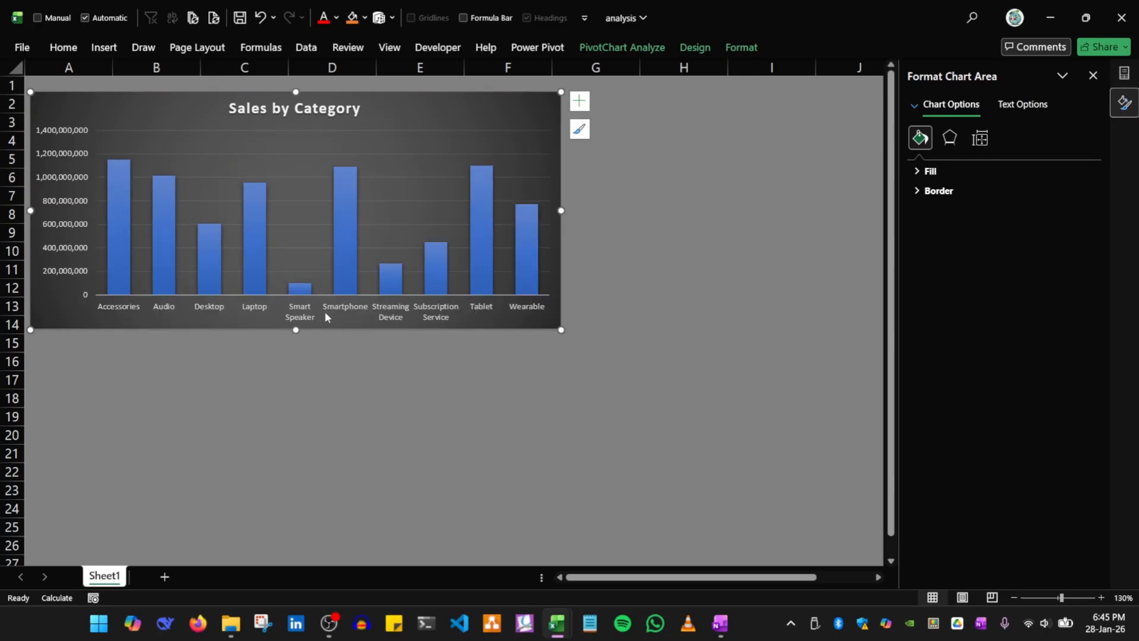
pyautogui.moveTo(208, 111); pyautogui.dragTo(206, 98)
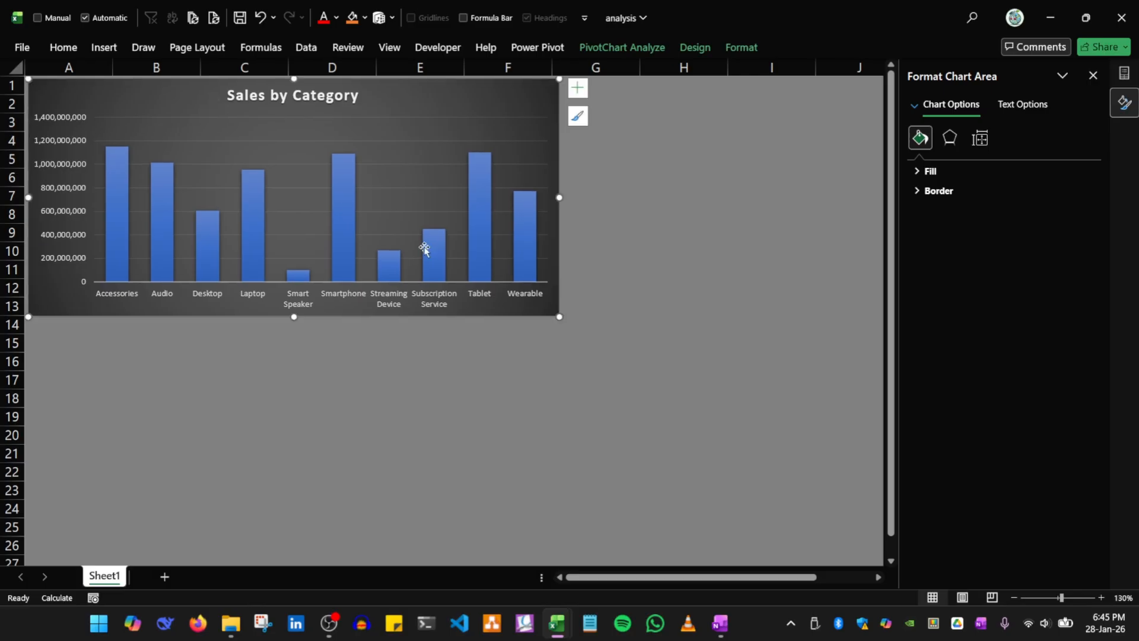
# With the formatting and field panes closed, duplicate the chart and place the copy directly below the original, starting at row 14
pyautogui.click(1091, 76)
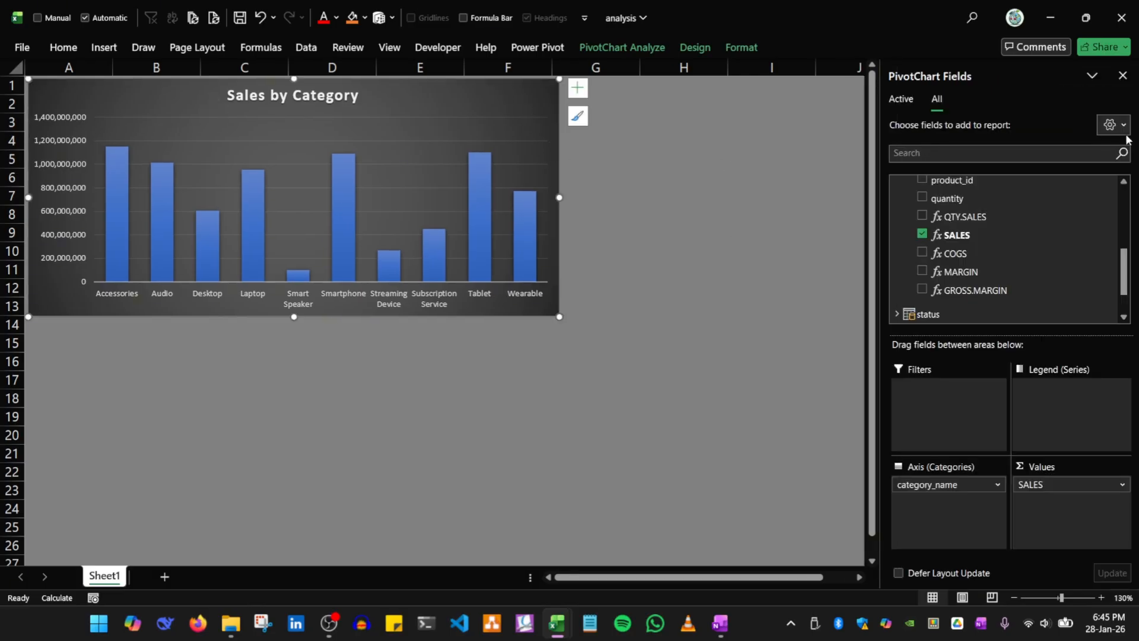
pyautogui.click(1122, 76)
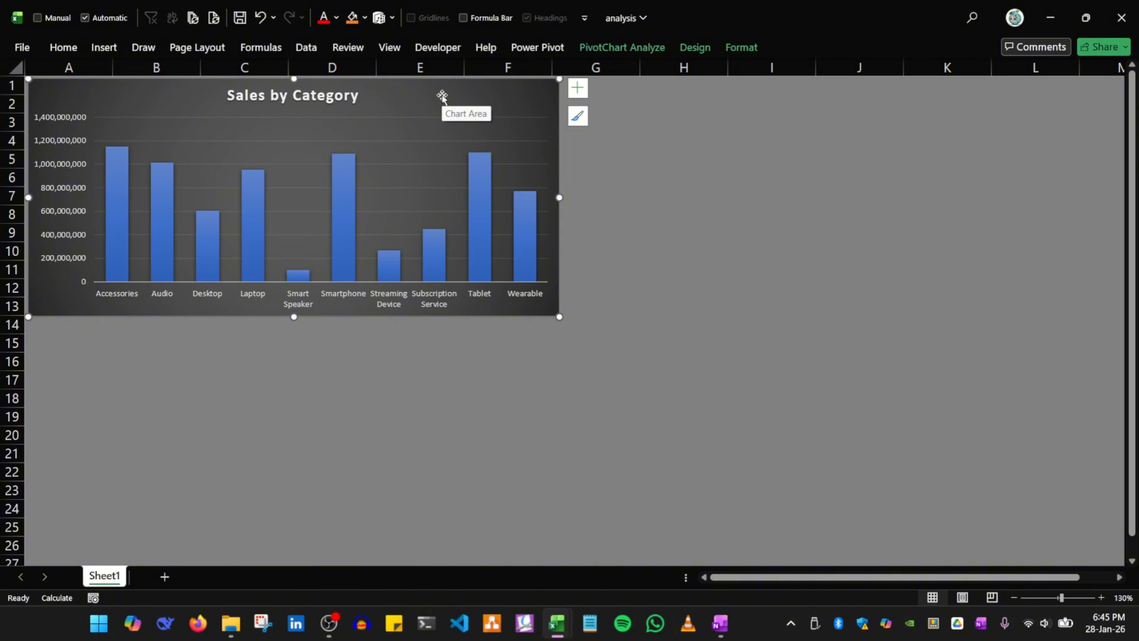
pyautogui.hotkey('ctrl', 'c')
pyautogui.click(663, 219)
pyautogui.hotkey('ctrl', 'v')
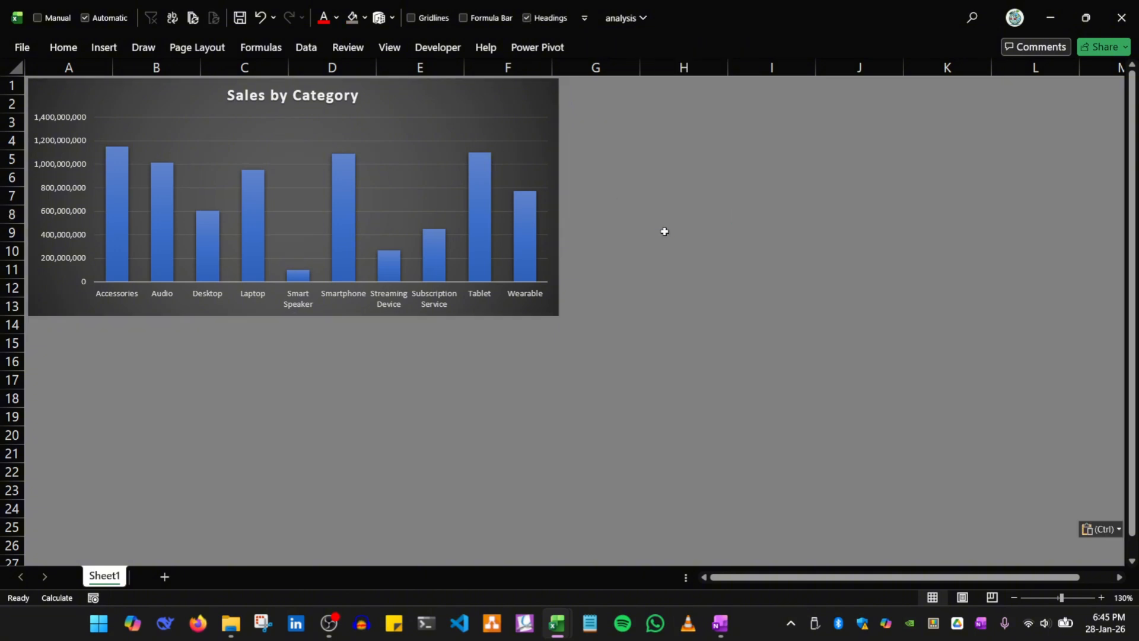
pyautogui.moveTo(660, 200); pyautogui.dragTo(191, 344)
pyautogui.click(643, 400)
pyautogui.click(460, 345)
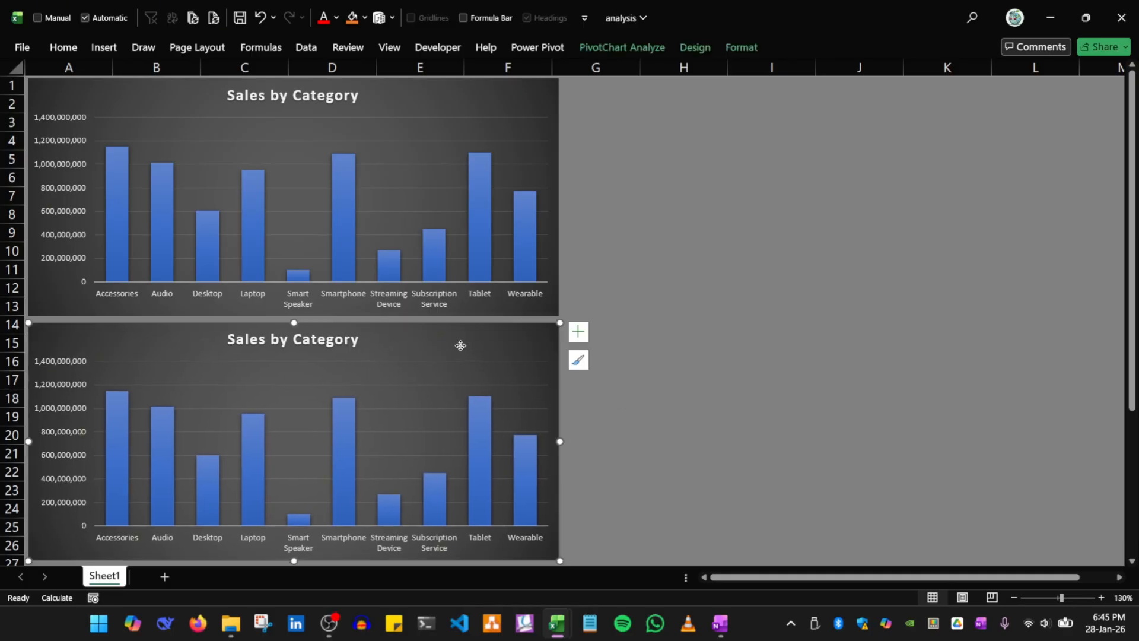
# Show the lower chart's field list and replace category_name on its axis with Country from the city table
pyautogui.rightClick(460, 346)
pyautogui.click(591, 589)
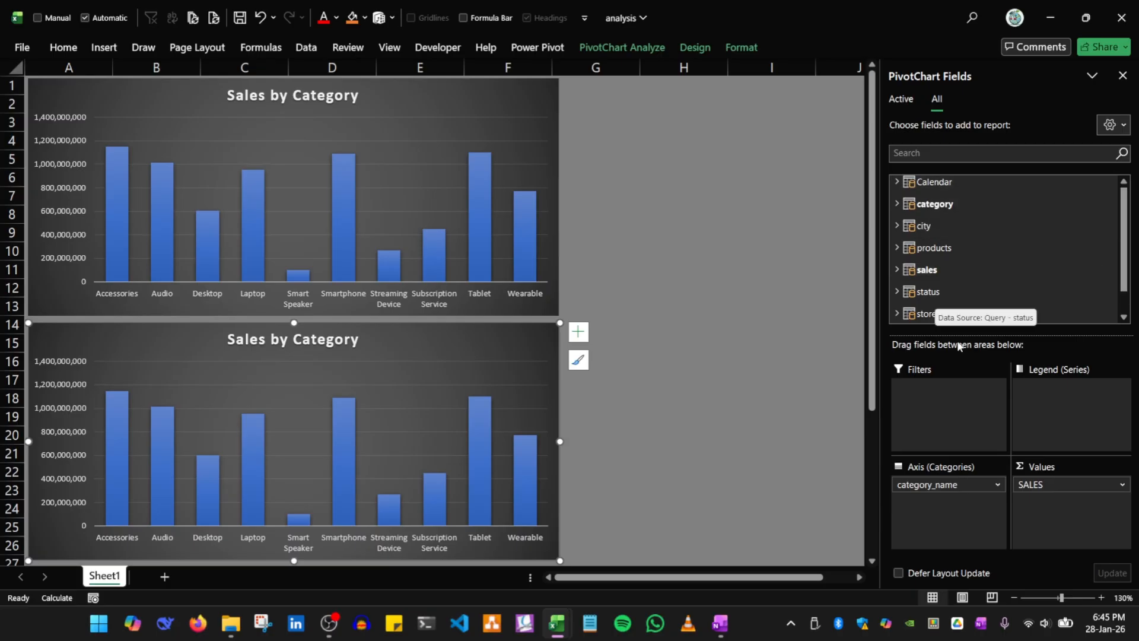
pyautogui.click(897, 183)
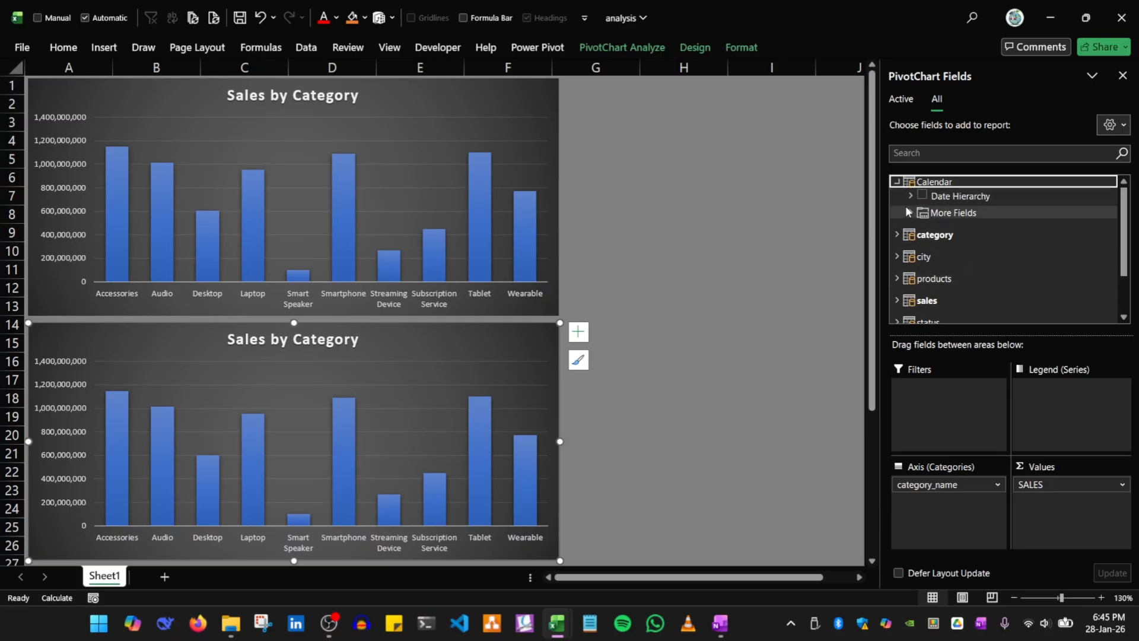
pyautogui.click(898, 182)
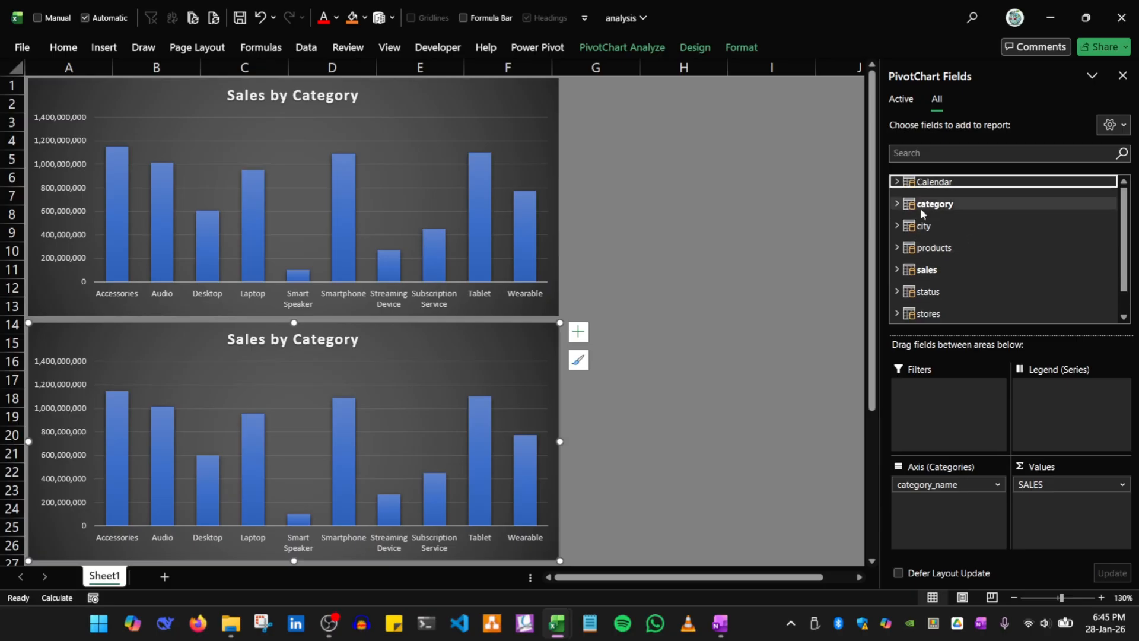
pyautogui.click(897, 225)
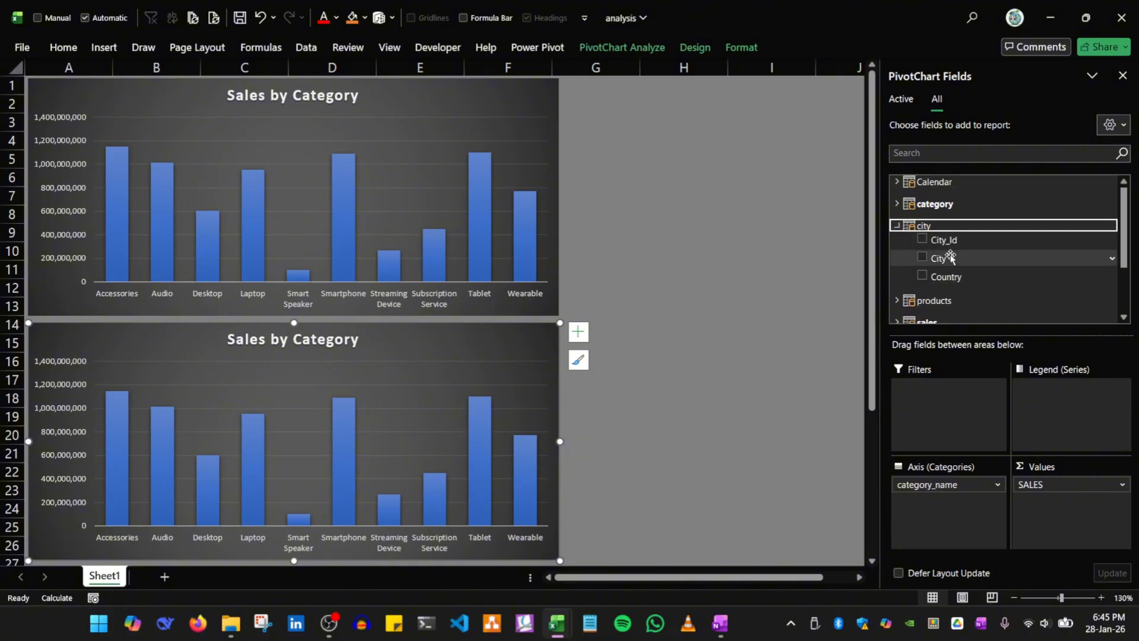
pyautogui.moveTo(943, 485); pyautogui.dragTo(970, 271)
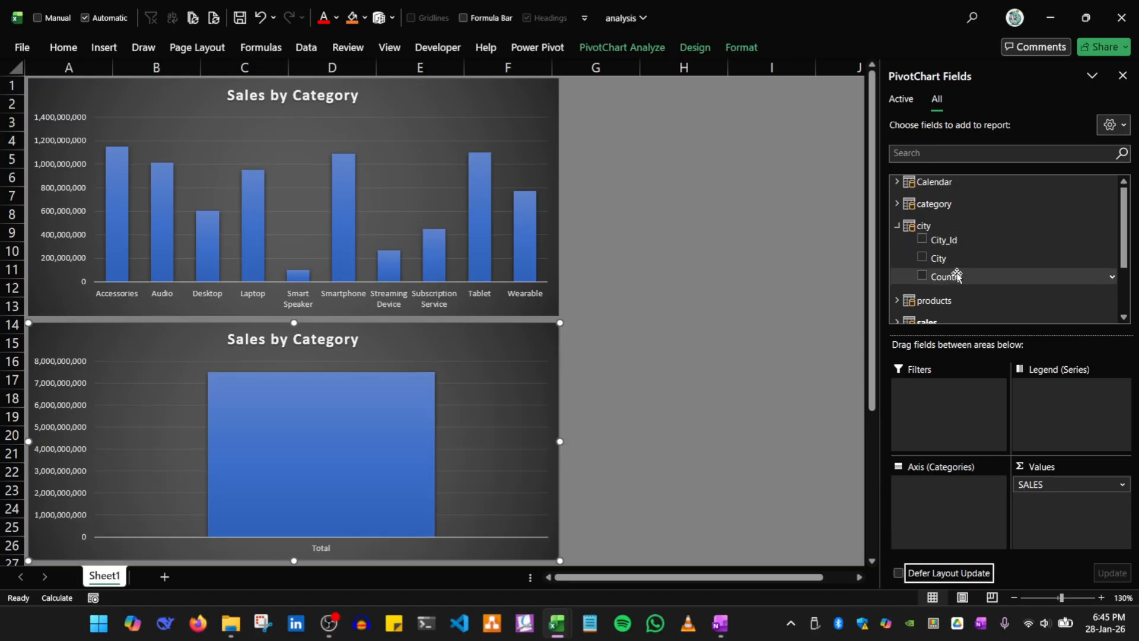
pyautogui.moveTo(957, 274); pyautogui.dragTo(937, 504)
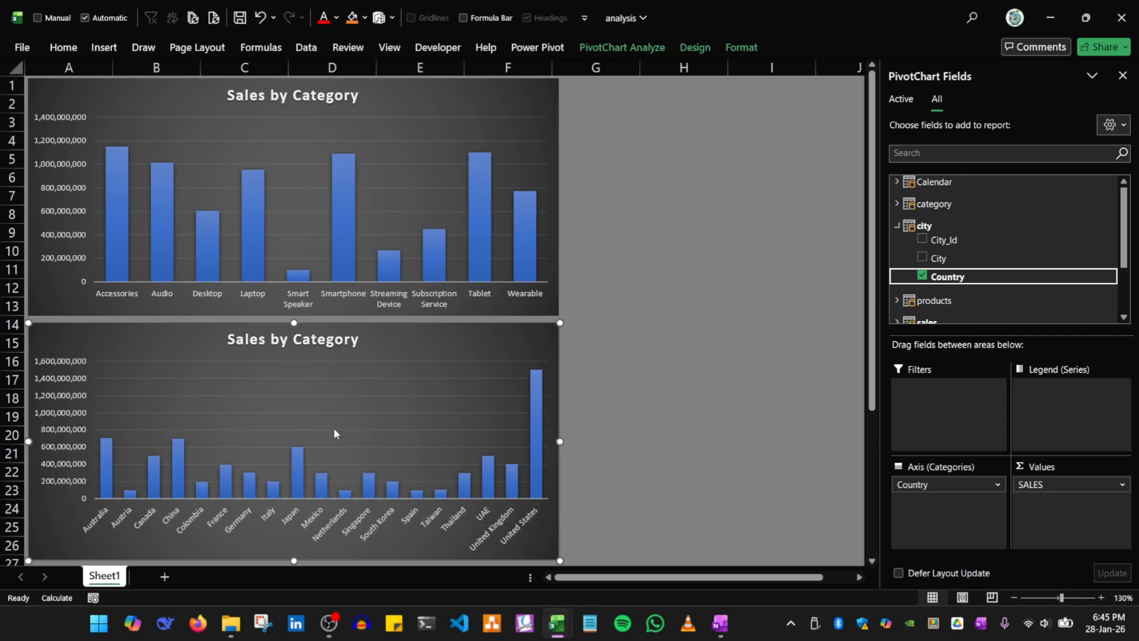
# Sort the columns of the upper Sales by Category chart from smallest to largest
pyautogui.click(125, 144)
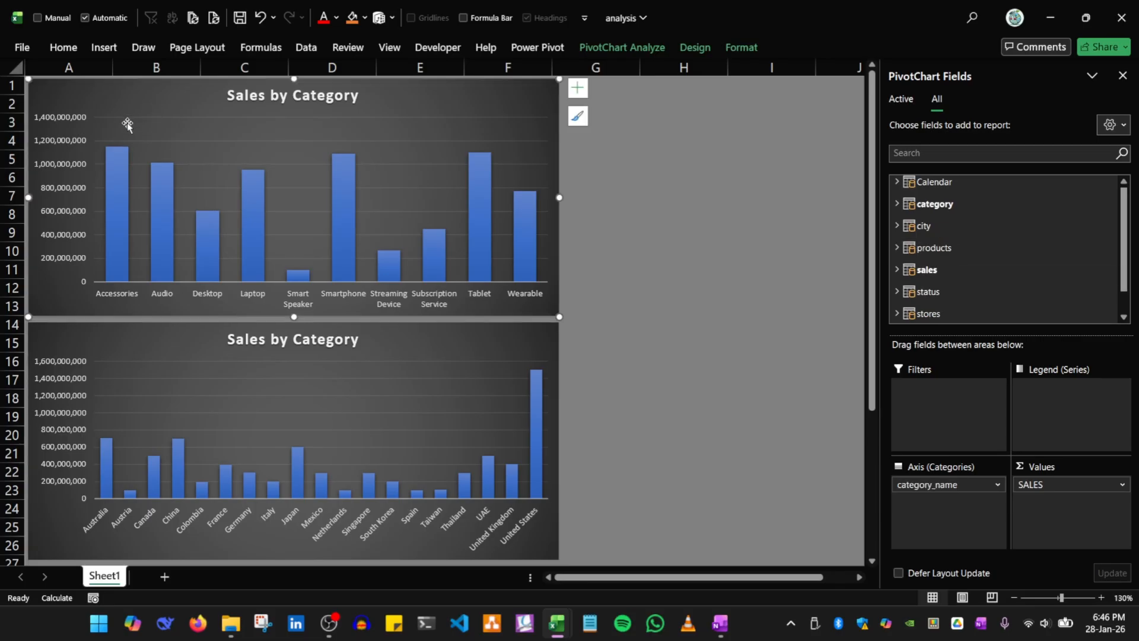
pyautogui.rightClick(113, 134)
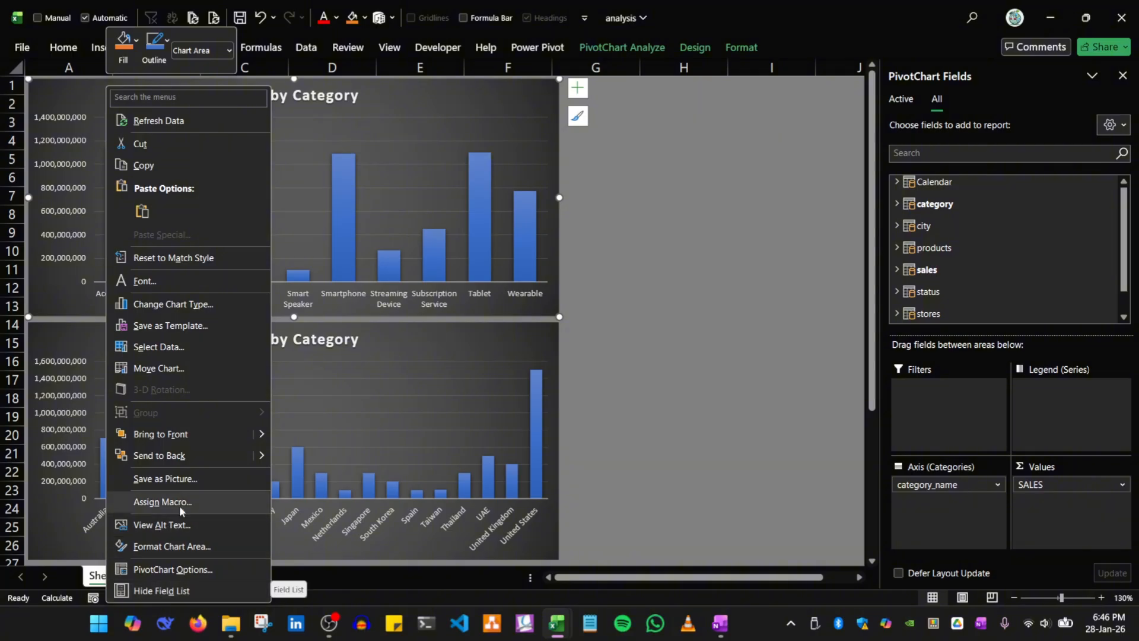
pyautogui.press('Escape')
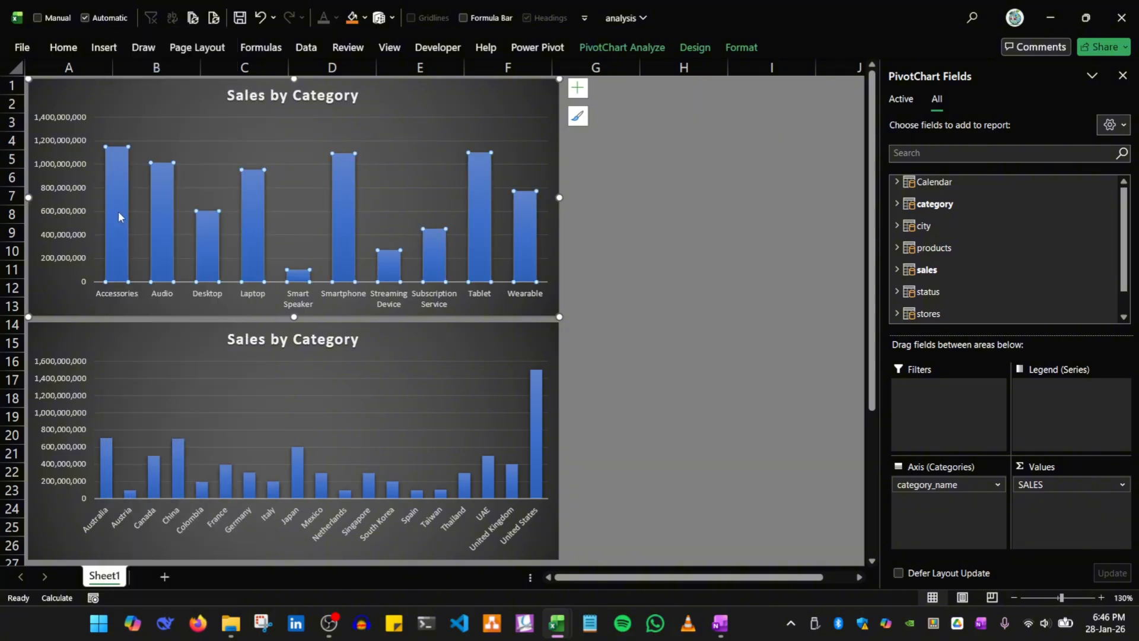
pyautogui.rightClick(117, 204)
pyautogui.moveTo(152, 217)
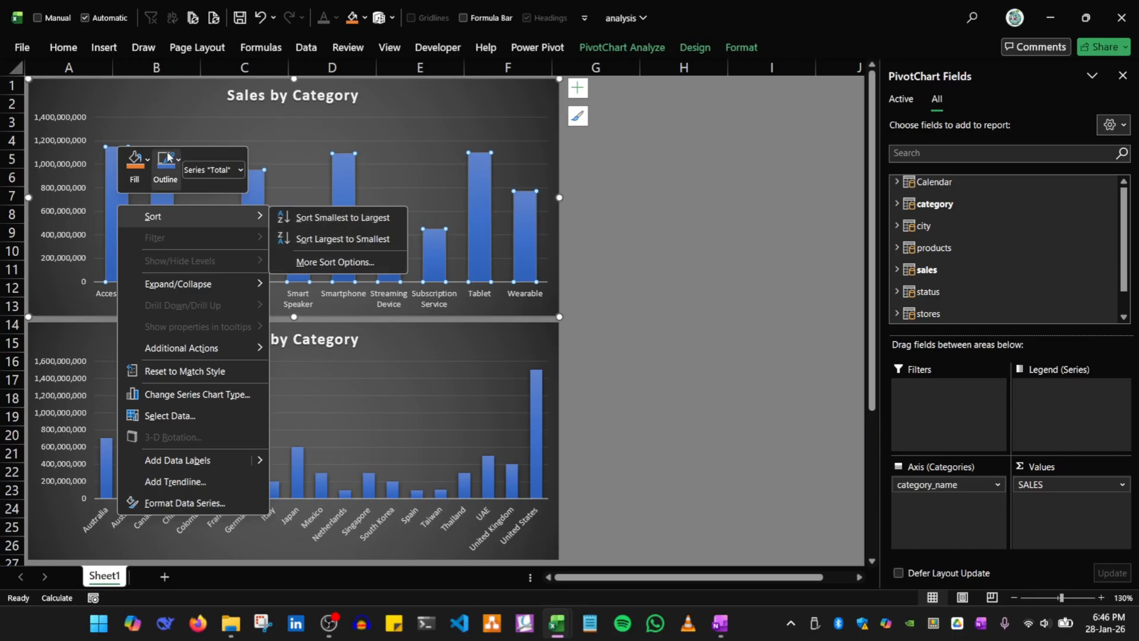
pyautogui.press('Escape')
pyautogui.press('Escape')
pyautogui.rightClick(109, 191)
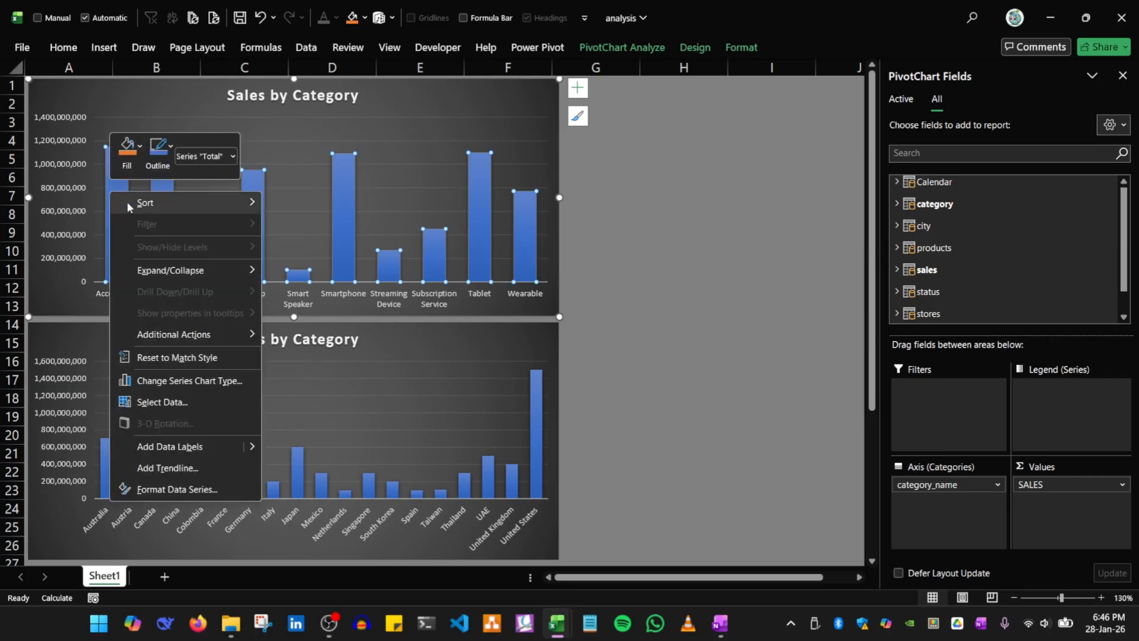
pyautogui.moveTo(187, 202)
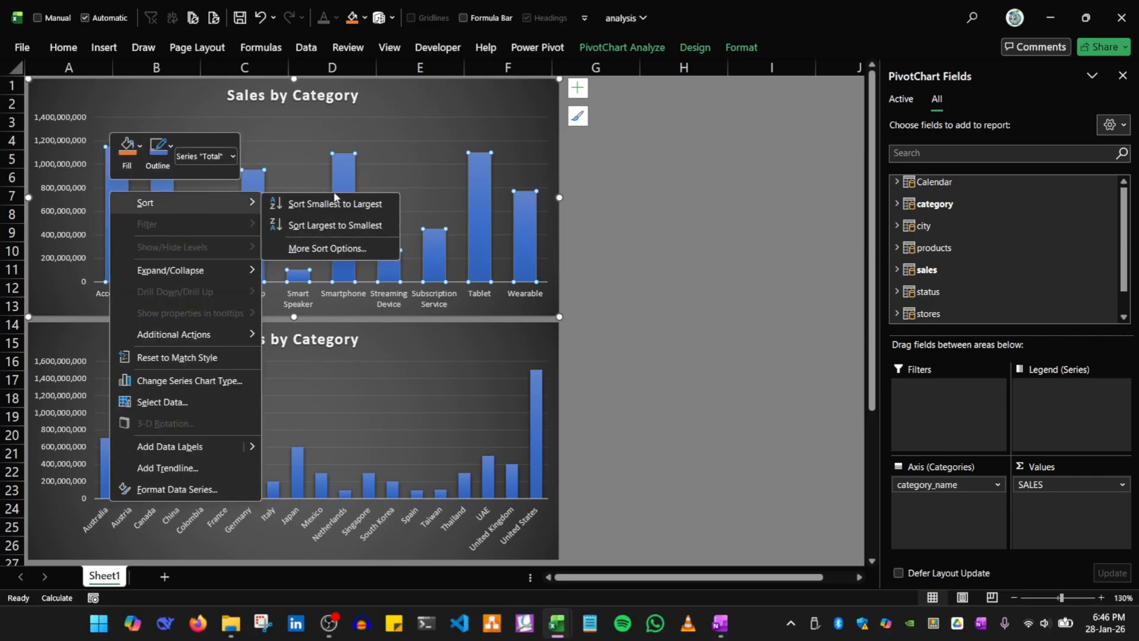
pyautogui.click(312, 205)
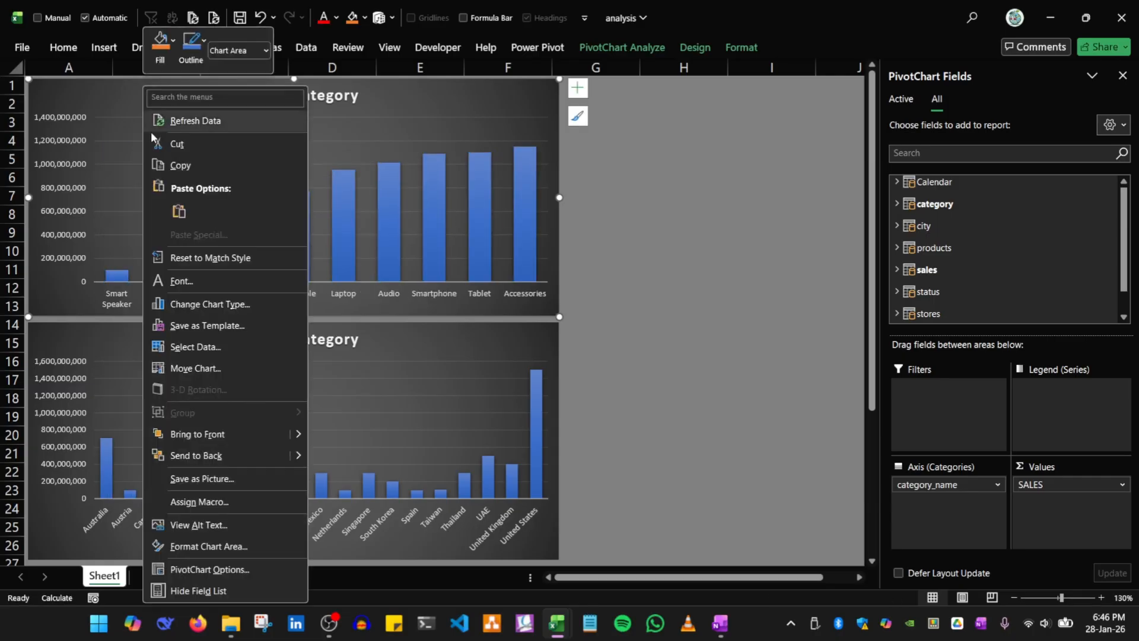
pyautogui.rightClick(138, 107)
pyautogui.rightClick(111, 130)
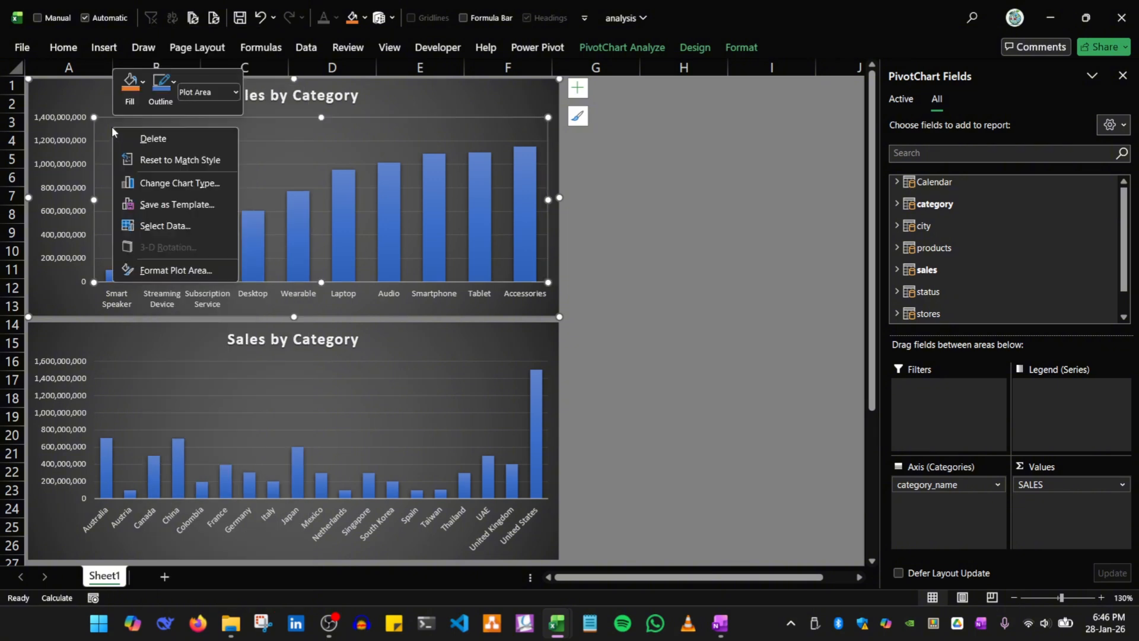
pyautogui.rightClick(76, 91)
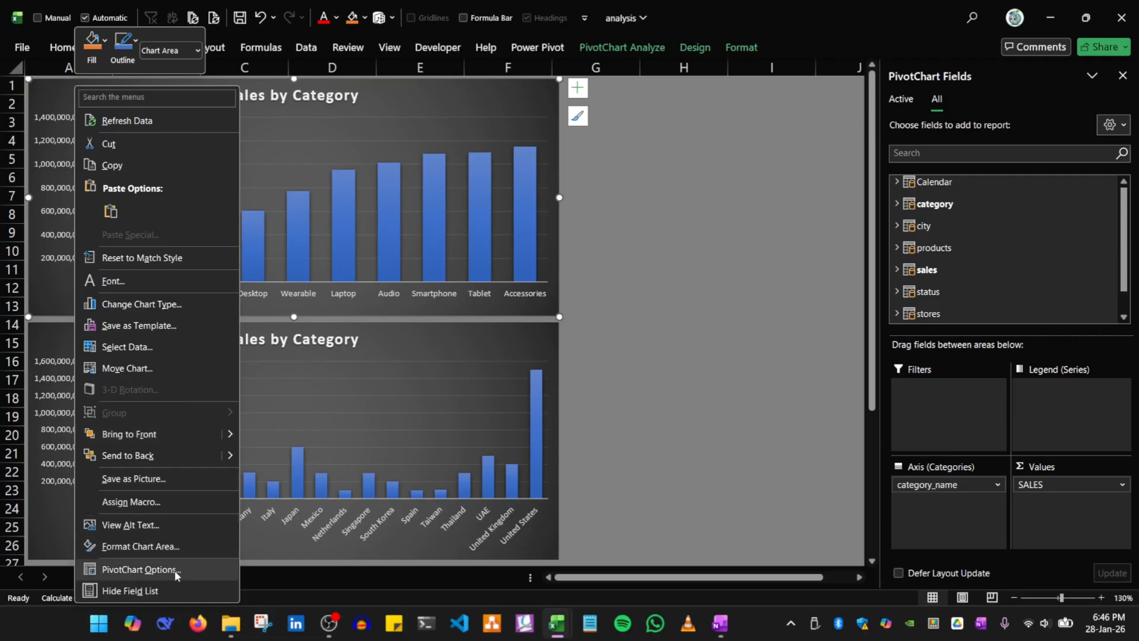
pyautogui.click(393, 101)
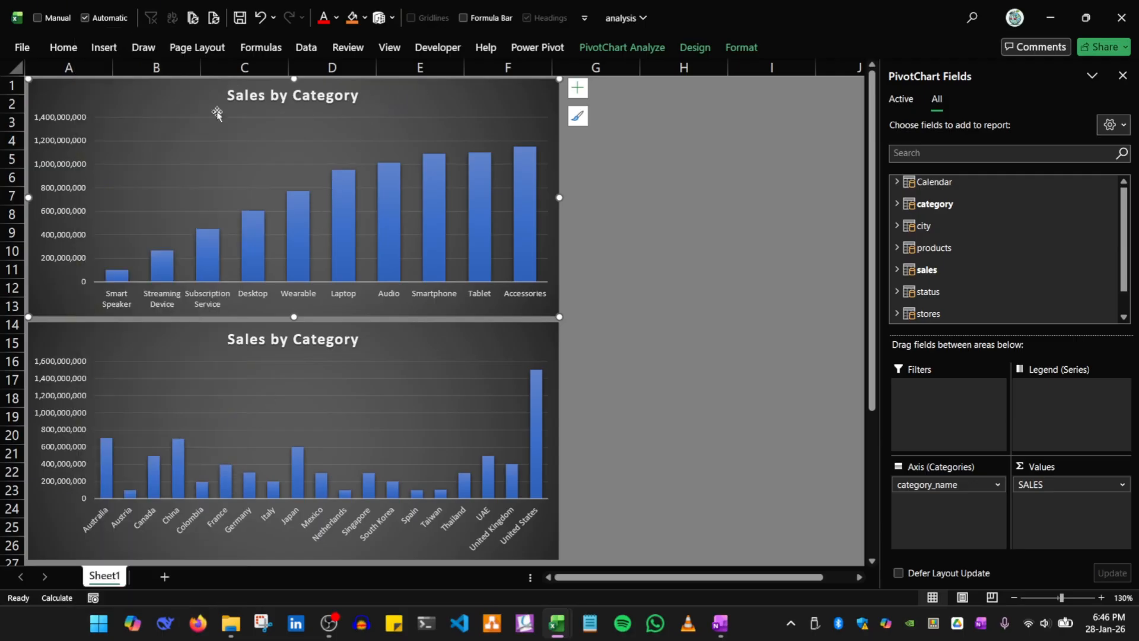
pyautogui.rightClick(131, 92)
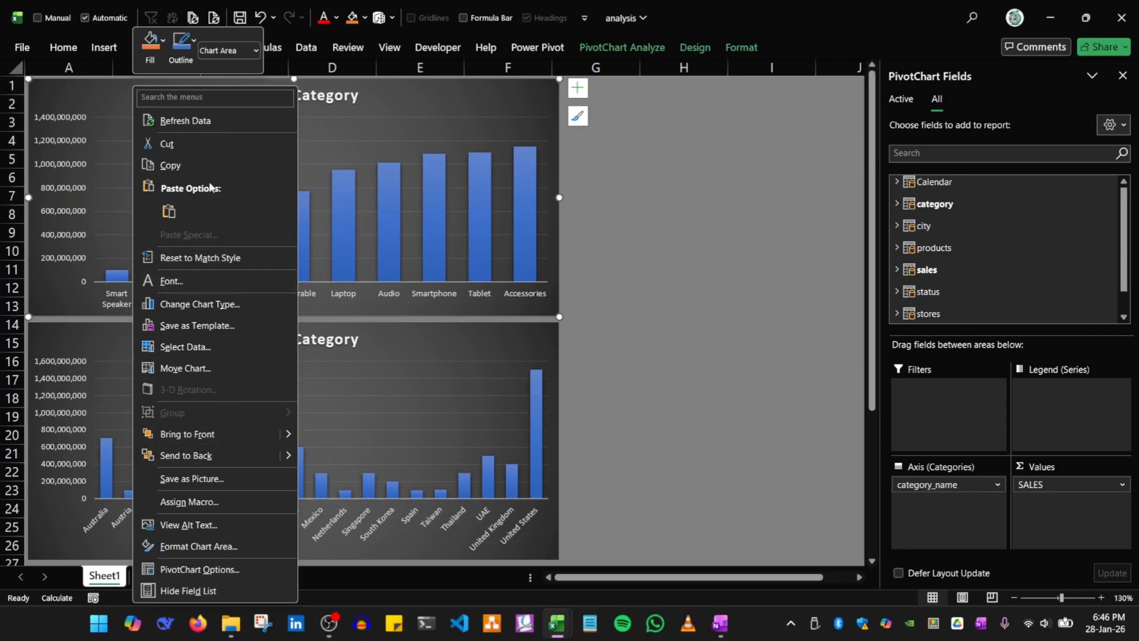
pyautogui.press('Escape')
pyautogui.click(147, 180)
pyautogui.rightClick(147, 180)
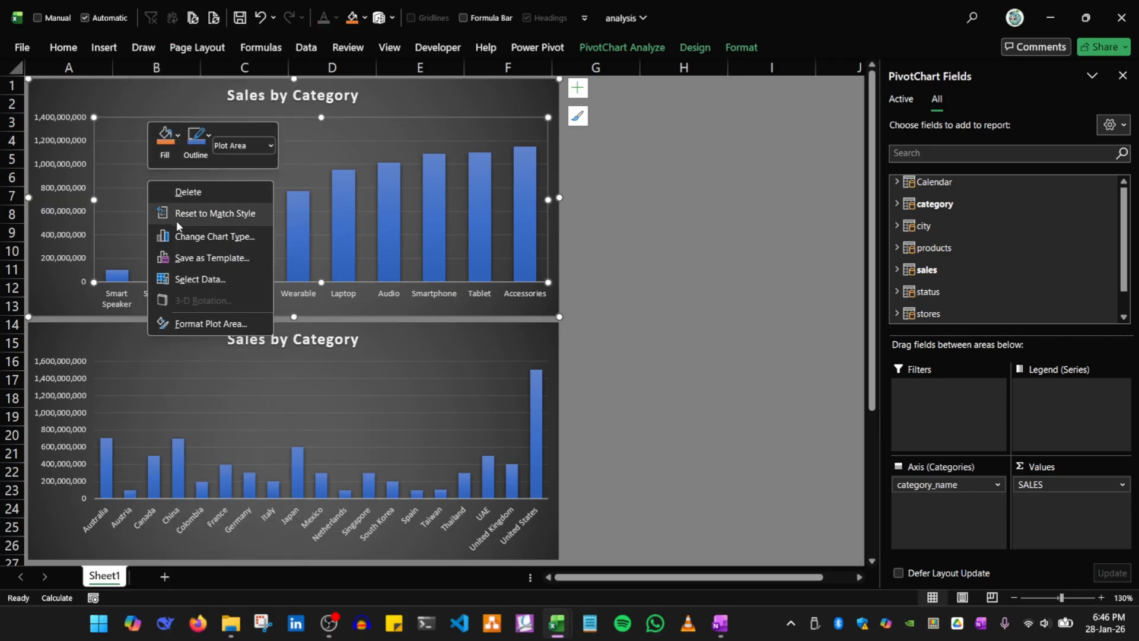
pyautogui.press('Escape')
# Review the Layout & Format settings in the upper chart's PivotChart Options and close the dialog
pyautogui.rightClick(64, 286)
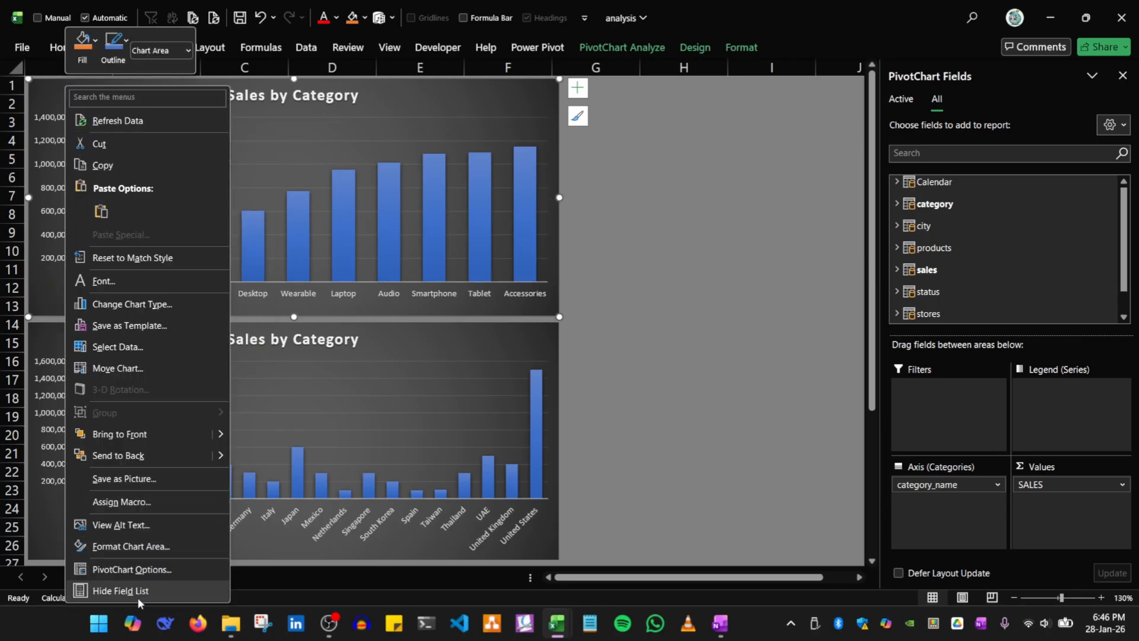
pyautogui.click(153, 570)
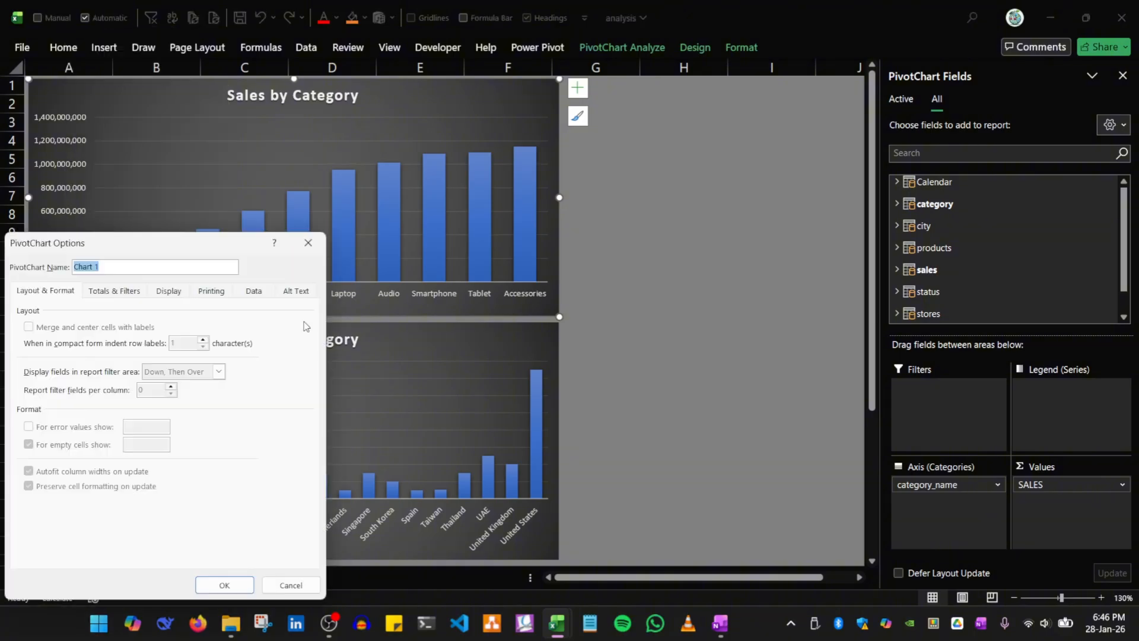
pyautogui.click(308, 243)
# Sort the columns of the upper Sales by Category chart from largest to smallest
pyautogui.click(427, 131)
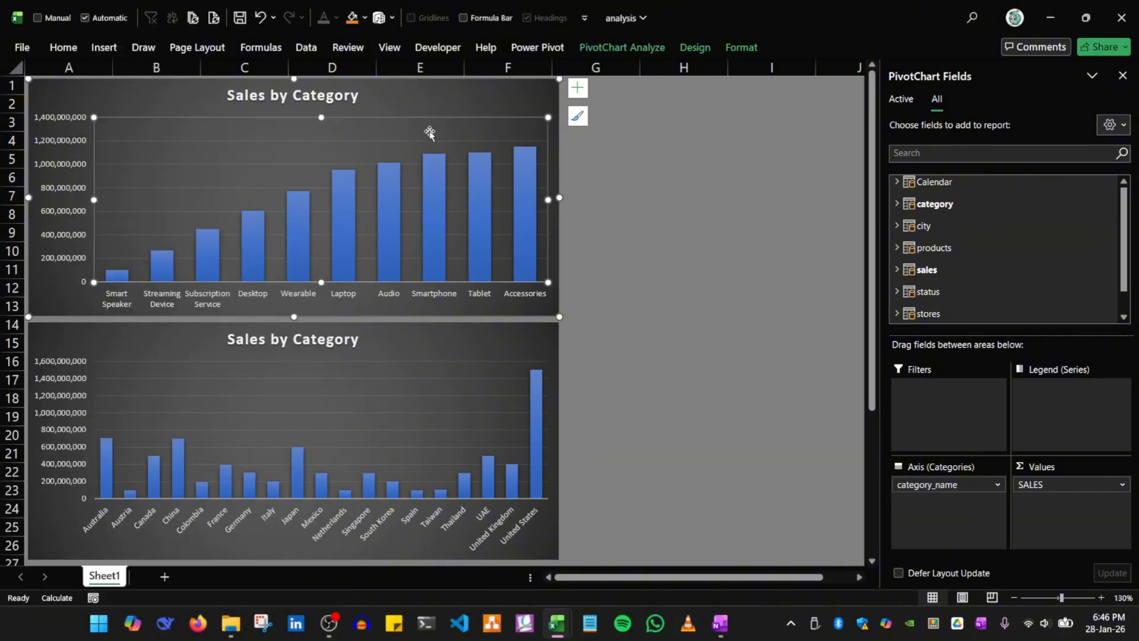
pyautogui.click(428, 171)
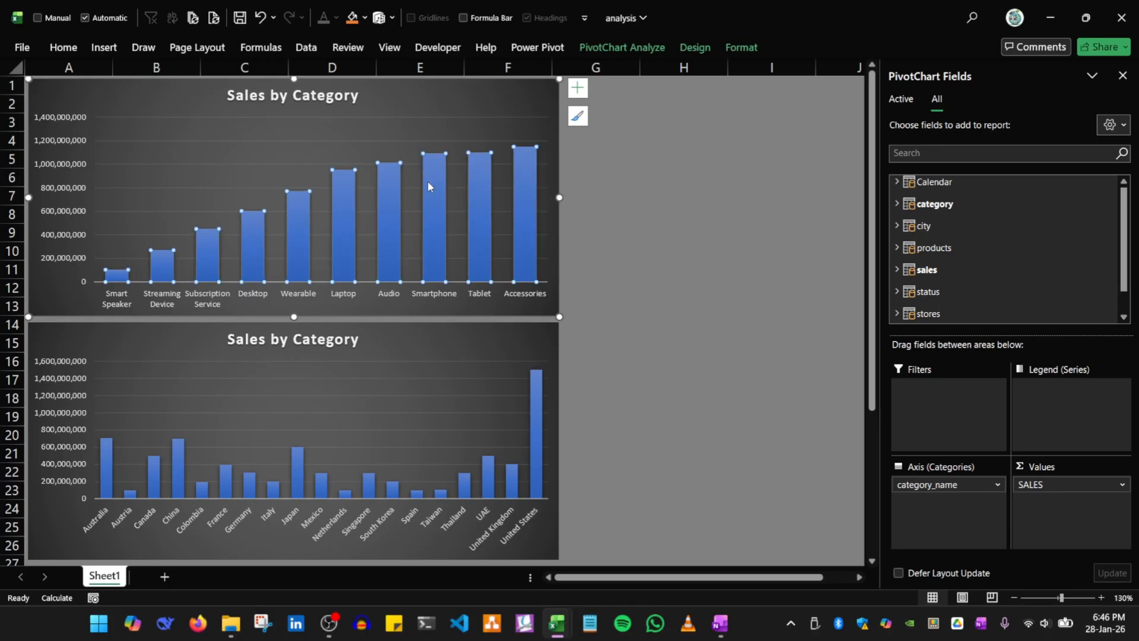
pyautogui.rightClick(428, 184)
pyautogui.moveTo(474, 194)
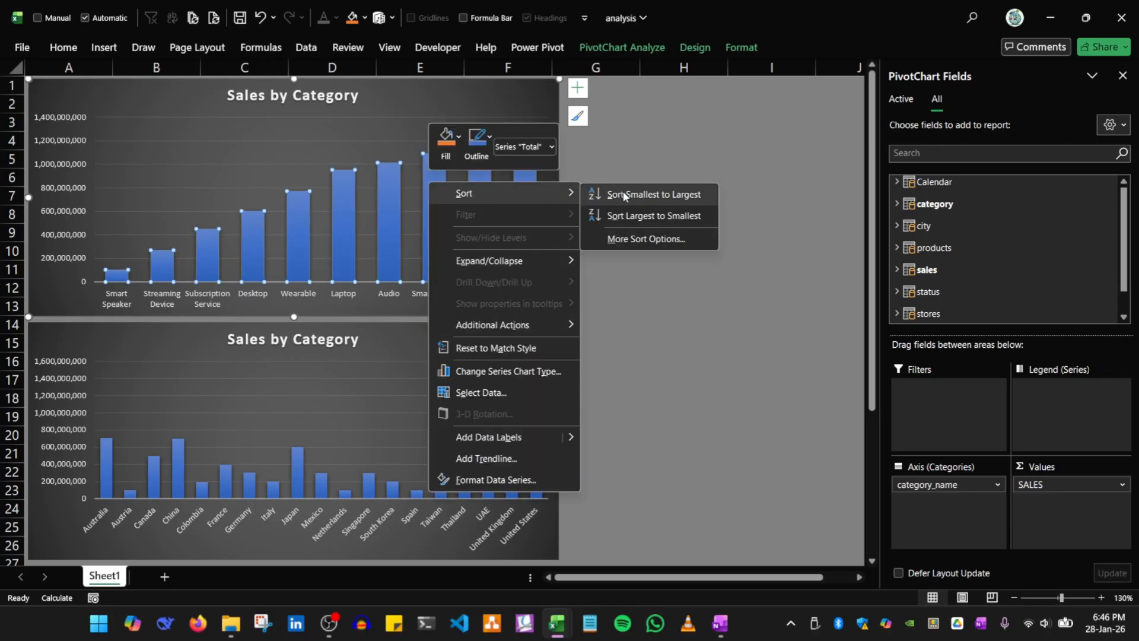
pyautogui.click(629, 219)
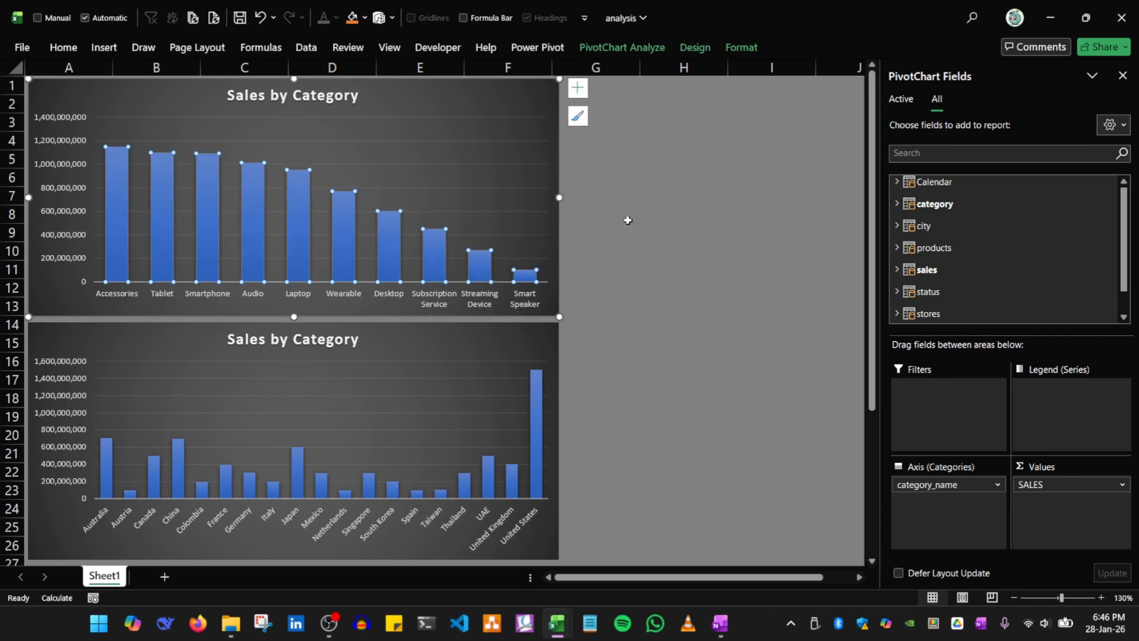
pyautogui.click(159, 106)
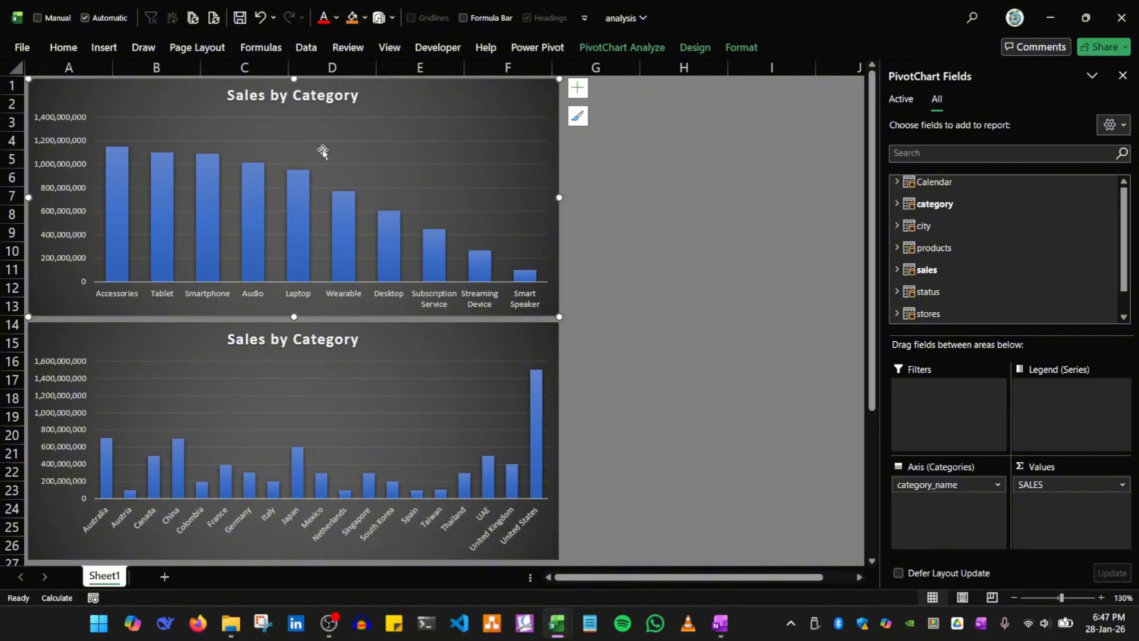
# Change the lower chart's title to Sales by Country
pyautogui.click(288, 351)
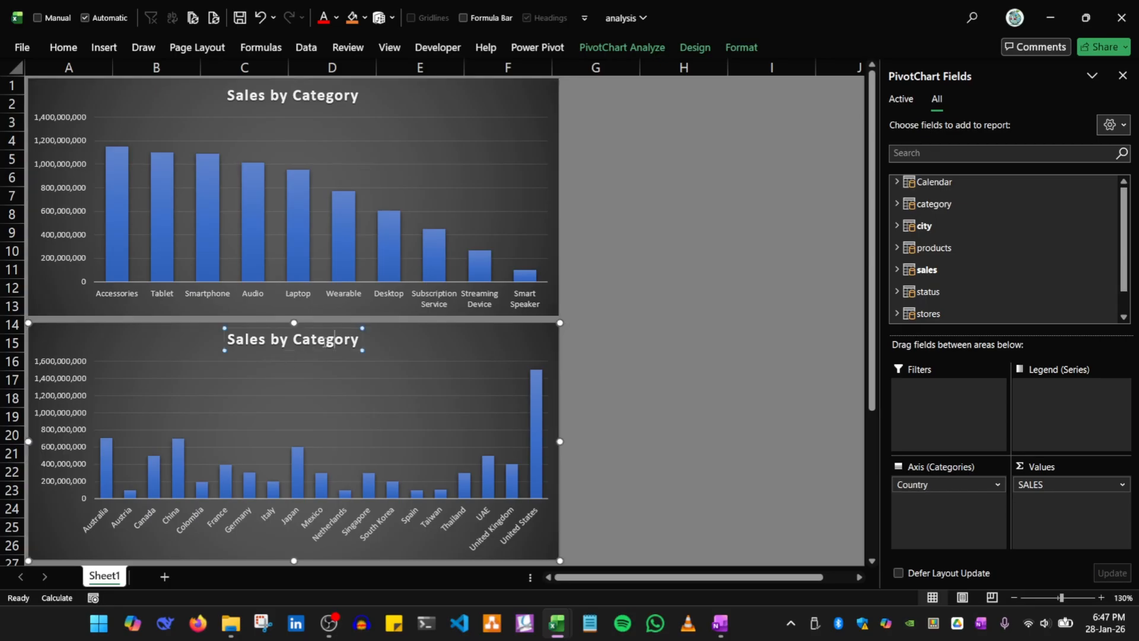
pyautogui.doubleClick(326, 339)
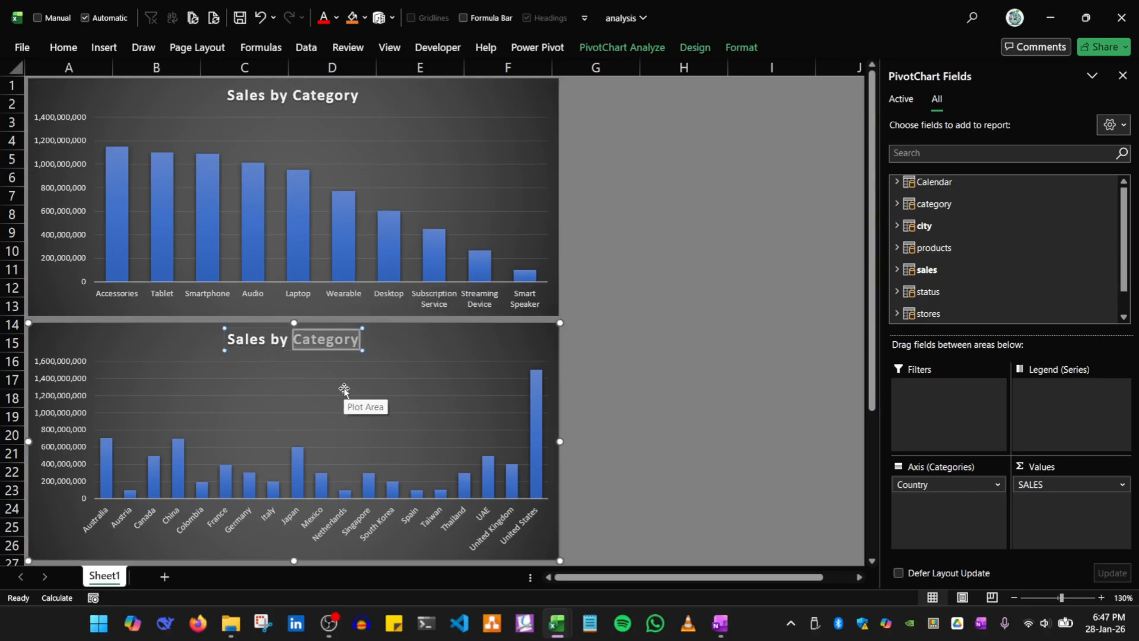
pyautogui.press('BackSpace')
pyautogui.write('Country')
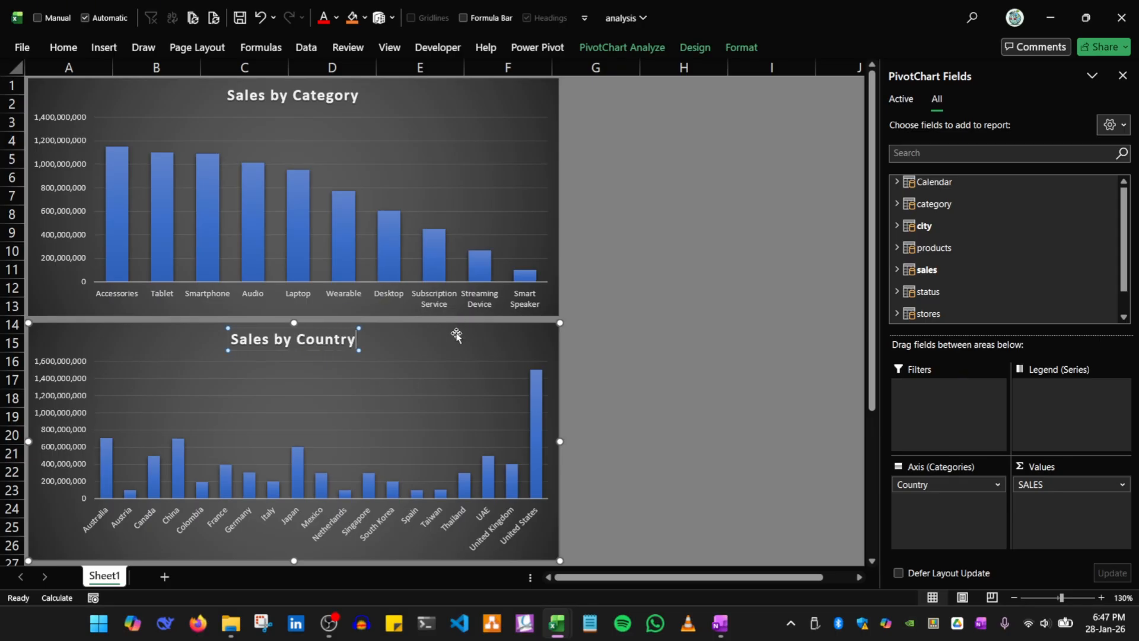
pyautogui.click(454, 334)
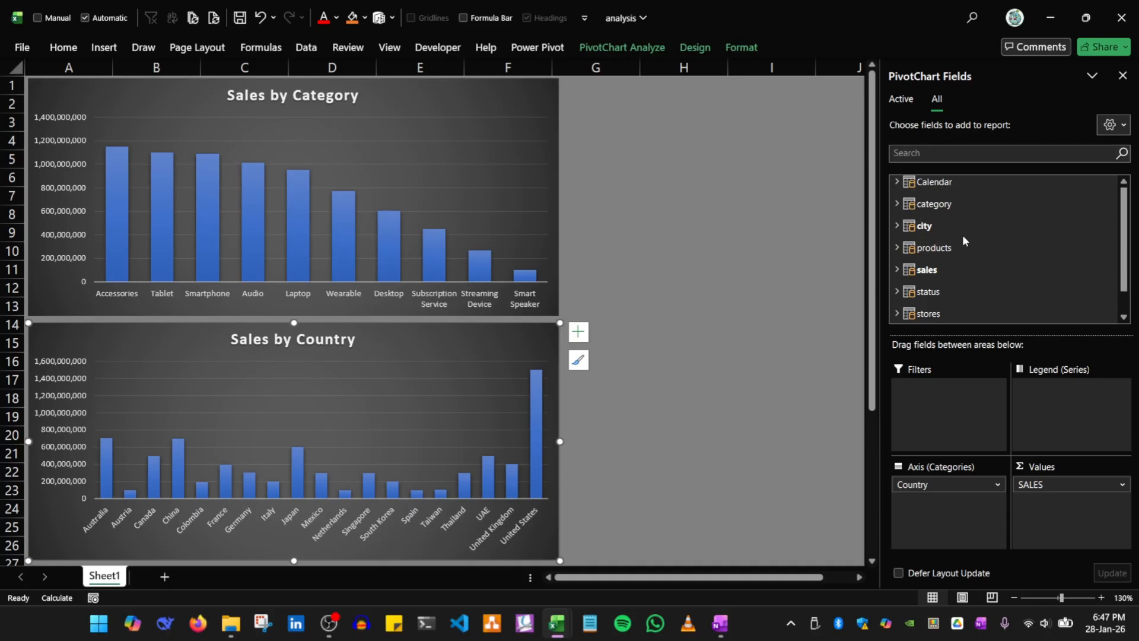
# Examine the model tables in the lower chart's field list, including the Date Hierarchy of the Calendar table
pyautogui.click(896, 182)
pyautogui.click(895, 183)
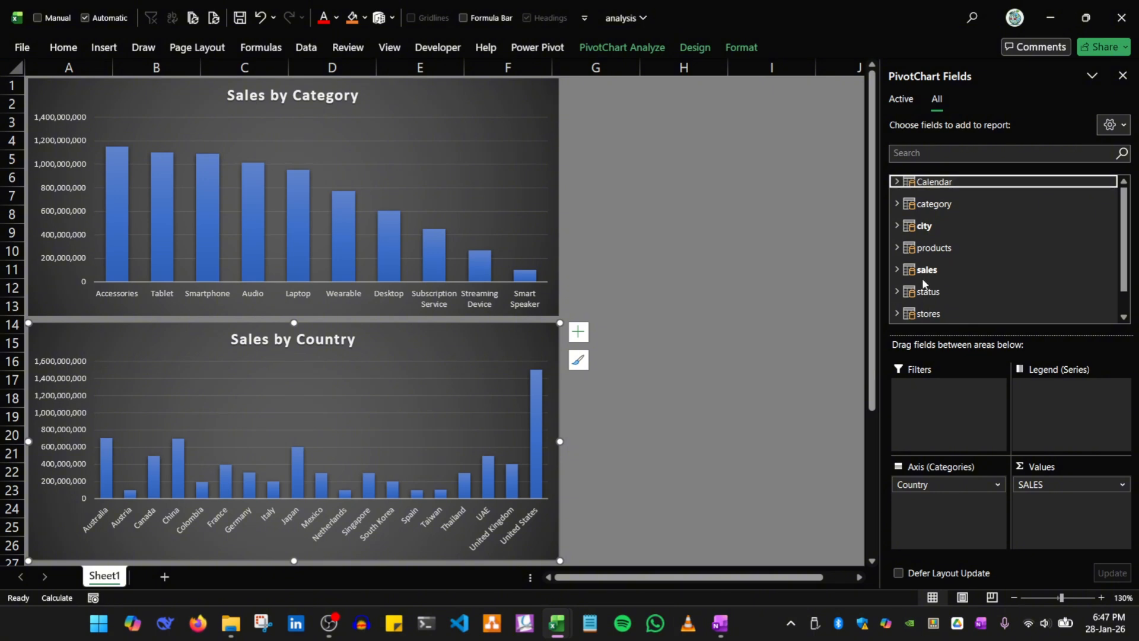
pyautogui.scroll(-2, 962, 291)
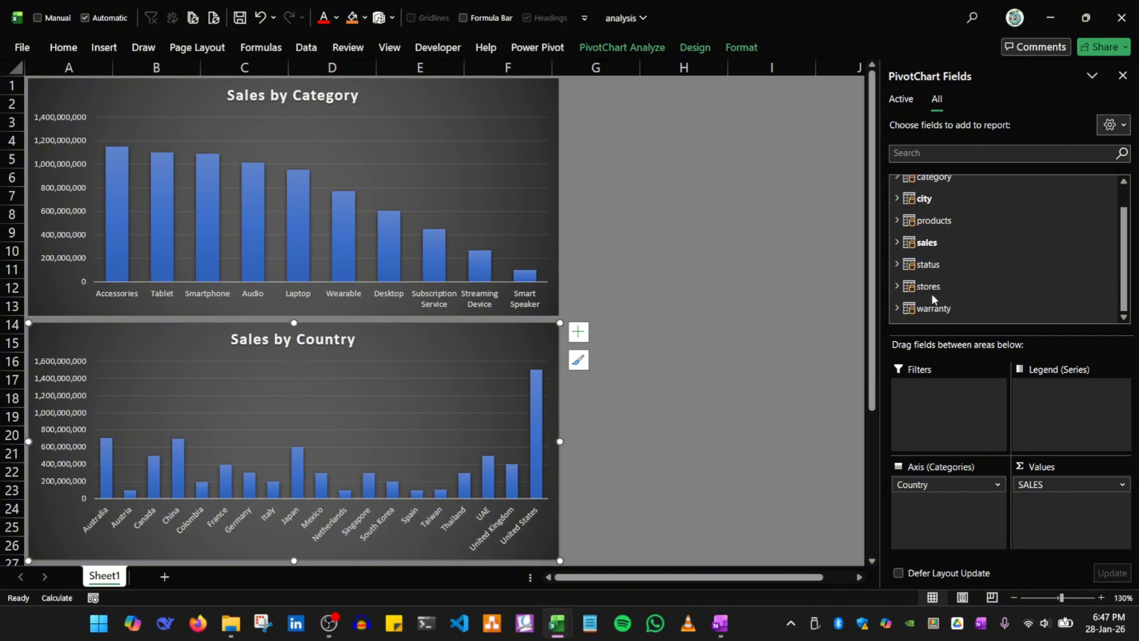
pyautogui.scroll(2, 929, 238)
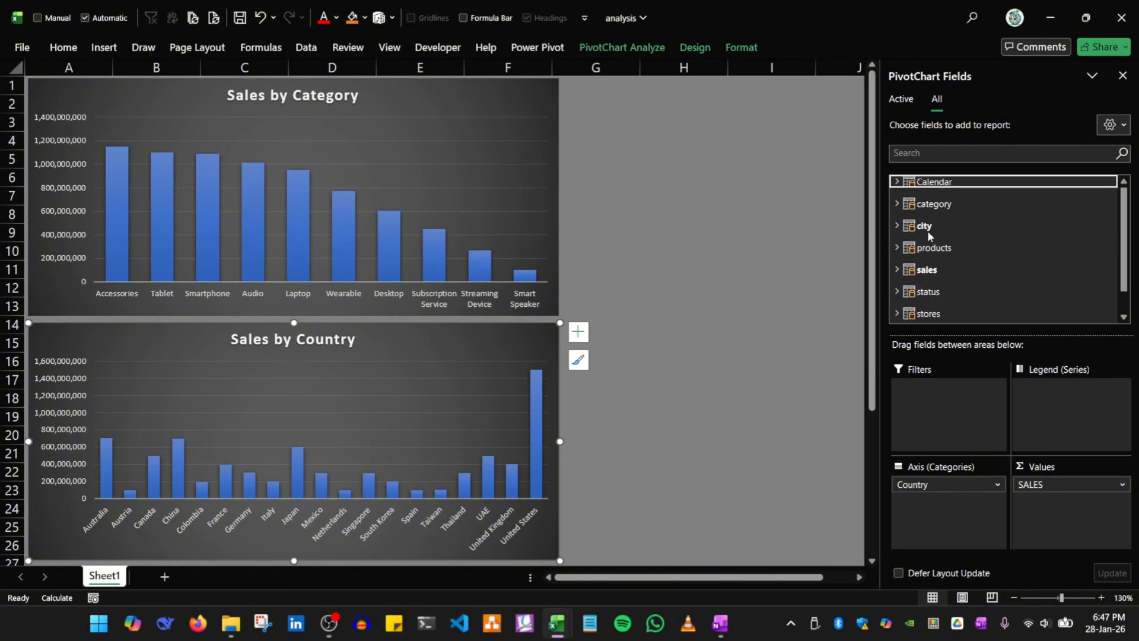
pyautogui.click(896, 183)
pyautogui.click(910, 196)
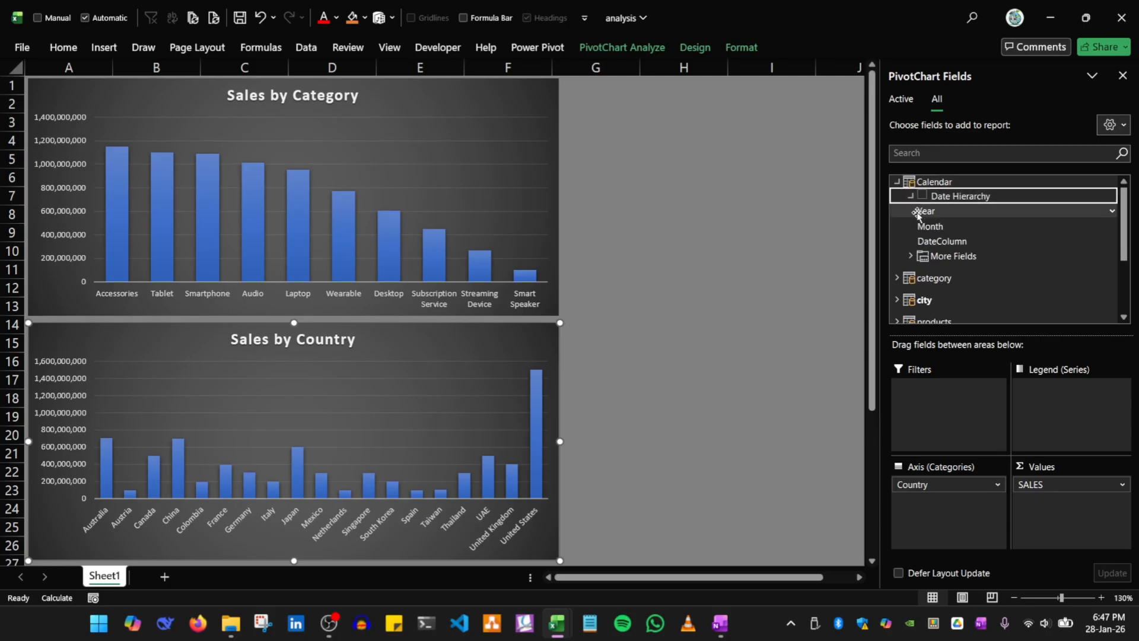
pyautogui.moveTo(920, 212); pyautogui.dragTo(753, 215)
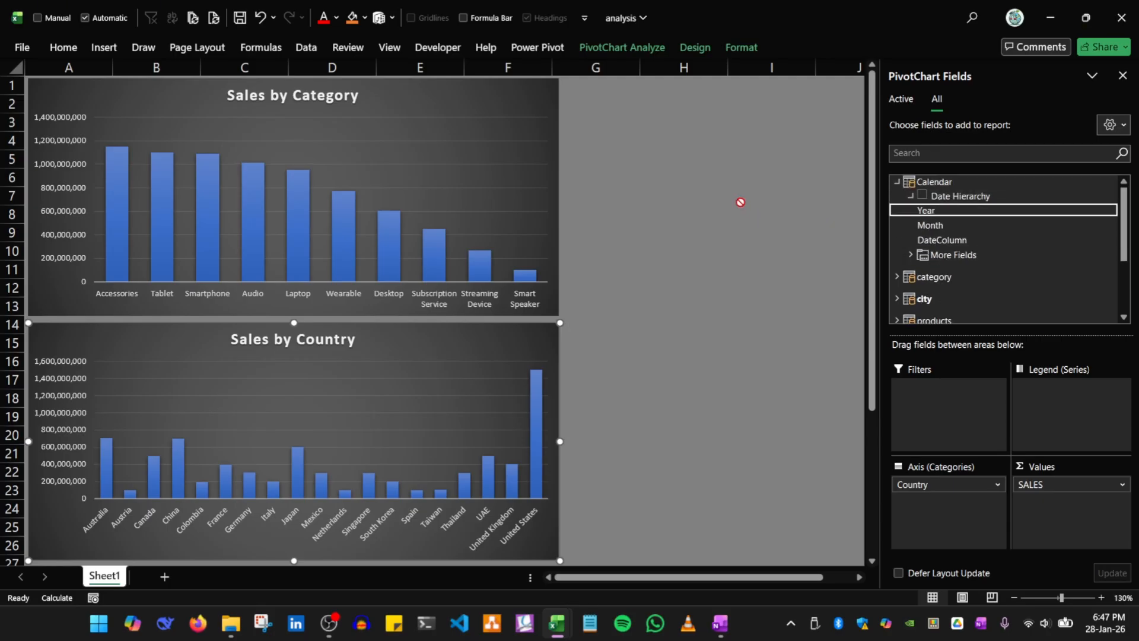
pyautogui.moveTo(918, 209); pyautogui.dragTo(933, 214)
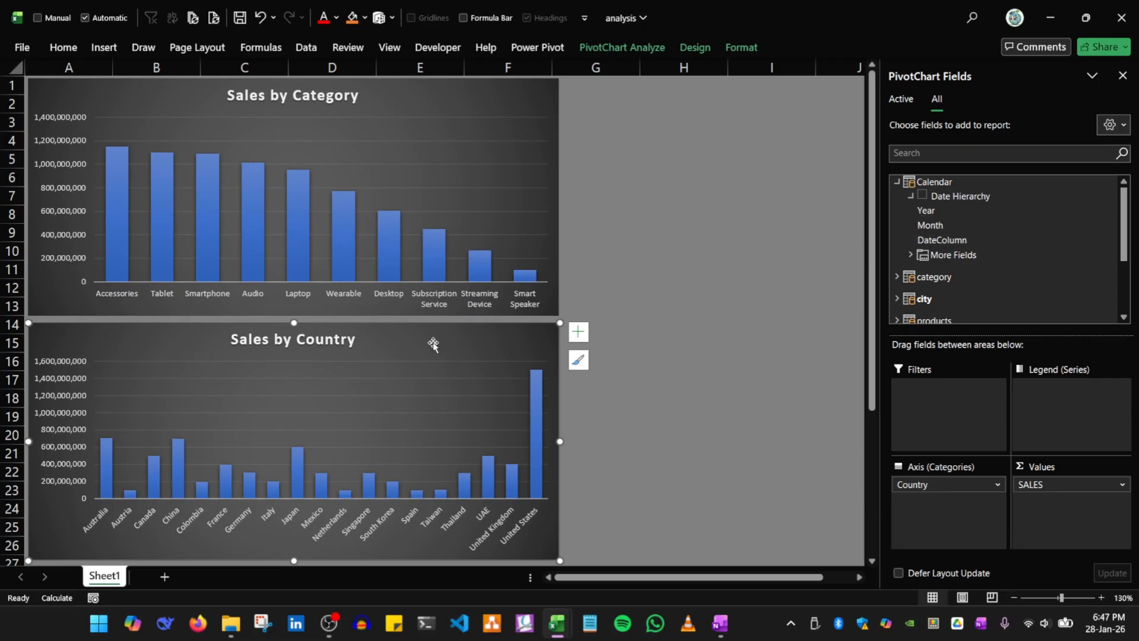
# Duplicate the Sales by Category chart and place the copy beside the original, starting in column G at row 1
pyautogui.click(476, 105)
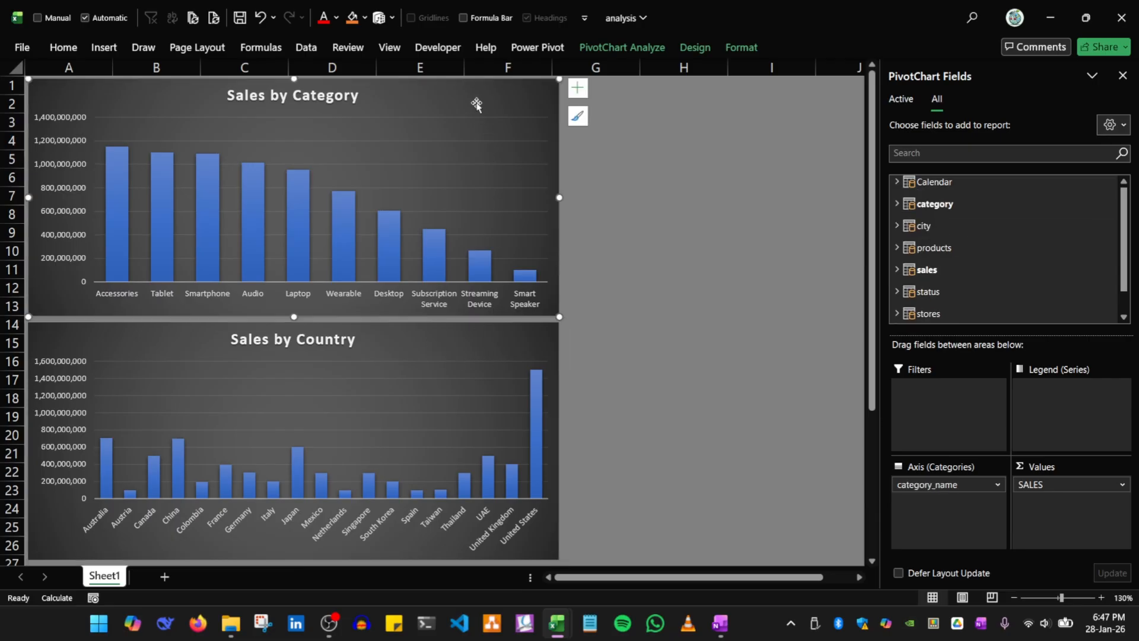
pyautogui.click(609, 141)
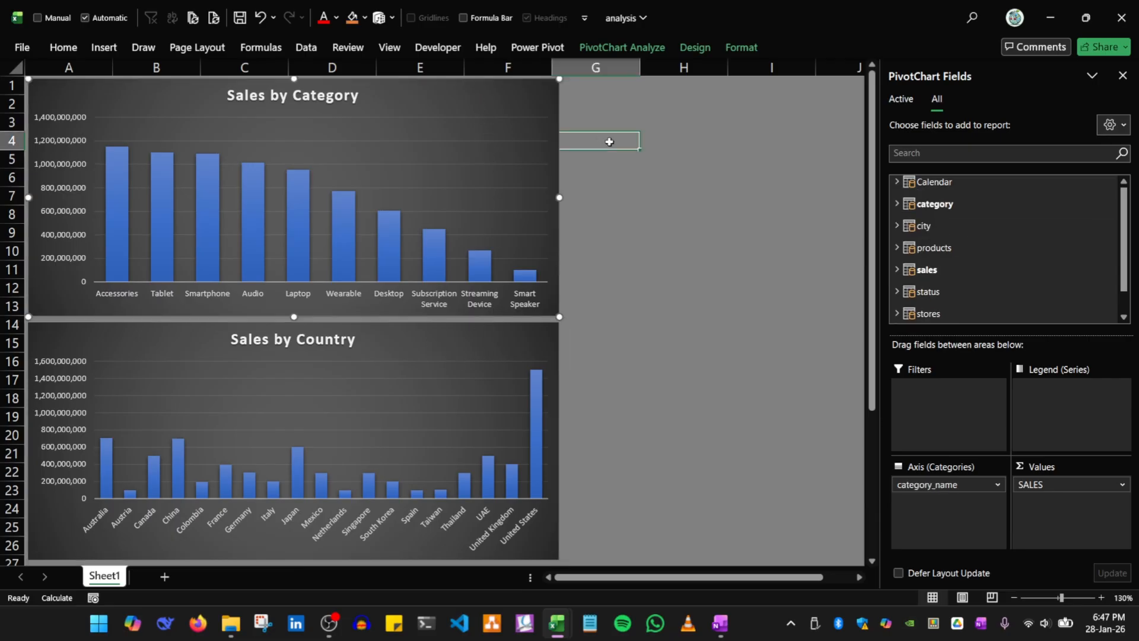
pyautogui.hotkey('ctrl', 'v')
pyautogui.moveTo(593, 143); pyautogui.dragTo(732, 104)
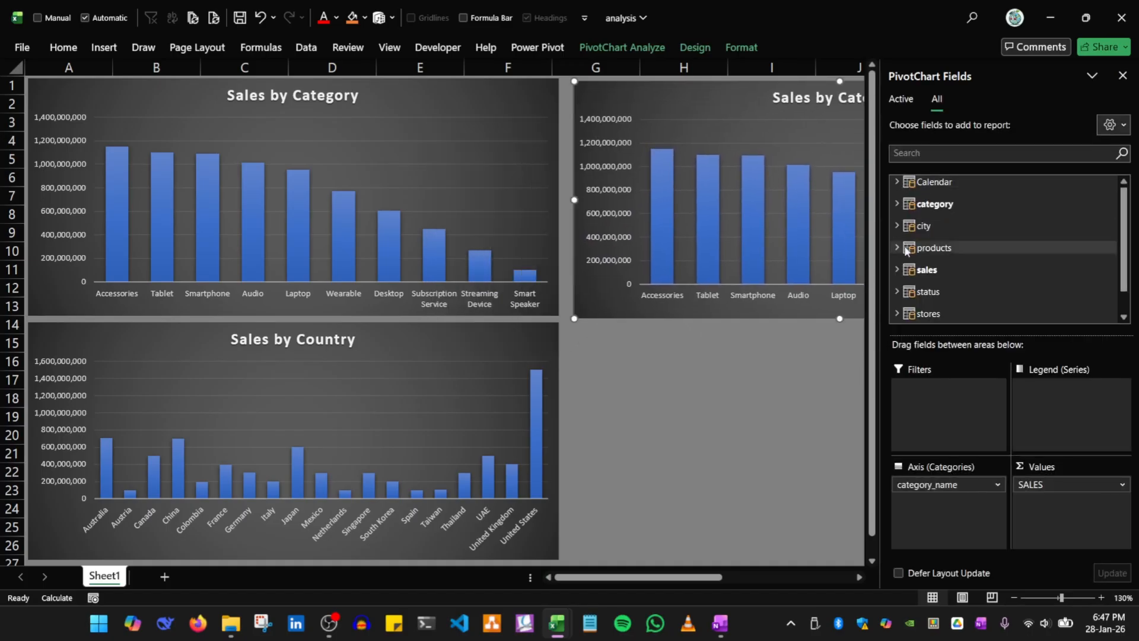
# Replace category_name on the copied chart's axis with Year from the Calendar table's More Fields and close the field list
pyautogui.moveTo(937, 484); pyautogui.dragTo(914, 208)
pyautogui.scroll(1, 926, 226)
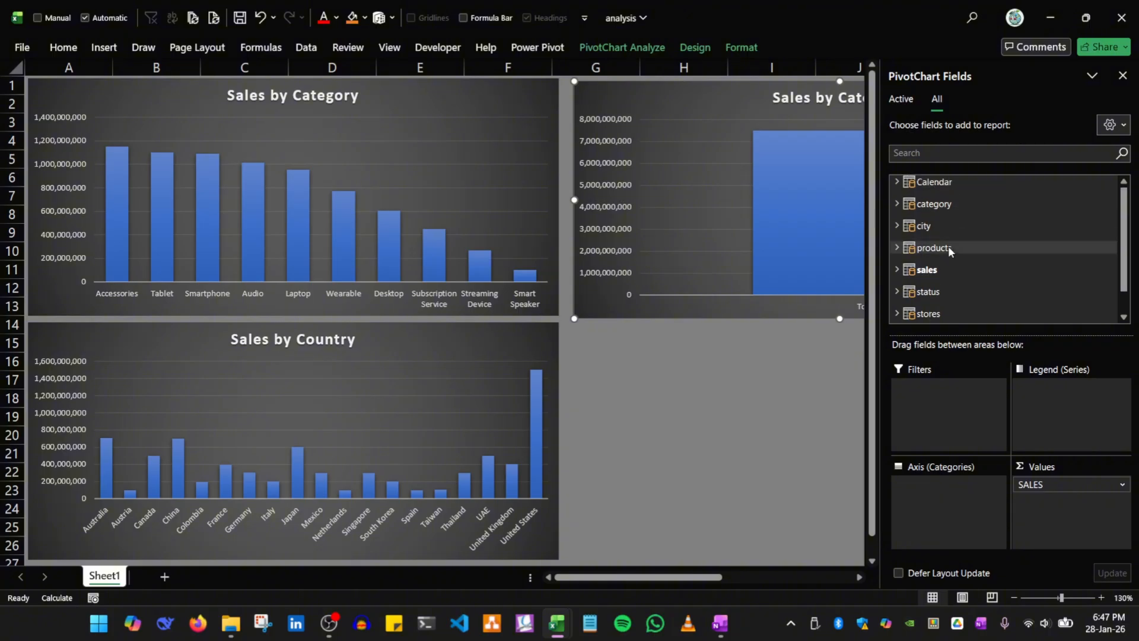
pyautogui.click(896, 181)
pyautogui.click(912, 194)
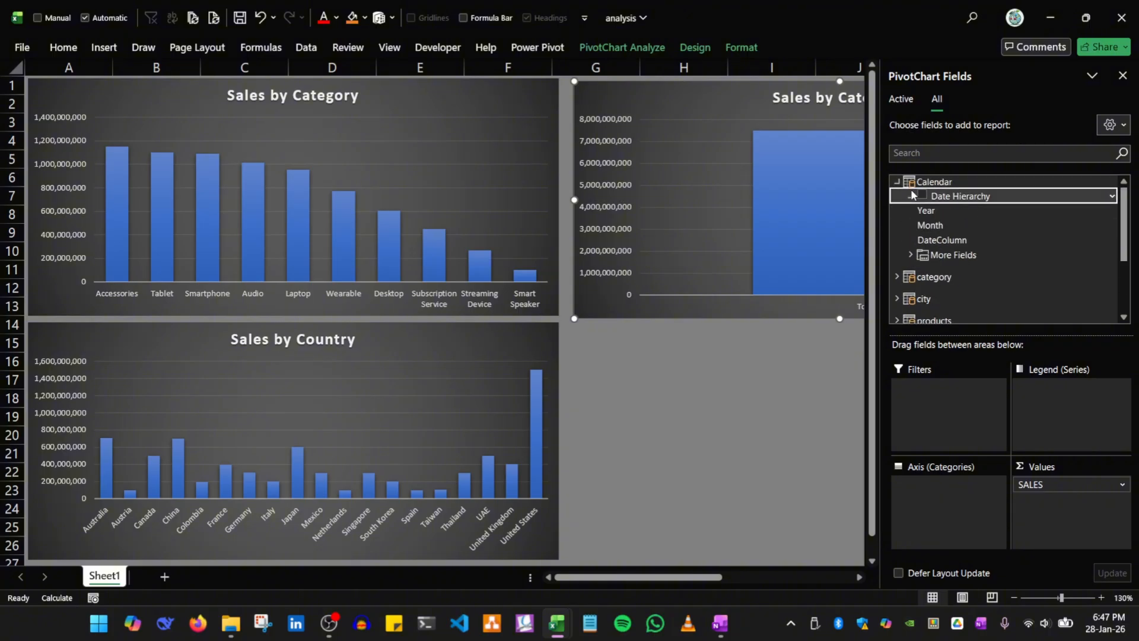
pyautogui.click(910, 255)
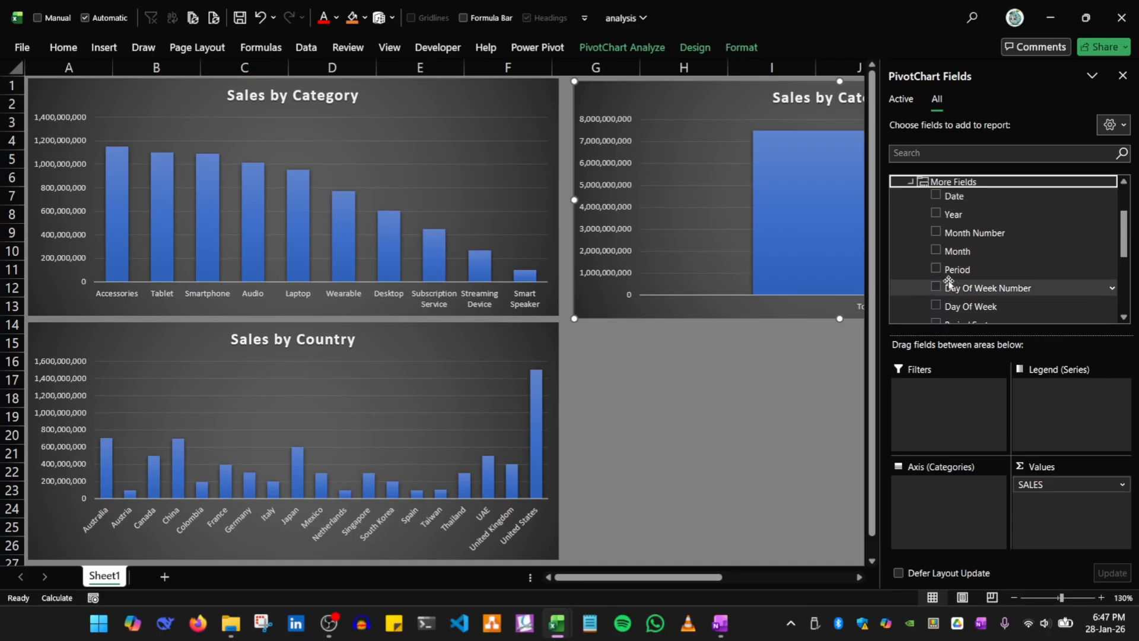
pyautogui.moveTo(953, 214); pyautogui.dragTo(929, 475)
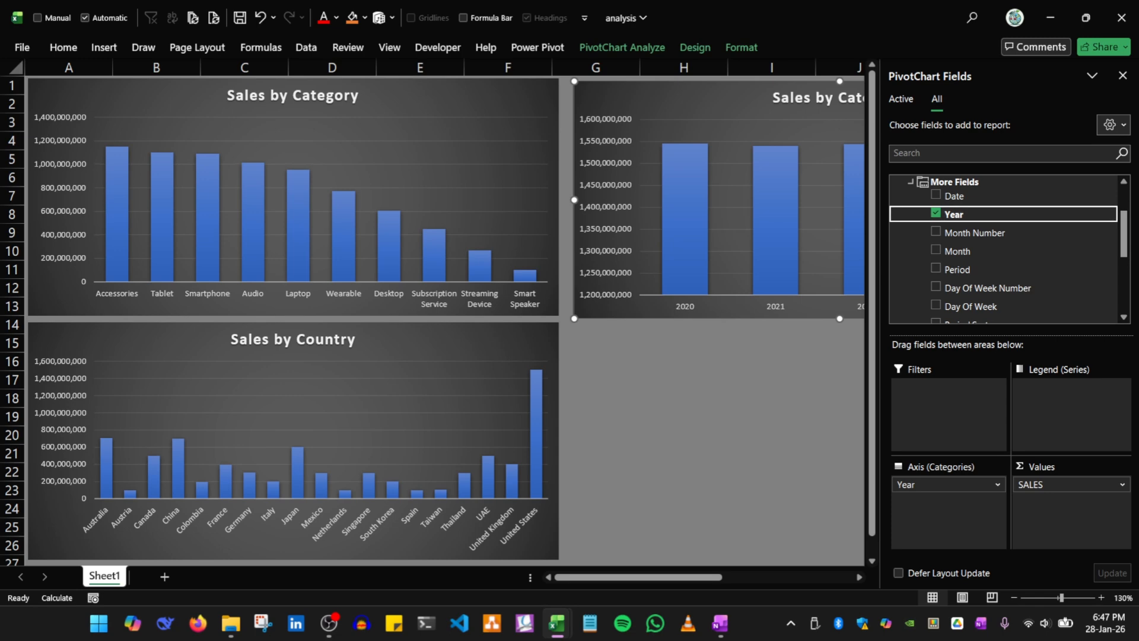
pyautogui.click(1123, 76)
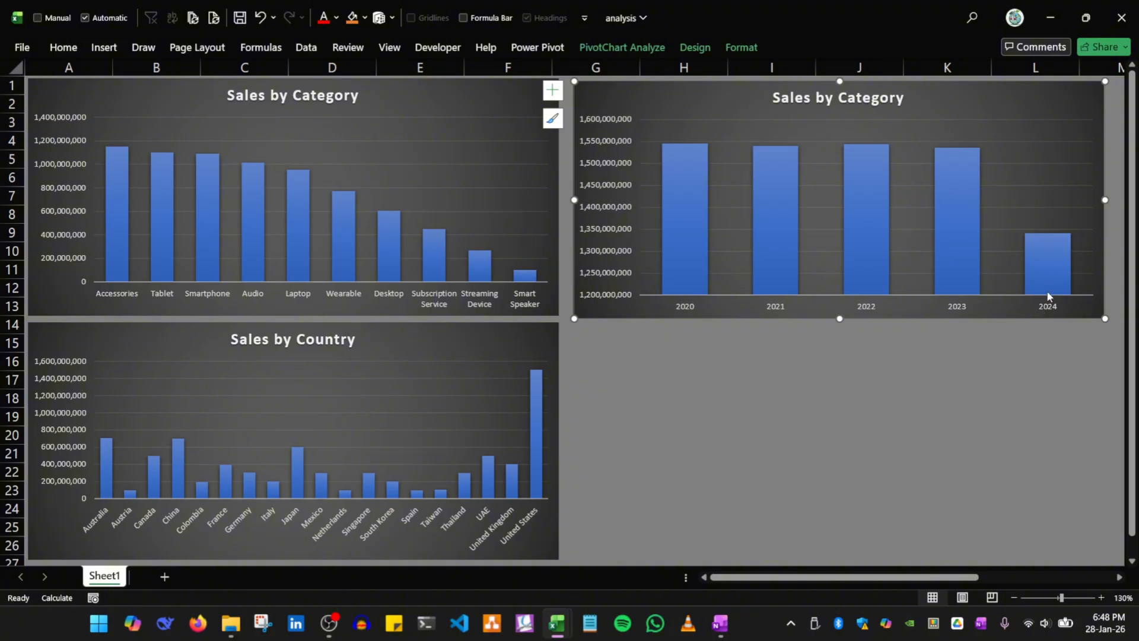
pyautogui.click(1049, 267)
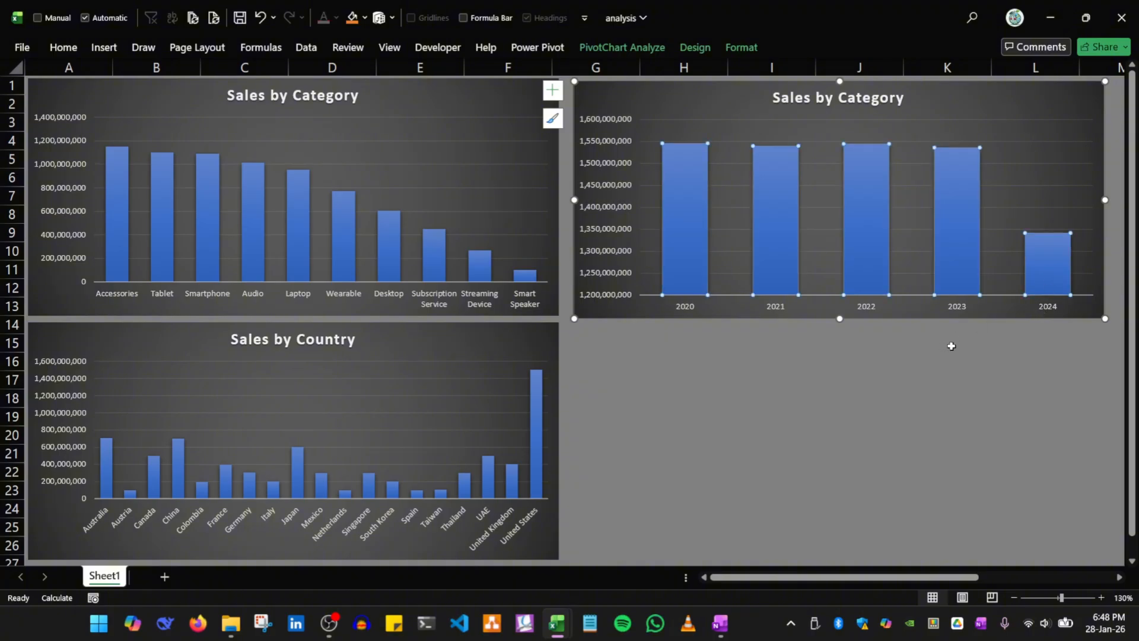
pyautogui.click(1019, 314)
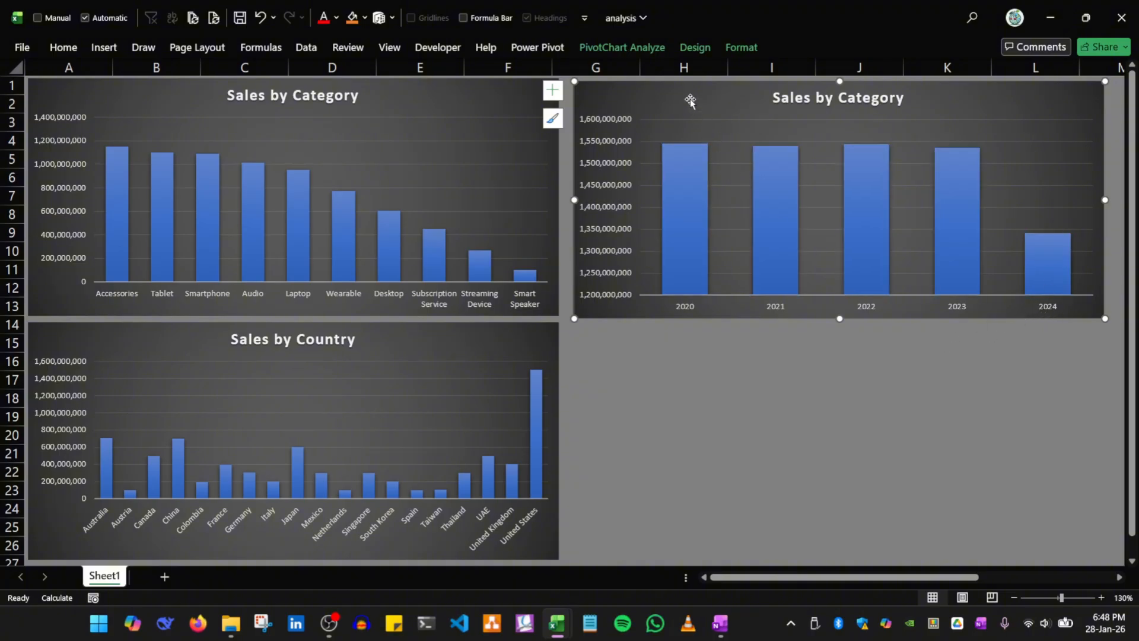
# Switch to File Explorer, check which sales files the fact folder contains, and return to the Excel workbook
pyautogui.moveTo(235, 627)
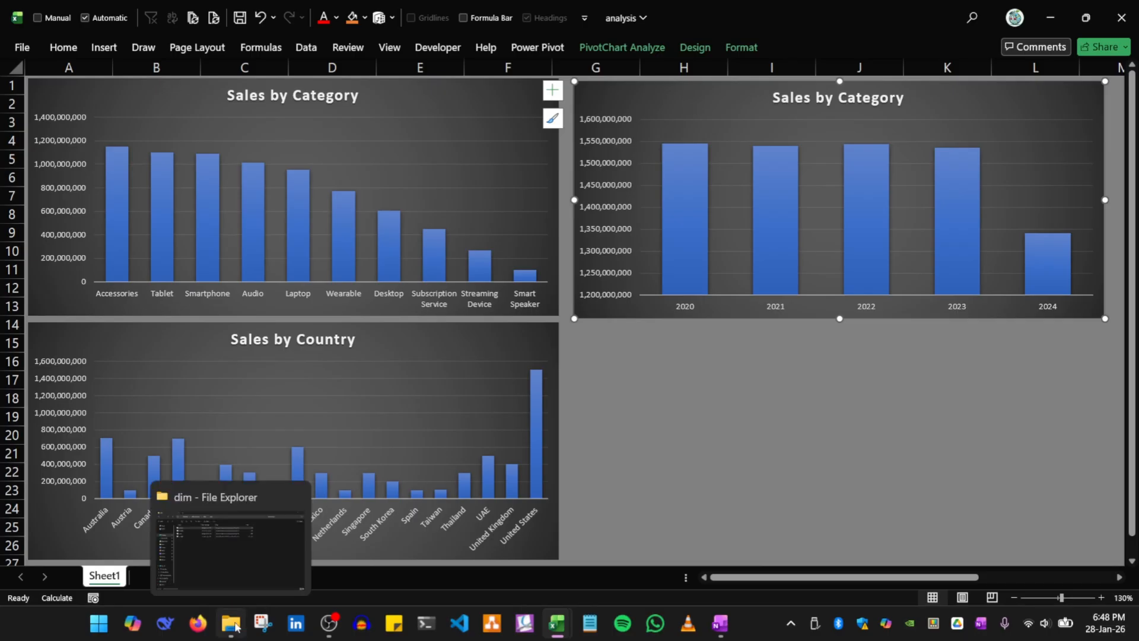
pyautogui.click(235, 627)
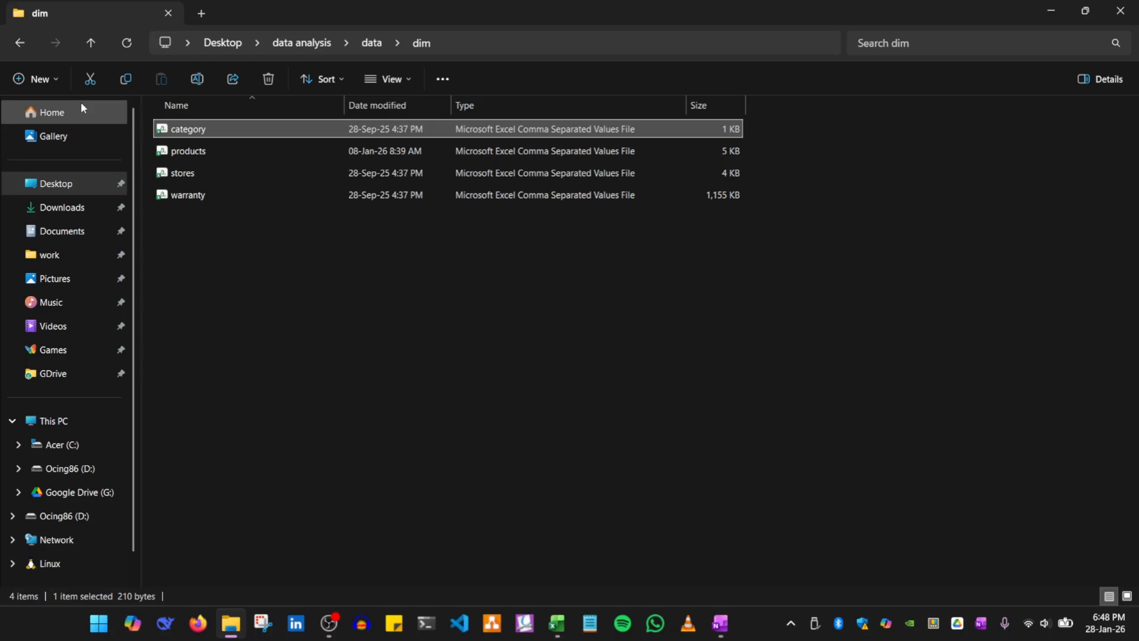
pyautogui.click(20, 43)
pyautogui.doubleClick(178, 150)
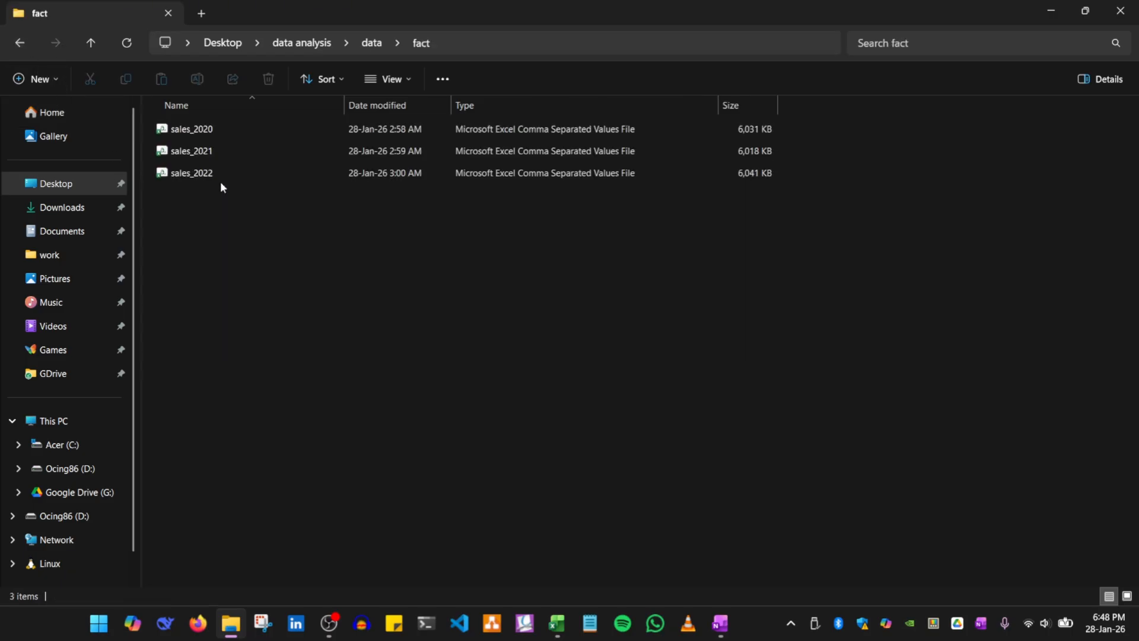
pyautogui.click(20, 43)
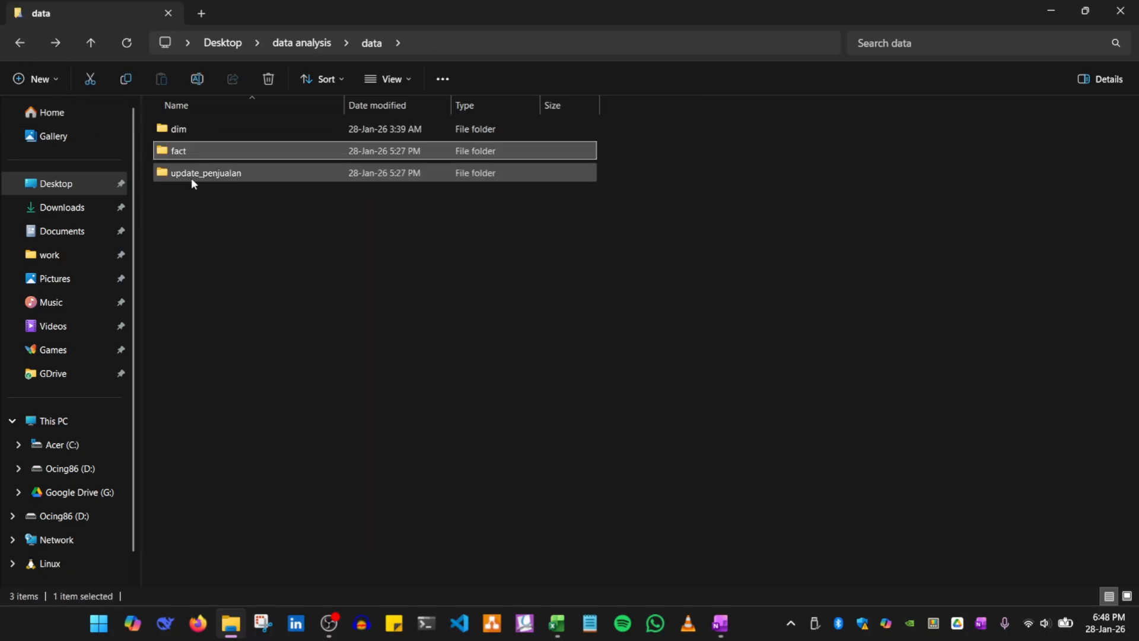
pyautogui.click(1055, 13)
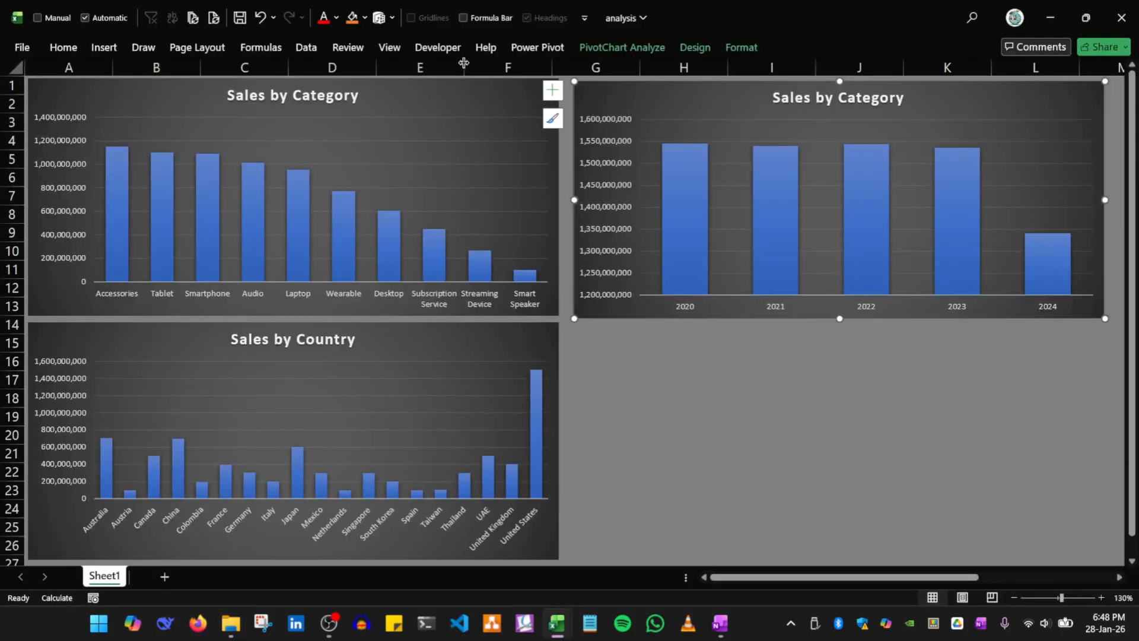
# Open the sales query from the workbook's queries in the Power Query Editor and collapse the dim2 query group
pyautogui.click(308, 48)
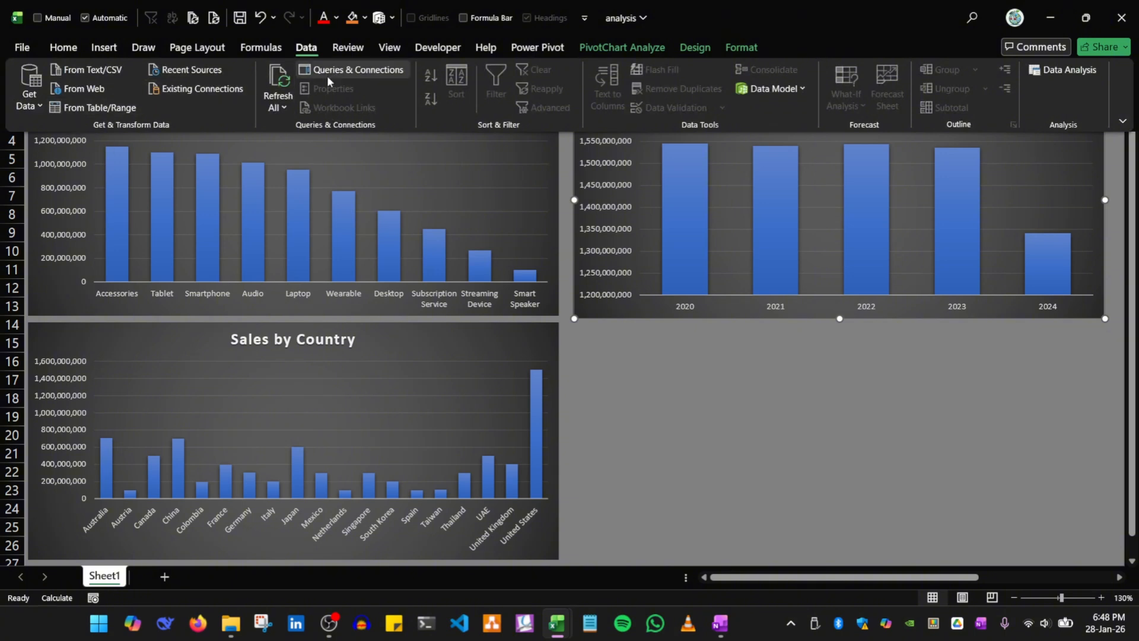
pyautogui.click(348, 74)
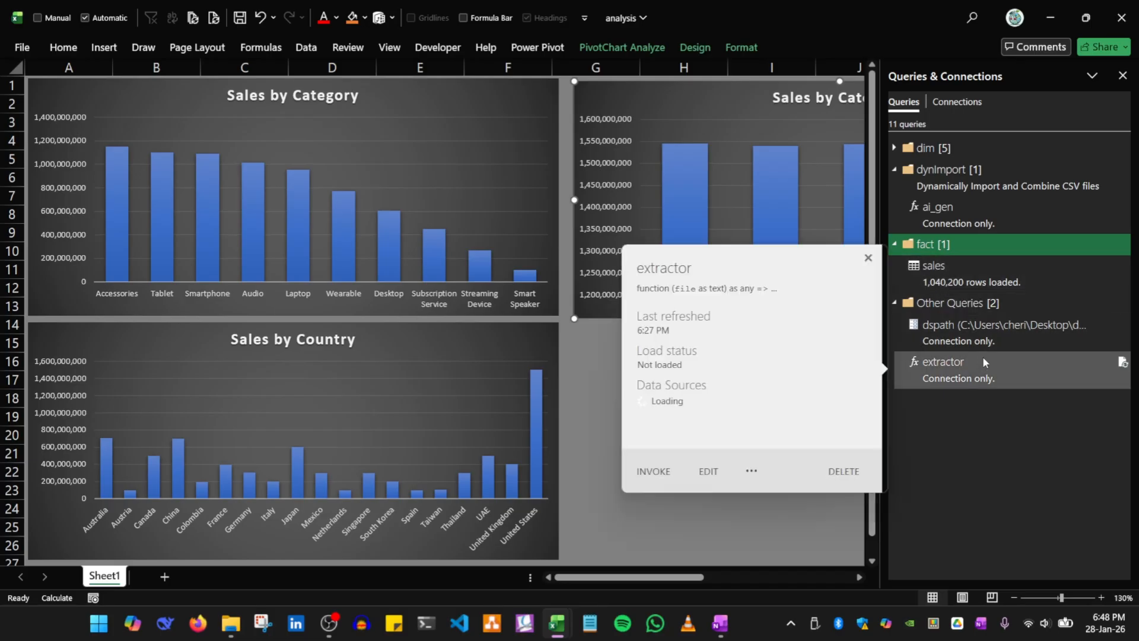
pyautogui.rightClick(946, 279)
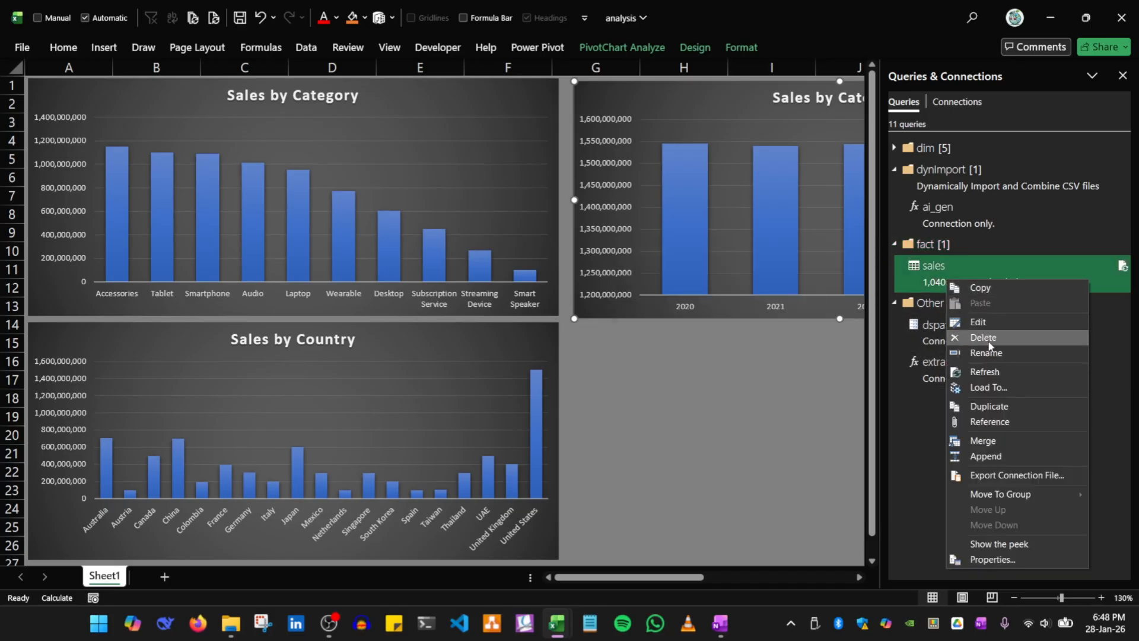
pyautogui.click(979, 324)
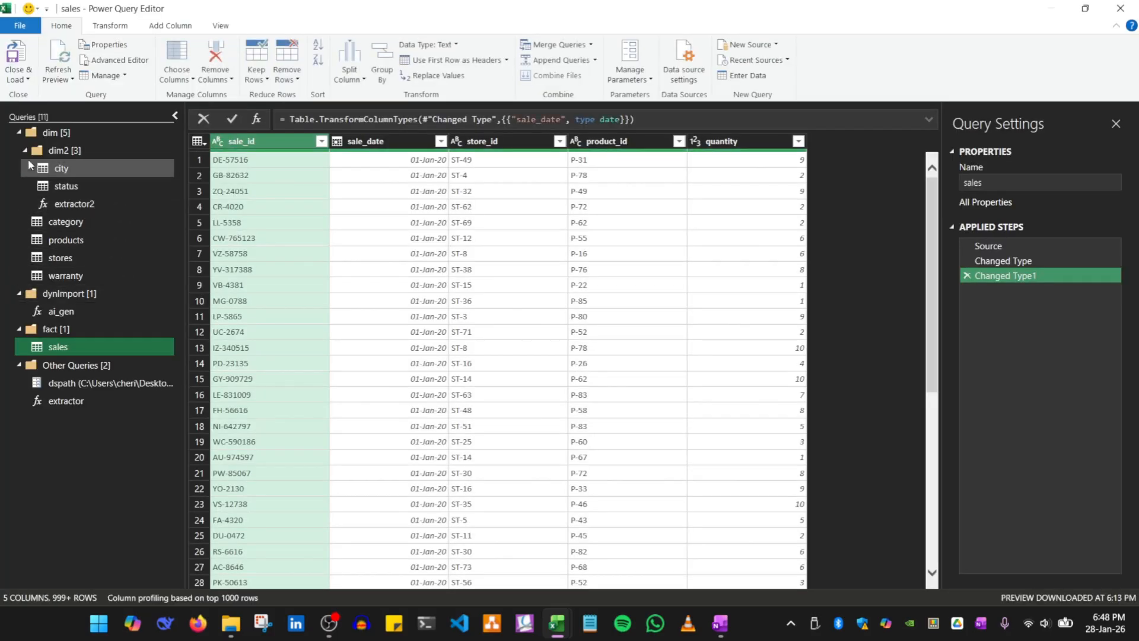
pyautogui.click(27, 150)
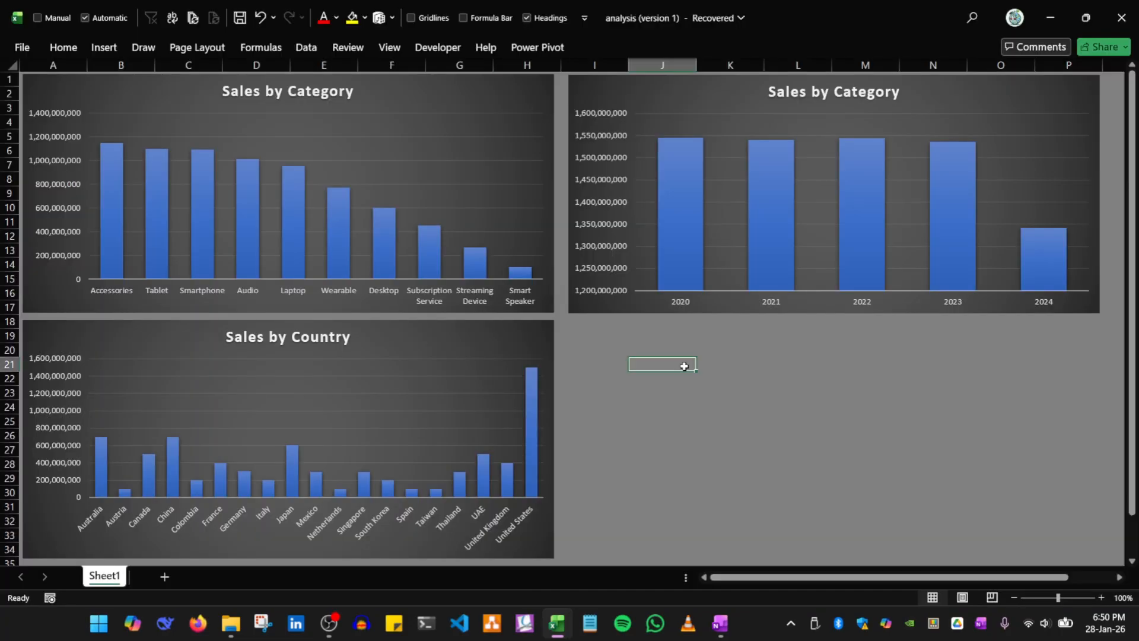
pyautogui.click(731, 297)
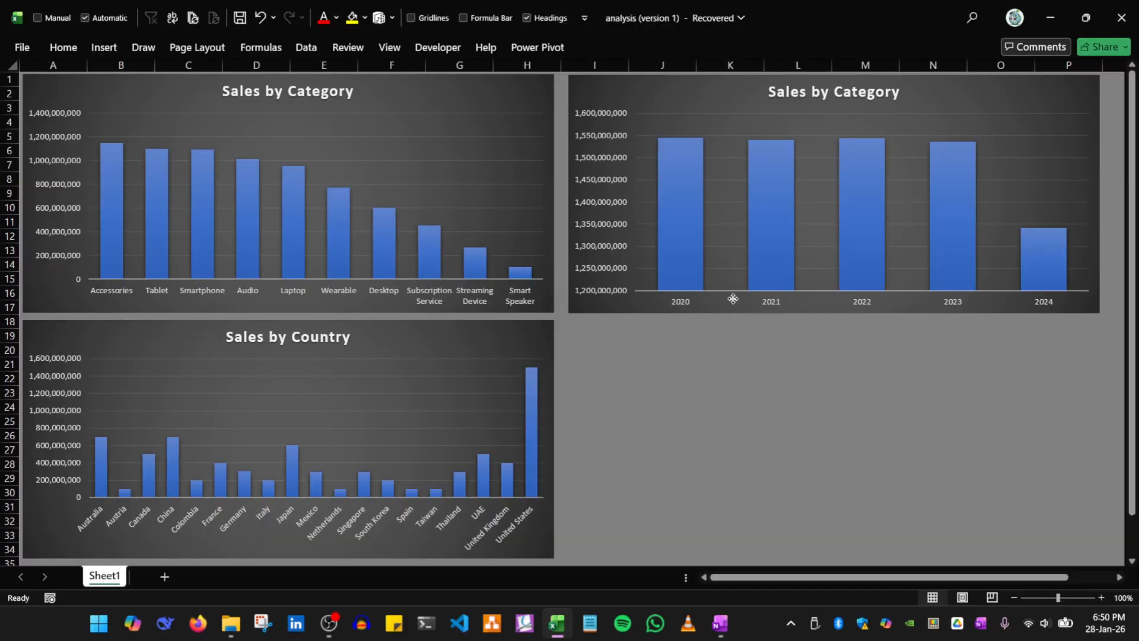
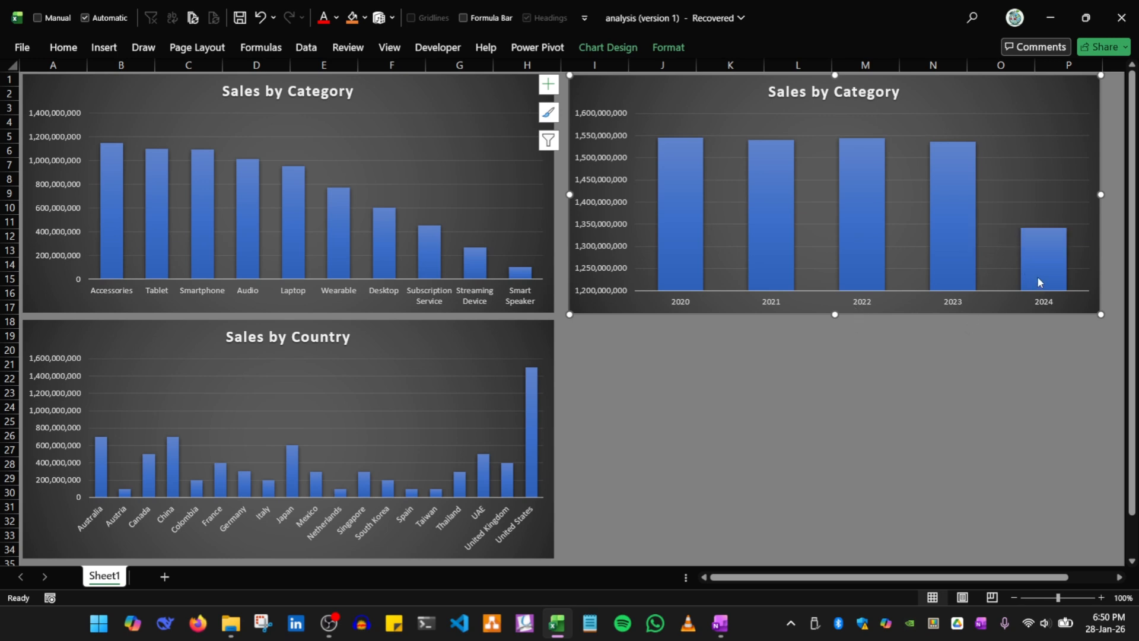
pyautogui.moveTo(1045, 277)
pyautogui.click(1041, 250)
pyautogui.click(1010, 295)
pyautogui.click(854, 389)
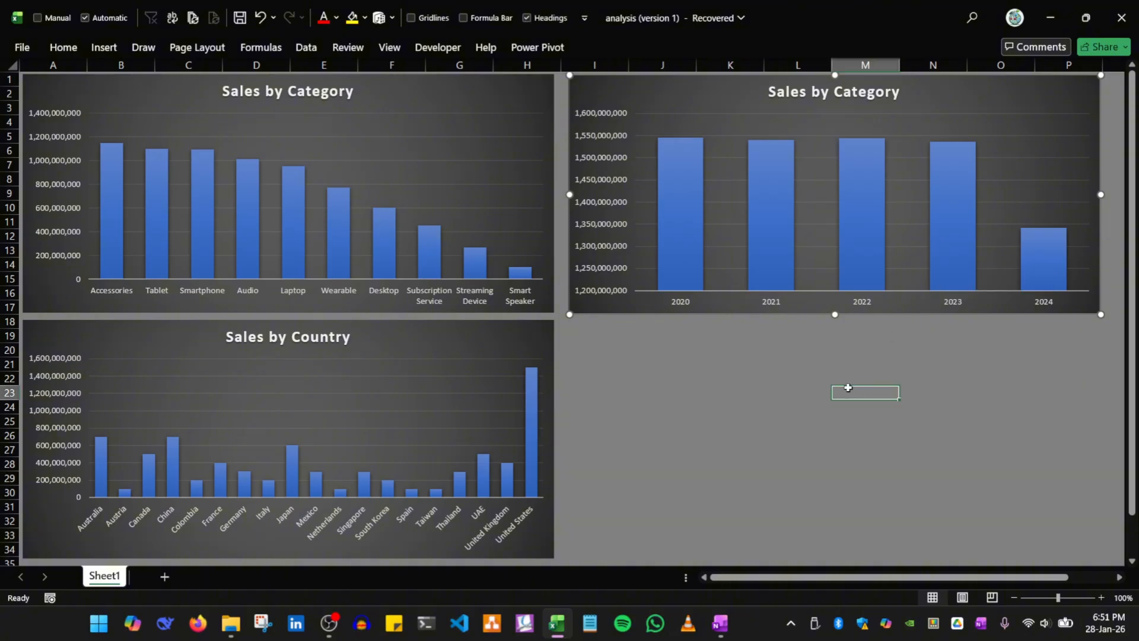
pyautogui.click(539, 254)
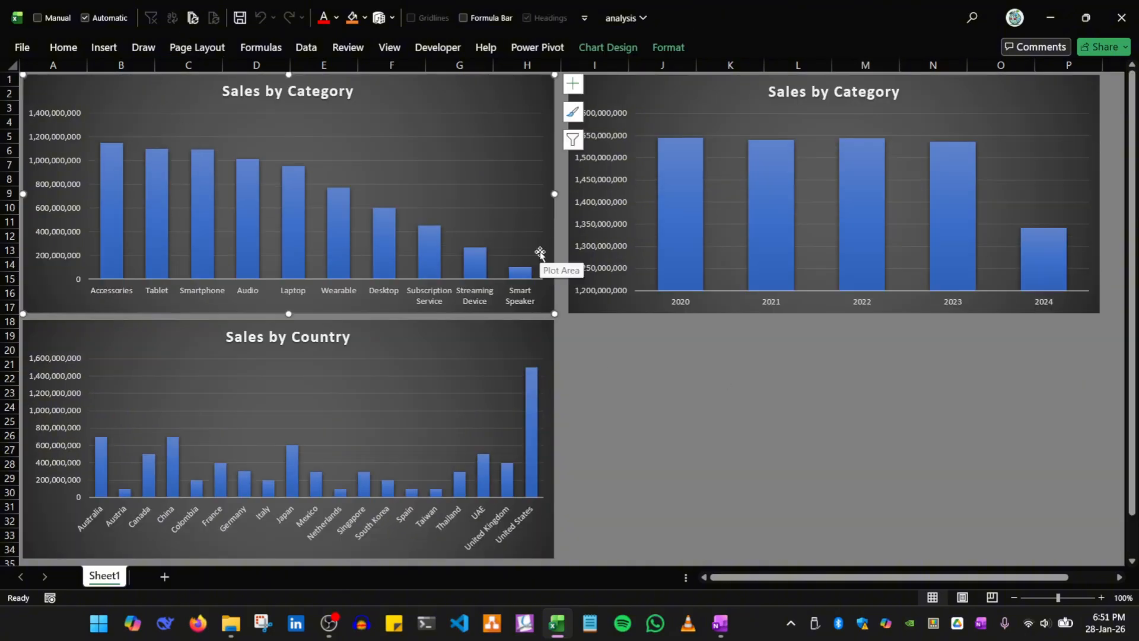
pyautogui.click(684, 401)
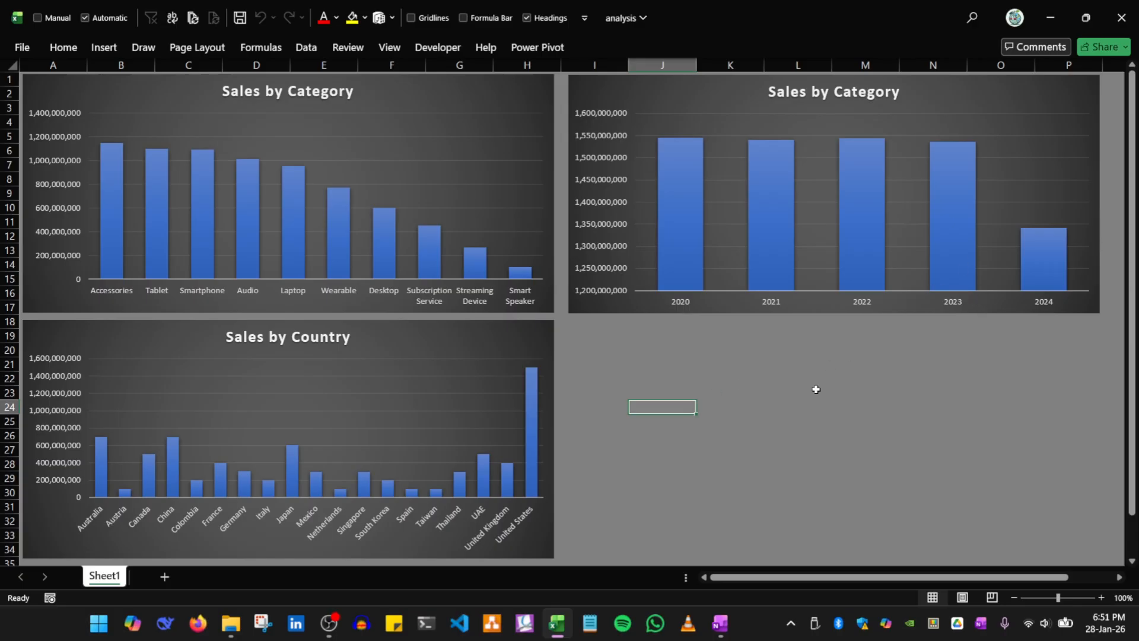
# Launch the Power Query Editor from the workbook's data import options
pyautogui.click(307, 48)
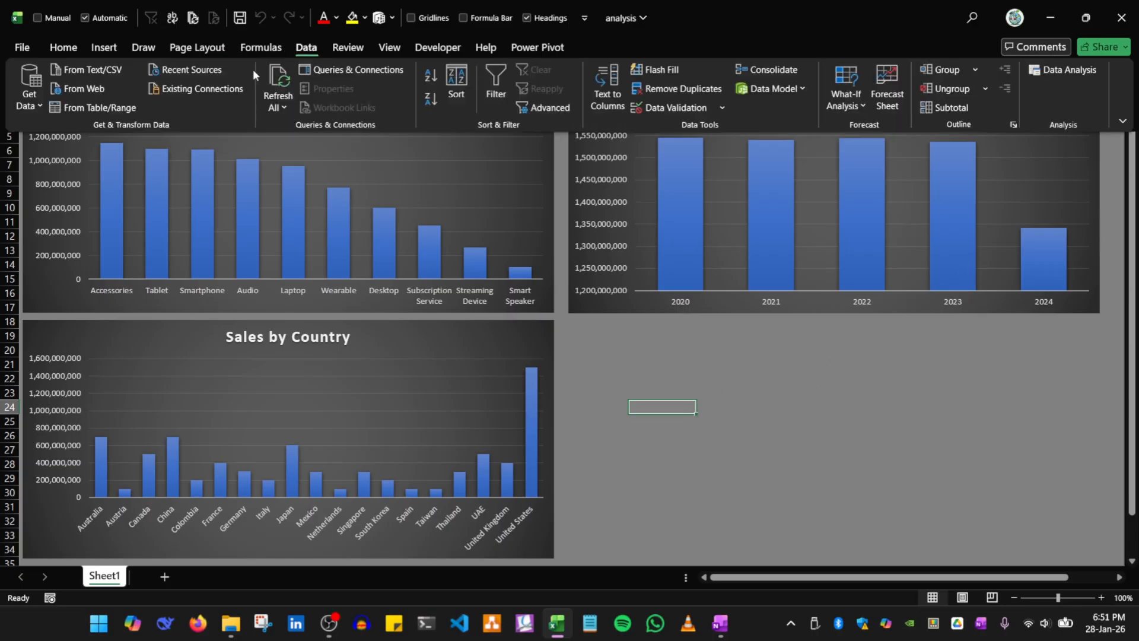
pyautogui.click(28, 92)
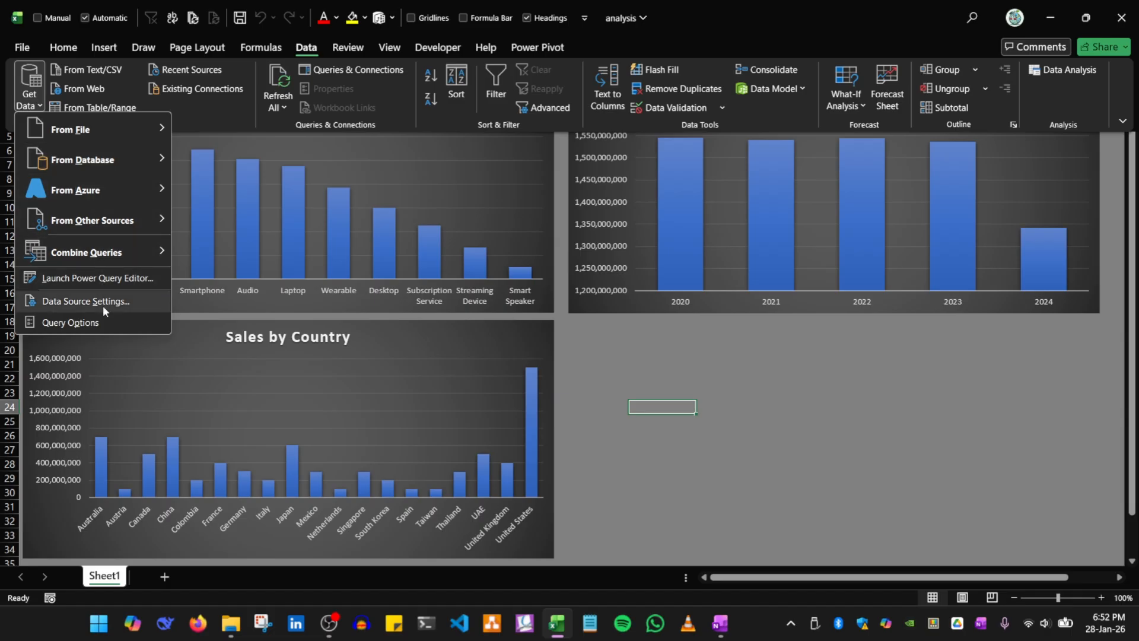
pyautogui.click(107, 278)
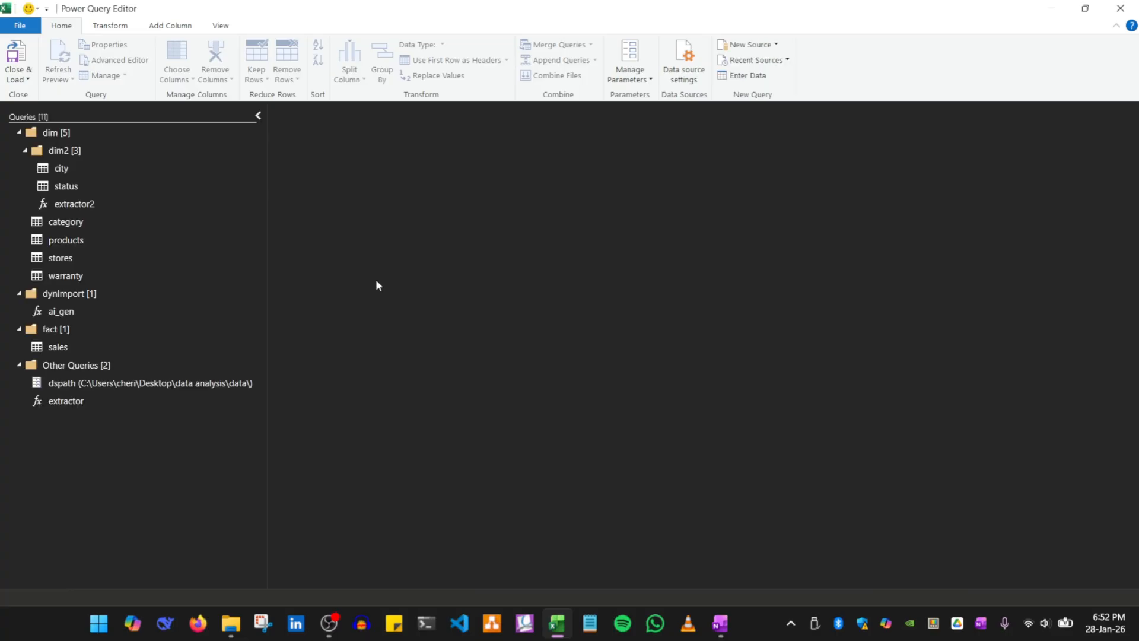
# Switch to File Explorer, check which sales files the fact folder contains, and close the window
pyautogui.hotkey('alt', 'Tab')
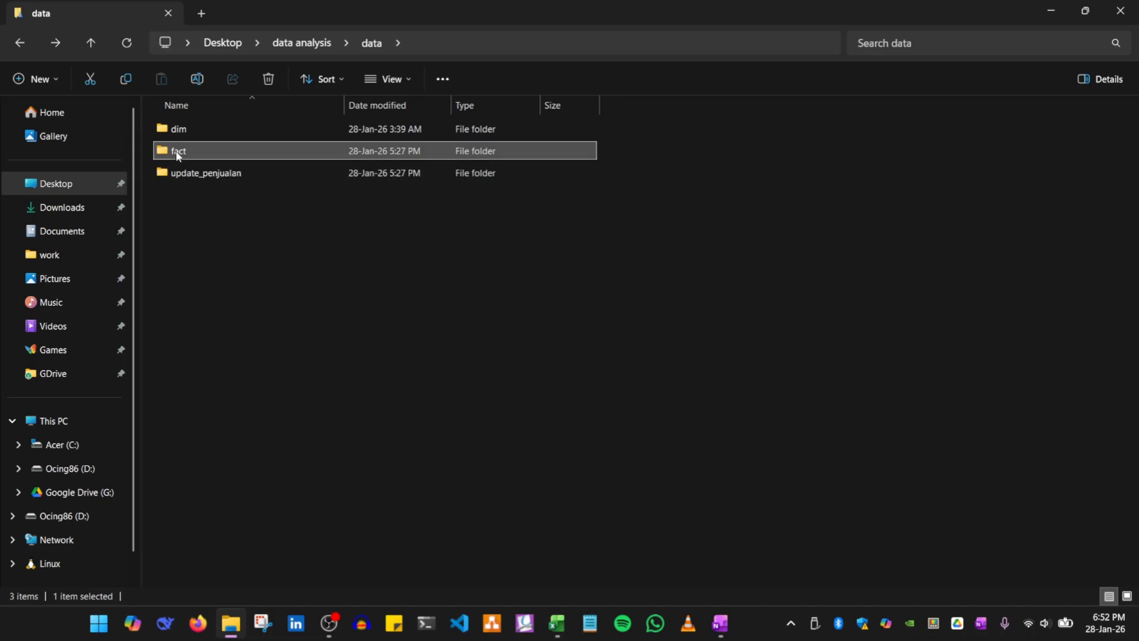
pyautogui.doubleClick(175, 152)
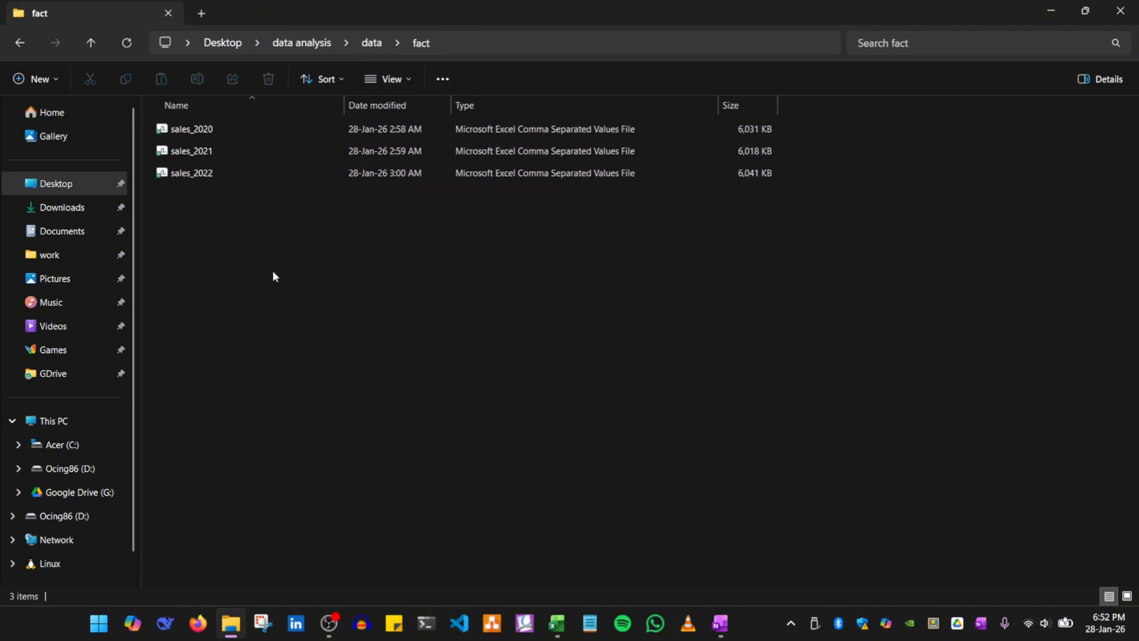
pyautogui.click(1123, 9)
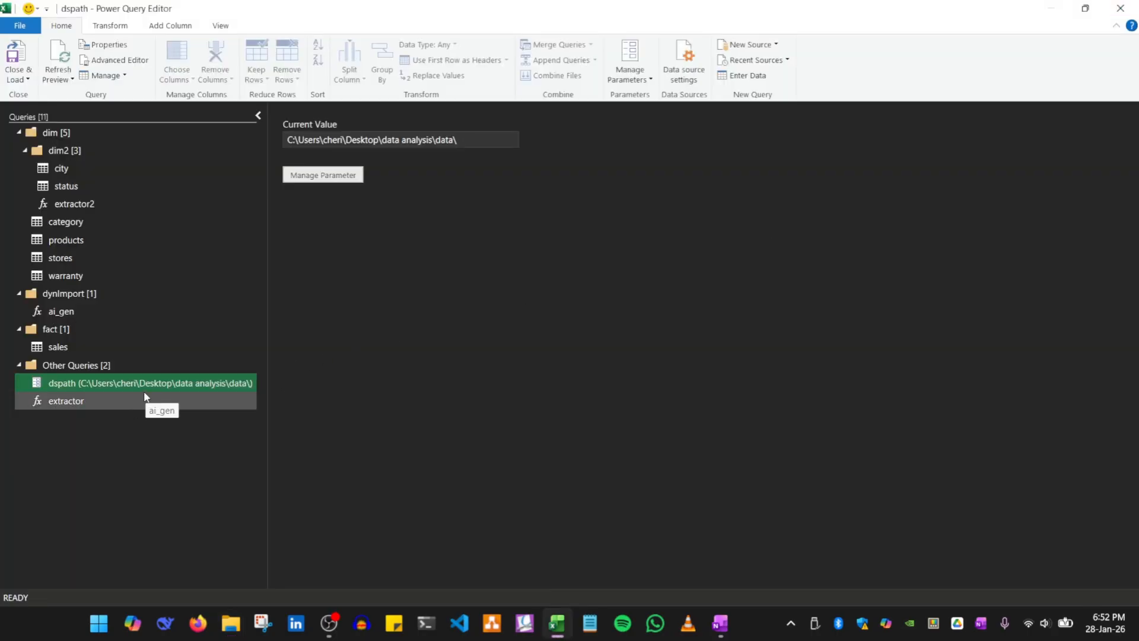
# Inspect the extractor function, the sales query and the ai_gen function in the Power Query Editor
pyautogui.click(80, 403)
pyautogui.click(67, 347)
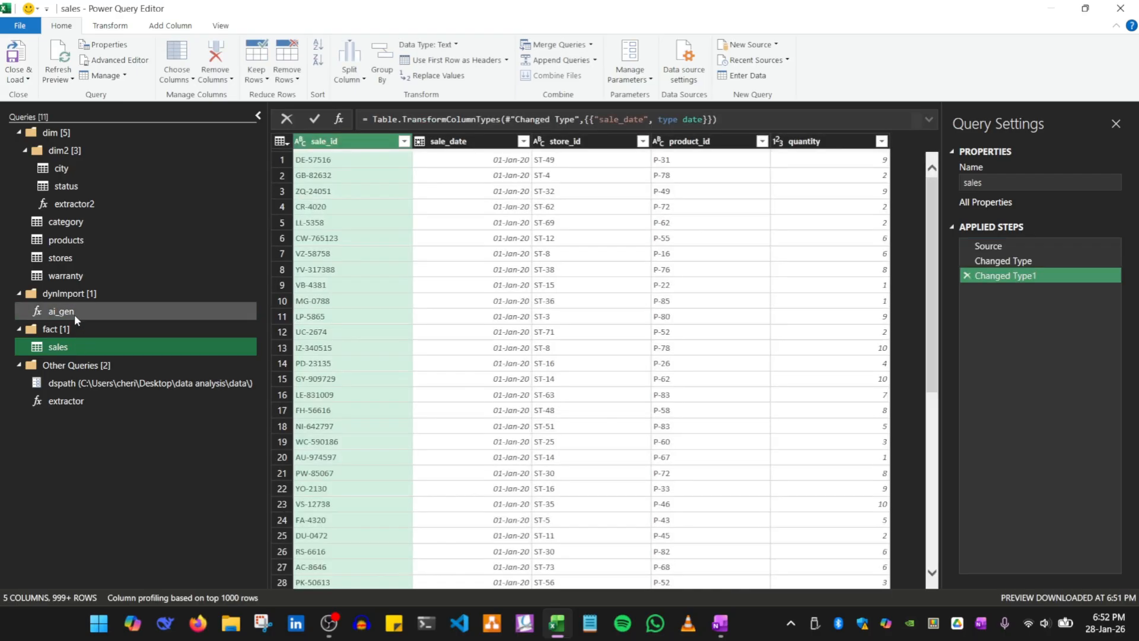
pyautogui.click(73, 312)
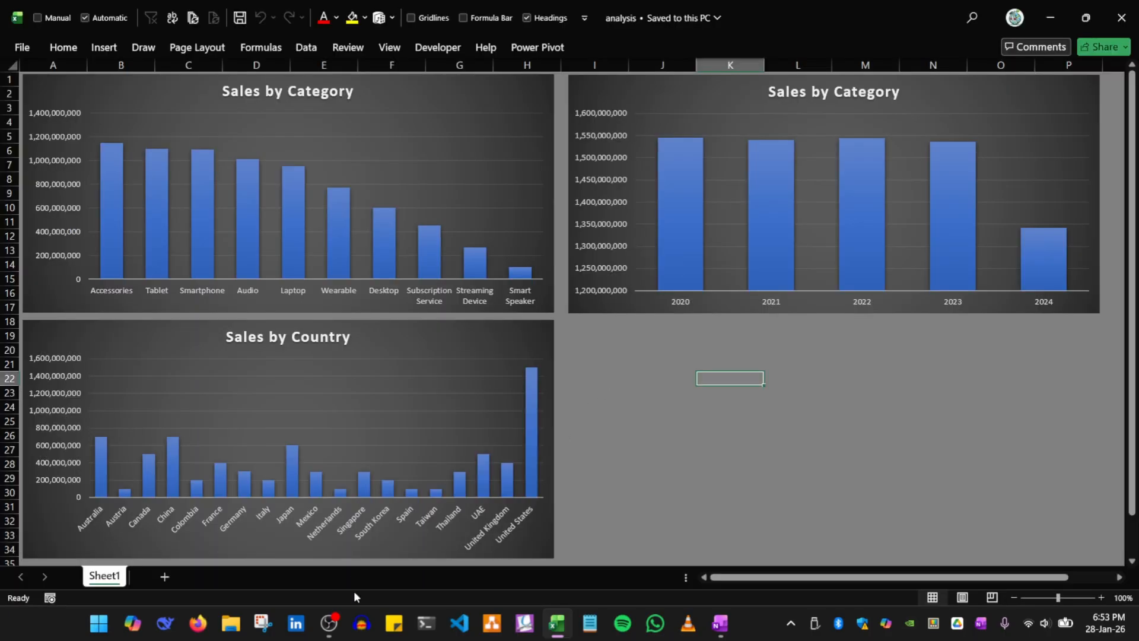
# Switch to File Explorer and rename the fact folder inside Desktop\data analysis\data as fact_bak
pyautogui.click(230, 628)
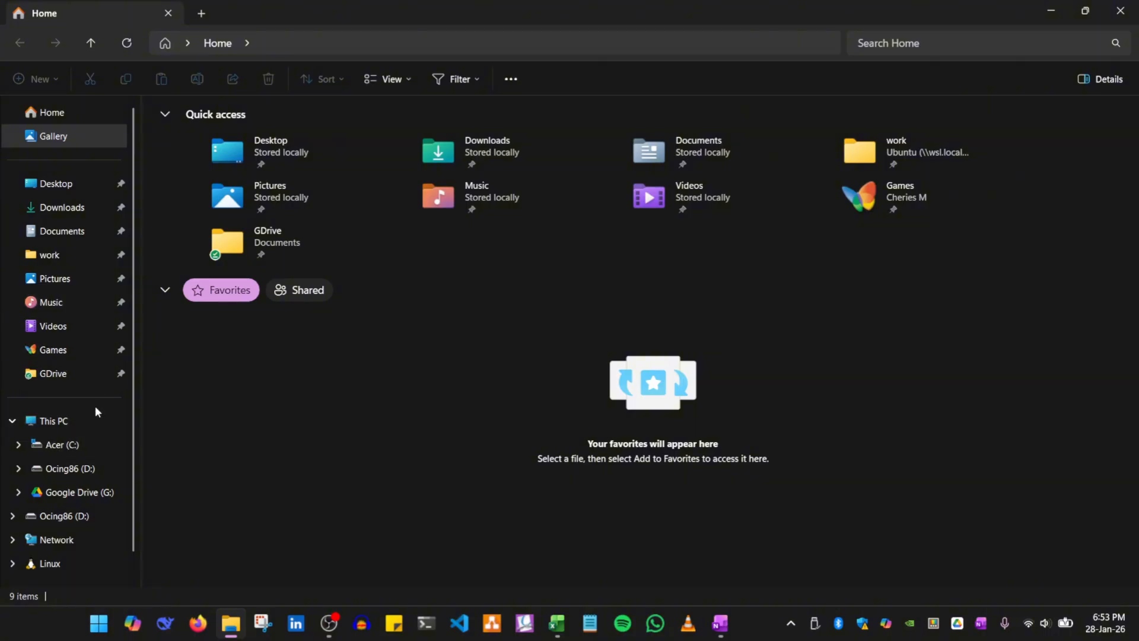
pyautogui.click(53, 183)
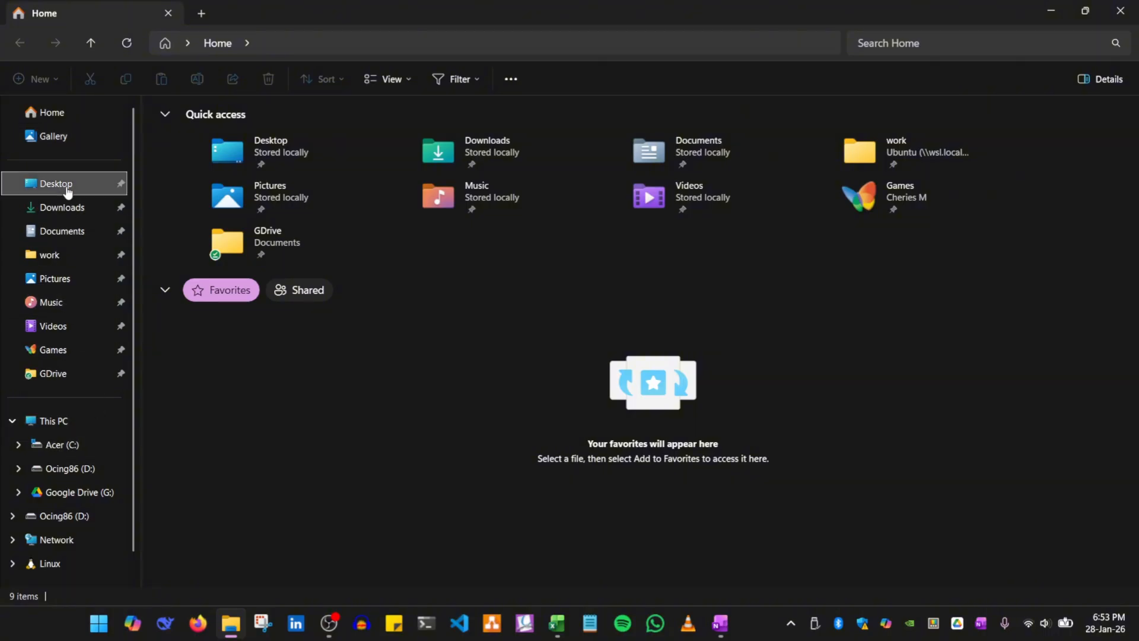
pyautogui.doubleClick(213, 128)
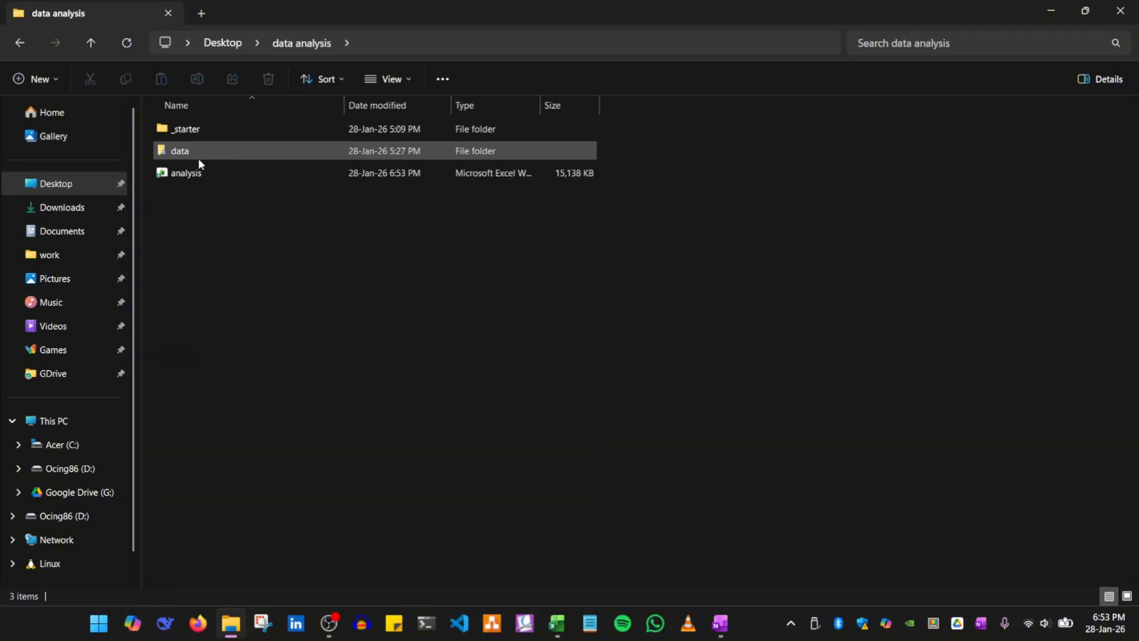
pyautogui.doubleClick(192, 153)
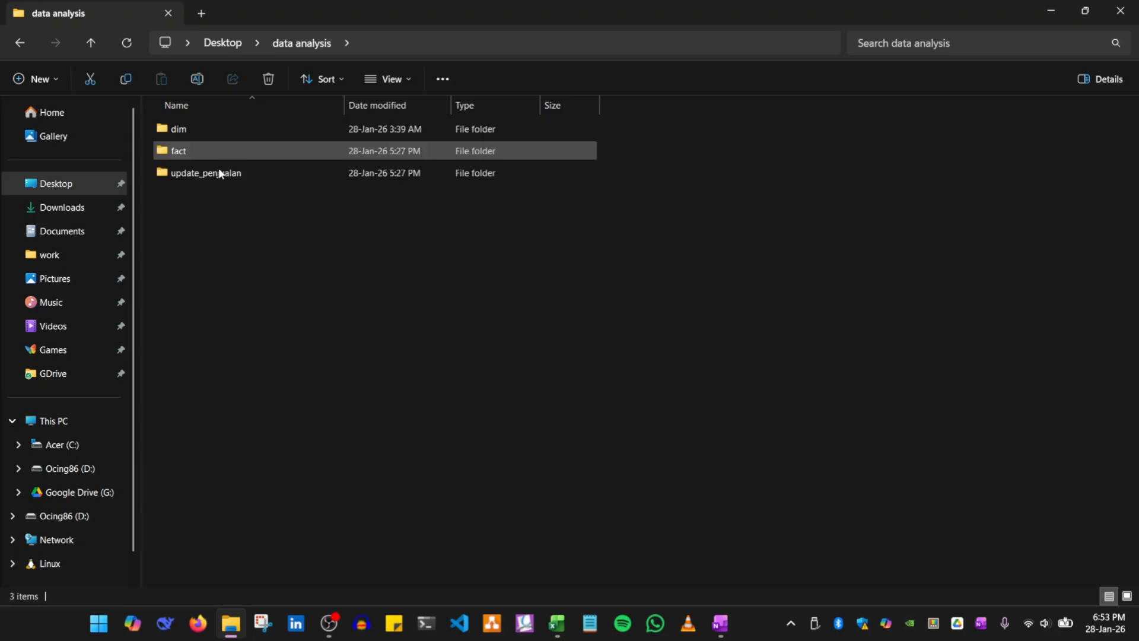
pyautogui.click(20, 43)
pyautogui.doubleClick(191, 147)
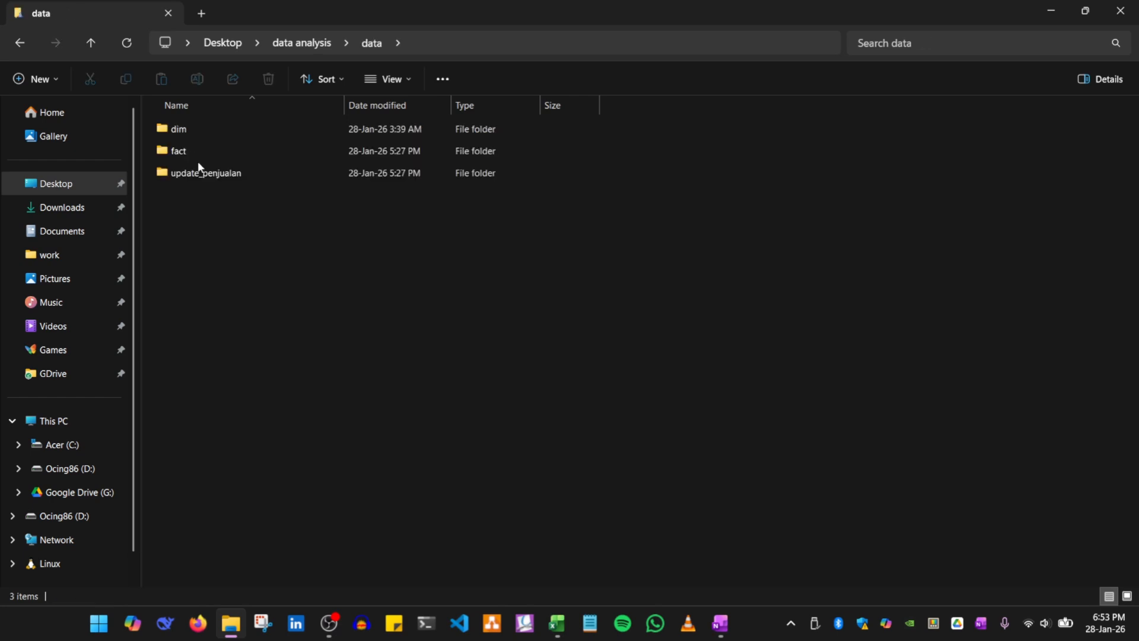
pyautogui.click(198, 154)
pyautogui.press('F2')
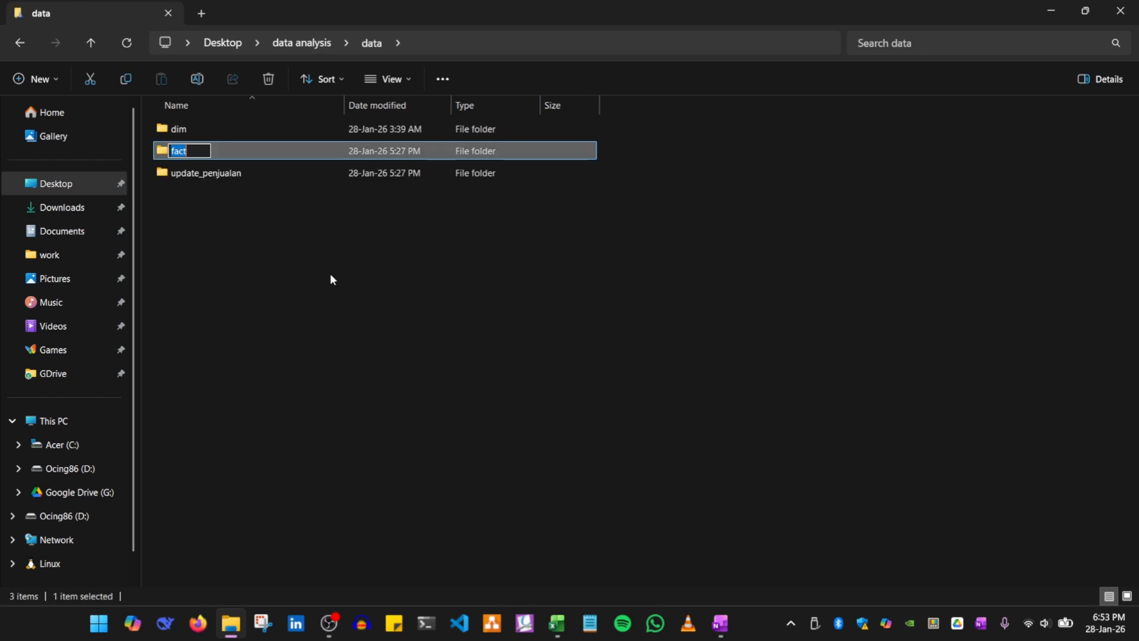
pyautogui.press('End')
pyautogui.write('_bak')
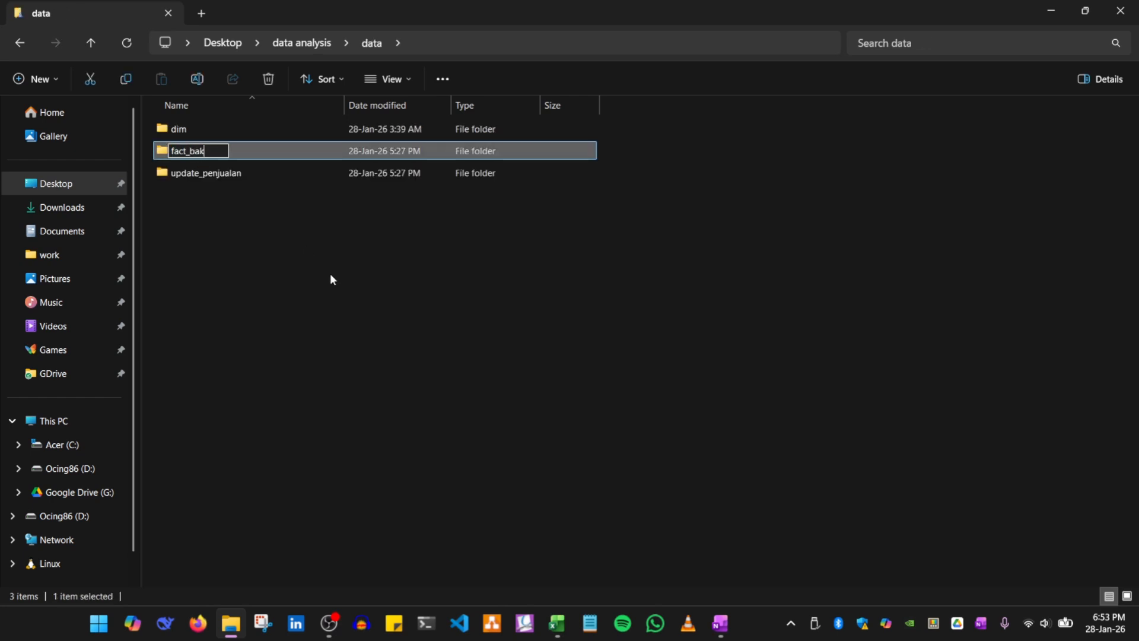
pyautogui.press('Return')
# Return to the Excel workbook and try to refresh its data connections
pyautogui.hotkey('alt', 'Tab')
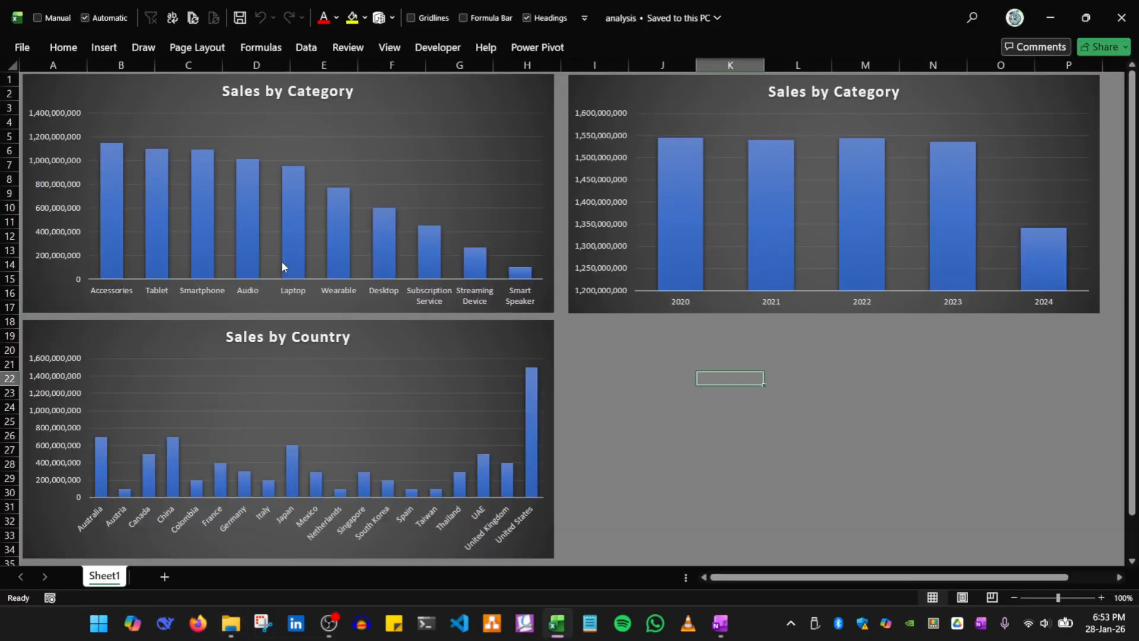
pyautogui.click(511, 175)
pyautogui.click(583, 326)
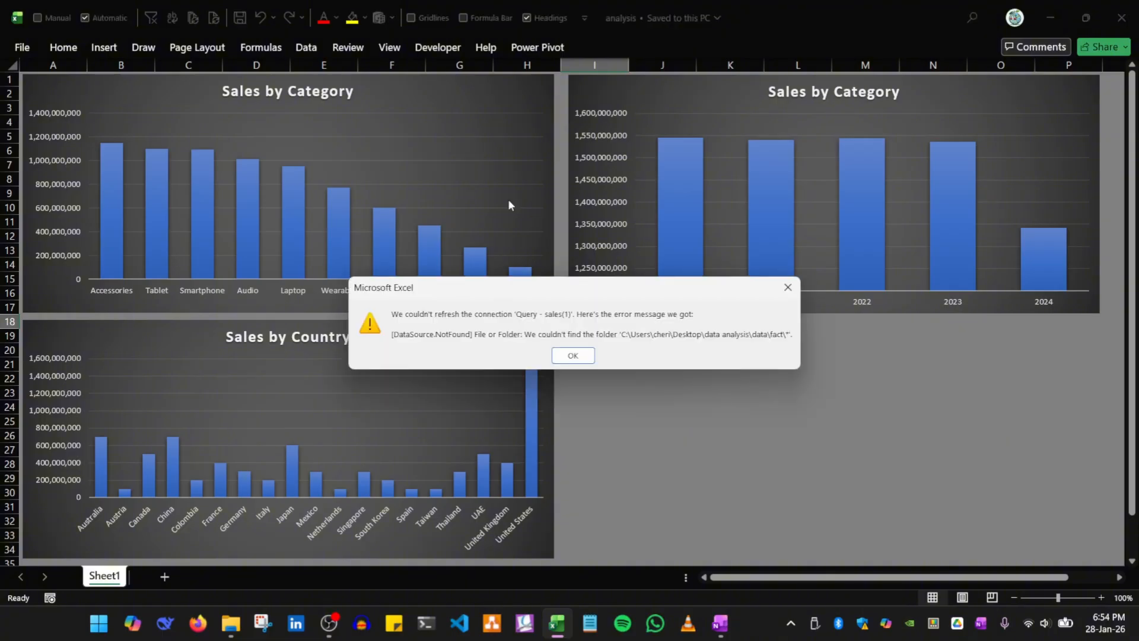
pyautogui.click(570, 363)
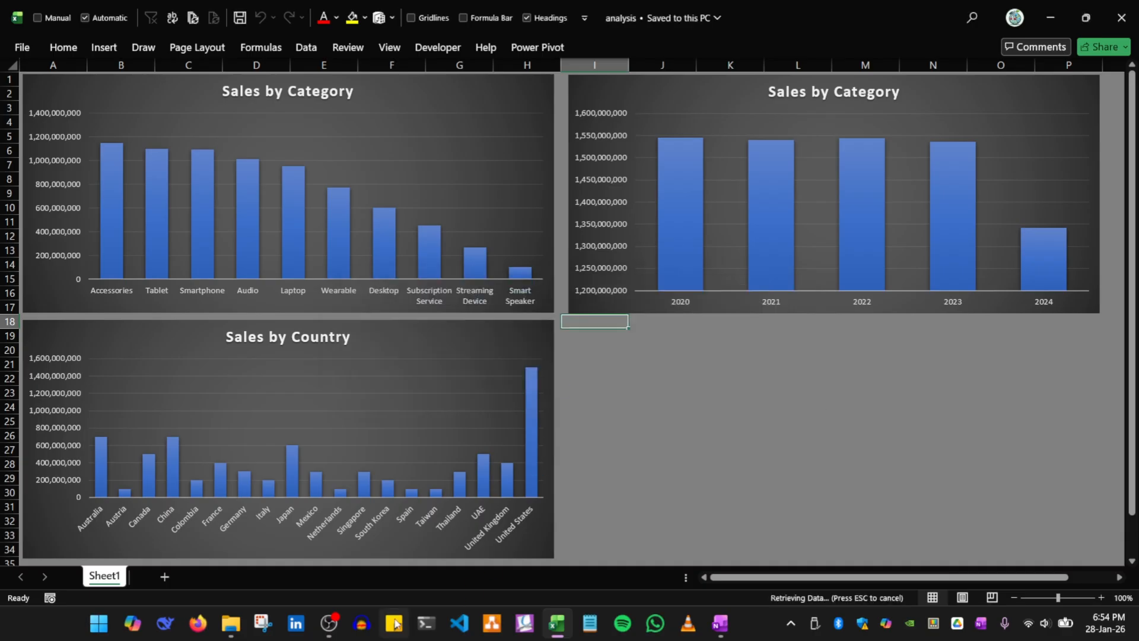
# Switch to File Explorer and rename the fact_bak folder back to fact
pyautogui.click(231, 622)
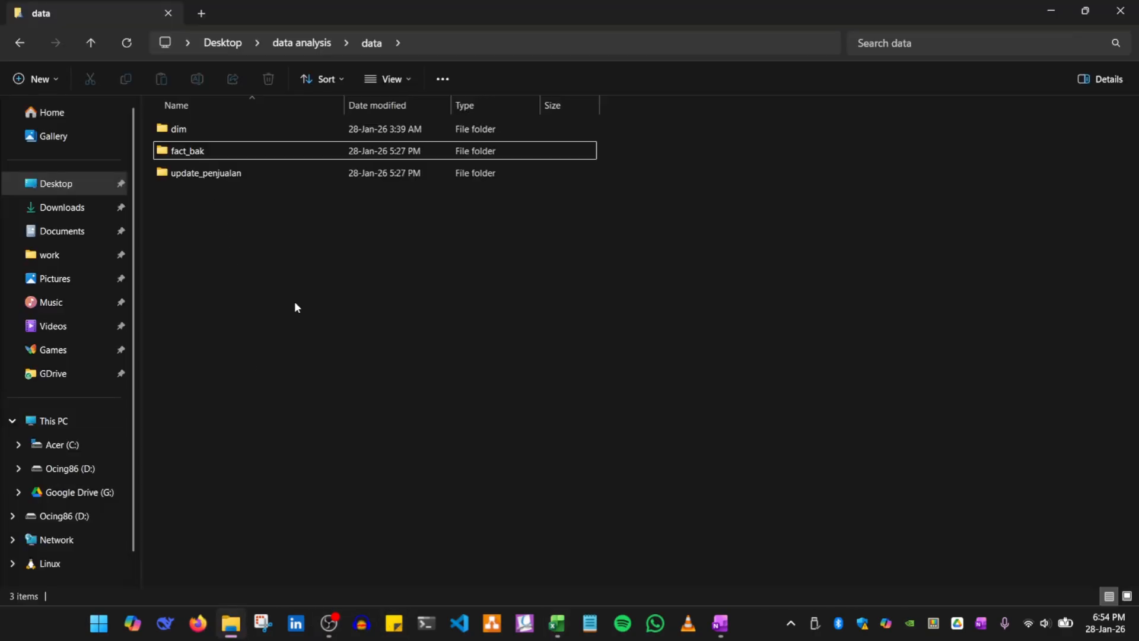
pyautogui.click(222, 147)
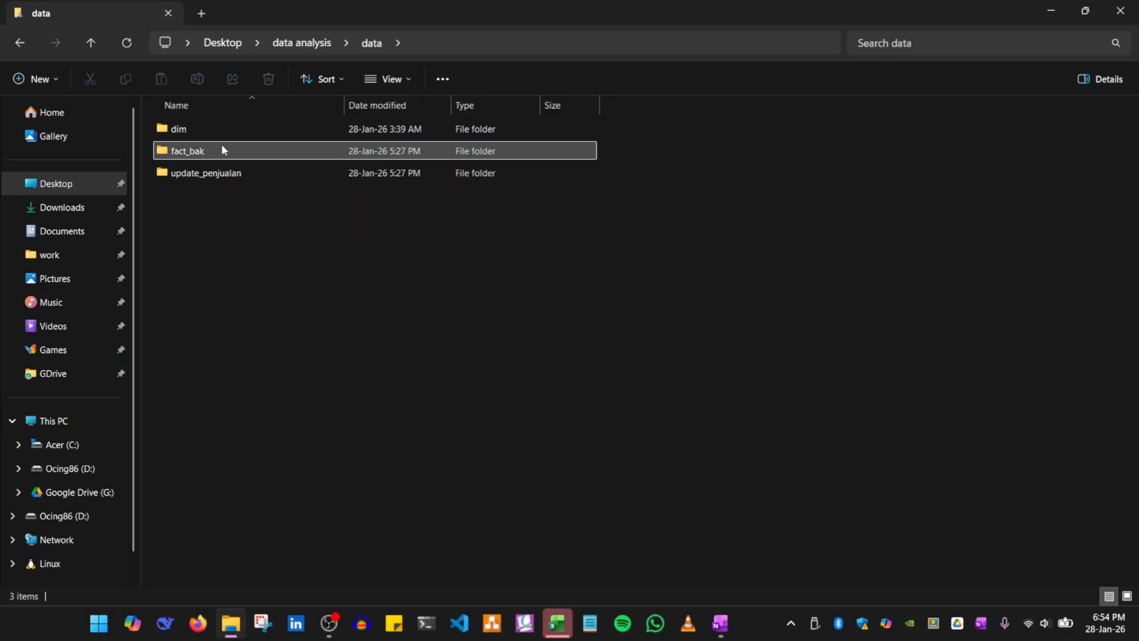
pyautogui.press('F2')
pyautogui.press('BackSpace')
pyautogui.press('BackSpace')
pyautogui.press('BackSpace')
pyautogui.press('BackSpace')
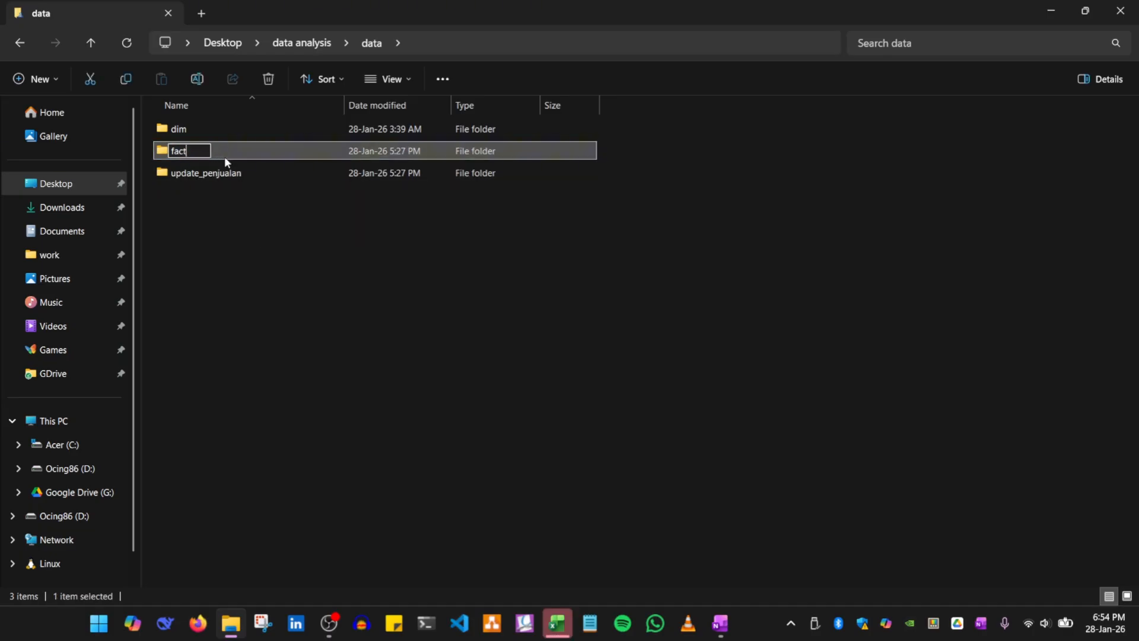
pyautogui.press('Return')
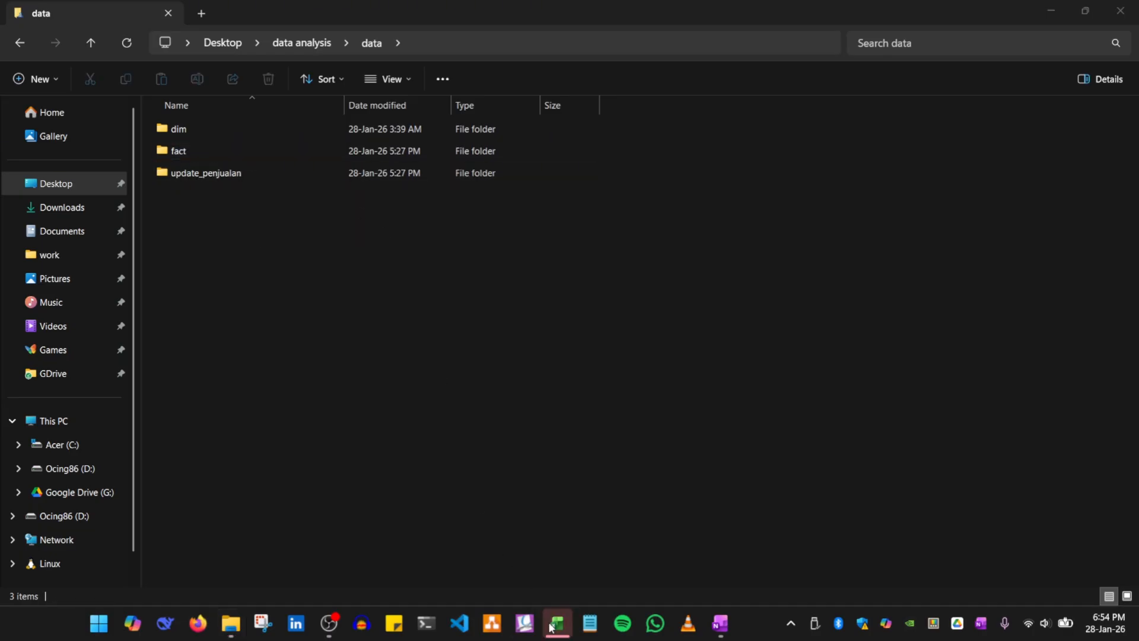
# Return to the Excel workbook and continue refreshing the remaining connections
pyautogui.click(556, 623)
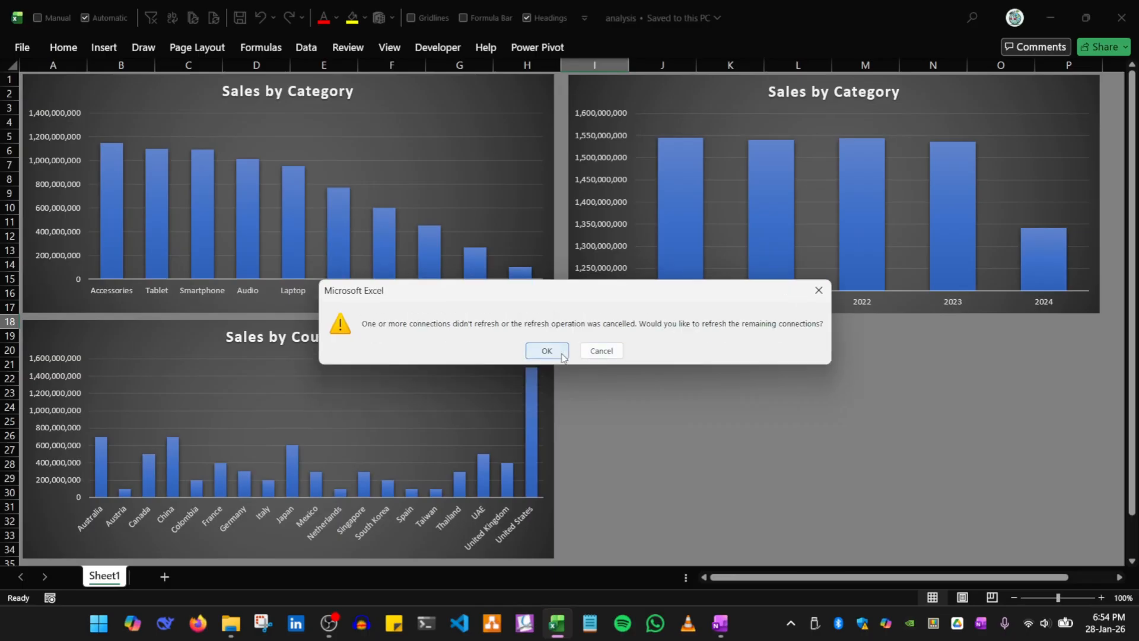
pyautogui.click(543, 352)
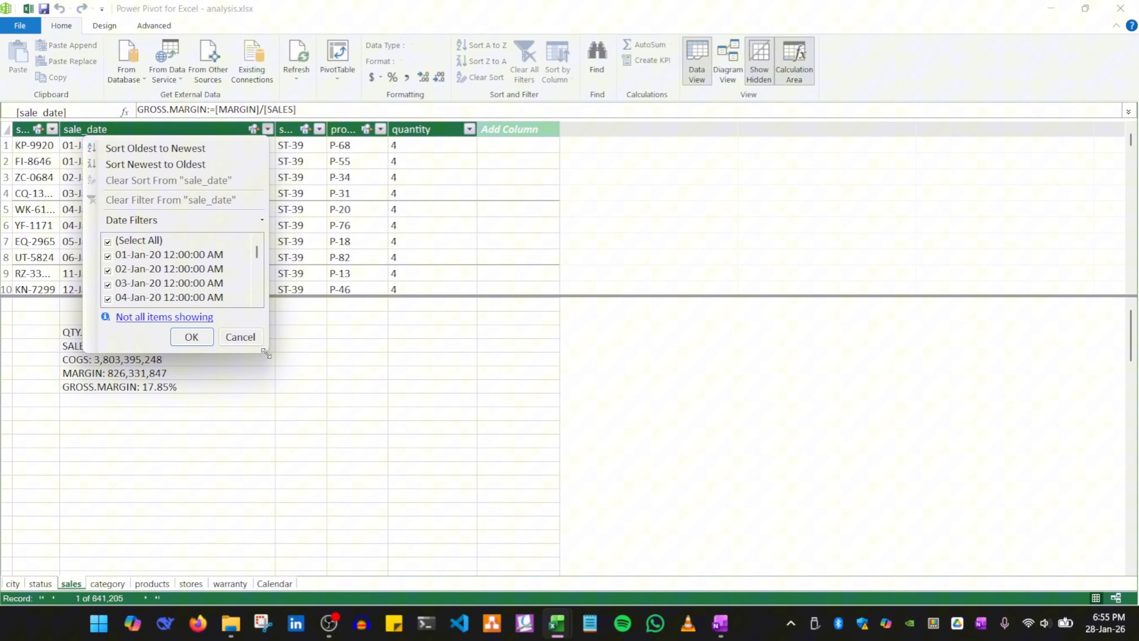
# Enlarge the sale_date filter list of the sales table in Power Pivot, check its dates, and close it without filtering
pyautogui.moveTo(266, 354); pyautogui.dragTo(385, 458)
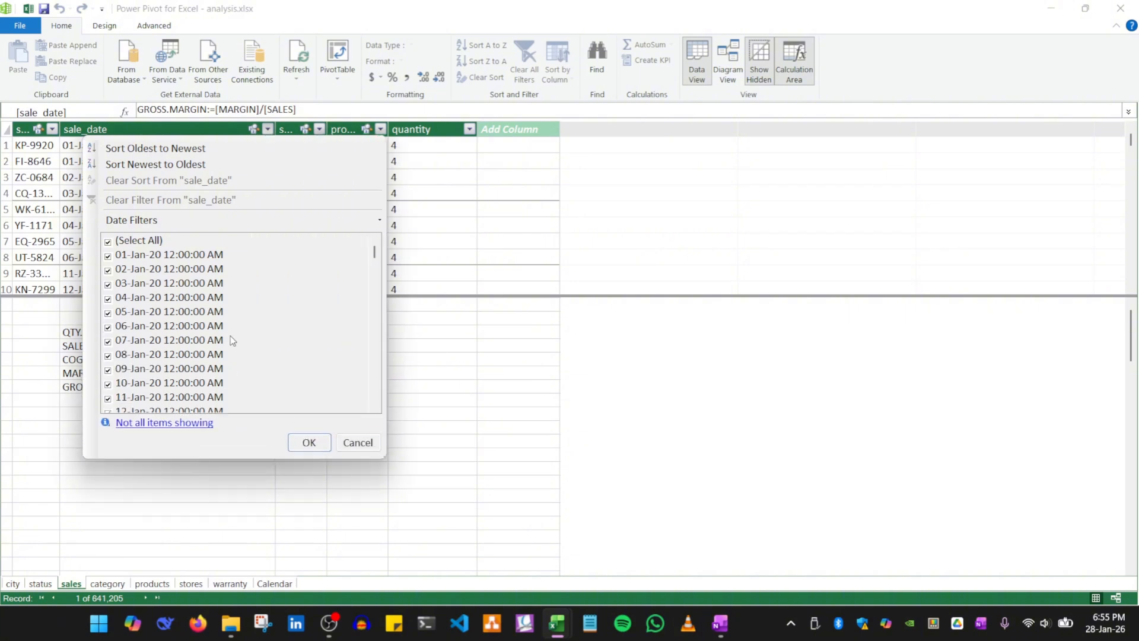
pyautogui.click(448, 361)
pyautogui.click(503, 154)
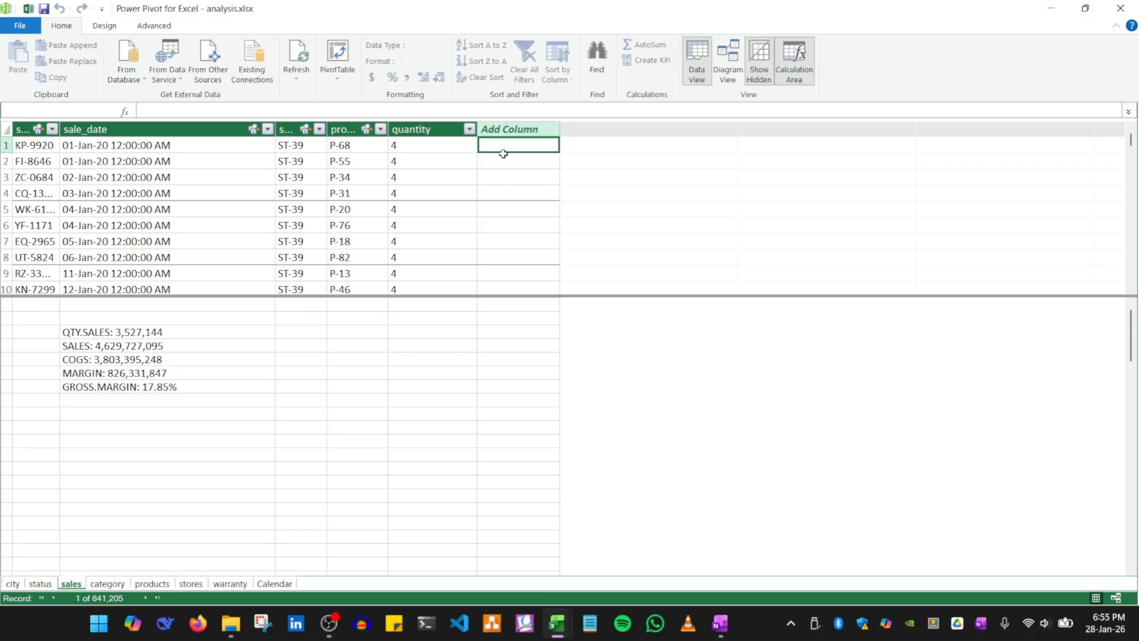
# Add a calculated column named year to the sales table with the formula =year(sales[sale_date])
pyautogui.doubleClick(489, 128)
pyautogui.write('year')
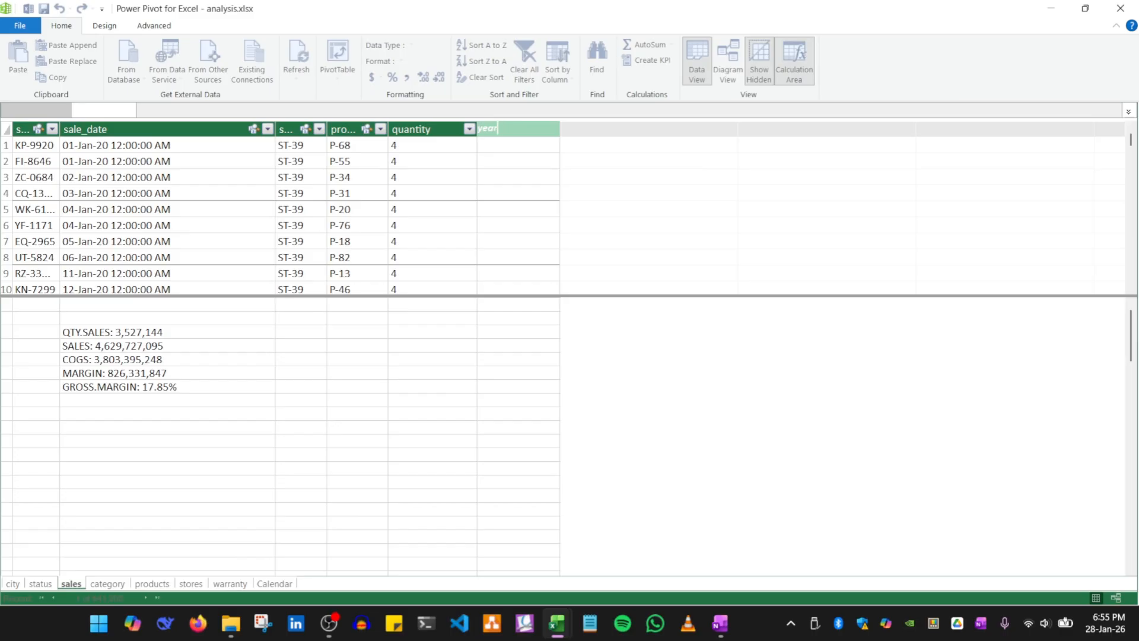
pyautogui.press('Return')
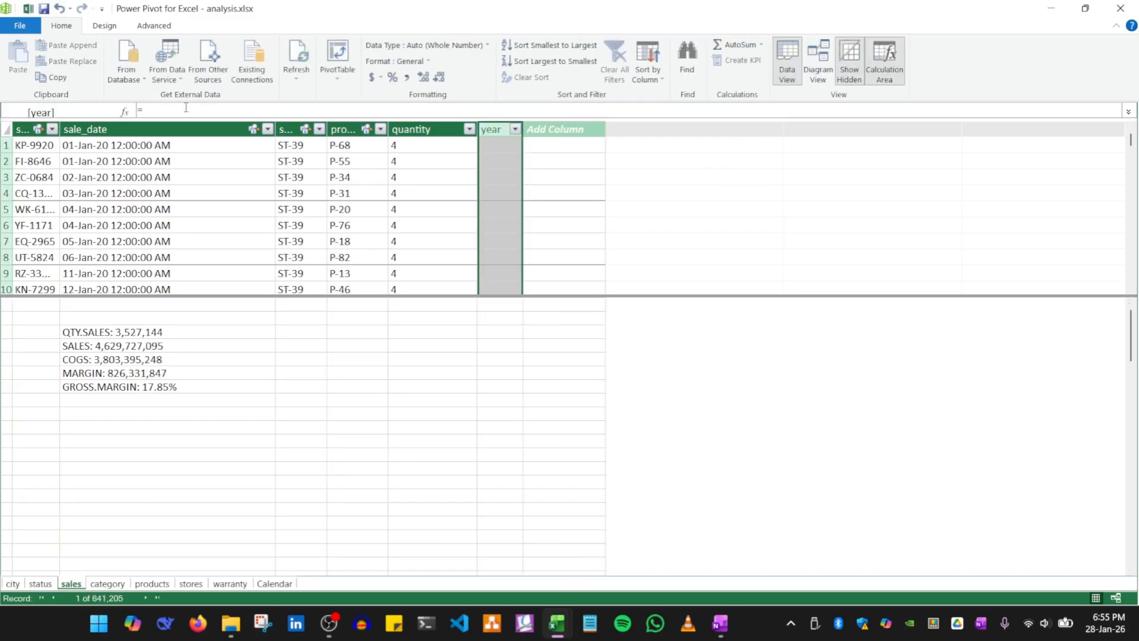
pyautogui.click(185, 110)
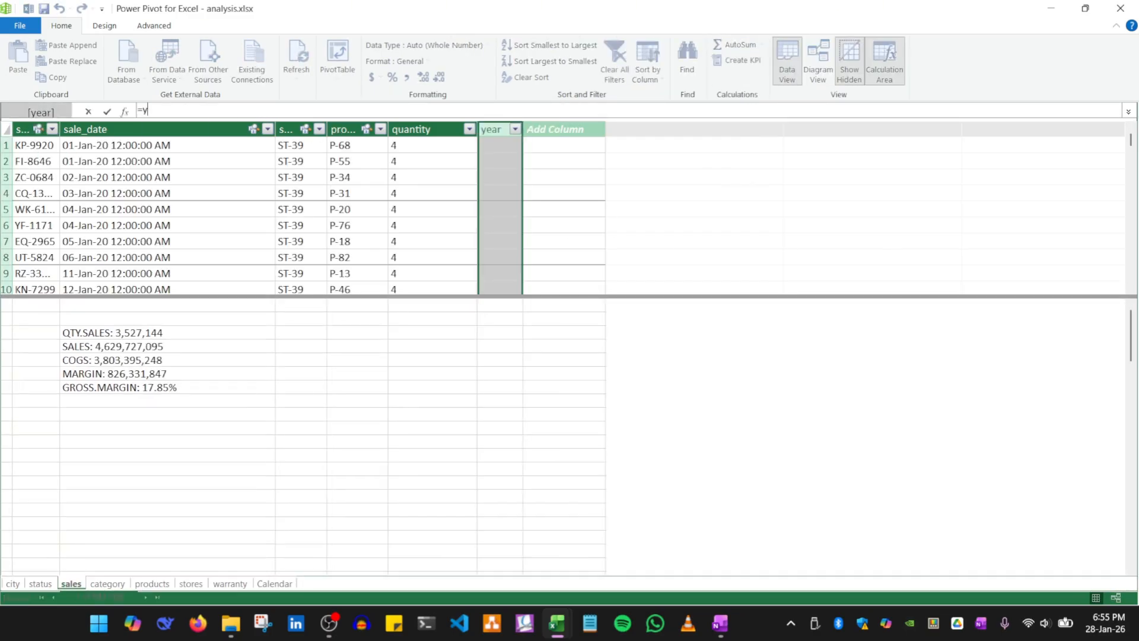
pyautogui.write('year(')
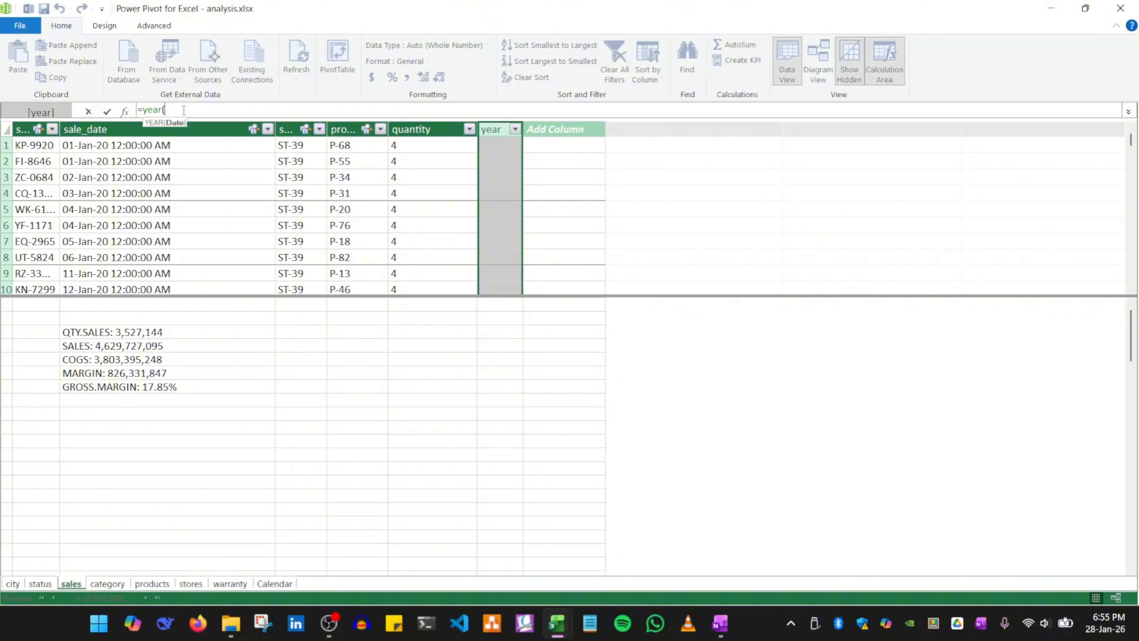
pyautogui.click(134, 151)
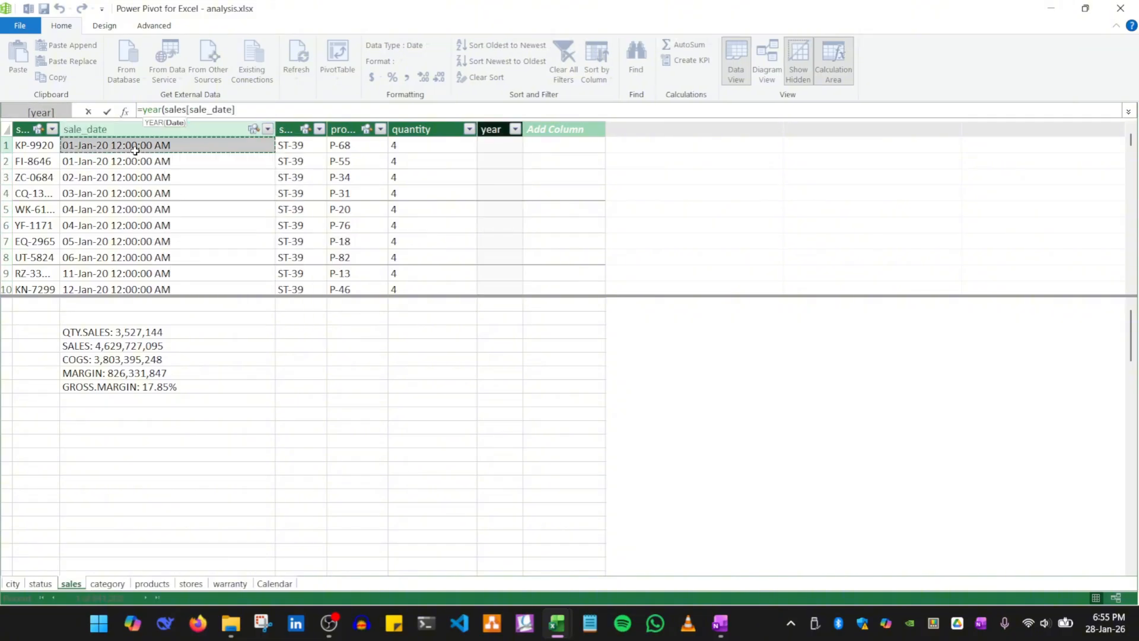
pyautogui.write(')')
pyautogui.press('Return')
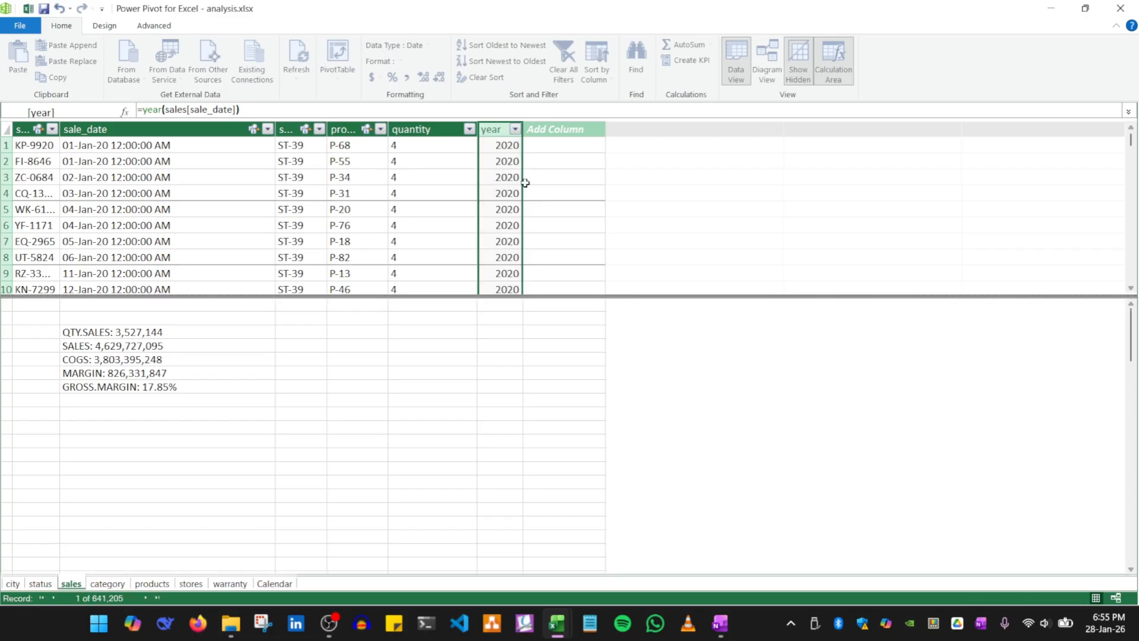
# Check which years the new year column contains in its filter list, and close the list without filtering
pyautogui.click(514, 130)
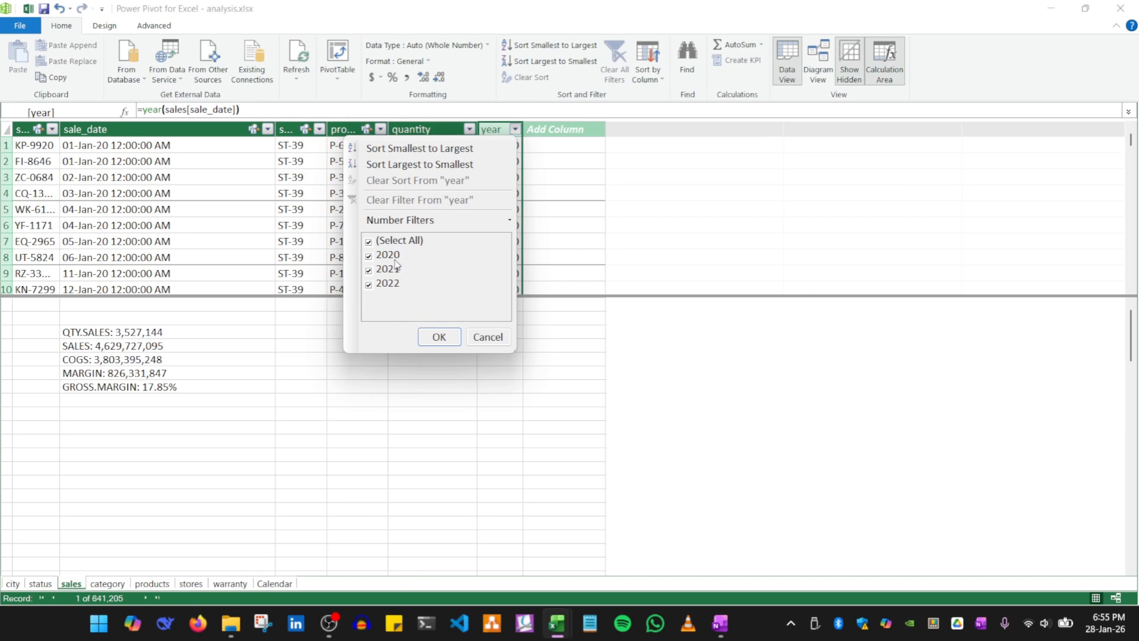
pyautogui.click(497, 339)
pyautogui.click(514, 129)
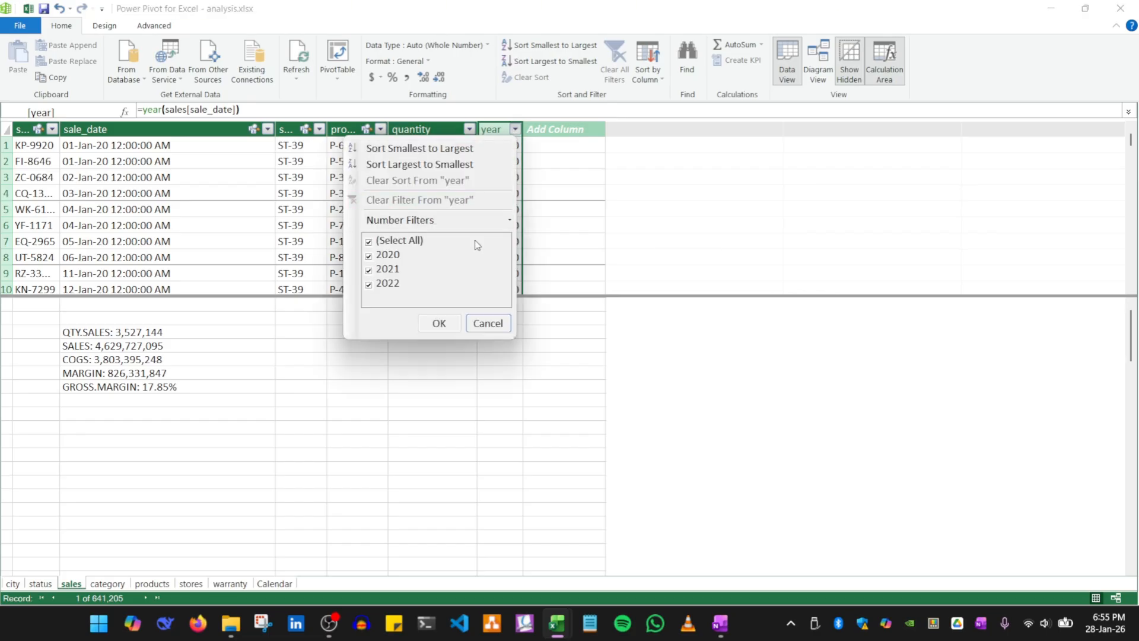
pyautogui.click(490, 326)
# Delete the year column from the sales table and confirm the deletion
pyautogui.rightClick(503, 127)
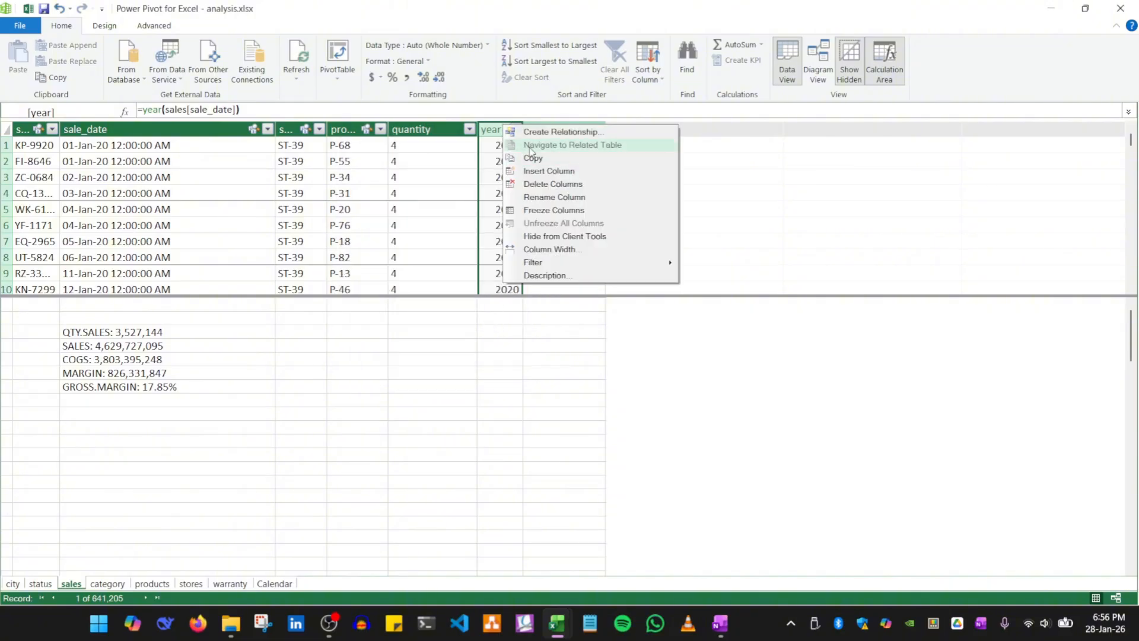
pyautogui.click(532, 184)
pyautogui.click(531, 330)
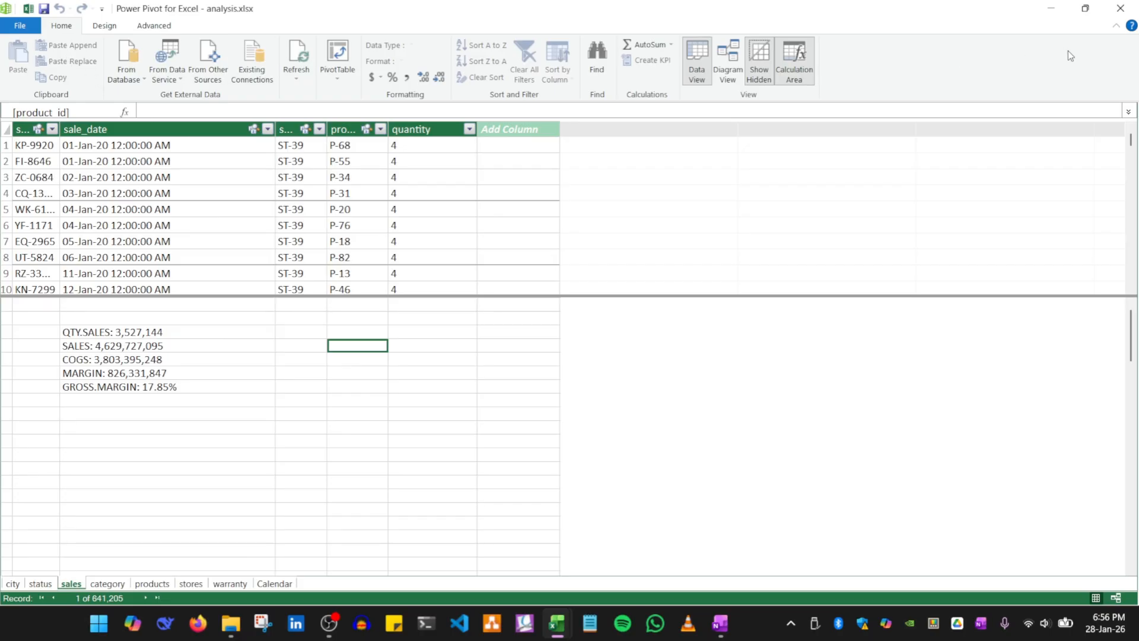
# Close the Power Pivot window and delete the yearly sales chart, covering 2020 to 2024, from Sheet1
pyautogui.click(1120, 9)
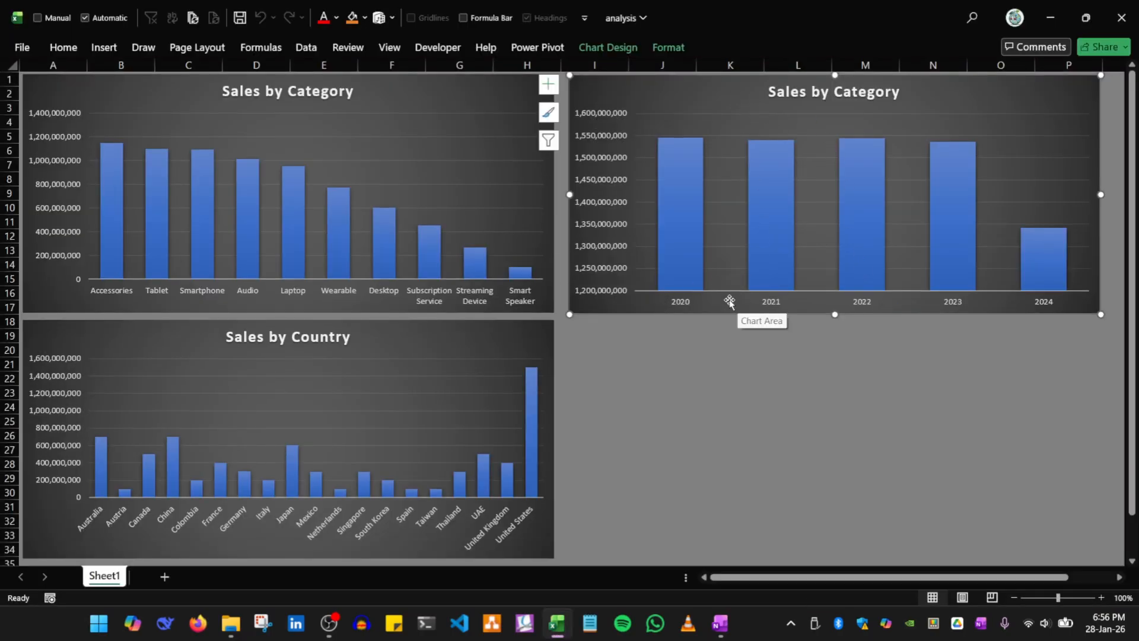
pyautogui.rightClick(661, 305)
pyautogui.moveTo(641, 86); pyautogui.dragTo(638, 123)
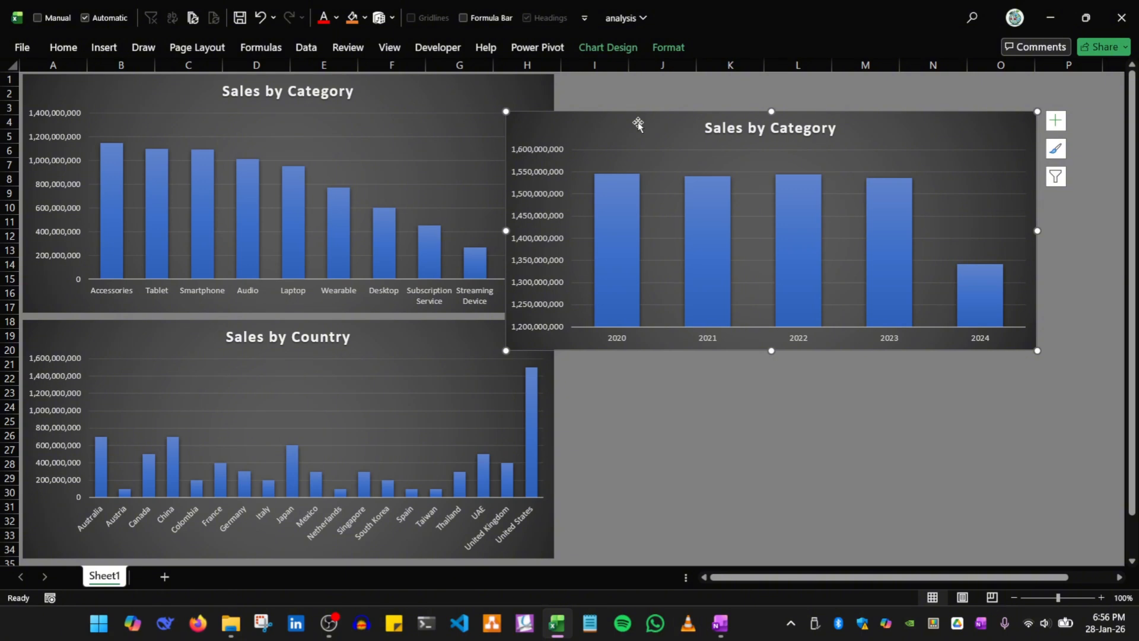
pyautogui.rightClick(678, 119)
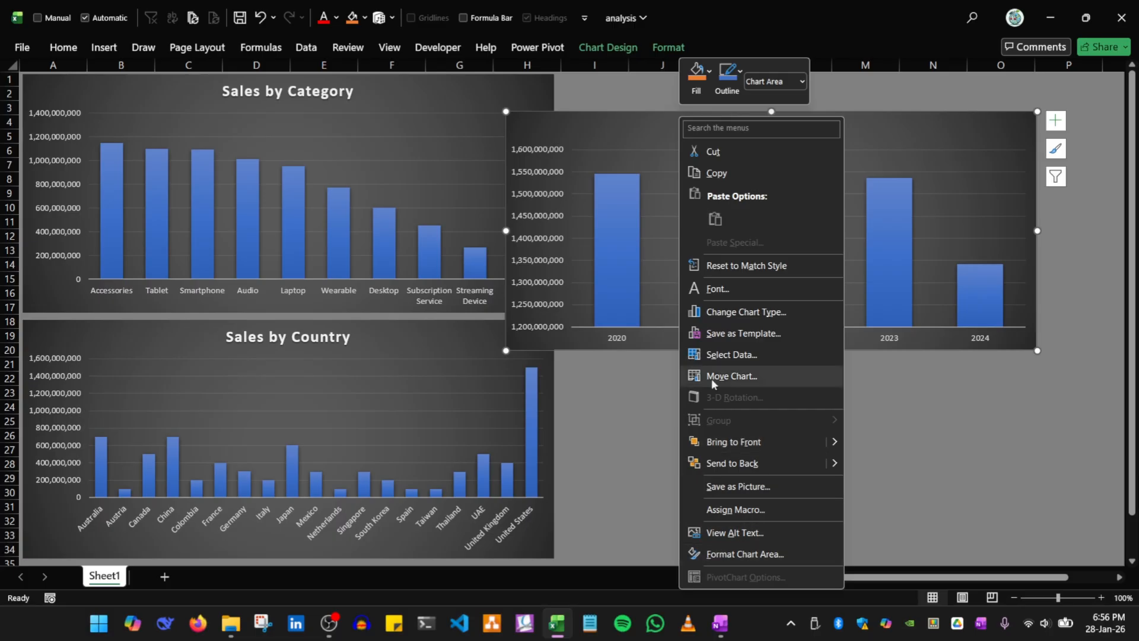
pyautogui.click(643, 147)
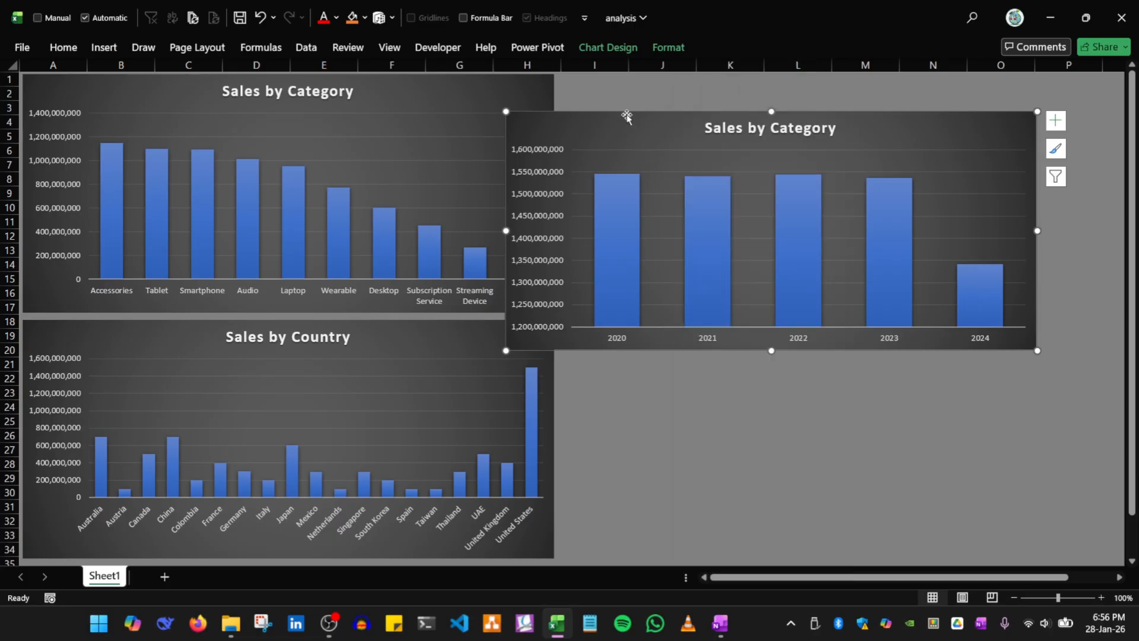
pyautogui.press('Delete')
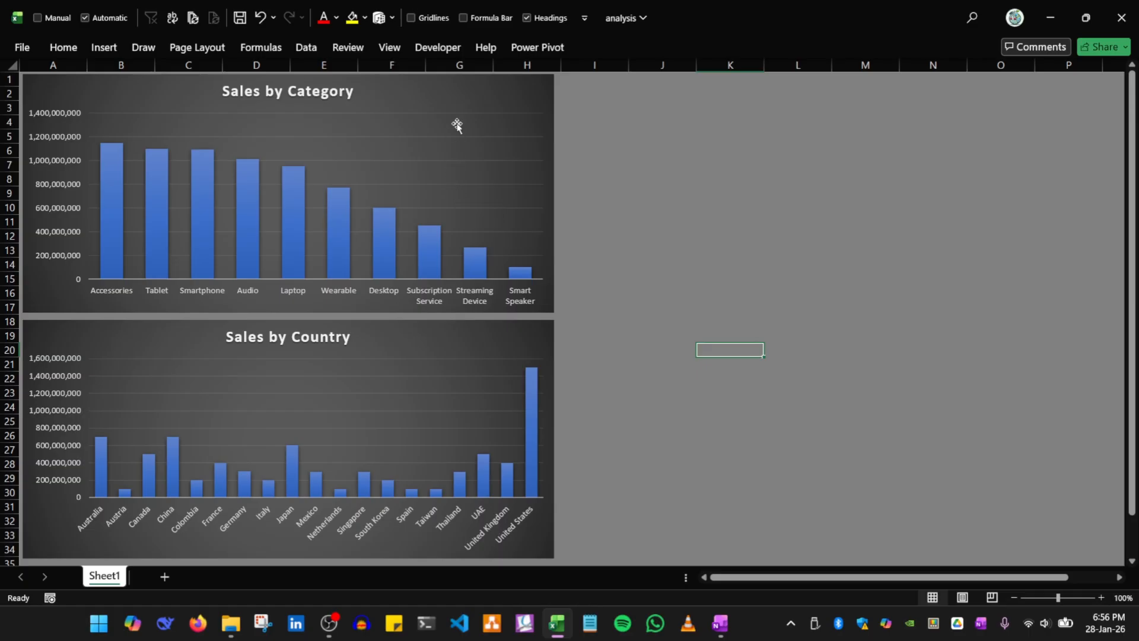
# Reopen the Power Pivot data model and create a new PivotChart from it on the existing worksheet at Sheet1 column H
pyautogui.hotkey('alt', 'Tab')
pyautogui.hotkey('alt', 'Tab')
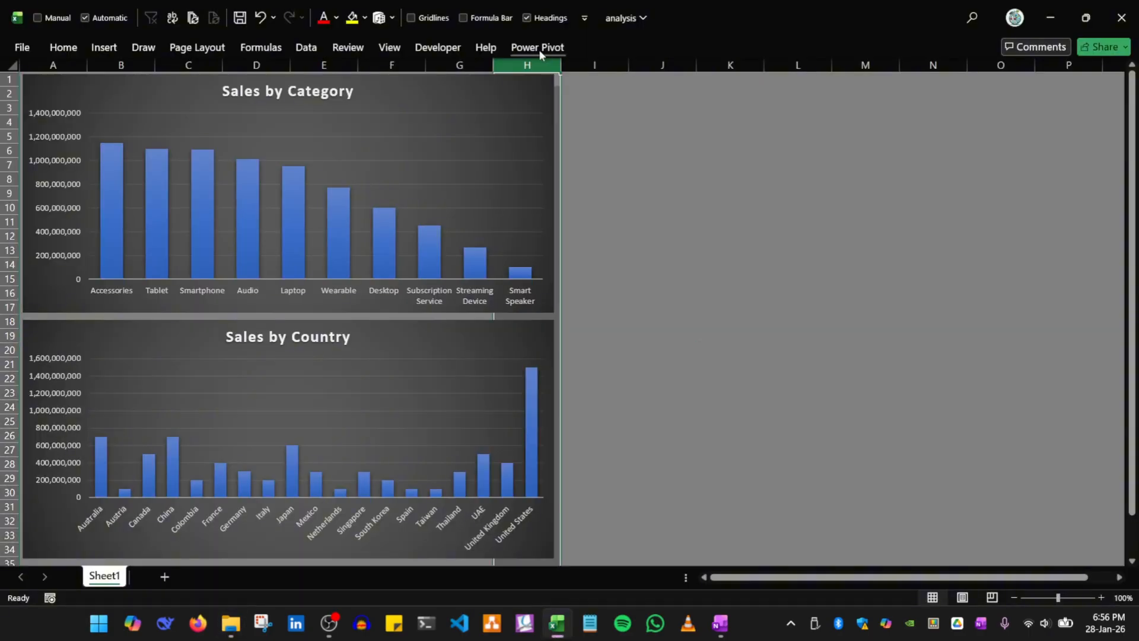
pyautogui.click(537, 48)
pyautogui.click(48, 96)
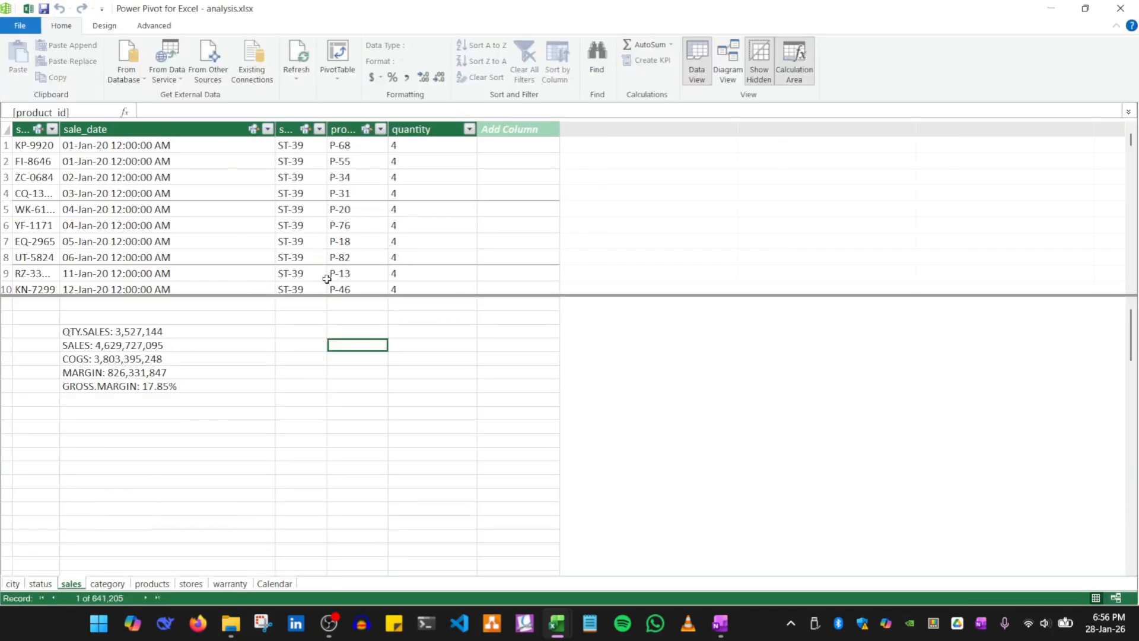
pyautogui.click(218, 345)
pyautogui.click(335, 76)
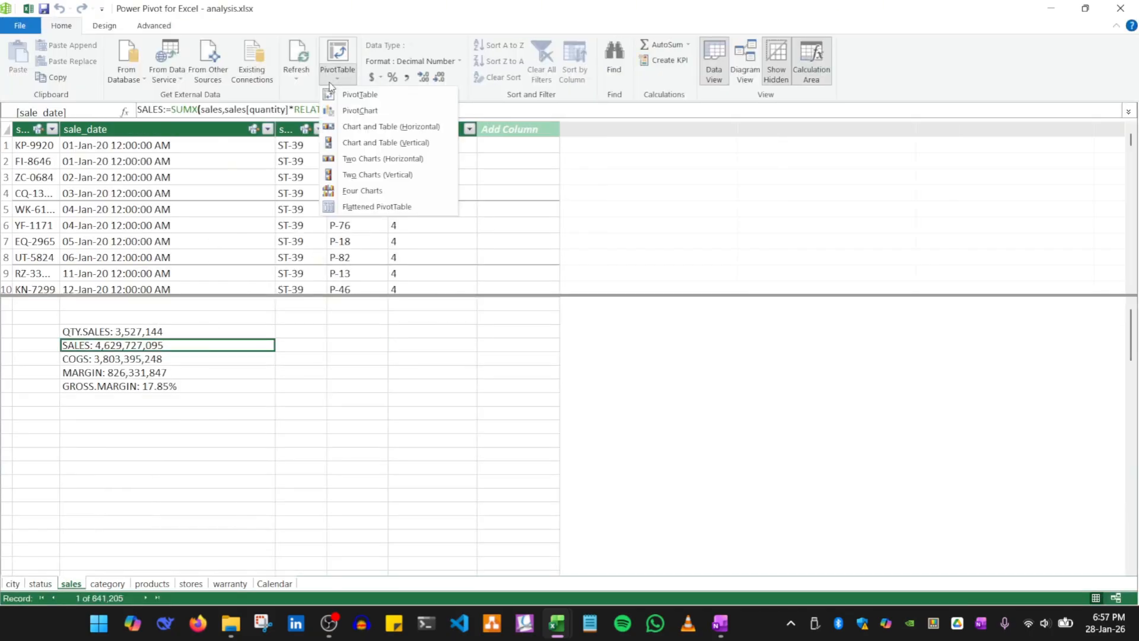
pyautogui.click(360, 110)
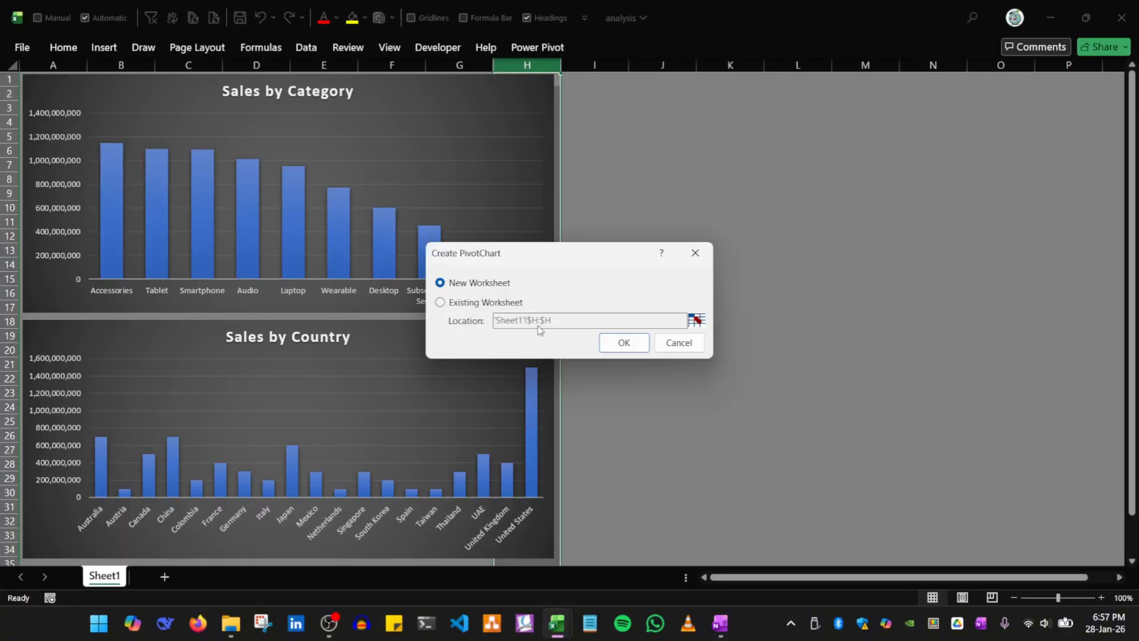
pyautogui.click(462, 304)
pyautogui.click(624, 342)
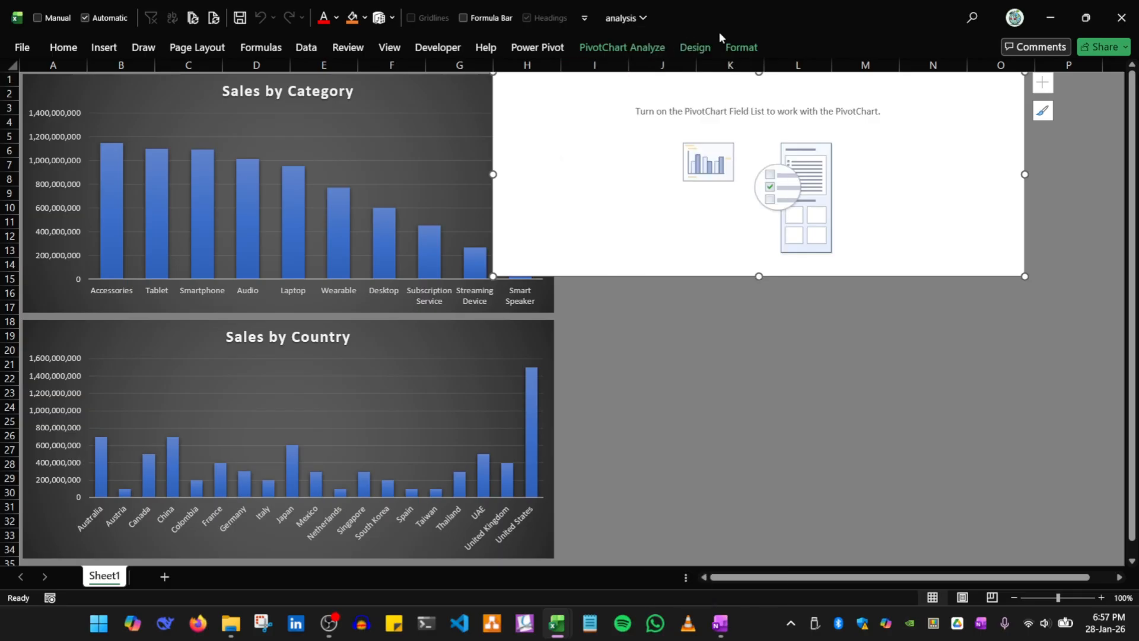
# Apply the dark gradient chart style used by the other charts to the new empty PivotChart
pyautogui.click(731, 48)
pyautogui.click(623, 47)
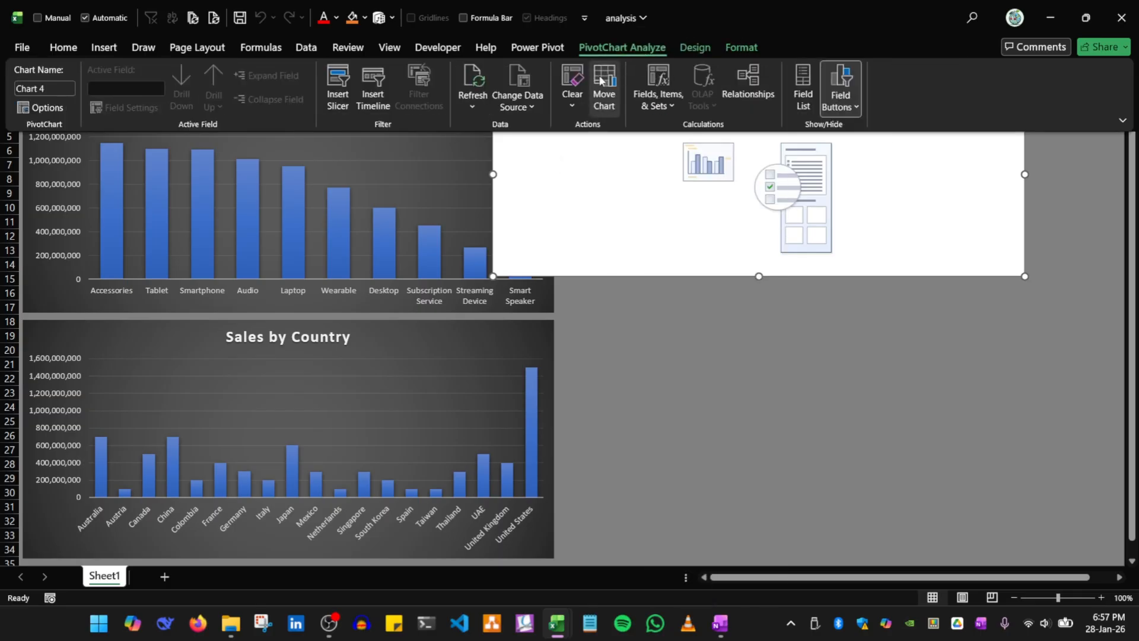
pyautogui.click(694, 48)
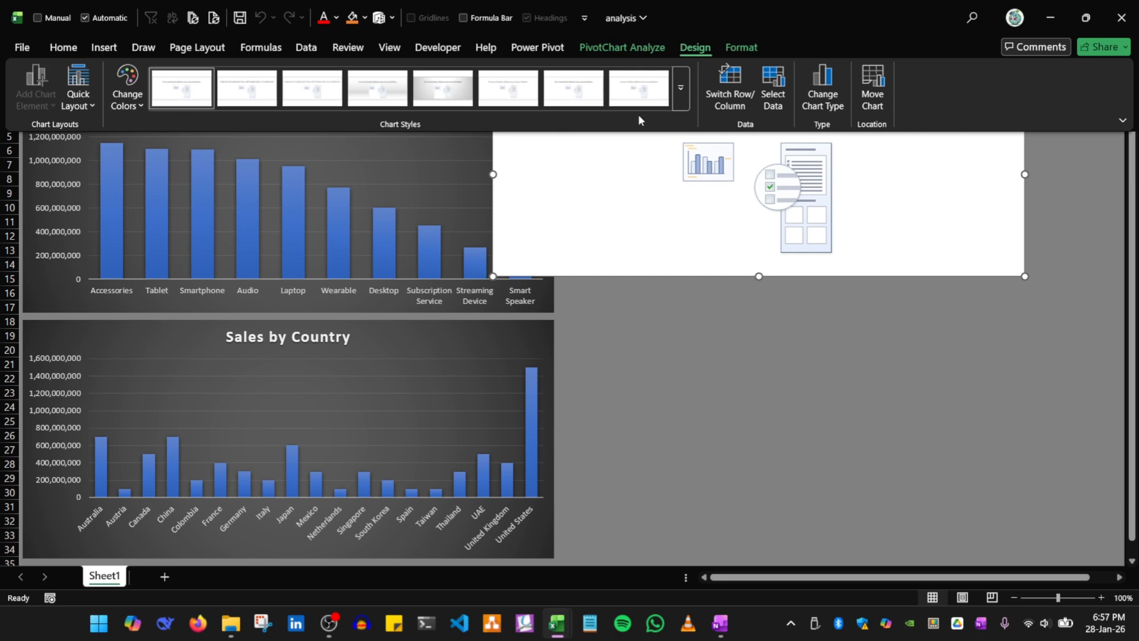
pyautogui.click(678, 104)
pyautogui.click(190, 133)
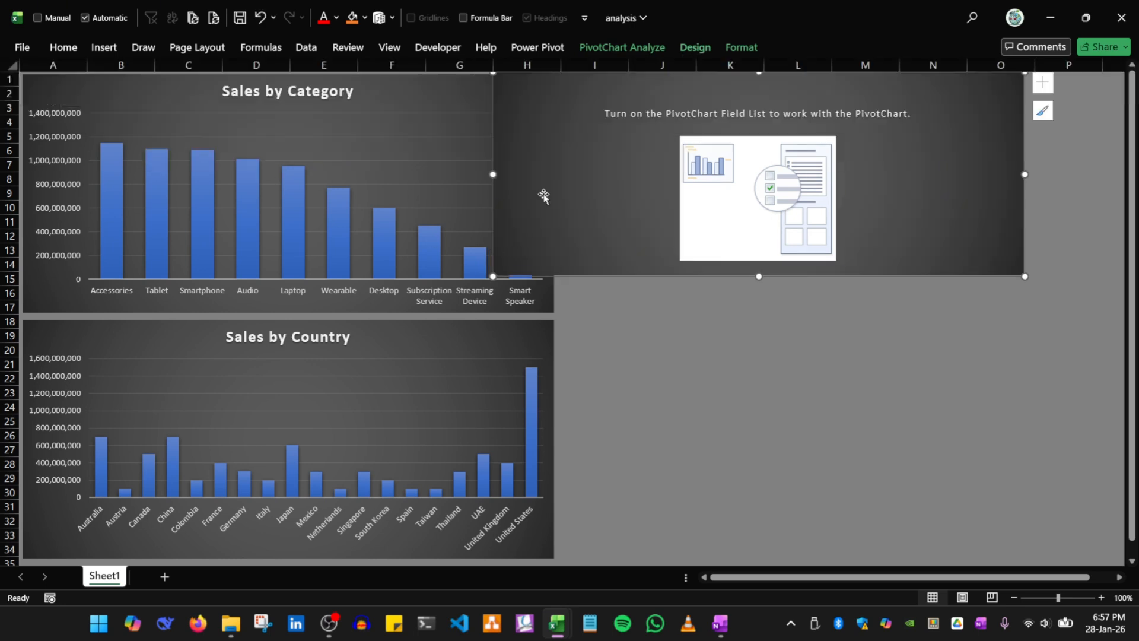
# Show the field list for the empty PivotChart and add the Calendar table's Year field to the axis categories
pyautogui.rightClick(542, 193)
pyautogui.click(590, 591)
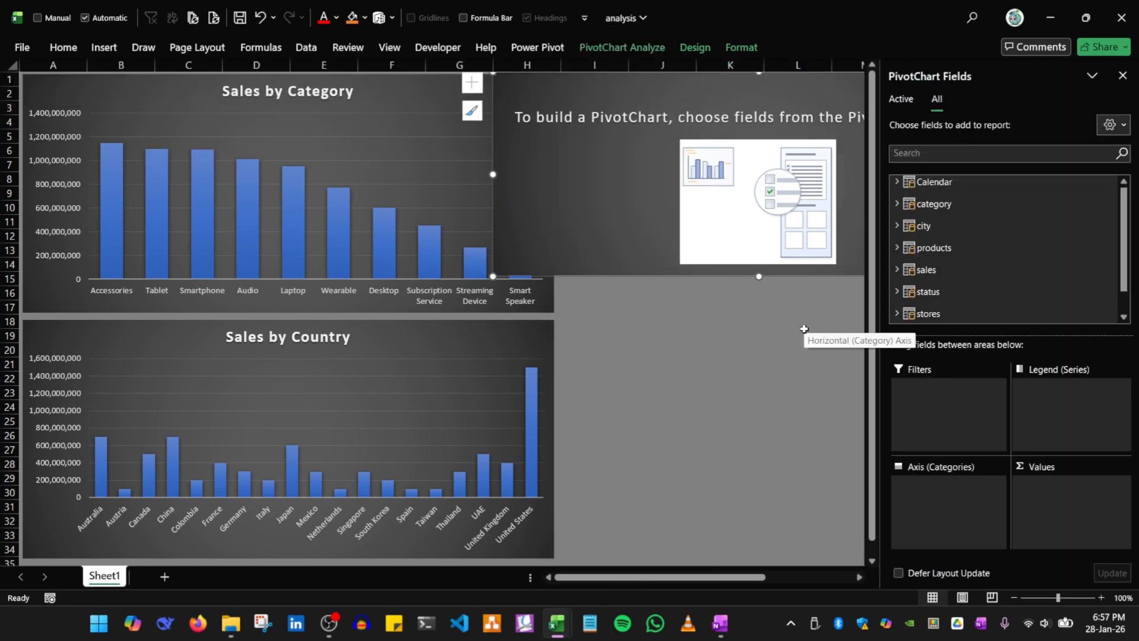
pyautogui.click(896, 182)
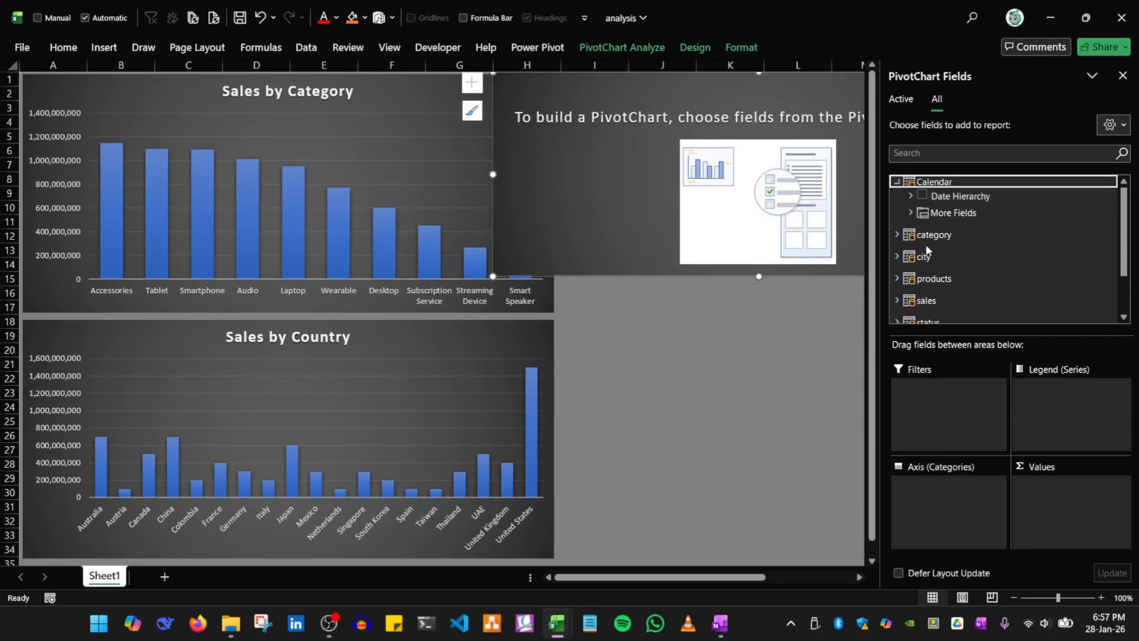
pyautogui.click(911, 212)
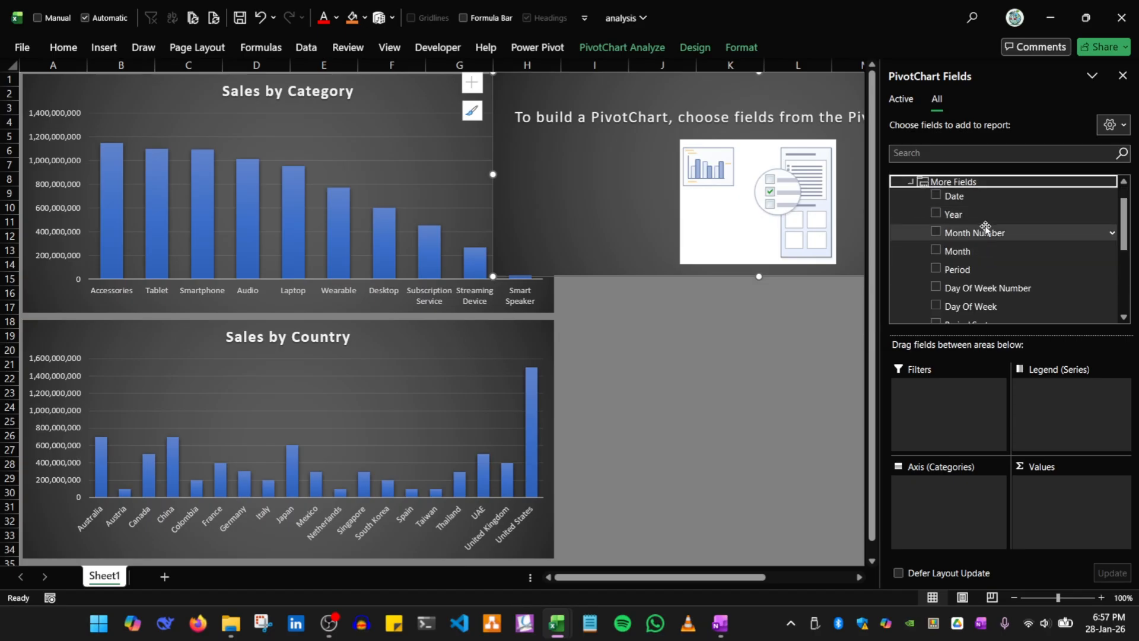
pyautogui.scroll(-5, 1007, 263)
pyautogui.scroll(1, 1007, 263)
pyautogui.scroll(1, 1007, 263)
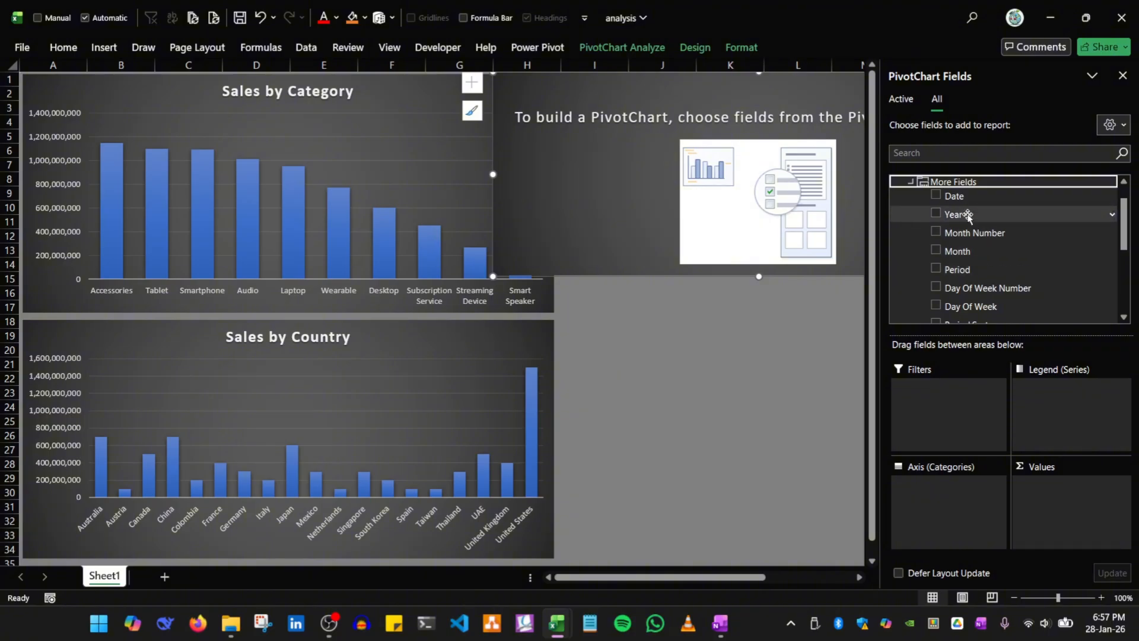
pyautogui.moveTo(955, 214); pyautogui.dragTo(930, 492)
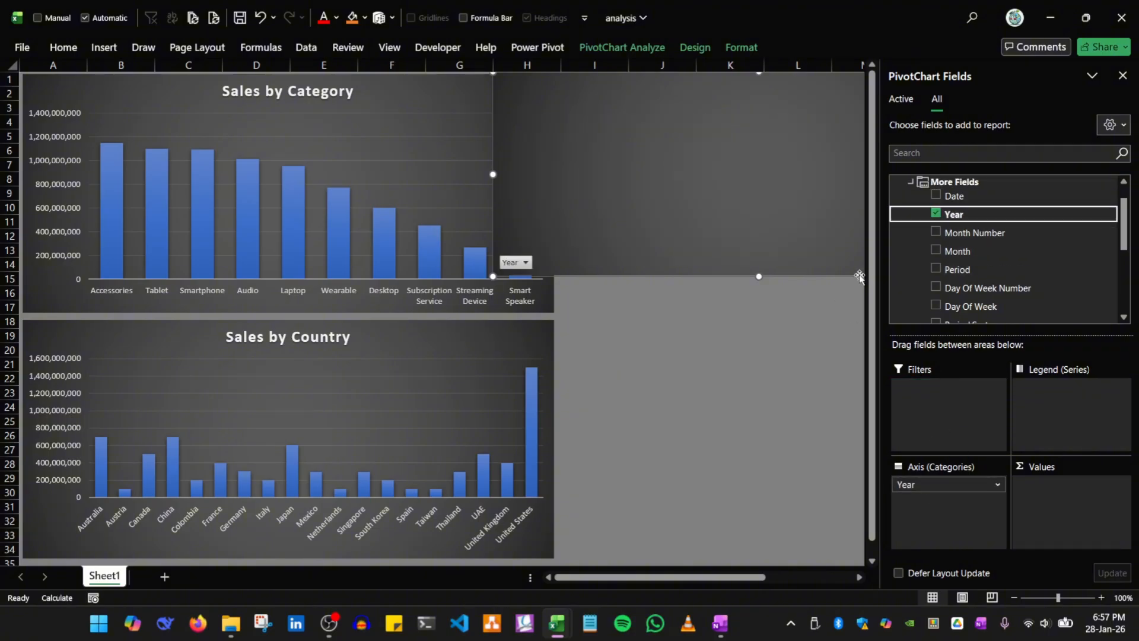
# Add the SALES measure from the sales table as the PivotChart's values and close the field list
pyautogui.scroll(1, 908, 202)
pyautogui.click(899, 183)
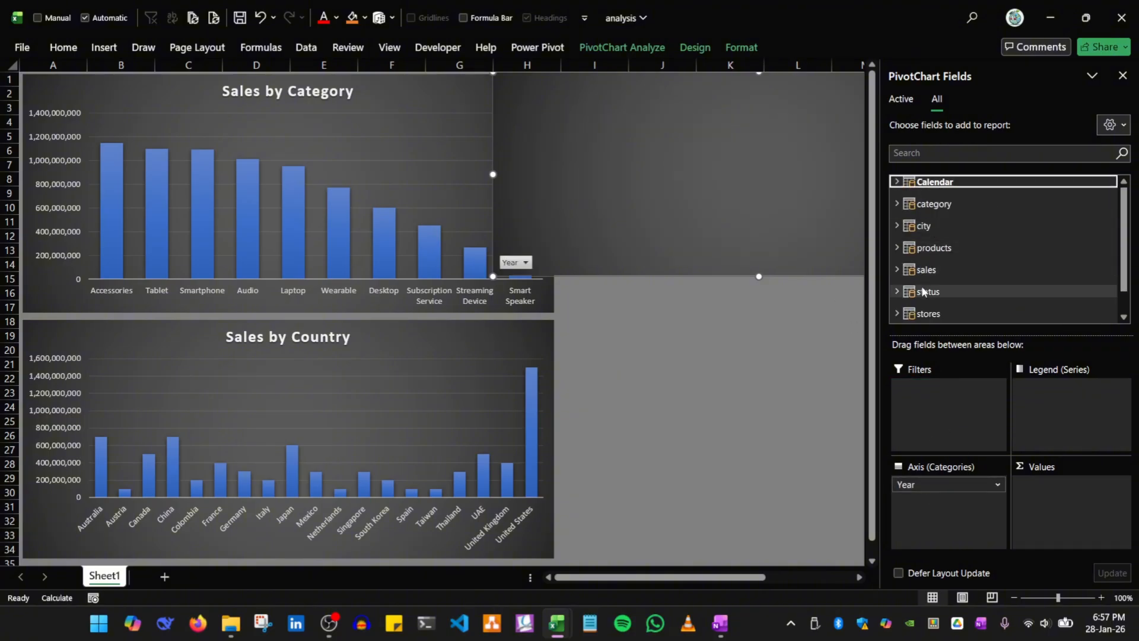
pyautogui.scroll(-1, 925, 289)
pyautogui.click(897, 242)
pyautogui.scroll(-3, 997, 286)
pyautogui.scroll(1, 1002, 289)
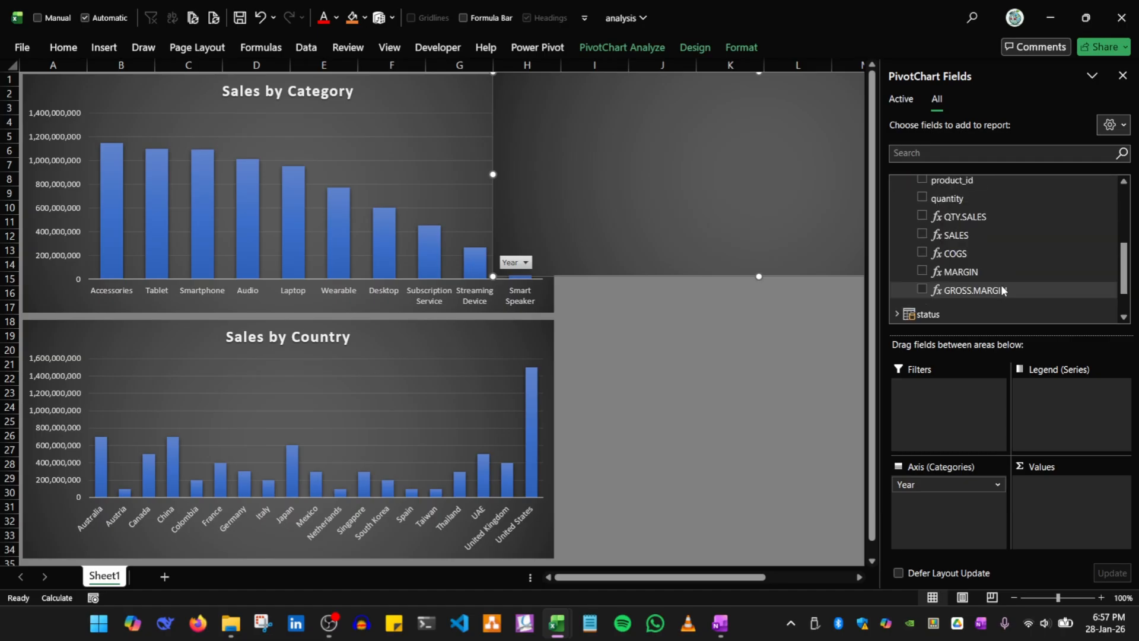
pyautogui.moveTo(971, 236); pyautogui.dragTo(1061, 514)
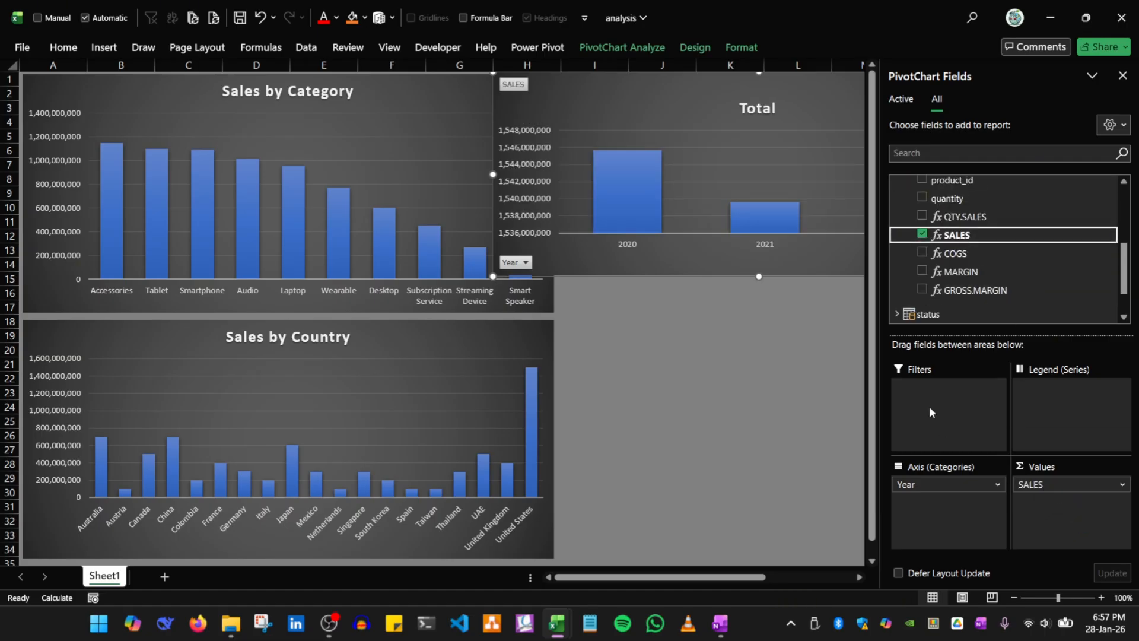
pyautogui.click(1122, 75)
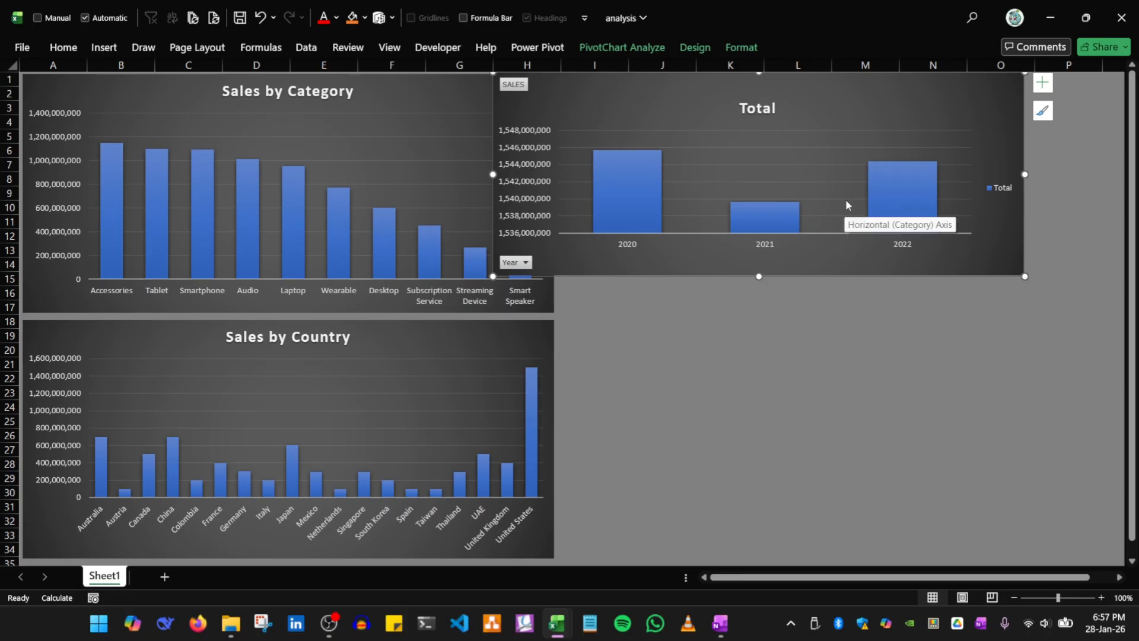
# Place the yearly sales chart beside the Sales by Category chart, enlarge it to match that chart's height, and deselect it
pyautogui.moveTo(678, 100); pyautogui.dragTo(739, 98)
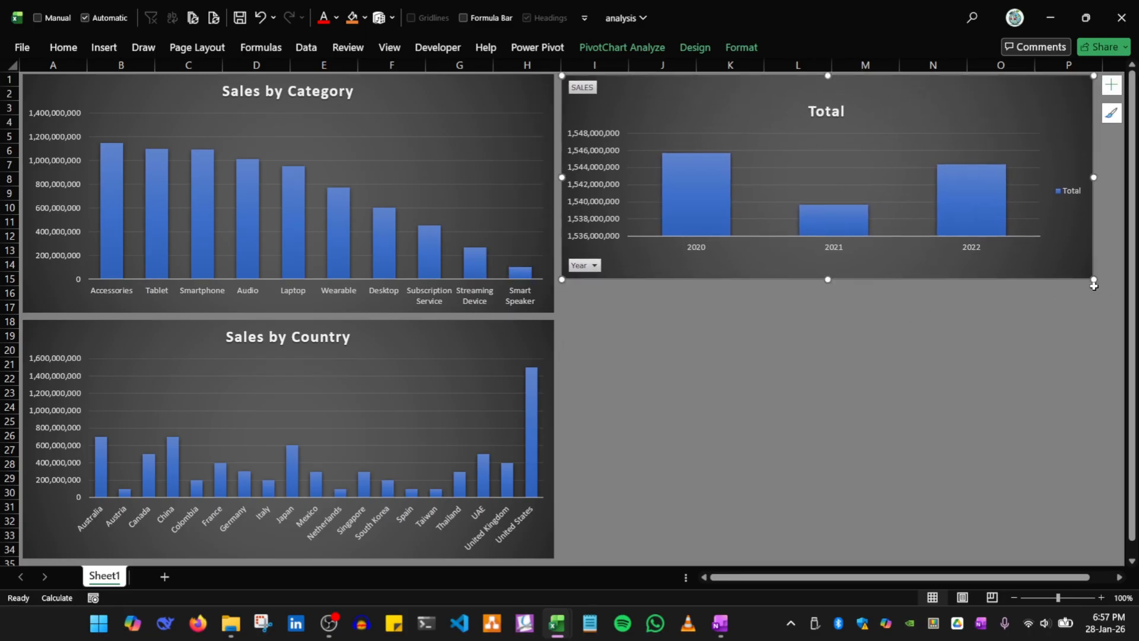
pyautogui.moveTo(1093, 279); pyautogui.dragTo(1105, 312)
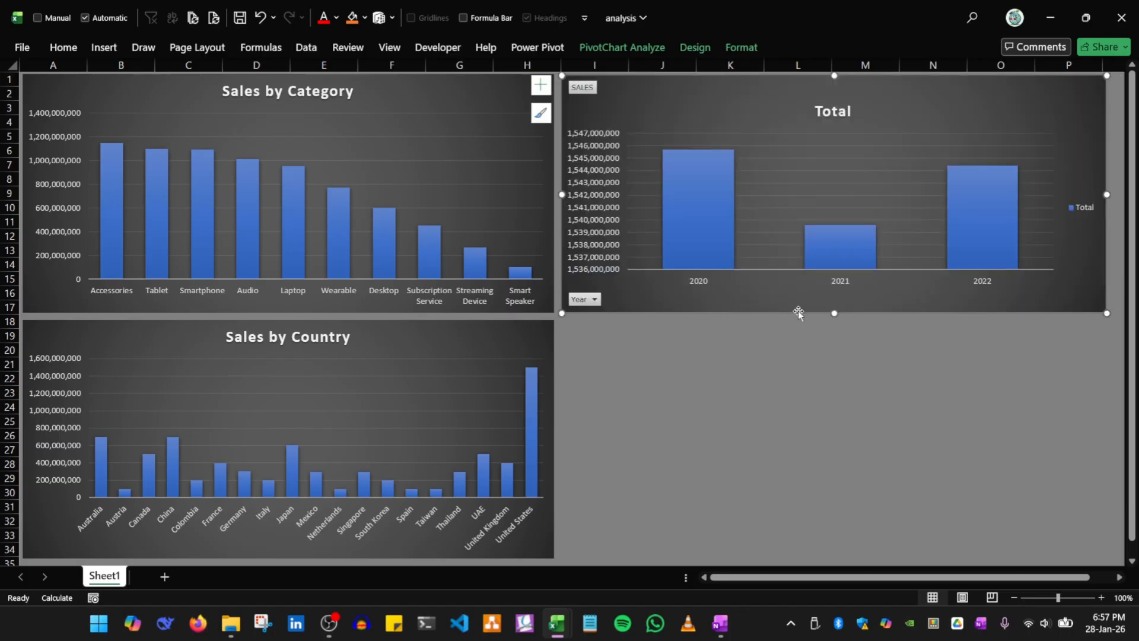
pyautogui.moveTo(833, 311); pyautogui.dragTo(833, 311)
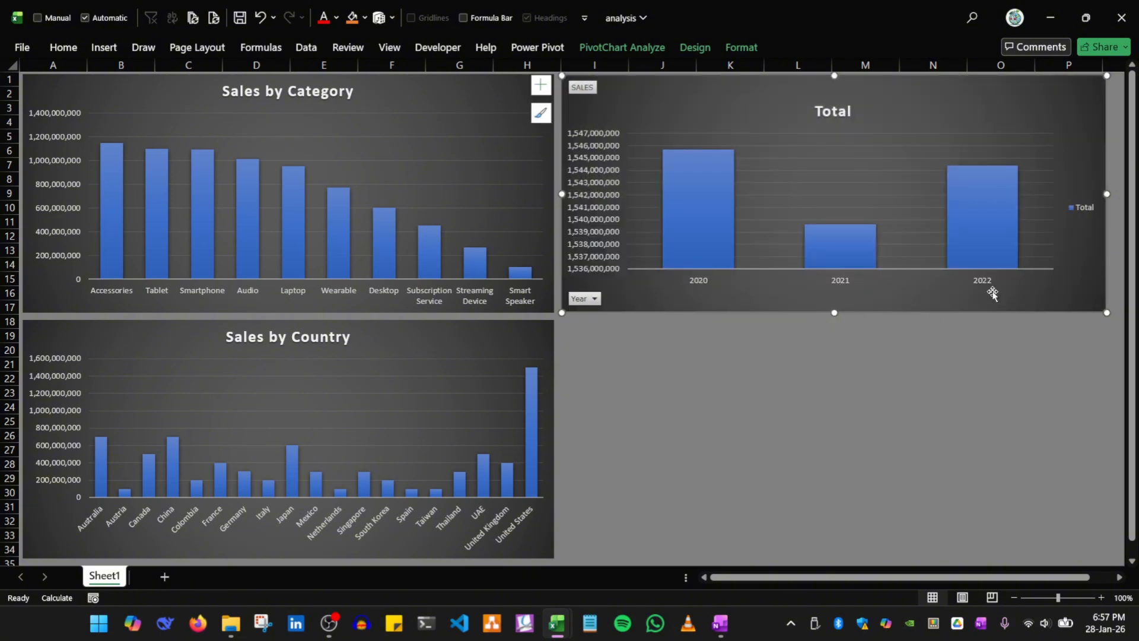
pyautogui.click(842, 349)
pyautogui.click(735, 393)
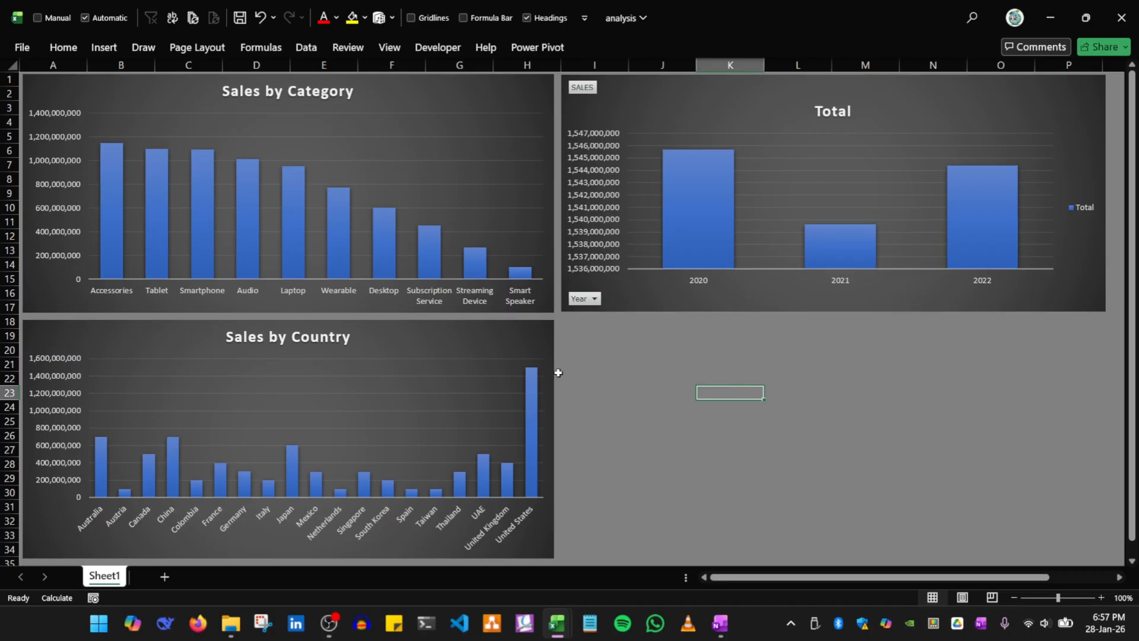
pyautogui.click(622, 393)
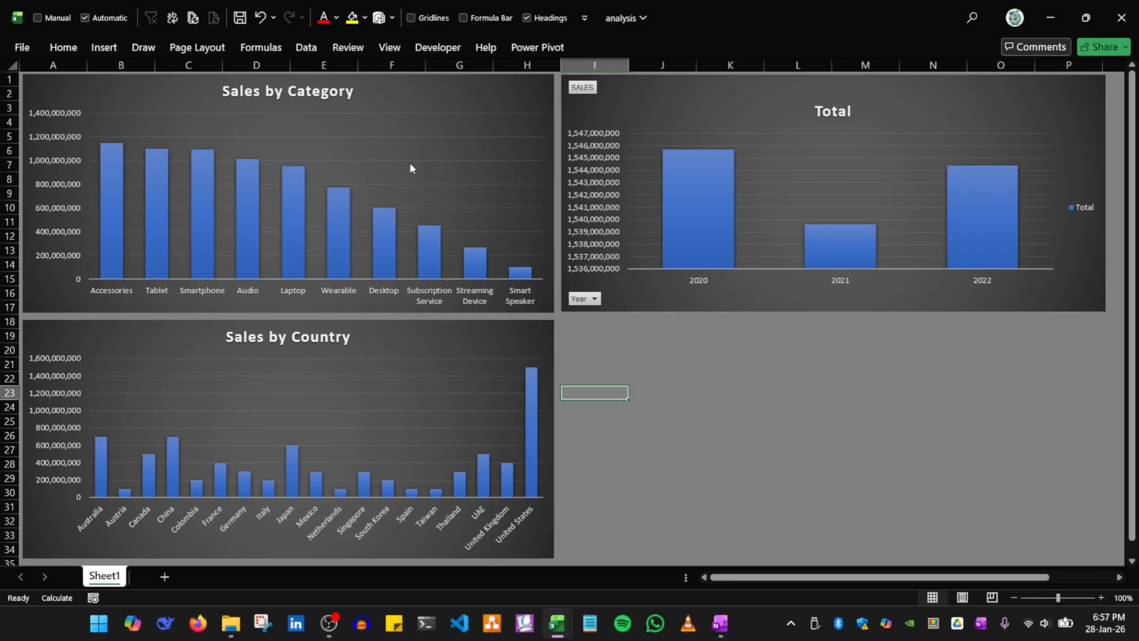
pyautogui.click(652, 360)
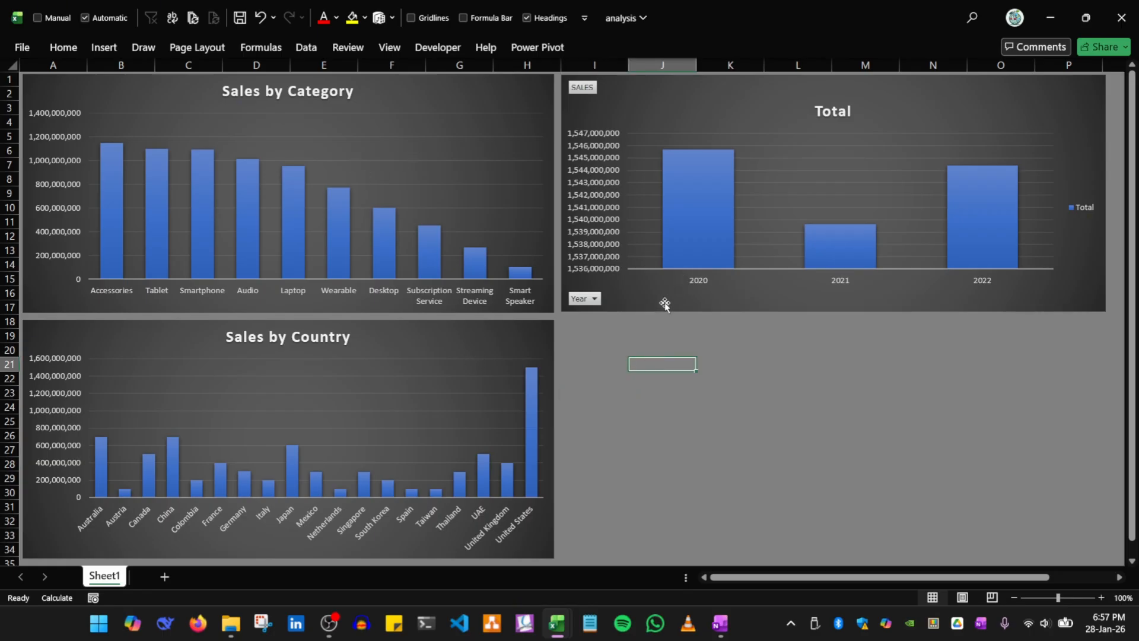
# Change the yearly sales chart from columns to a Pie chart
pyautogui.click(664, 304)
pyautogui.click(633, 52)
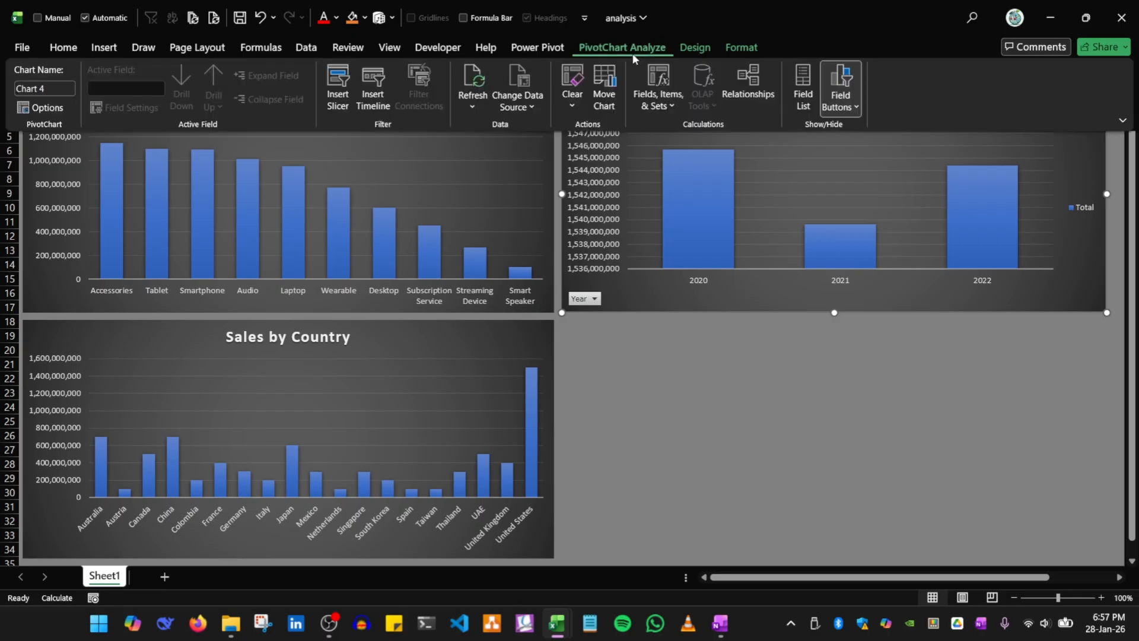
pyautogui.click(559, 49)
pyautogui.click(700, 50)
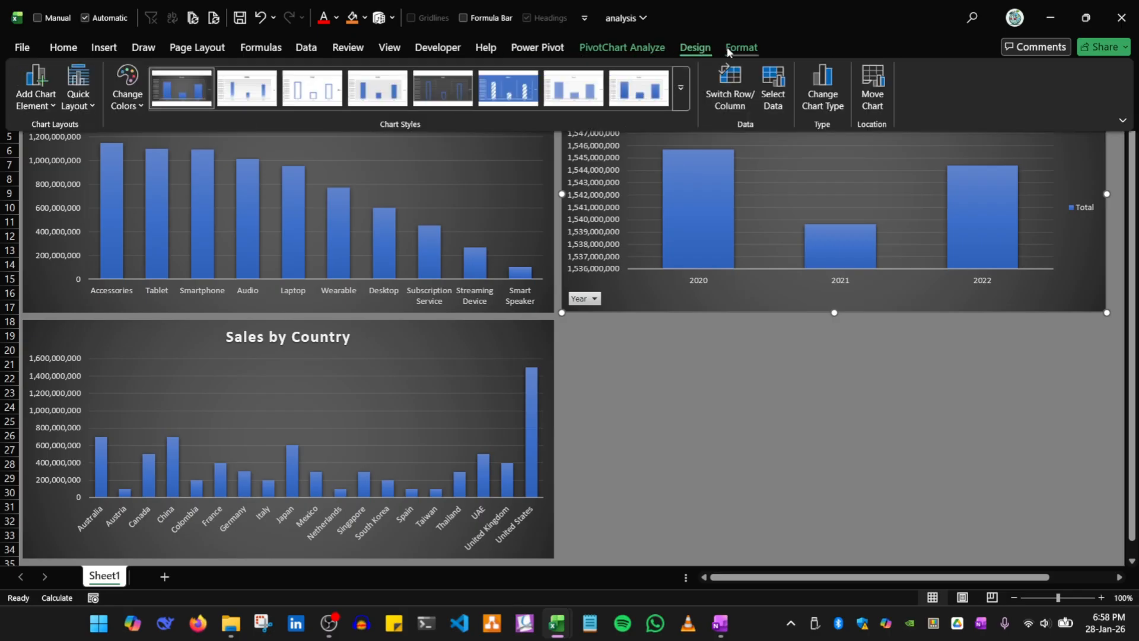
pyautogui.click(741, 47)
pyautogui.click(695, 48)
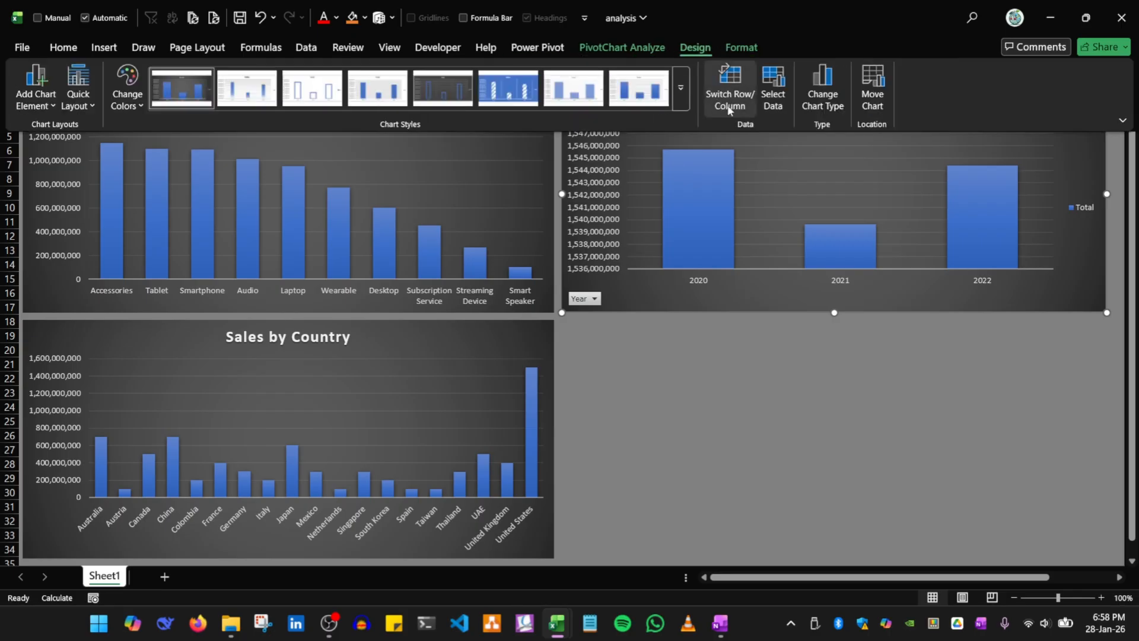
pyautogui.click(742, 47)
pyautogui.click(647, 47)
pyautogui.click(688, 51)
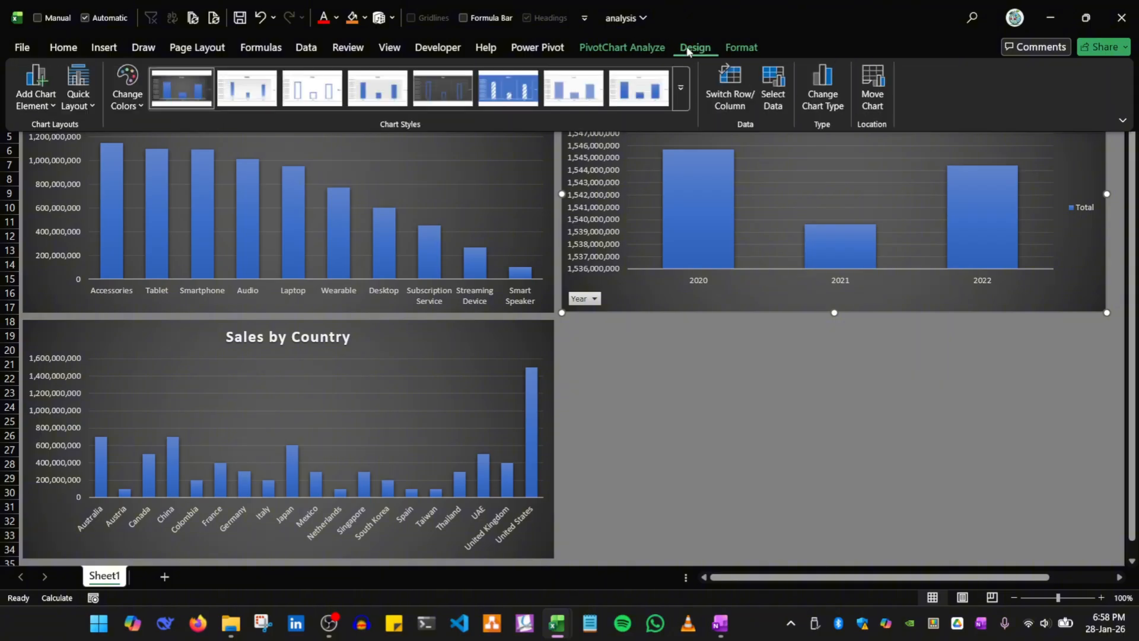
pyautogui.click(808, 101)
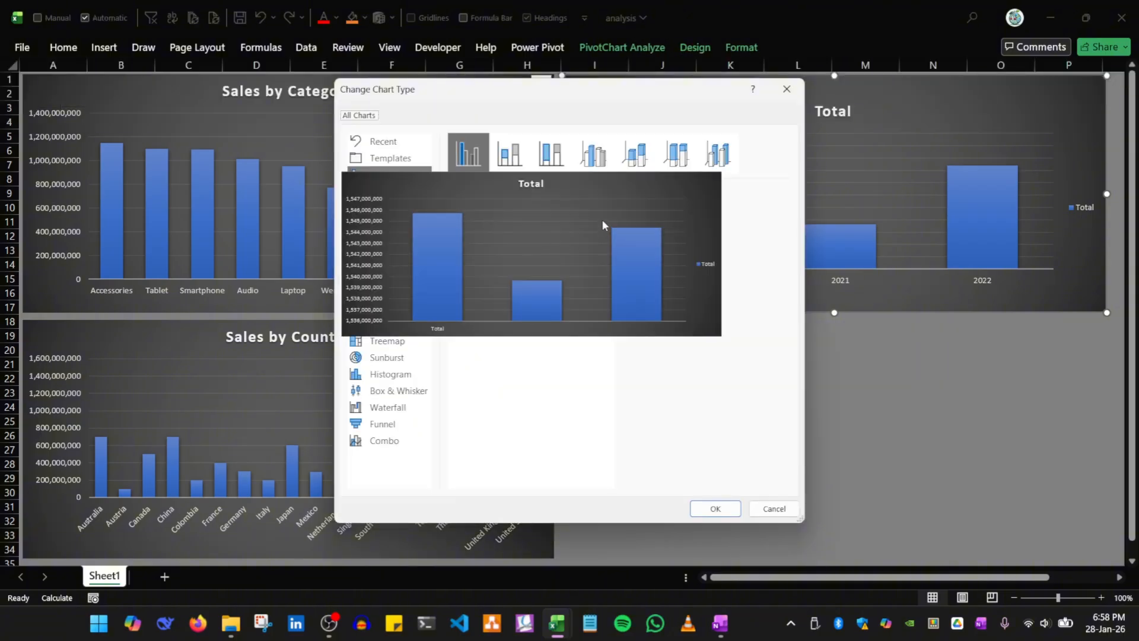
pyautogui.click(387, 212)
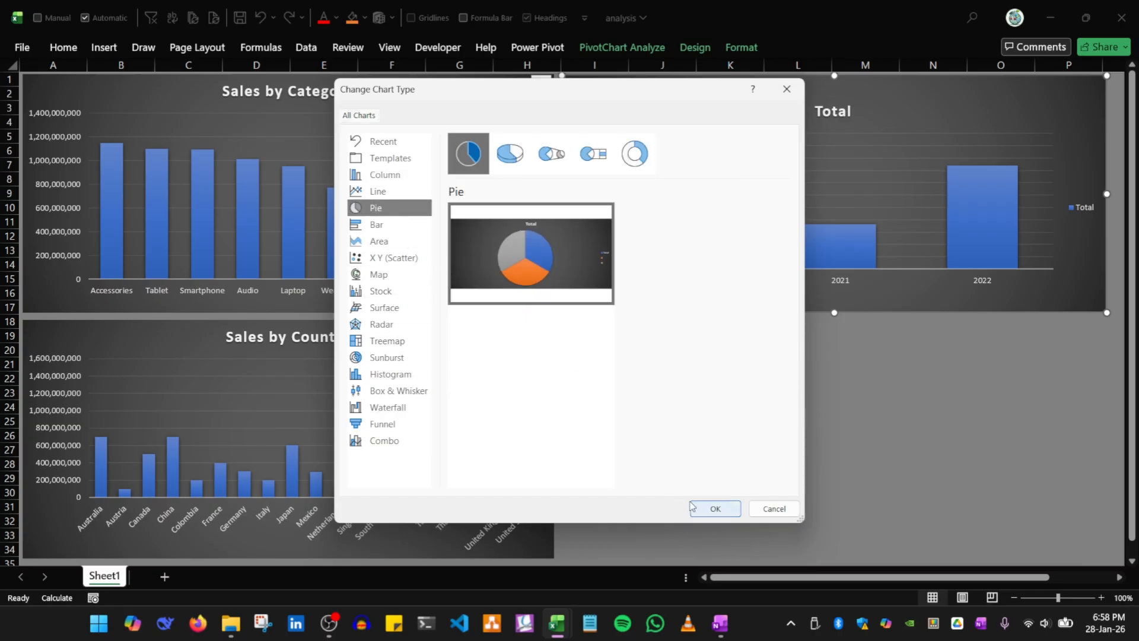
pyautogui.click(715, 509)
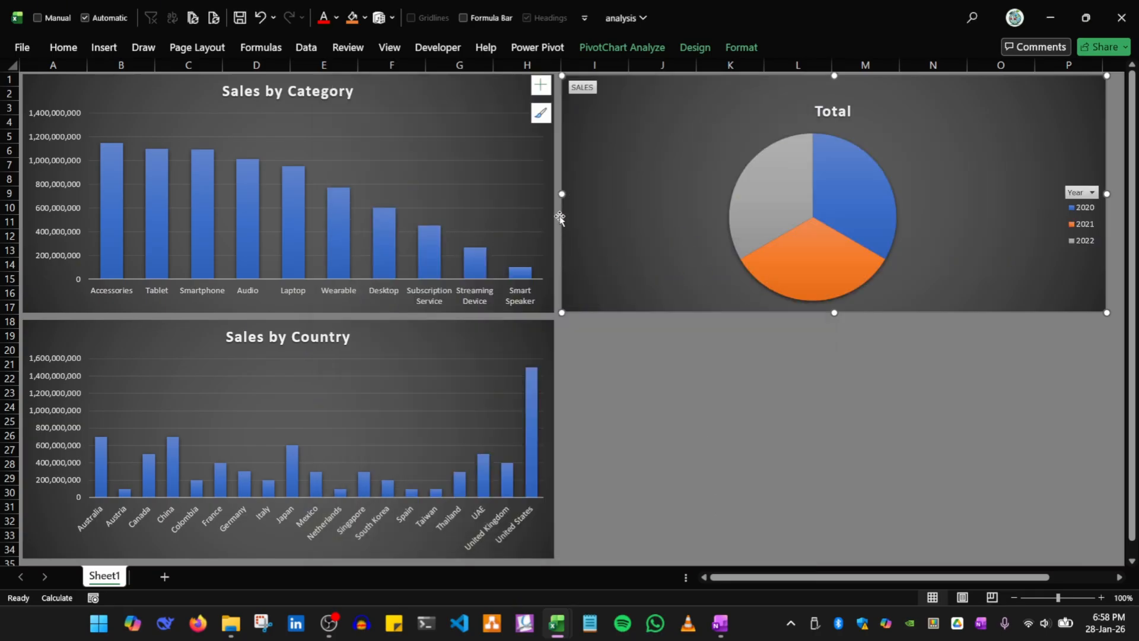
# Narrow the pie chart to a little over half its width and place it directly beside the Sales by Category chart
pyautogui.moveTo(562, 194); pyautogui.dragTo(798, 193)
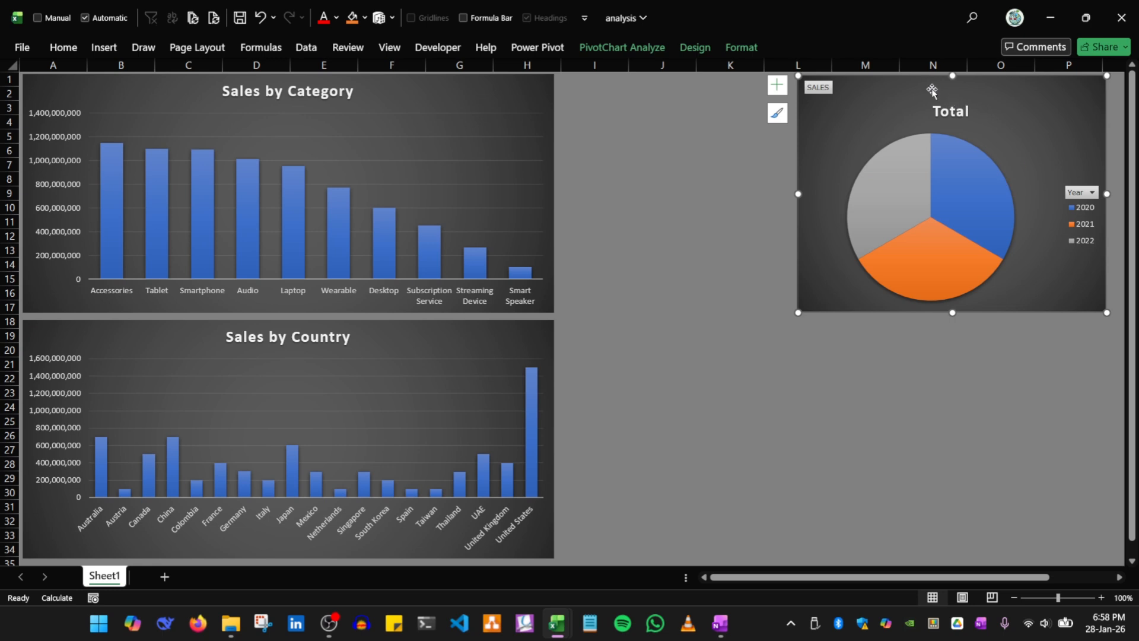
pyautogui.moveTo(932, 90); pyautogui.dragTo(693, 87)
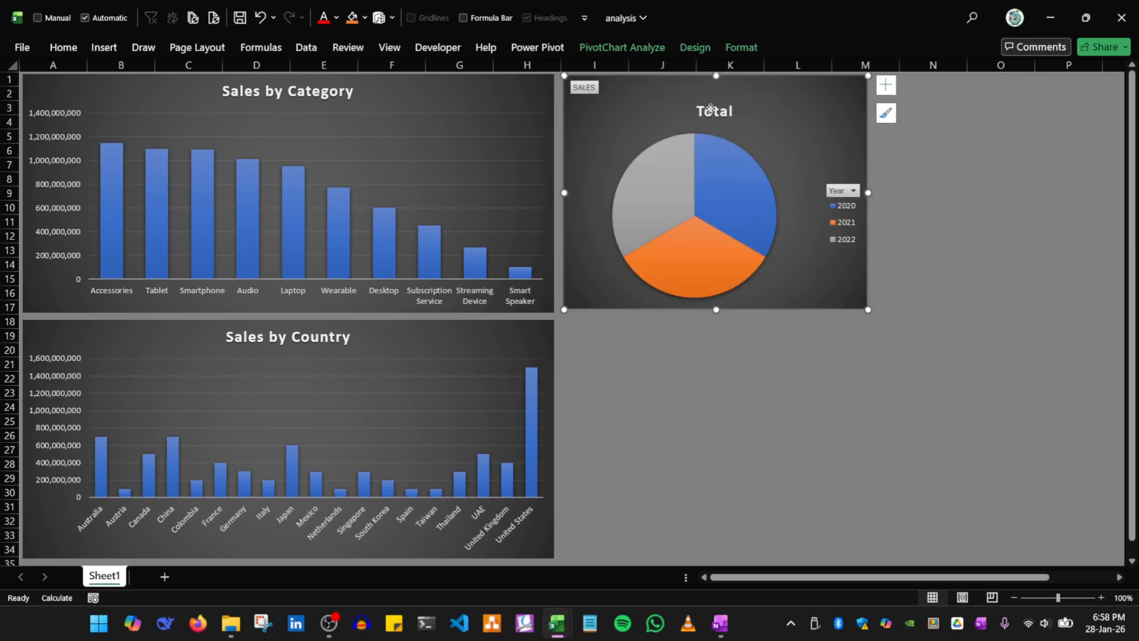
# Retitle the pie chart "Sales by Year" and hide all field buttons on it
pyautogui.doubleClick(710, 110)
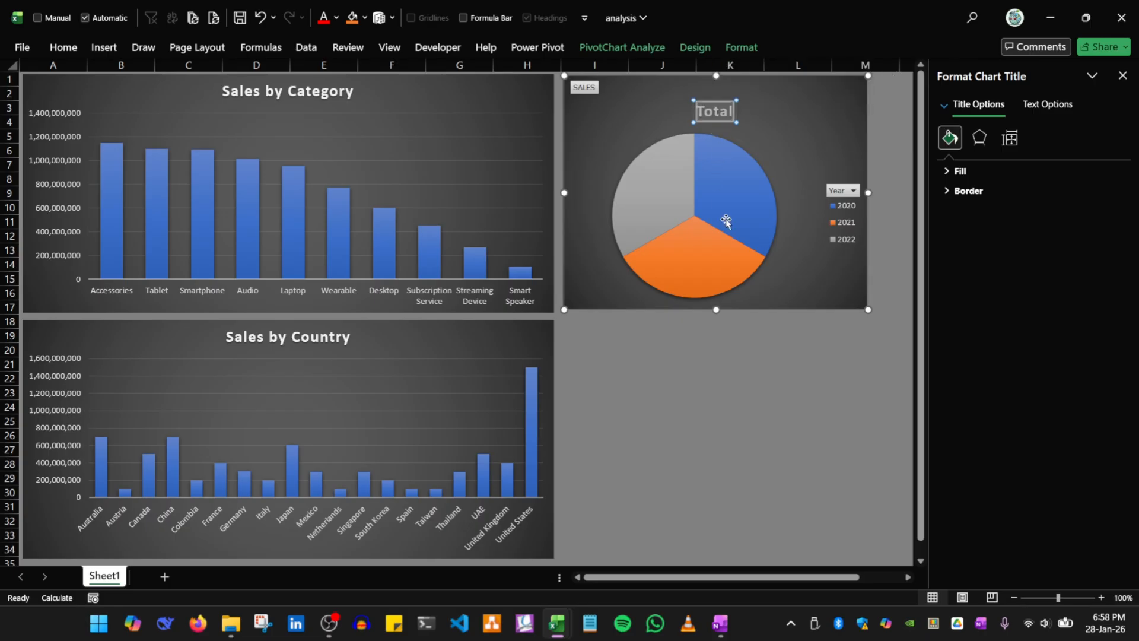
pyautogui.moveTo(726, 220)
pyautogui.write('Sa')
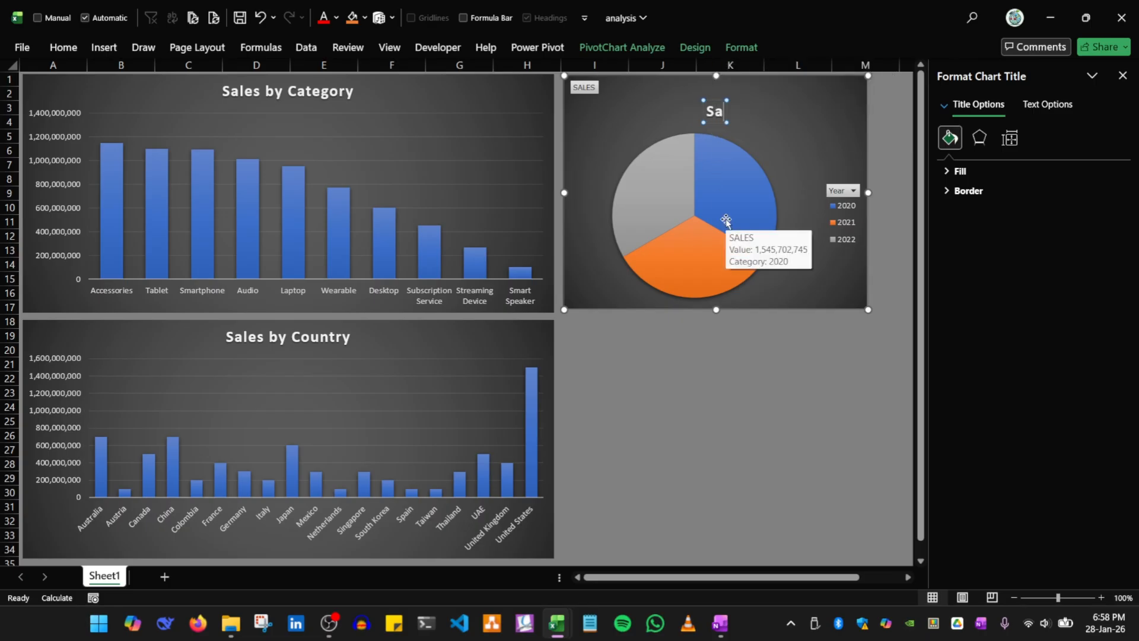
pyautogui.write('les by Year')
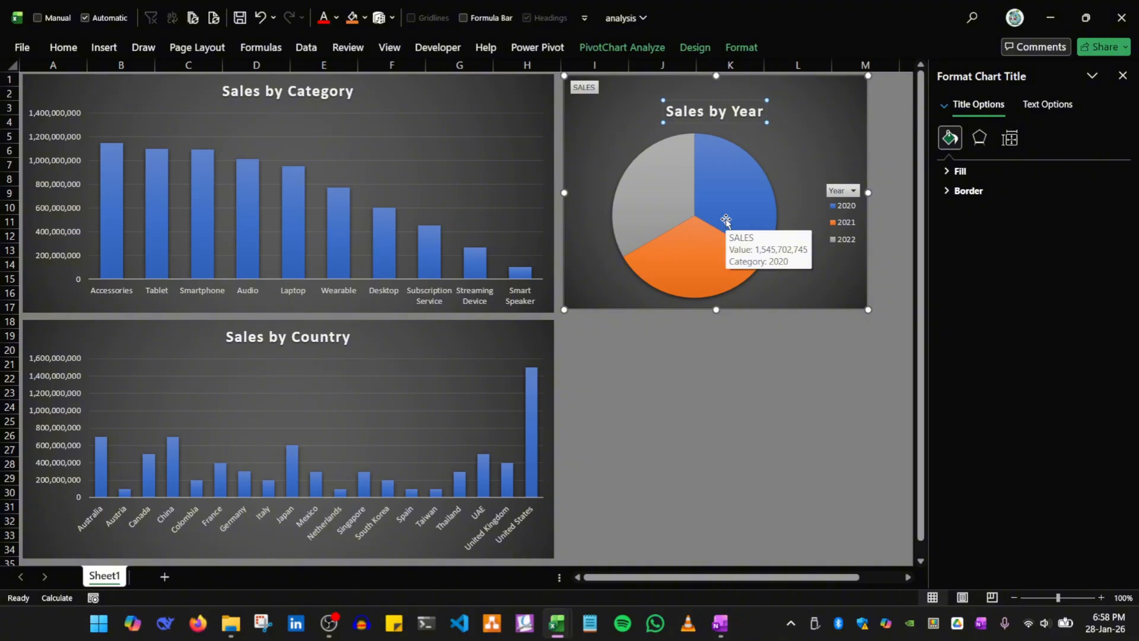
pyautogui.click(863, 160)
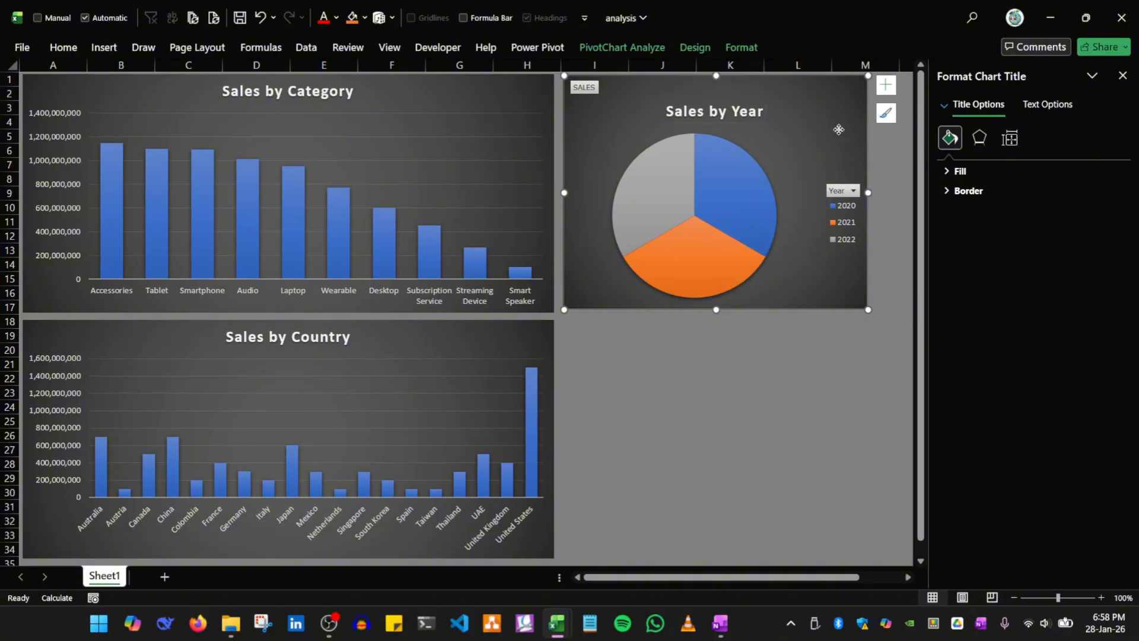
pyautogui.click(1123, 76)
pyautogui.rightClick(590, 88)
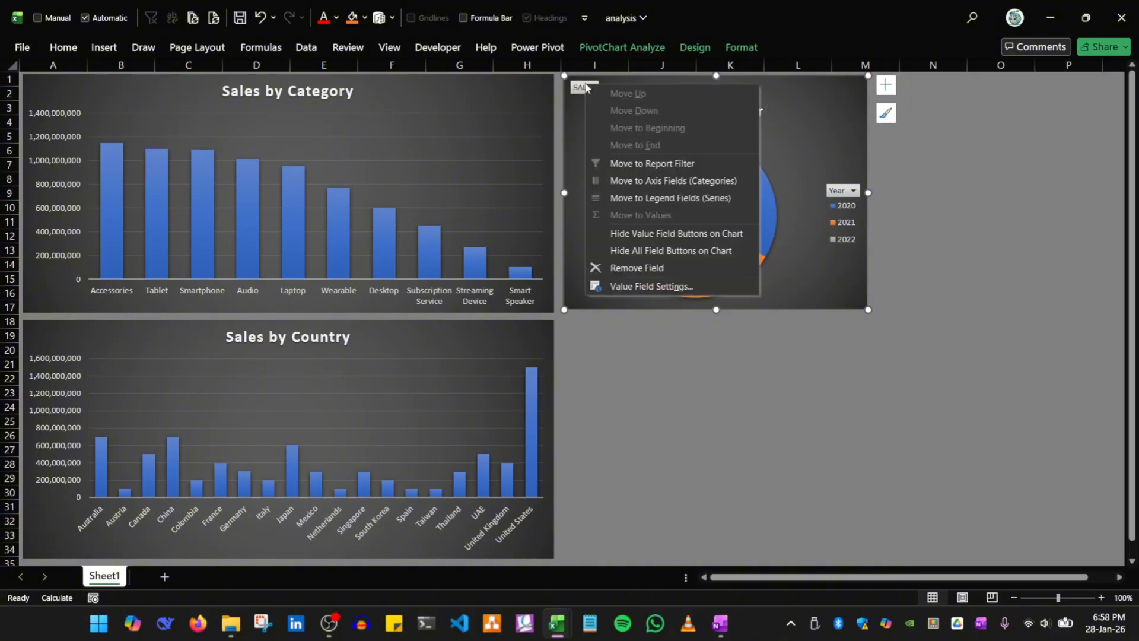
pyautogui.click(634, 251)
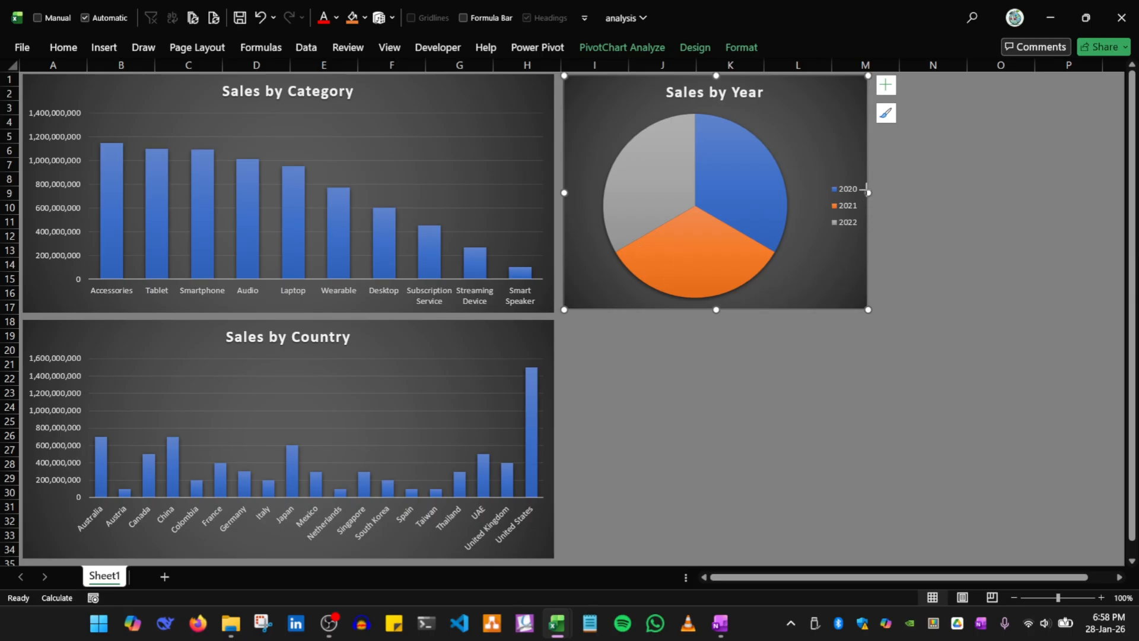
# Make the Sales by Year chart slightly narrower and taller so its lower edge lines up with the Sales by Category chart
pyautogui.moveTo(867, 188); pyautogui.dragTo(850, 190)
pyautogui.click(741, 389)
pyautogui.click(677, 403)
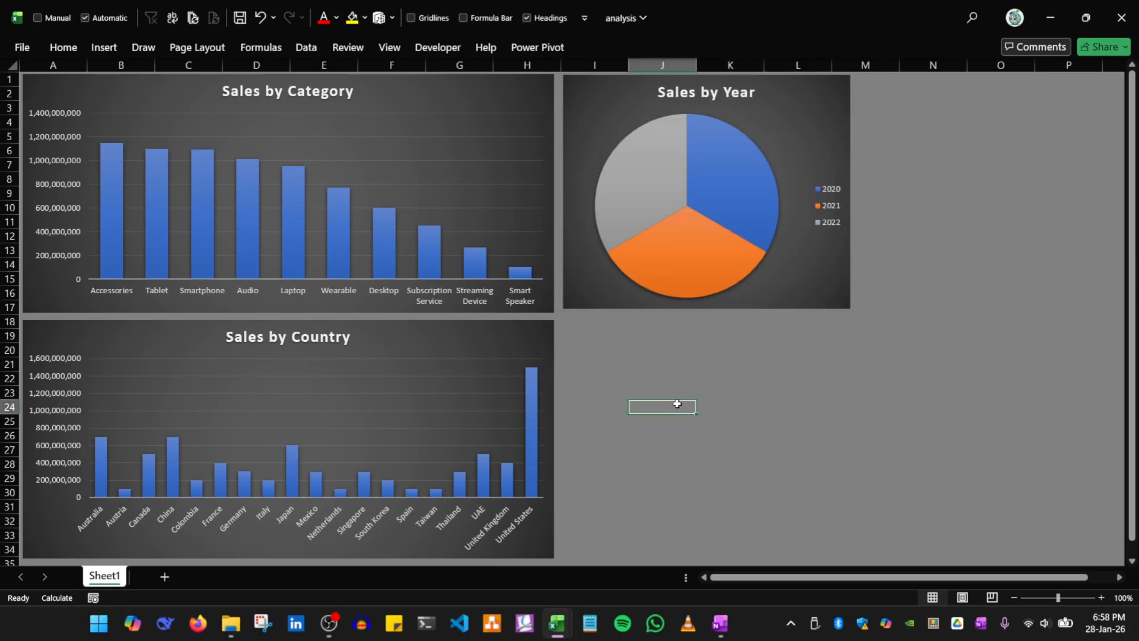
pyautogui.click(788, 297)
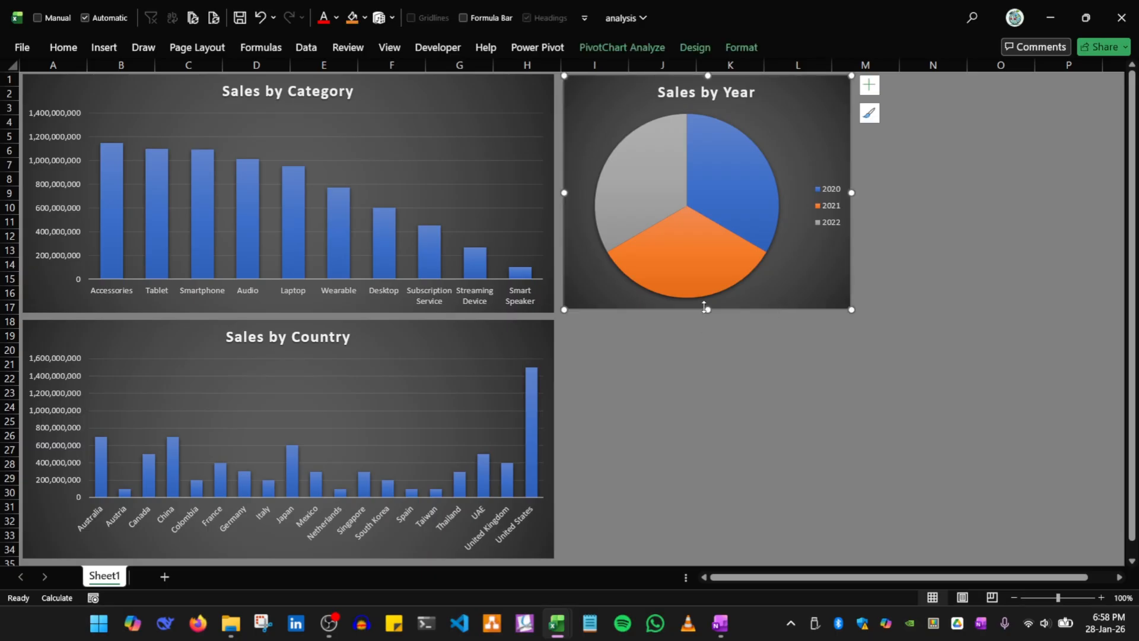
pyautogui.moveTo(708, 307); pyautogui.dragTo(708, 312)
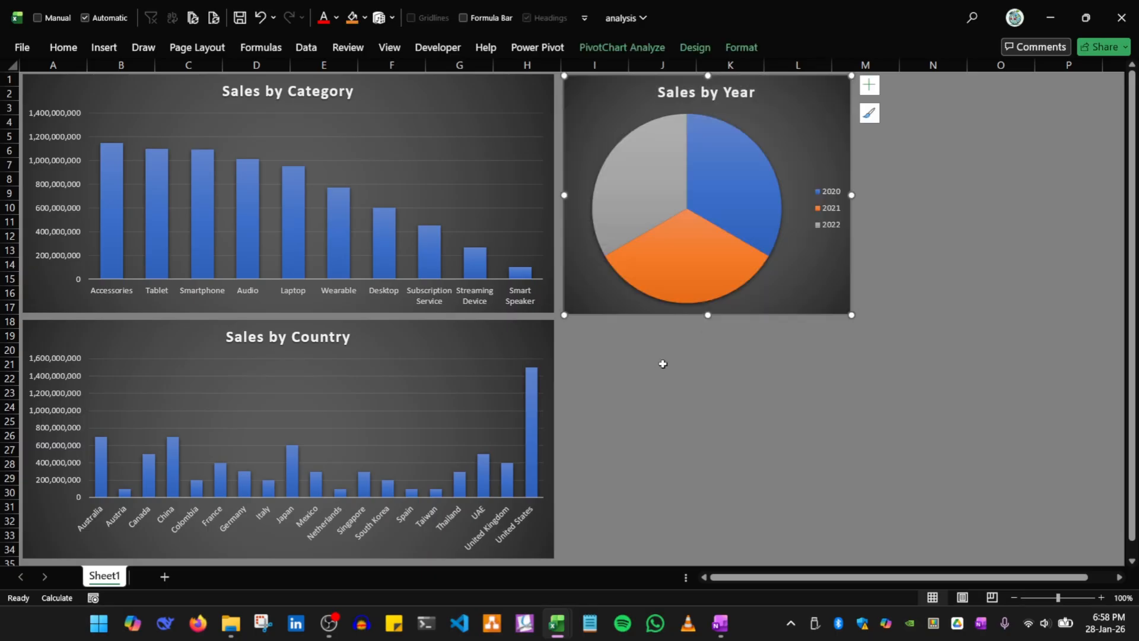
pyautogui.click(661, 363)
# Insert a new PivotChart from the Power Pivot data model on the existing worksheet at Sheet1 cell J21
pyautogui.moveTo(556, 622)
pyautogui.click(631, 522)
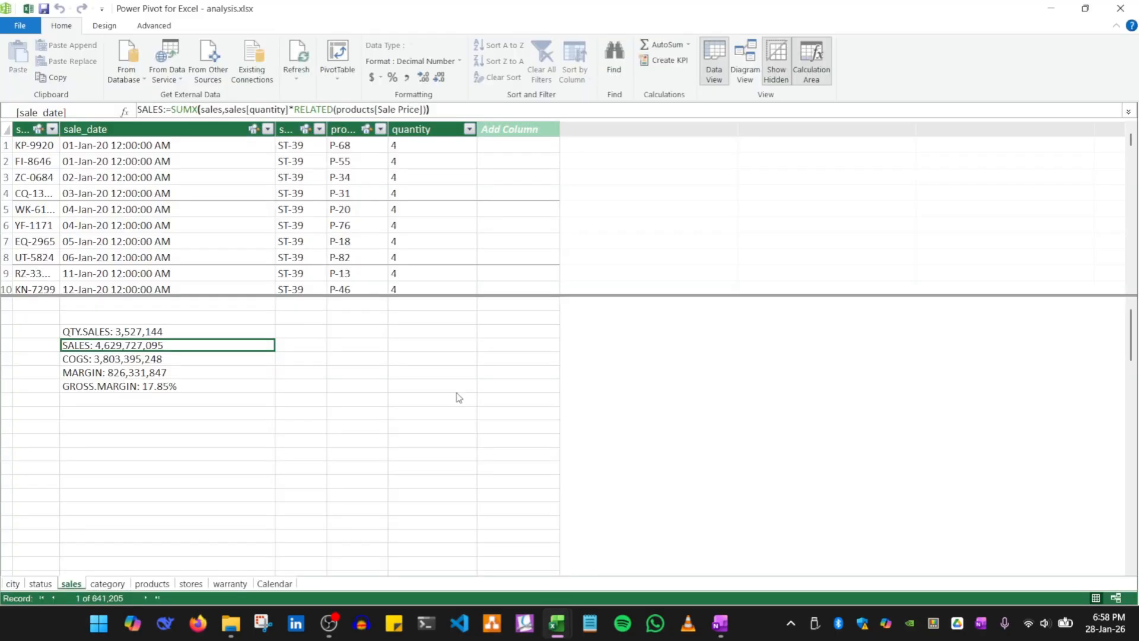
pyautogui.click(338, 80)
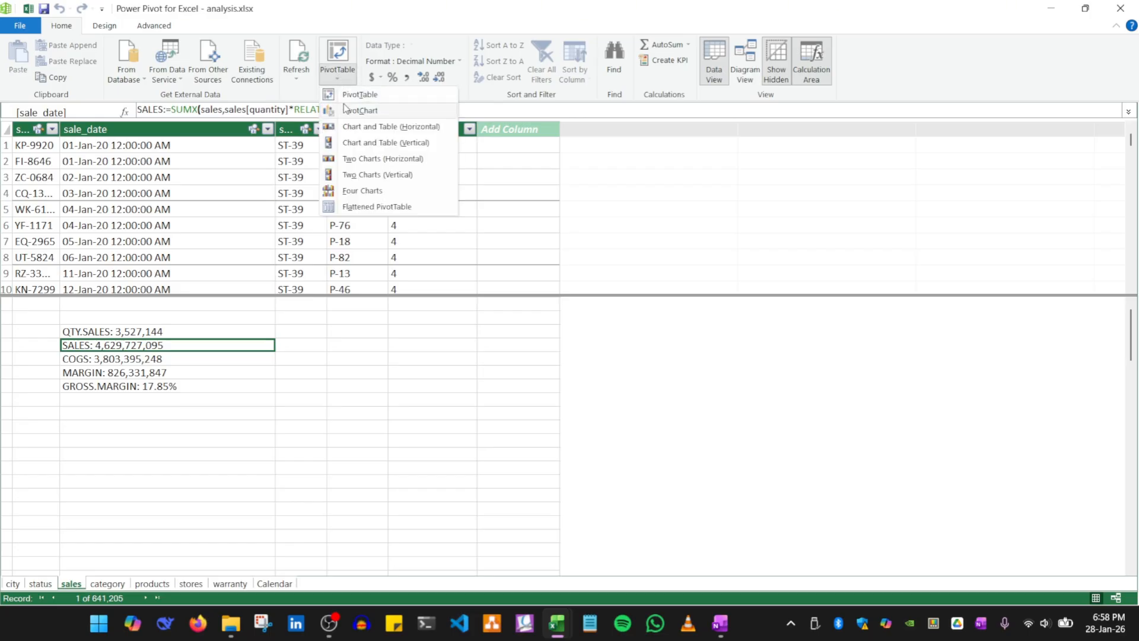
pyautogui.click(360, 112)
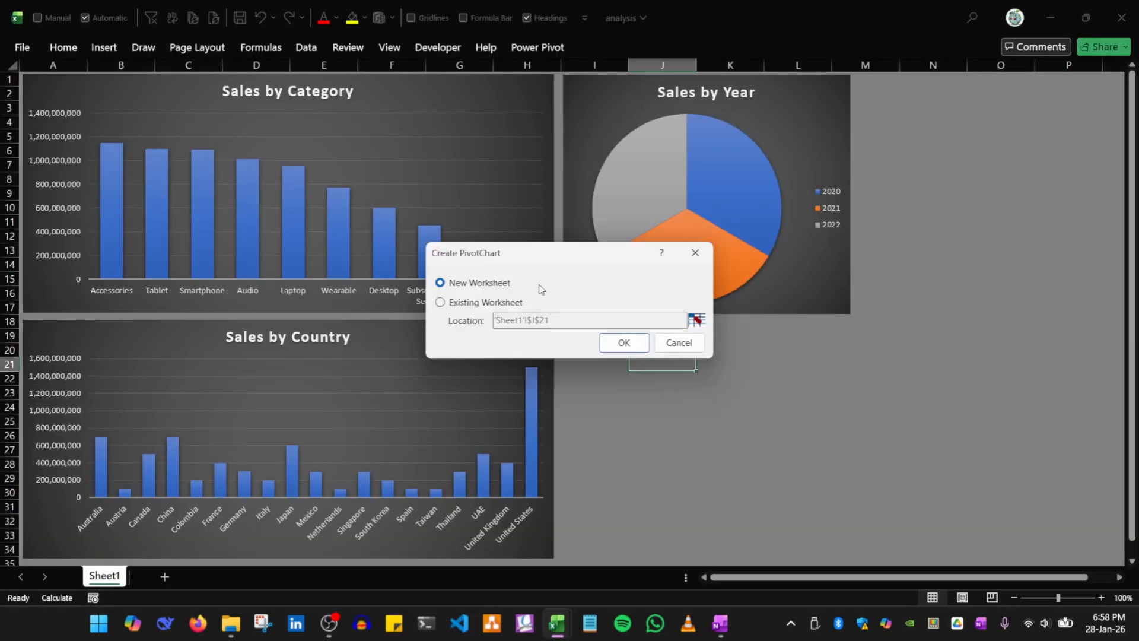
pyautogui.click(440, 303)
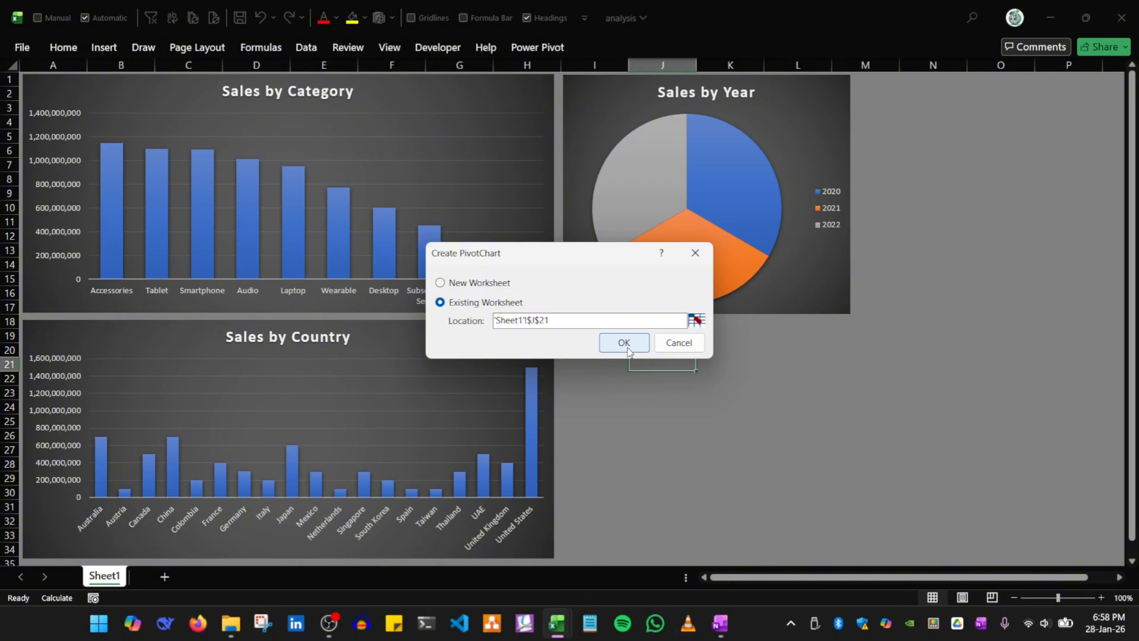
pyautogui.click(624, 343)
pyautogui.moveTo(694, 387); pyautogui.dragTo(492, 273)
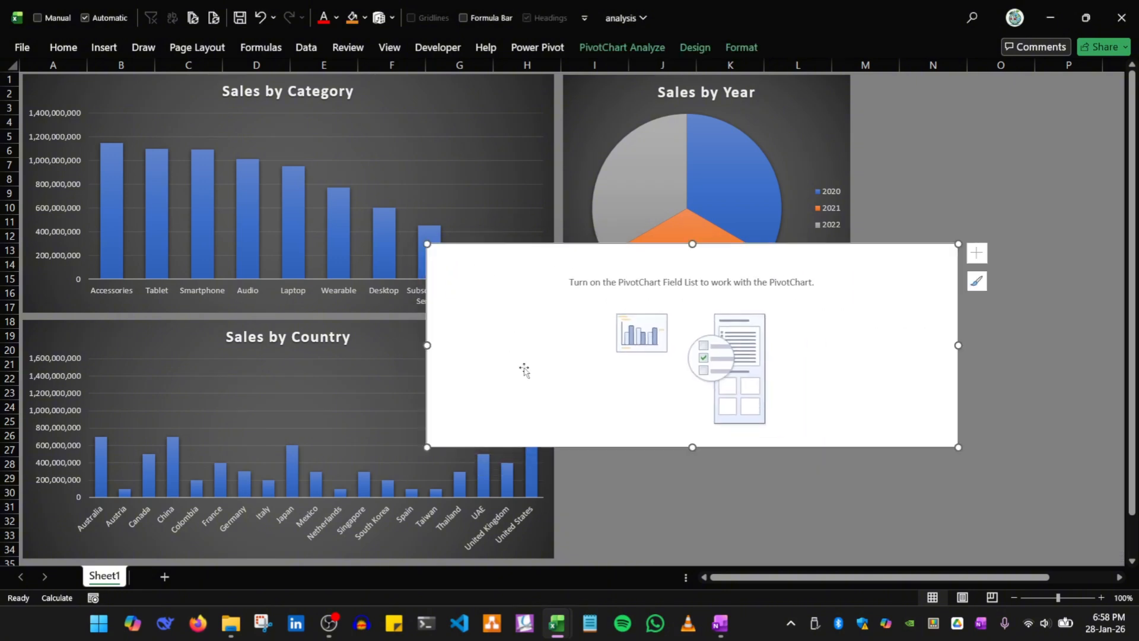
# Apply the dark gradient chart style used by the other charts to the empty PivotChart
pyautogui.click(591, 47)
pyautogui.click(538, 47)
pyautogui.click(694, 47)
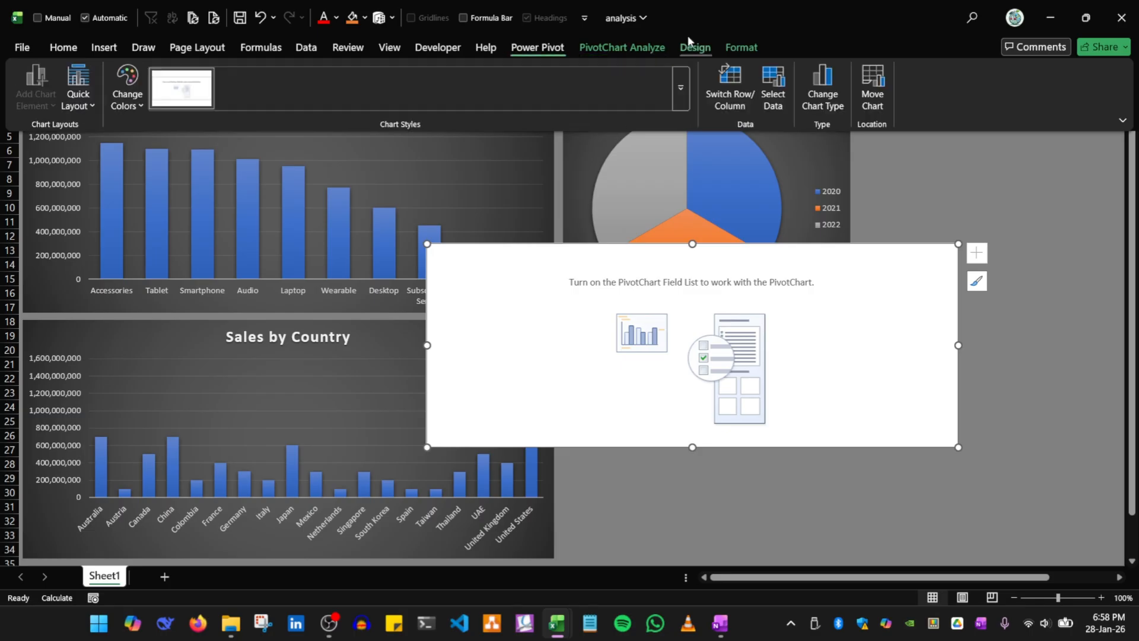
pyautogui.click(681, 89)
pyautogui.click(187, 131)
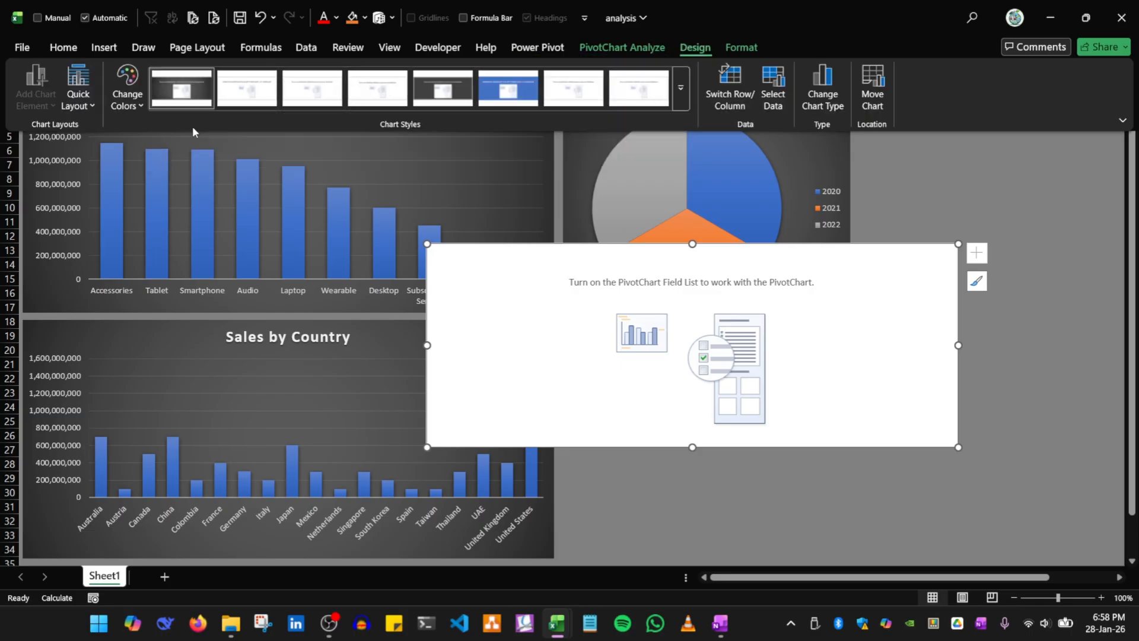
# Show the new PivotChart's field list and add the Calendar table's Period field as its axis categories
pyautogui.rightClick(839, 326)
pyautogui.click(870, 596)
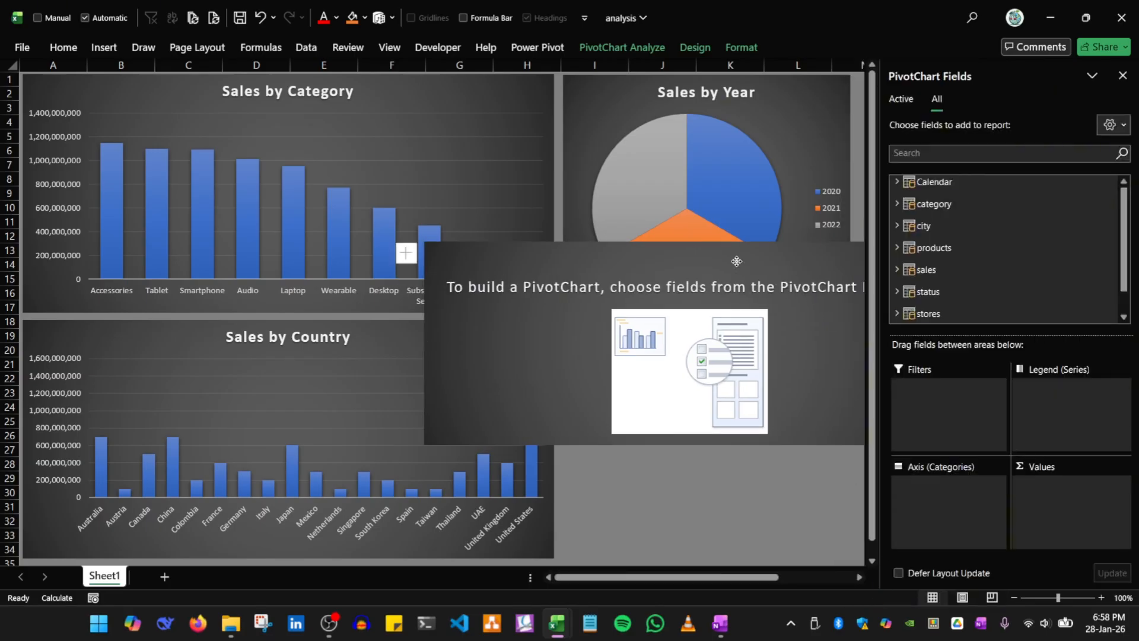
pyautogui.moveTo(736, 261); pyautogui.dragTo(489, 157)
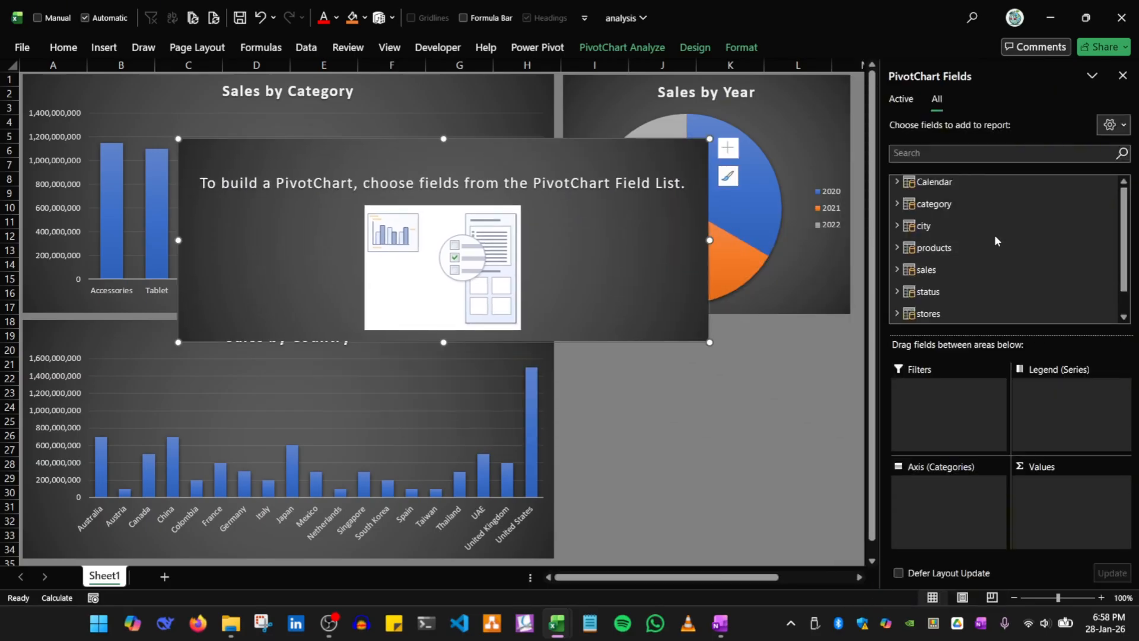
pyautogui.click(895, 180)
pyautogui.click(910, 212)
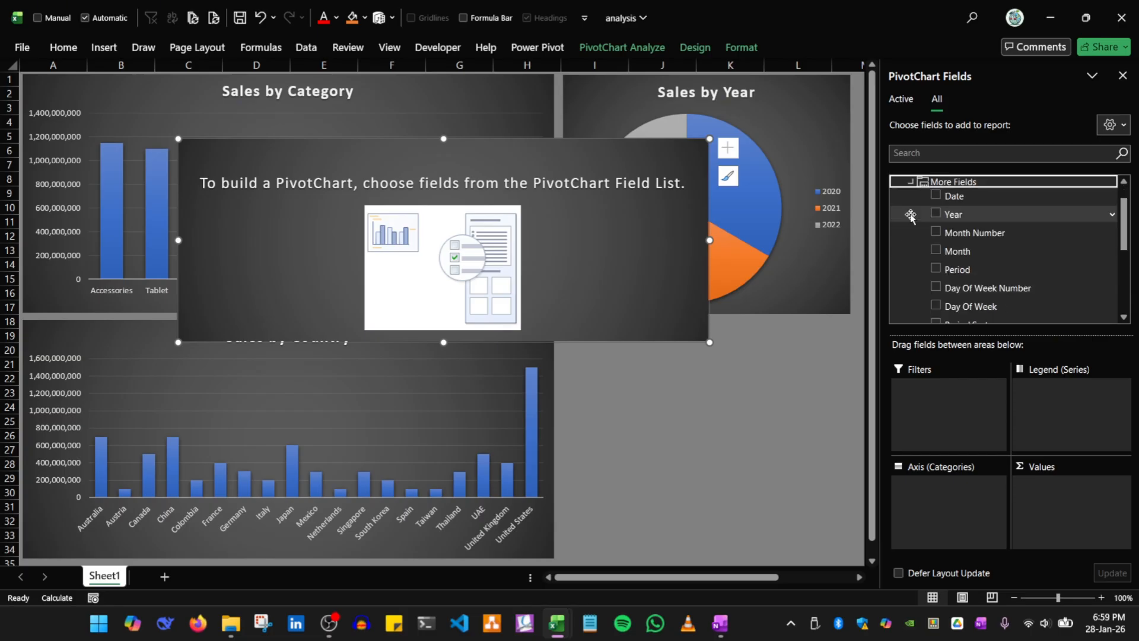
pyautogui.scroll(-2, 1030, 285)
pyautogui.scroll(2, 1031, 282)
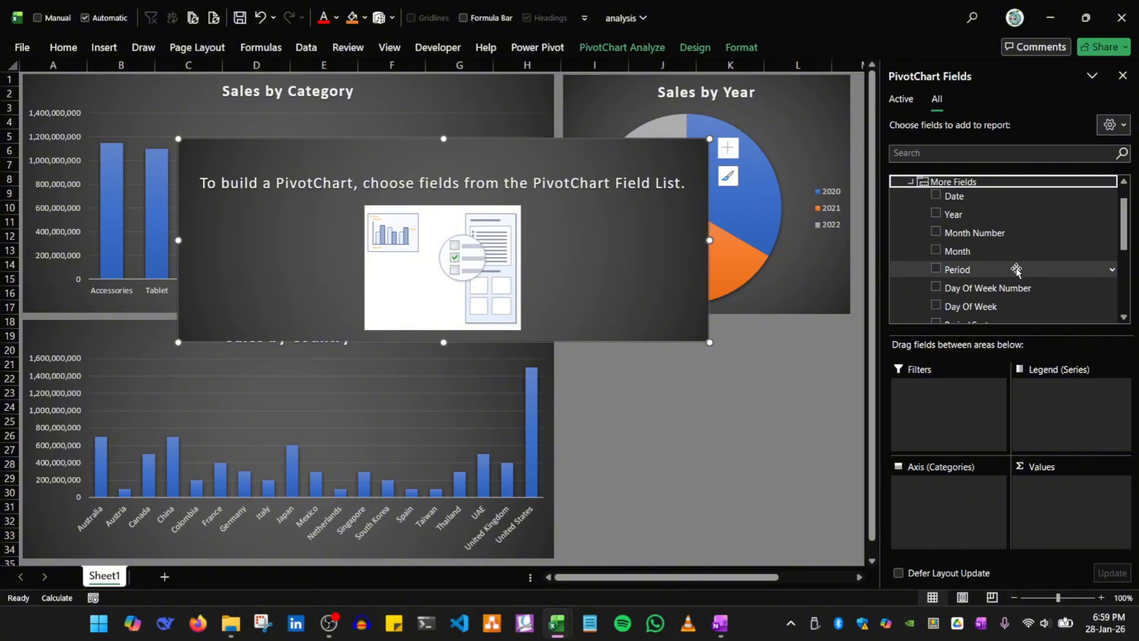
pyautogui.click(1015, 270)
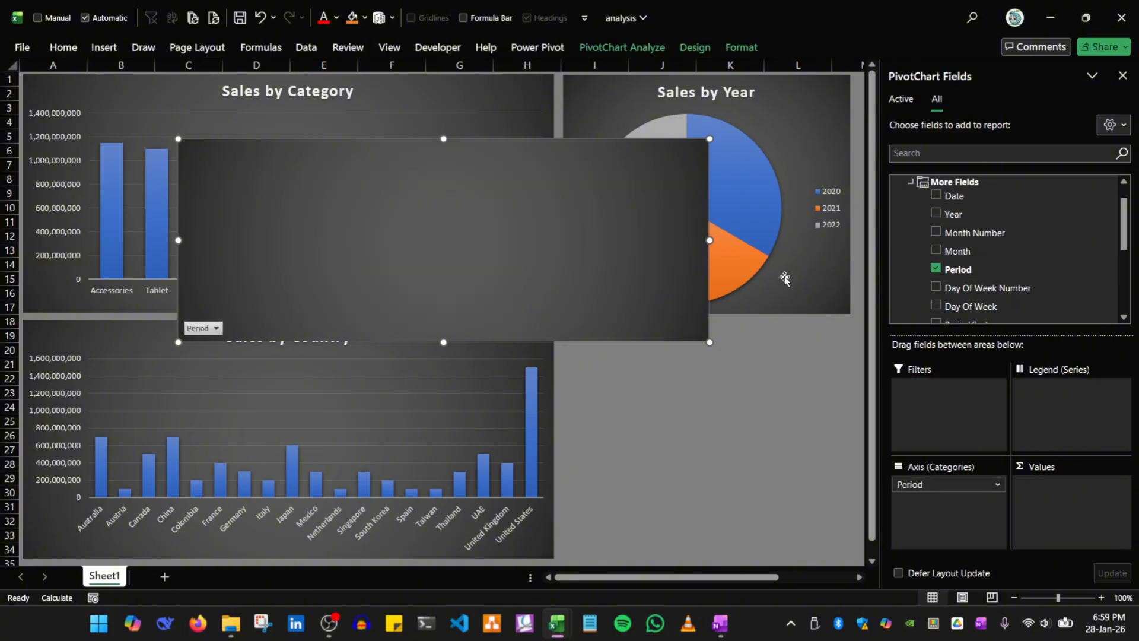
# Add the QTY.SALES measure from the sales table as the period chart's values
pyautogui.scroll(-6, 1002, 274)
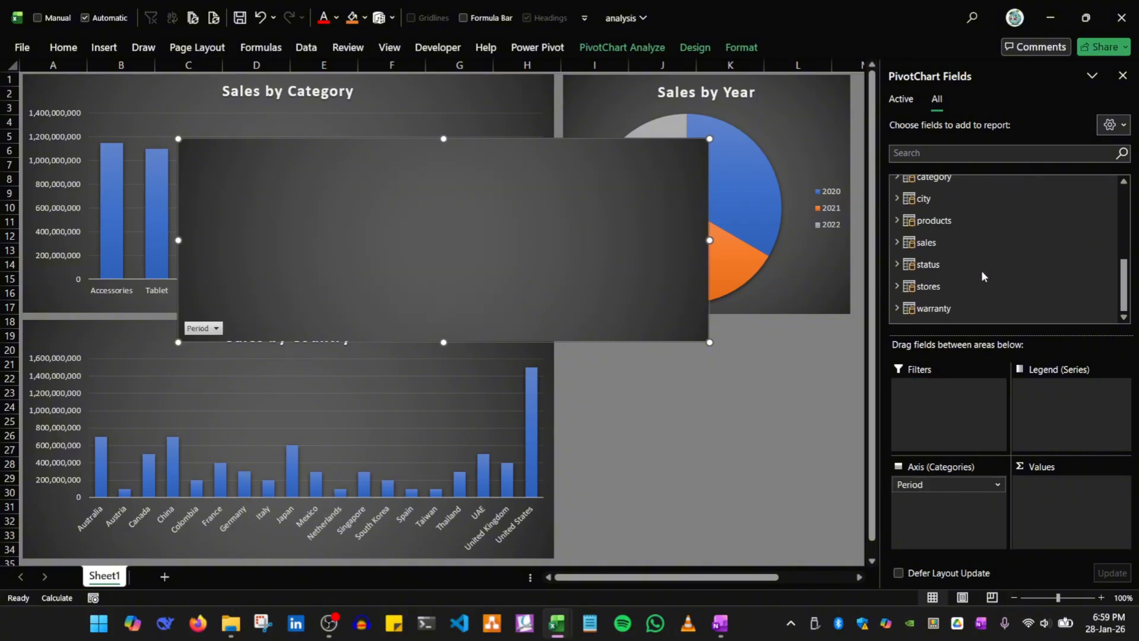
pyautogui.click(967, 242)
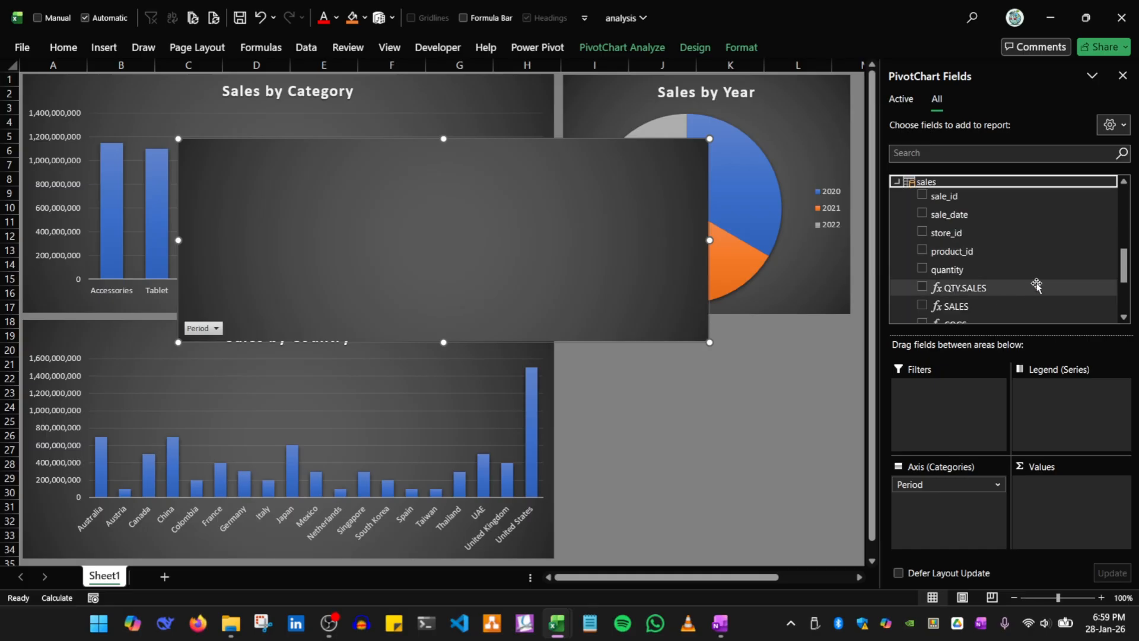
pyautogui.scroll(-2, 1037, 285)
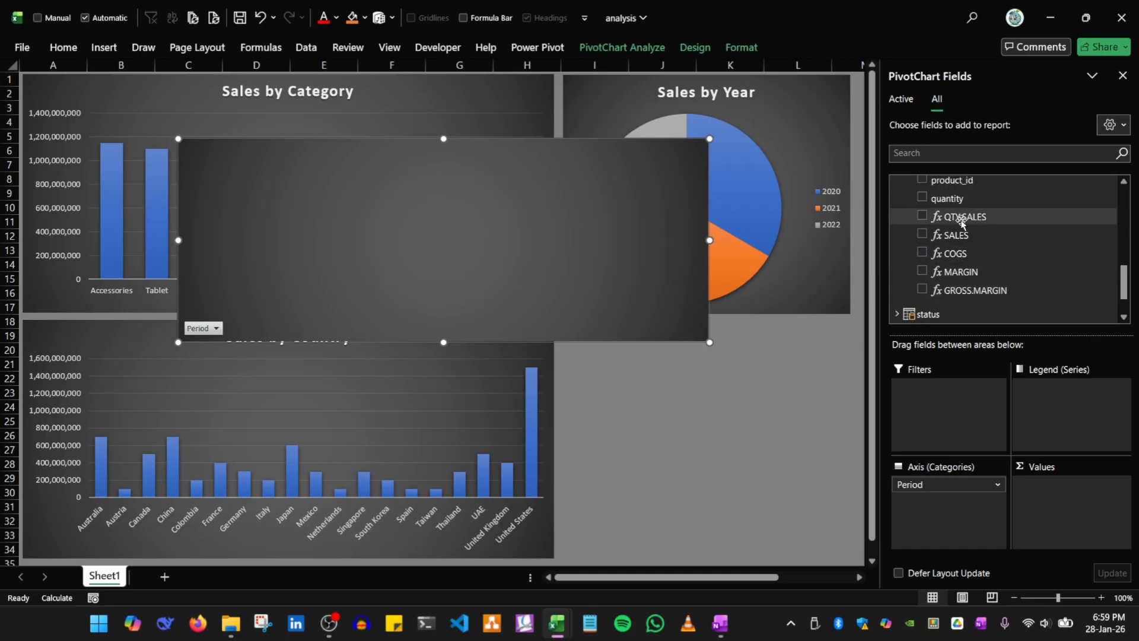
pyautogui.moveTo(973, 217); pyautogui.dragTo(1042, 490)
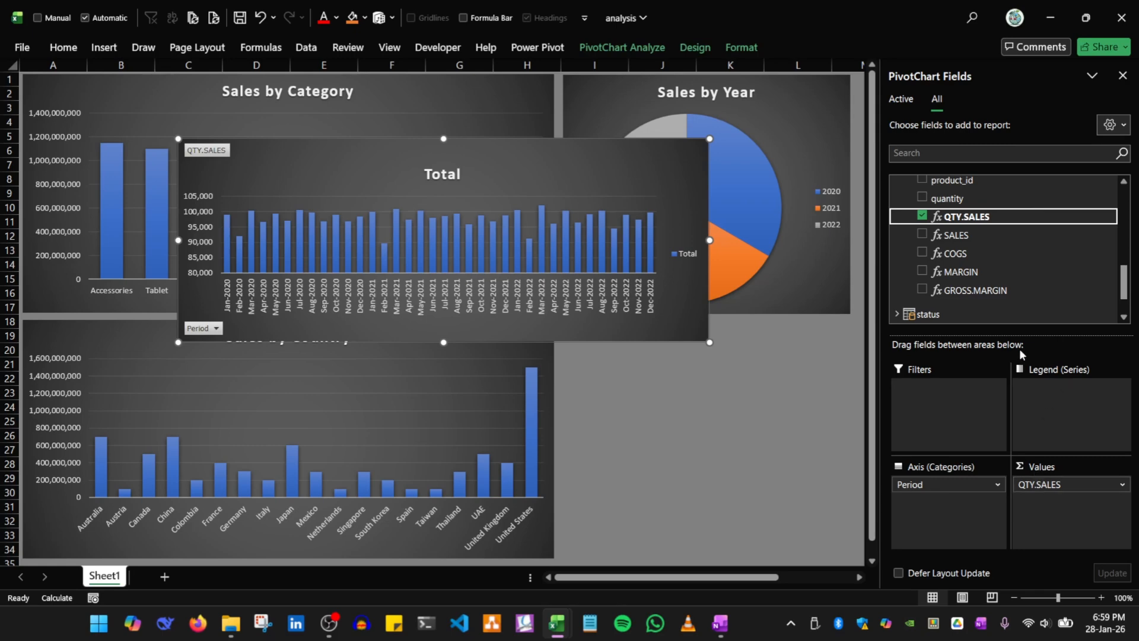
# Change the period chart from columns to a Line chart and shift it slightly lower on the sheet
pyautogui.click(655, 49)
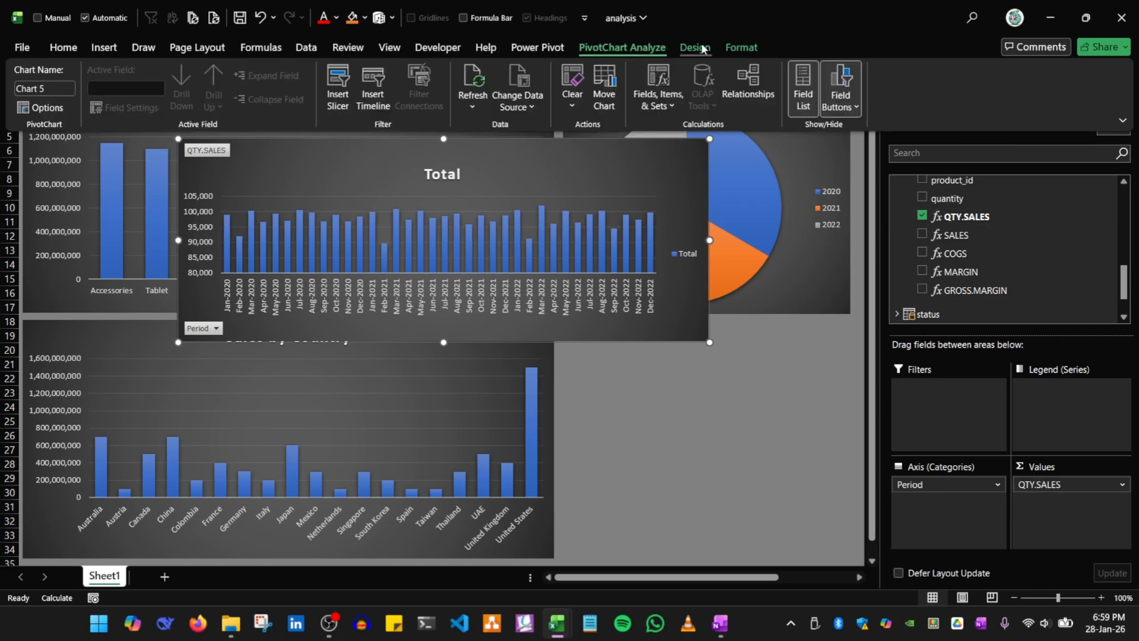
pyautogui.click(702, 49)
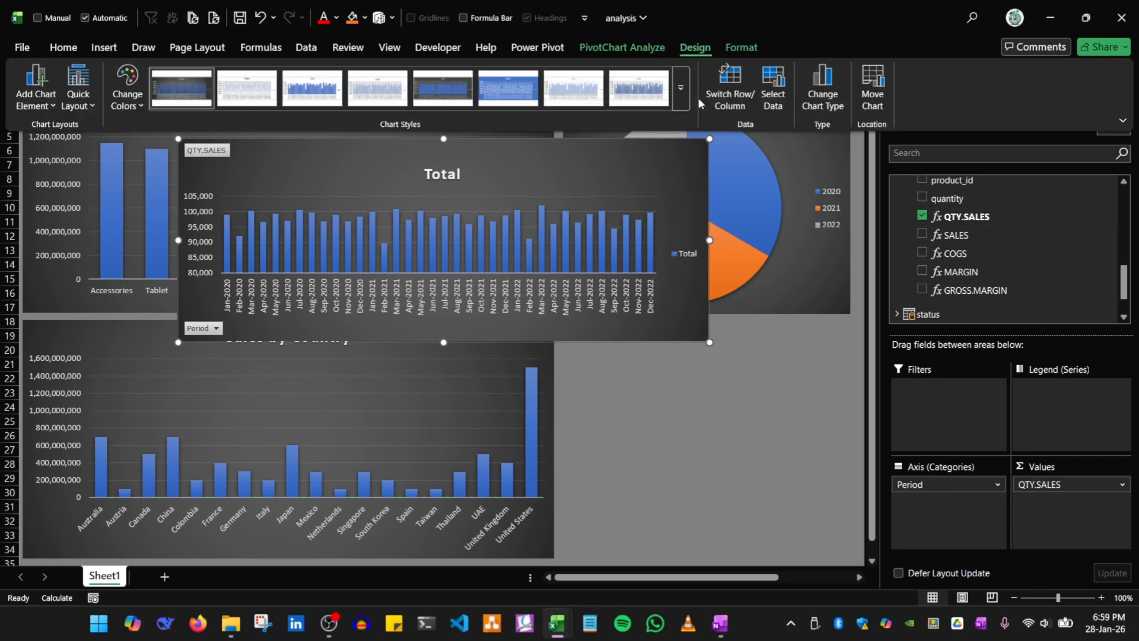
pyautogui.click(822, 89)
pyautogui.moveTo(455, 222)
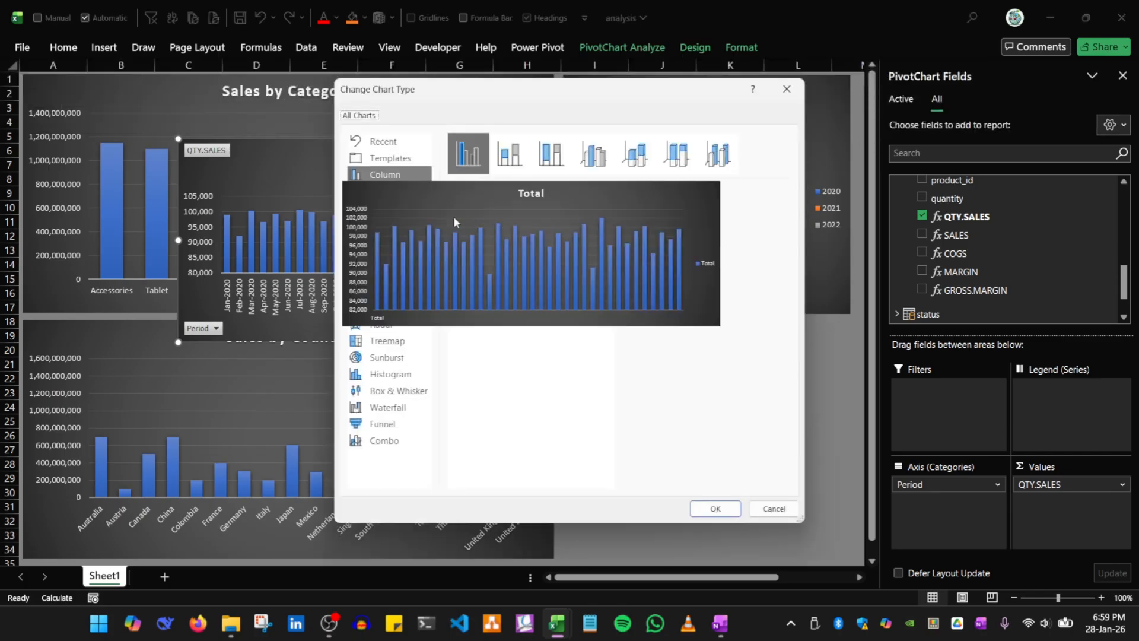
pyautogui.click(385, 191)
pyautogui.click(714, 508)
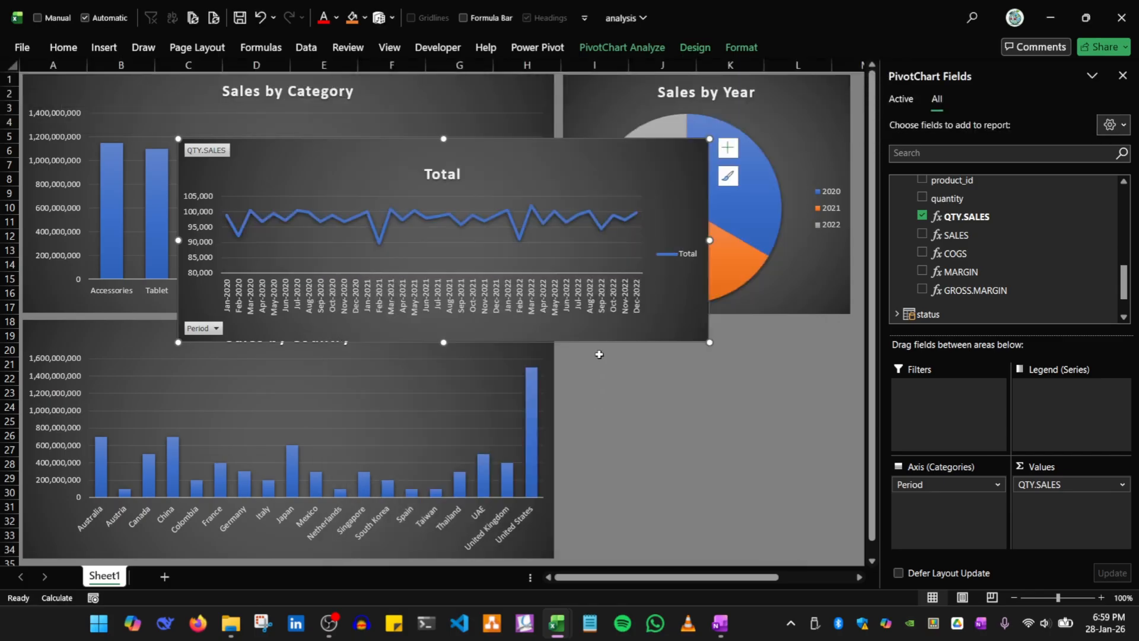
pyautogui.moveTo(628, 174); pyautogui.dragTo(542, 216)
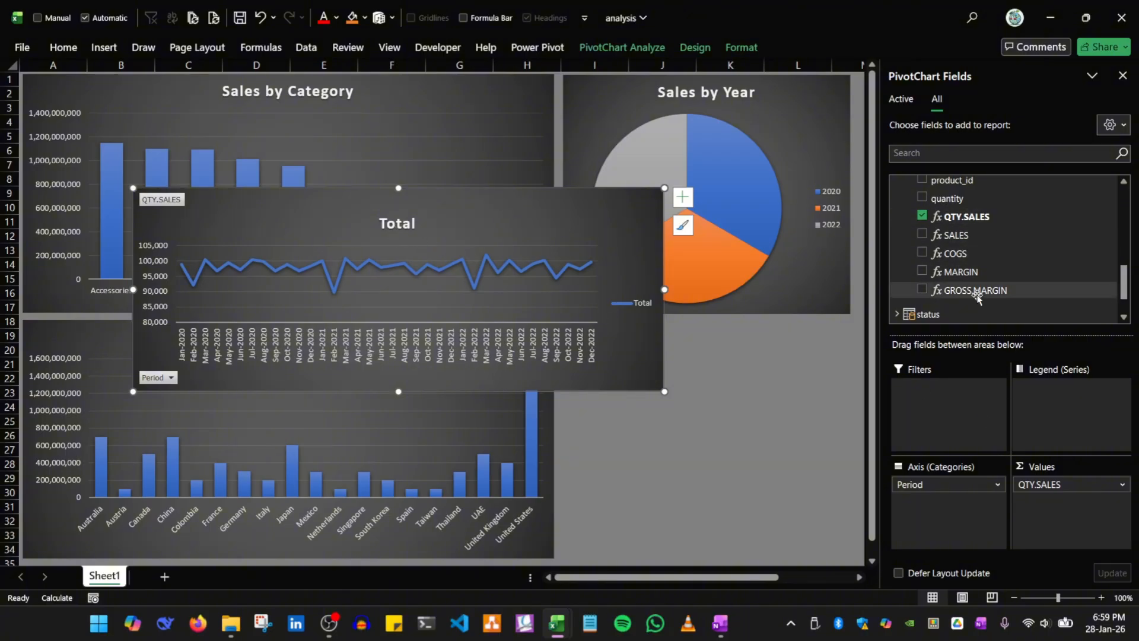
# Replace QTY.SALES in the line chart's values with the SALES, COGS and MARGIN measures
pyautogui.scroll(1, 1006, 293)
pyautogui.moveTo(970, 270); pyautogui.dragTo(1033, 292)
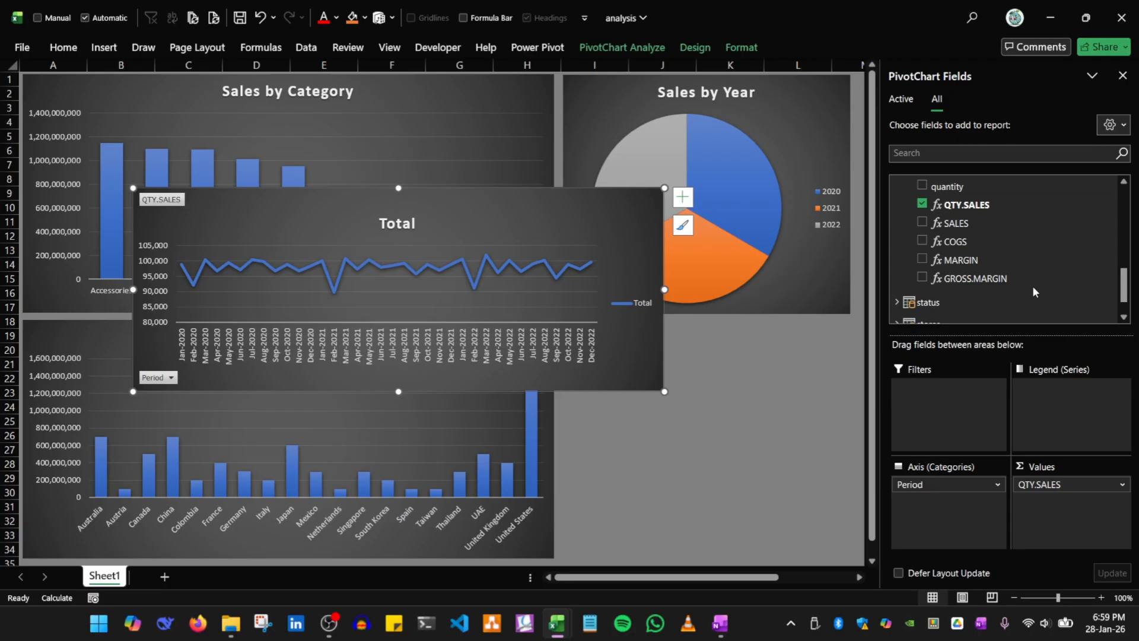
pyautogui.moveTo(1036, 485); pyautogui.dragTo(1026, 278)
pyautogui.click(922, 222)
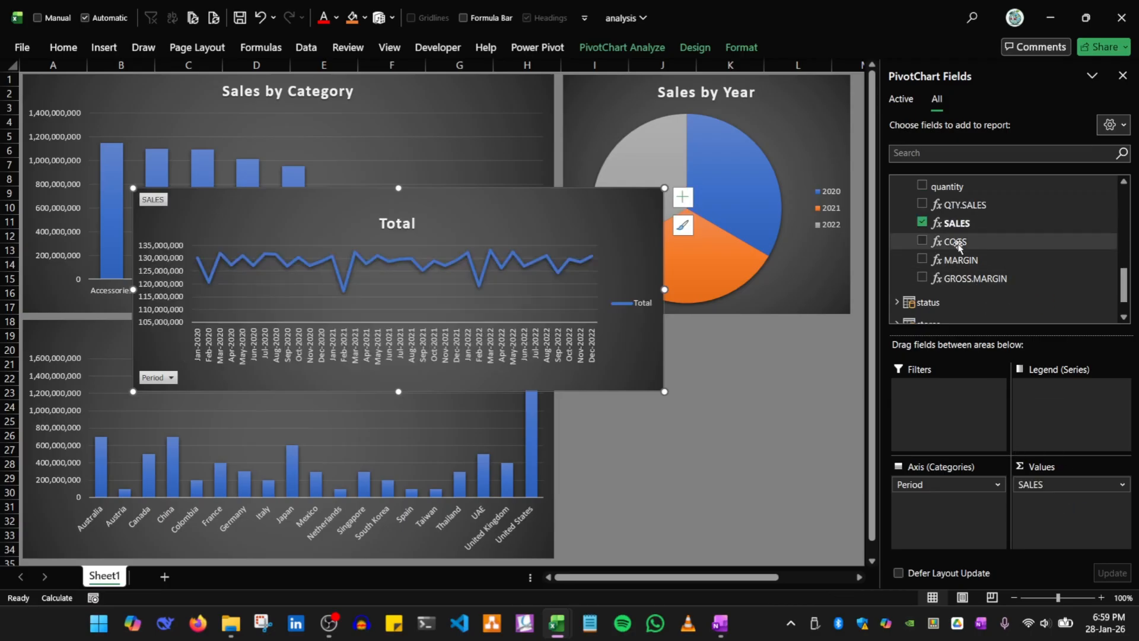
pyautogui.moveTo(955, 241); pyautogui.dragTo(1061, 521)
pyautogui.moveTo(961, 261); pyautogui.dragTo(1065, 524)
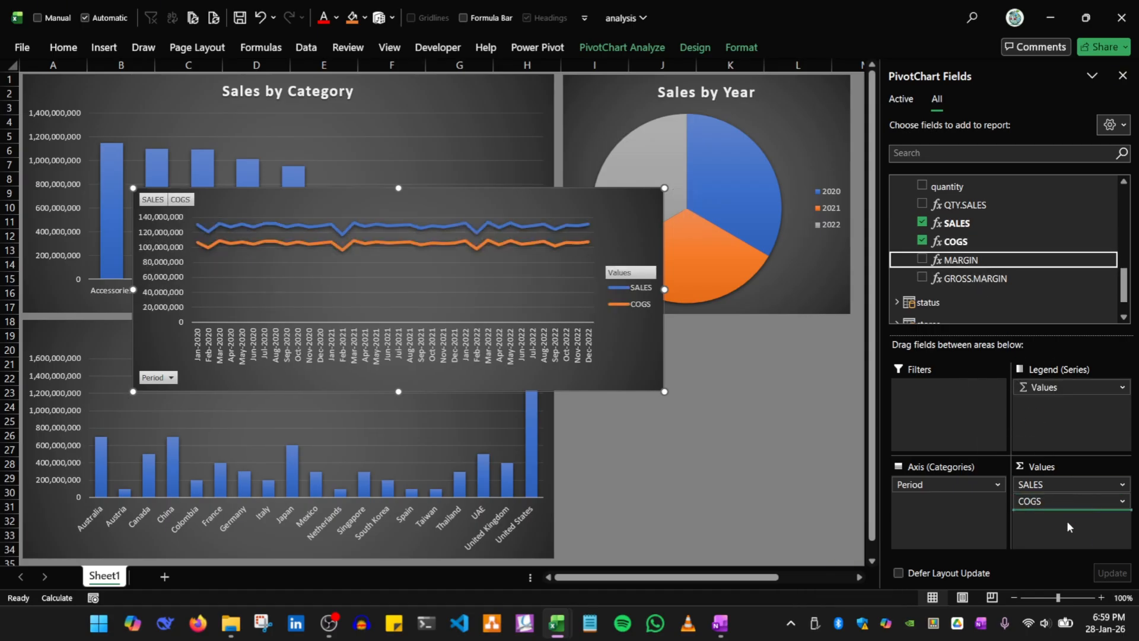
# Close the field list, move the line chart below the Sales by Year pie and hide all its field buttons
pyautogui.click(1122, 75)
pyautogui.moveTo(501, 211); pyautogui.dragTo(842, 329)
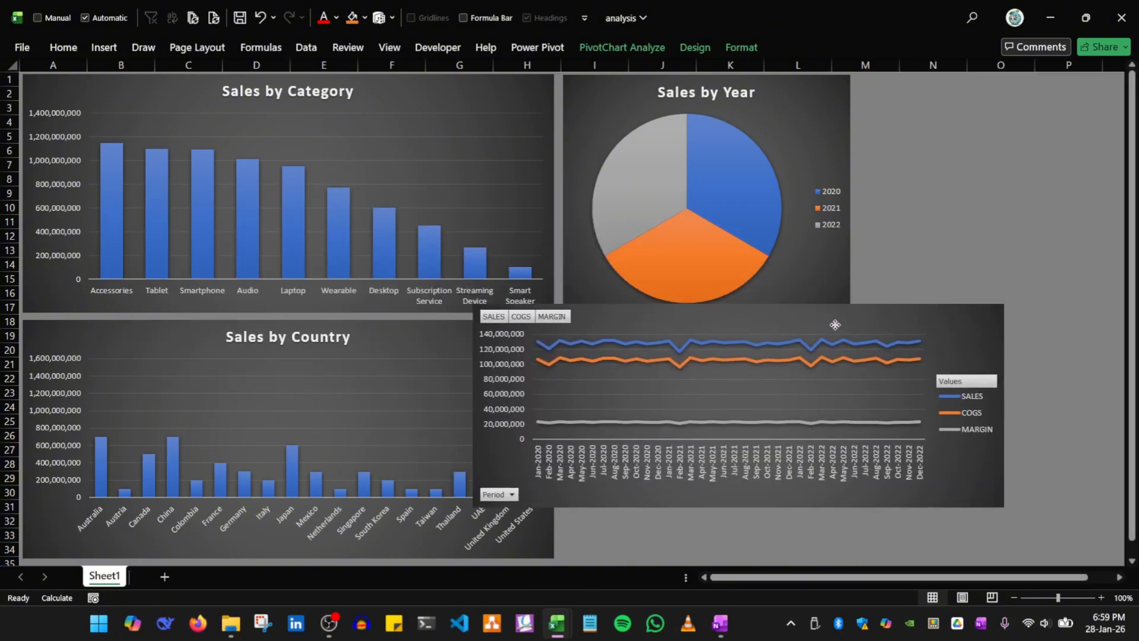
pyautogui.rightClick(556, 316)
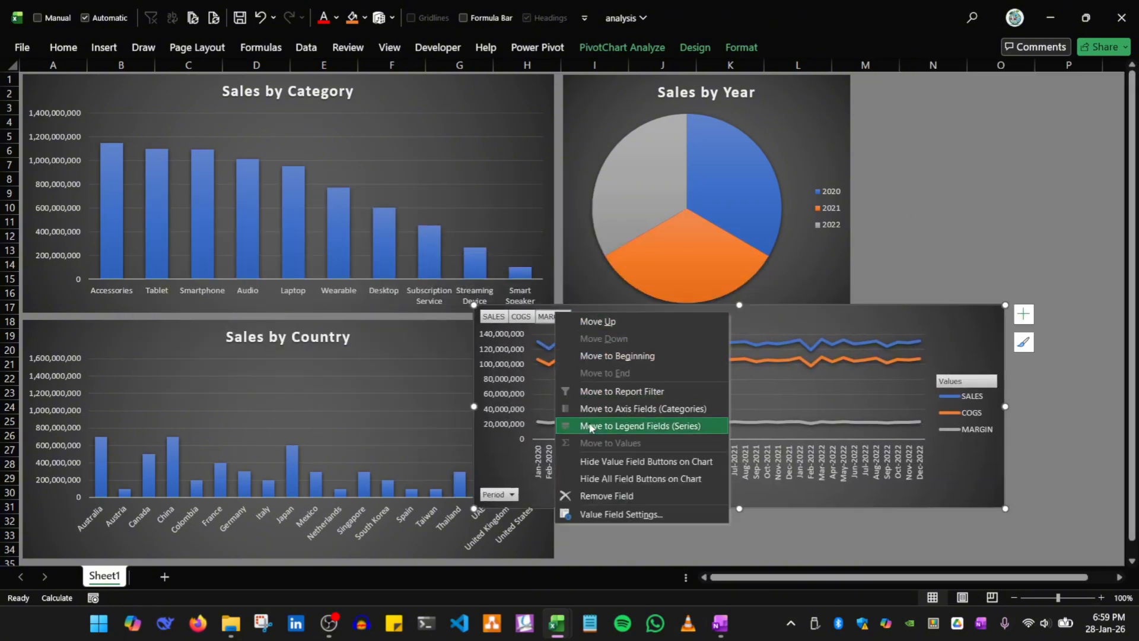
pyautogui.click(612, 481)
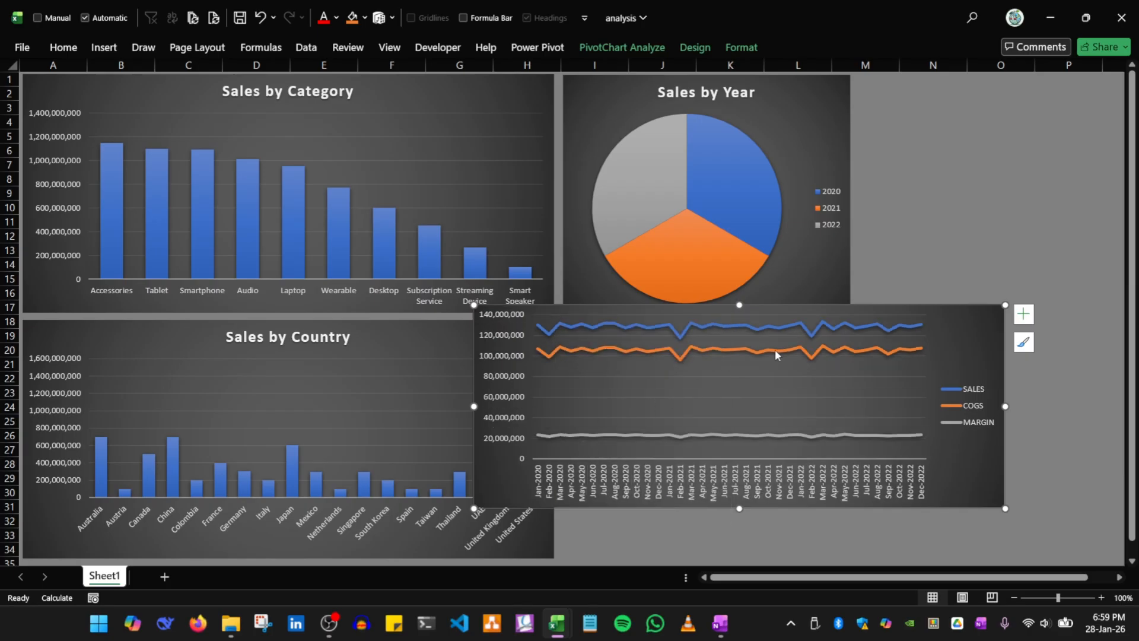
# Add a chart title to the line chart reading "Sales, COGS and Margin"
pyautogui.click(1024, 320)
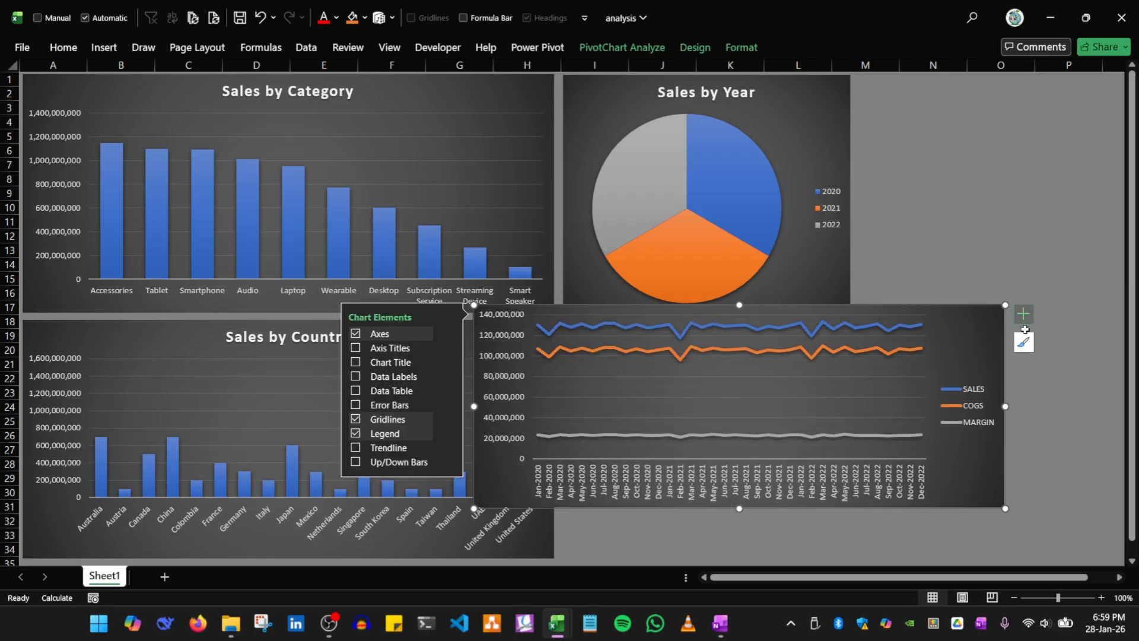
pyautogui.click(356, 364)
pyautogui.click(728, 324)
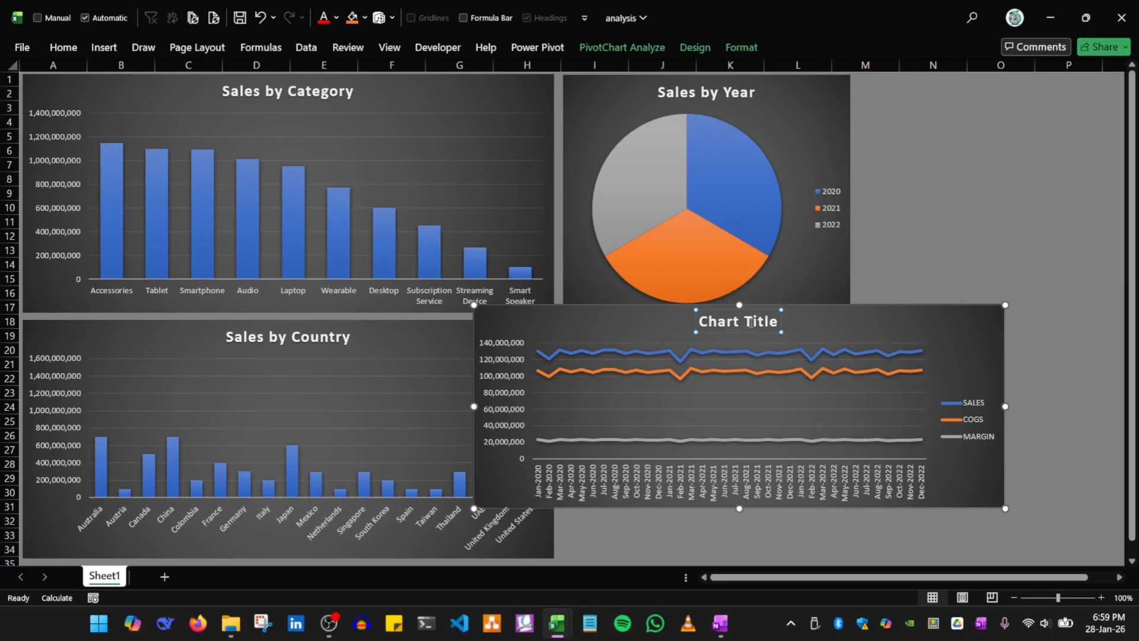
pyautogui.doubleClick(752, 323)
pyautogui.press('BackSpace')
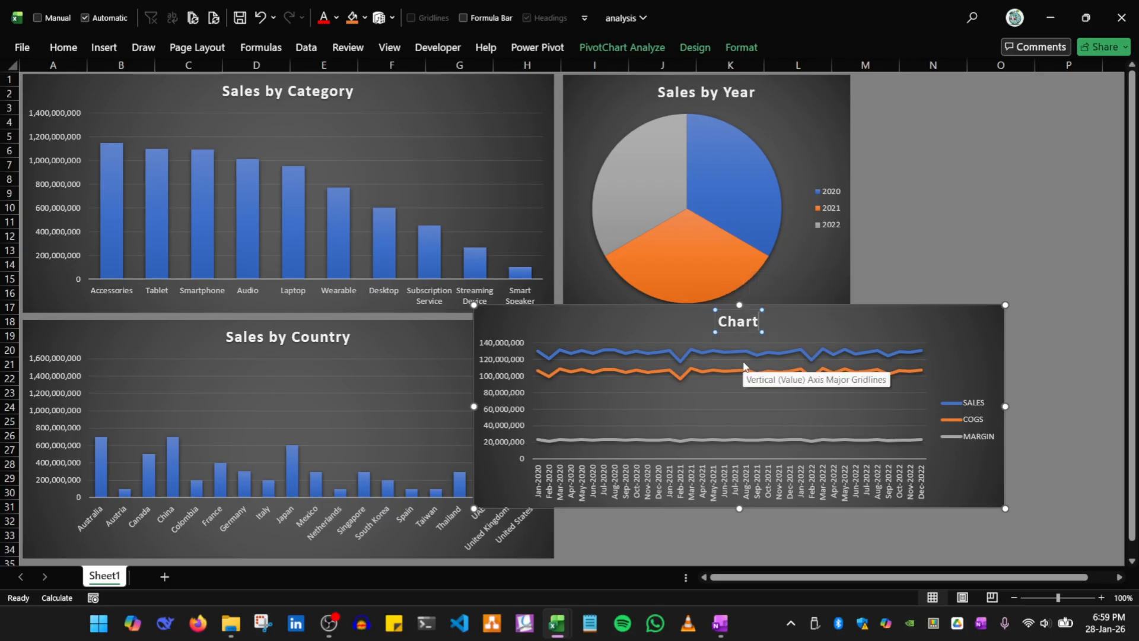
pyautogui.press('BackSpace')
pyautogui.press('BackSpace')
pyautogui.press('BackSpace')
pyautogui.press('BackSpace')
pyautogui.press('BackSpace')
pyautogui.press('BackSpace')
pyautogui.write('Sales, GO')
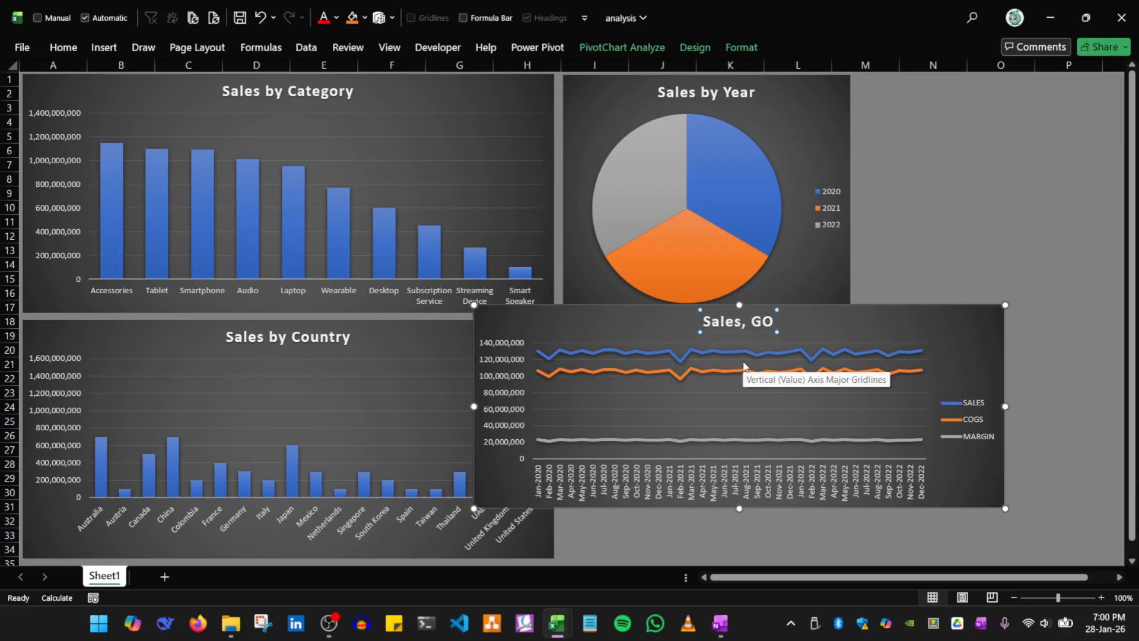
pyautogui.press('BackSpace')
pyautogui.press('BackSpace')
pyautogui.write('COGS and Margin')
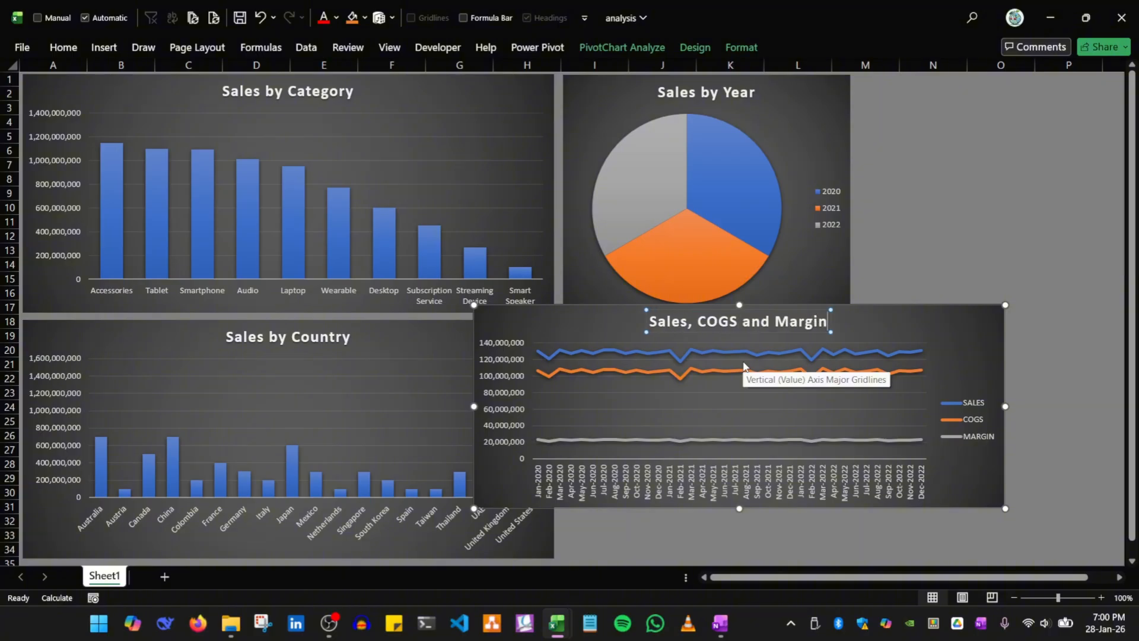
# Place the Sales, COGS and Margin chart beside Sales by Country and make it taller so their lower edges align
pyautogui.click(584, 323)
pyautogui.moveTo(584, 323); pyautogui.dragTo(677, 336)
pyautogui.moveTo(1095, 525)
pyautogui.mouseDown()
pyautogui.moveTo(1094, 564)
pyautogui.moveTo(1096, 504)
pyautogui.mouseUp()
pyautogui.click(920, 552)
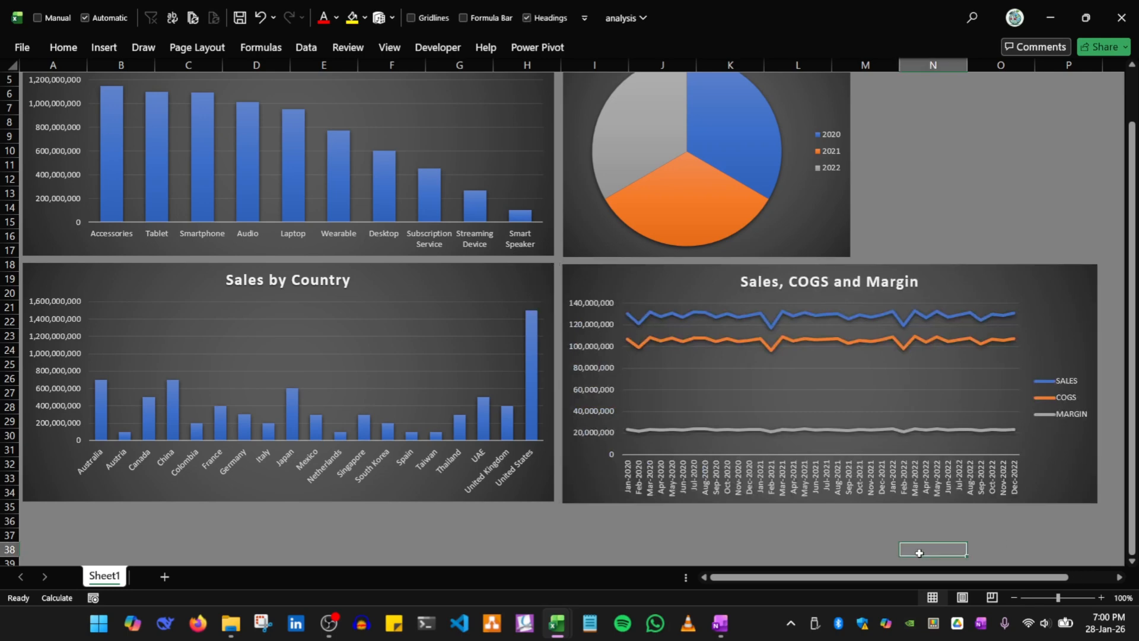
pyautogui.scroll(2, 919, 555)
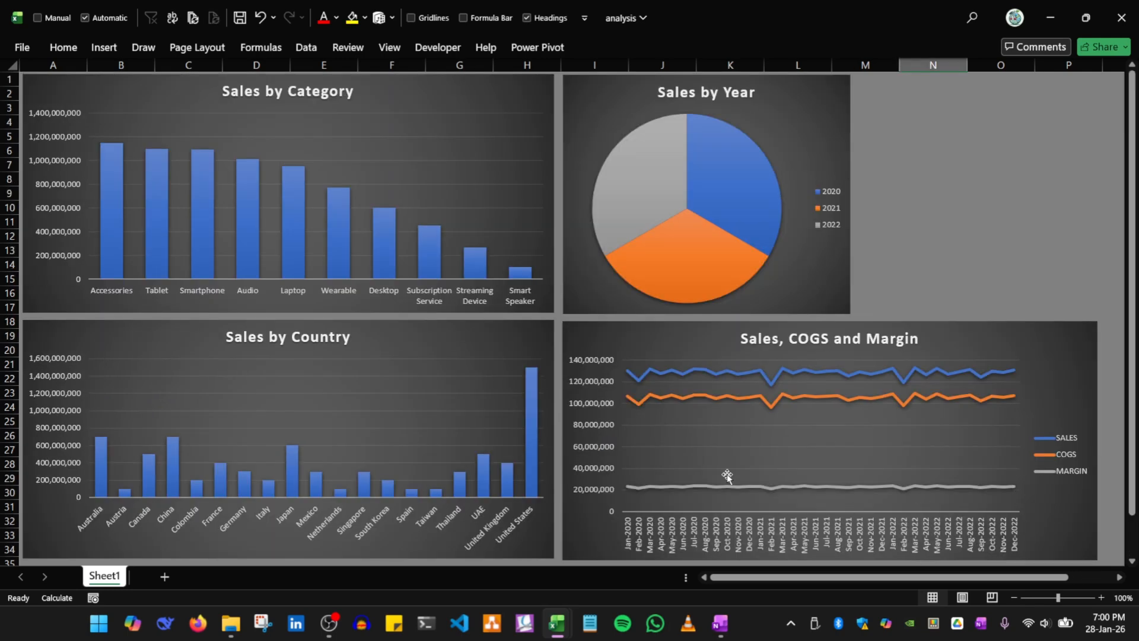
pyautogui.click(952, 274)
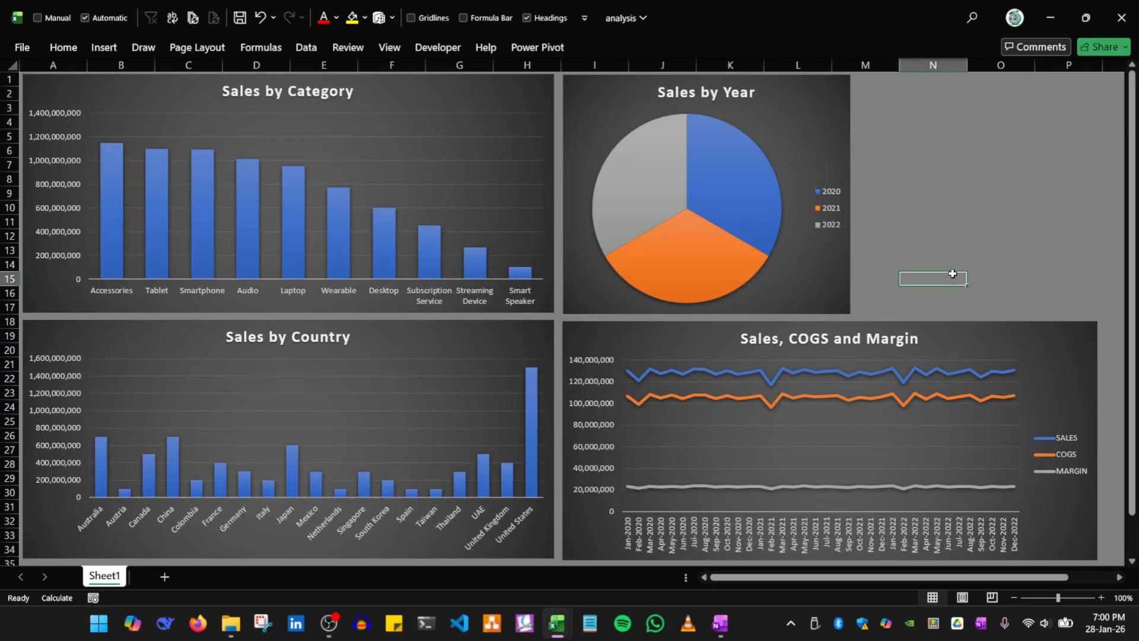
# Shorten the Sales, COGS and Margin chart slightly so its lower edge aligns with the Sales by Country chart
pyautogui.click(973, 332)
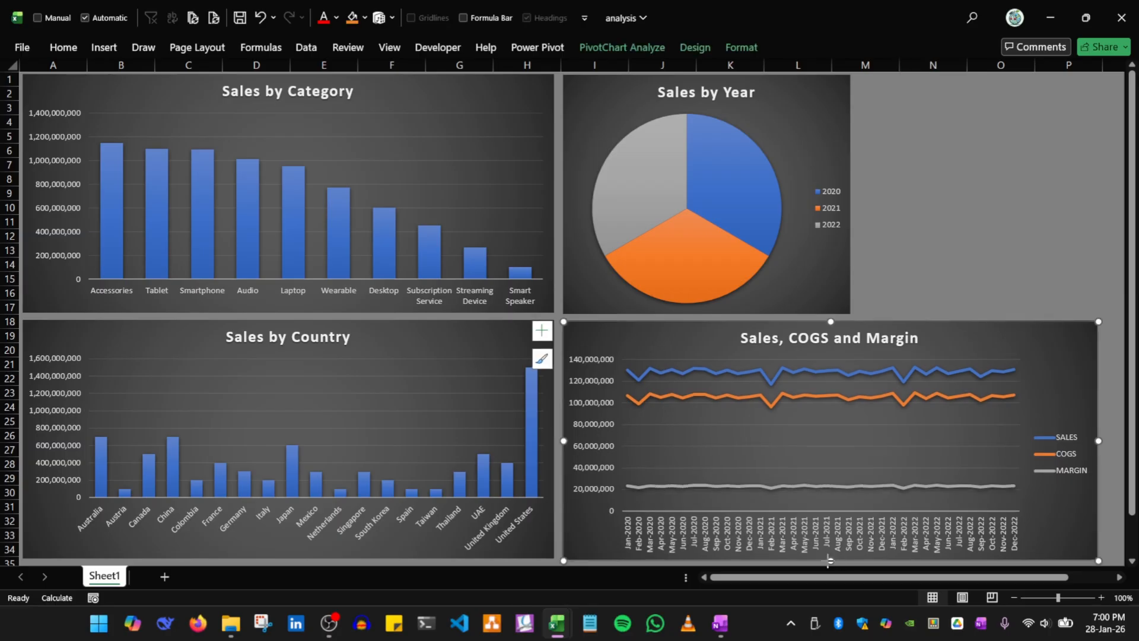
pyautogui.moveTo(828, 560); pyautogui.dragTo(828, 559)
pyautogui.click(1015, 253)
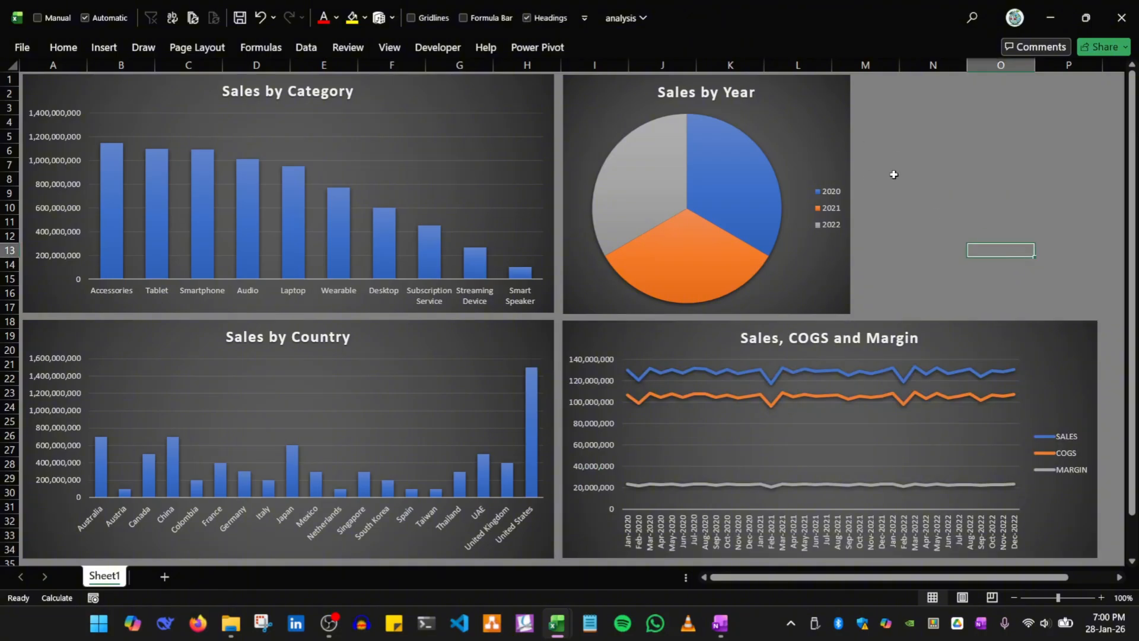
pyautogui.click(873, 148)
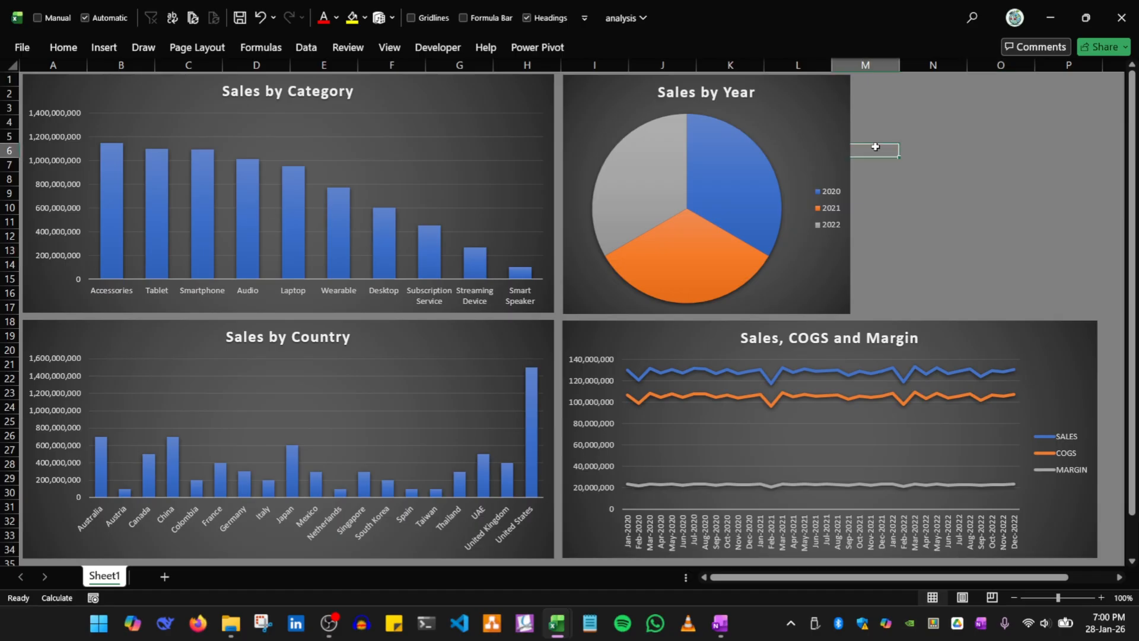
pyautogui.click(901, 208)
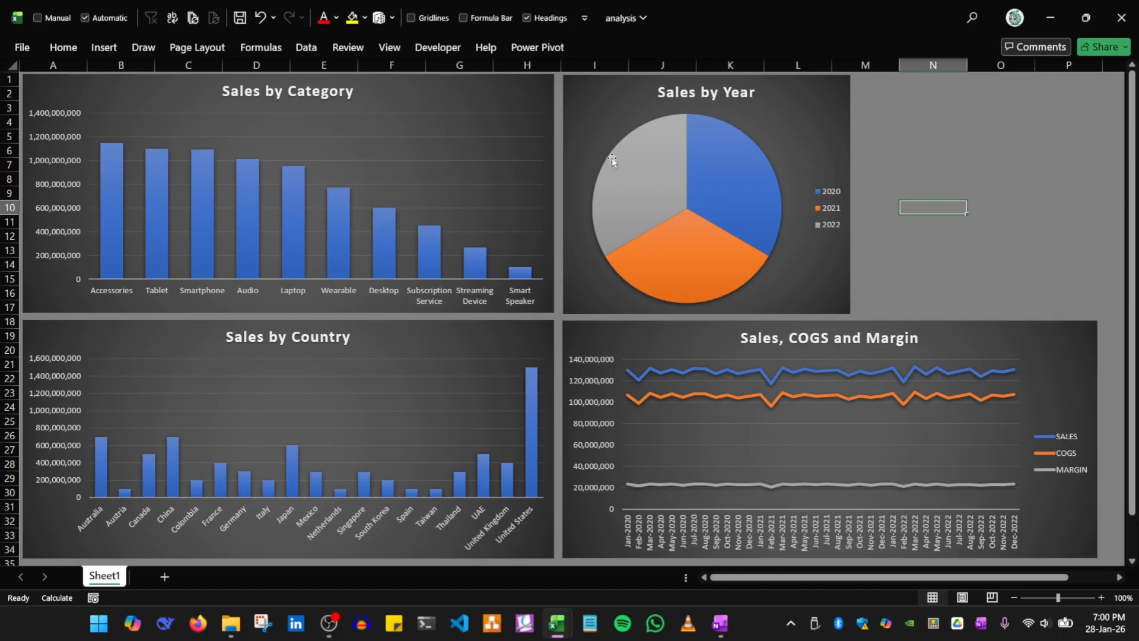
pyautogui.click(861, 123)
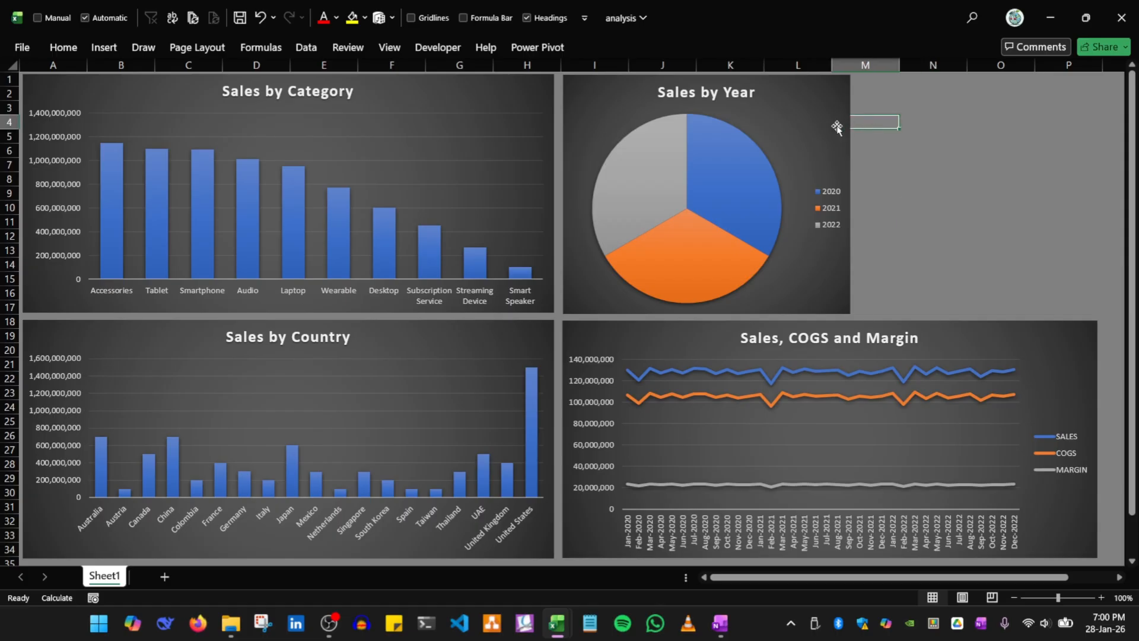
# Insert a Calendar Year slicer from the Sales by Year pie's fields and place it beside the pie, reduced in size
pyautogui.click(650, 354)
pyautogui.rightClick(614, 337)
pyautogui.click(652, 591)
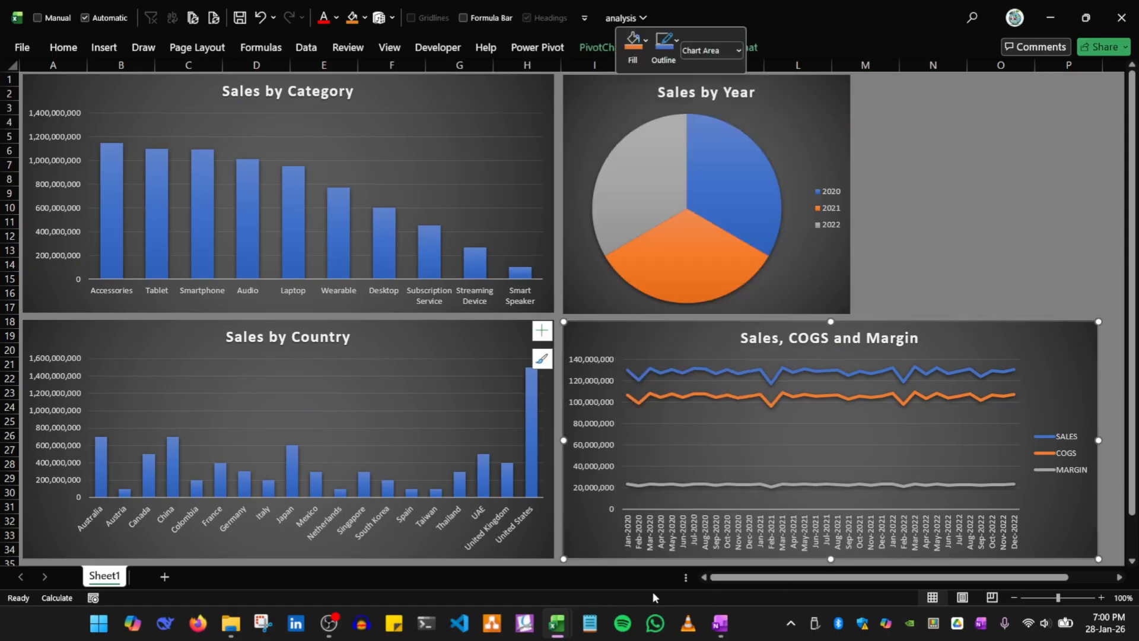
pyautogui.click(765, 202)
pyautogui.click(1112, 214)
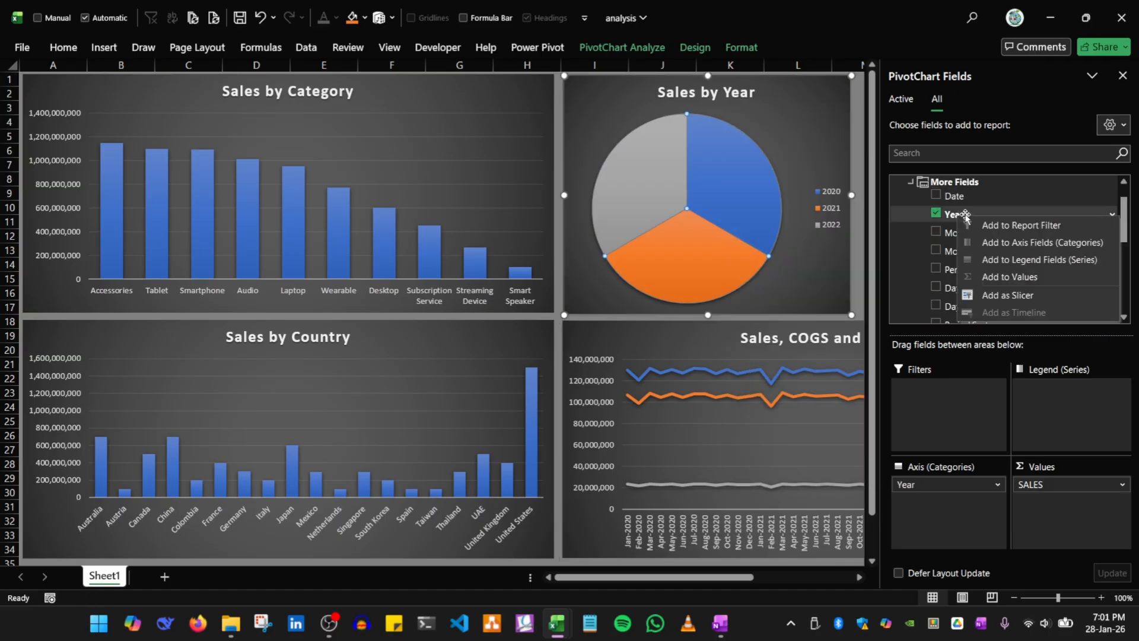
pyautogui.click(989, 296)
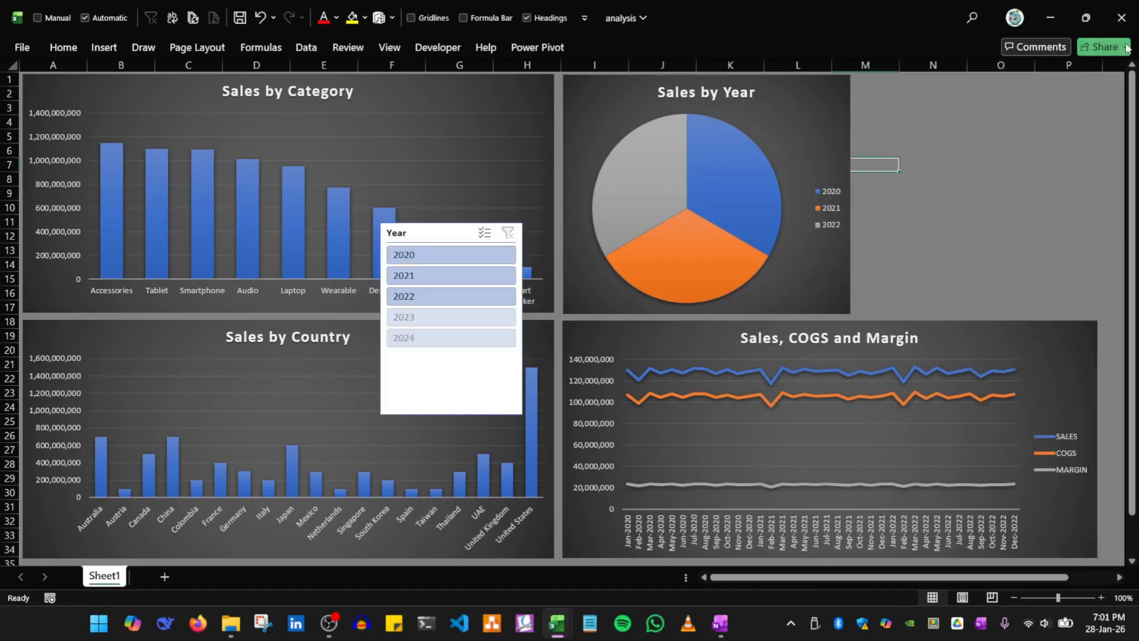
pyautogui.moveTo(442, 232); pyautogui.dragTo(914, 88)
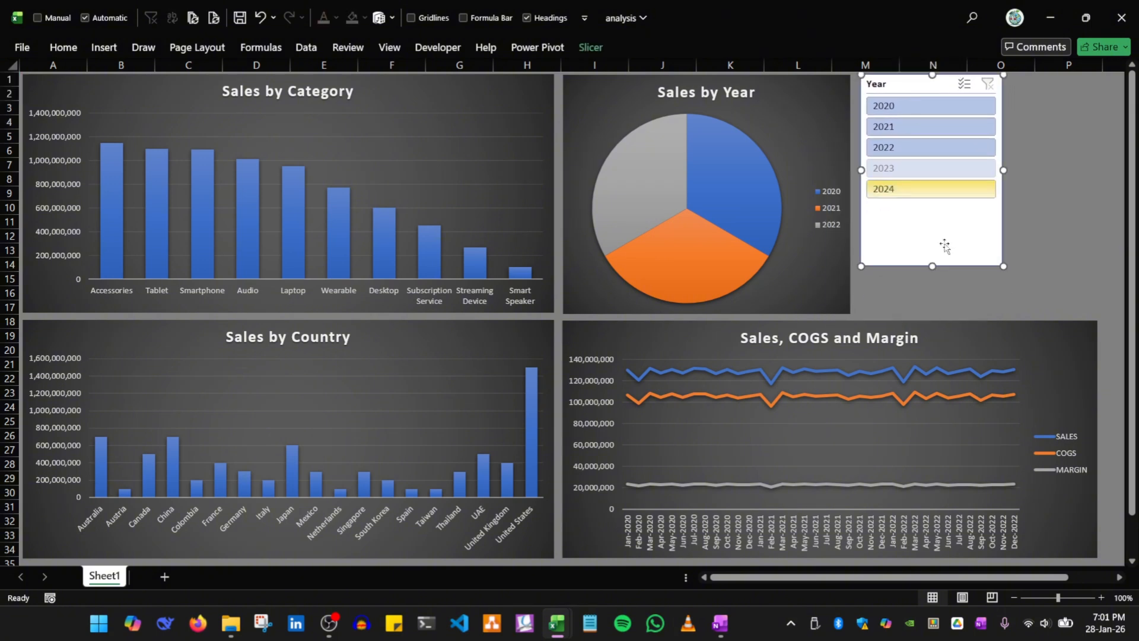
pyautogui.moveTo(1000, 265); pyautogui.dragTo(905, 220)
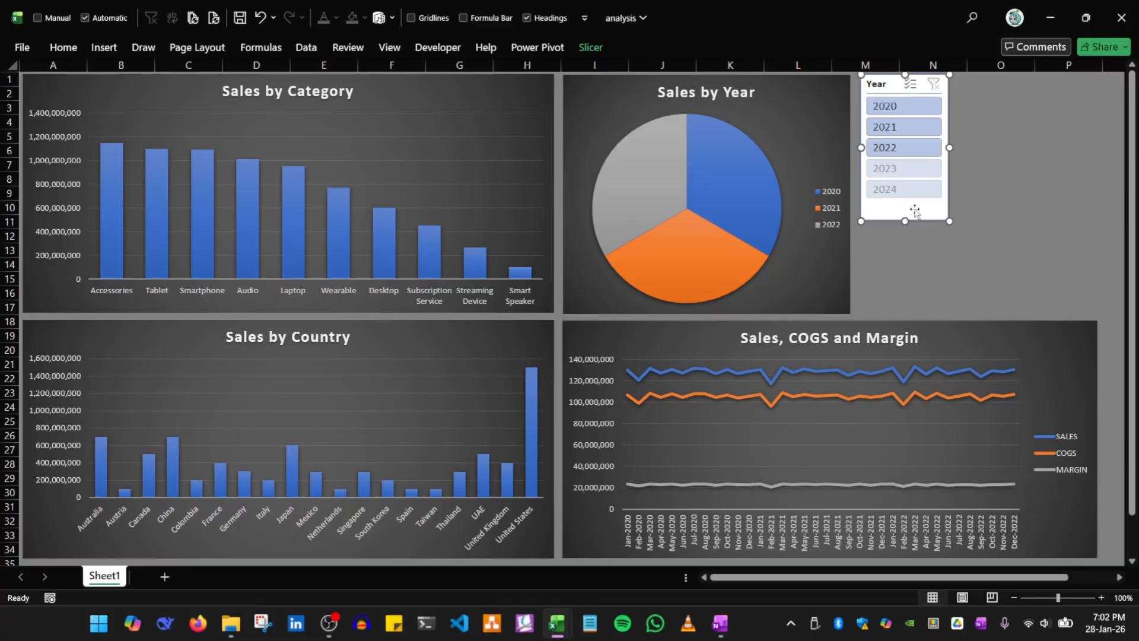
# Insert a category_name slicer from the Sales by Year pie's category table and place it beside the Year slicer
pyautogui.rightClick(786, 121)
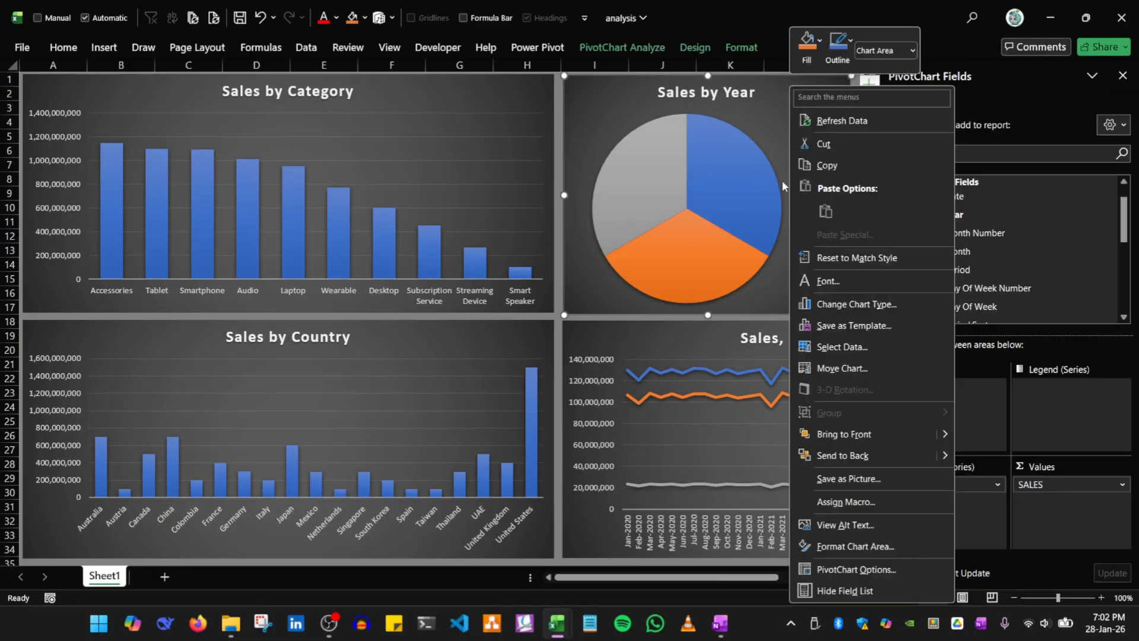
pyautogui.click(1043, 221)
pyautogui.scroll(-1, 1034, 279)
pyautogui.scroll(2, 1017, 268)
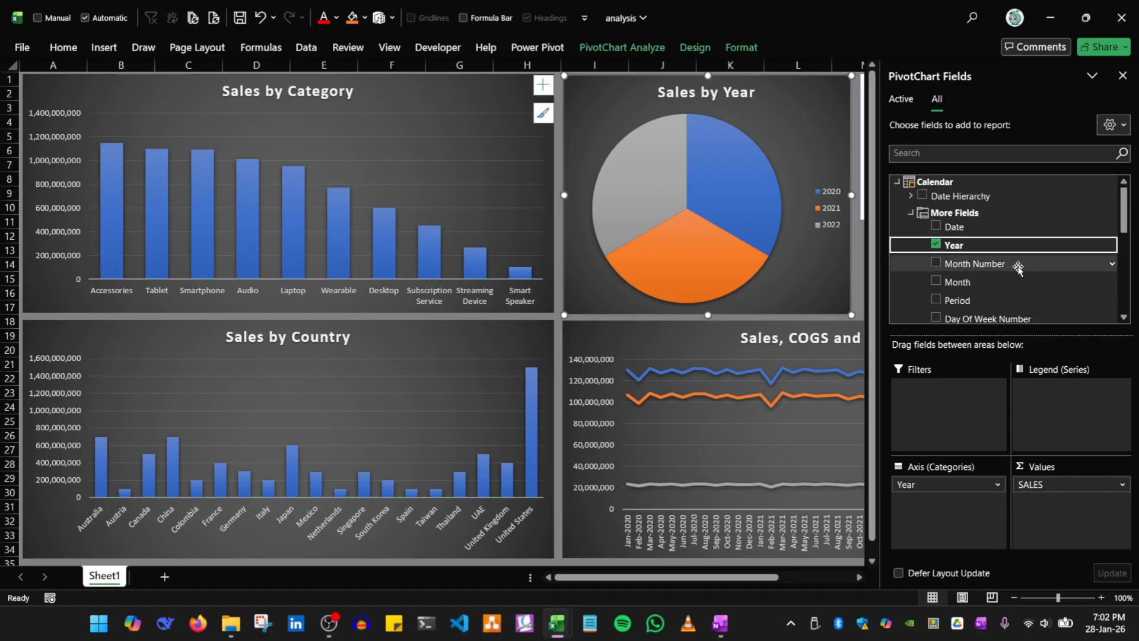
pyautogui.click(911, 196)
pyautogui.click(897, 182)
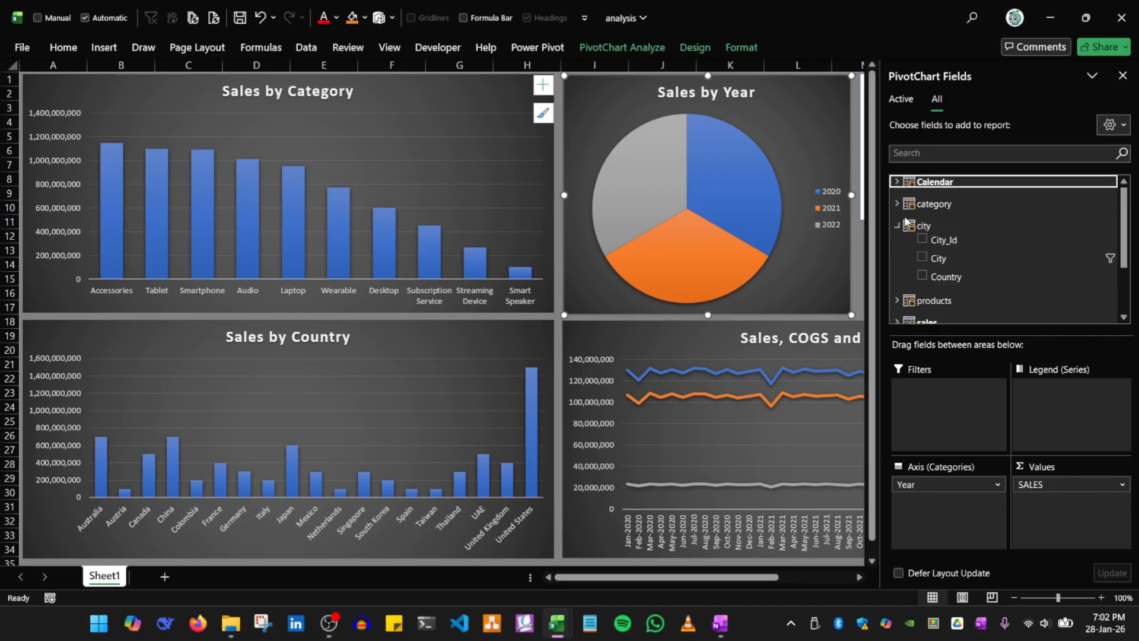
pyautogui.scroll(-3, 931, 255)
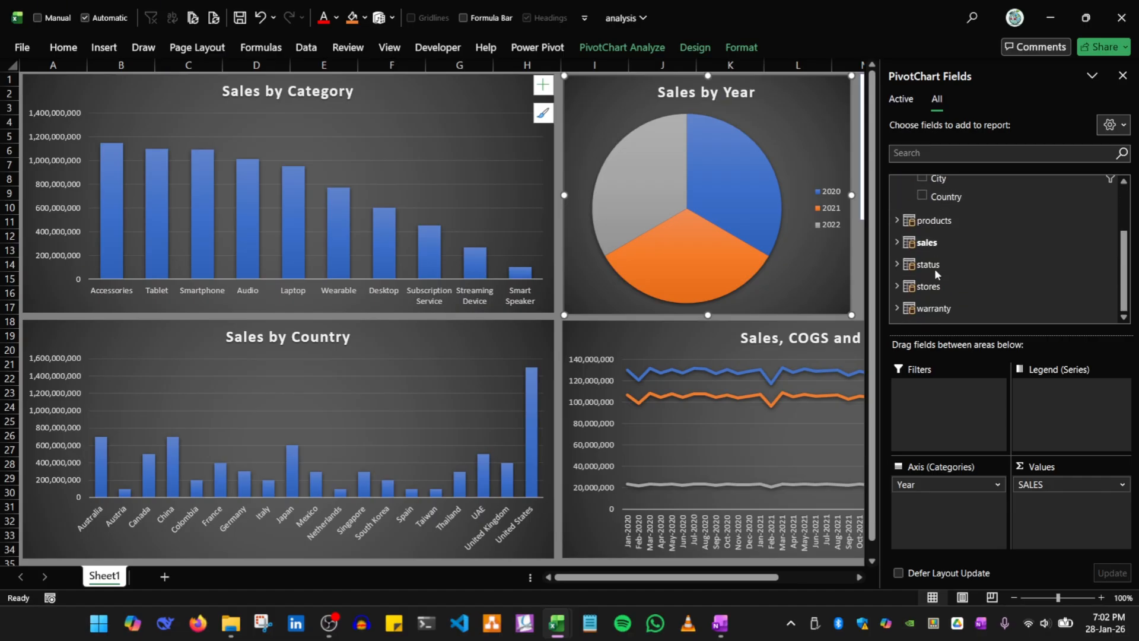
pyautogui.click(972, 286)
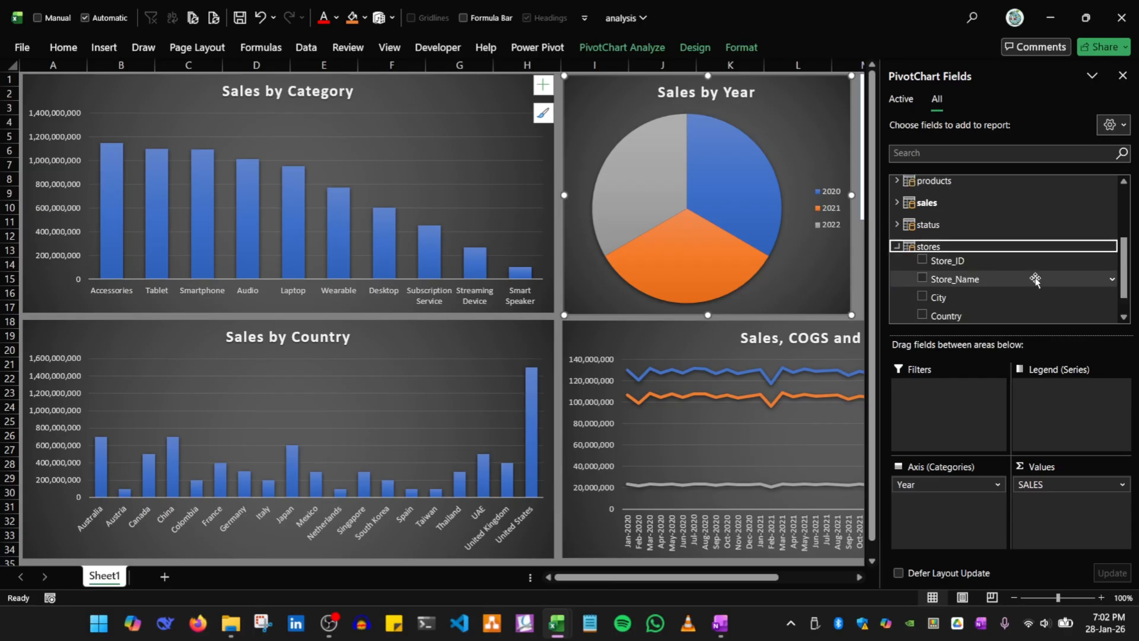
pyautogui.scroll(3, 1008, 273)
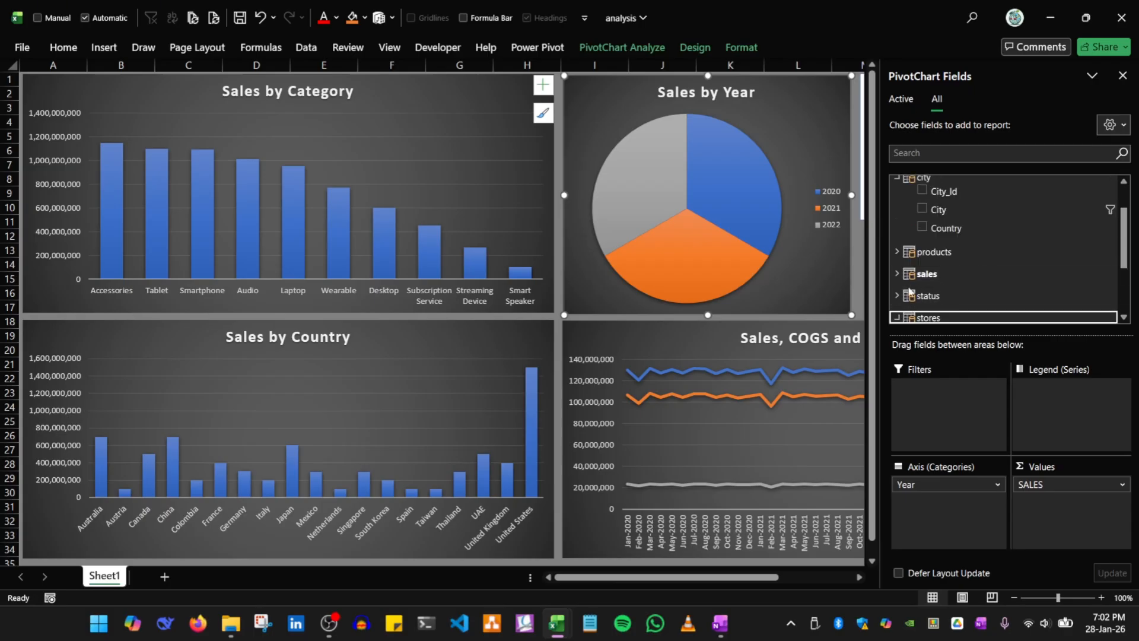
pyautogui.scroll(2, 961, 267)
pyautogui.click(936, 204)
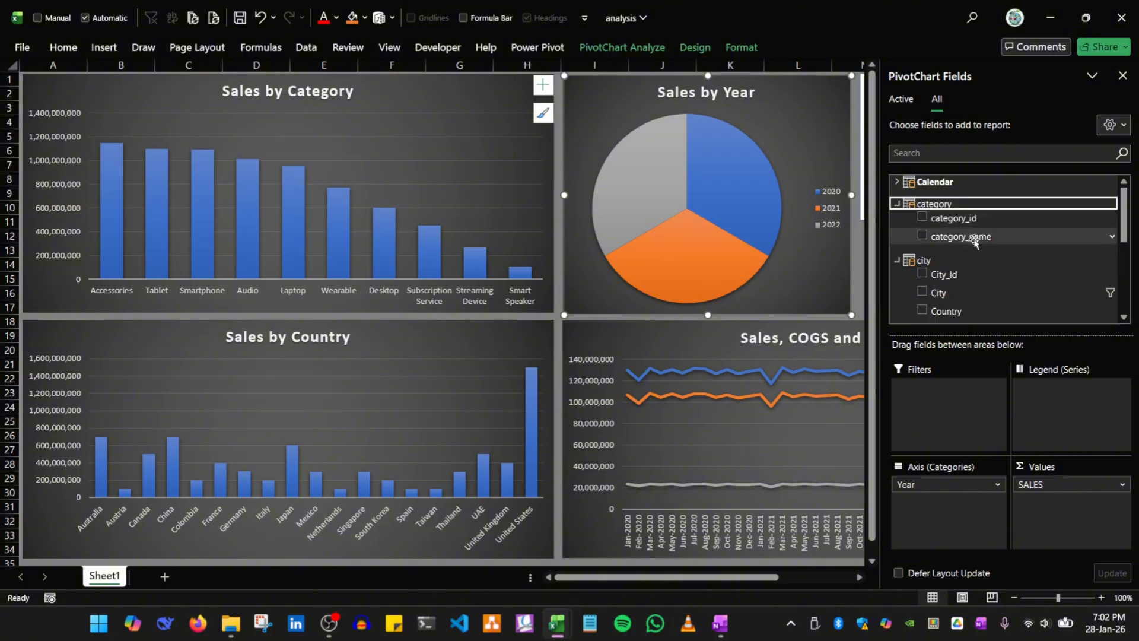
pyautogui.rightClick(960, 238)
pyautogui.click(1008, 315)
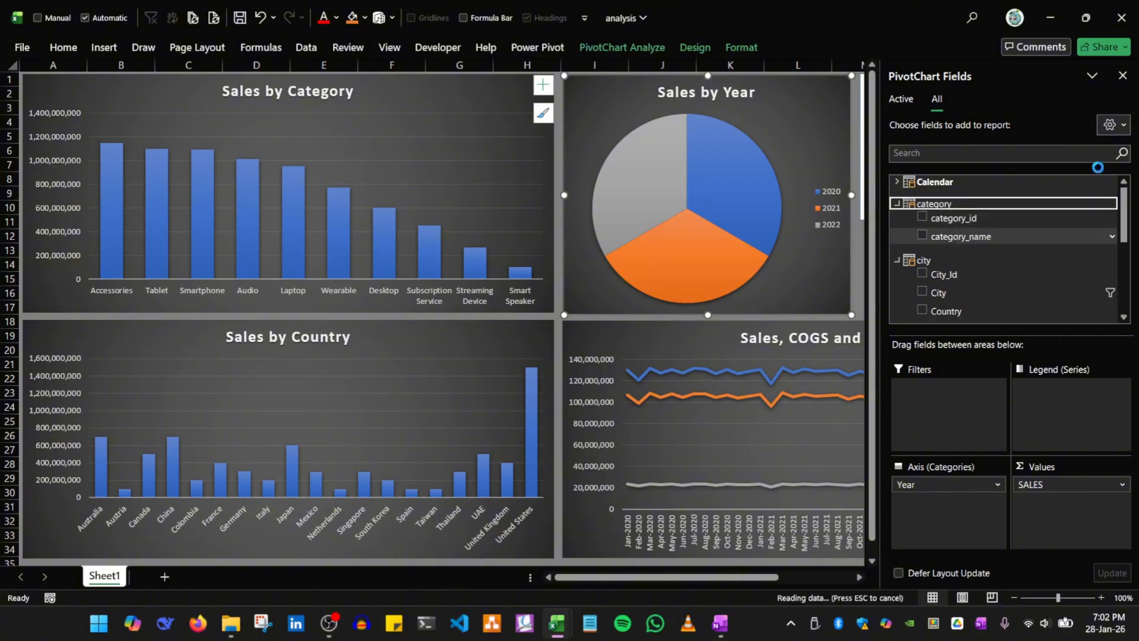
pyautogui.moveTo(495, 247); pyautogui.dragTo(1016, 89)
# Select Subscription Service in the category_name slicer and make the slicer taller so it shows more categories
pyautogui.click(916, 202)
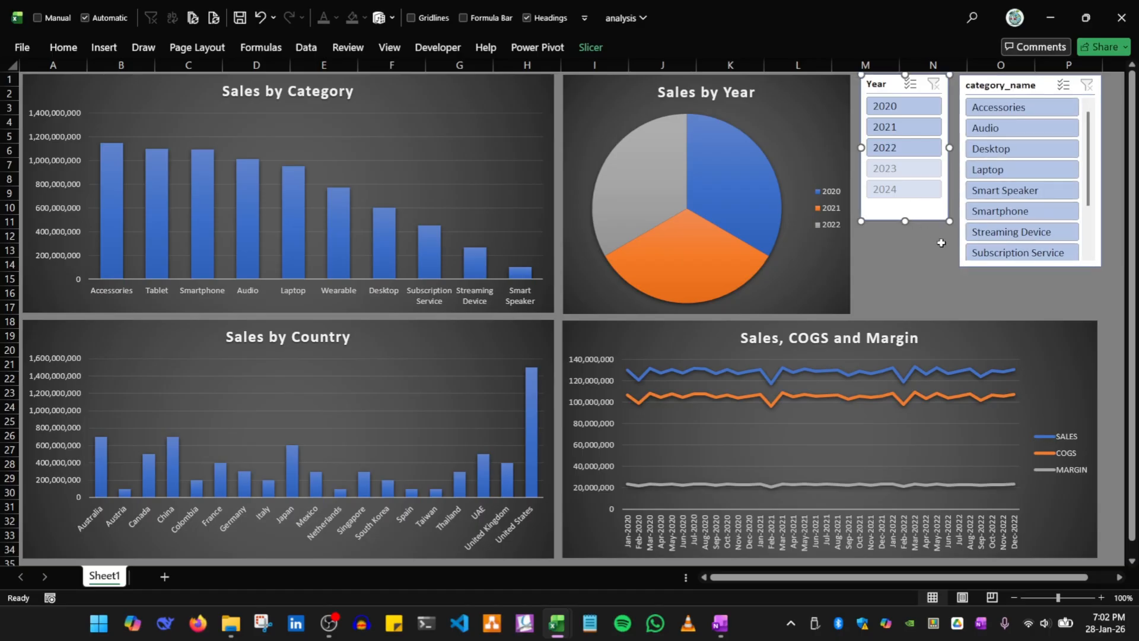
pyautogui.click(1008, 253)
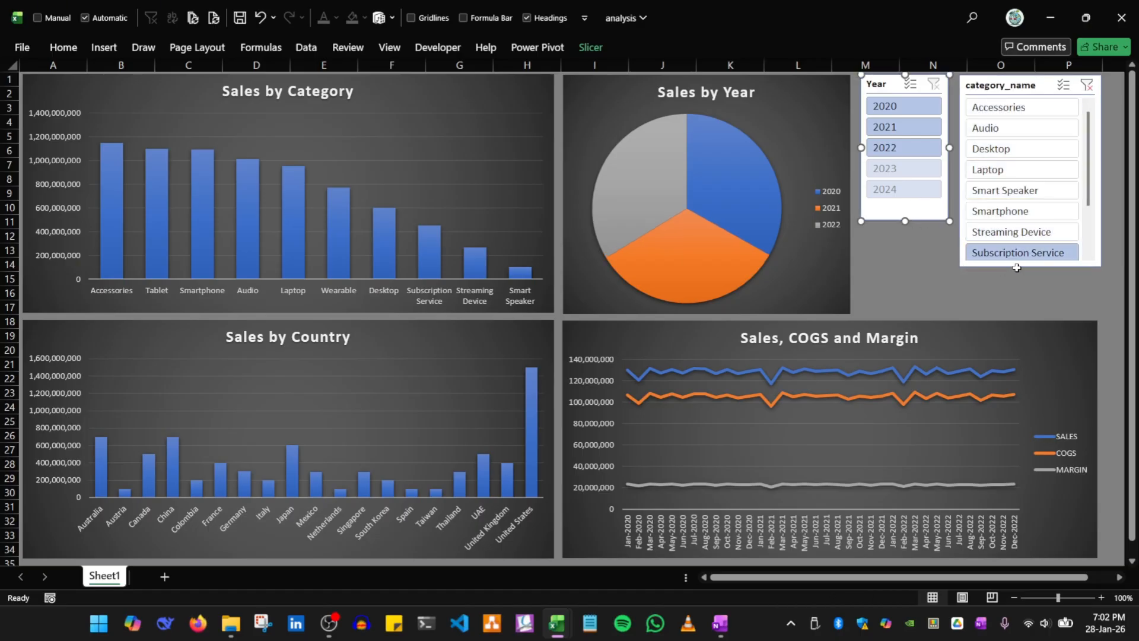
pyautogui.click(1014, 267)
pyautogui.moveTo(1032, 267); pyautogui.dragTo(1032, 308)
pyautogui.click(926, 276)
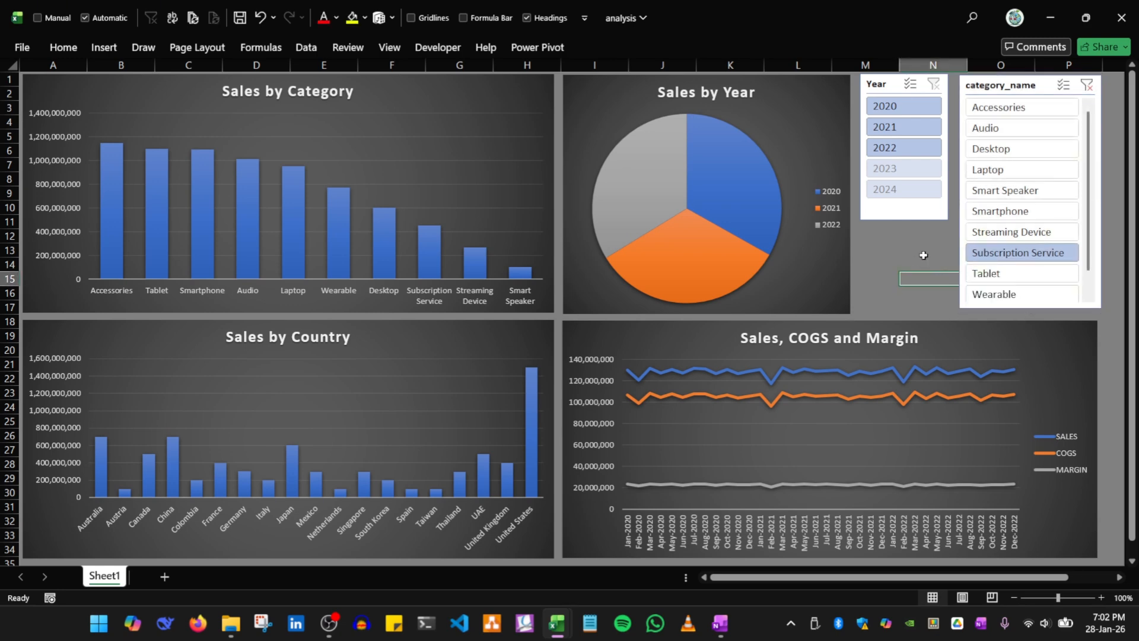
# Move the Year slicer slightly down to line it up with the category_name slicer
pyautogui.click(883, 83)
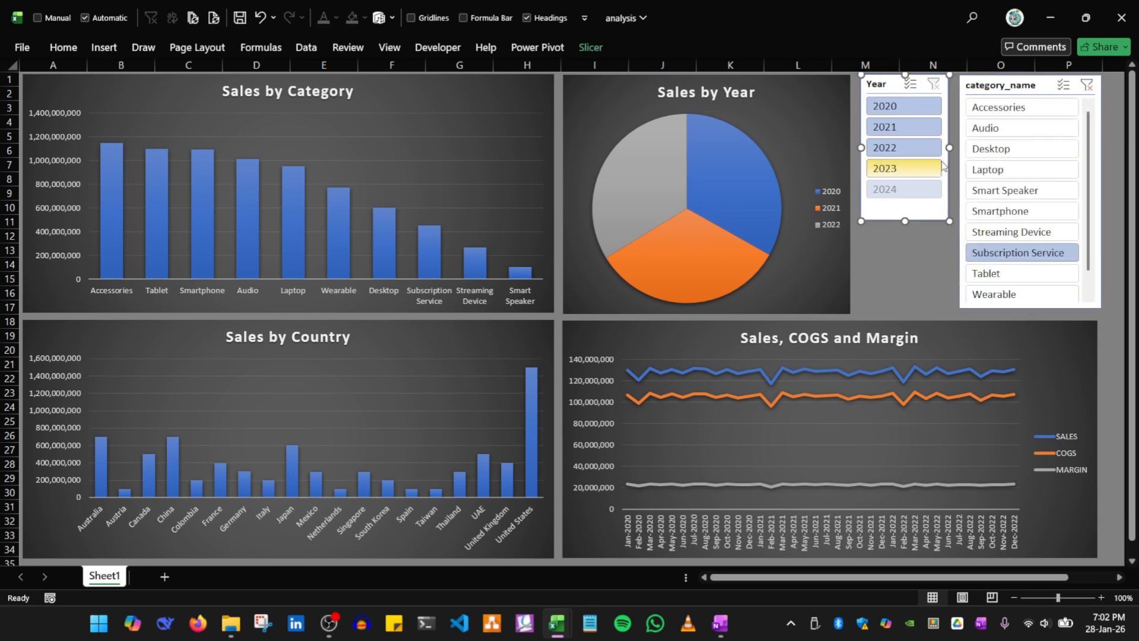
pyautogui.click(1000, 87)
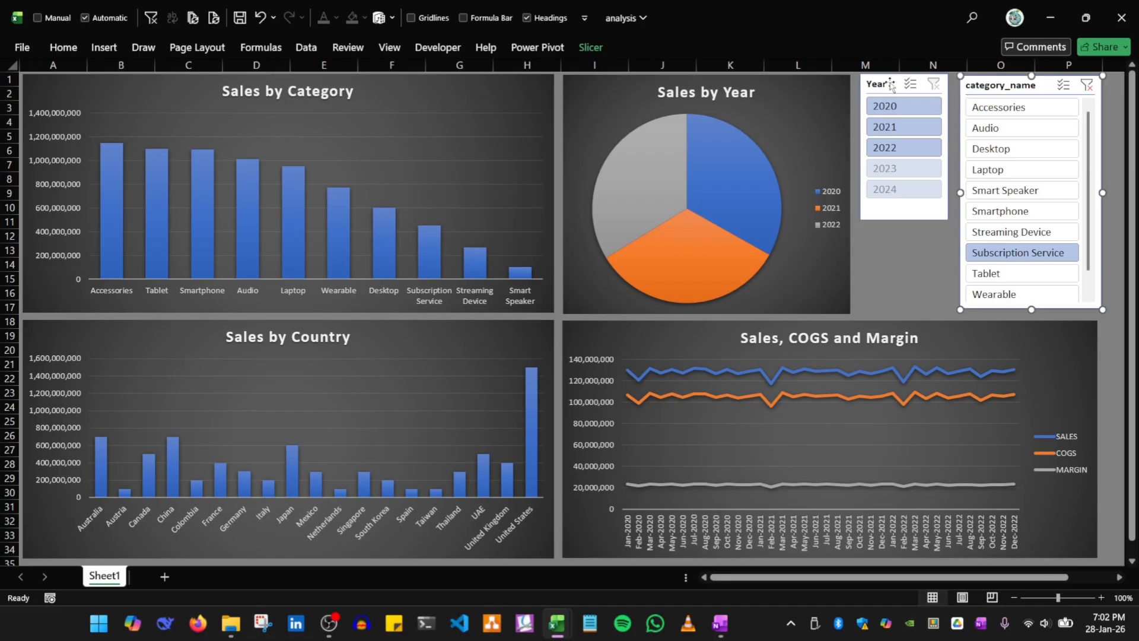
pyautogui.moveTo(890, 87); pyautogui.dragTo(891, 89)
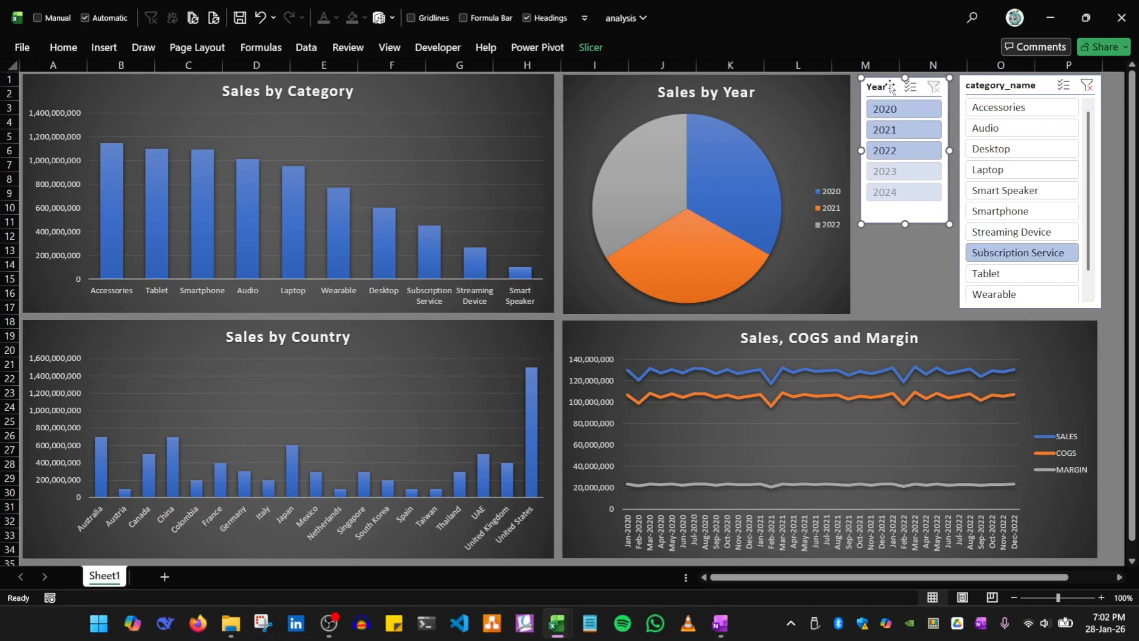
# Check whether the Sales by Category and Sales by Country charts offer PivotChart options
pyautogui.click(402, 92)
pyautogui.rightClick(401, 93)
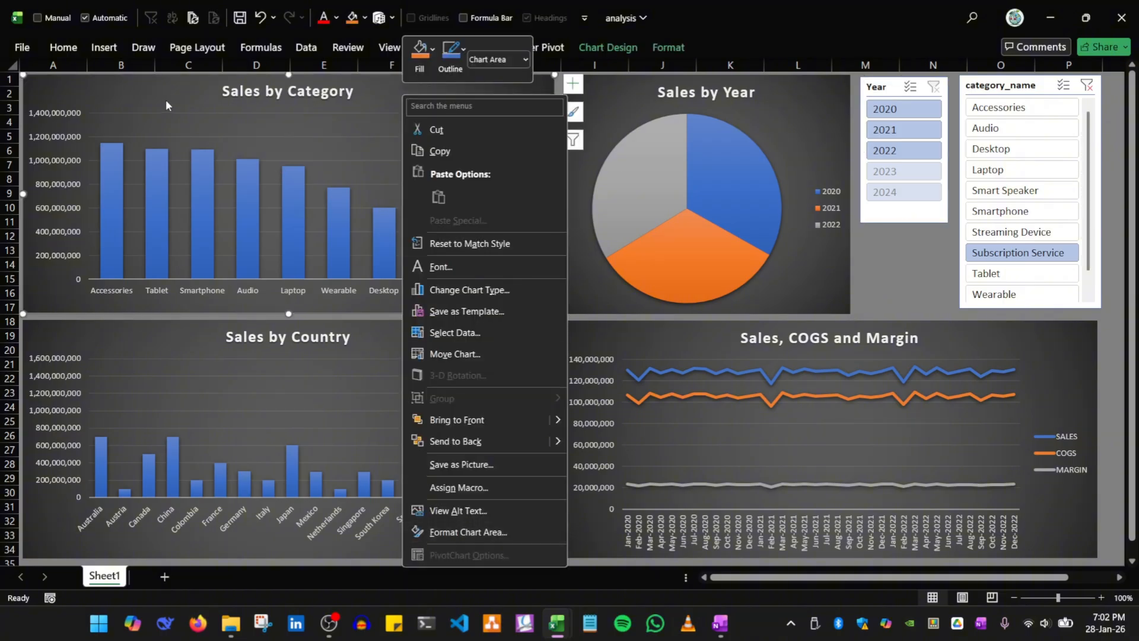
pyautogui.click(112, 99)
pyautogui.rightClick(439, 84)
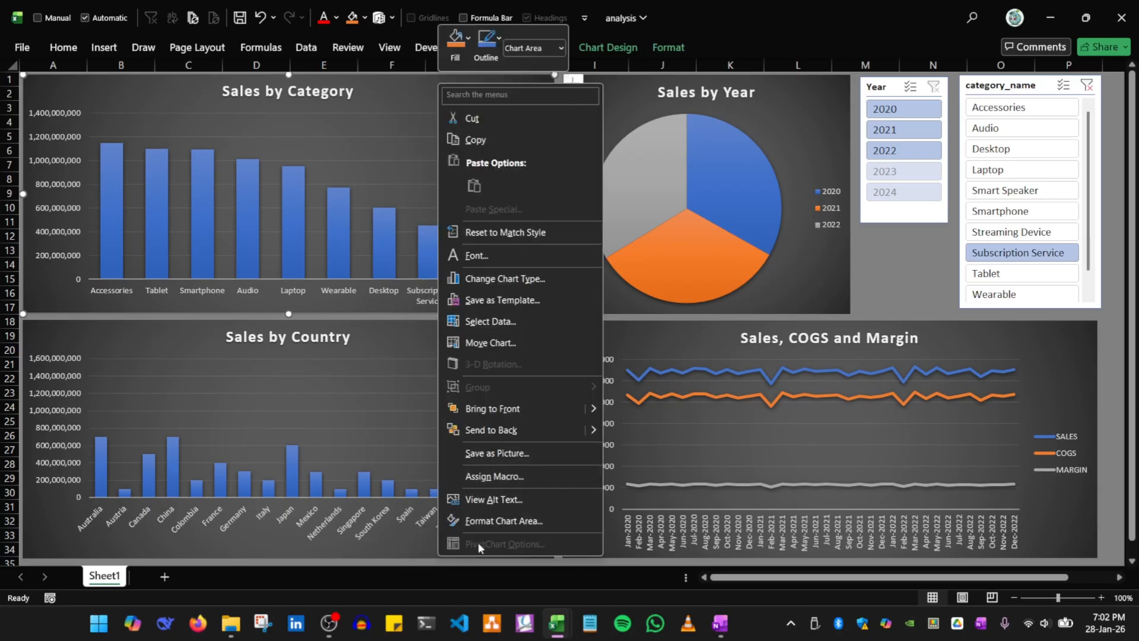
pyautogui.click(211, 101)
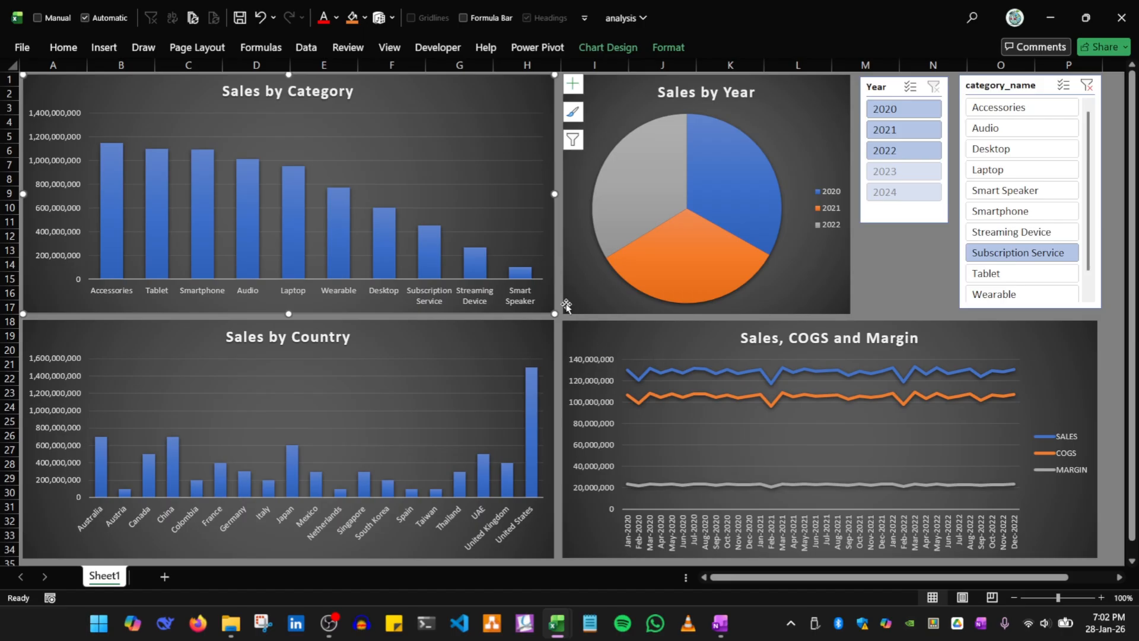
pyautogui.rightClick(523, 86)
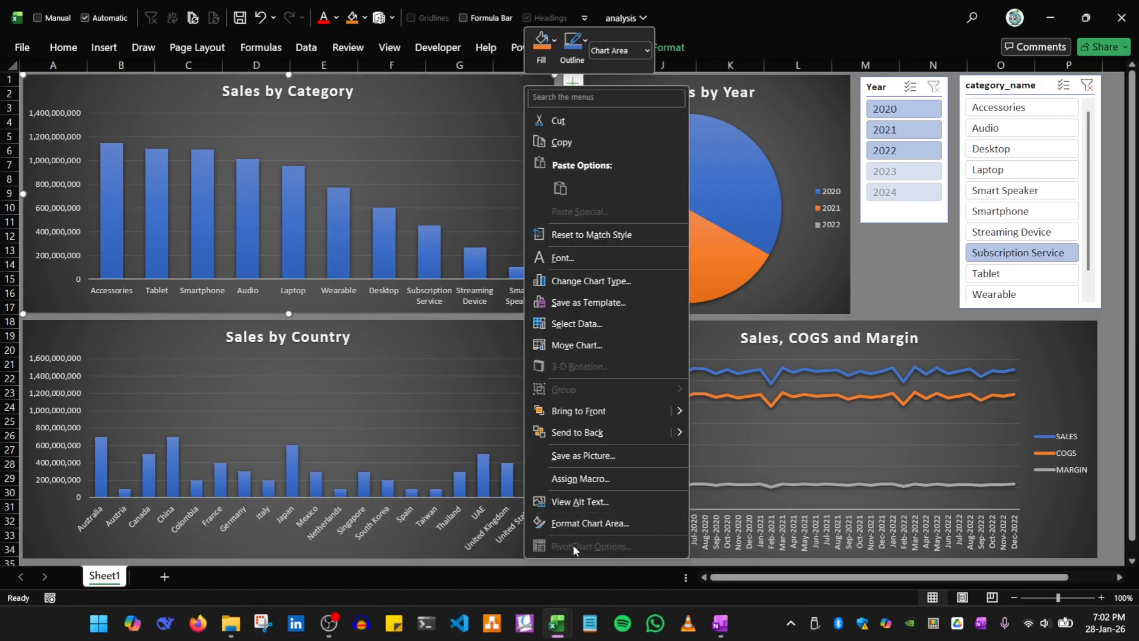
pyautogui.click(394, 350)
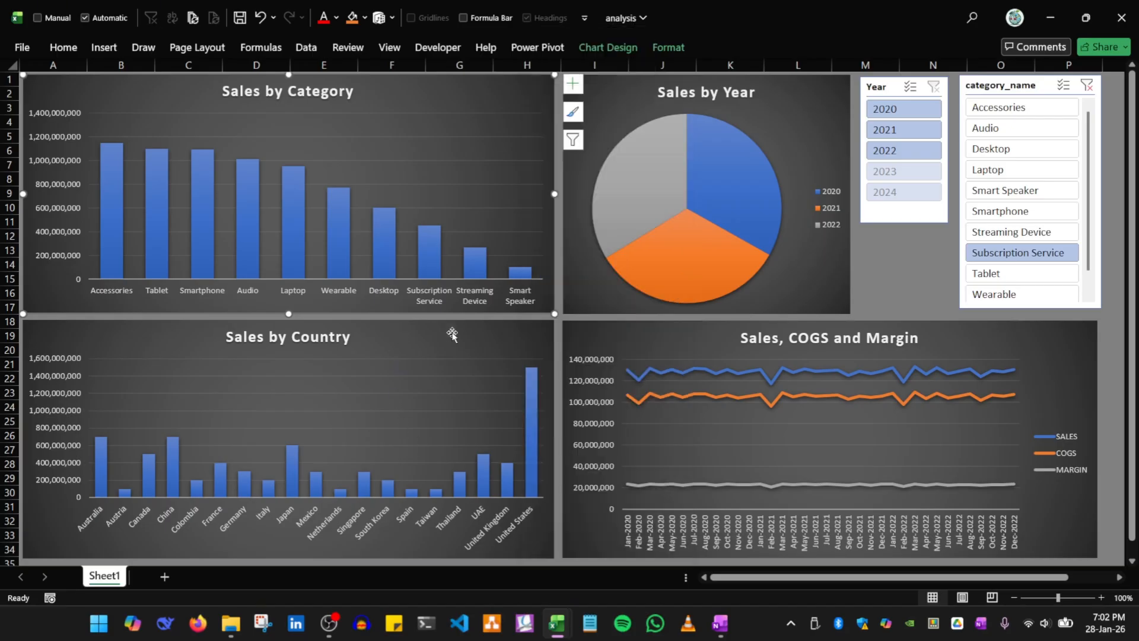
pyautogui.rightClick(485, 347)
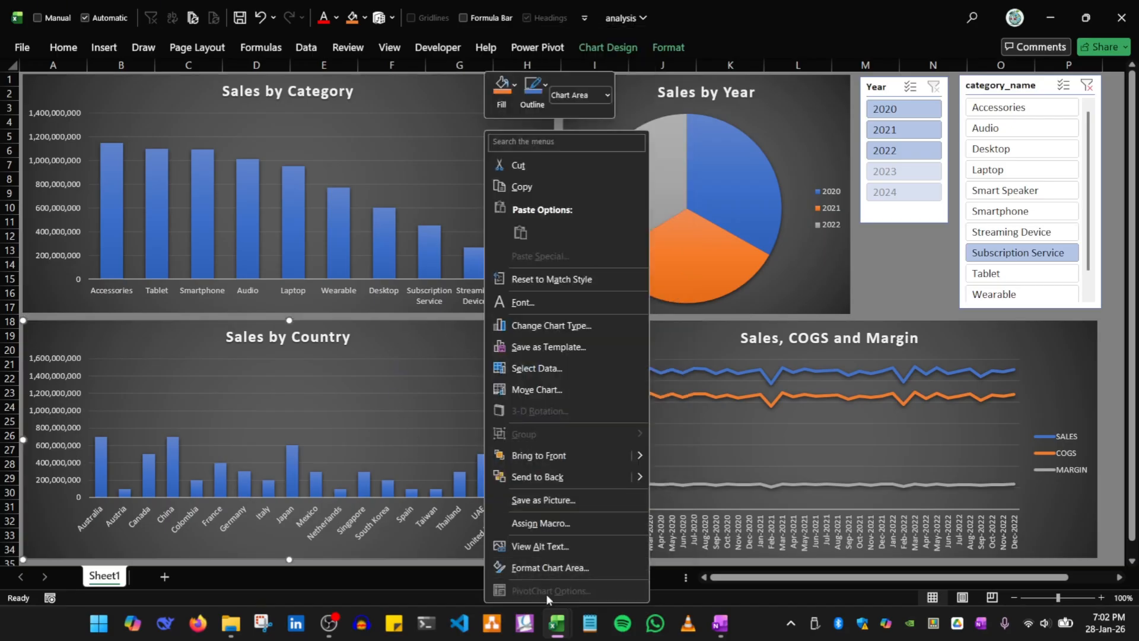
# Compare the options offered for the Sales by Year and Sales, COGS and Margin charts with those of the two column charts
pyautogui.click(620, 238)
pyautogui.rightClick(621, 237)
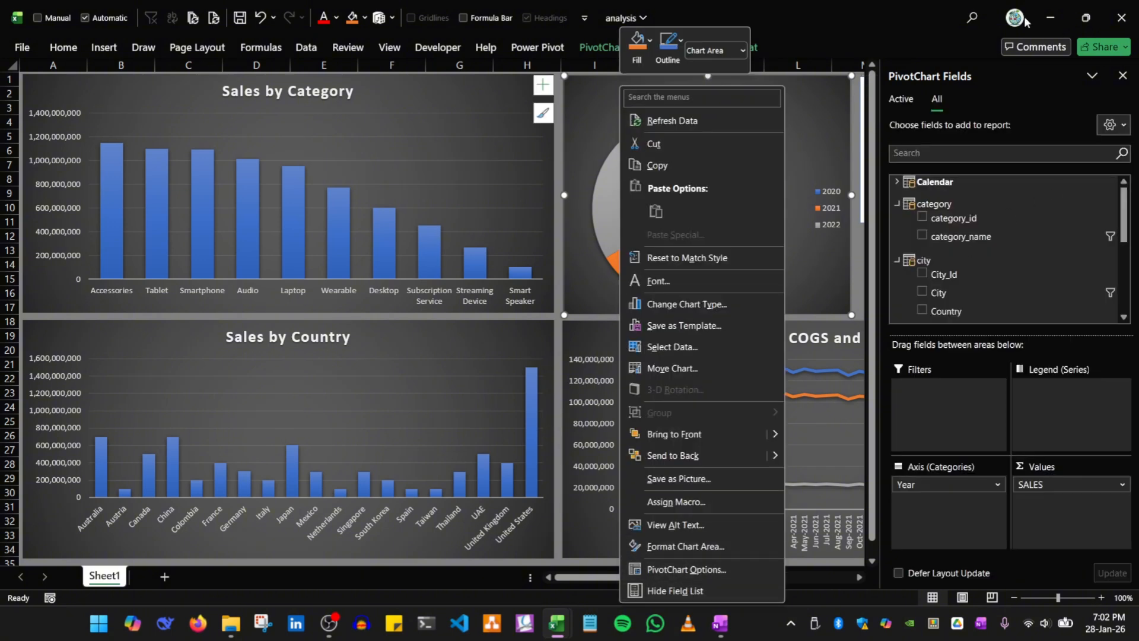
pyautogui.click(1125, 83)
pyautogui.click(499, 341)
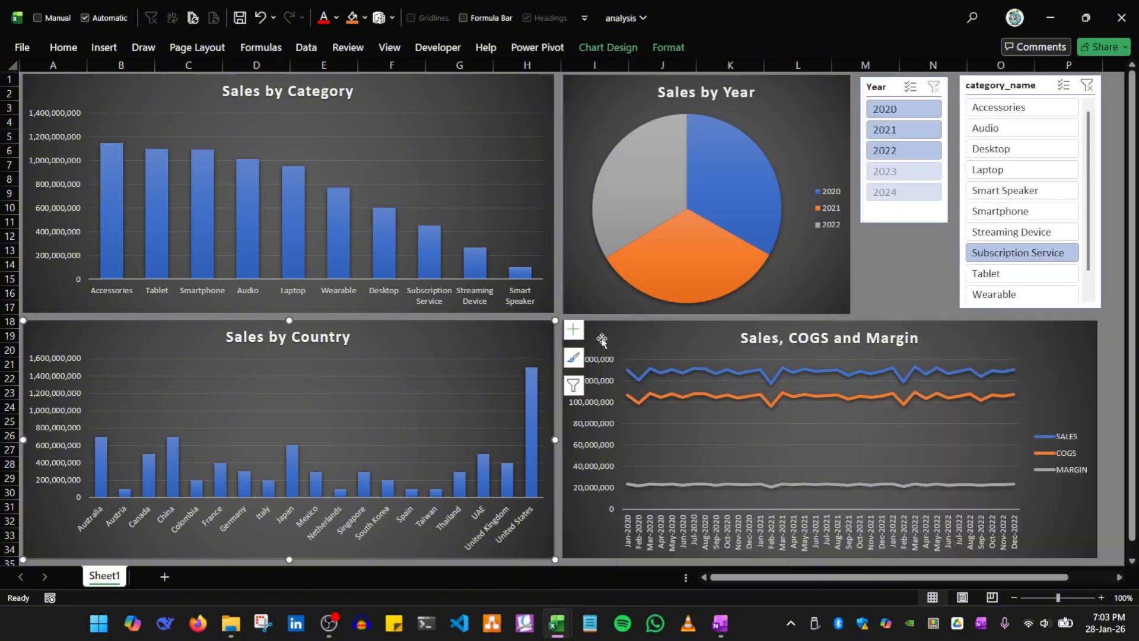
pyautogui.click(617, 335)
pyautogui.rightClick(617, 335)
pyautogui.press('Escape')
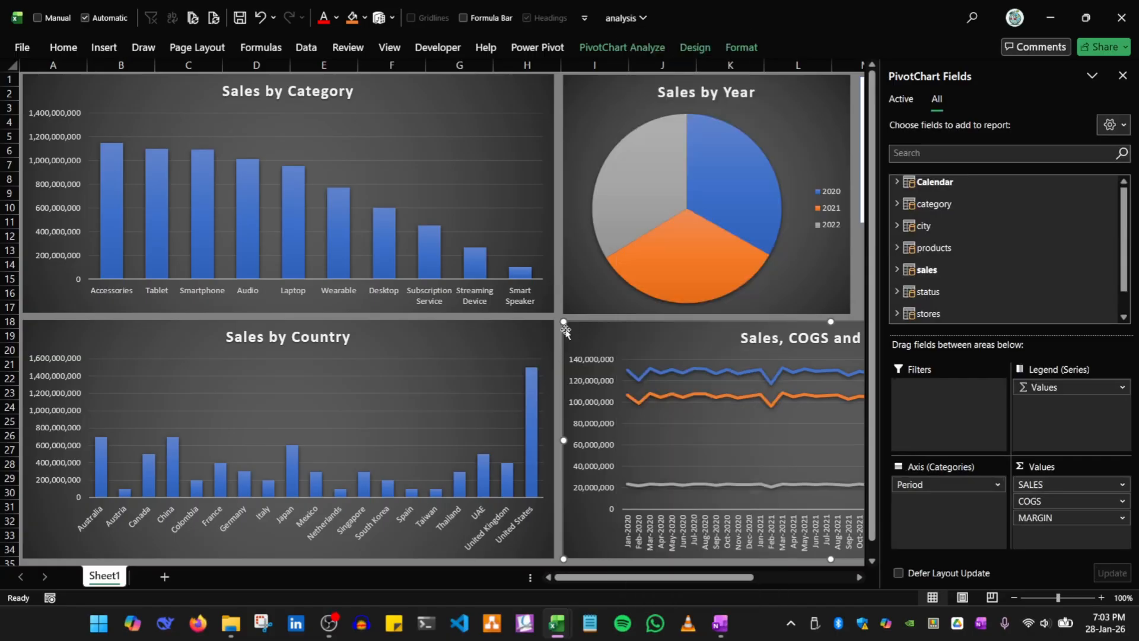
pyautogui.click(472, 93)
pyautogui.rightClick(442, 102)
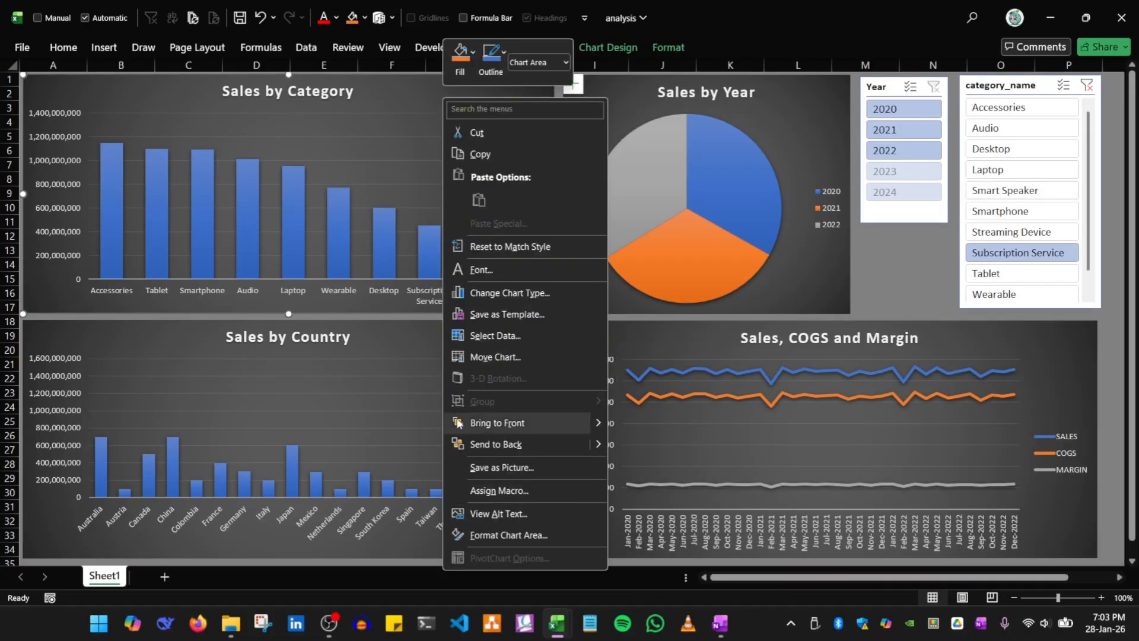
pyautogui.press('Escape')
pyautogui.click(424, 337)
pyautogui.rightClick(424, 341)
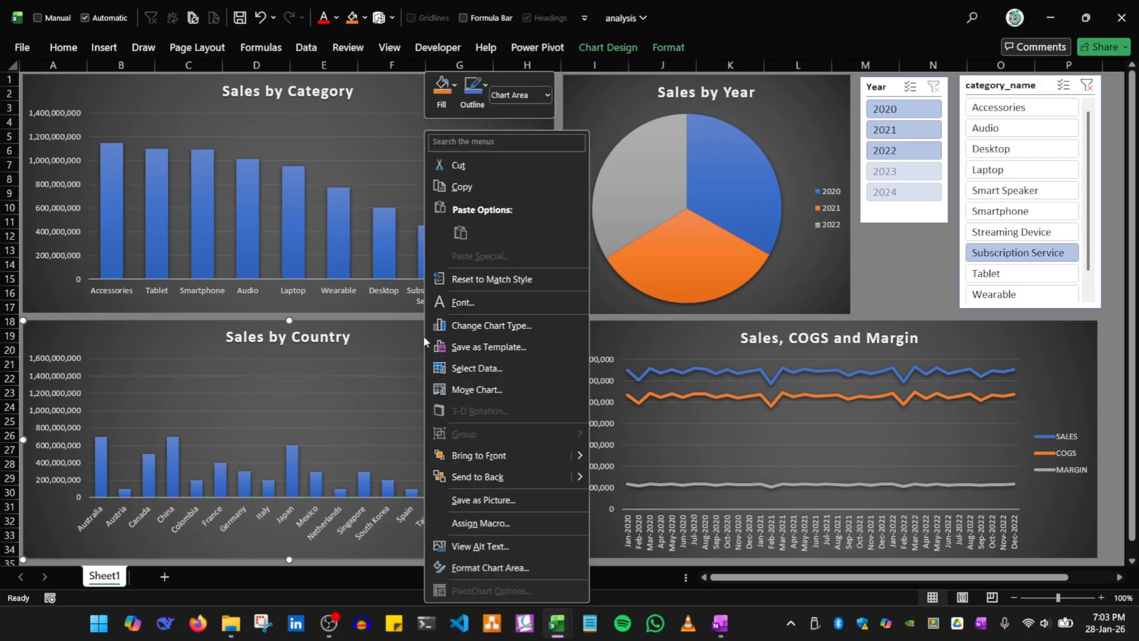
# Delete the Sales by Country chart and select cell F20 in the freed area
pyautogui.press('Escape')
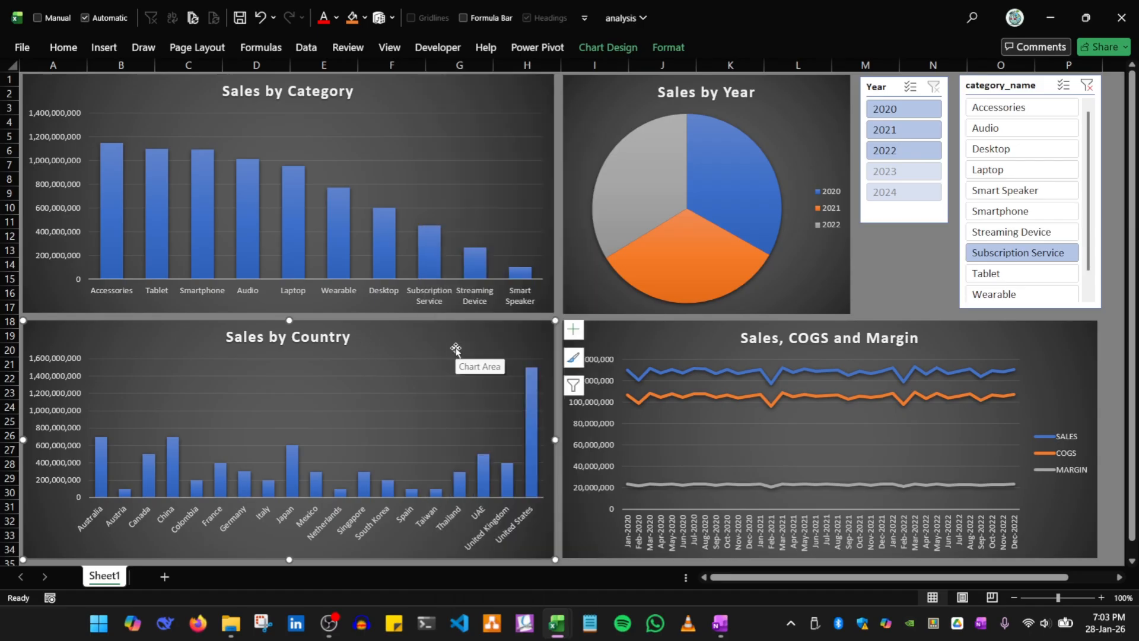
pyautogui.press('Delete')
pyautogui.click(418, 355)
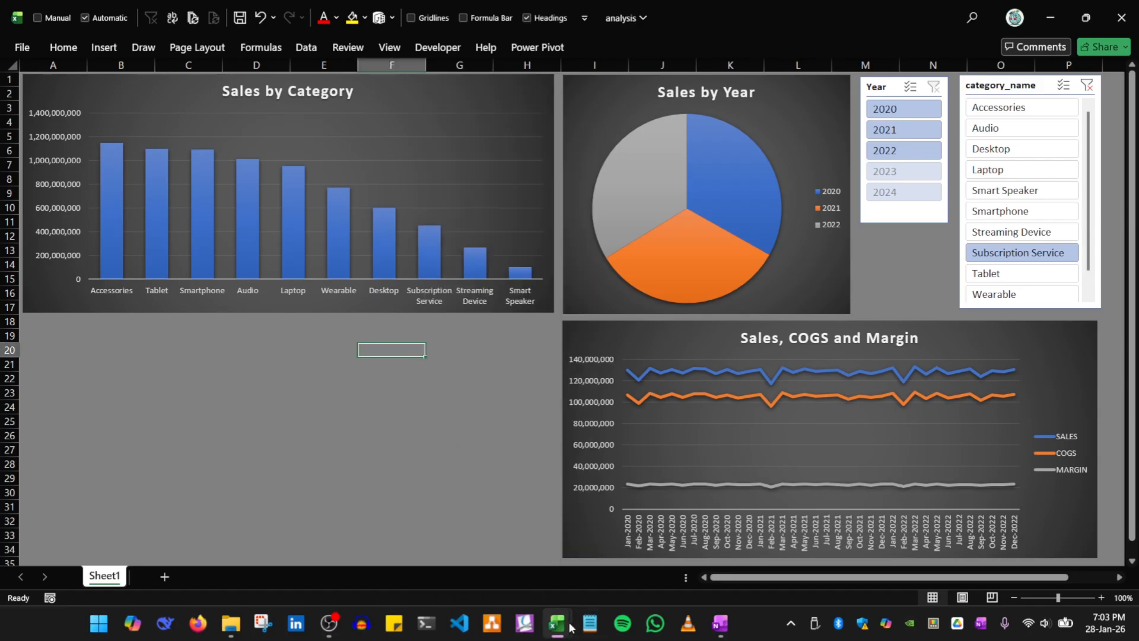
# Switch to the Power Pivot window and insert a PivotChart in the existing worksheet at cell F20 of Sheet1
pyautogui.moveTo(562, 633)
pyautogui.click(590, 576)
pyautogui.click(155, 399)
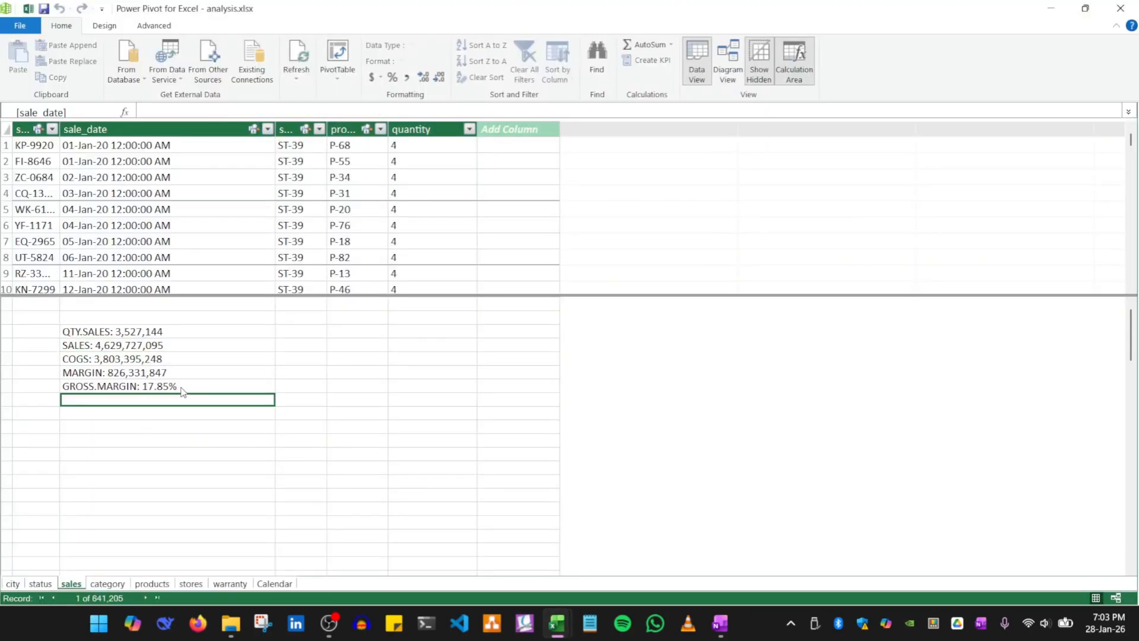
pyautogui.click(203, 372)
pyautogui.click(343, 79)
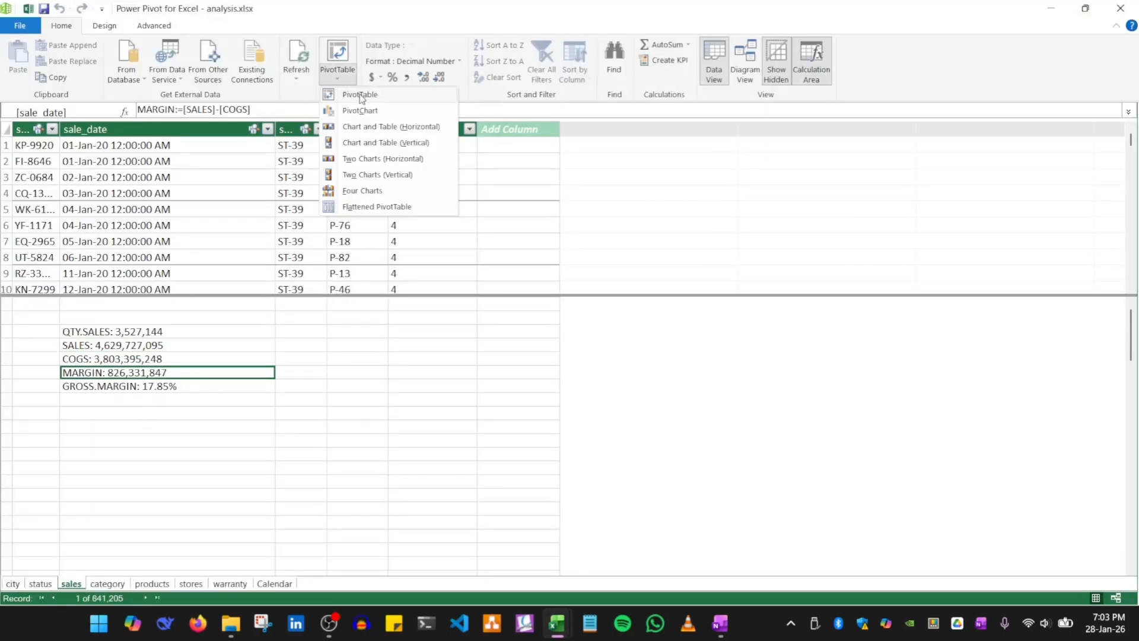
pyautogui.click(361, 111)
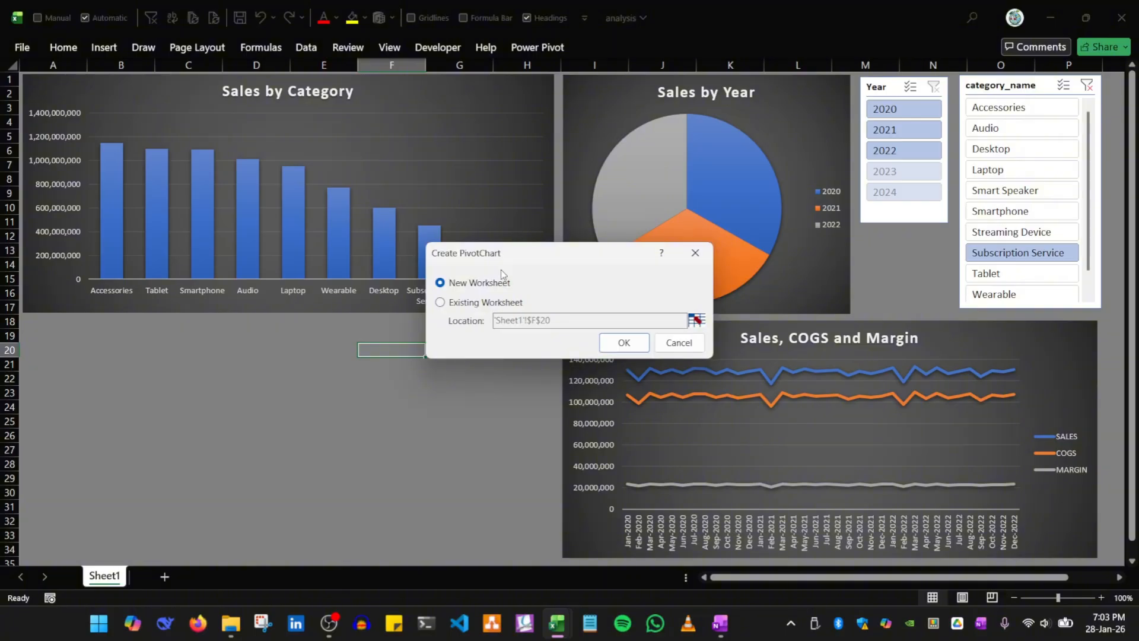
pyautogui.click(474, 308)
pyautogui.click(624, 342)
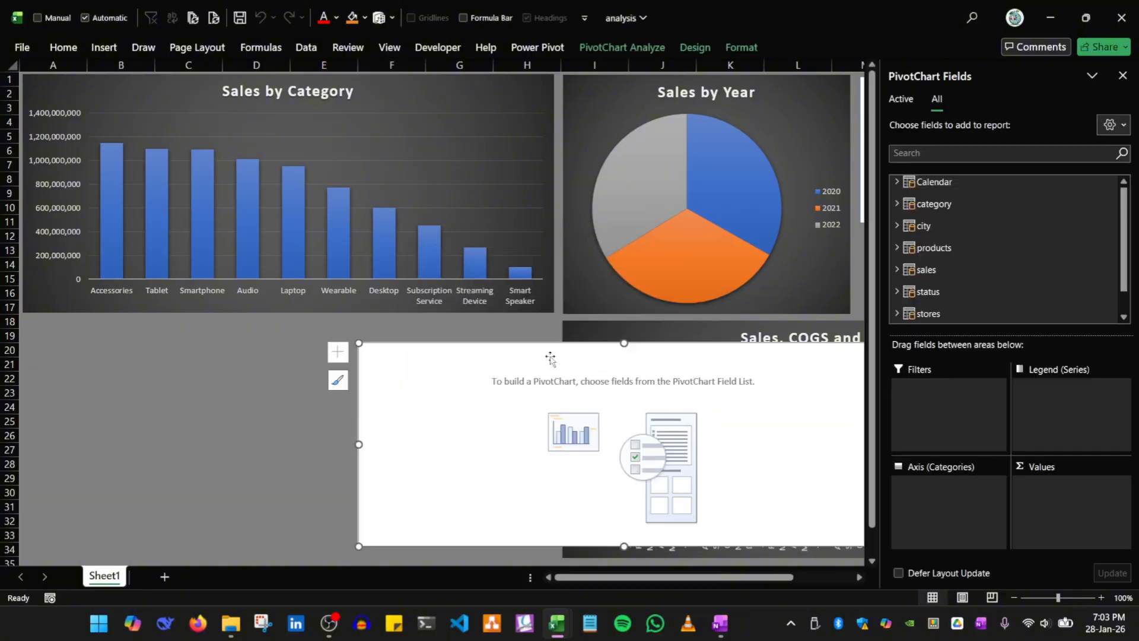
# Apply the dark gradient chart style used by the other charts to the new empty PivotChart
pyautogui.moveTo(370, 344); pyautogui.dragTo(267, 320)
pyautogui.click(622, 47)
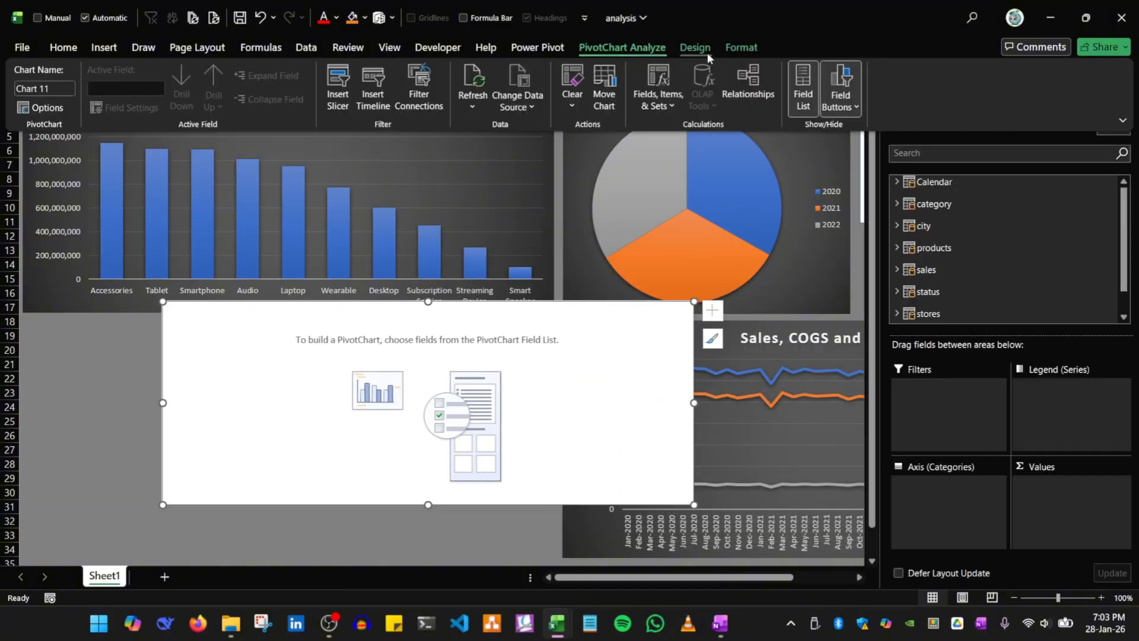
pyautogui.click(697, 49)
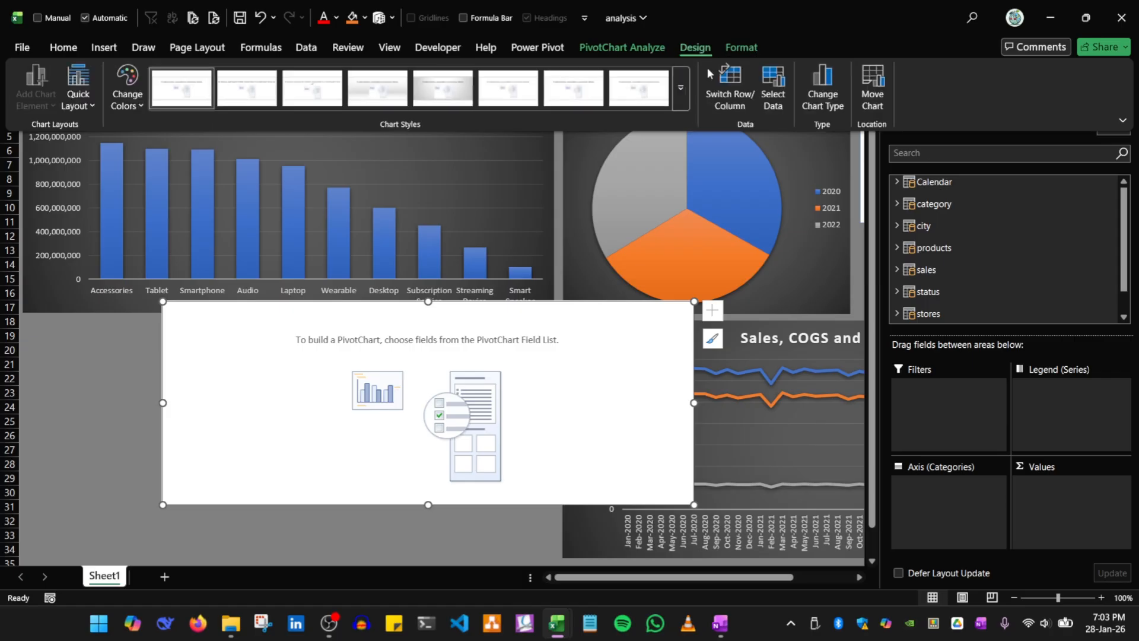
pyautogui.click(680, 88)
pyautogui.click(183, 133)
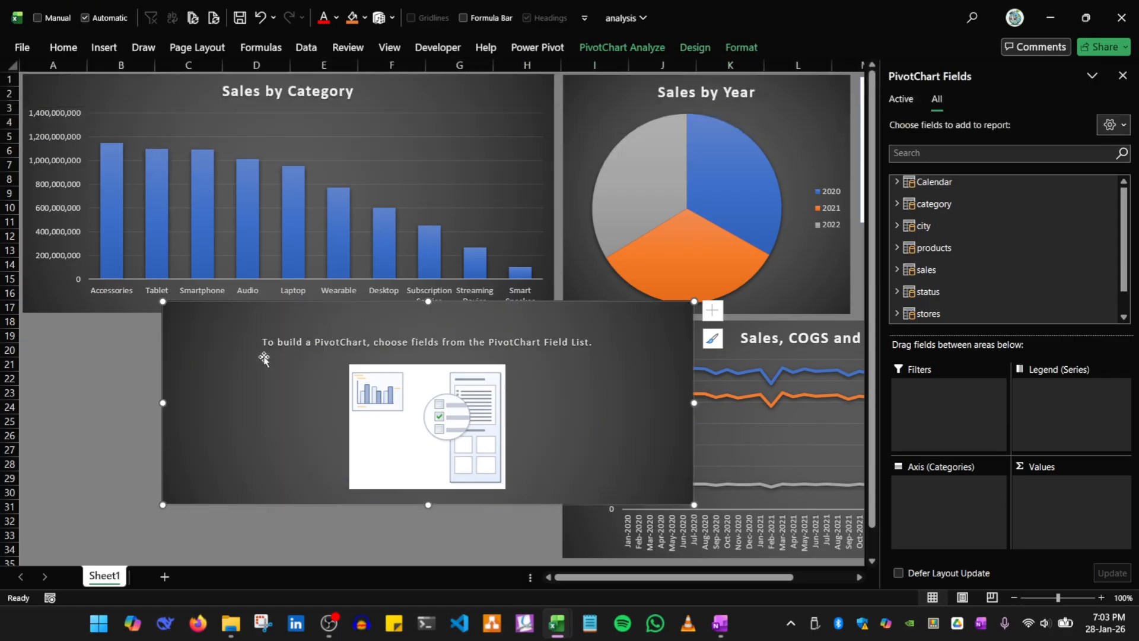
# Place the new PivotChart directly below Sales by Category and extend its height to match the neighbouring Sales, COGS and Margin chart
pyautogui.moveTo(284, 312); pyautogui.dragTo(144, 327)
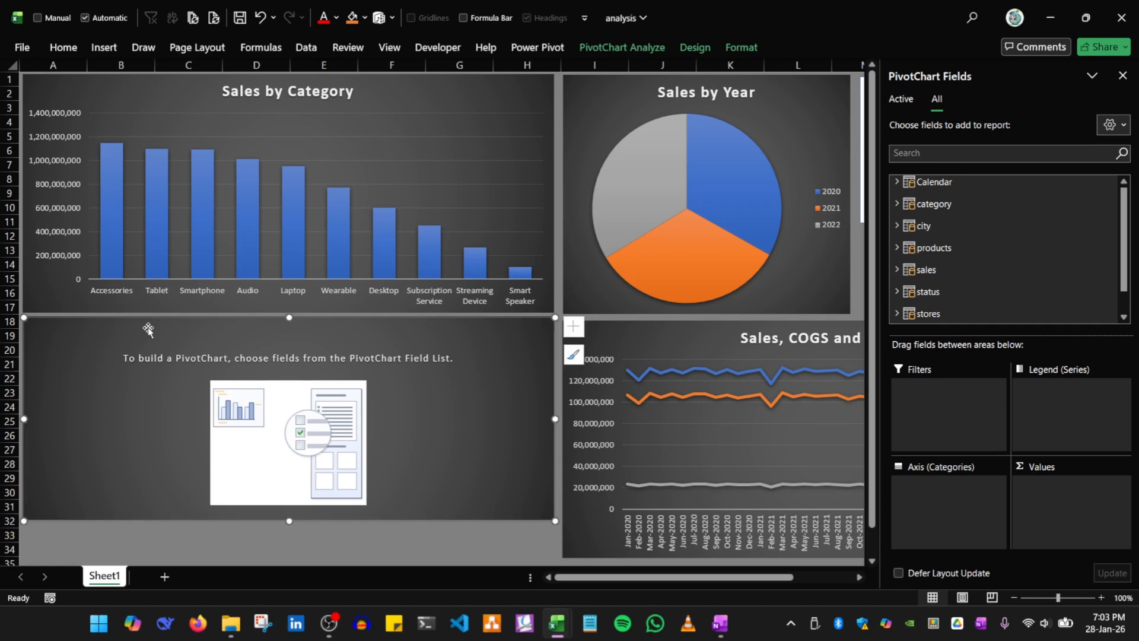
pyautogui.moveTo(291, 521); pyautogui.dragTo(291, 558)
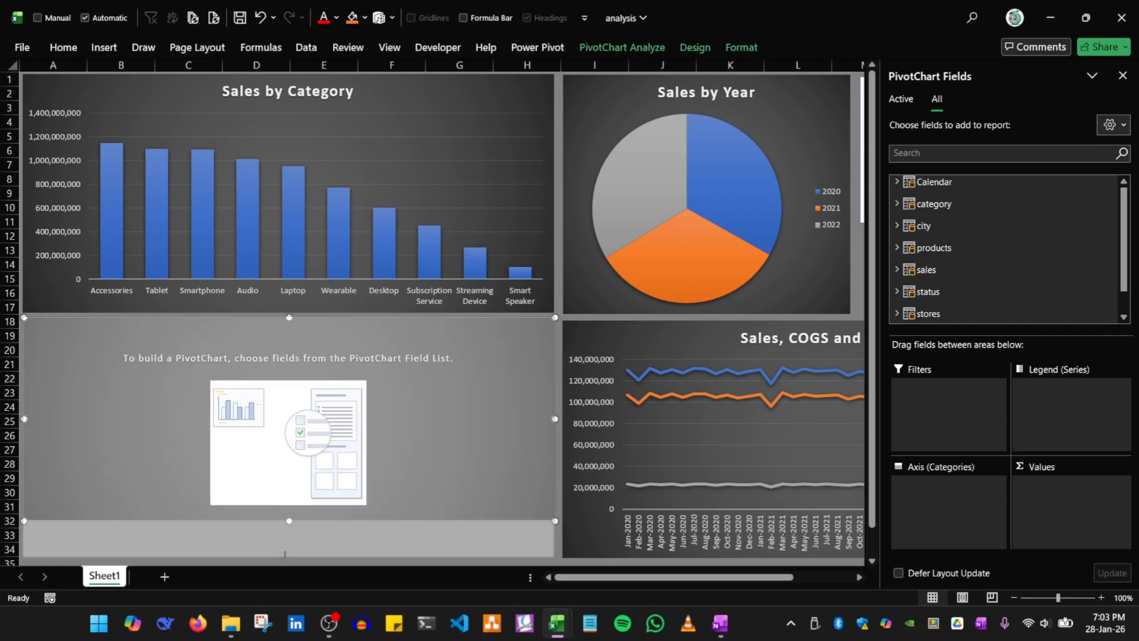
pyautogui.press('Down')
pyautogui.press('Down')
pyautogui.press('Down')
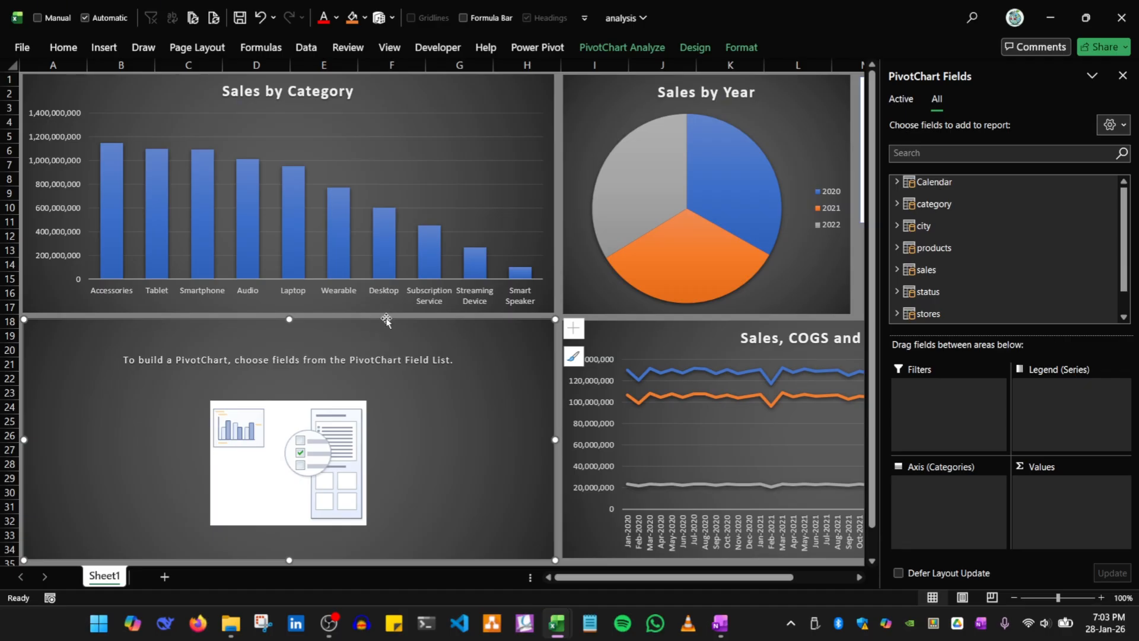
# Add SALES from the sales table as the chart's values and Country from the city table as its axis
pyautogui.click(896, 270)
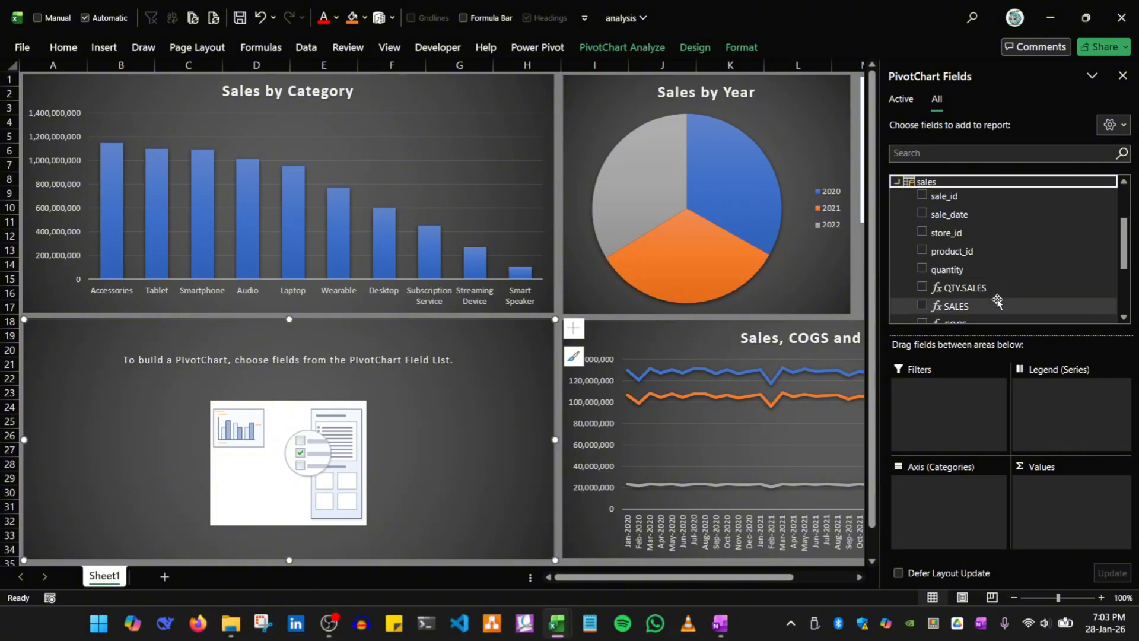
pyautogui.moveTo(982, 305); pyautogui.dragTo(1048, 522)
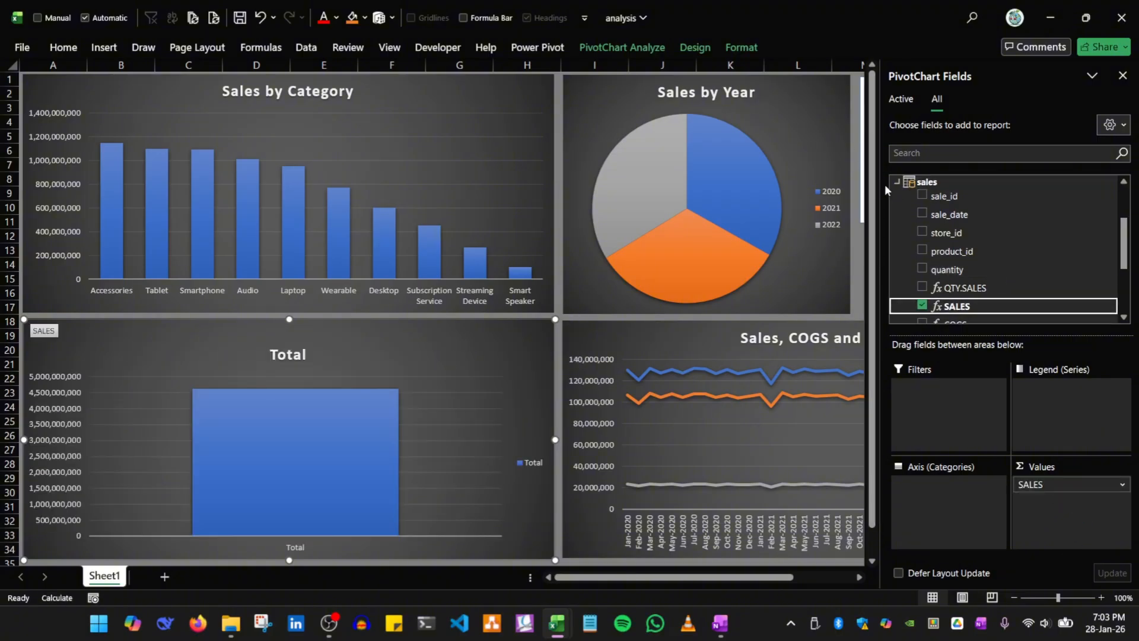
pyautogui.click(896, 182)
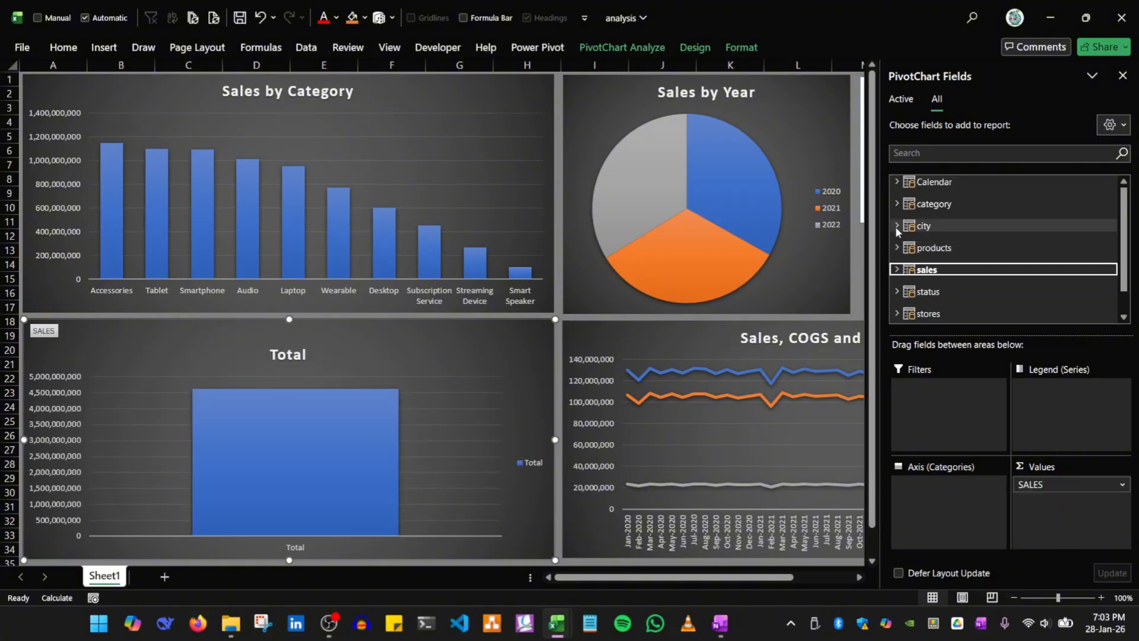
pyautogui.click(896, 225)
pyautogui.moveTo(958, 285); pyautogui.dragTo(925, 509)
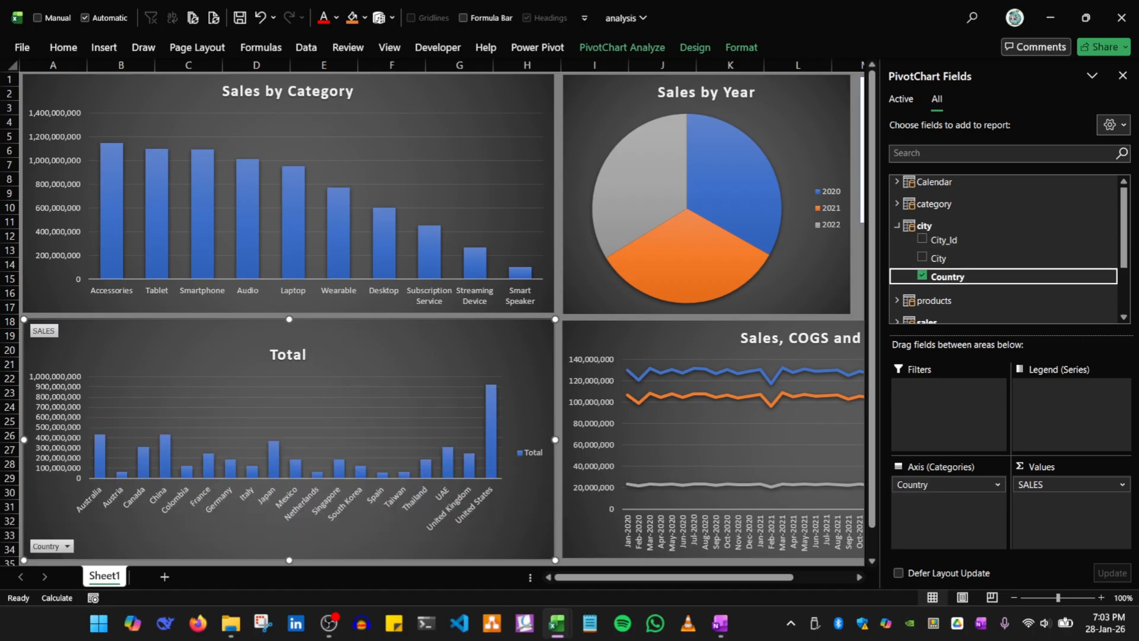
pyautogui.click(1122, 77)
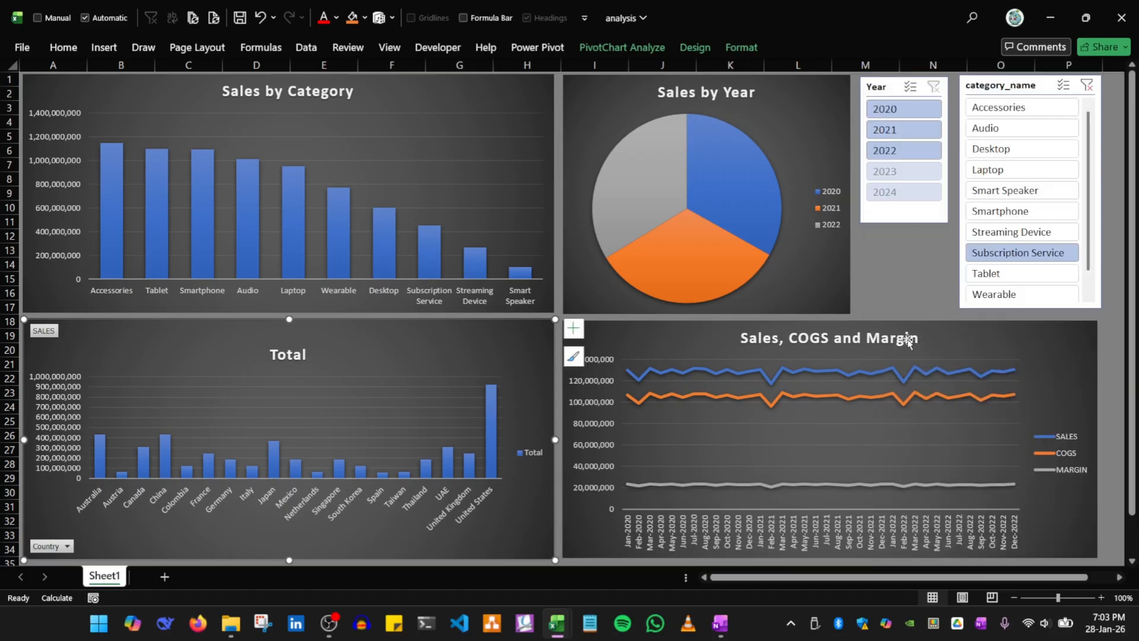
# Change the new PivotChart's title to "Sales by Country"
pyautogui.doubleClick(297, 356)
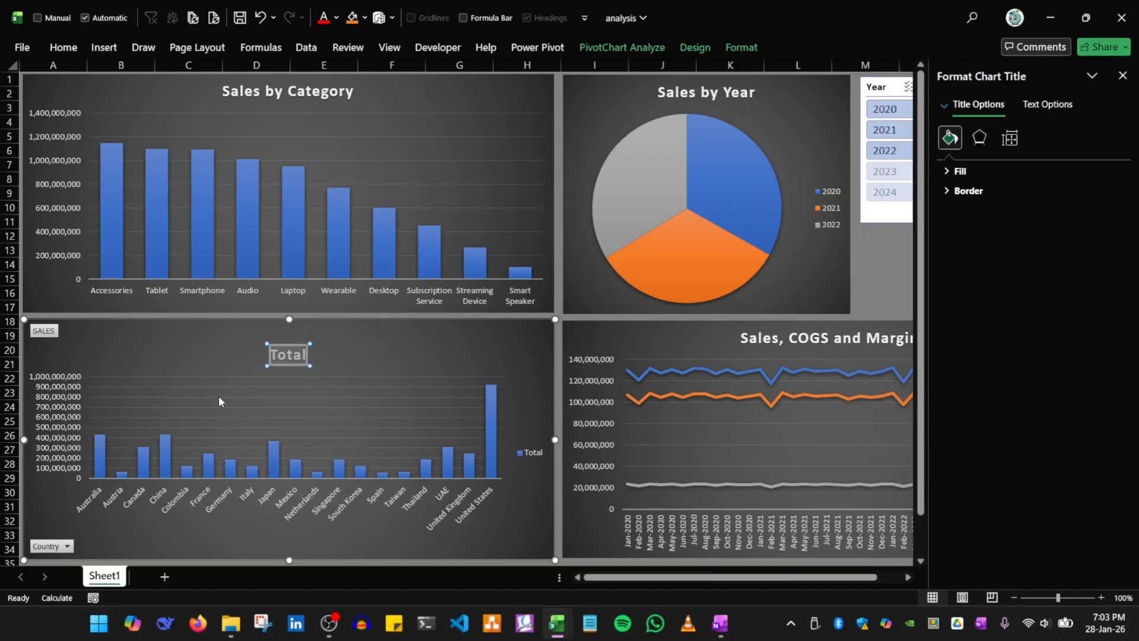
pyautogui.write('Sales by')
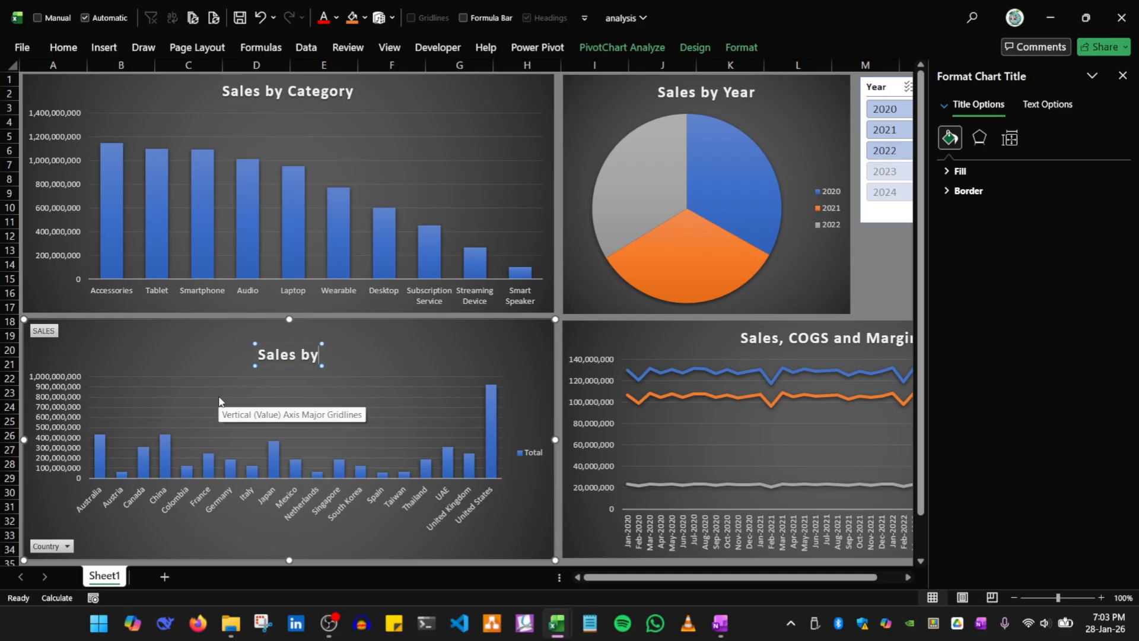
pyautogui.write(' Country')
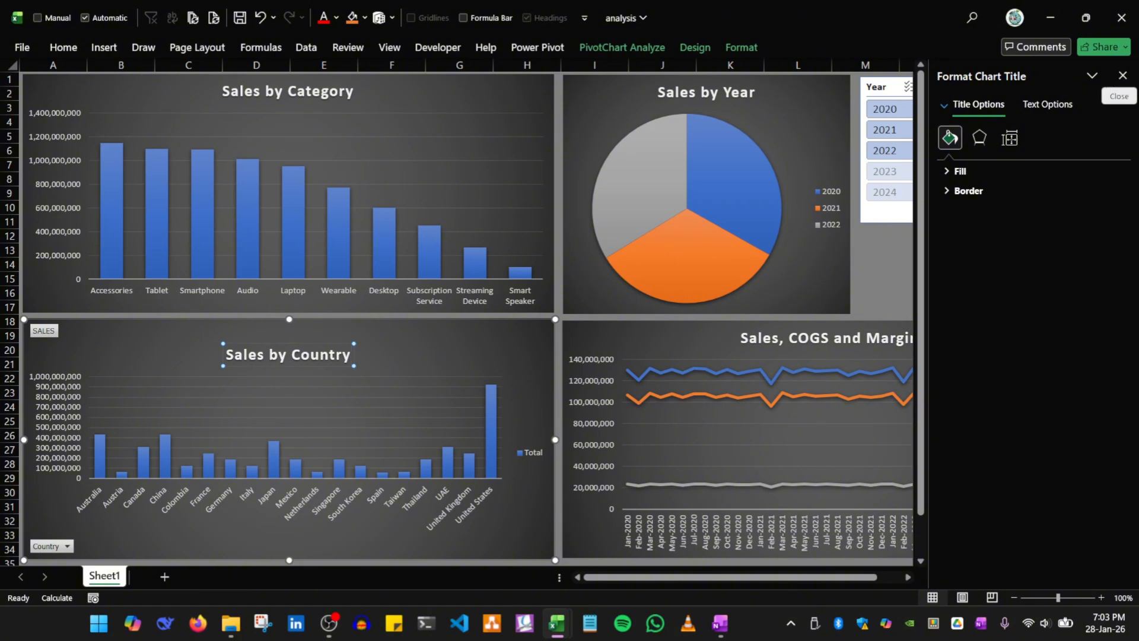
pyautogui.click(1121, 75)
pyautogui.click(893, 260)
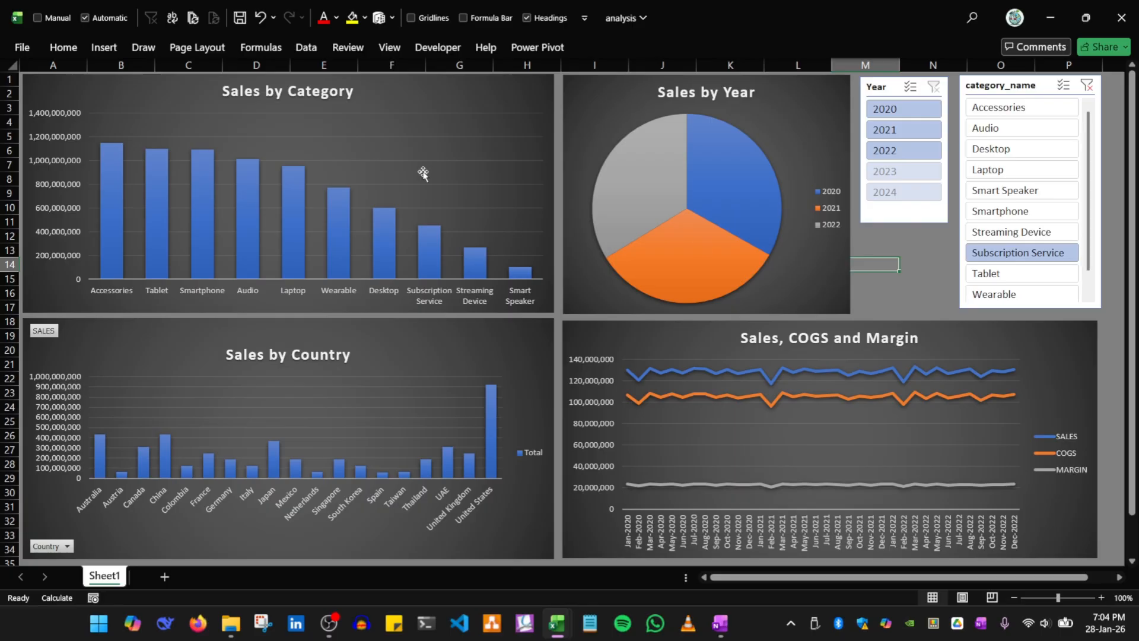
# Check the Sales by Category chart for PivotChart options and delete the chart
pyautogui.click(431, 95)
pyautogui.rightClick(431, 95)
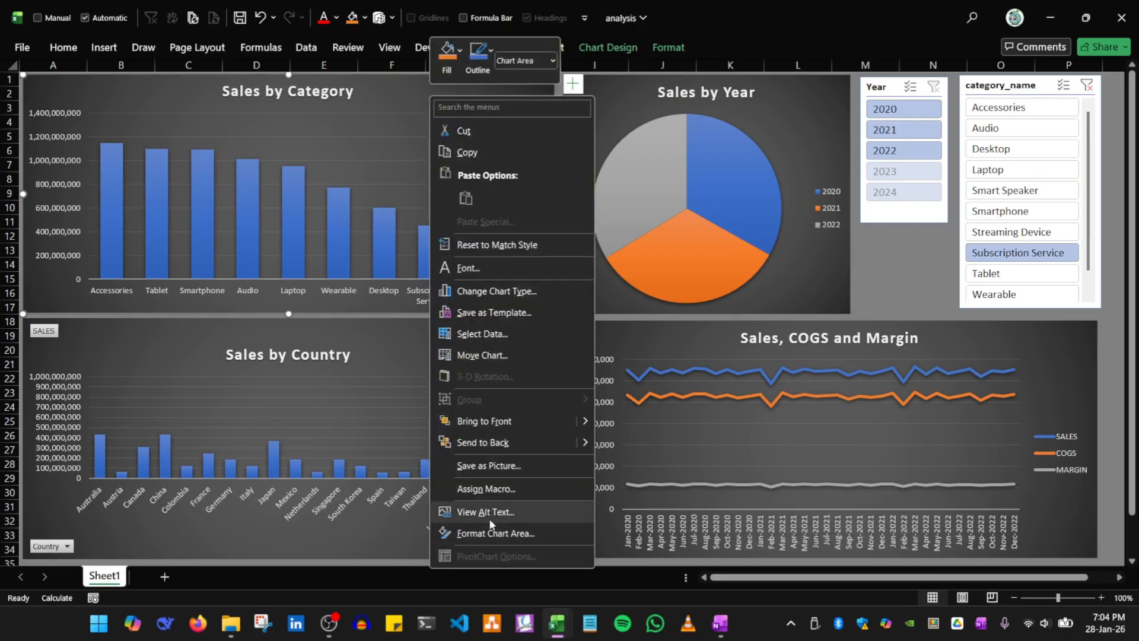
pyautogui.click(381, 111)
pyautogui.press('Delete')
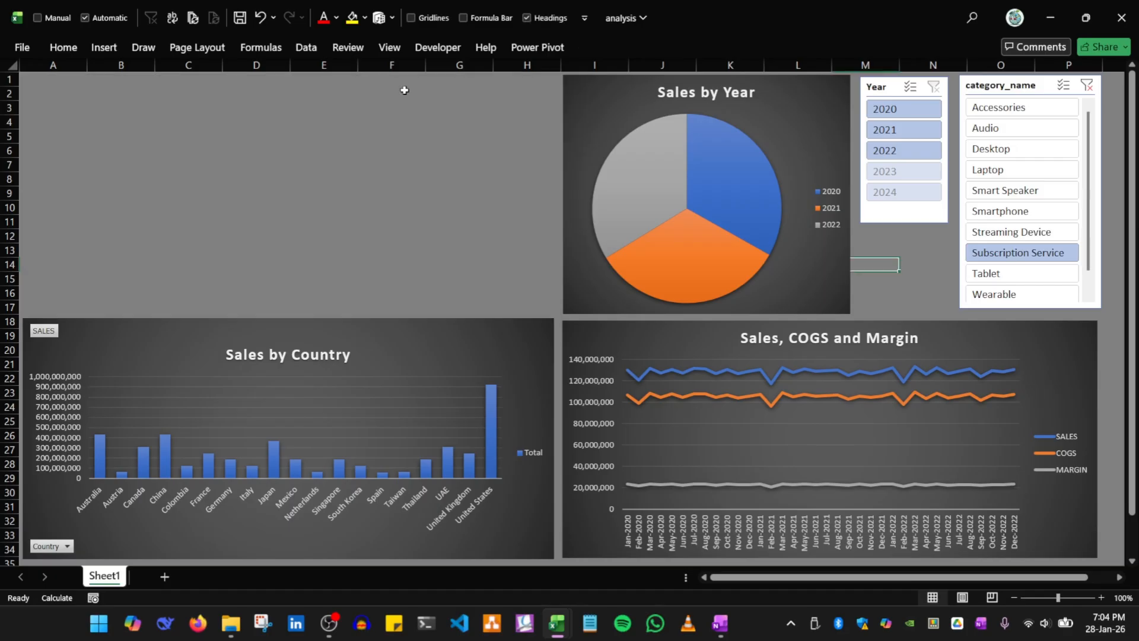
# Insert a PivotTable from the Power Pivot window in the existing worksheet at cell M14 of Sheet1
pyautogui.moveTo(556, 623)
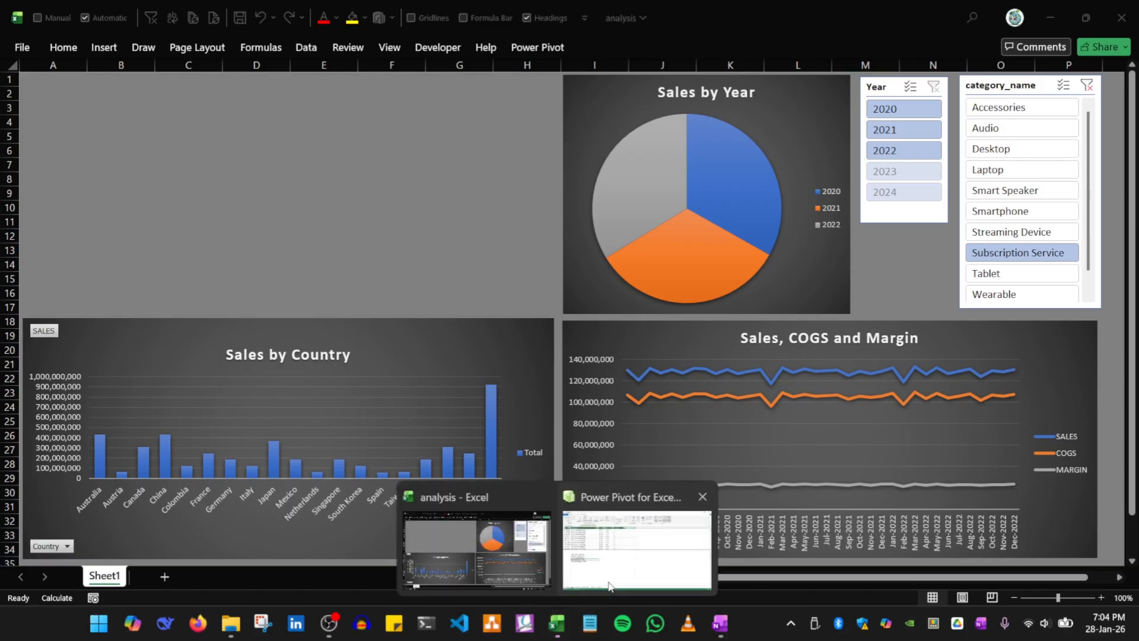
pyautogui.click(640, 537)
pyautogui.click(340, 76)
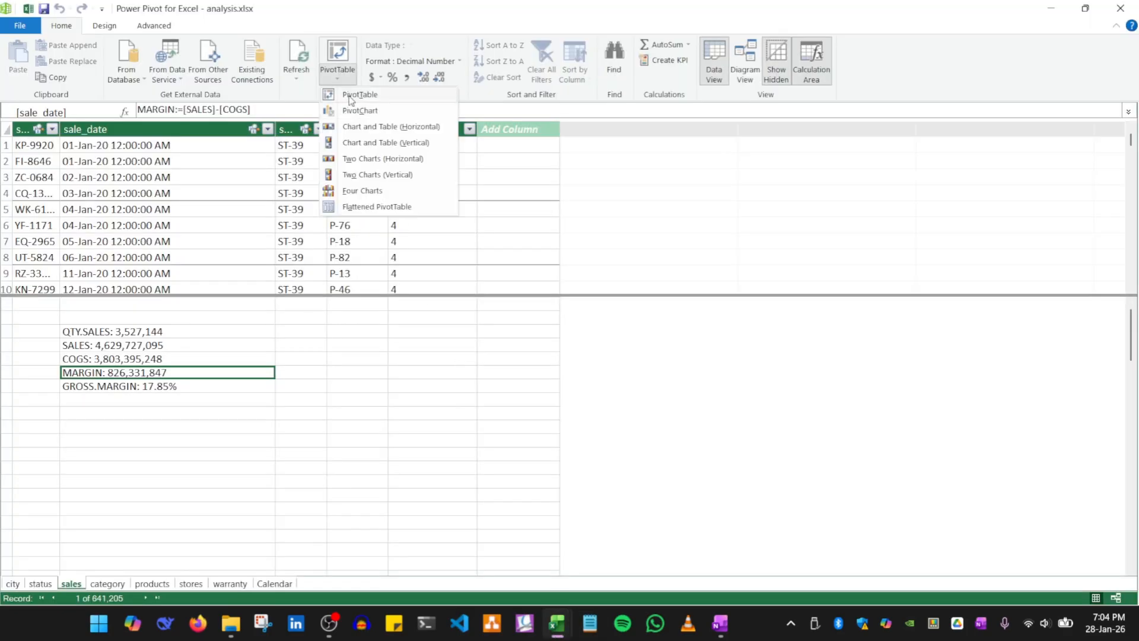
pyautogui.click(367, 94)
pyautogui.click(480, 303)
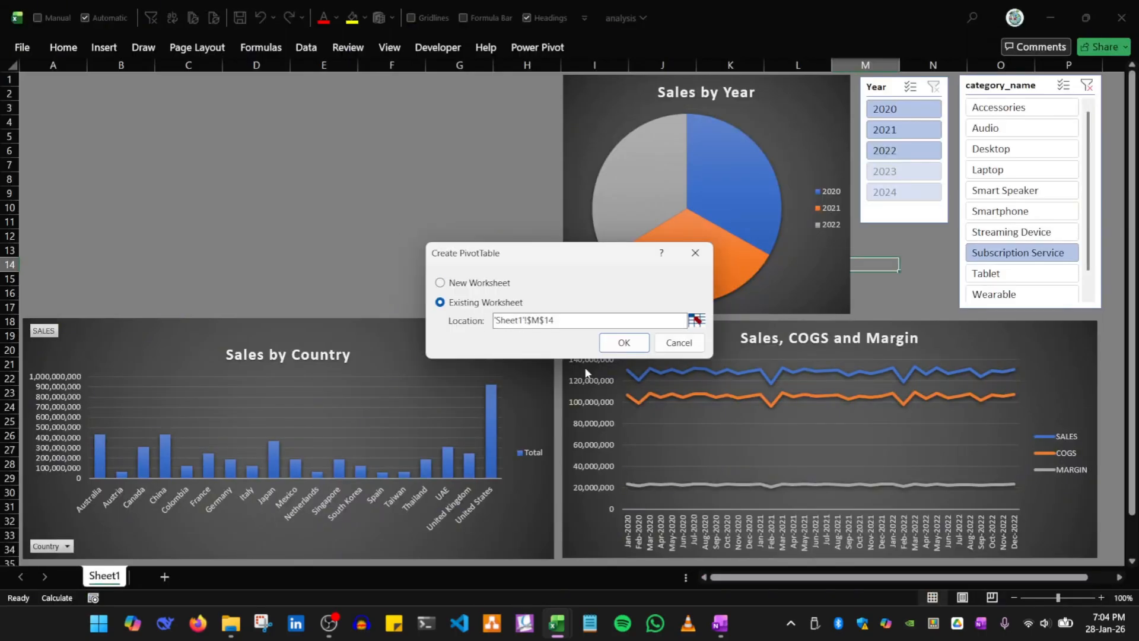
pyautogui.click(623, 342)
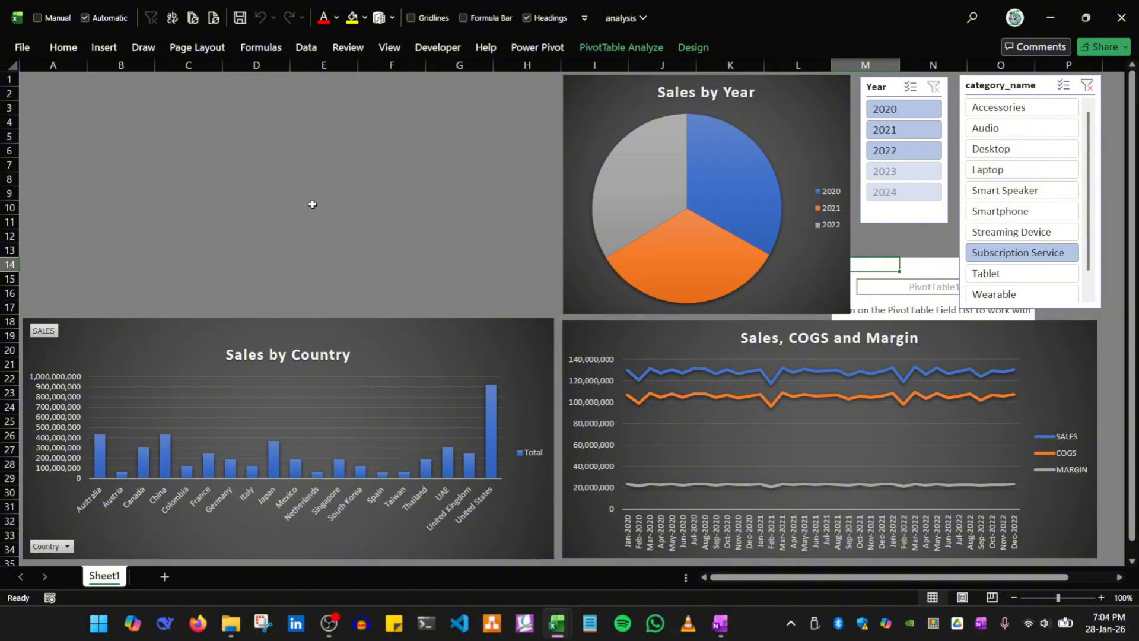
# Move the Sales, COGS and Margin chart off the empty PivotTable and delete that PivotTable
pyautogui.moveTo(705, 334); pyautogui.dragTo(702, 470)
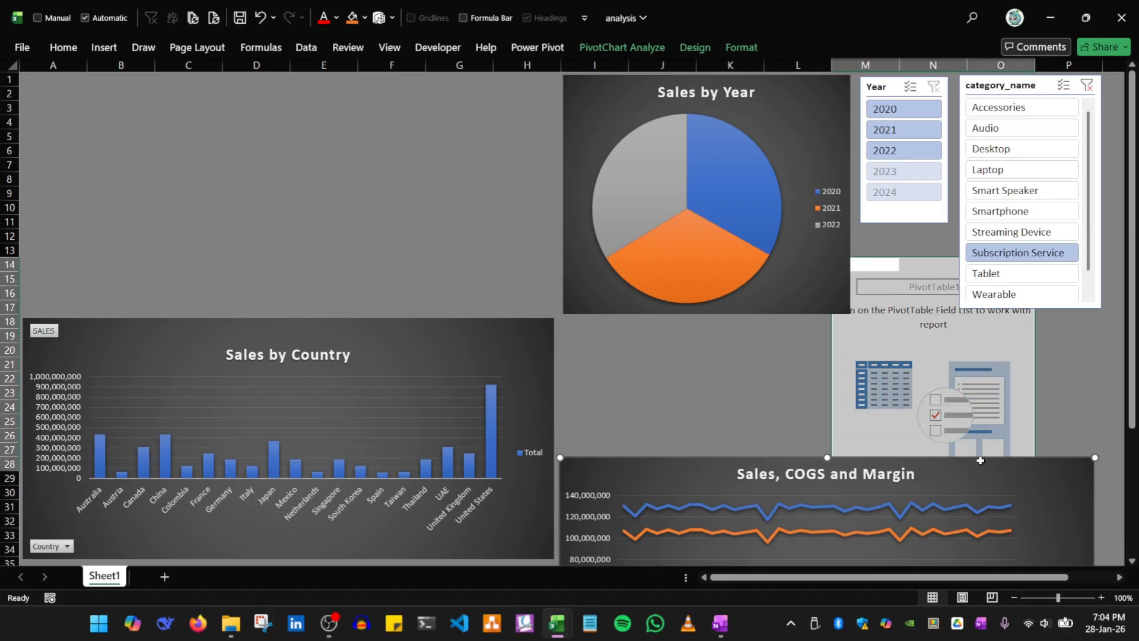
pyautogui.click(946, 455)
pyautogui.press('Delete')
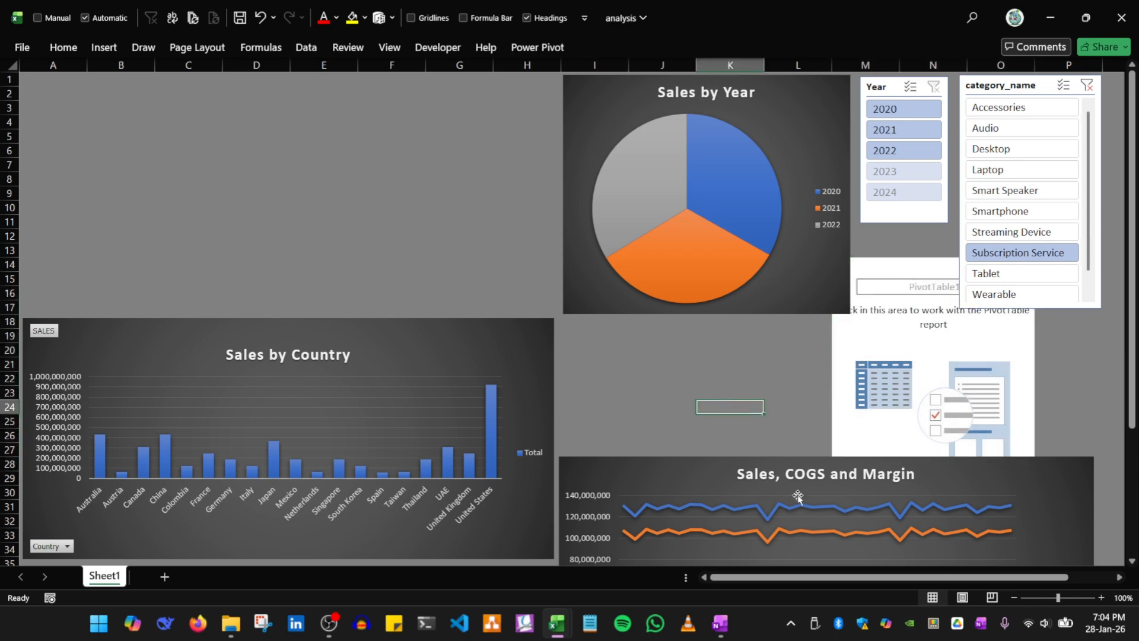
pyautogui.moveTo(730, 463); pyautogui.dragTo(237, 297)
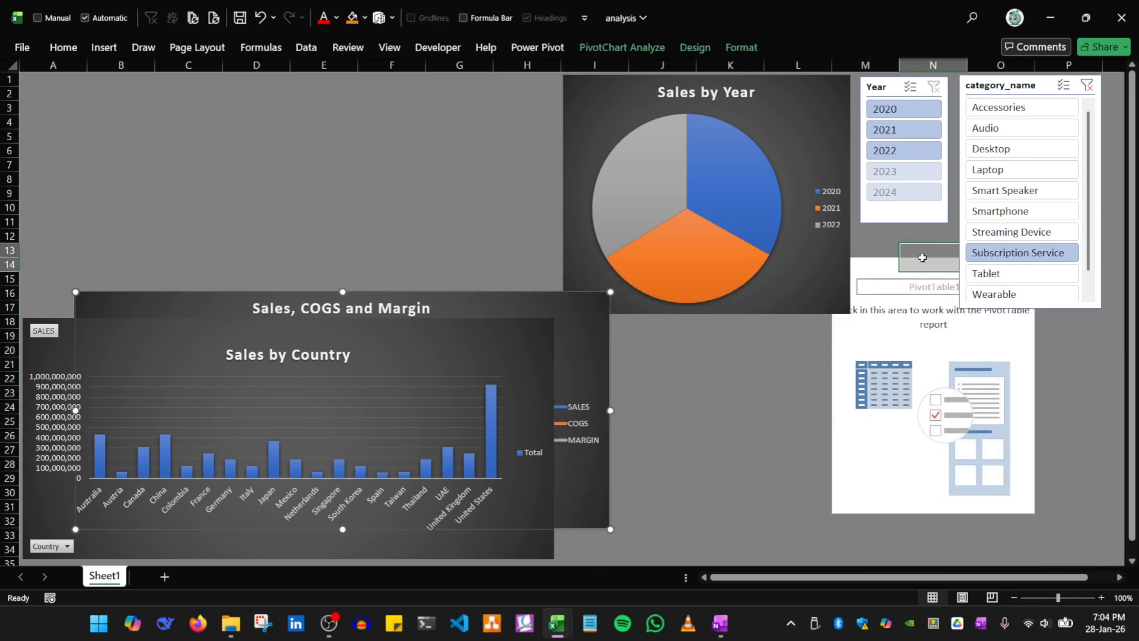
pyautogui.click(888, 265)
pyautogui.keyDown('shift'); pyautogui.click(1023, 504); pyautogui.keyUp('shift')
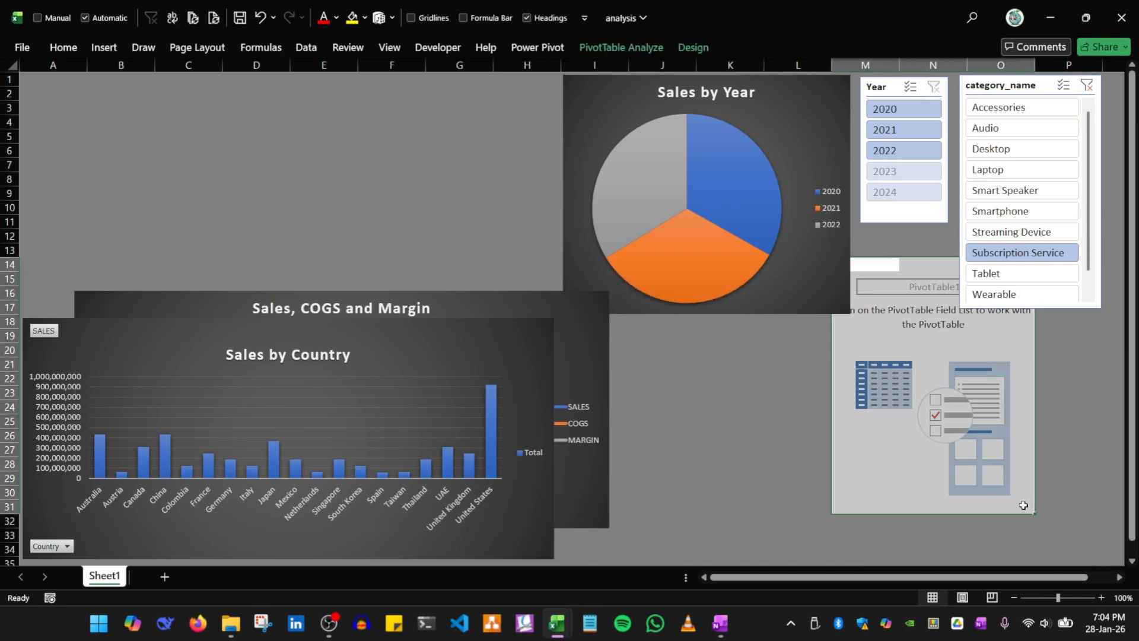
pyautogui.click(688, 399)
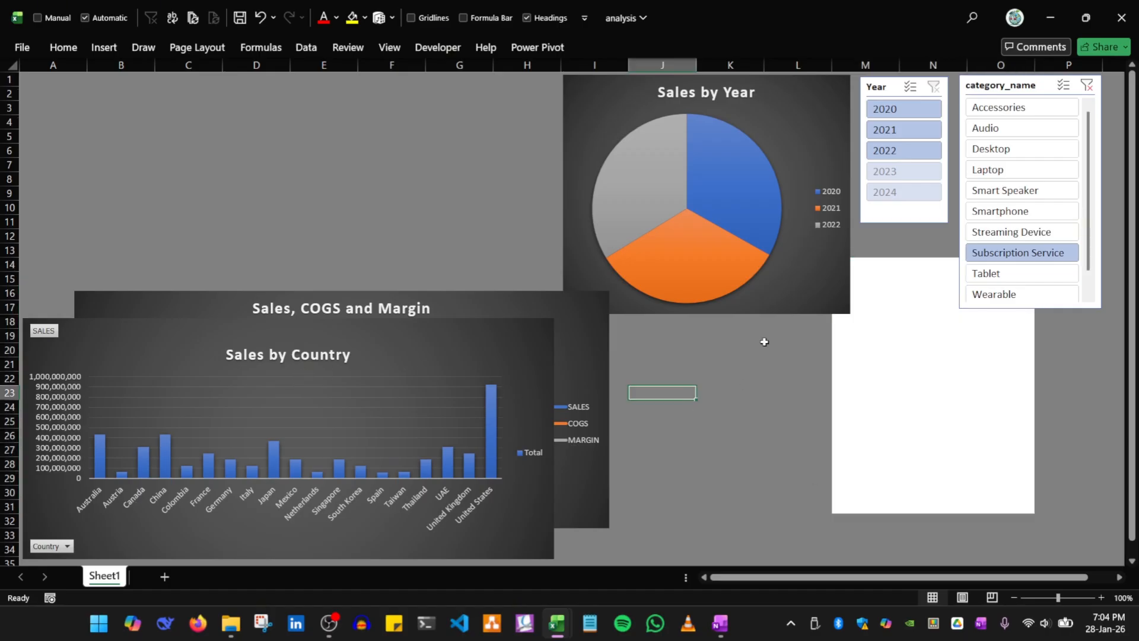
pyautogui.moveTo(913, 240); pyautogui.dragTo(908, 393)
pyautogui.click(774, 401)
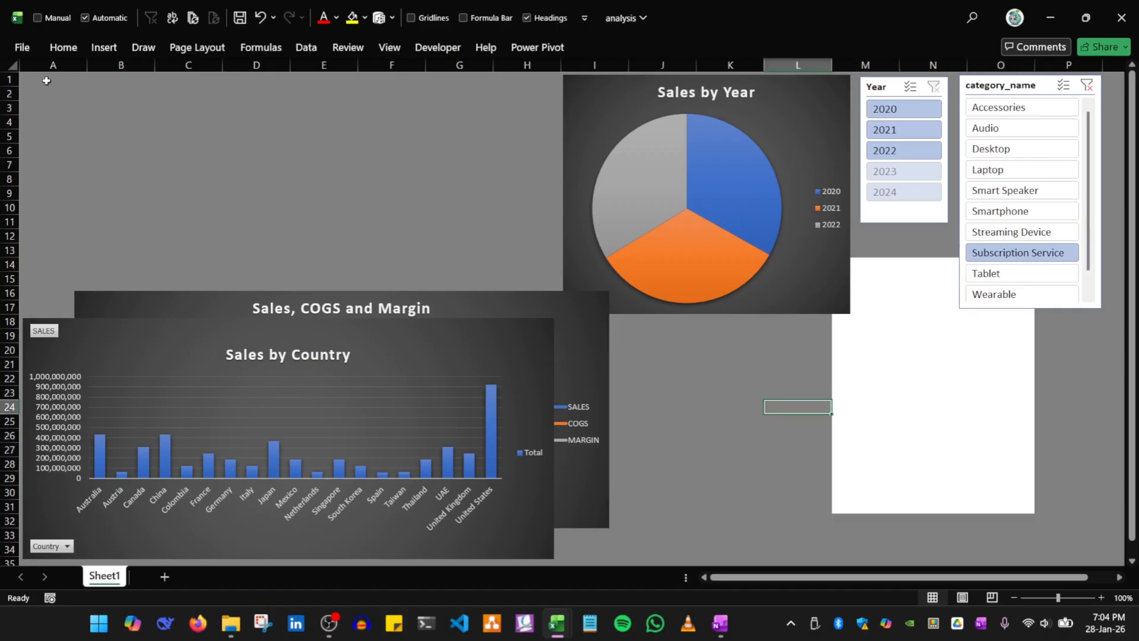
# Fill the entire sheet with the mid-gray theme color to cover the white area left by the PivotTable
pyautogui.click(15, 65)
pyautogui.click(364, 18)
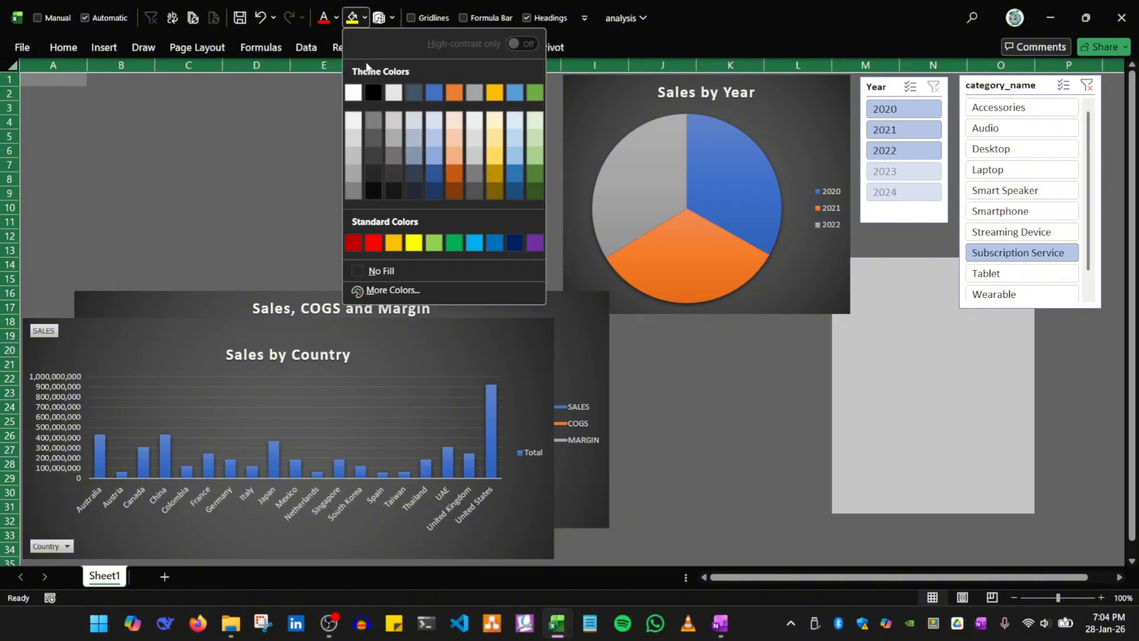
pyautogui.click(375, 121)
pyautogui.click(408, 187)
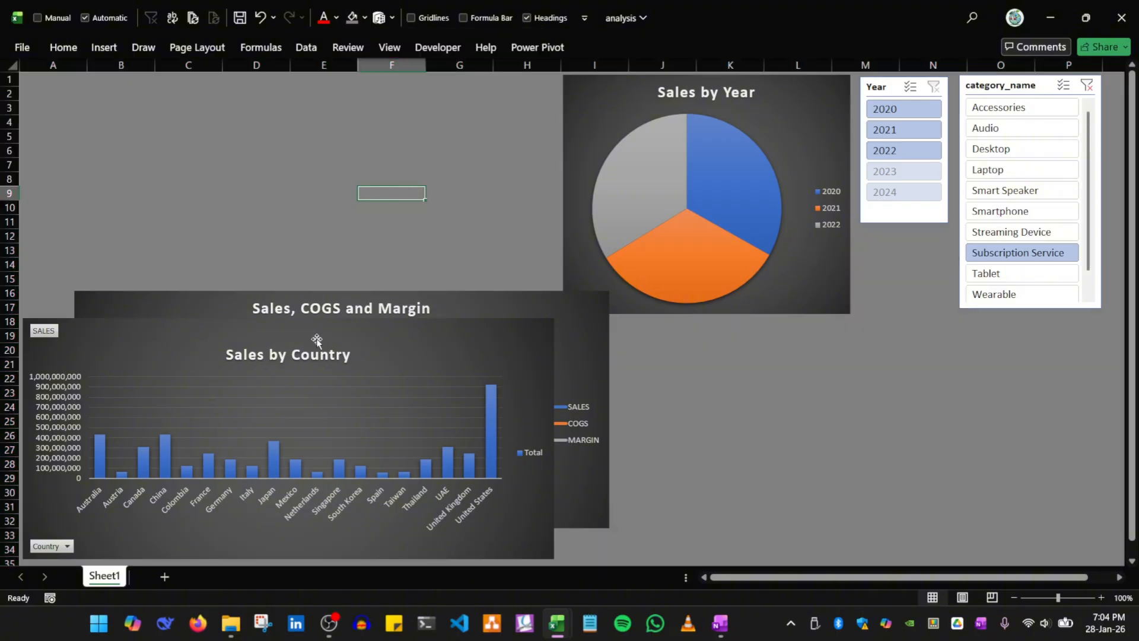
# Move the Sales, COGS and Margin chart beside Sales by Country and insert a horizontal PivotChart and PivotTable from Power Pivot at Sheet1 cell E8
pyautogui.moveTo(204, 296); pyautogui.dragTo(694, 326)
pyautogui.click(350, 180)
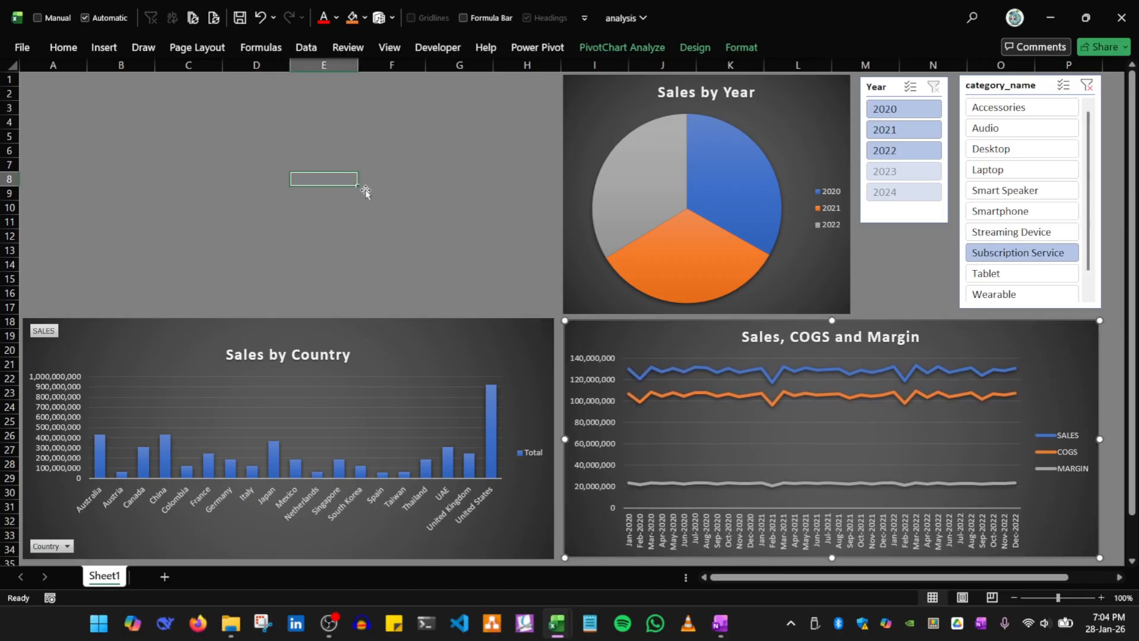
pyautogui.moveTo(556, 622)
pyautogui.click(608, 579)
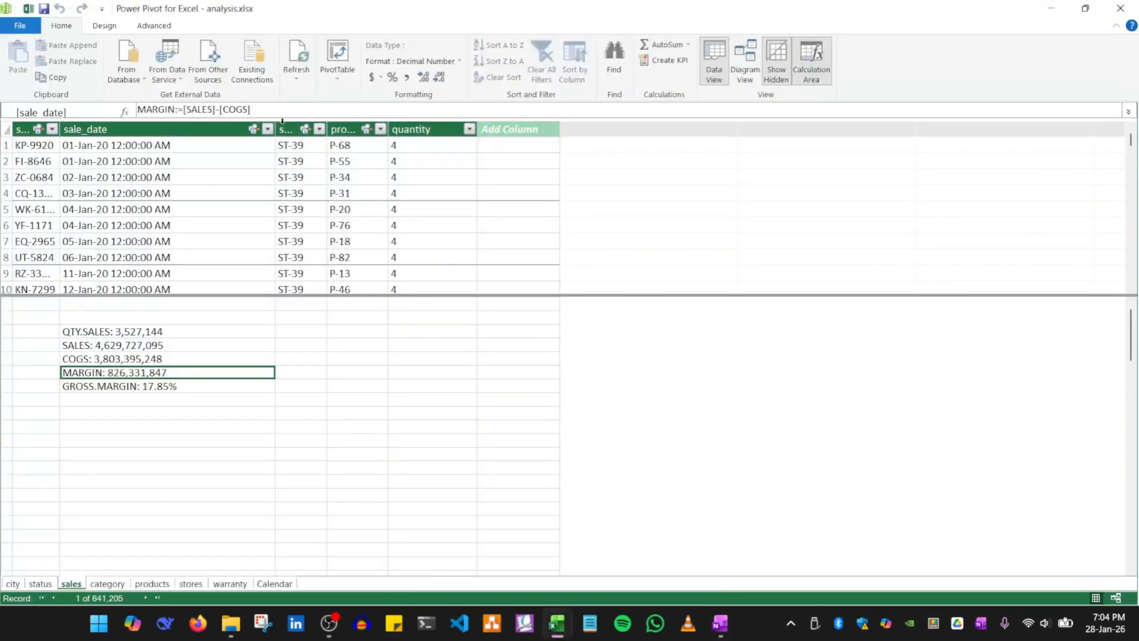
pyautogui.click(338, 67)
pyautogui.click(343, 125)
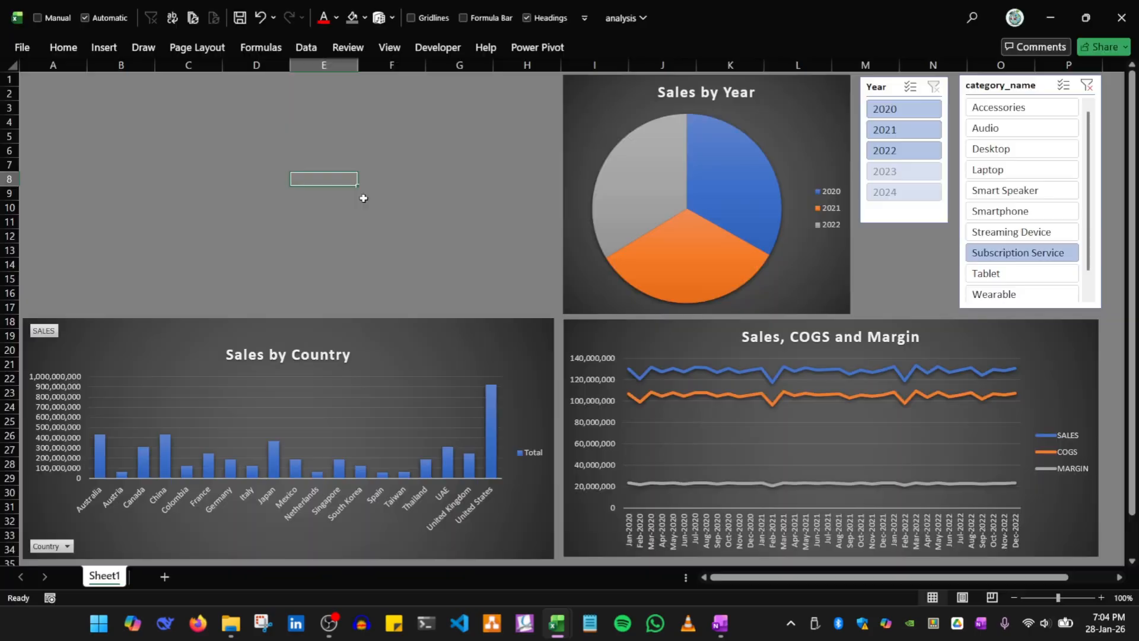
pyautogui.click(476, 304)
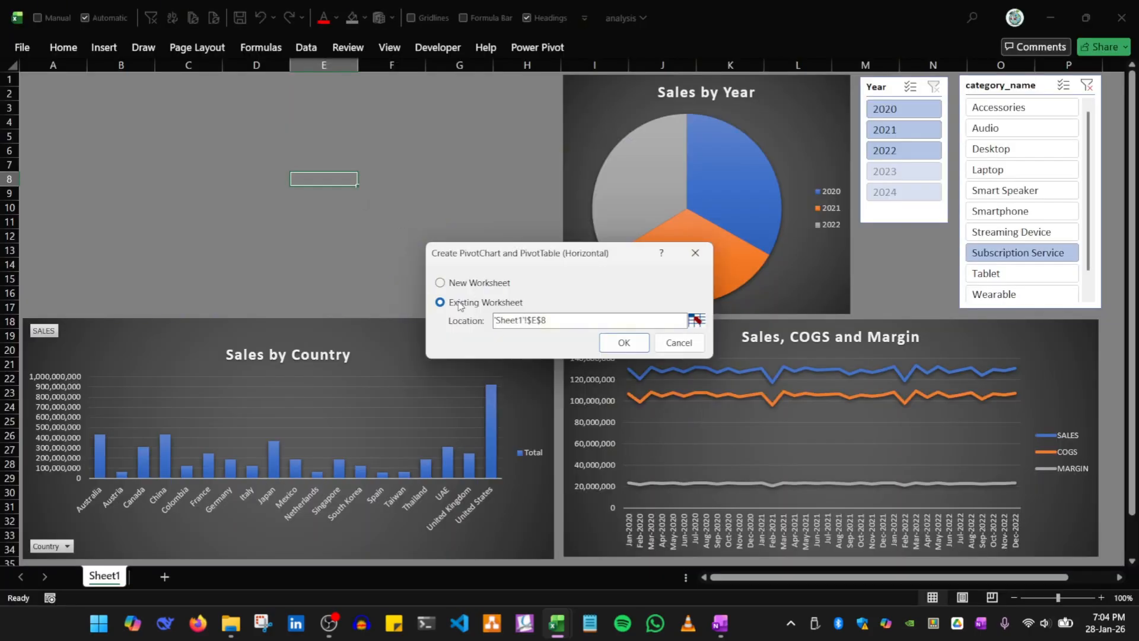
pyautogui.click(617, 345)
# Fit the empty PivotChart into the space above the Sales by Country chart and apply the dark gray gradient chart style
pyautogui.moveTo(421, 178); pyautogui.dragTo(152, 76)
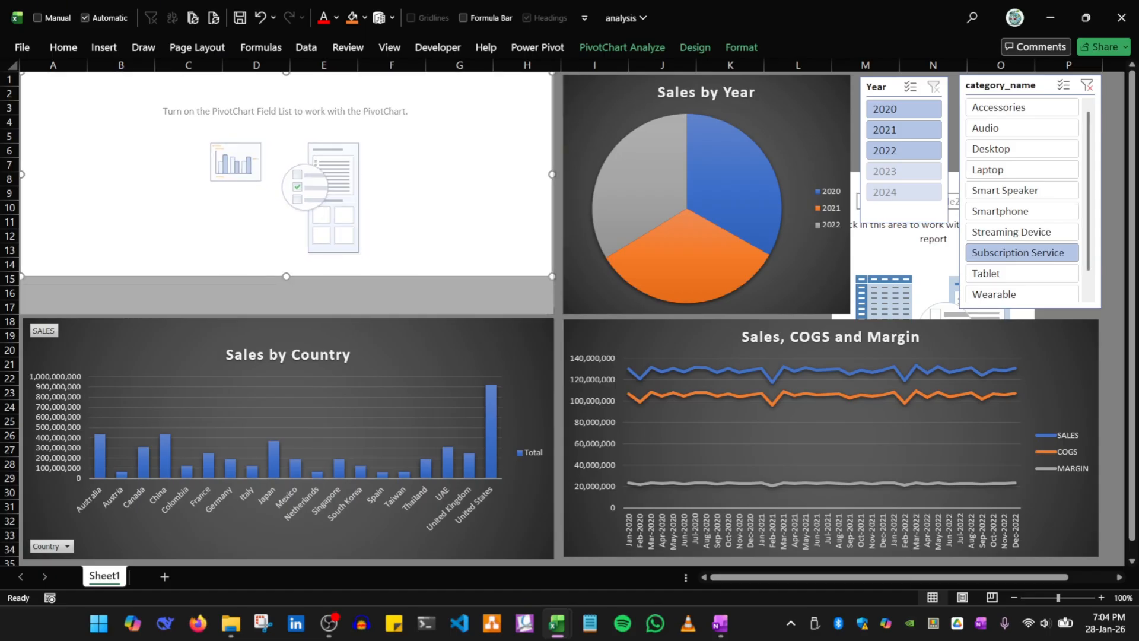
pyautogui.moveTo(552, 276); pyautogui.dragTo(554, 316)
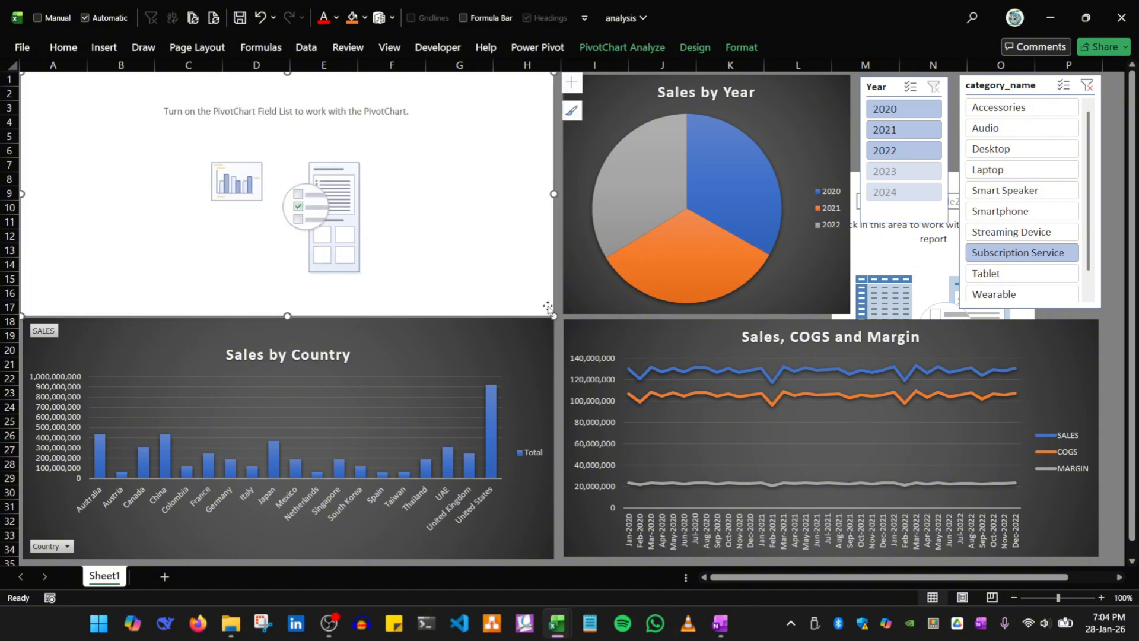
pyautogui.click(694, 47)
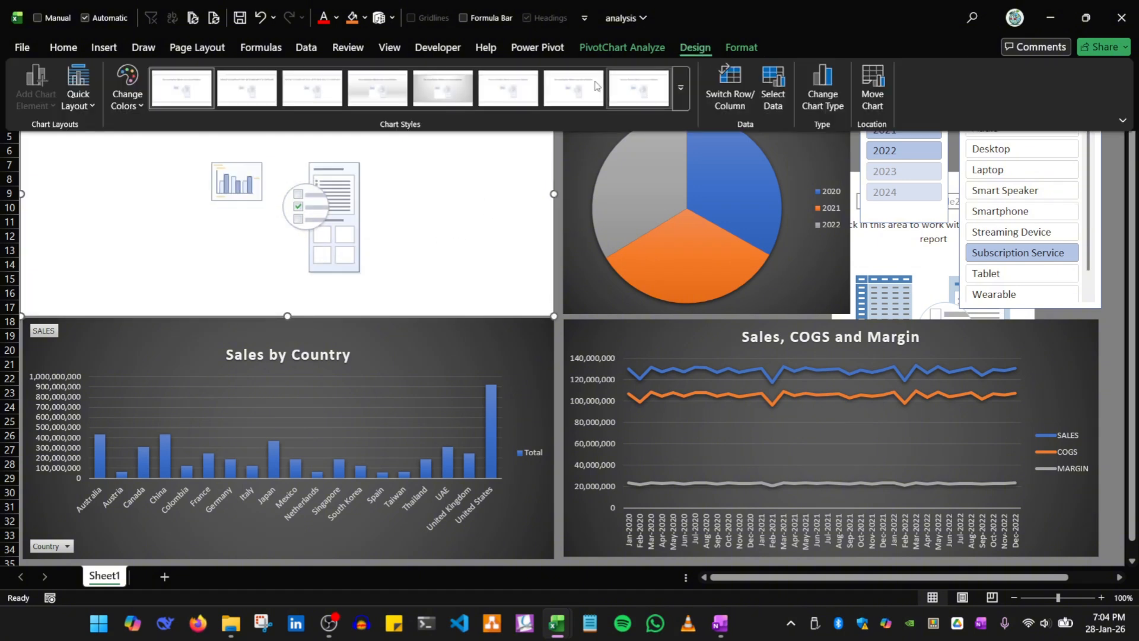
pyautogui.click(681, 99)
pyautogui.click(180, 131)
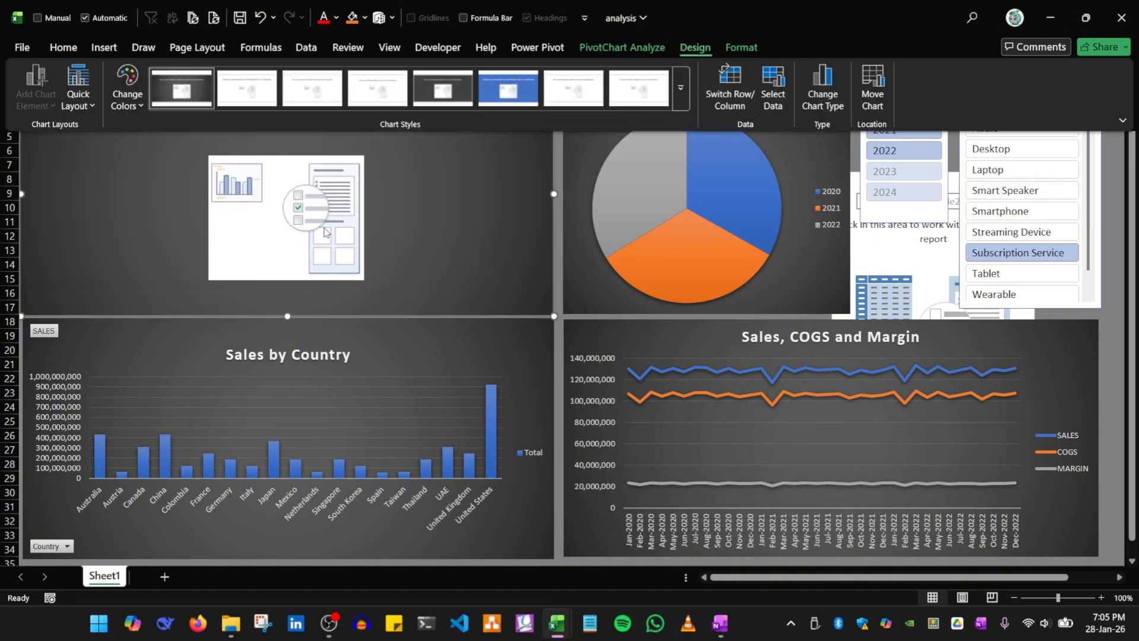
# Build the new PivotChart with the SALES measure as values and category_name from the category table on the axis
pyautogui.rightClick(442, 223)
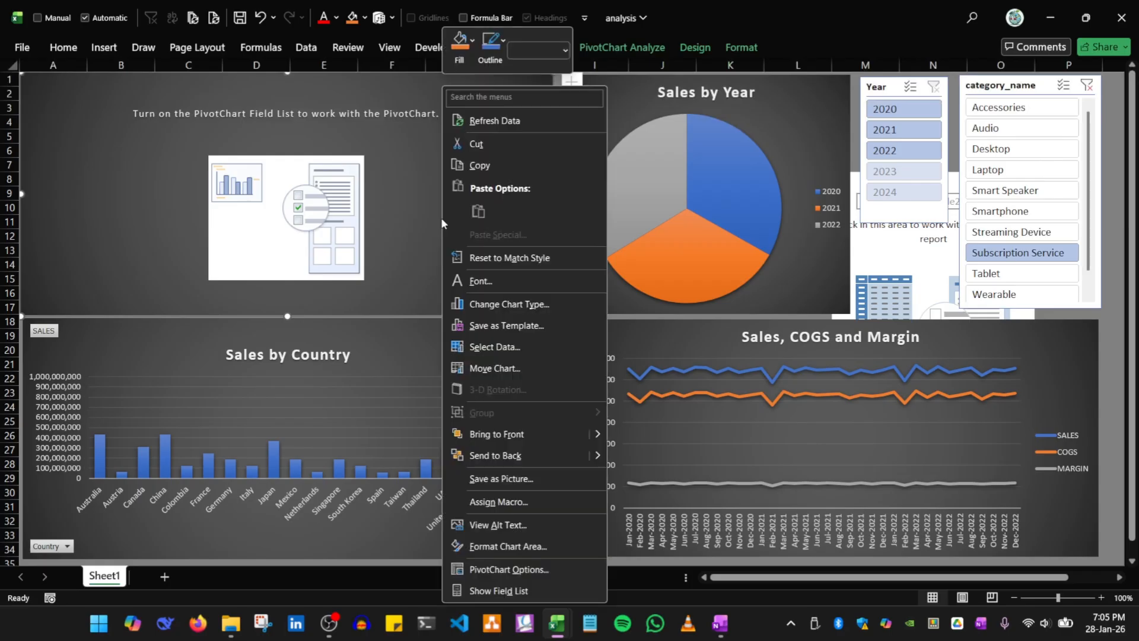
pyautogui.click(492, 592)
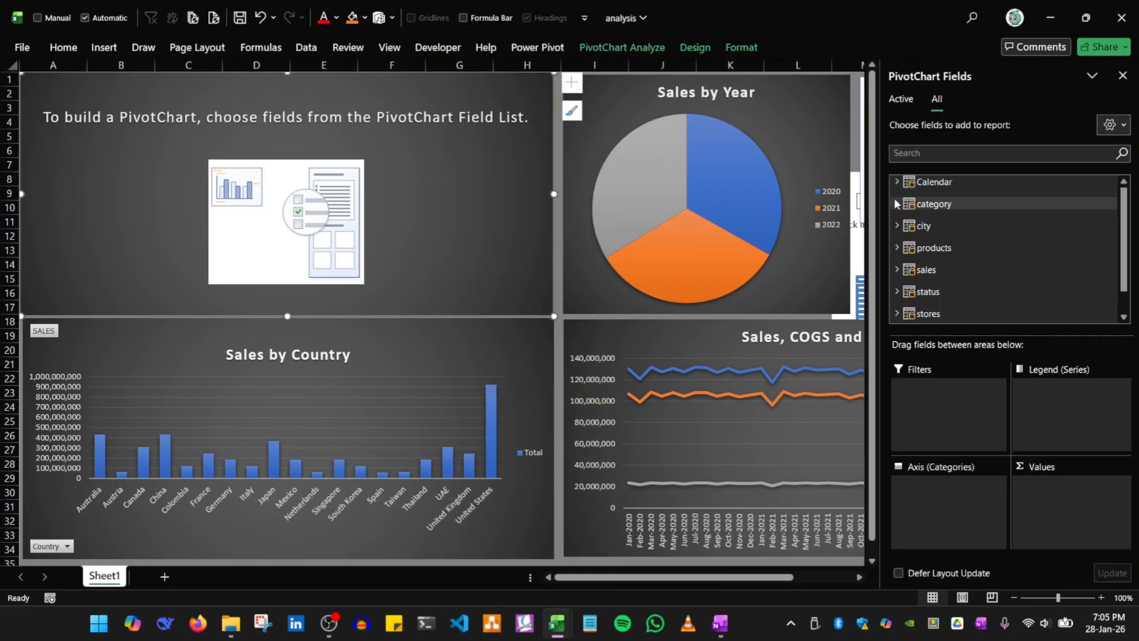
pyautogui.click(897, 270)
pyautogui.moveTo(968, 309); pyautogui.dragTo(1043, 499)
pyautogui.click(897, 254)
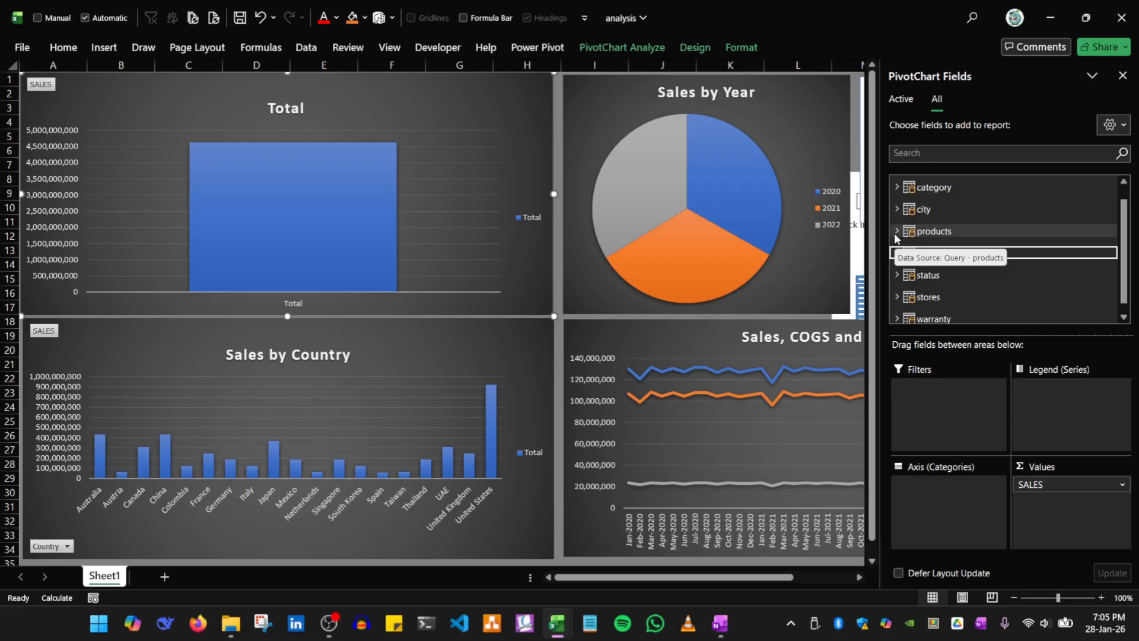
pyautogui.click(895, 231)
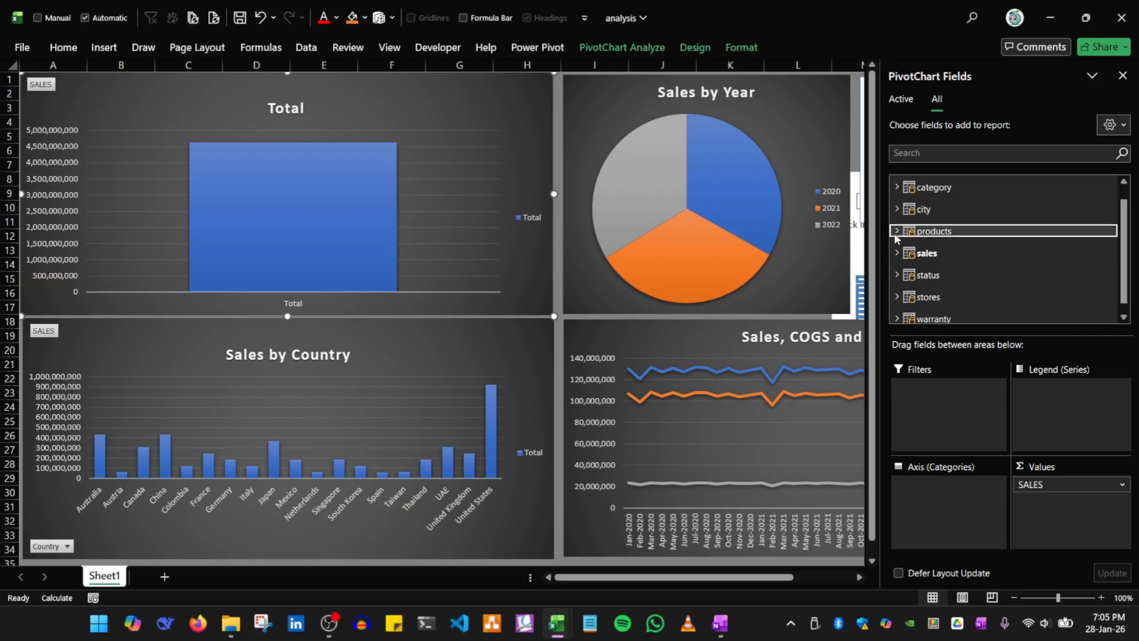
pyautogui.click(897, 211)
pyautogui.scroll(1, 949, 238)
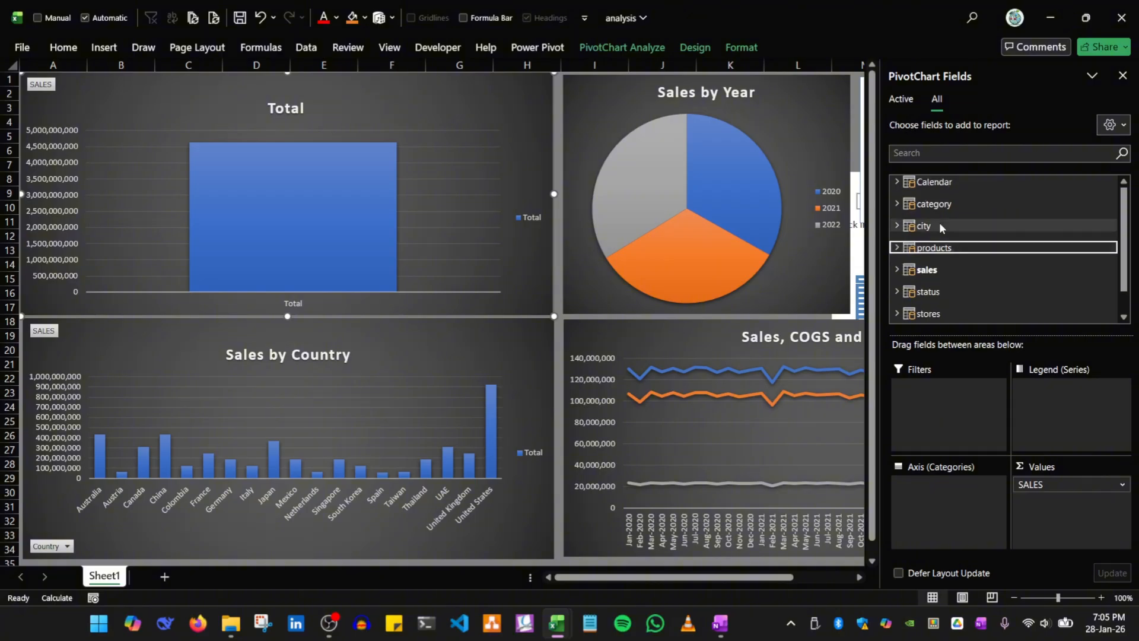
pyautogui.click(940, 204)
pyautogui.moveTo(966, 236); pyautogui.dragTo(953, 497)
pyautogui.click(1121, 74)
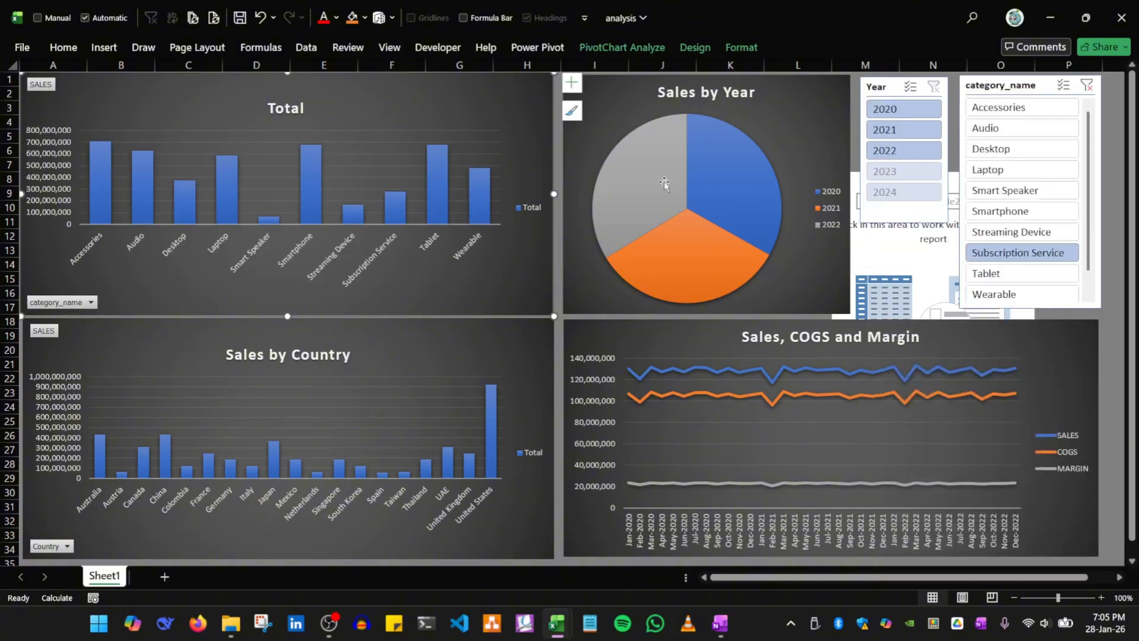
# Hide all field buttons on the new category PivotChart and on the Sales by Country chart
pyautogui.rightClick(32, 307)
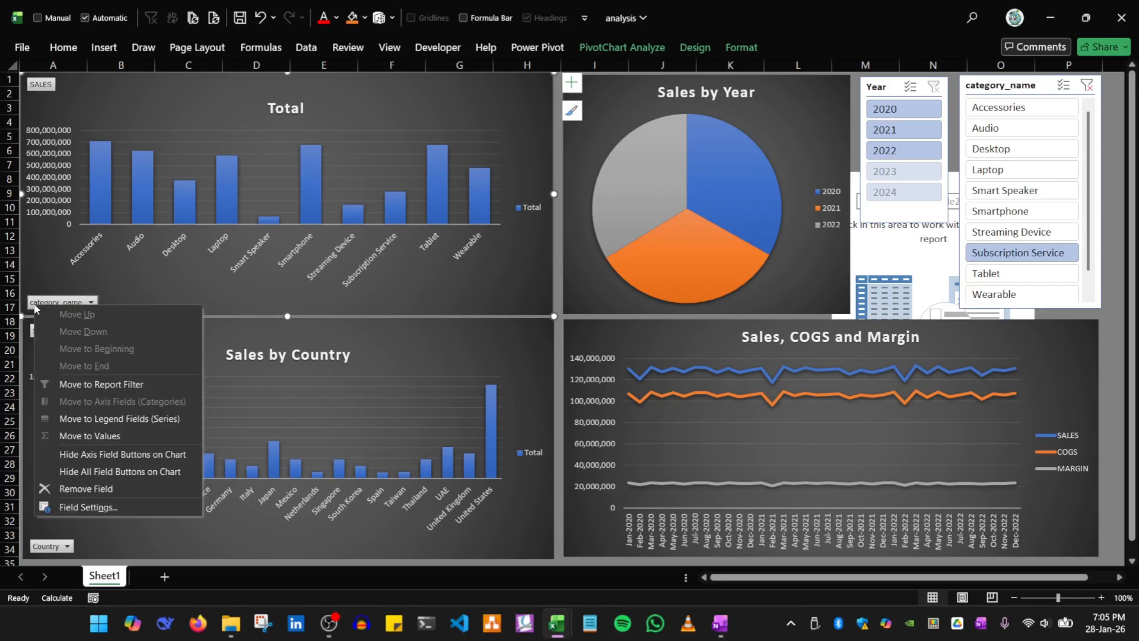
pyautogui.click(62, 478)
pyautogui.rightClick(50, 546)
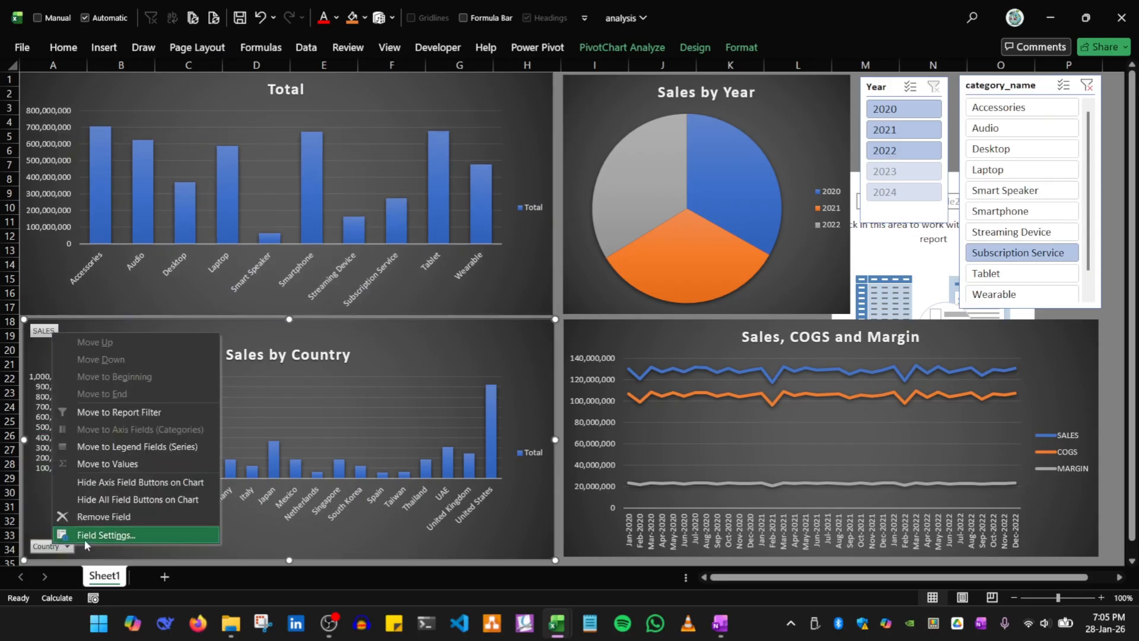
pyautogui.click(102, 500)
# Change the category PivotChart's title to "Sales by Category"
pyautogui.doubleClick(291, 89)
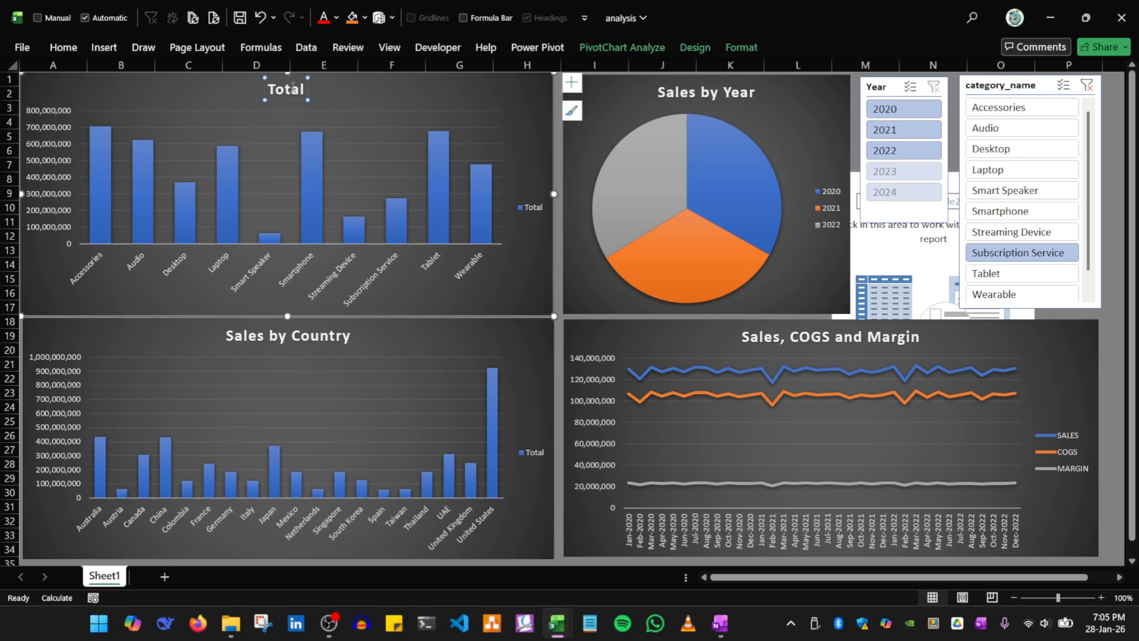
pyautogui.doubleClick(291, 93)
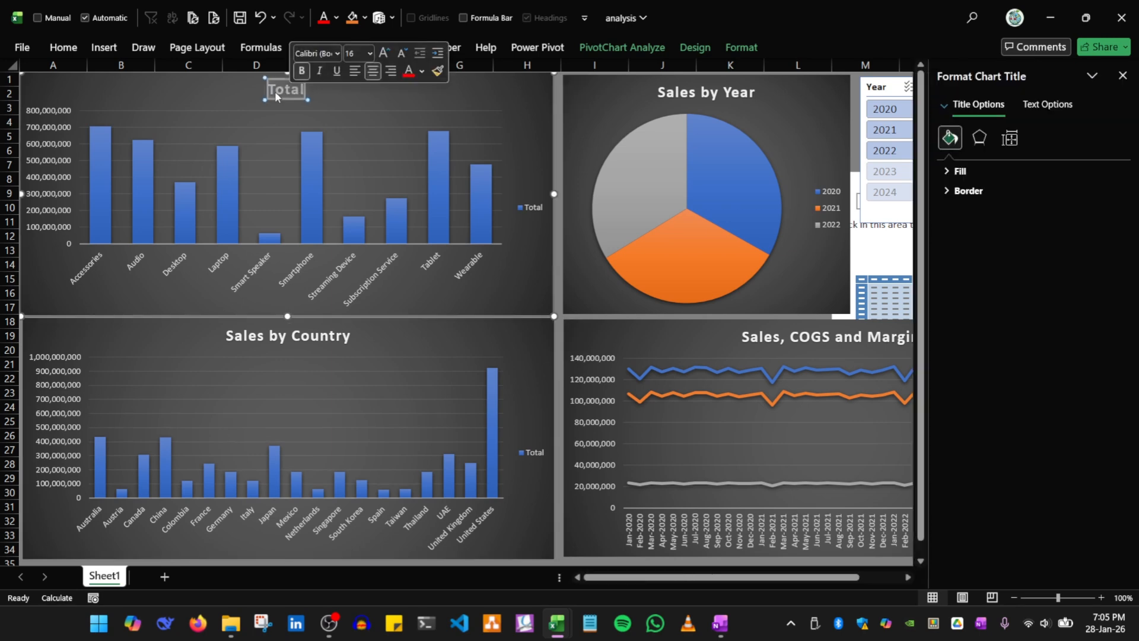
pyautogui.write('Sales b')
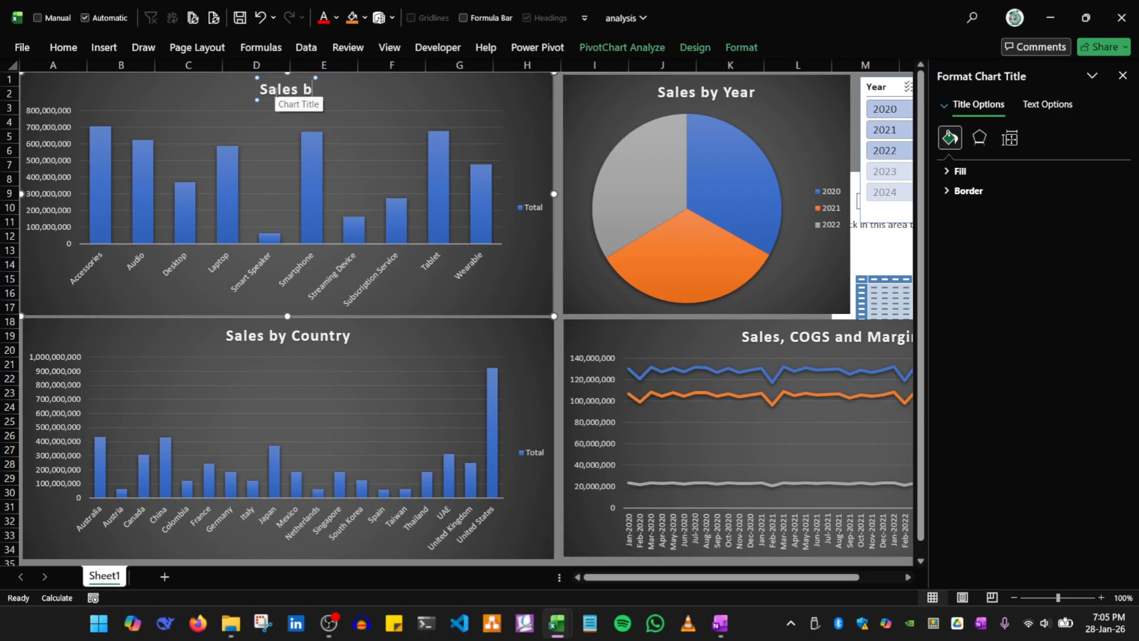
pyautogui.write('y Category')
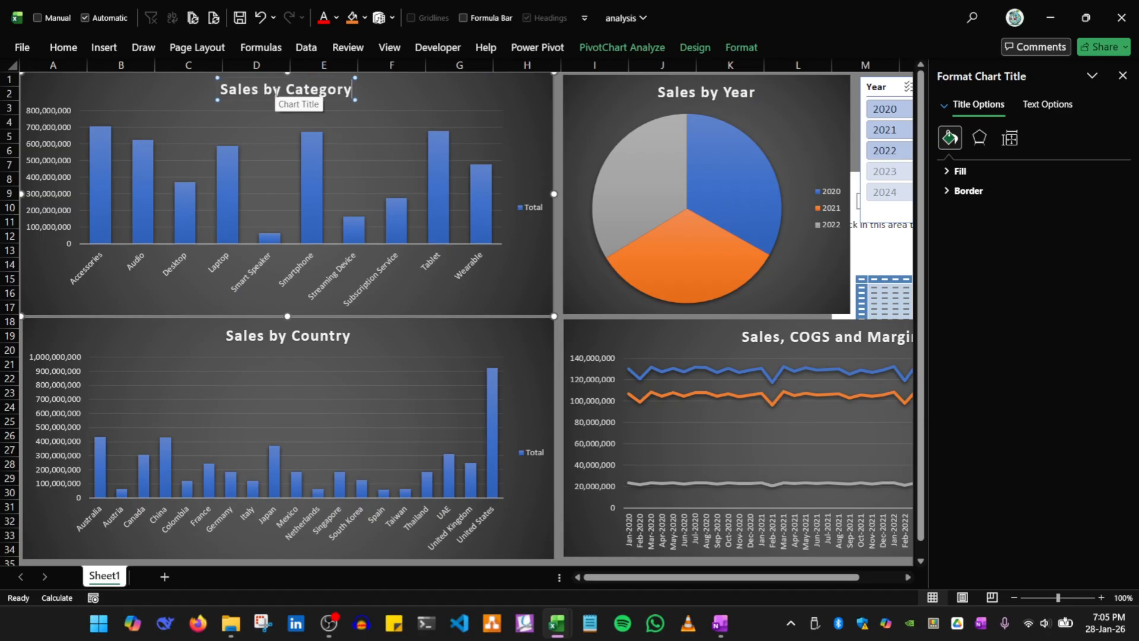
pyautogui.click(475, 89)
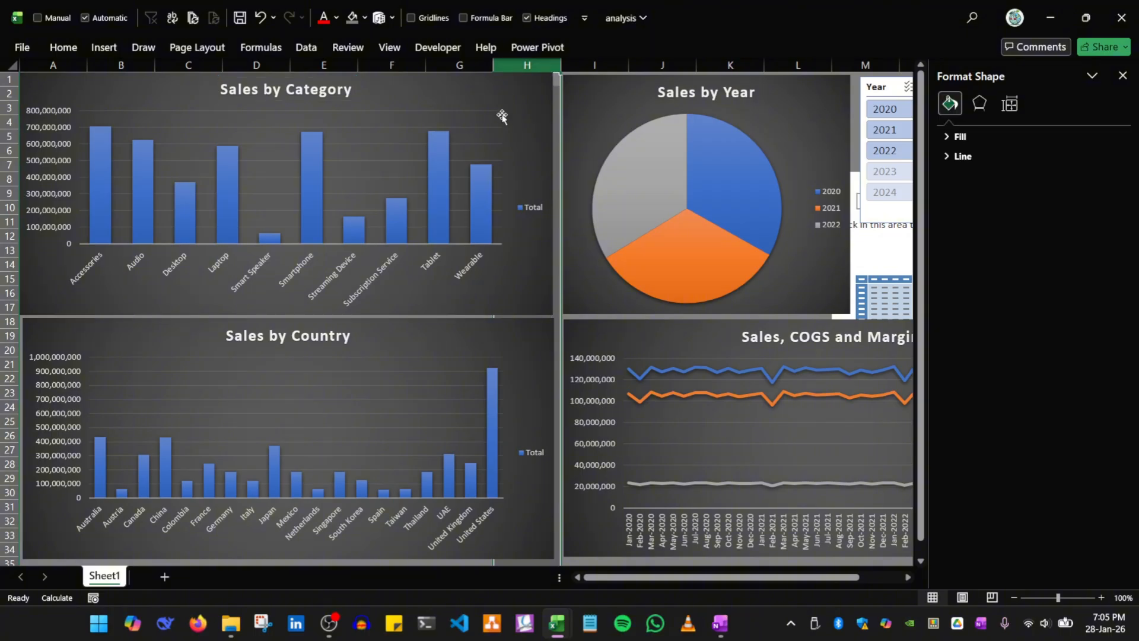
pyautogui.click(1122, 75)
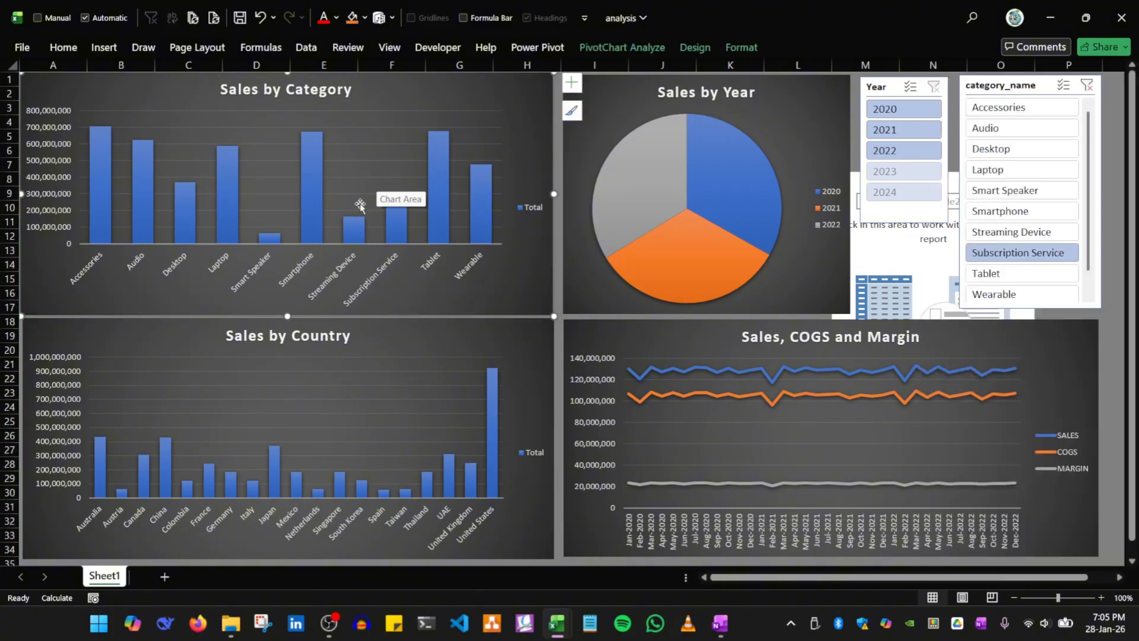
# Move the Sales, COGS and Margin chart, the Sales by Year pie and both slicers off the empty PivotTable
pyautogui.click(907, 266)
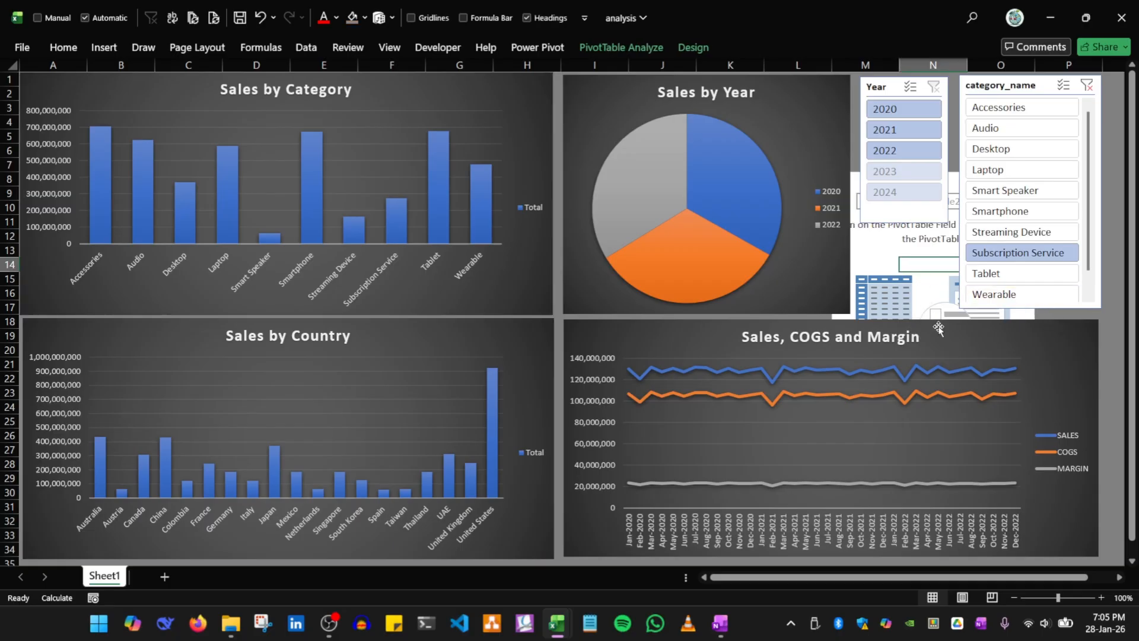
pyautogui.moveTo(939, 329); pyautogui.dragTo(938, 535)
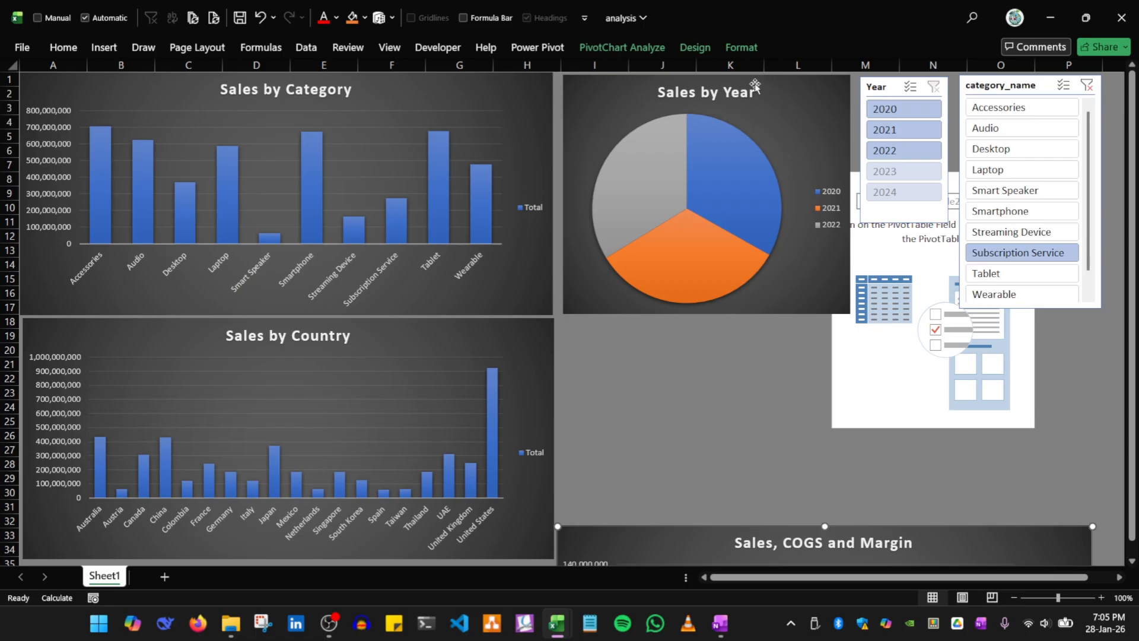
pyautogui.moveTo(792, 91); pyautogui.dragTo(734, 341)
pyautogui.moveTo(889, 87); pyautogui.dragTo(635, 103)
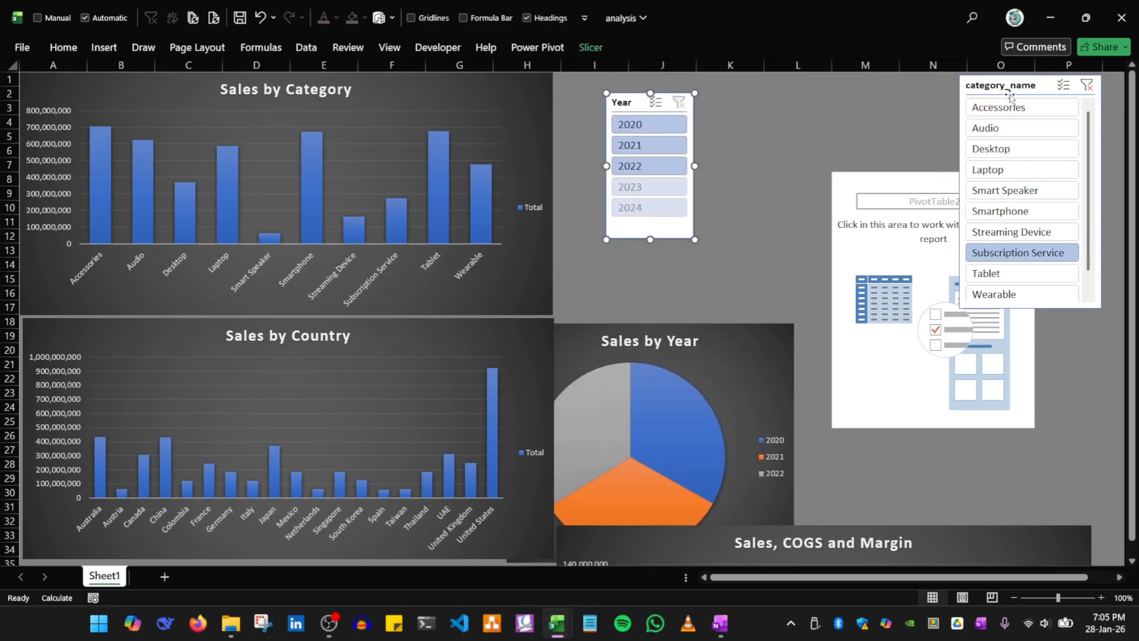
pyautogui.moveTo(1009, 95); pyautogui.dragTo(612, 171)
# Delete columns M to O to remove the empty PivotTable
pyautogui.click(837, 178)
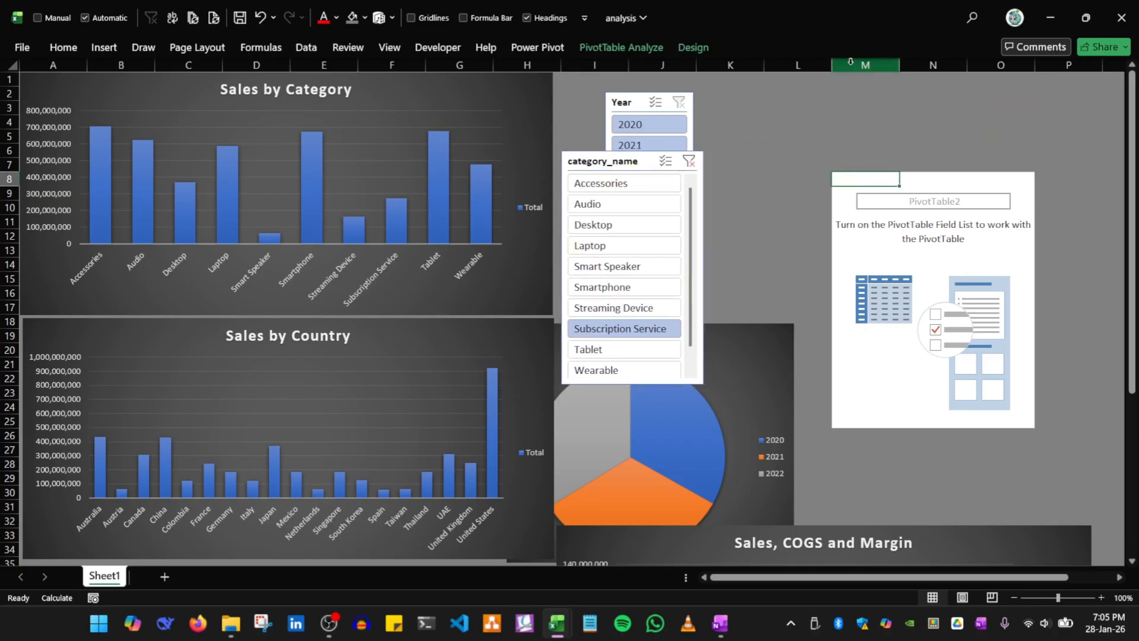
pyautogui.moveTo(850, 62); pyautogui.dragTo(1002, 66)
pyautogui.rightClick(920, 66)
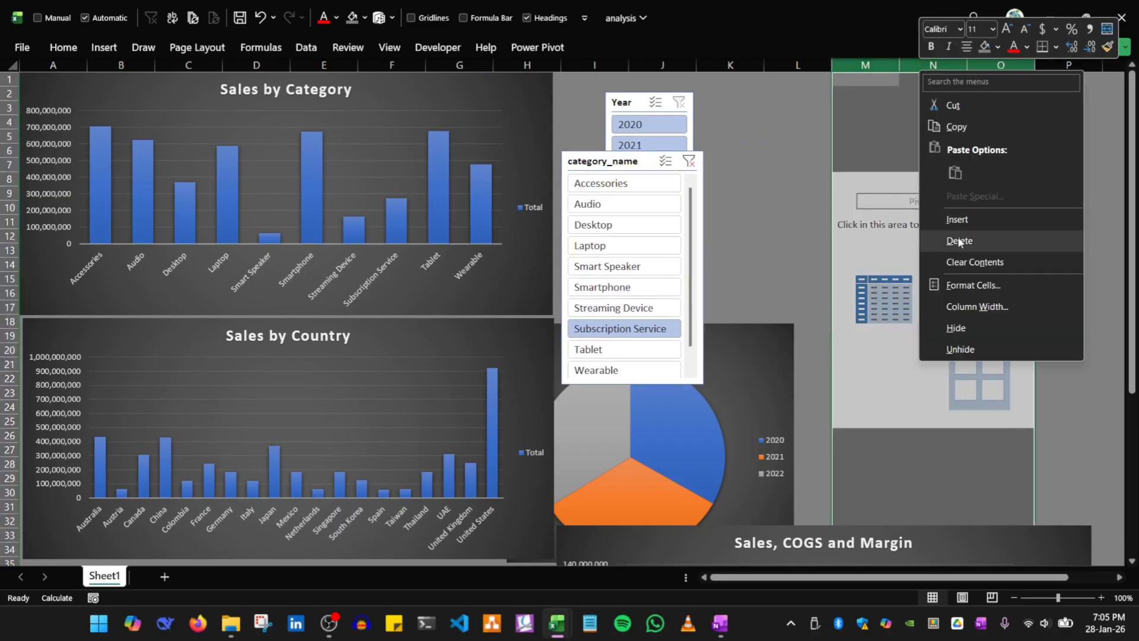
pyautogui.click(959, 241)
# Arrange the Year and category_name slicers beside the Sales by Year pie, with the Sales, COGS and Margin chart below the pie
pyautogui.moveTo(625, 161); pyautogui.dragTo(1040, 87)
pyautogui.moveTo(683, 97); pyautogui.dragTo(956, 82)
pyautogui.click(634, 340)
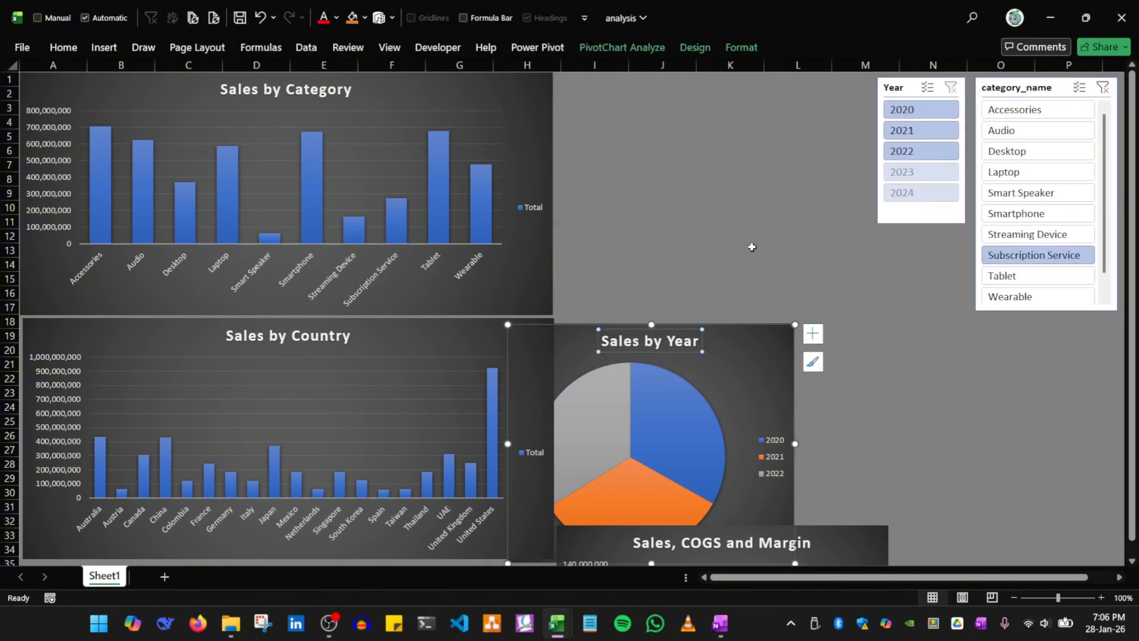
pyautogui.moveTo(566, 343); pyautogui.dragTo(621, 90)
pyautogui.moveTo(635, 536); pyautogui.dragTo(624, 327)
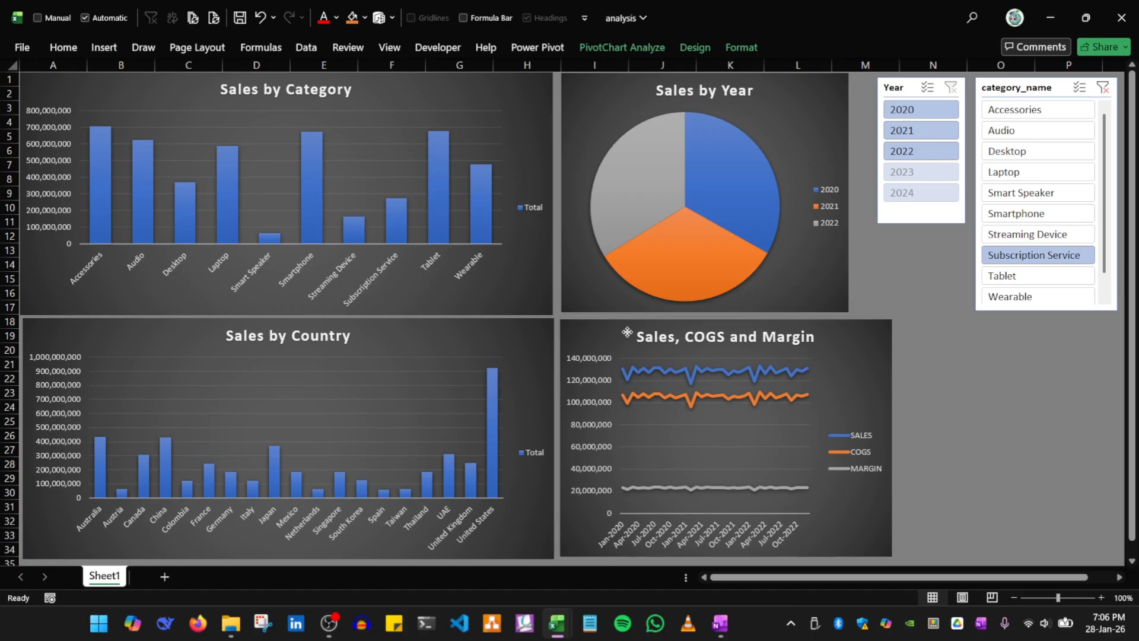
# Widen the Sales, COGS and Margin chart to span beneath the pie and slicers, and nudge it up and left into alignment
pyautogui.click(939, 376)
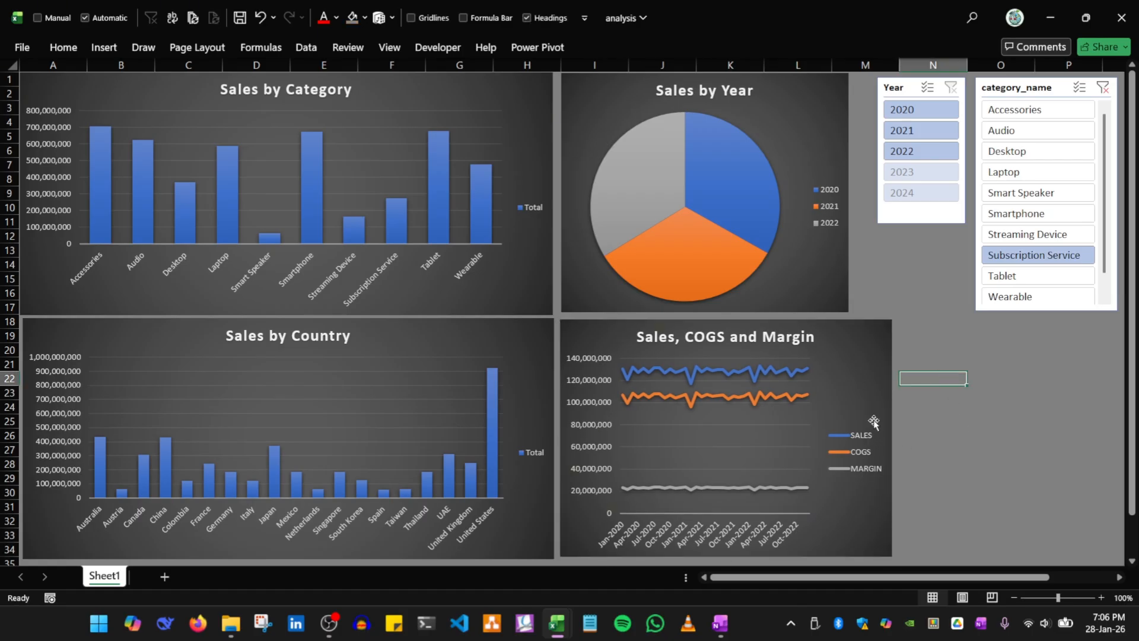
pyautogui.moveTo(893, 435); pyautogui.dragTo(1113, 441)
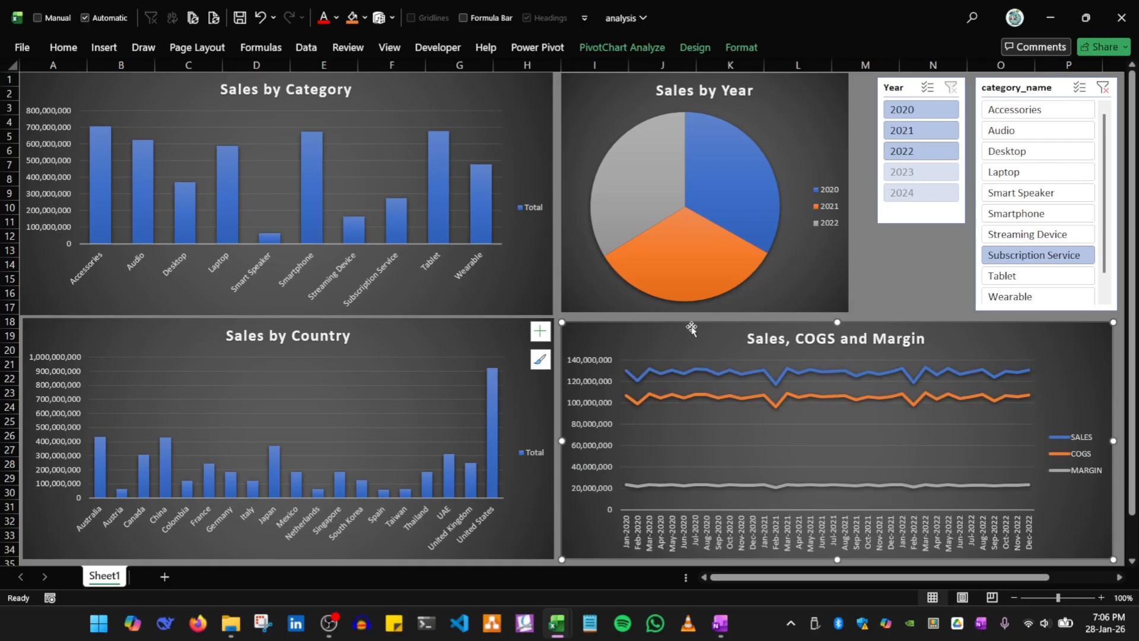
pyautogui.press('Up')
pyautogui.press('Up')
pyautogui.press('Left')
pyautogui.press('Left')
pyautogui.press('Up')
pyautogui.press('Up')
pyautogui.press('Left')
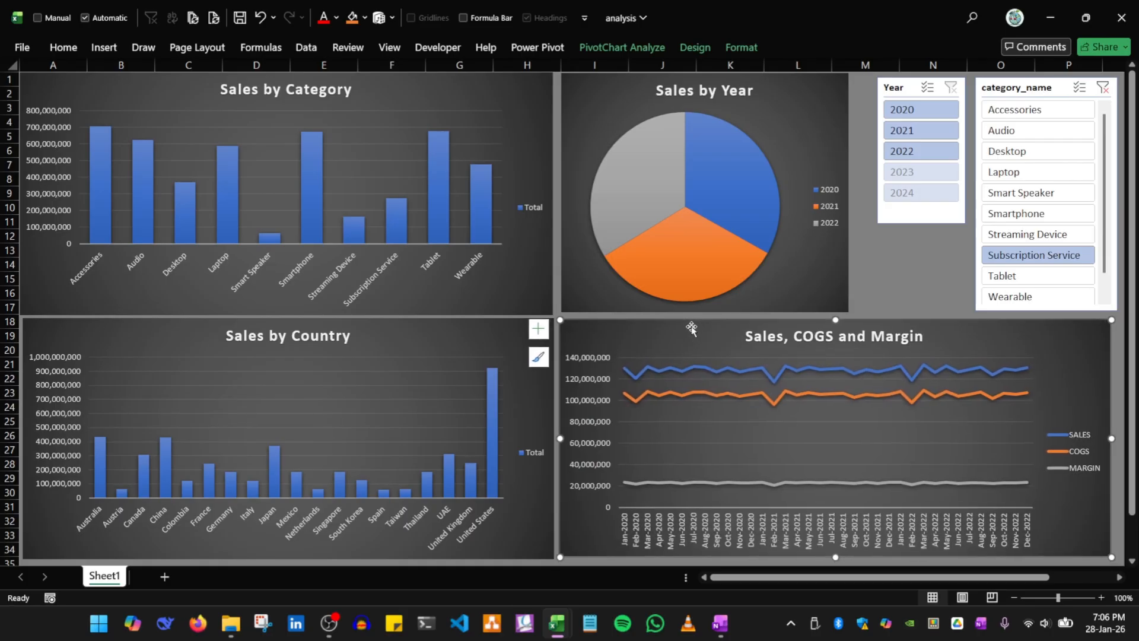
# Name the Sales by Category PivotChart salesByCategory in its PivotChart options
pyautogui.click(914, 259)
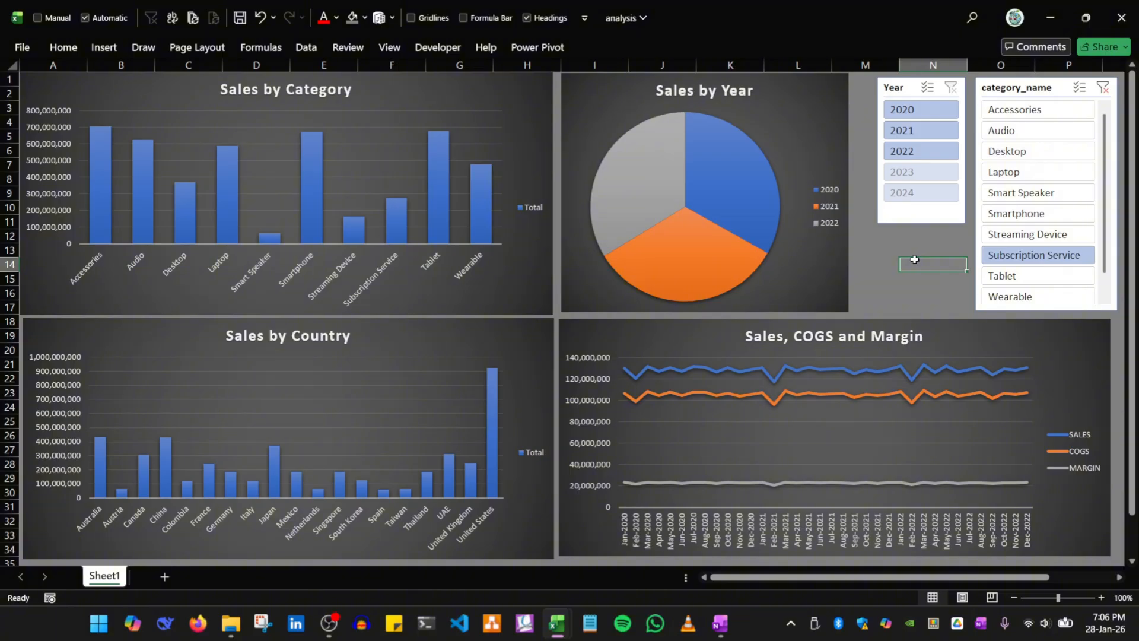
pyautogui.rightClick(460, 121)
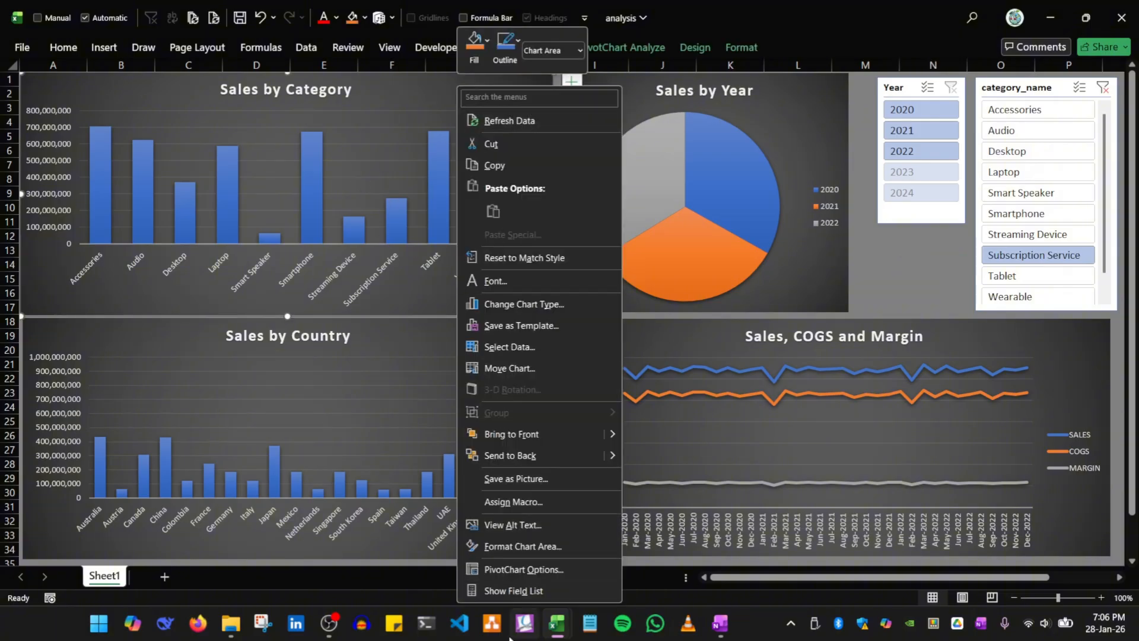
pyautogui.click(523, 571)
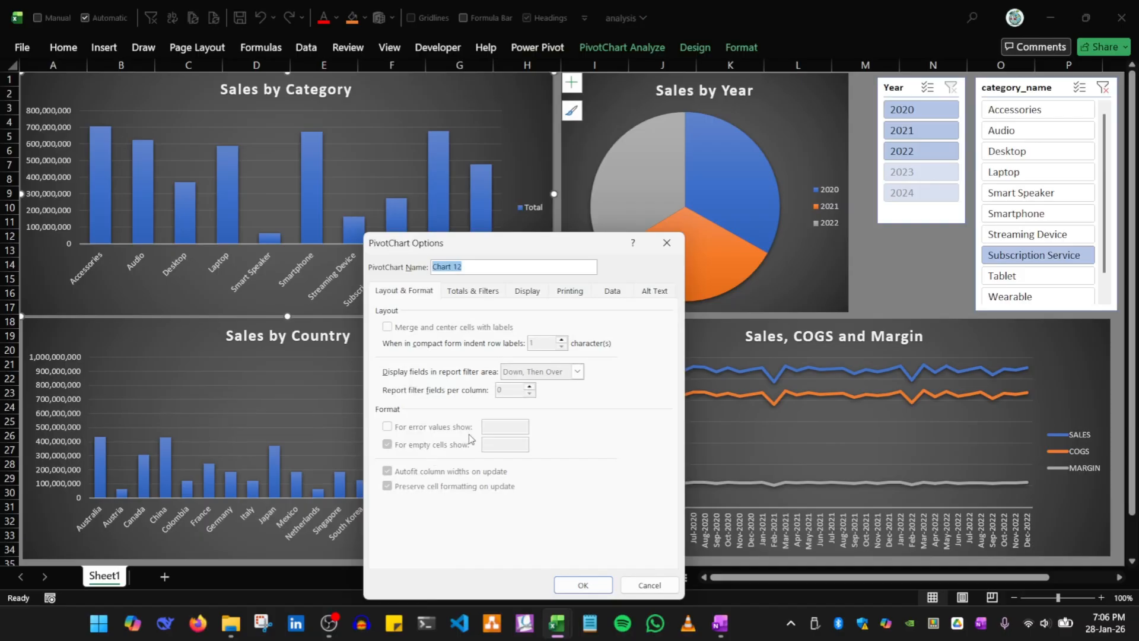
pyautogui.write('char')
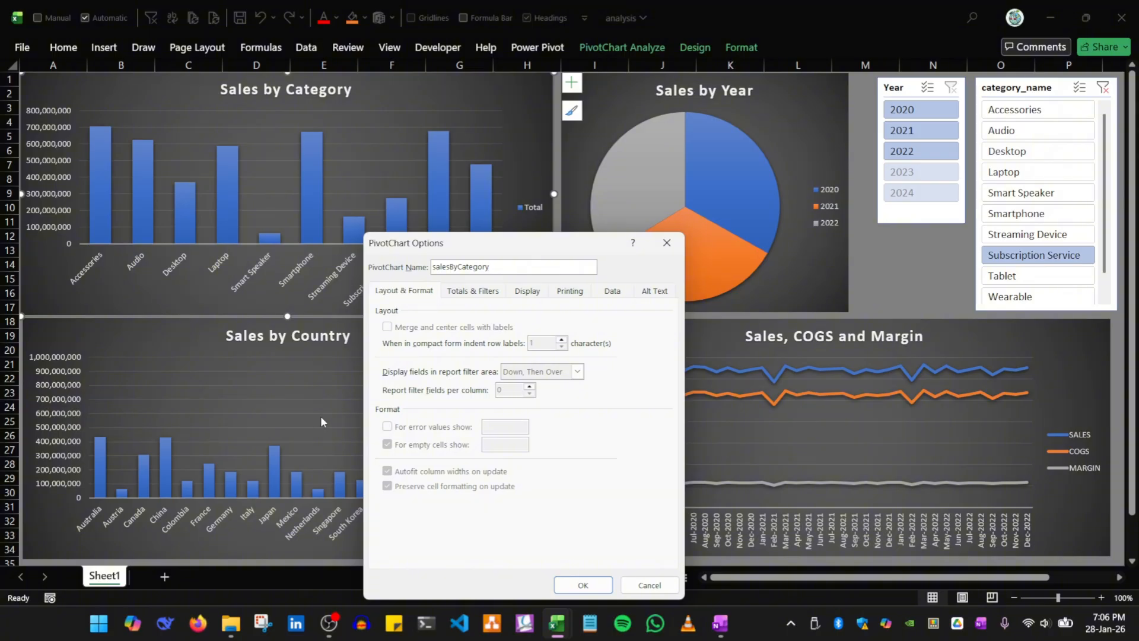
pyautogui.click(583, 585)
# Name the Sales by Country PivotChart salesByCountry in its PivotChart options
pyautogui.rightClick(418, 346)
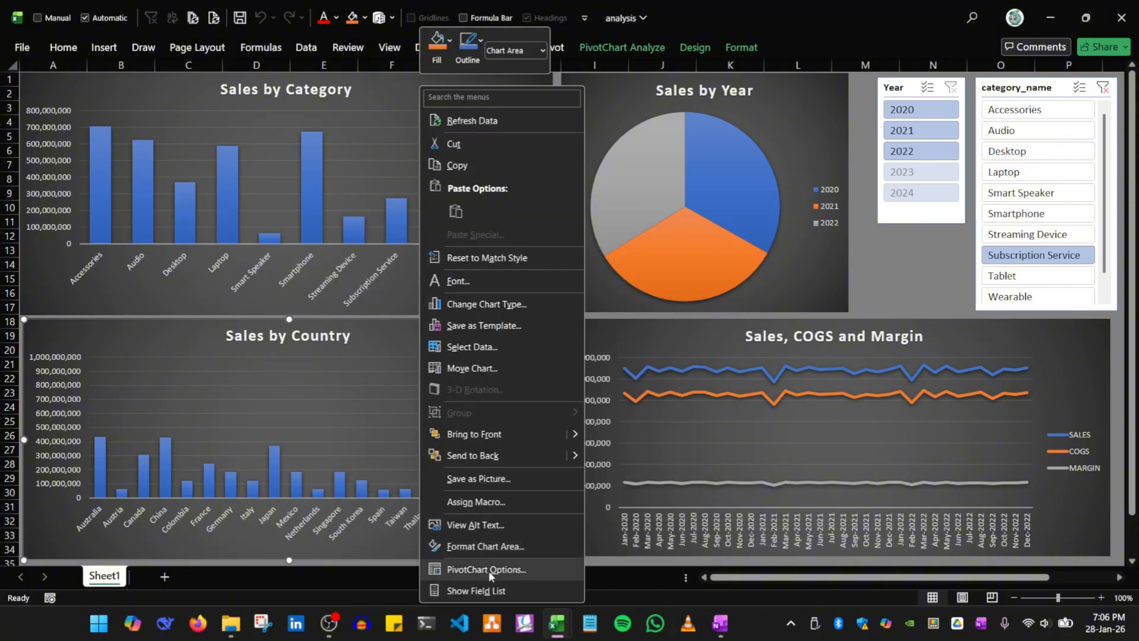
pyautogui.click(482, 590)
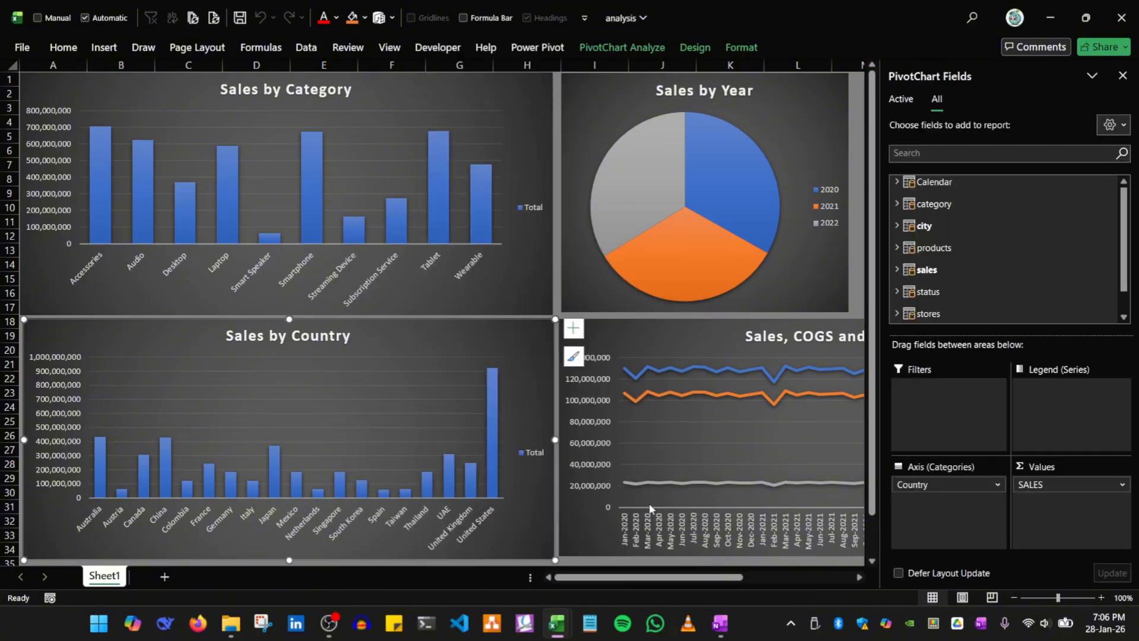
pyautogui.click(1122, 76)
pyautogui.rightClick(410, 341)
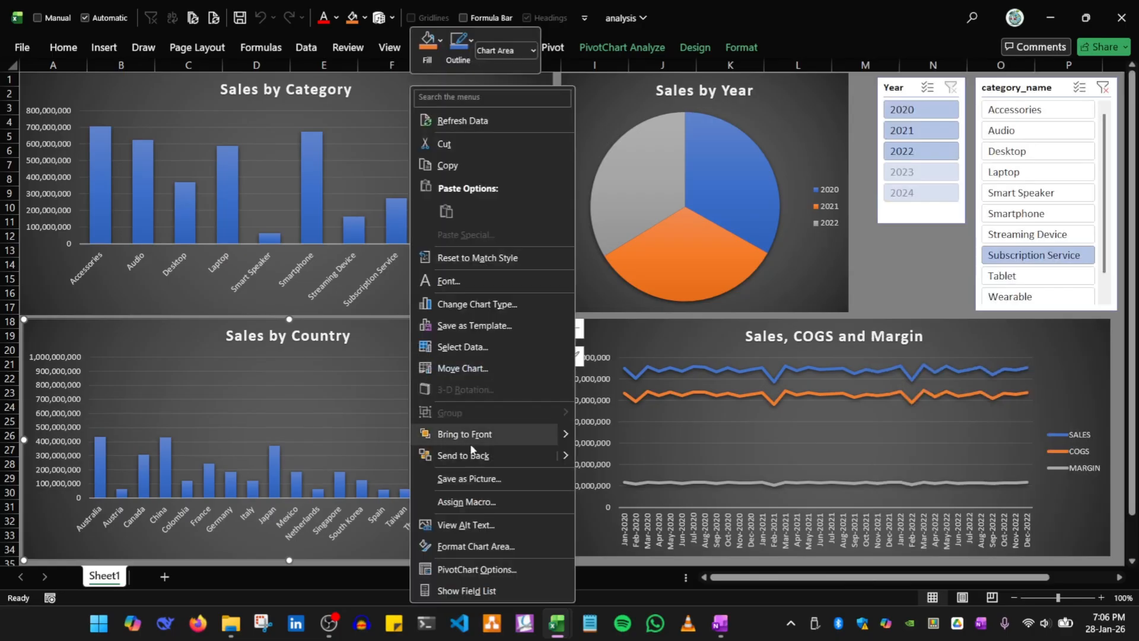
pyautogui.click(477, 569)
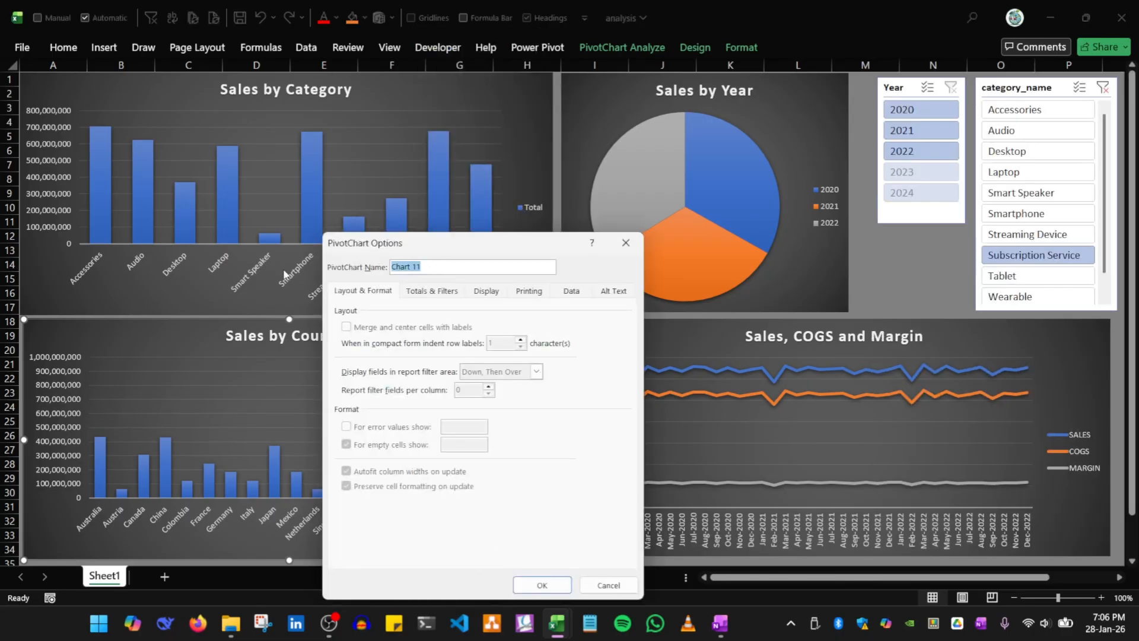
pyautogui.write('salesByCountry')
pyautogui.click(542, 585)
# Name the Sales, COGS and Margin PivotChart lineChart in its PivotChart options
pyautogui.rightClick(674, 356)
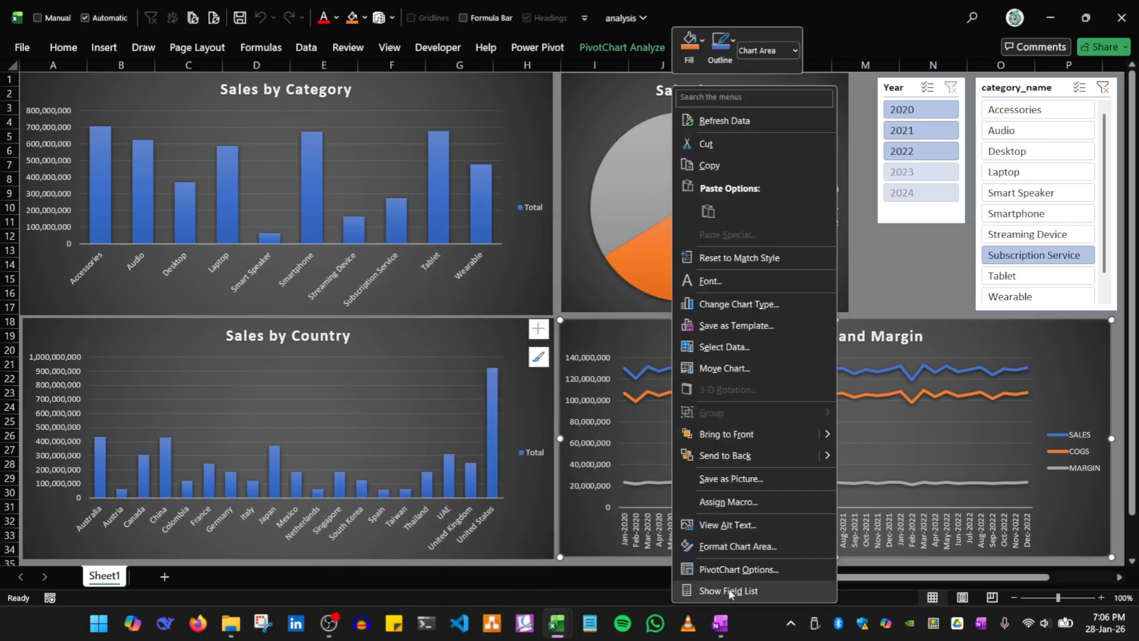
pyautogui.click(723, 568)
pyautogui.moveTo(652, 243); pyautogui.dragTo(354, 329)
pyautogui.write('lineChart')
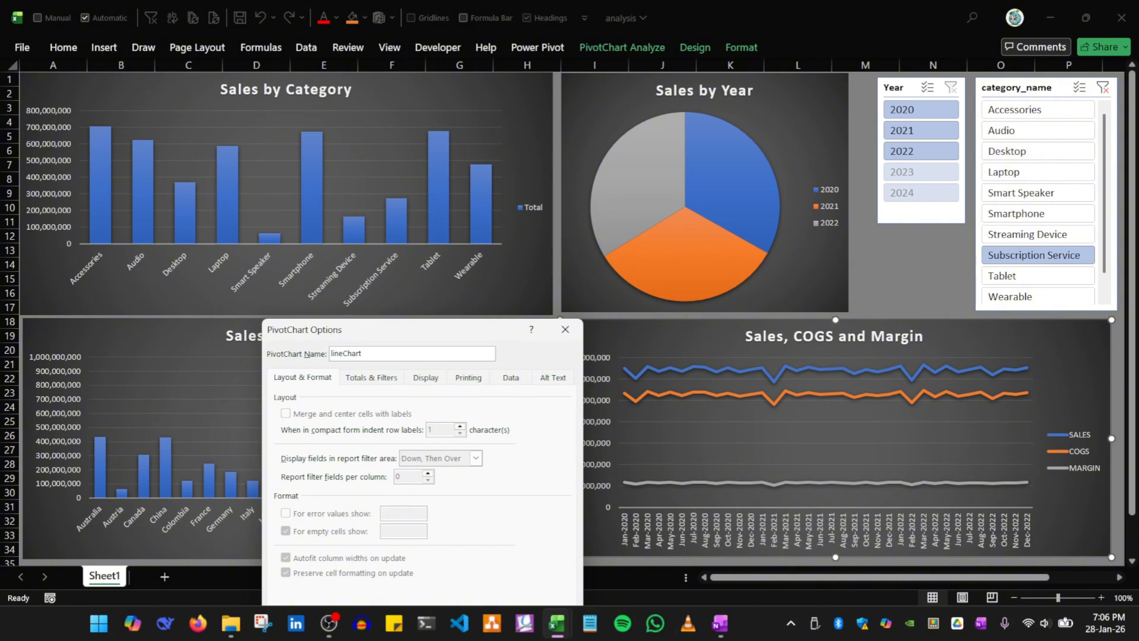
pyautogui.moveTo(481, 337); pyautogui.dragTo(481, 237)
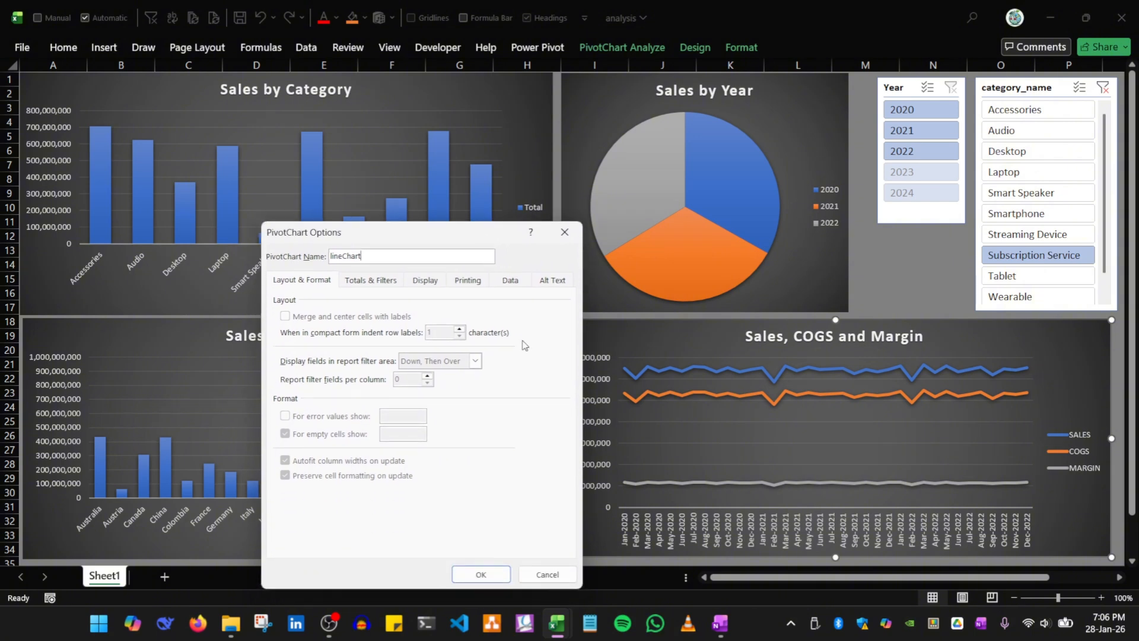
pyautogui.click(481, 572)
# Name the Sales by Year PivotChart pieChart in its PivotChart options
pyautogui.click(598, 109)
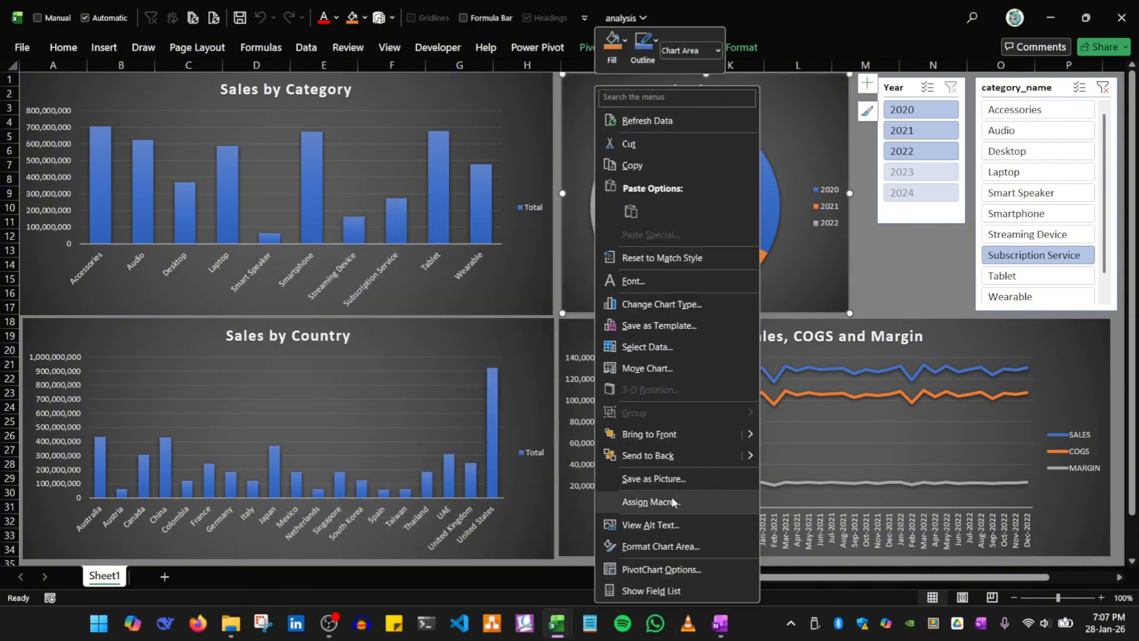
pyautogui.click(646, 569)
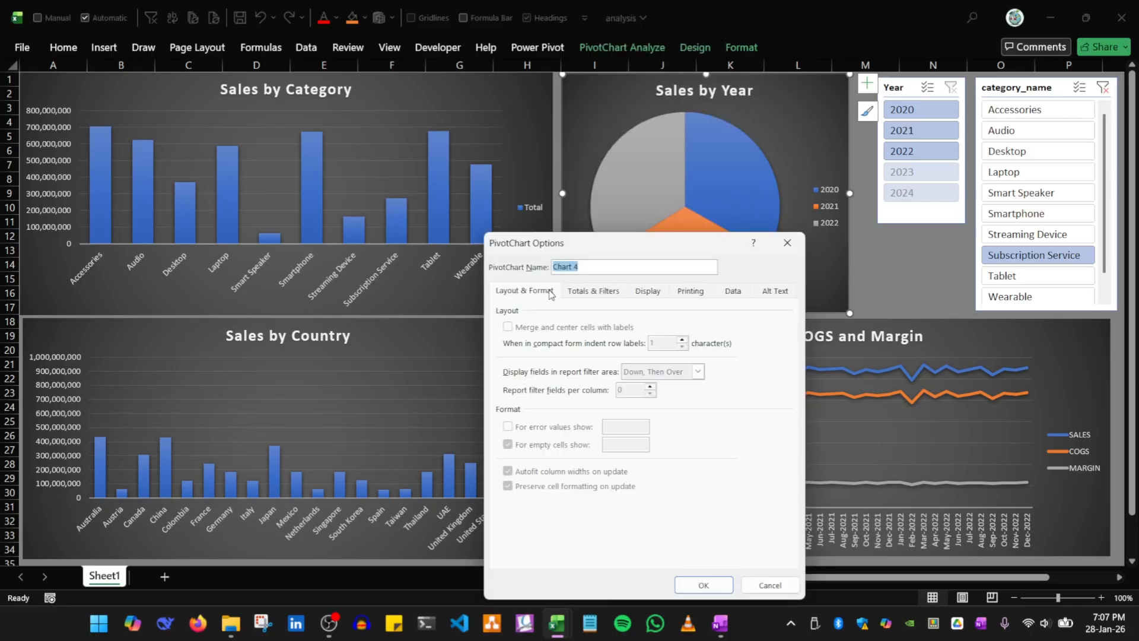
pyautogui.write('P')
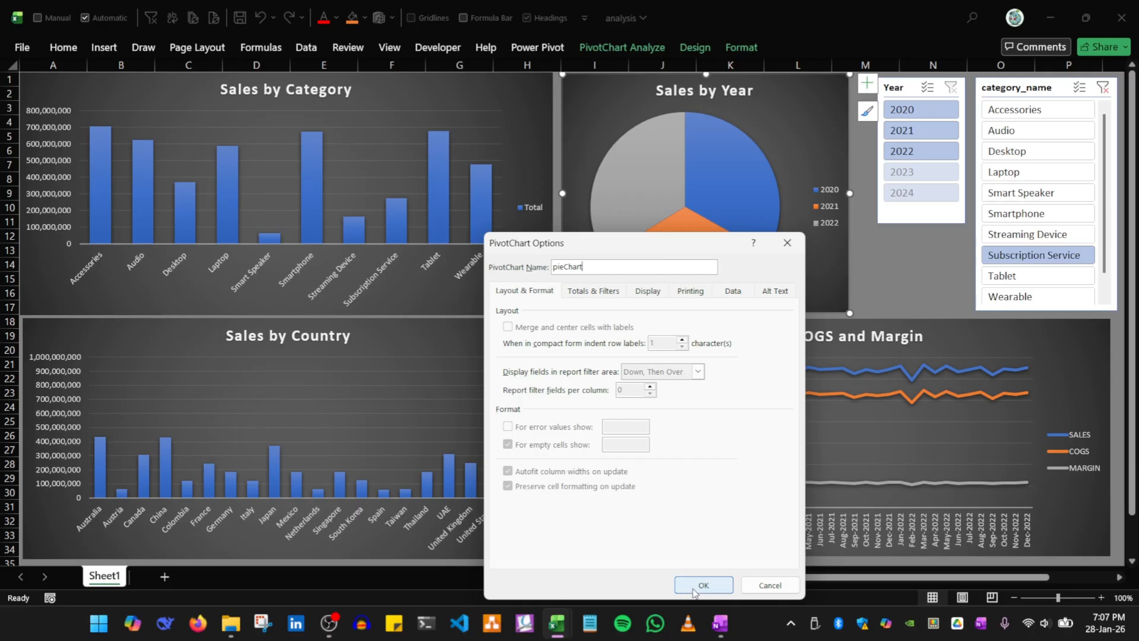
pyautogui.press('Return')
# Select the Sales by Category and Sales by Country charts together and set their shared height to 3.4 inches
pyautogui.click(476, 83)
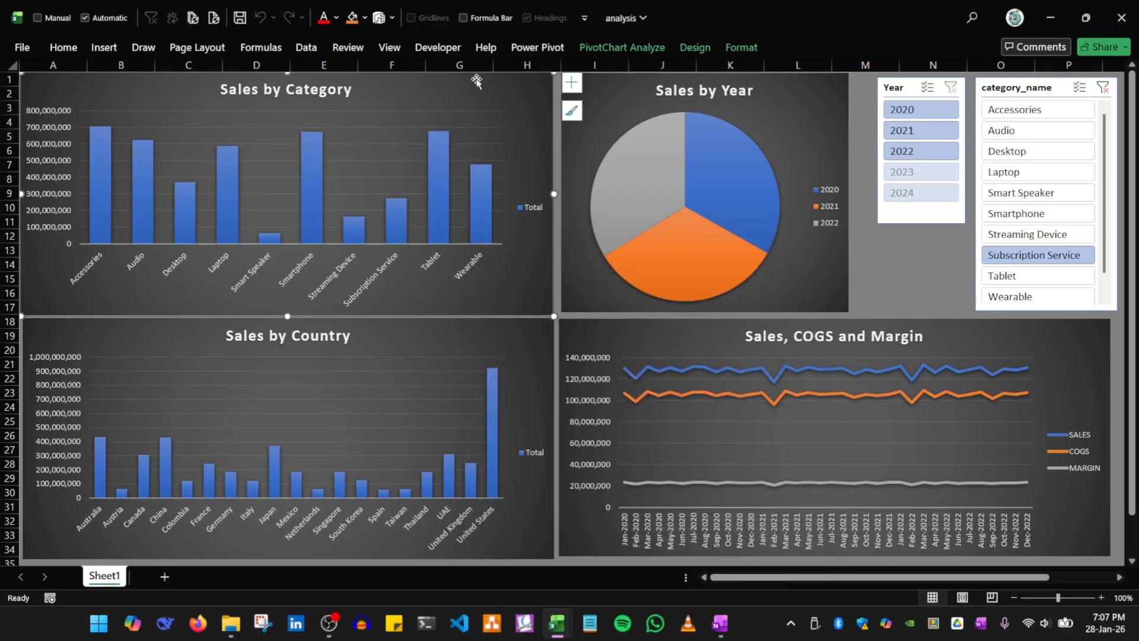
pyautogui.keyDown('ctrl'); pyautogui.click(424, 337); pyautogui.keyUp('ctrl')
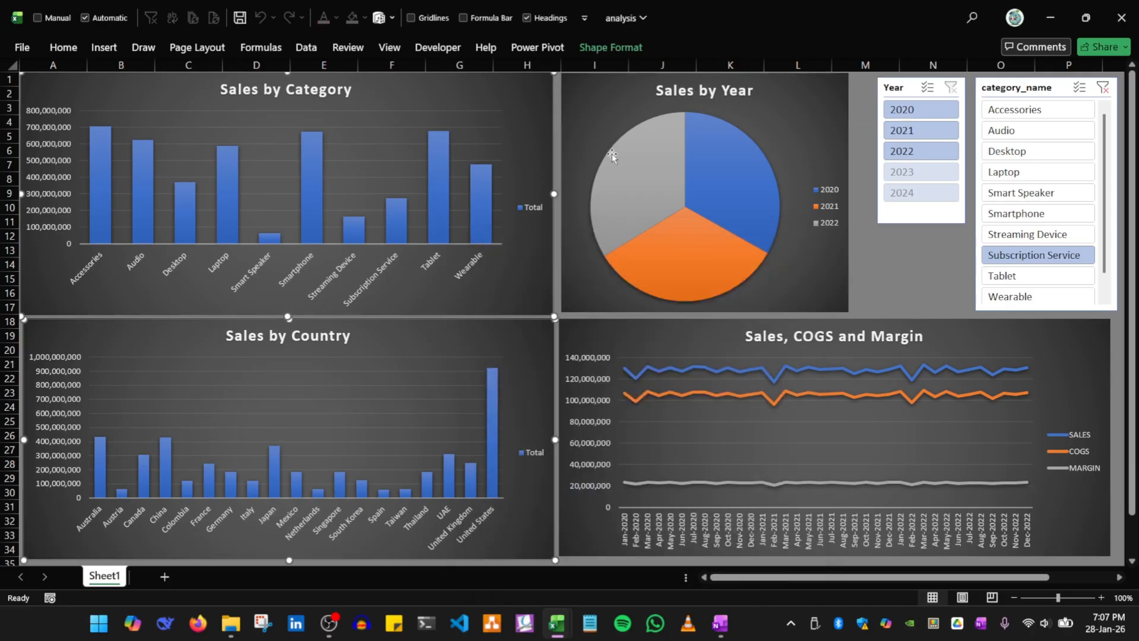
pyautogui.click(627, 48)
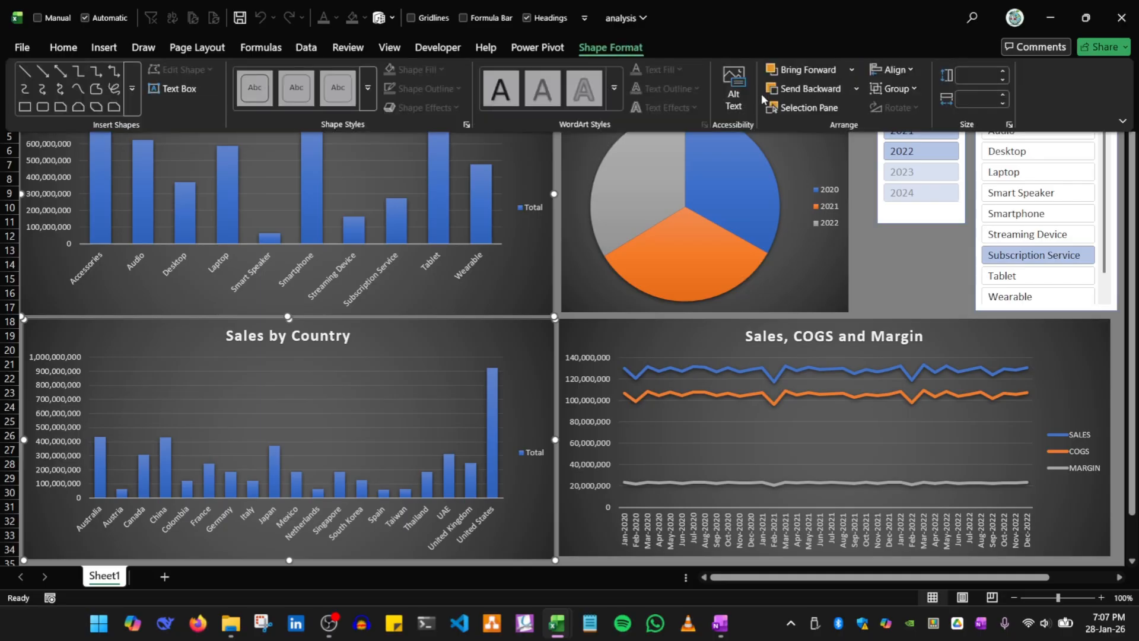
pyautogui.click(1002, 75)
pyautogui.click(1002, 75)
pyautogui.click(1002, 75)
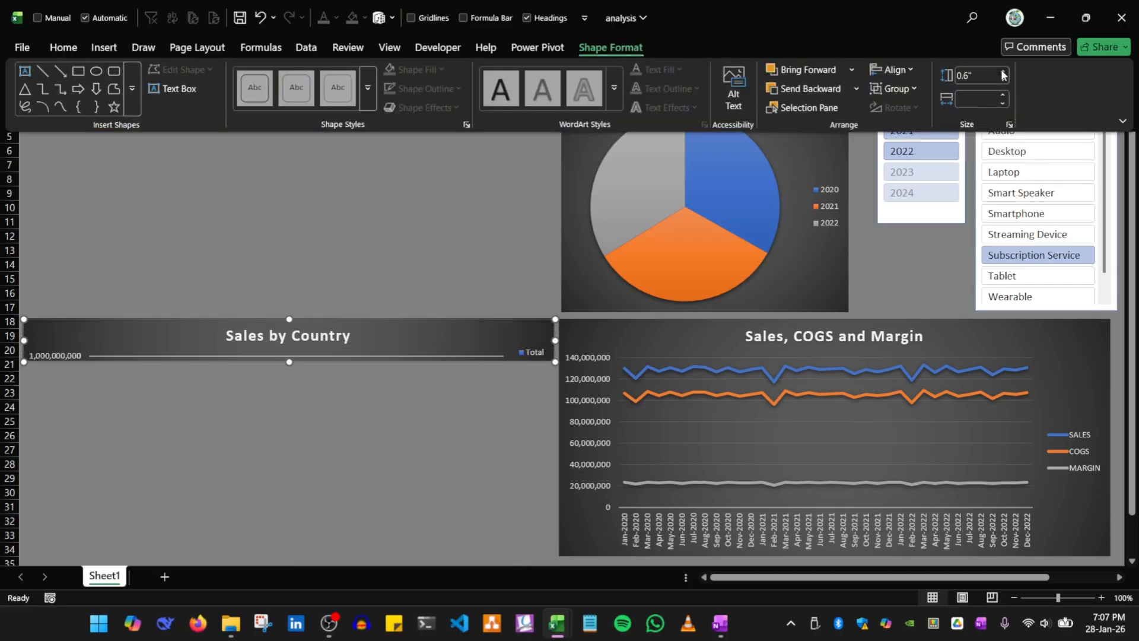
pyautogui.click(1003, 75)
pyautogui.click(1002, 75)
pyautogui.click(1003, 75)
pyautogui.click(1002, 75)
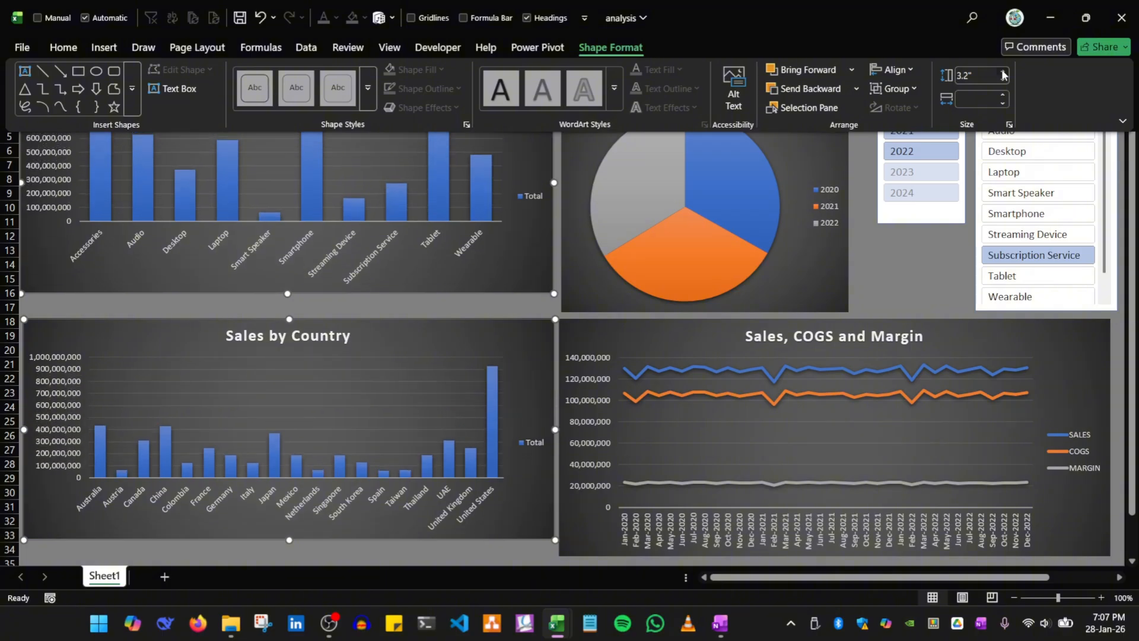
pyautogui.click(1003, 75)
pyautogui.click(1002, 80)
pyautogui.click(1003, 80)
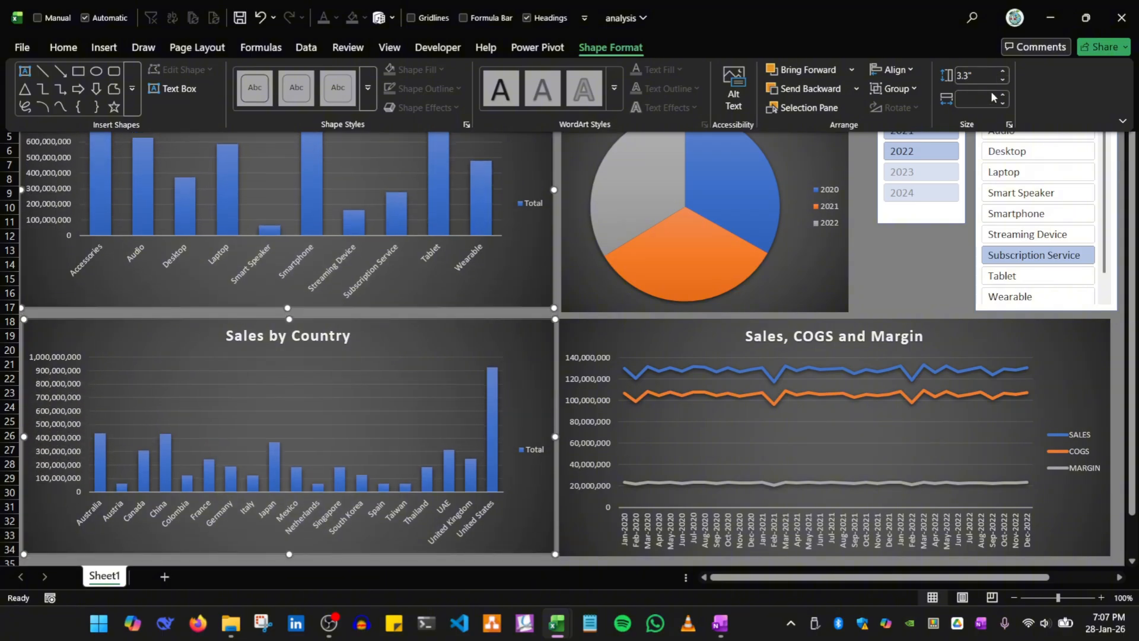
pyautogui.click(1001, 72)
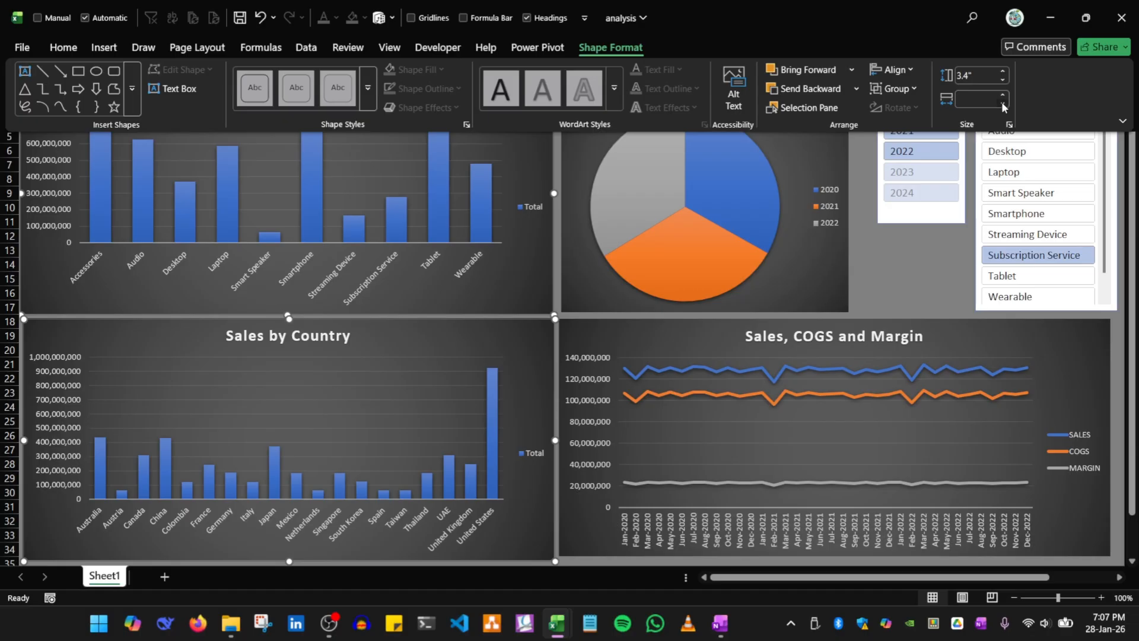
# Set the width of both selected column charts to 7.5 inches
pyautogui.click(1003, 105)
pyautogui.moveTo(1002, 96); pyautogui.dragTo(1001, 98)
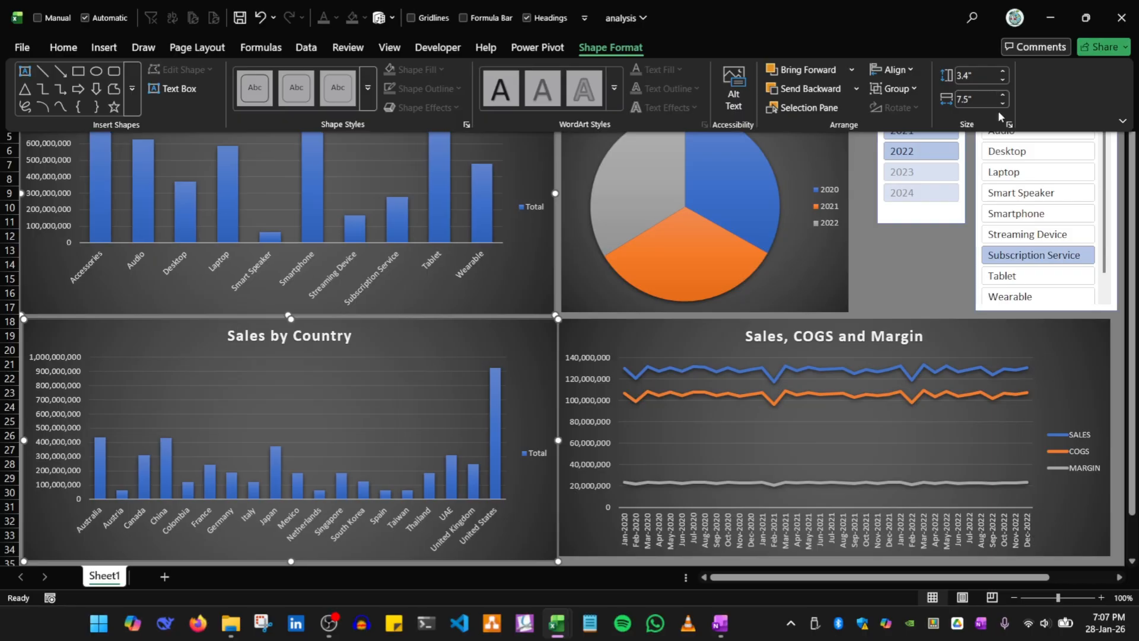
pyautogui.click(933, 243)
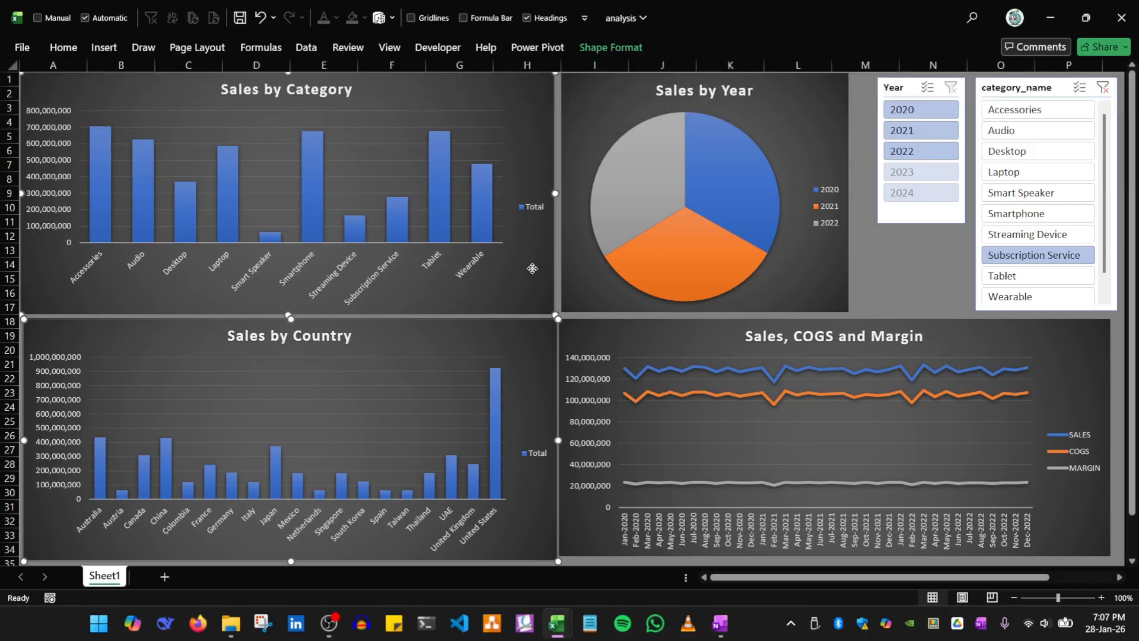
# Shift the Sales by Country chart and the Sales by Year pie slightly left to align them with the neighbouring charts
pyautogui.click(599, 288)
pyautogui.click(542, 380)
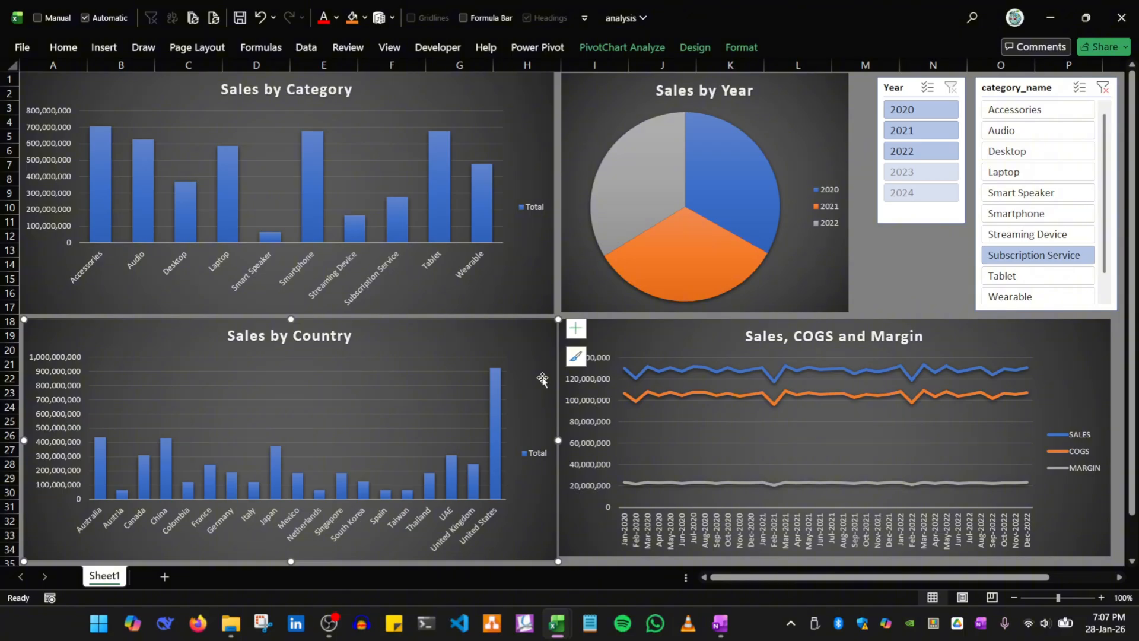
pyautogui.moveTo(543, 380); pyautogui.dragTo(538, 380)
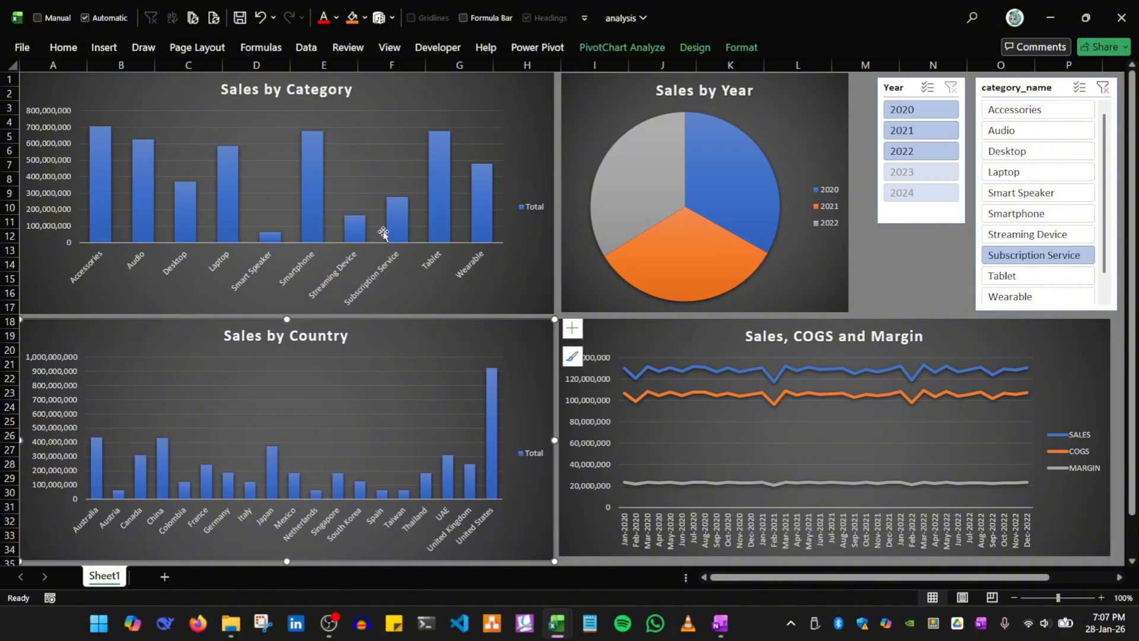
pyautogui.click(860, 258)
pyautogui.click(845, 280)
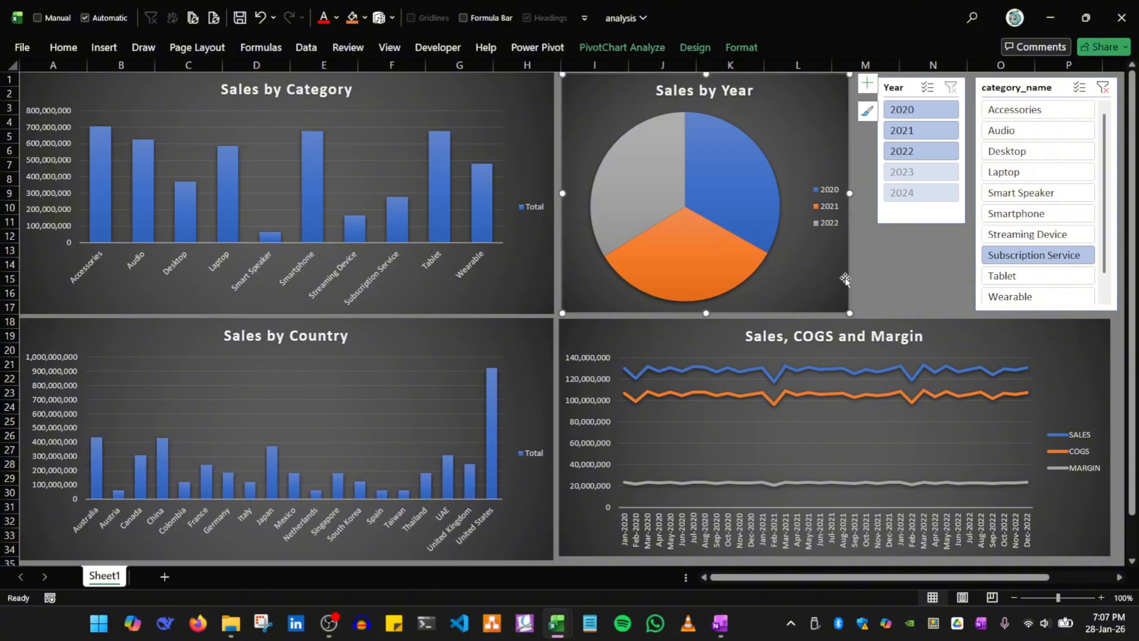
pyautogui.moveTo(845, 280); pyautogui.dragTo(842, 280)
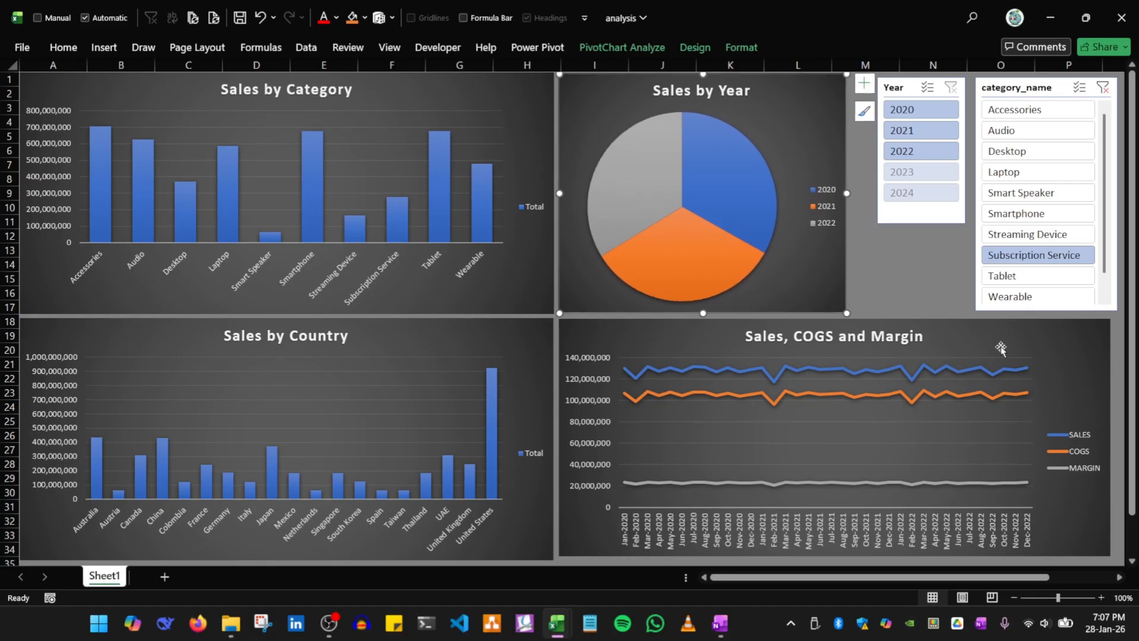
# Nudge the Sales, COGS and Margin chart slightly left and down into alignment beneath the pie
pyautogui.click(984, 338)
pyautogui.press('Left')
pyautogui.press('Left')
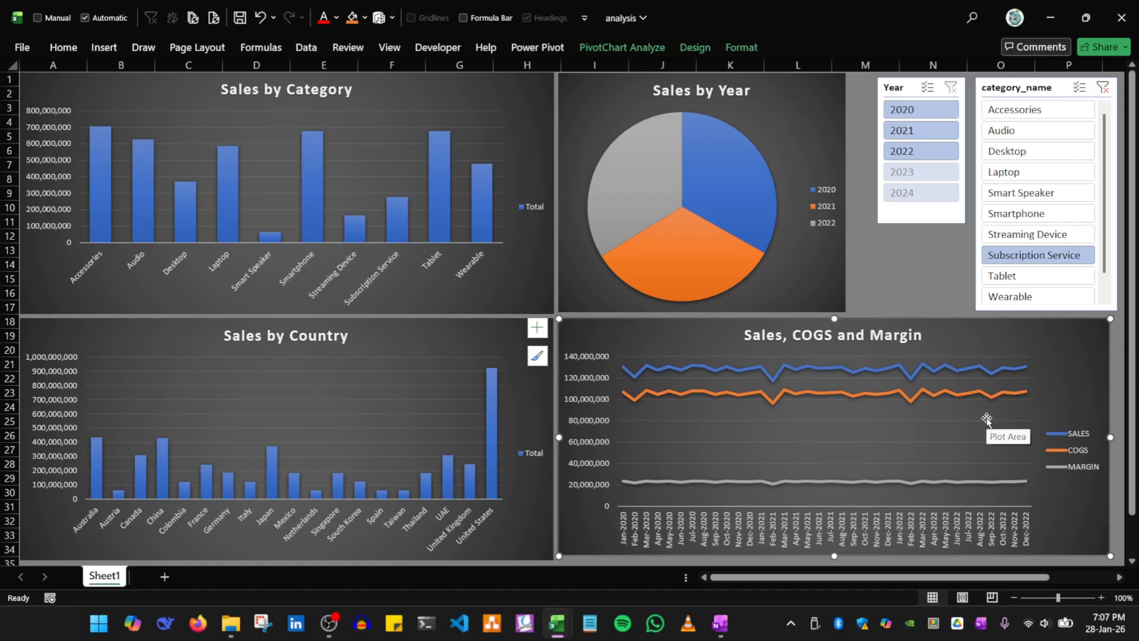
pyautogui.press('Down')
pyautogui.press('Left')
pyautogui.press('Down')
pyautogui.press('Down')
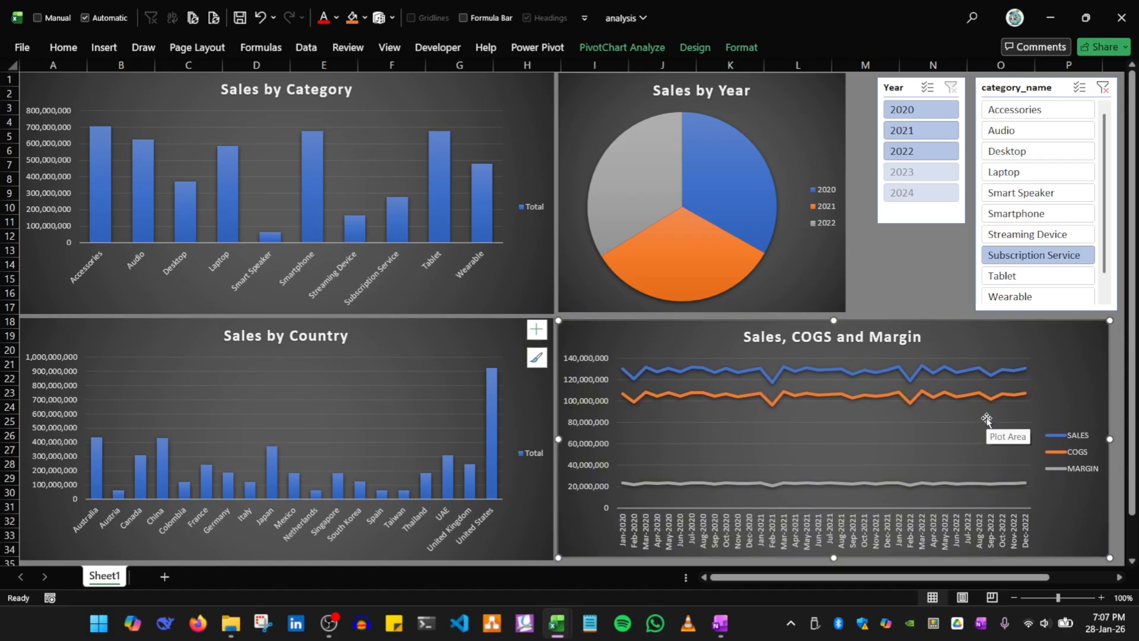
pyautogui.click(931, 261)
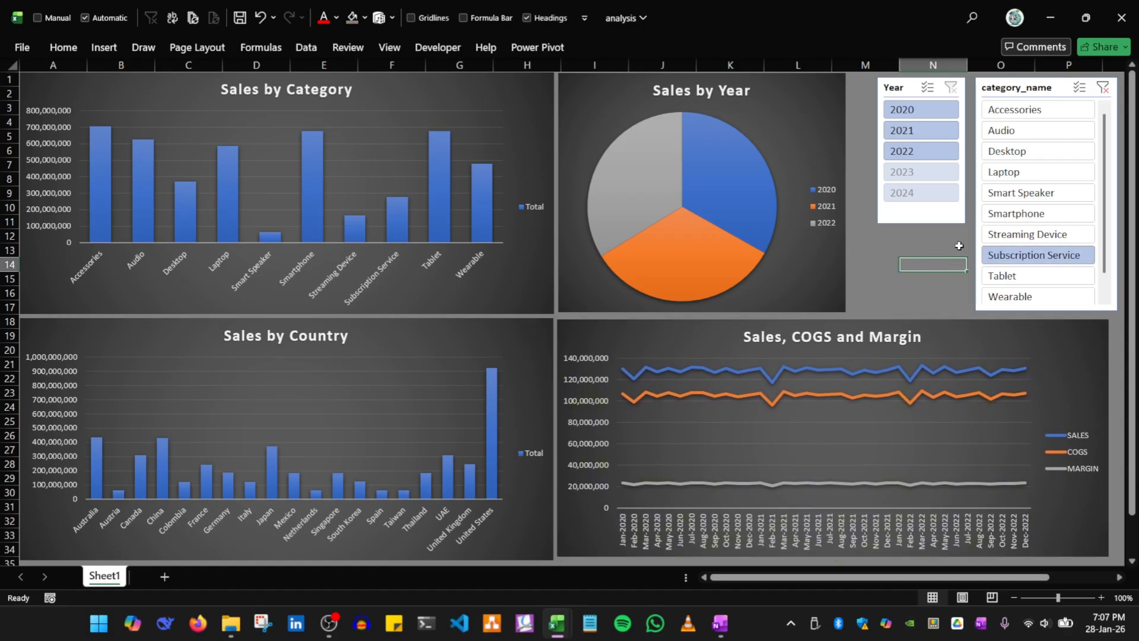
pyautogui.rightClick(897, 83)
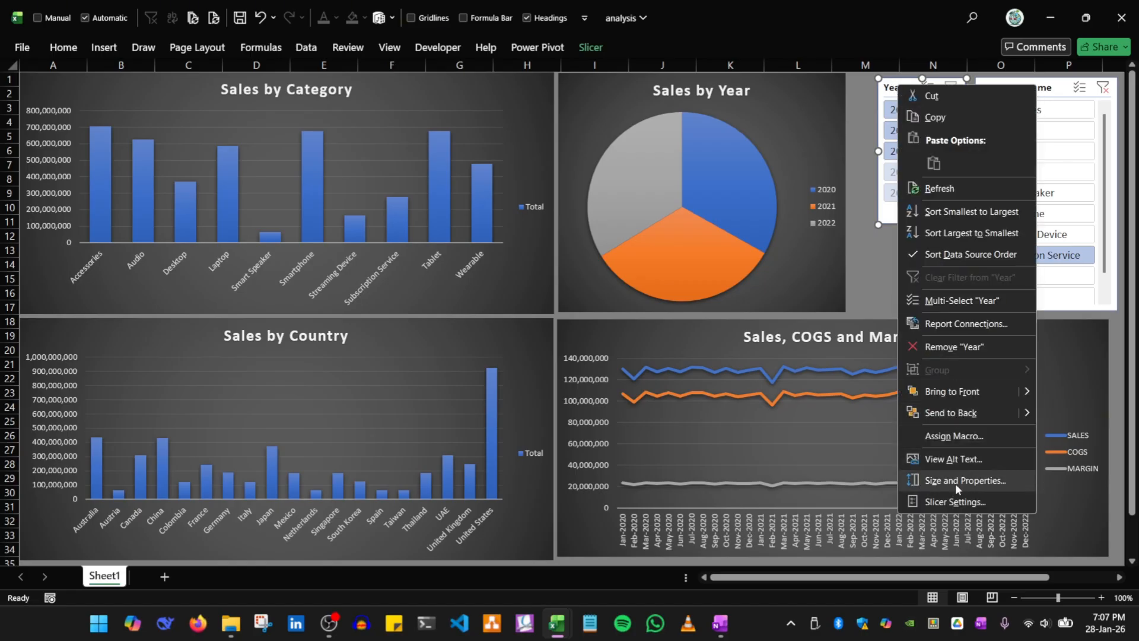
pyautogui.click(940, 504)
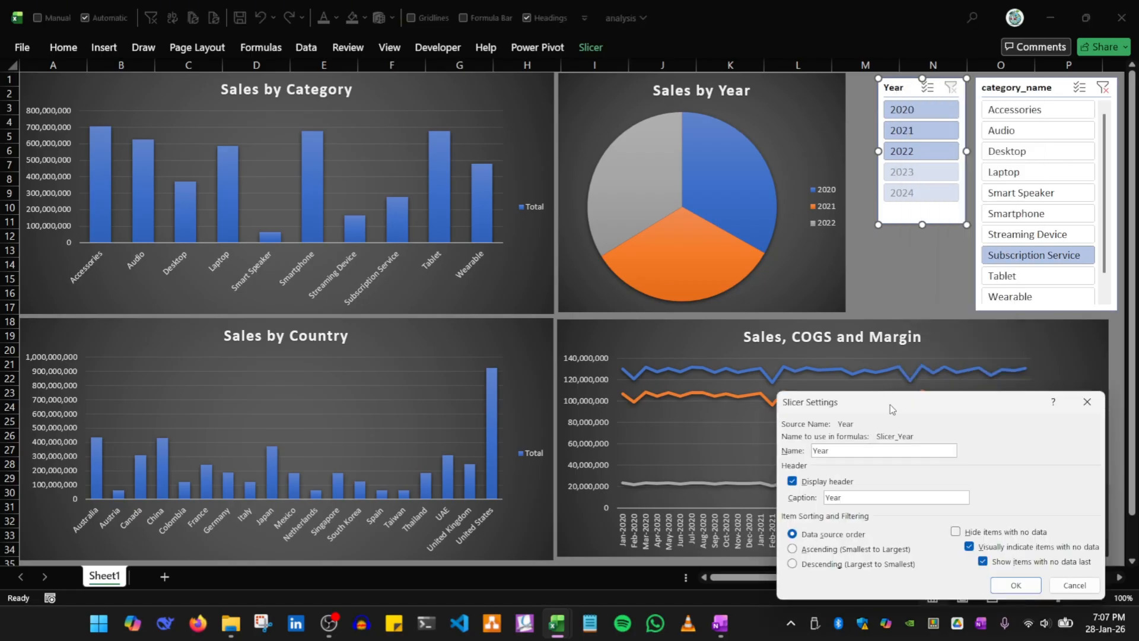
pyautogui.moveTo(889, 406); pyautogui.dragTo(634, 172)
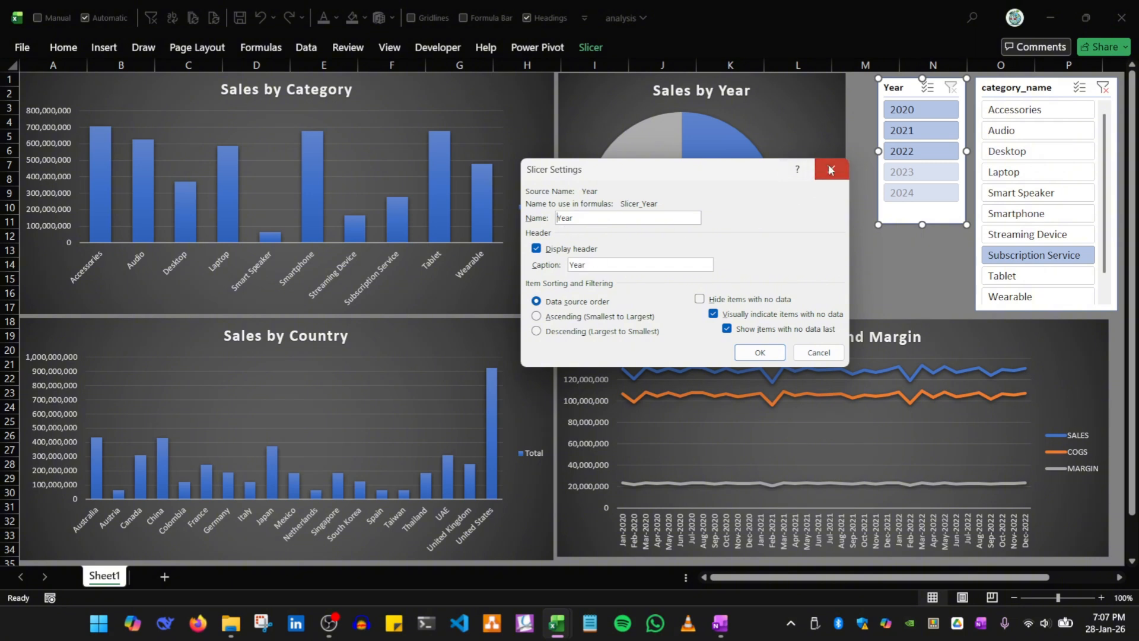
pyautogui.click(831, 169)
# Change the Year slicer's report connections: disconnect pieChart and connect lineChart, salesByCategory and salesByCountry
pyautogui.rightClick(901, 216)
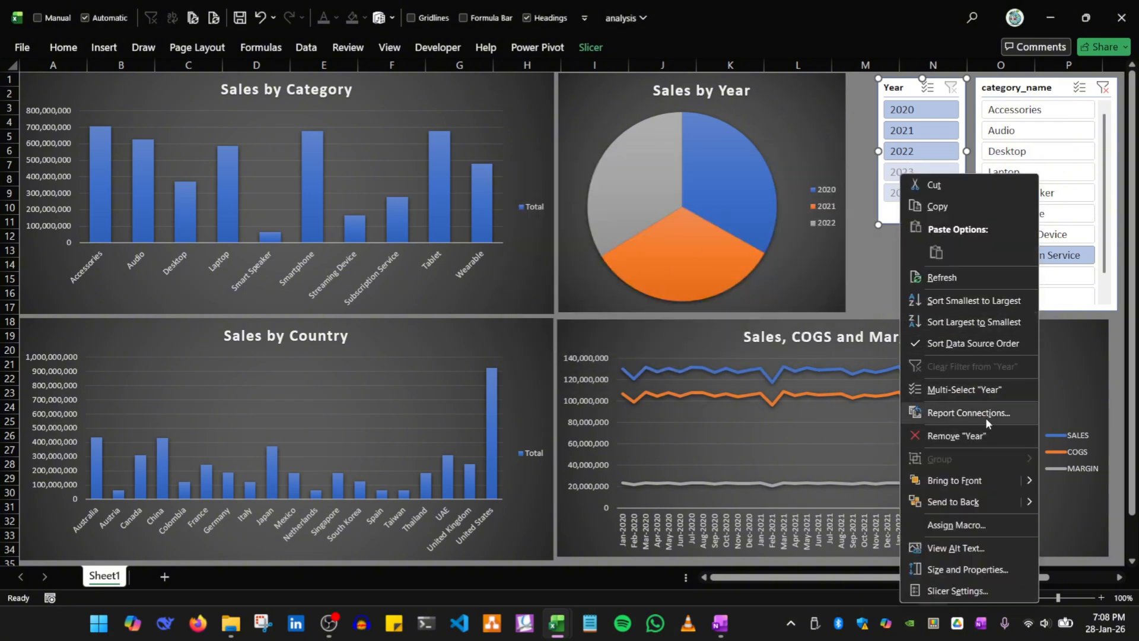
pyautogui.click(961, 415)
pyautogui.moveTo(896, 365); pyautogui.dragTo(544, 151)
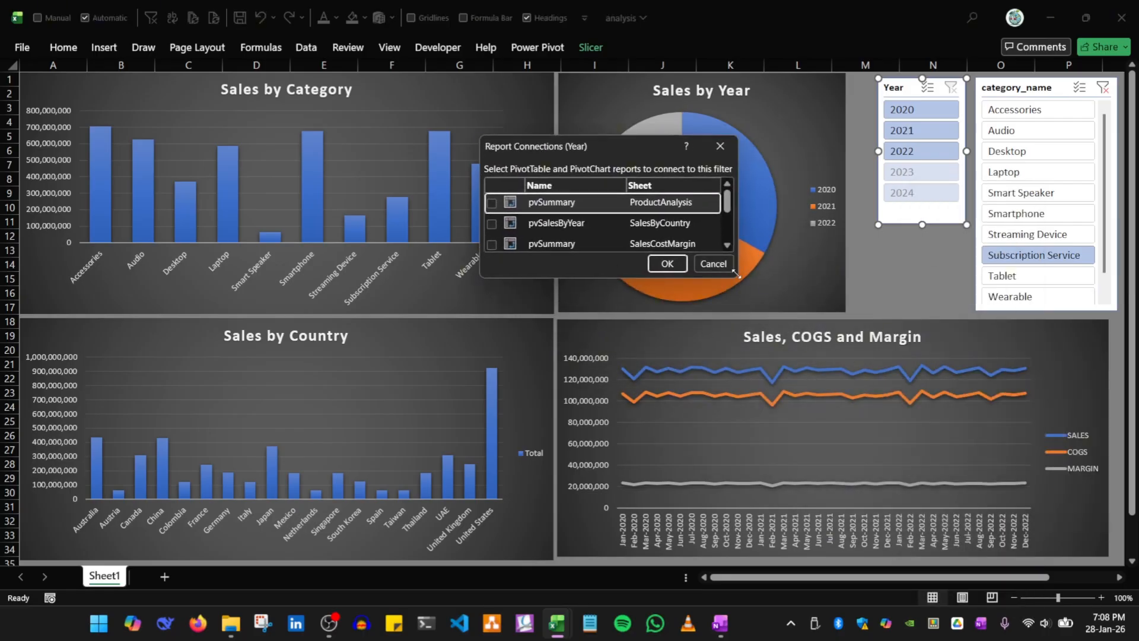
pyautogui.moveTo(734, 274); pyautogui.dragTo(798, 420)
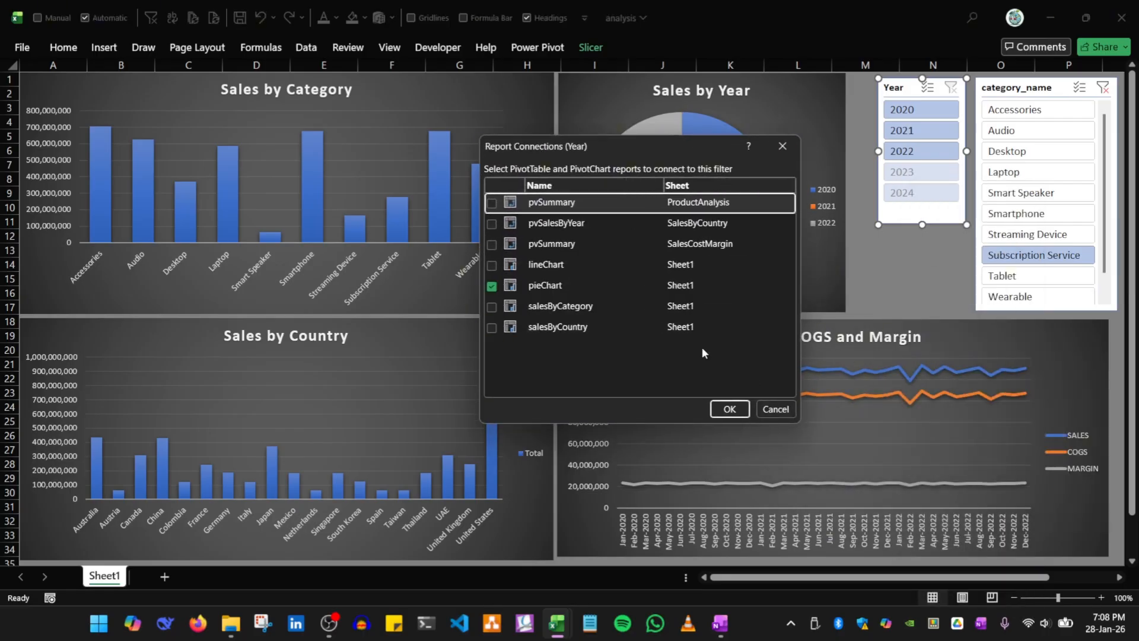
pyautogui.click(492, 286)
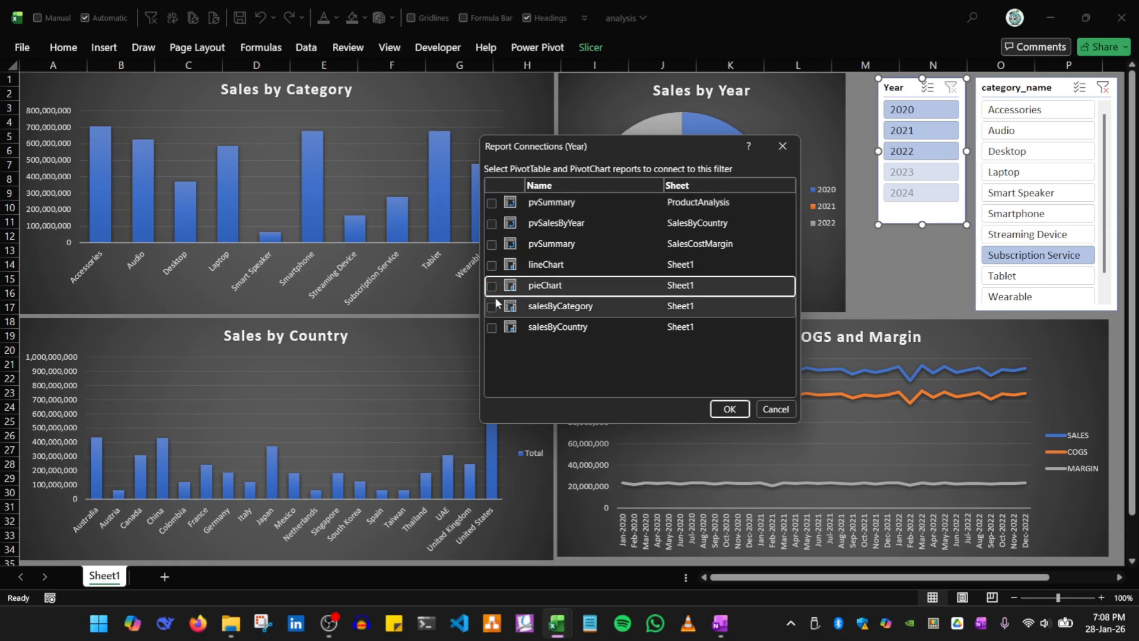
pyautogui.click(491, 327)
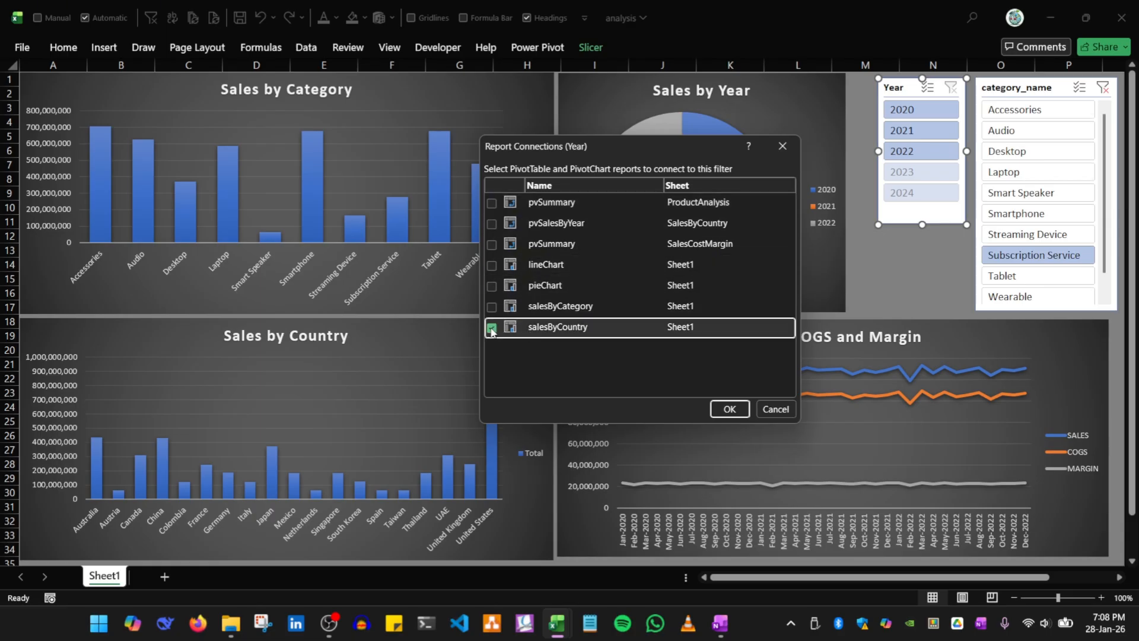
pyautogui.click(493, 308)
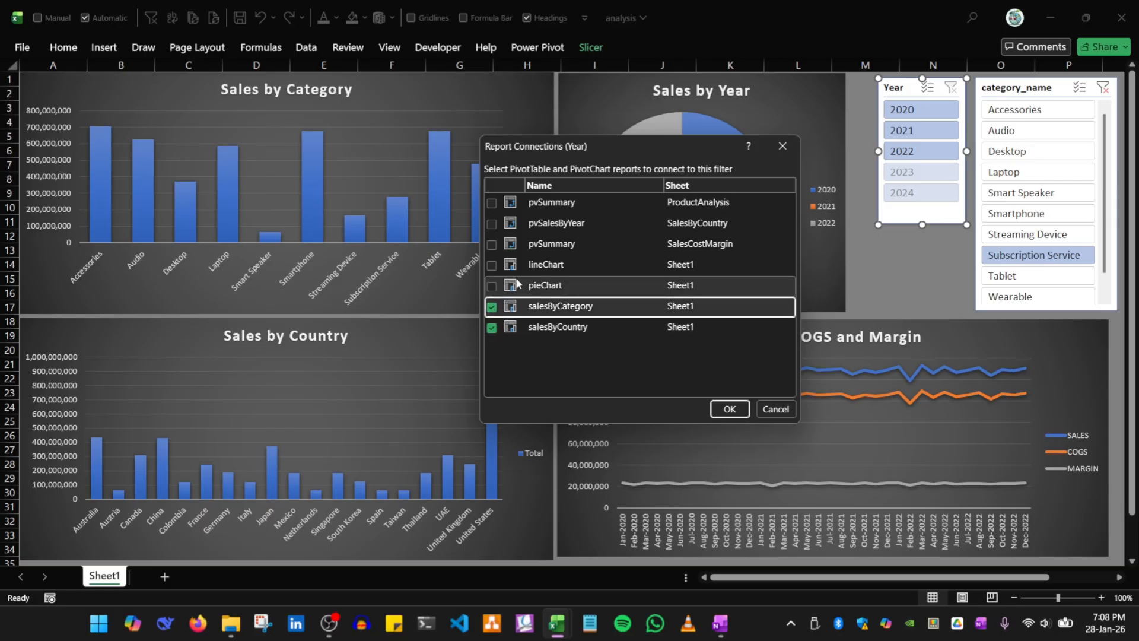
pyautogui.click(492, 266)
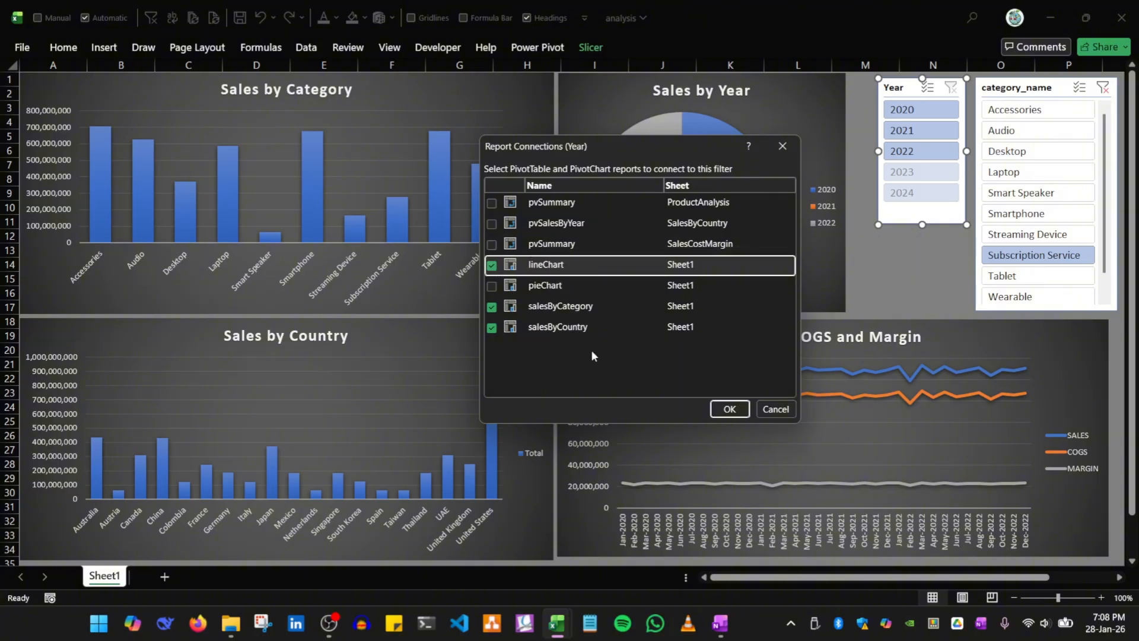
pyautogui.click(729, 409)
# Connect the category_name slicer to salesByCountry and lineChart, keeping its pieChart connection
pyautogui.click(1019, 106)
pyautogui.rightClick(1019, 106)
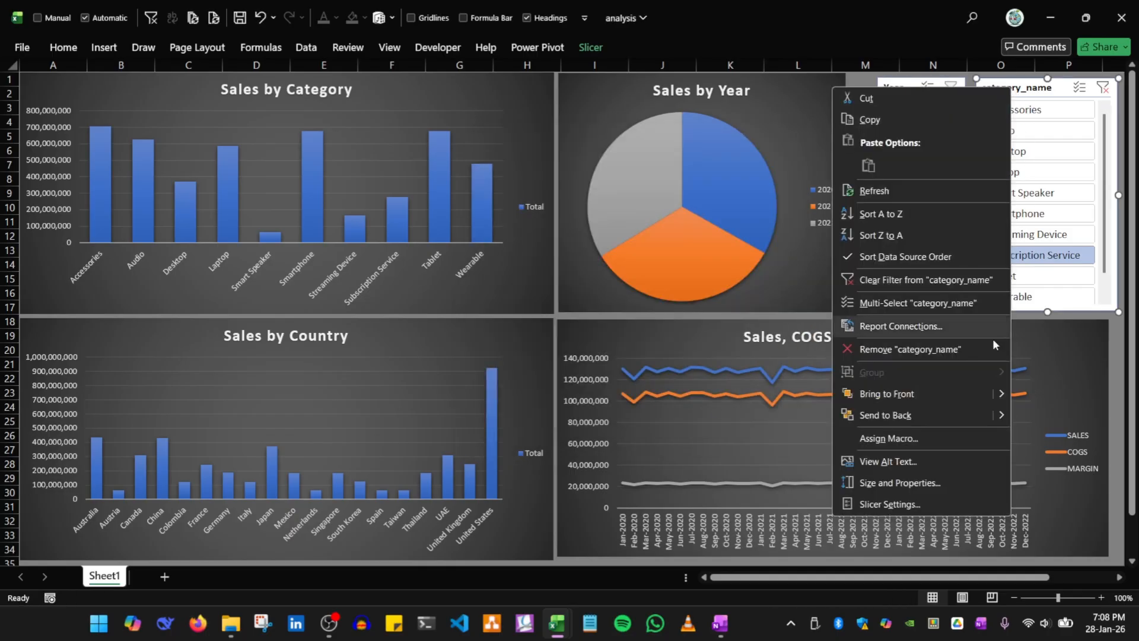
pyautogui.click(888, 327)
pyautogui.moveTo(812, 280); pyautogui.dragTo(423, 224)
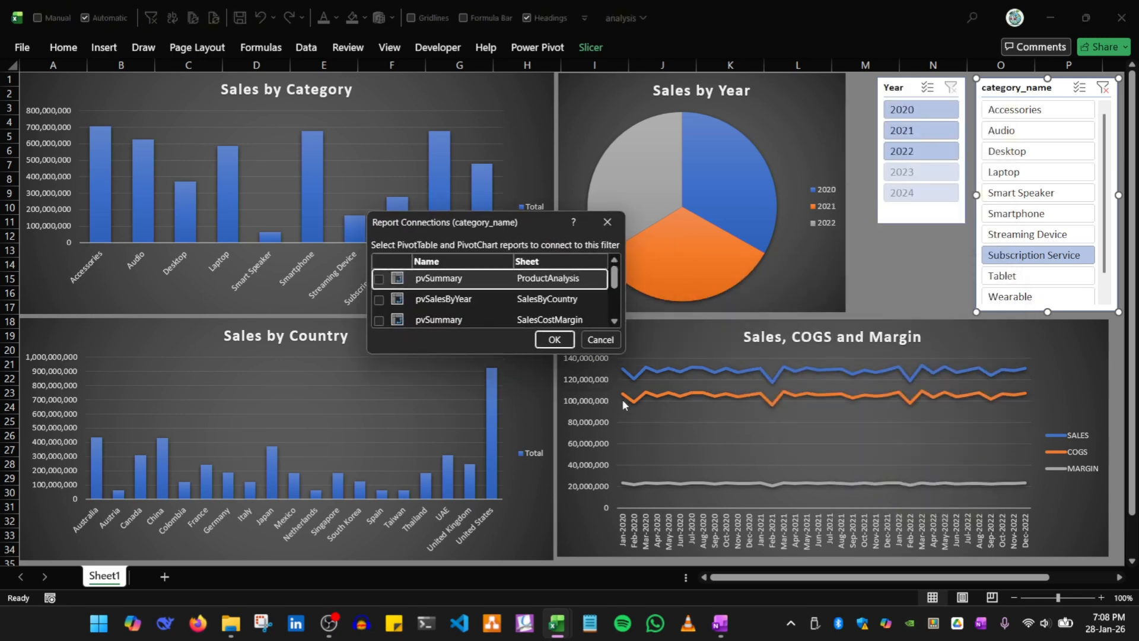
pyautogui.moveTo(619, 350); pyautogui.dragTo(693, 509)
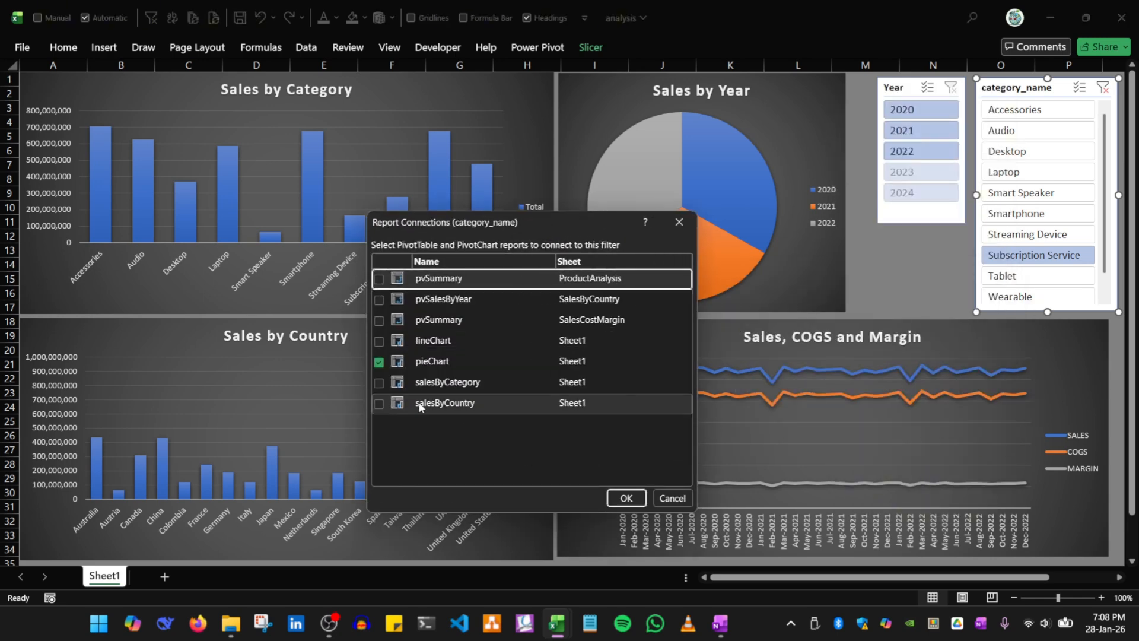
pyautogui.click(378, 404)
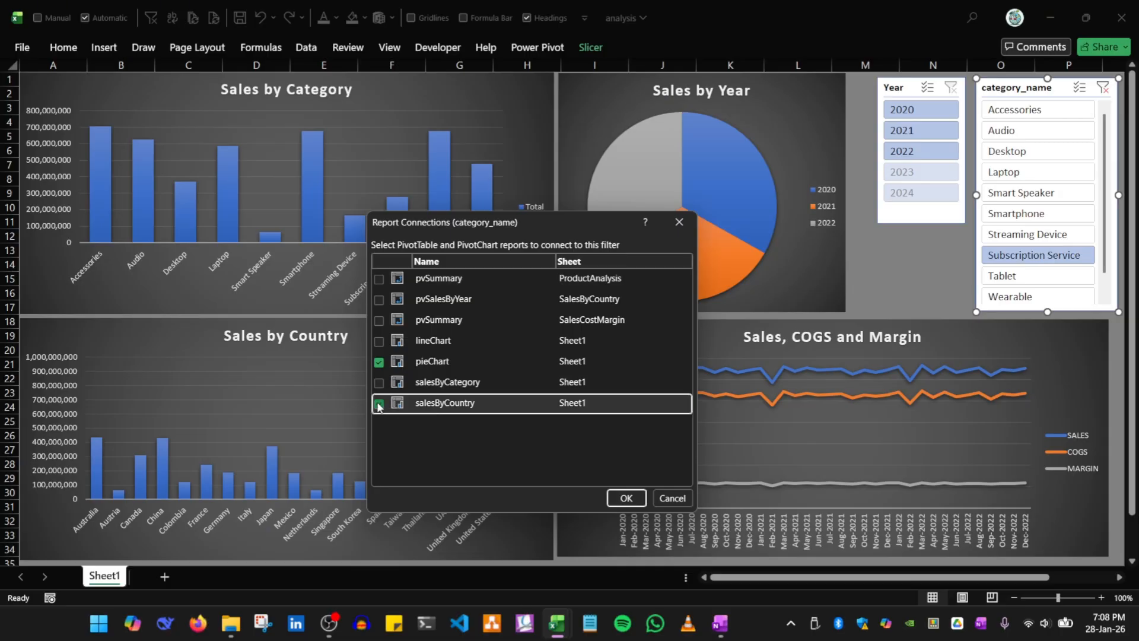
pyautogui.click(380, 341)
pyautogui.click(626, 498)
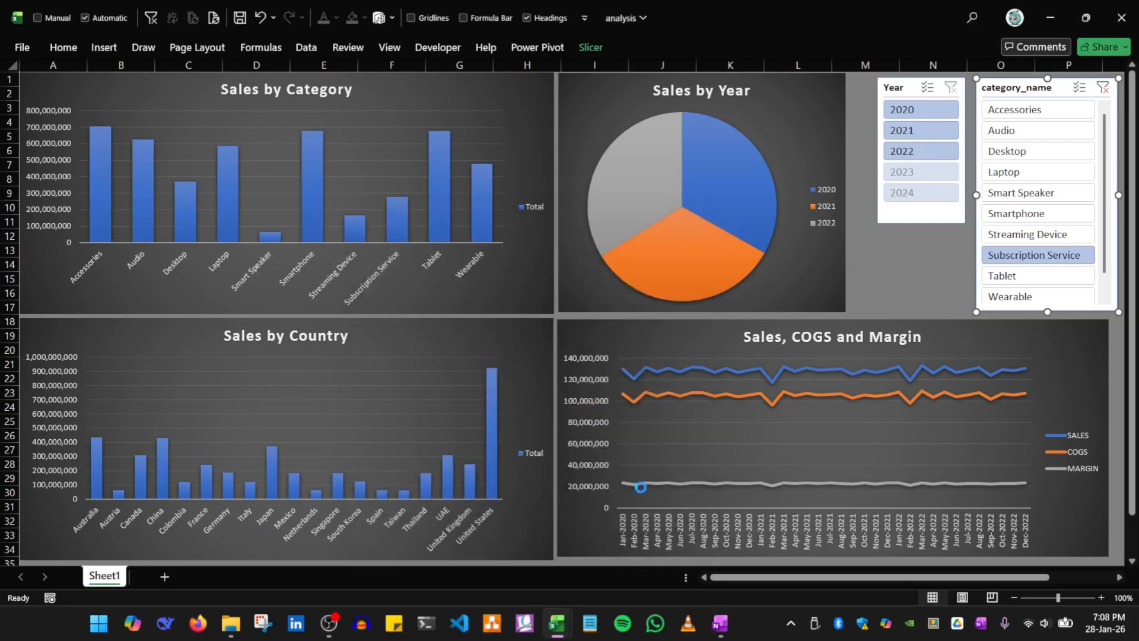
pyautogui.click(869, 276)
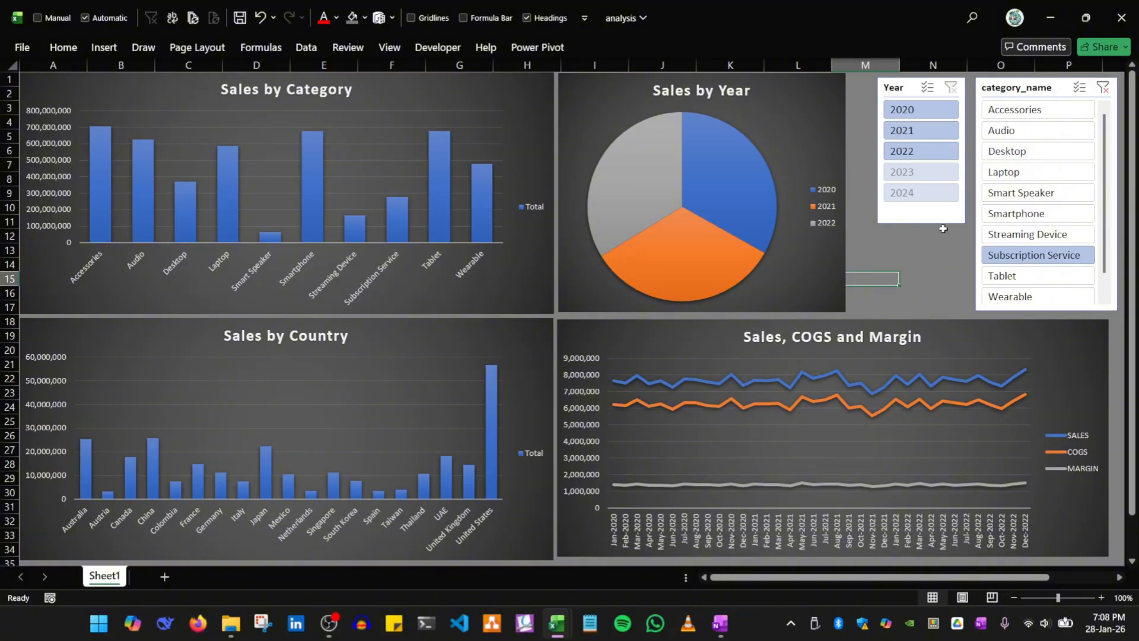
# Clear the category filter and test the Year slicer by switching between 2021 and 2022
pyautogui.click(1102, 89)
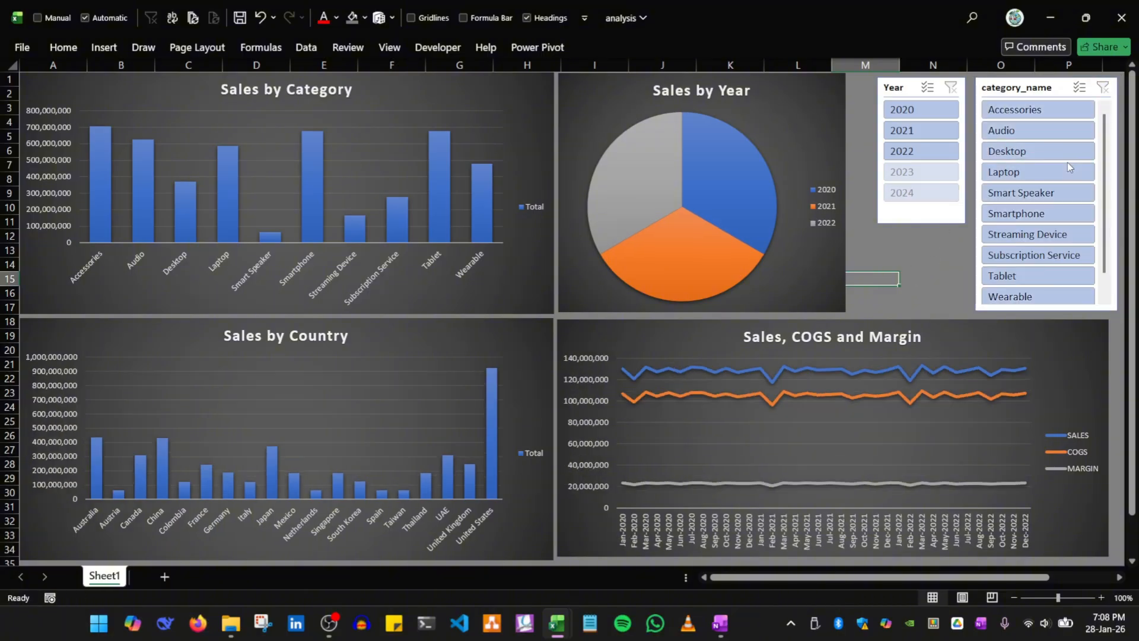
pyautogui.click(914, 131)
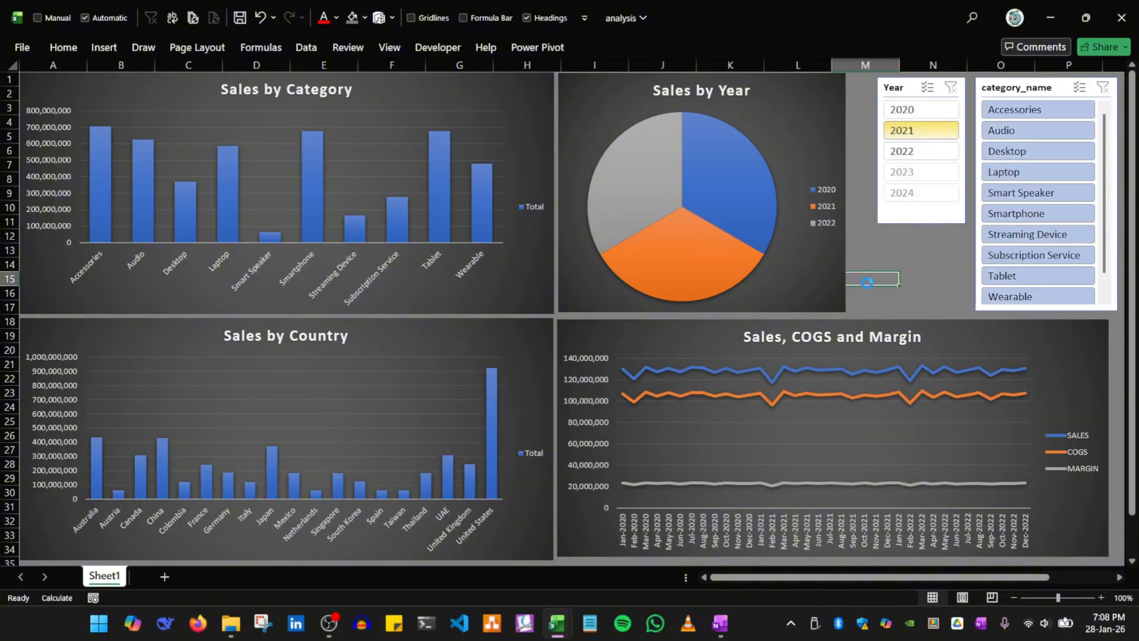
pyautogui.click(900, 153)
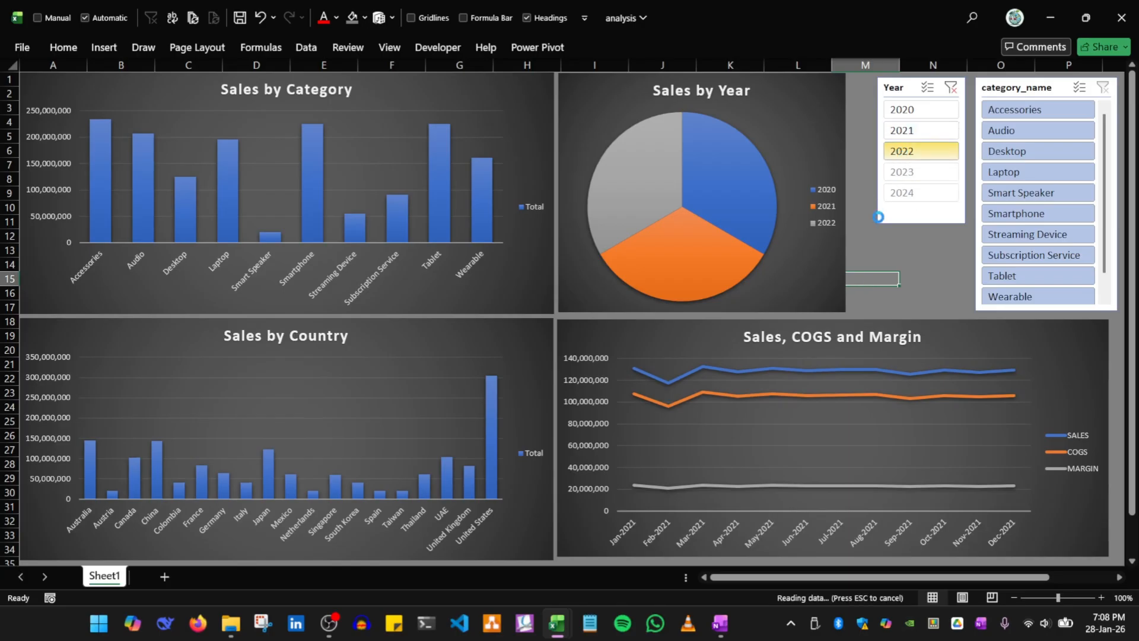
pyautogui.click(910, 129)
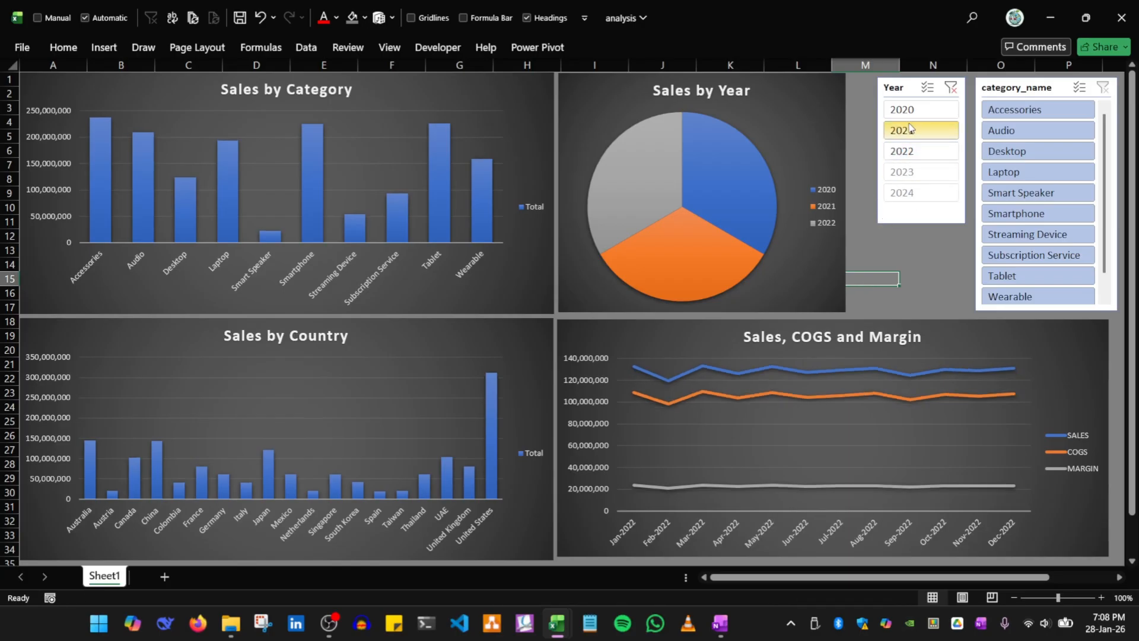
# Move the Year and category_name slicers slightly up and to the left beside the pie chart
pyautogui.moveTo(910, 88); pyautogui.dragTo(902, 85)
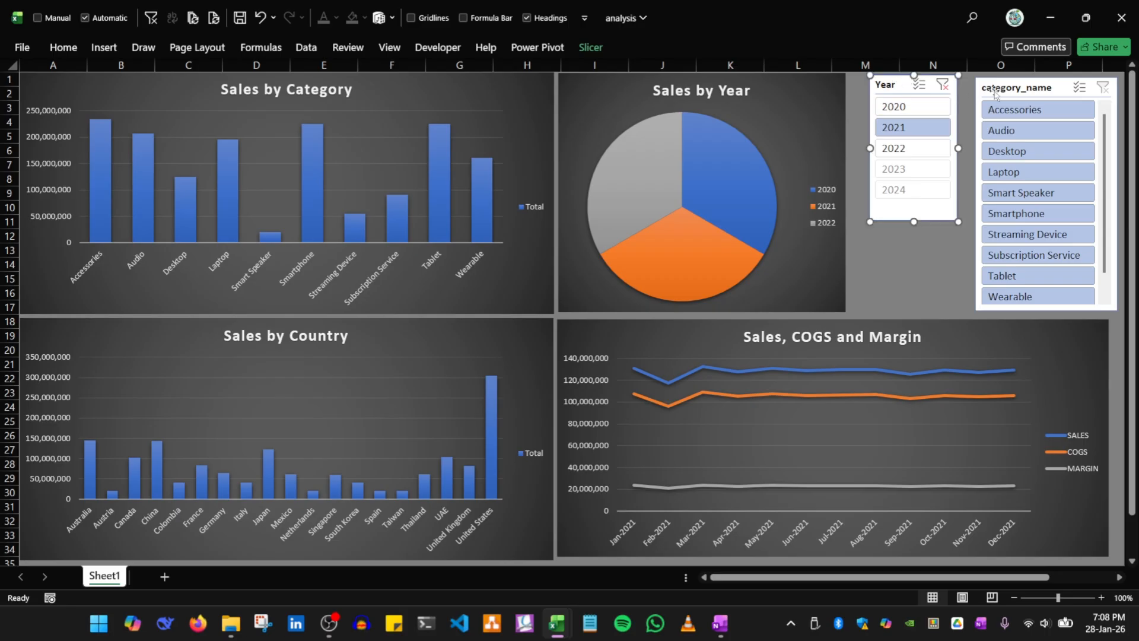
pyautogui.moveTo(996, 90); pyautogui.dragTo(985, 87)
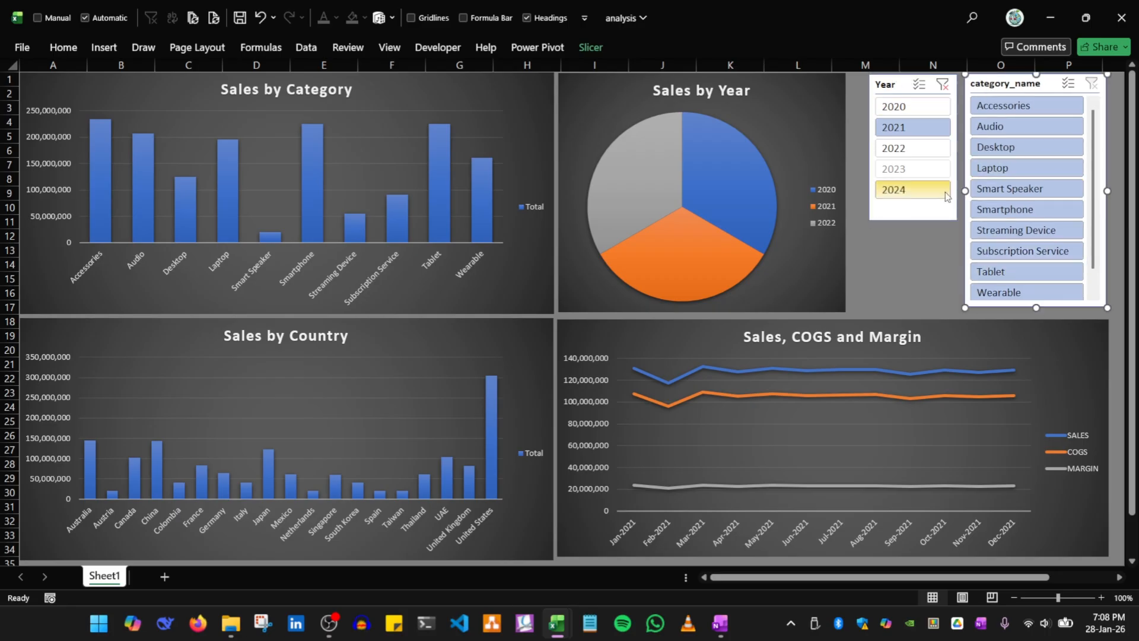
# Filter the dashboard to 2022 and test single categories such as Smartphone, Desktop, Accessories, Streaming Device, Wearable, Tablet and Subscription Service
pyautogui.click(912, 148)
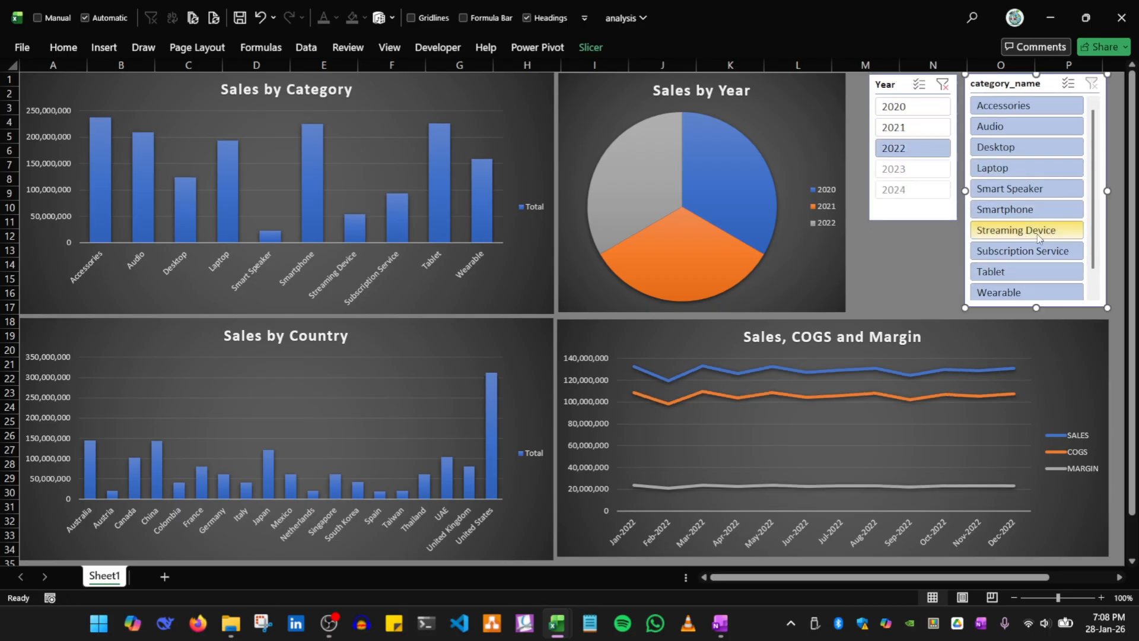
pyautogui.click(1022, 211)
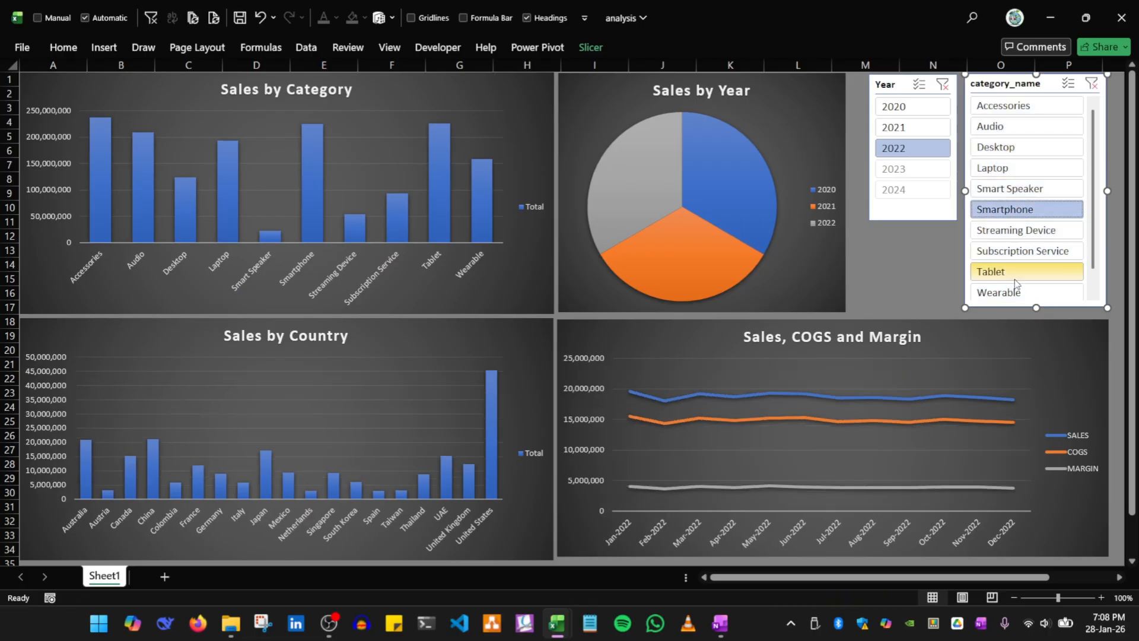
pyautogui.click(1014, 253)
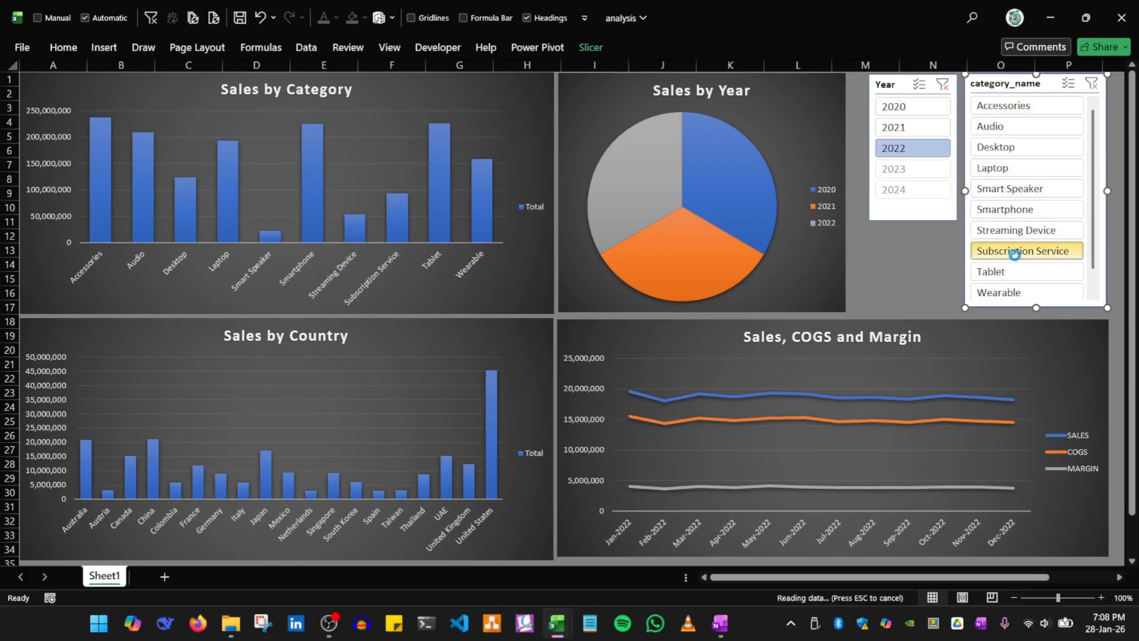
pyautogui.click(989, 169)
pyautogui.click(989, 148)
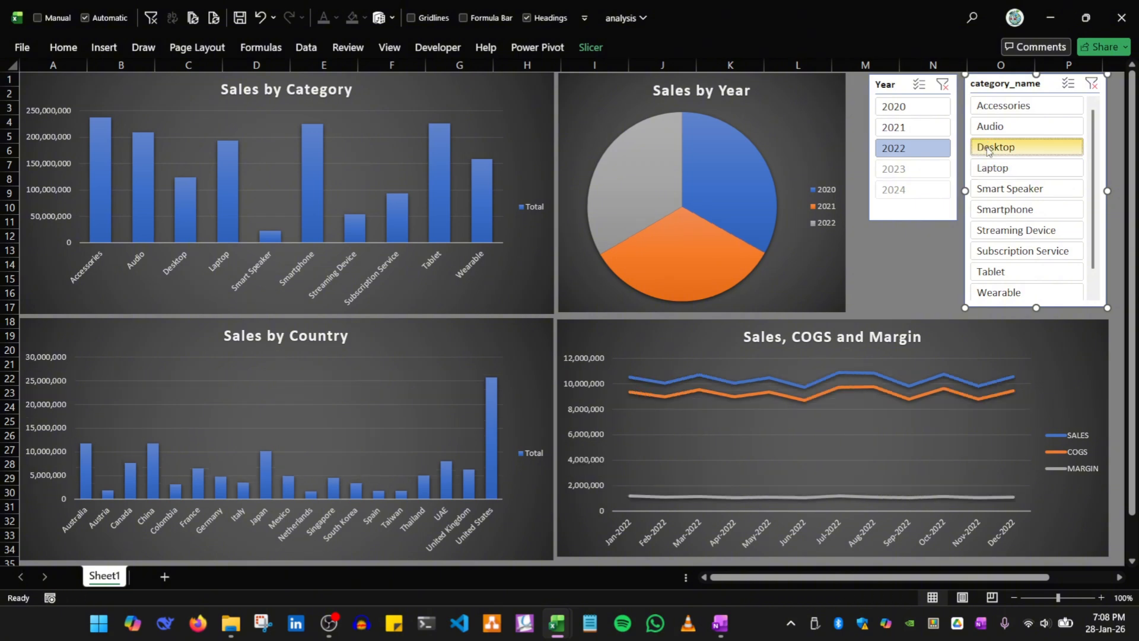
pyautogui.click(999, 111)
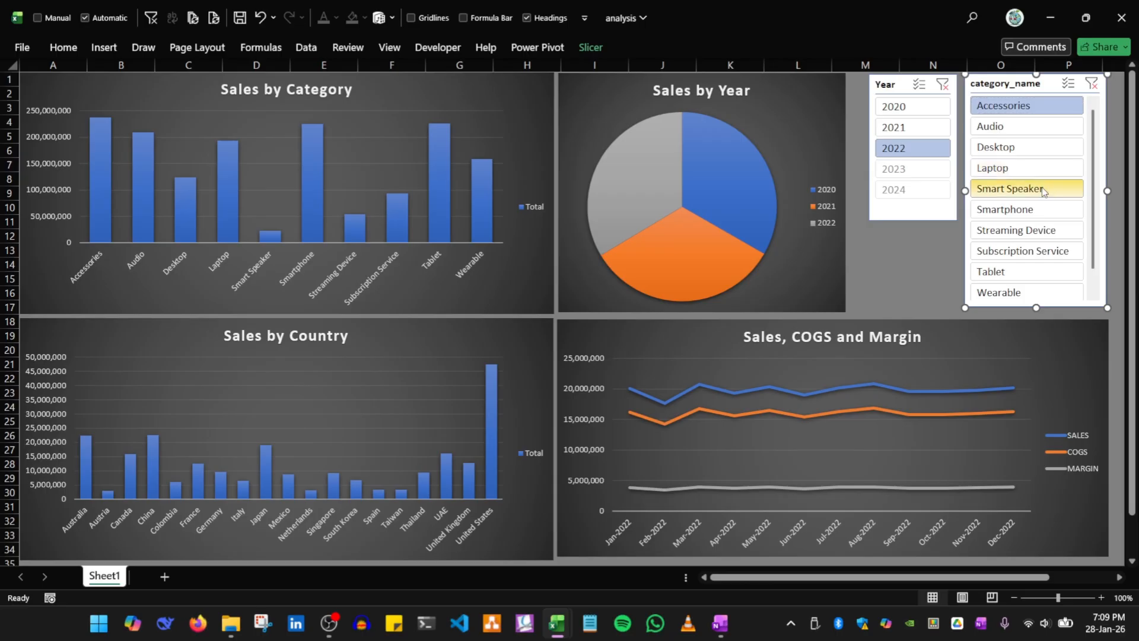
pyautogui.click(997, 233)
pyautogui.scroll(-1, 1003, 243)
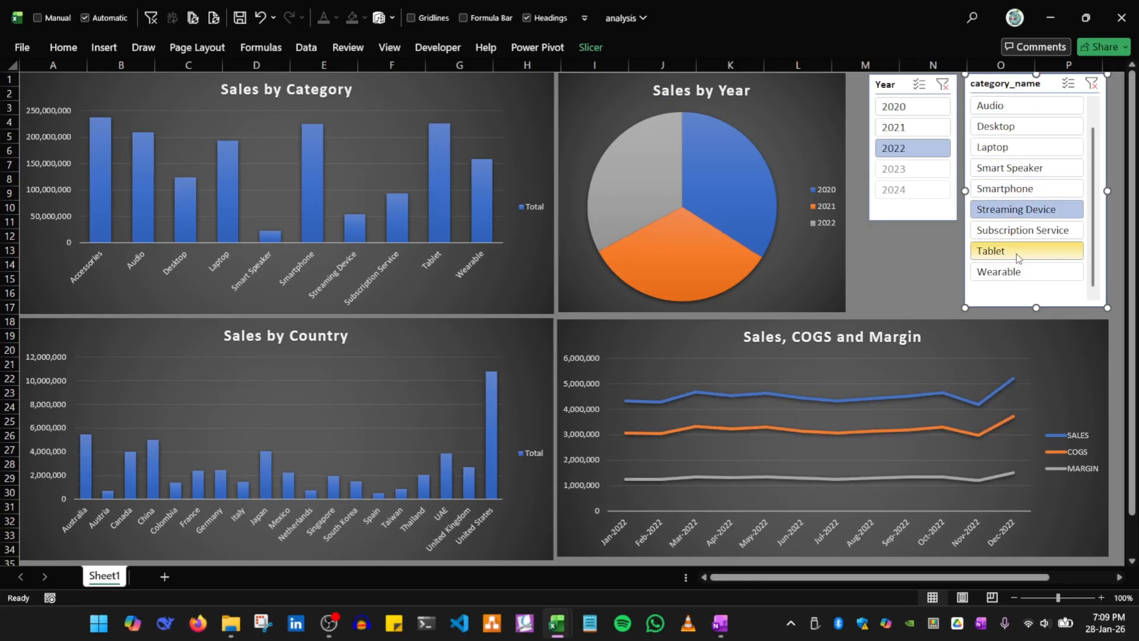
pyautogui.click(998, 272)
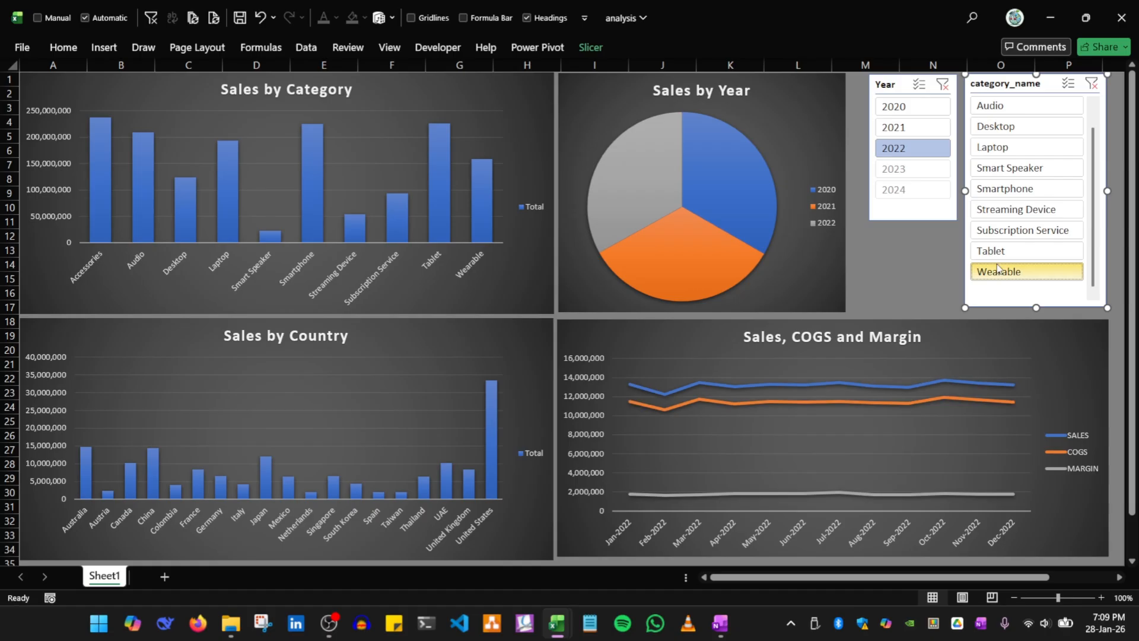
pyautogui.click(997, 252)
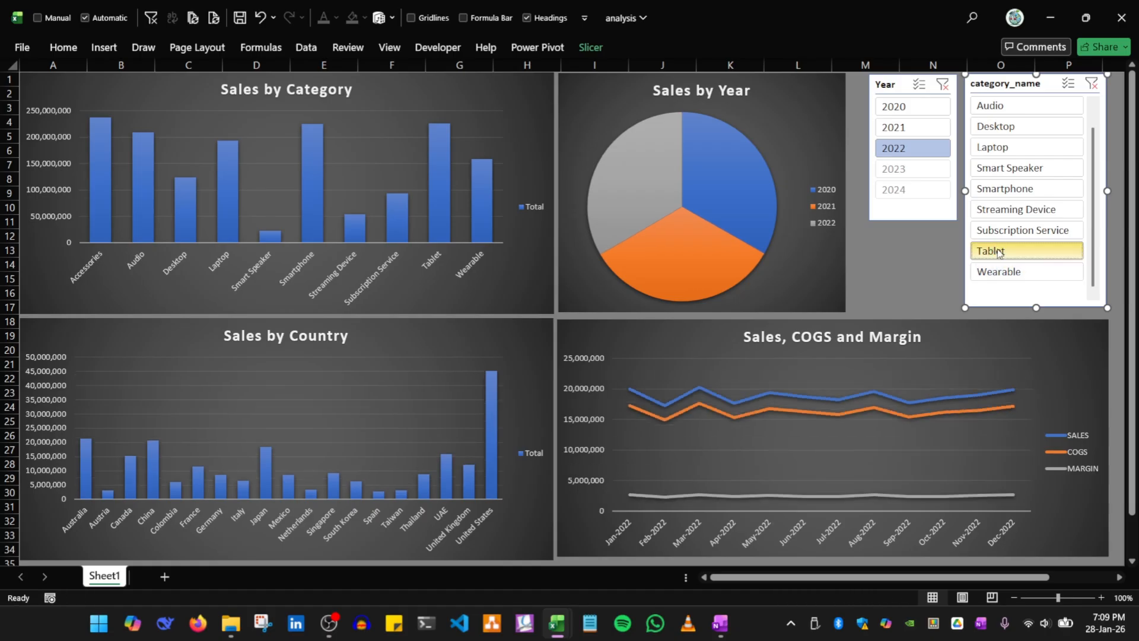
pyautogui.click(998, 231)
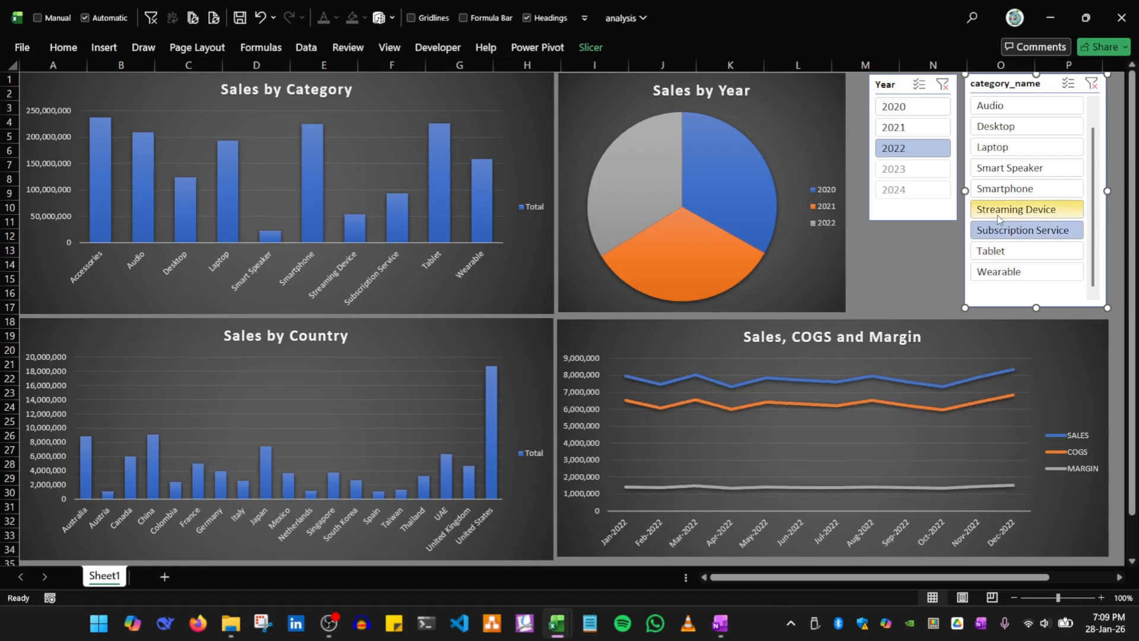
pyautogui.click(999, 188)
pyautogui.scroll(1, 1000, 190)
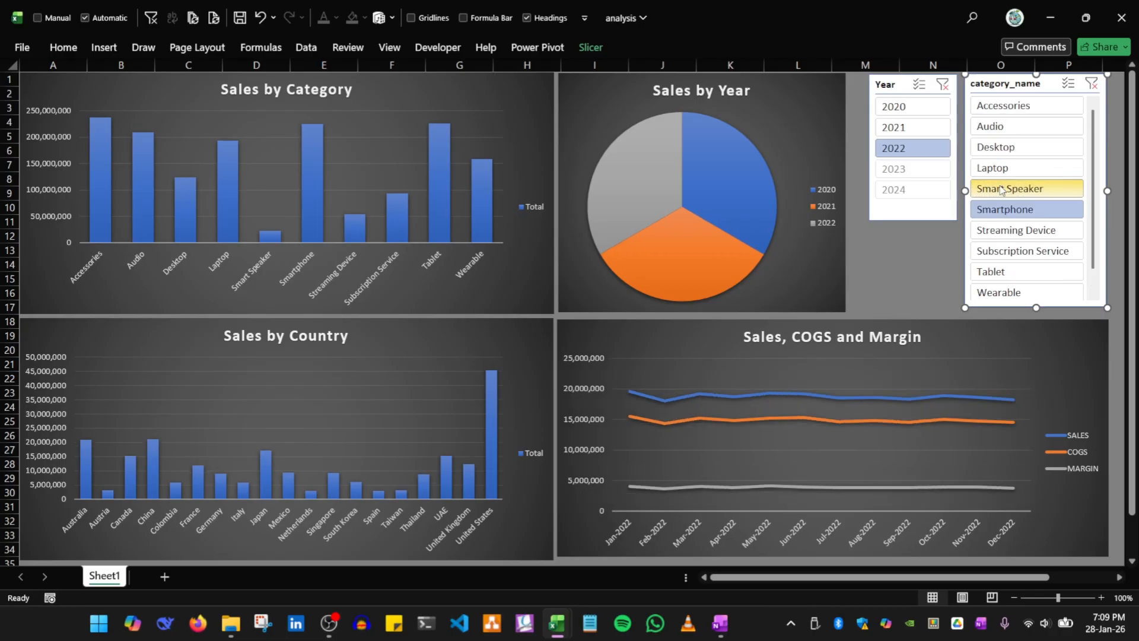
# Clear the filters on both the category_name and Year slicers and save the workbook
pyautogui.click(1092, 84)
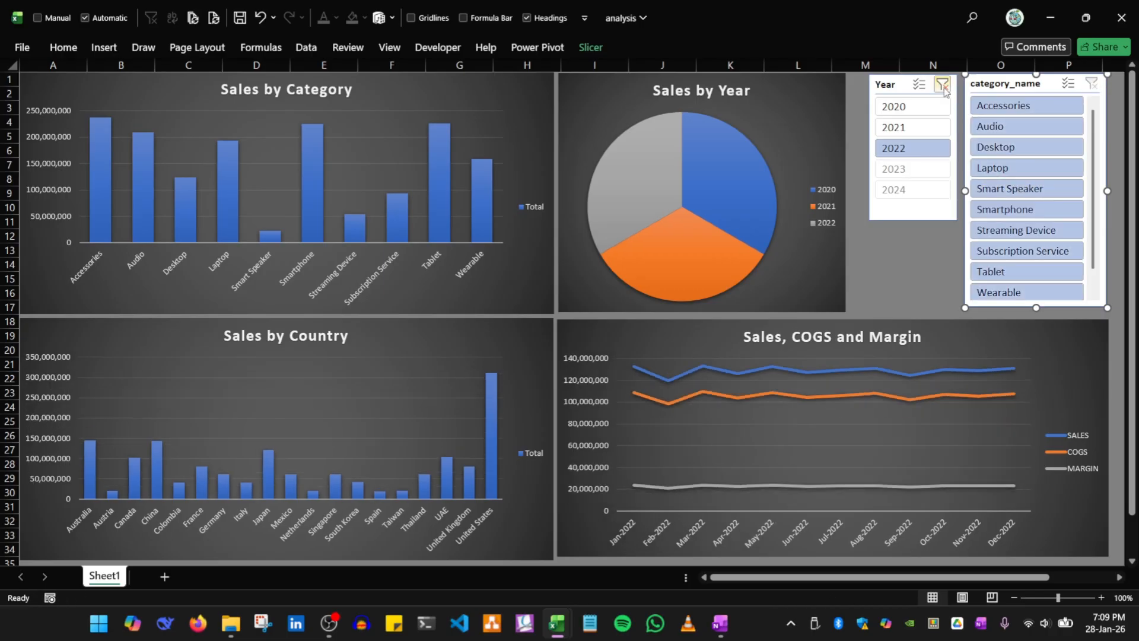
pyautogui.click(943, 84)
pyautogui.click(884, 265)
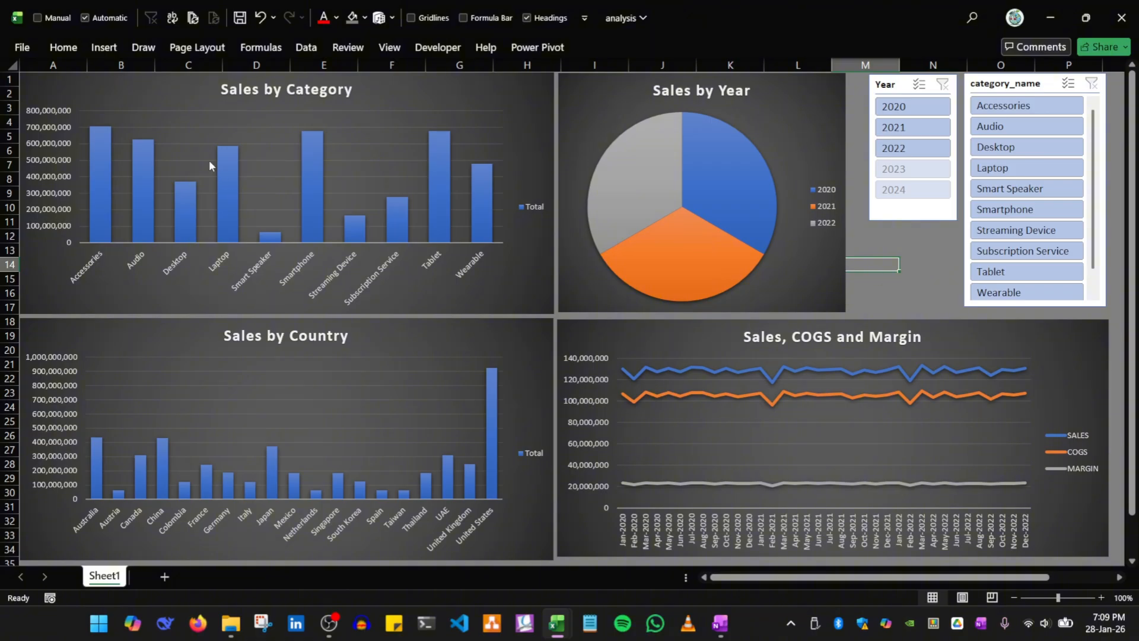
pyautogui.click(239, 17)
pyautogui.click(900, 277)
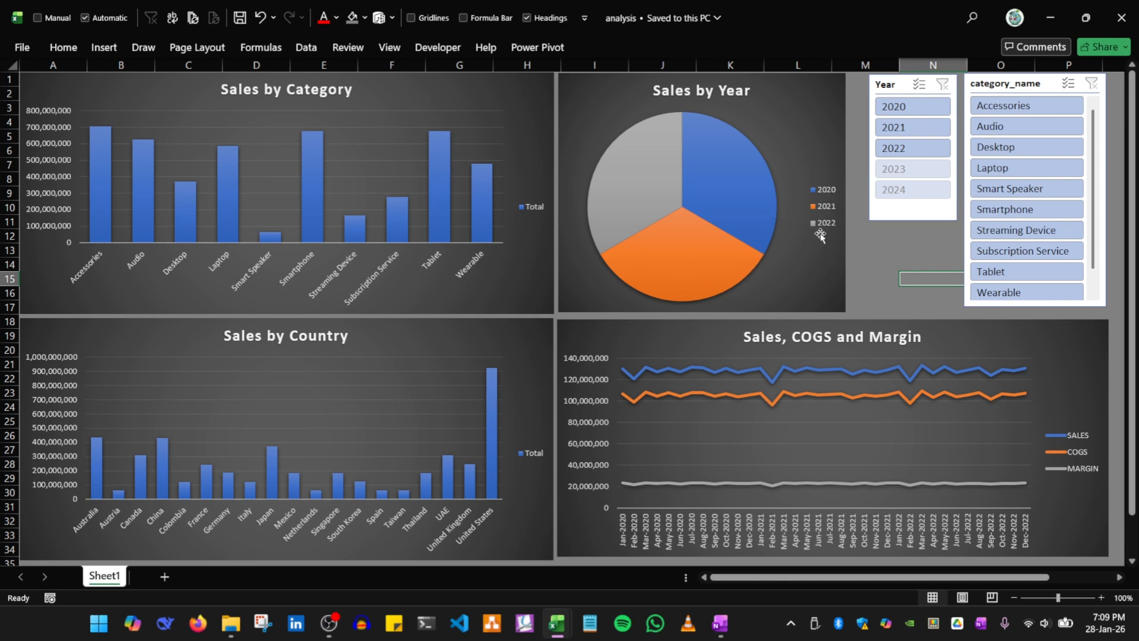
# Rename the Sheet1 worksheet as dashboard
pyautogui.click(807, 253)
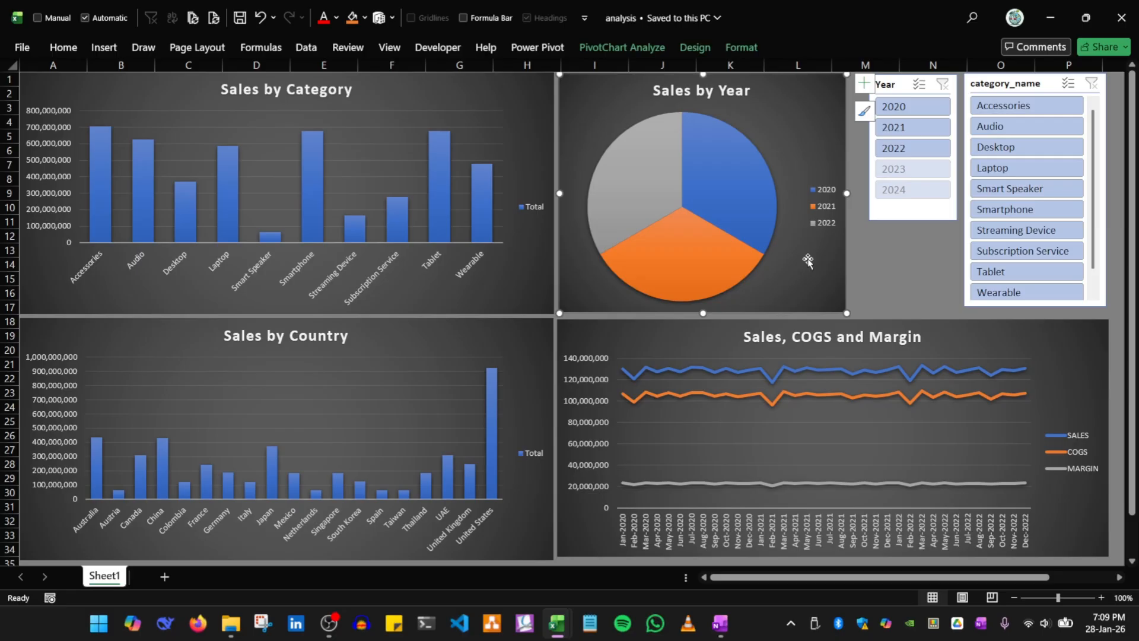
pyautogui.doubleClick(102, 581)
pyautogui.write('dashboard')
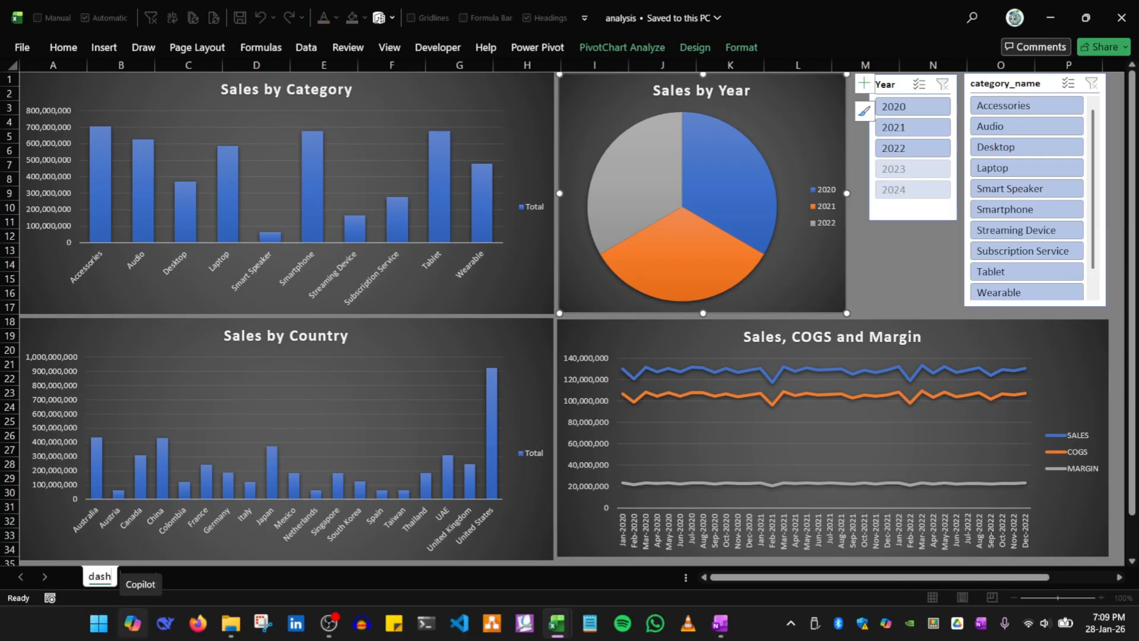
pyautogui.press('Return')
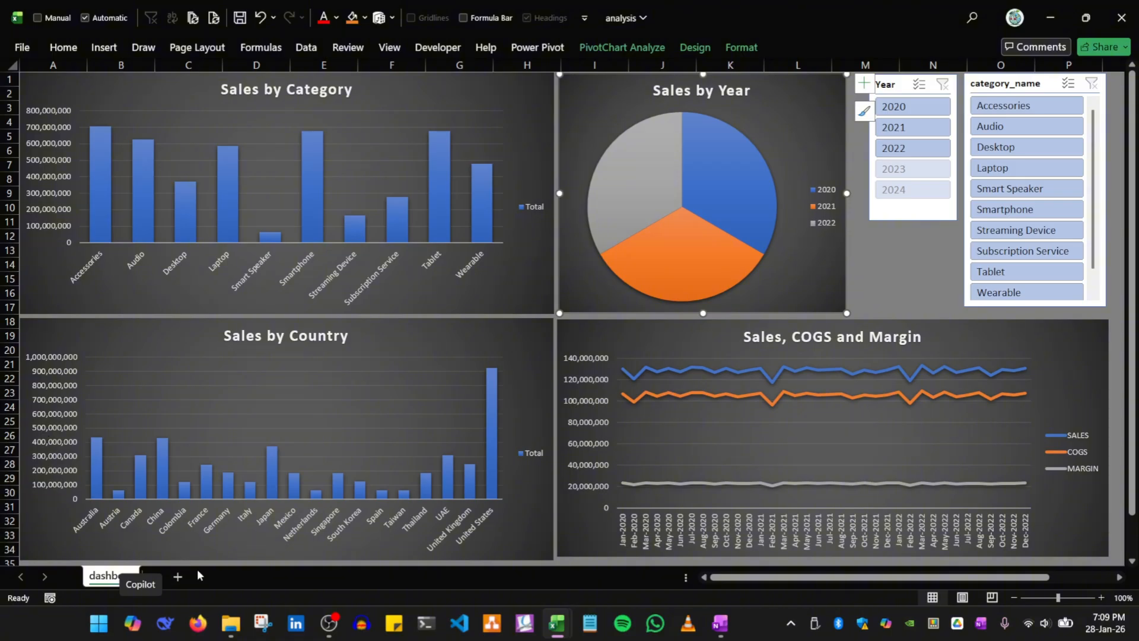
# Correct the worksheet name by adding the missing final letter so it reads dashboard
pyautogui.doubleClick(136, 586)
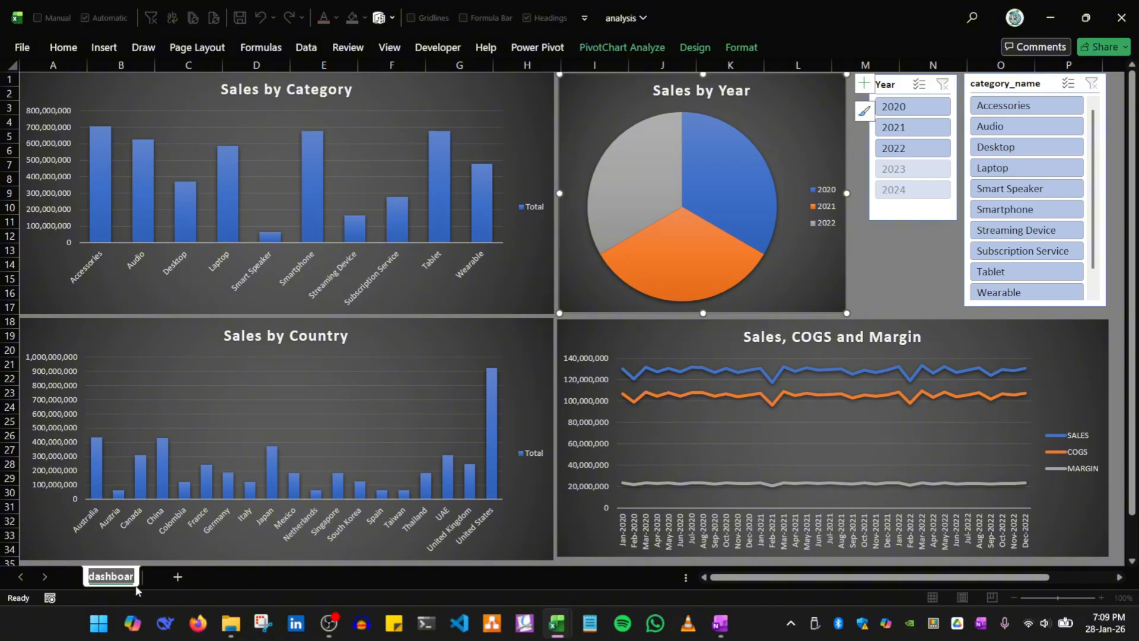
pyautogui.click(134, 576)
pyautogui.click(130, 581)
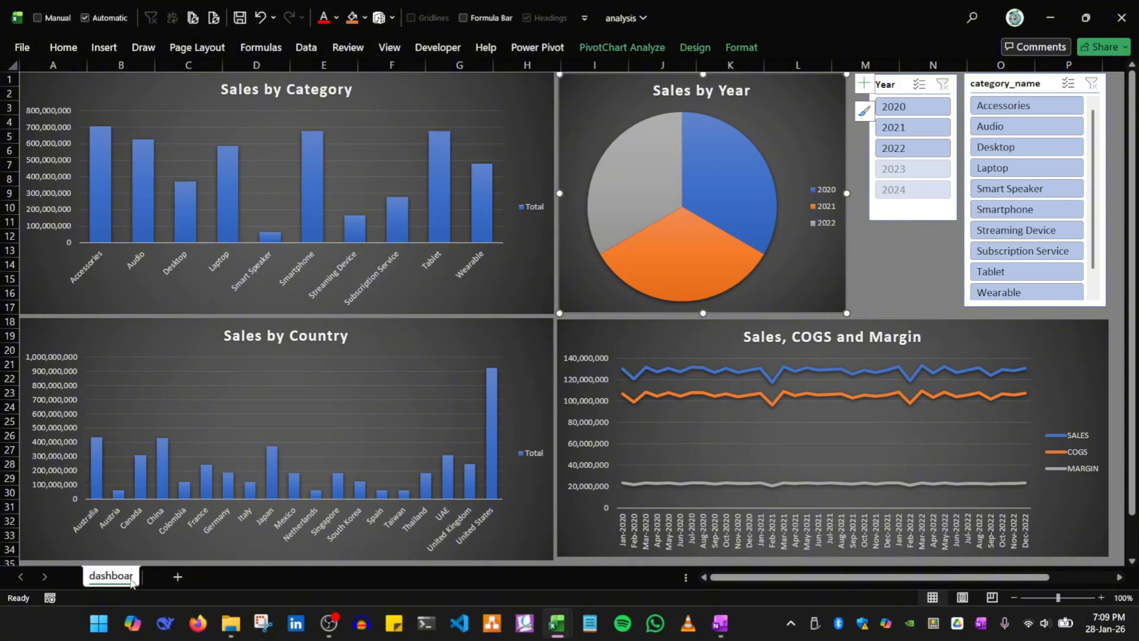
pyautogui.doubleClick(131, 579)
pyautogui.write('d')
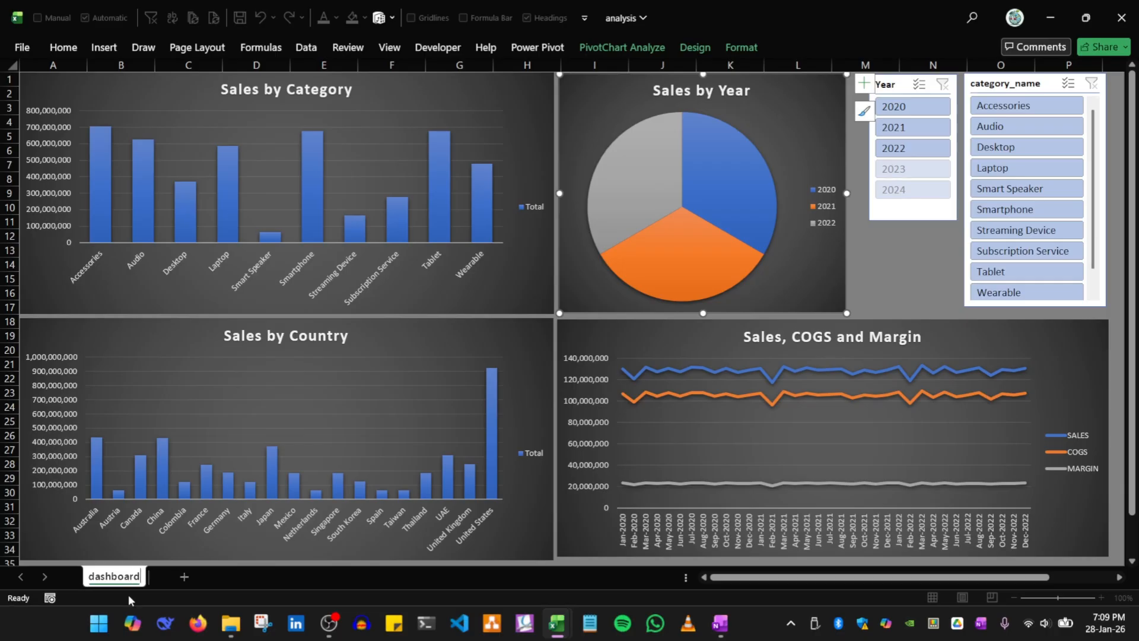
pyautogui.click(220, 577)
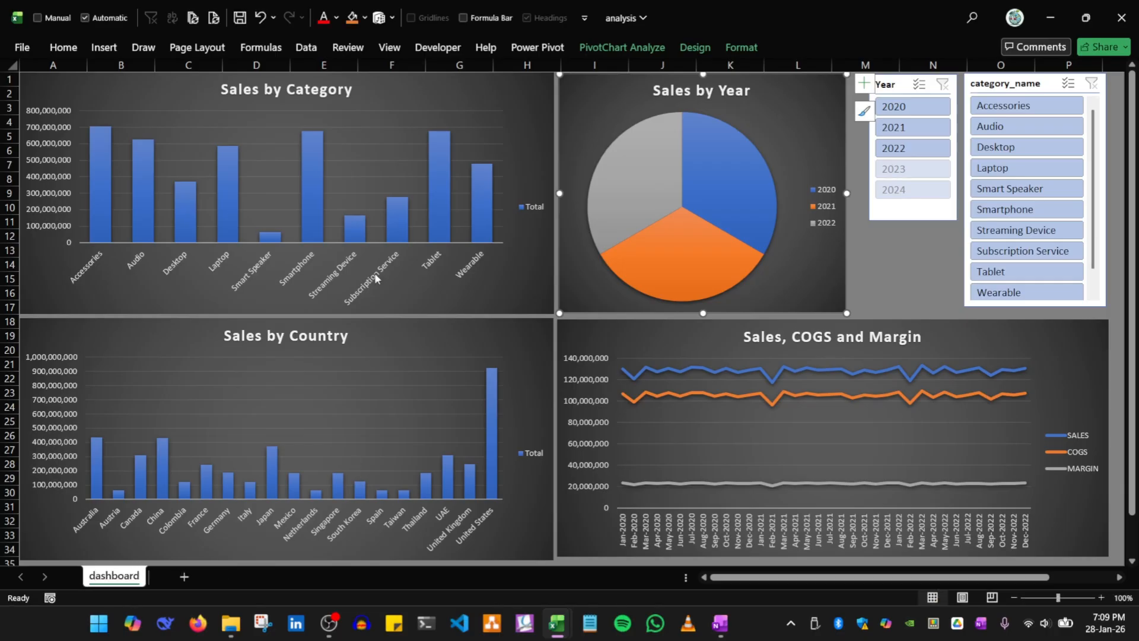
# Switch to the Power Pivot window and create a PivotTable from the data model on a new worksheet
pyautogui.moveTo(568, 628)
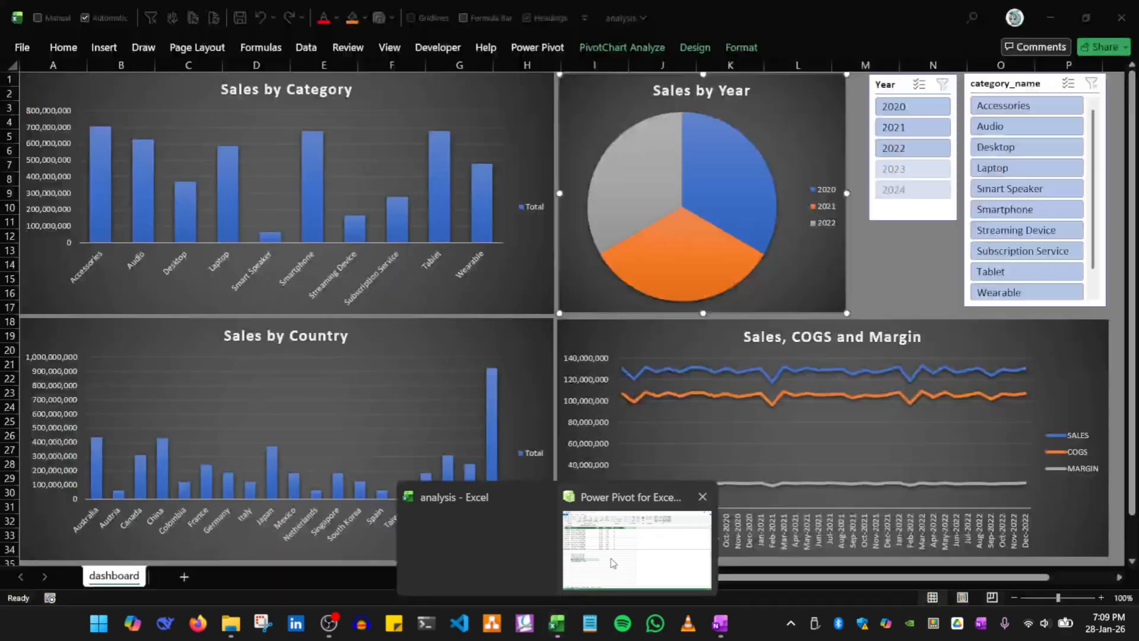
pyautogui.click(612, 563)
pyautogui.click(300, 358)
pyautogui.click(338, 76)
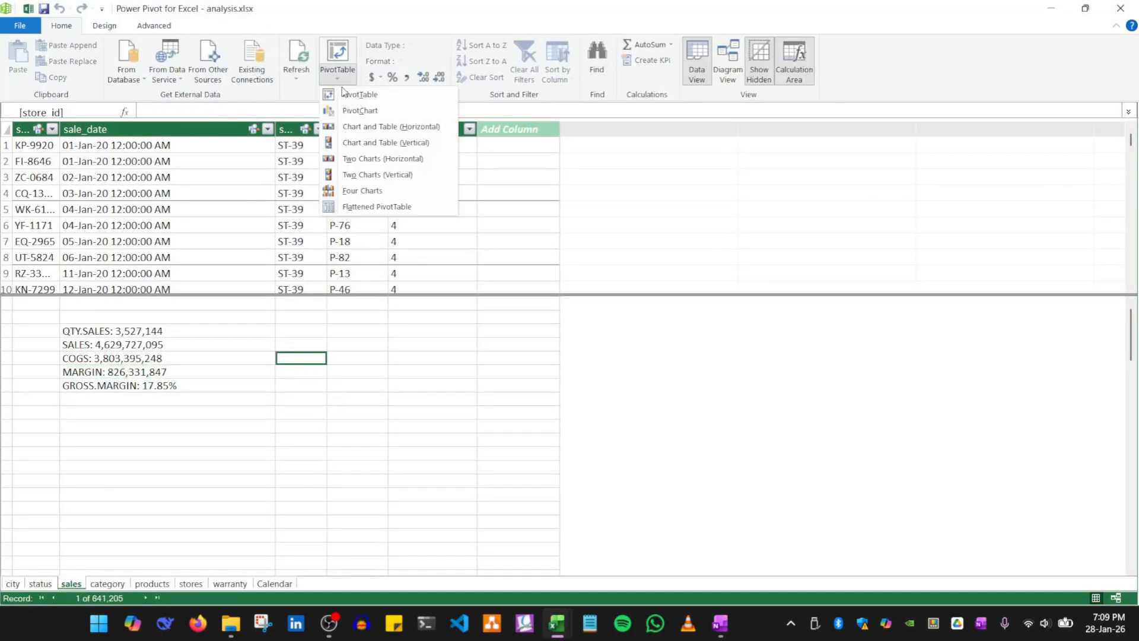
pyautogui.click(352, 98)
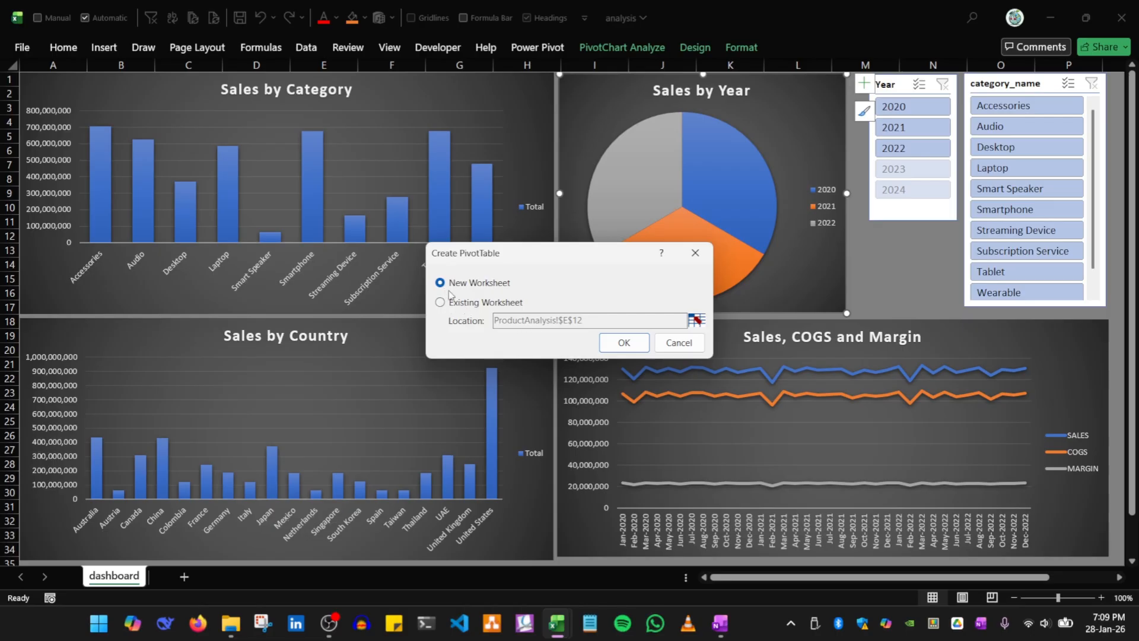
pyautogui.click(622, 343)
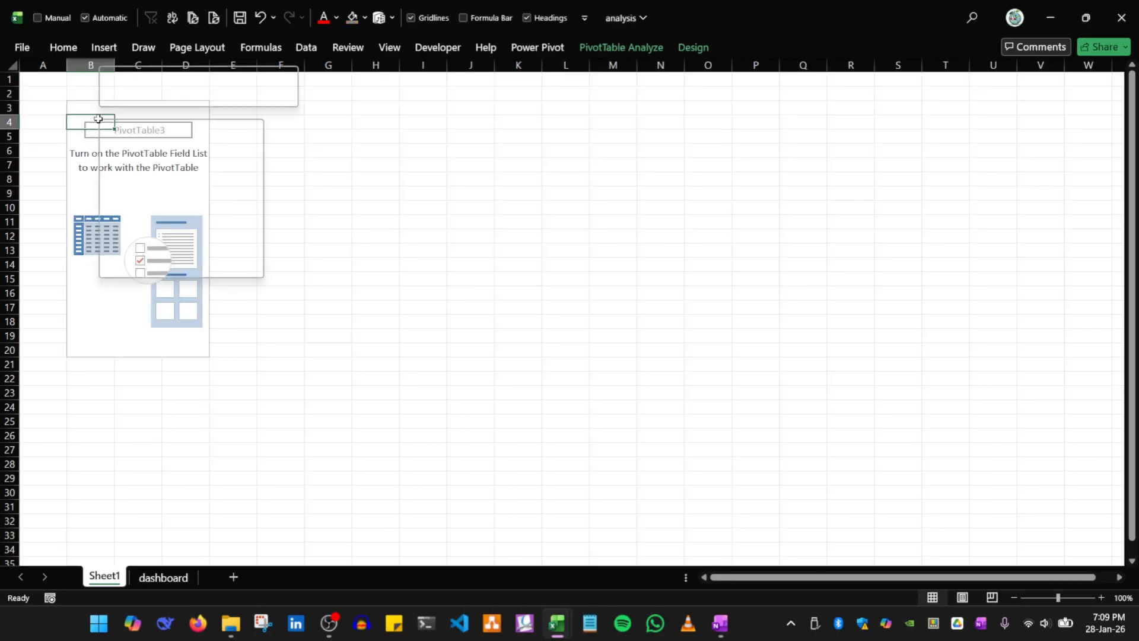
# Show the PivotTable field list and add the Calendar table's Year field to the rows
pyautogui.rightClick(98, 119)
pyautogui.click(158, 264)
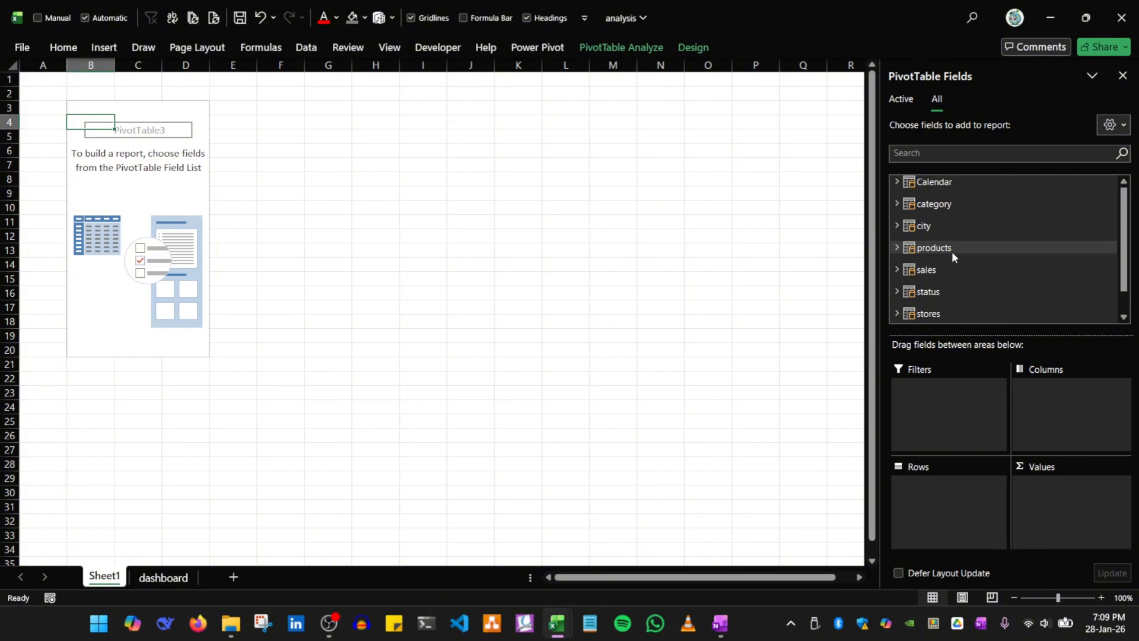
pyautogui.click(896, 182)
pyautogui.click(911, 196)
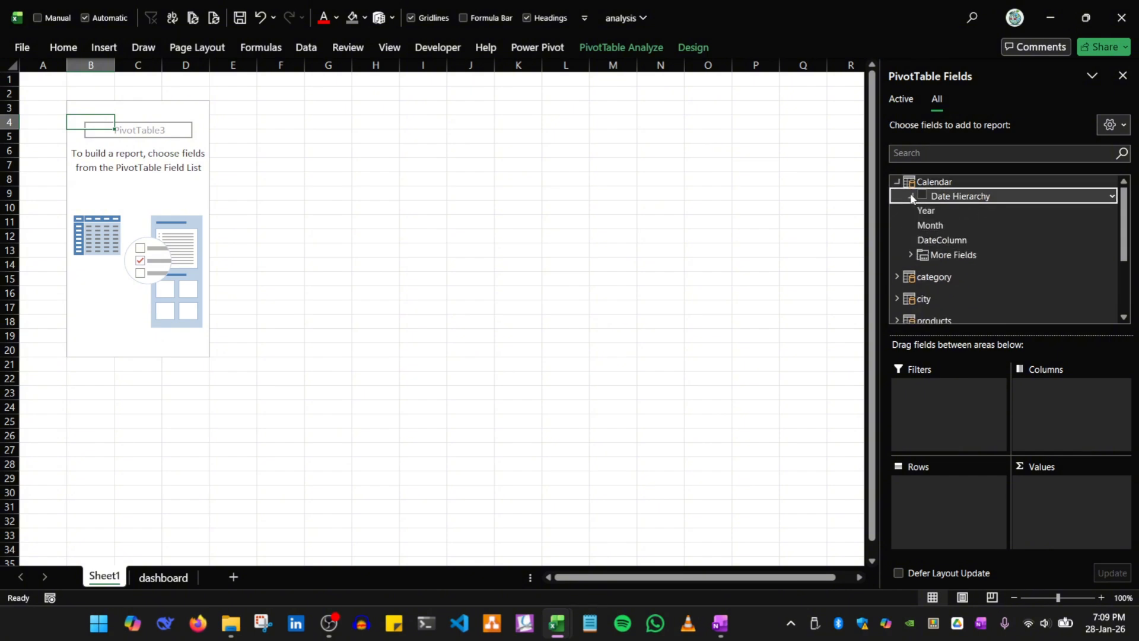
pyautogui.click(911, 255)
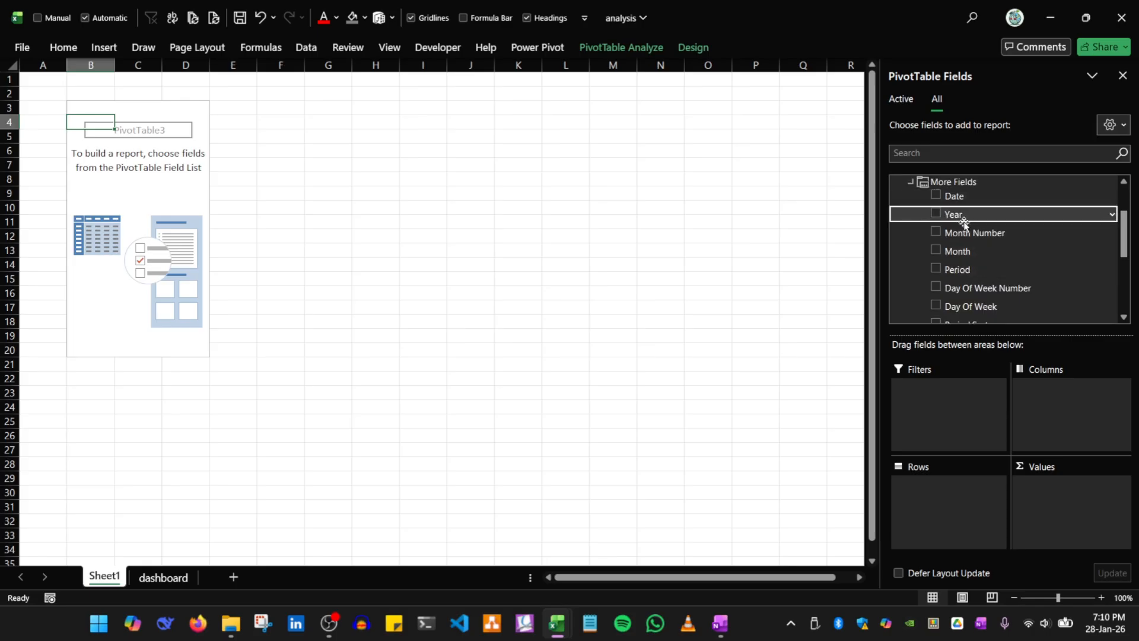
pyautogui.moveTo(964, 222); pyautogui.dragTo(937, 495)
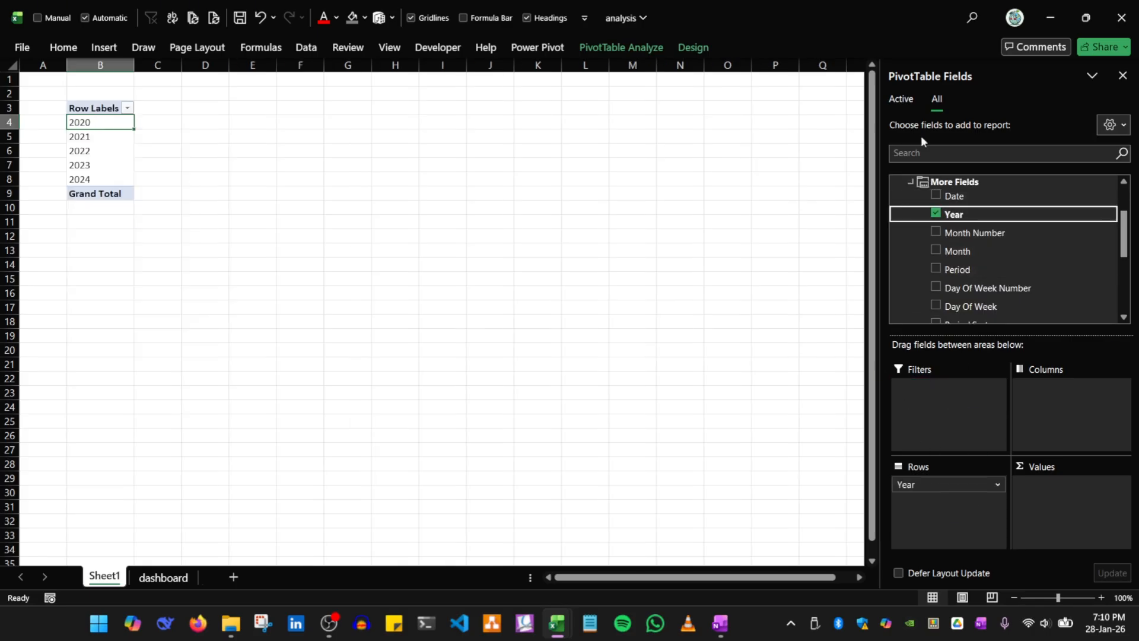
# Add the SALES measure from the sales table to the PivotTable values and close the field list
pyautogui.scroll(-2, 985, 283)
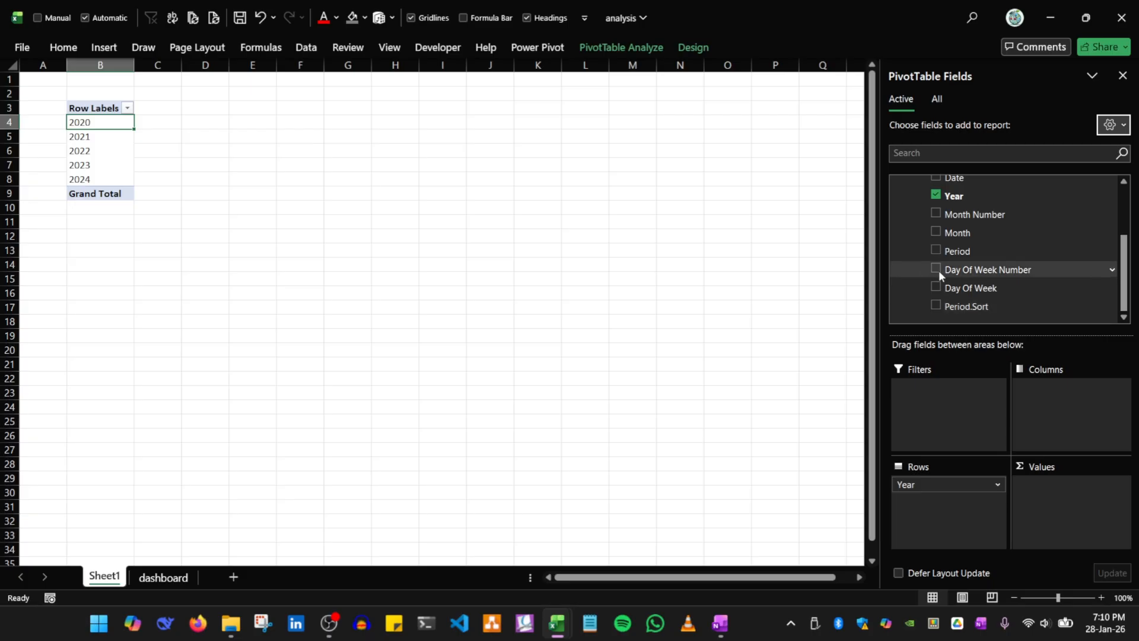
pyautogui.scroll(2, 939, 273)
pyautogui.click(897, 183)
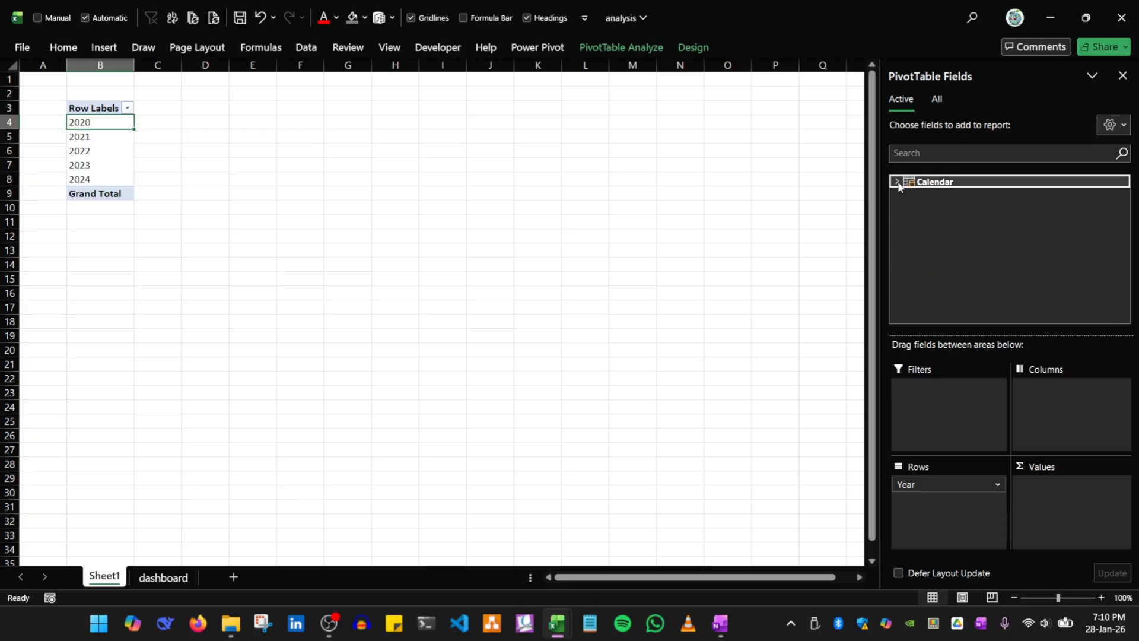
pyautogui.click(936, 96)
pyautogui.click(913, 183)
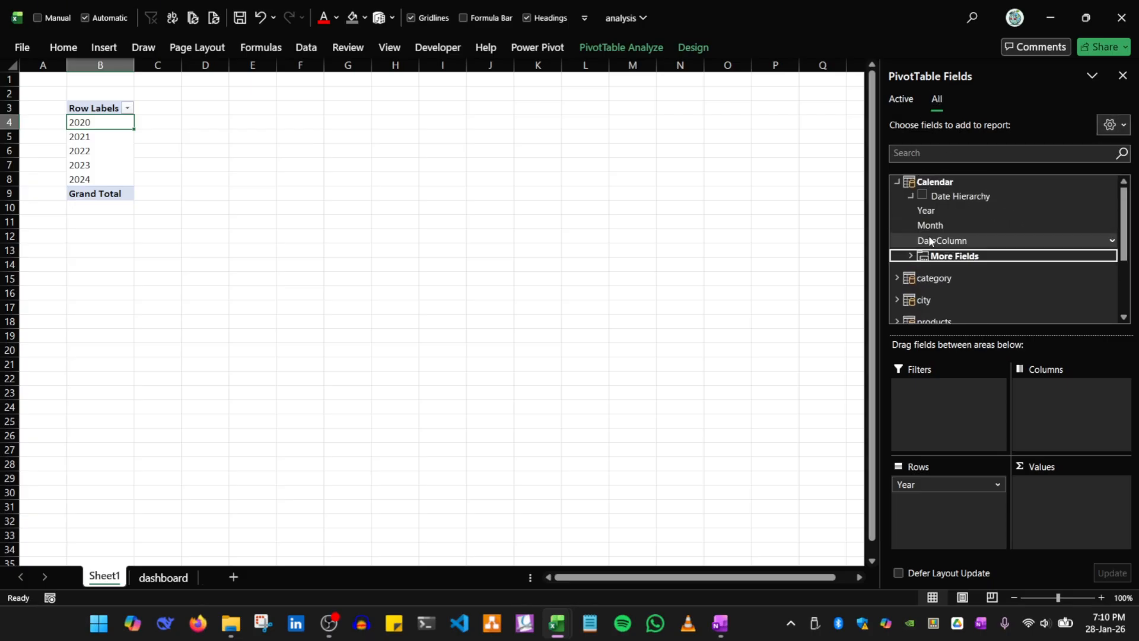
pyautogui.click(897, 183)
pyautogui.scroll(-1, 950, 264)
pyautogui.click(897, 241)
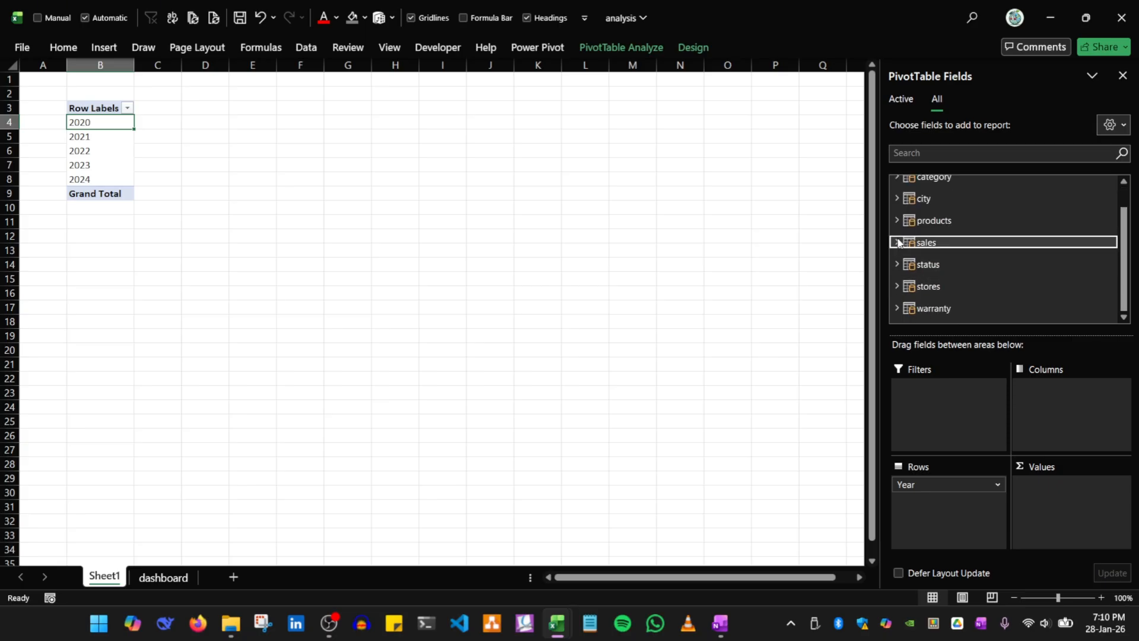
pyautogui.scroll(-2, 991, 304)
pyautogui.moveTo(958, 236); pyautogui.dragTo(1043, 498)
pyautogui.click(1122, 76)
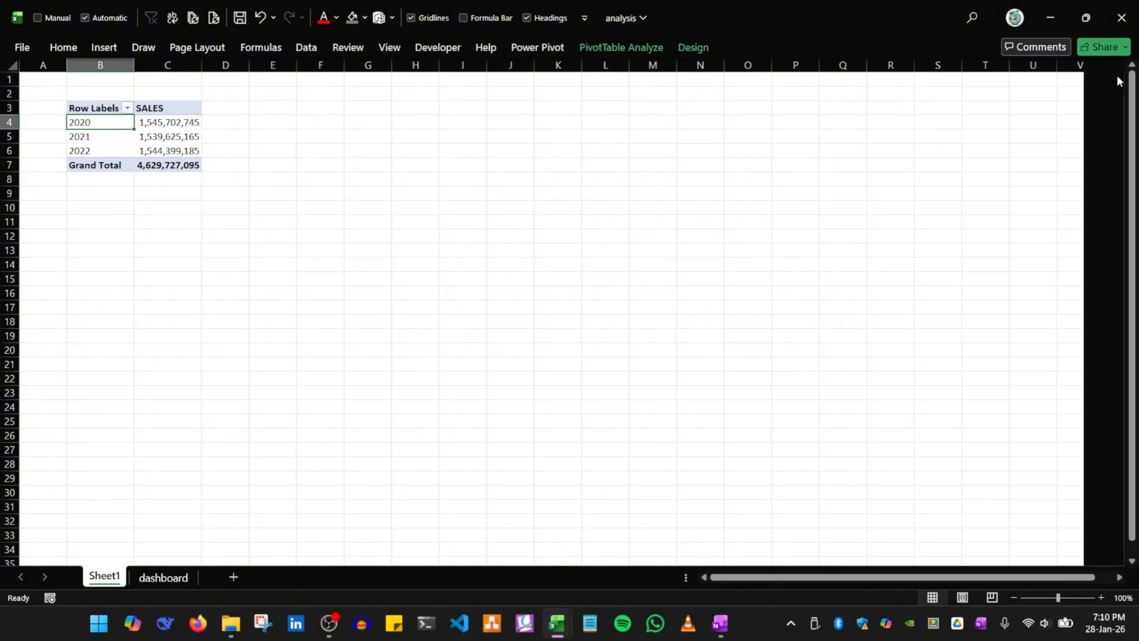
pyautogui.click(148, 149)
pyautogui.click(169, 125)
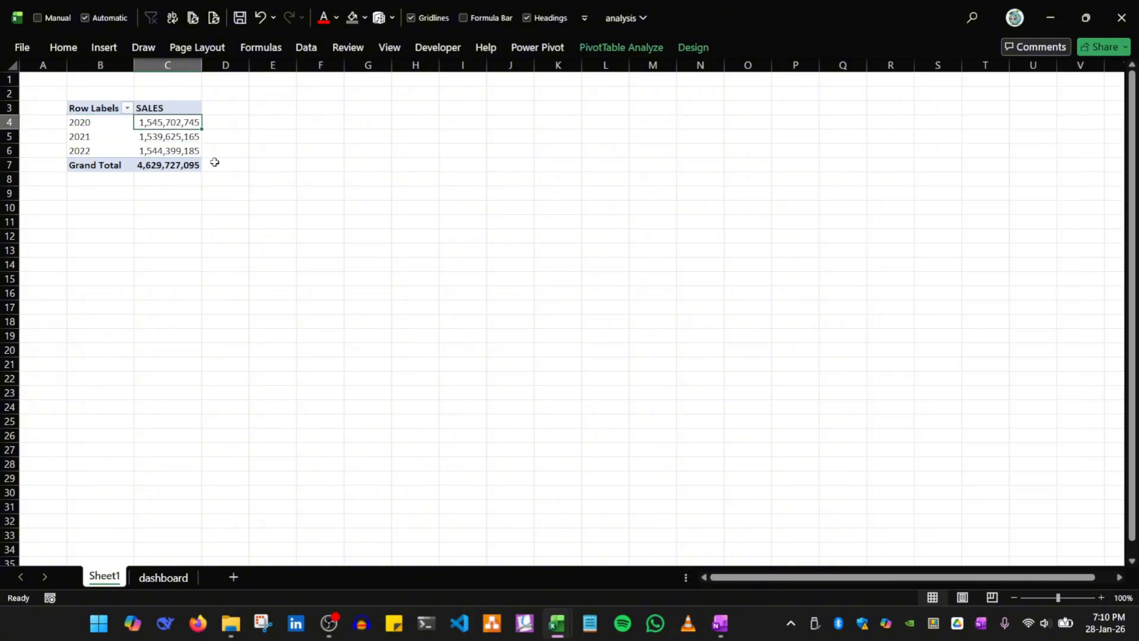
pyautogui.click(174, 140)
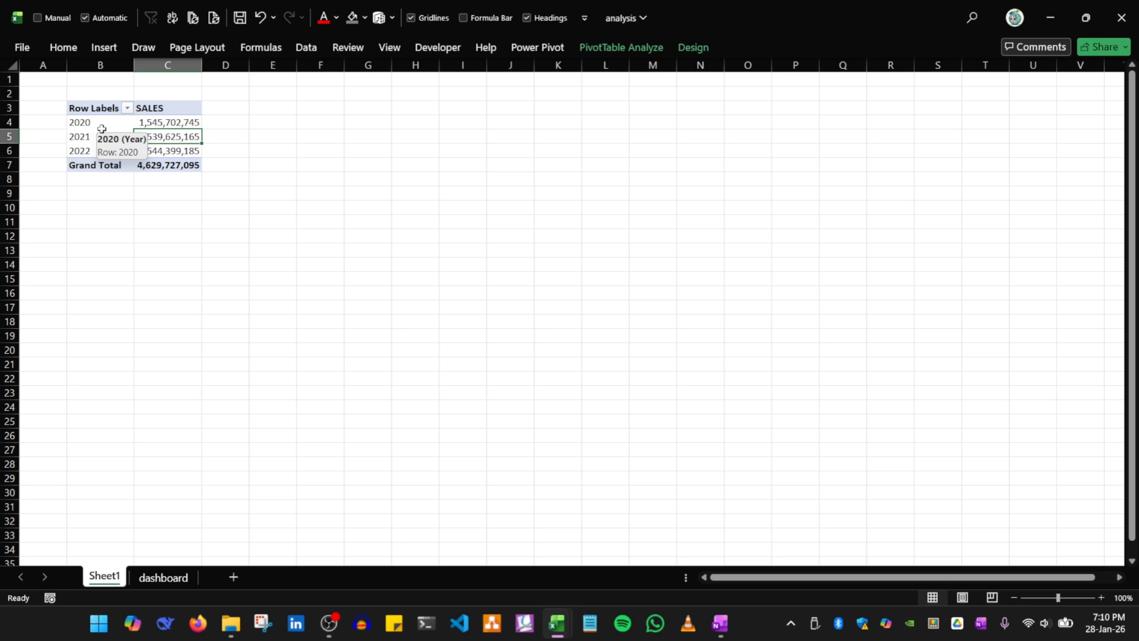
# Switch to File Explorer and copy the sales_2023 and sales_2024 files from the update_penjualan folder
pyautogui.click(228, 628)
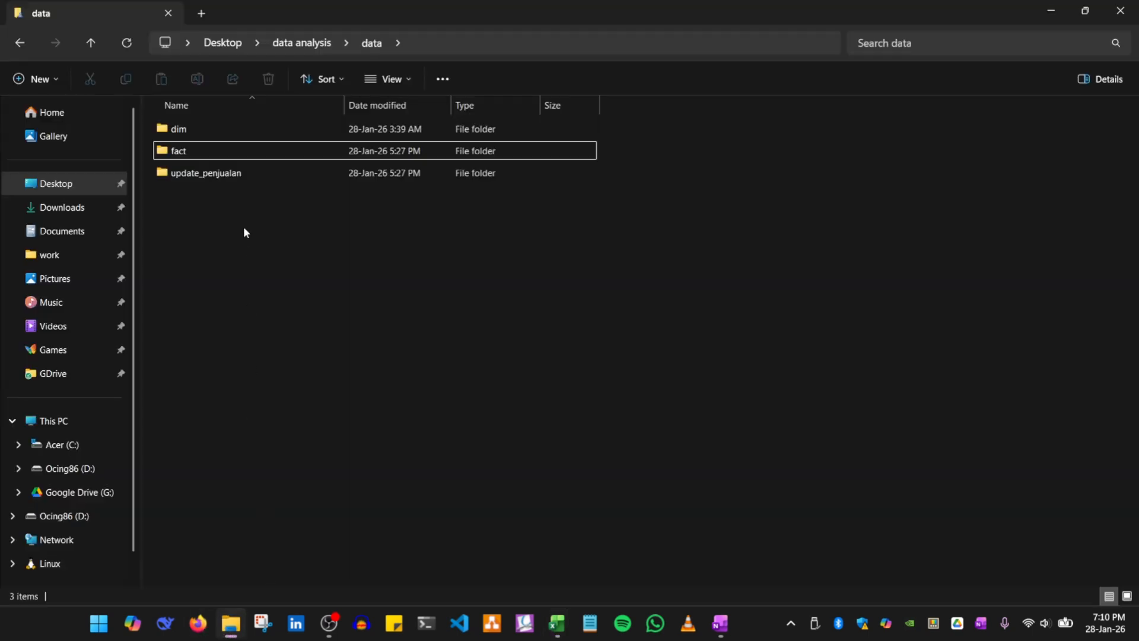
pyautogui.click(201, 170)
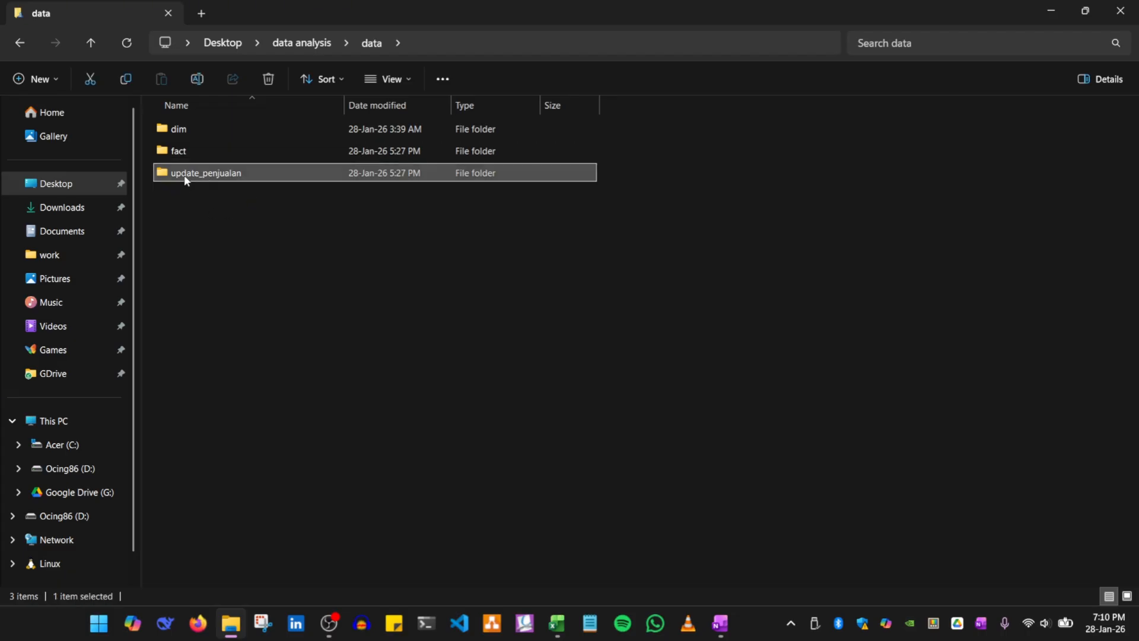
pyautogui.moveTo(184, 177)
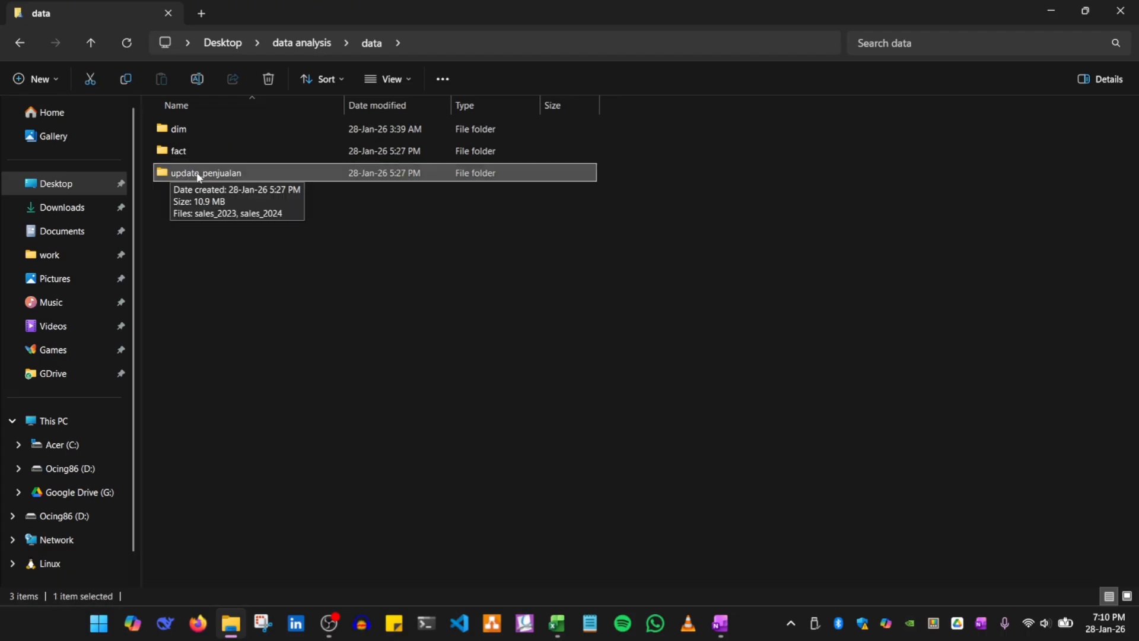
pyautogui.doubleClick(217, 175)
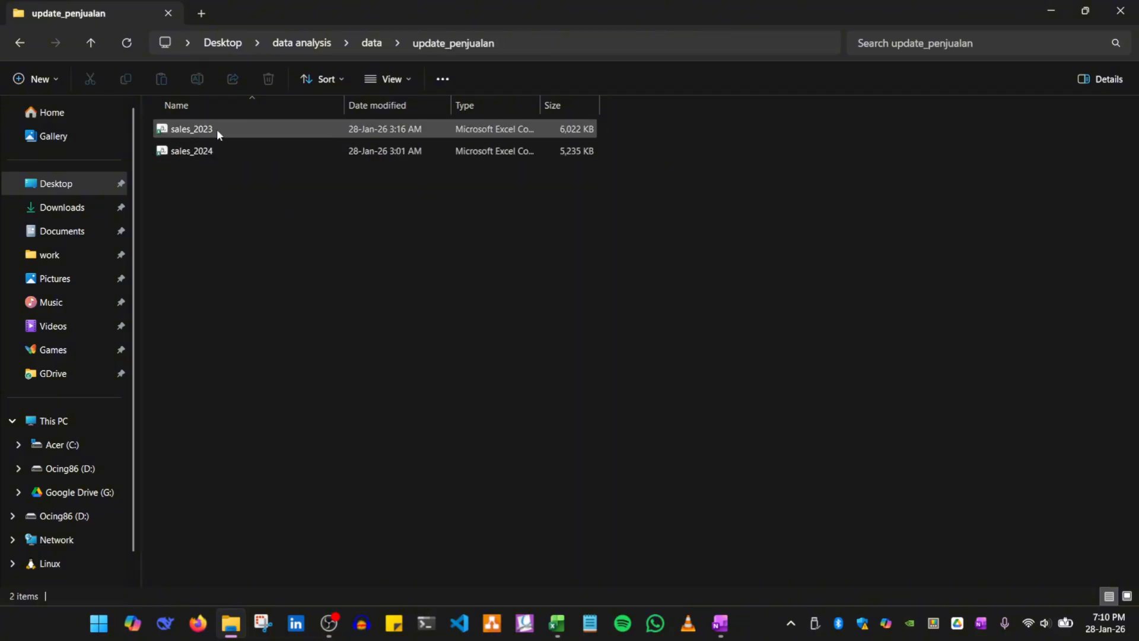
pyautogui.moveTo(202, 136)
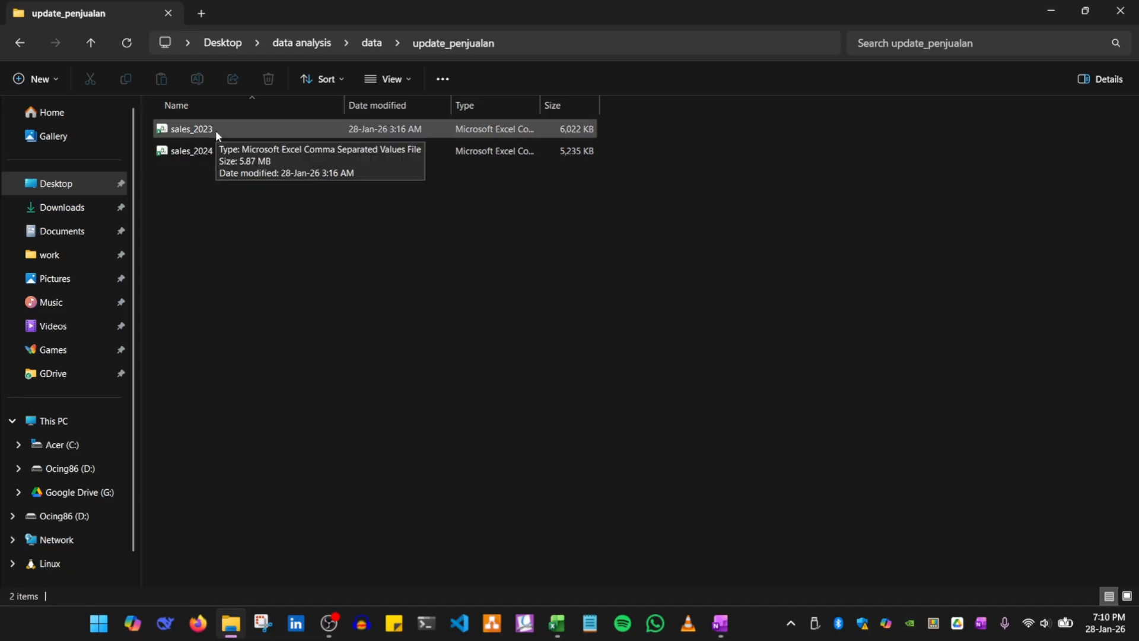
pyautogui.click(200, 151)
pyautogui.moveTo(201, 219); pyautogui.dragTo(196, 131)
pyautogui.hotkey('ctrl', 'c')
# Paste the copied sales files into the fact folder, close File Explorer and save the analysis workbook
pyautogui.click(19, 43)
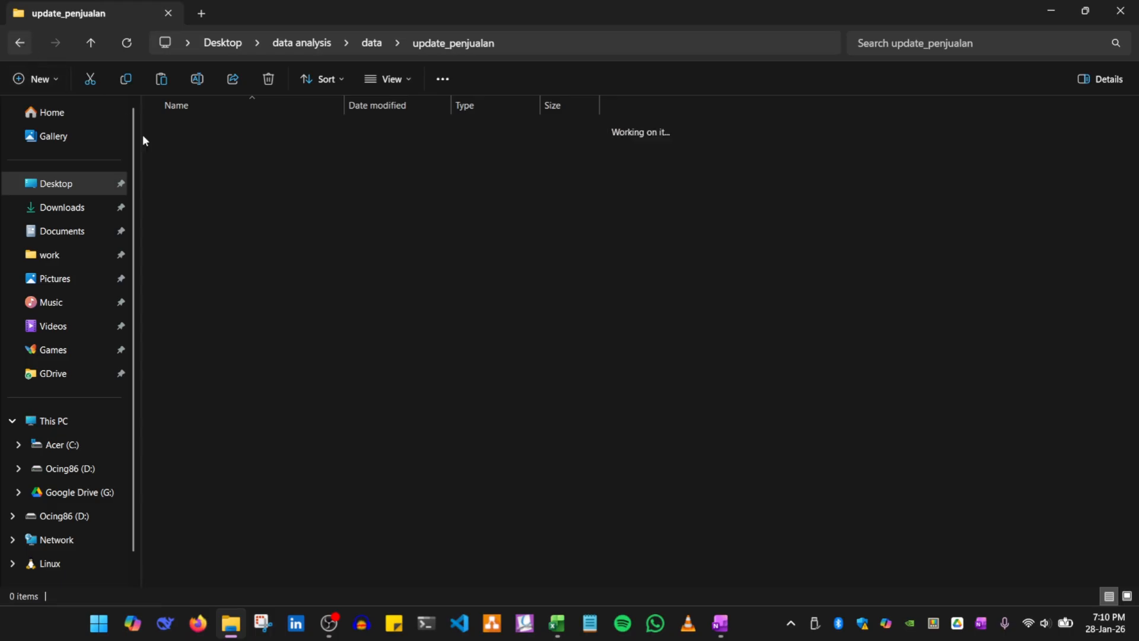
pyautogui.doubleClick(182, 152)
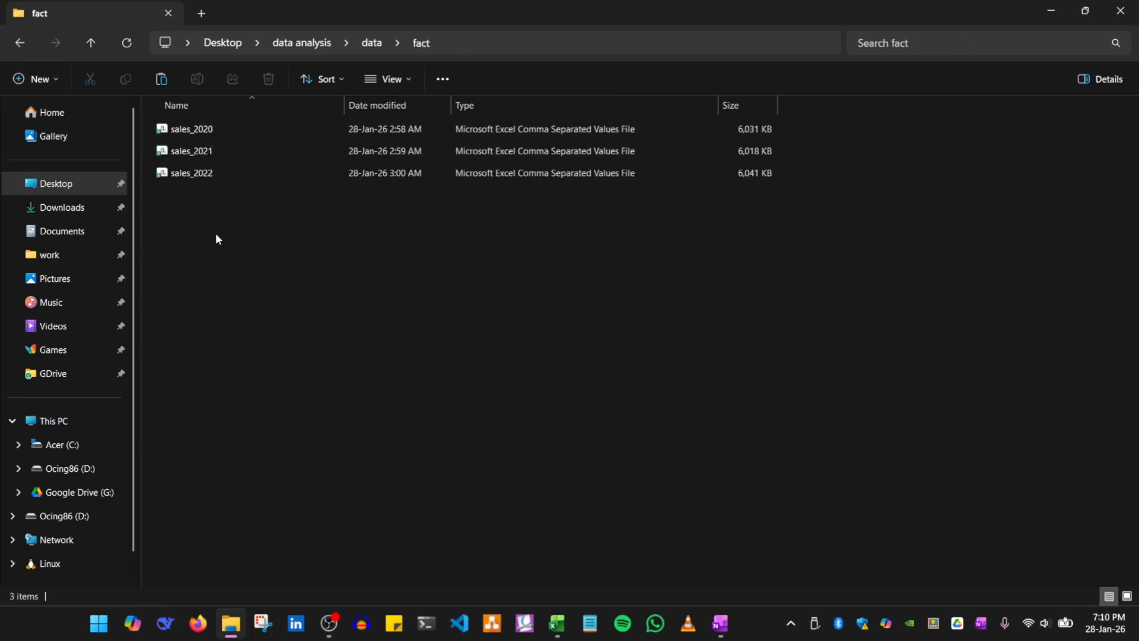
pyautogui.hotkey('ctrl', 'v')
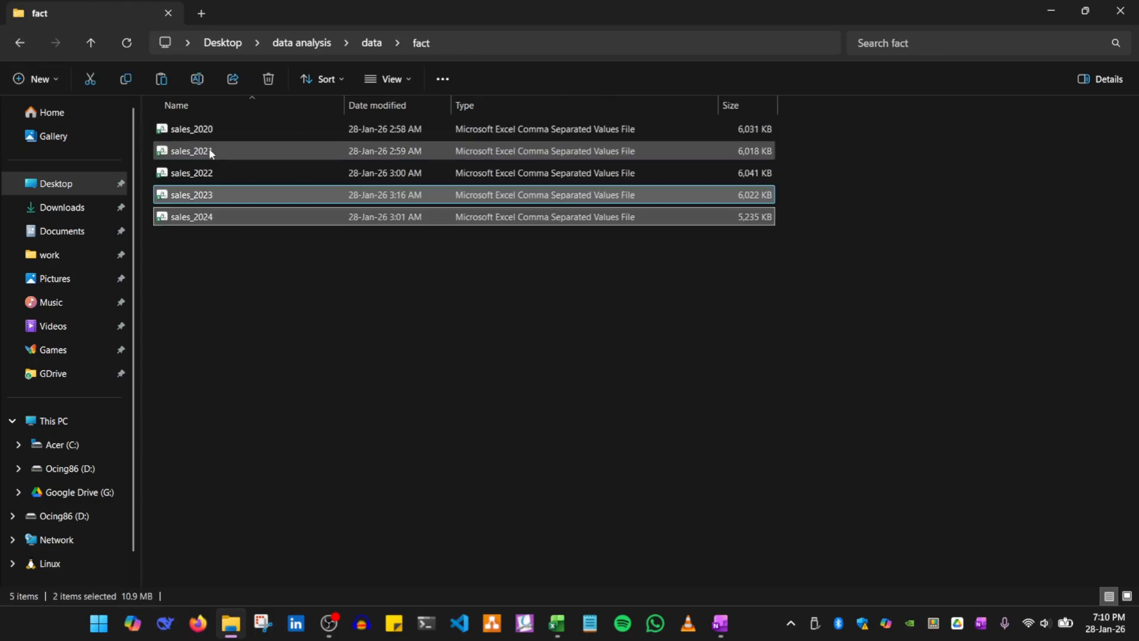
pyautogui.click(215, 255)
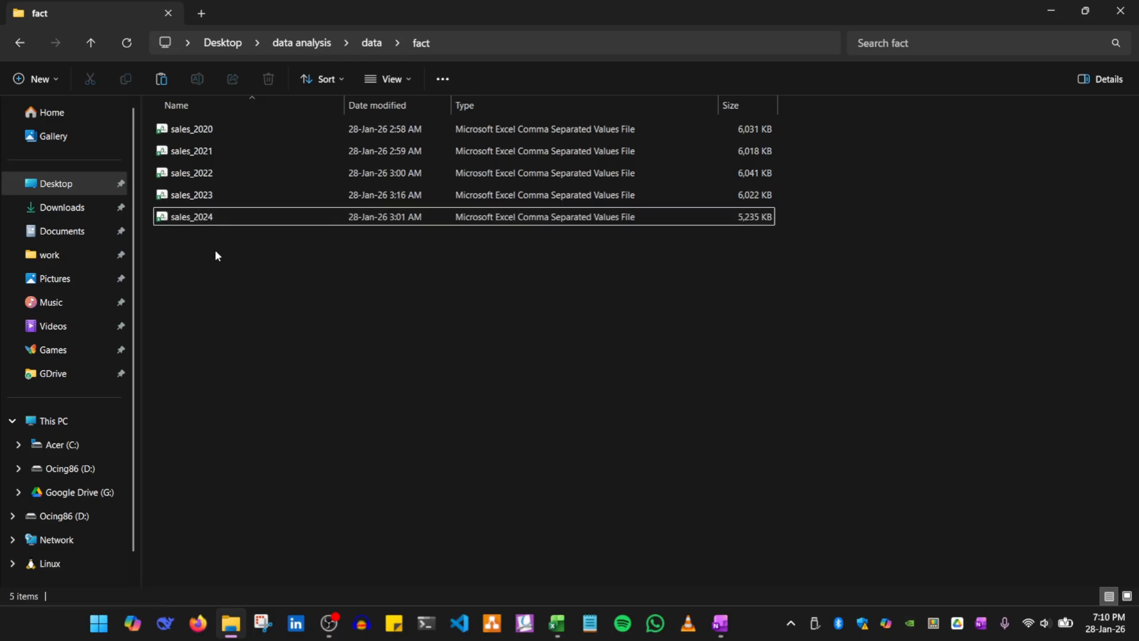
pyautogui.click(1132, 16)
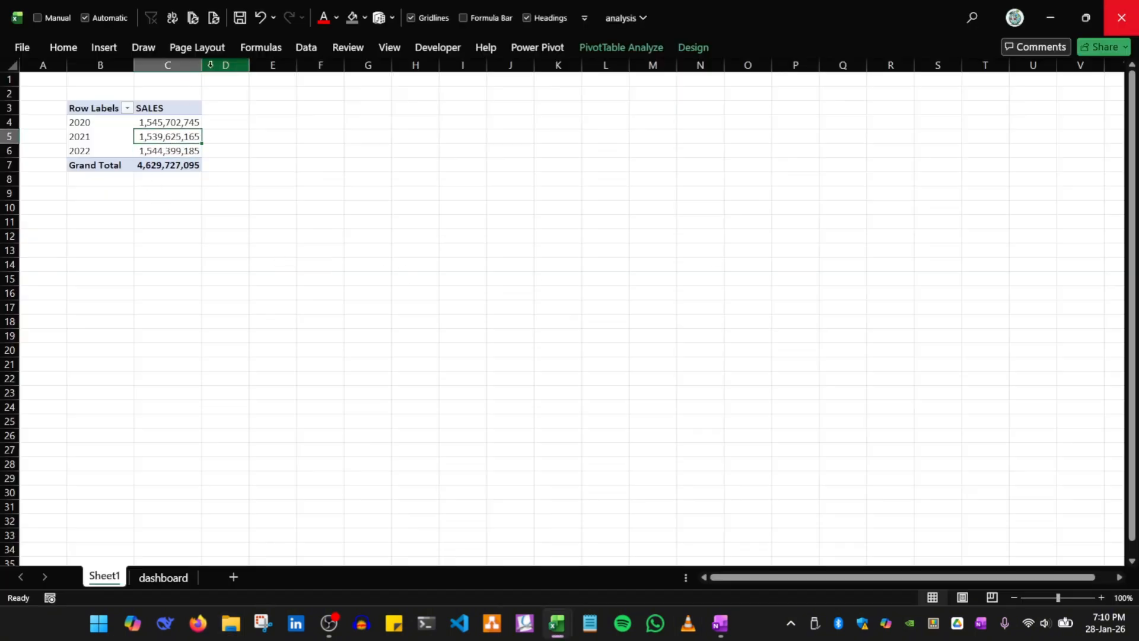
pyautogui.click(240, 18)
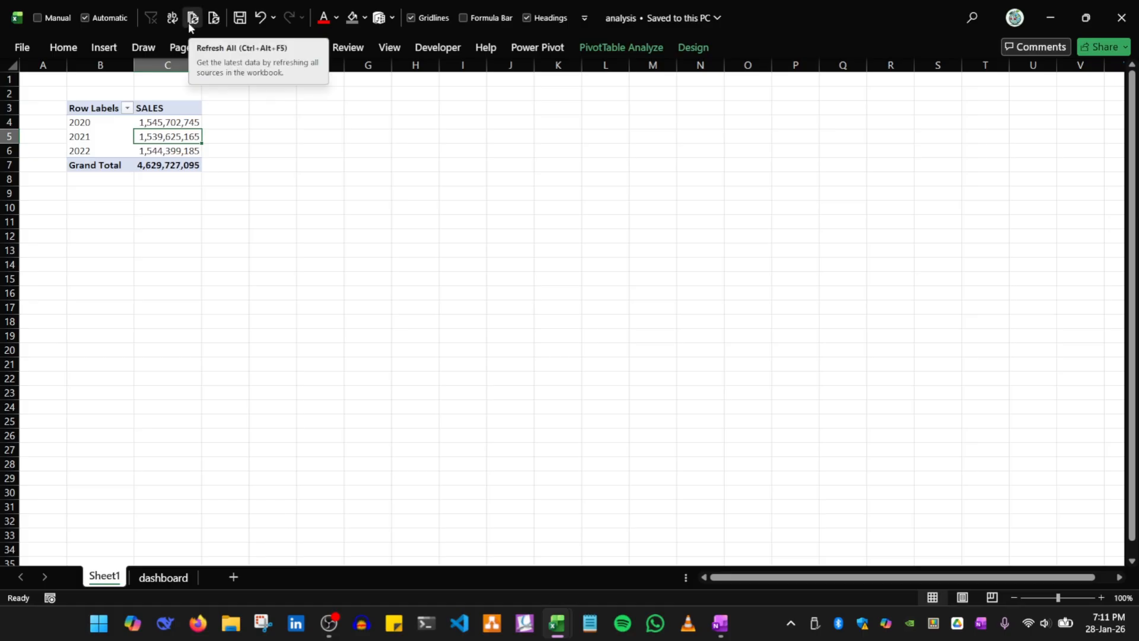
# Reopen the fact folder under Desktop > data analysis > data in File Explorer to check its sales files
pyautogui.click(231, 623)
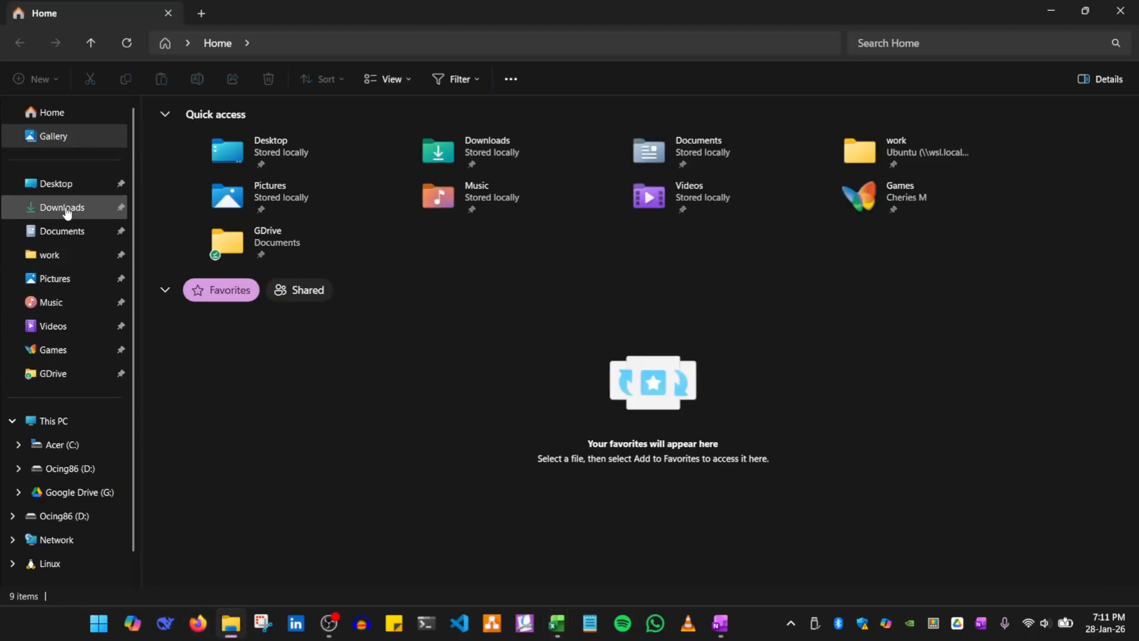
pyautogui.click(63, 190)
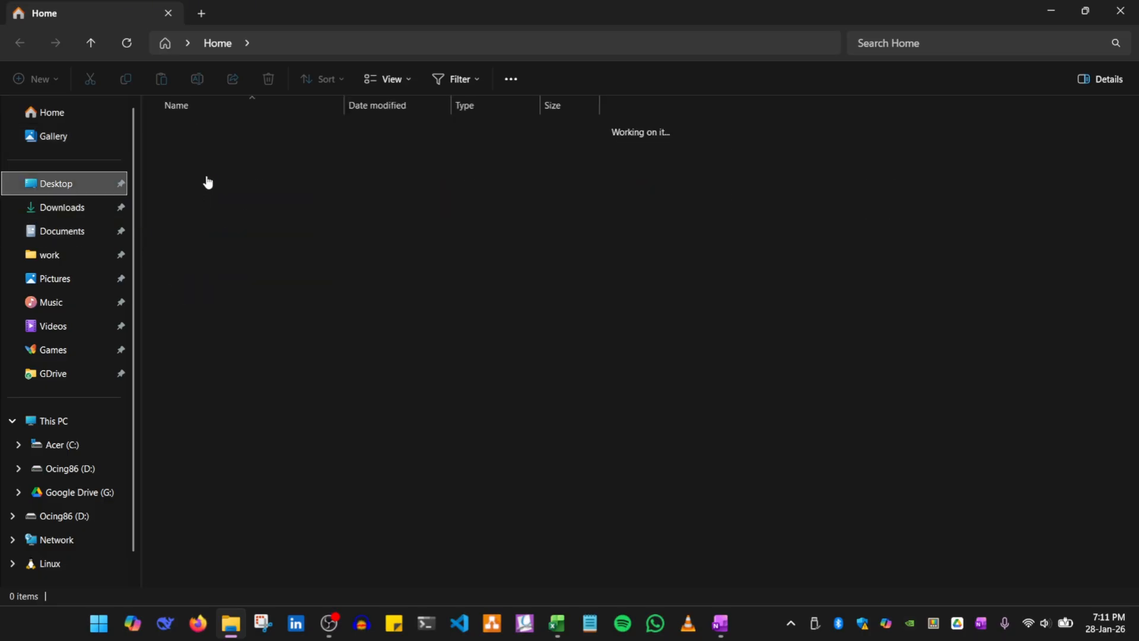
pyautogui.doubleClick(193, 126)
pyautogui.click(187, 153)
pyautogui.doubleClick(187, 153)
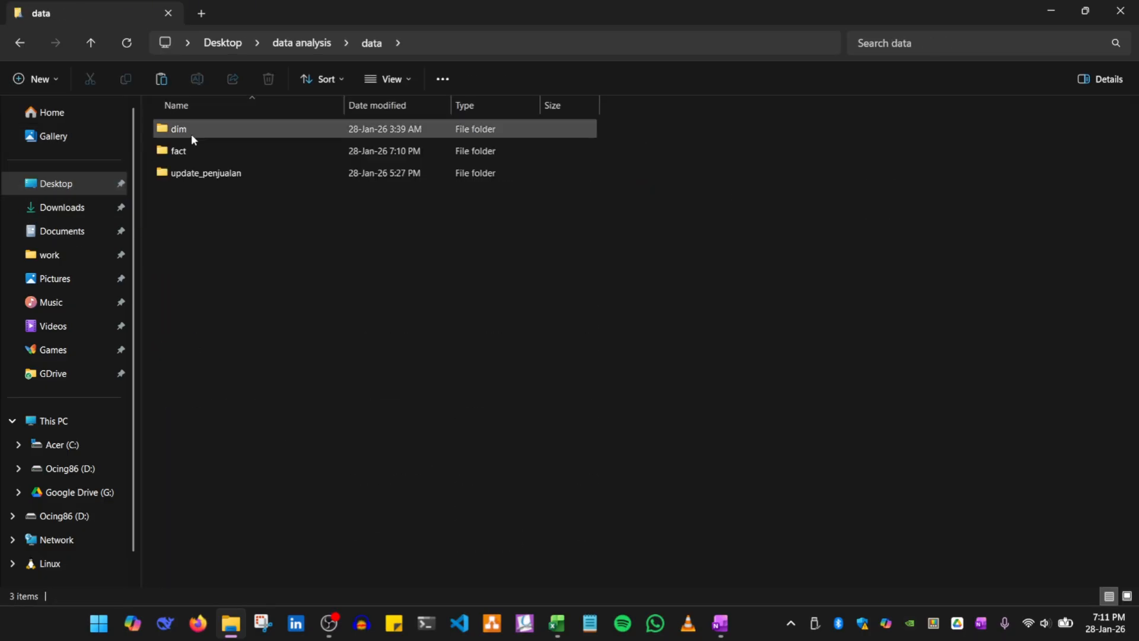
pyautogui.doubleClick(189, 151)
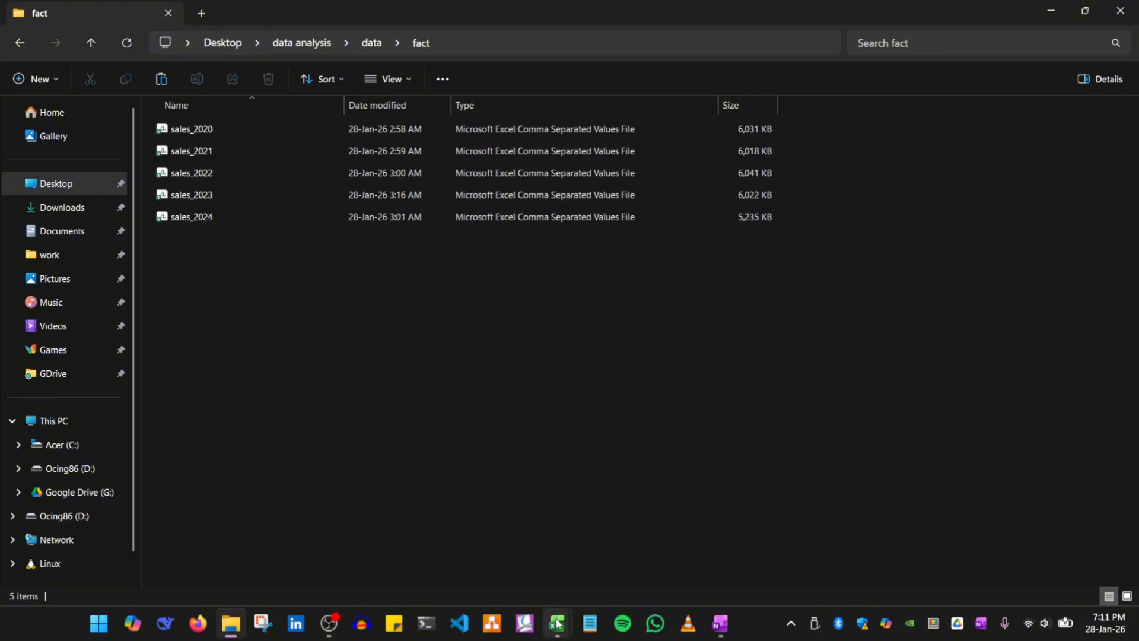
pyautogui.moveTo(556, 623)
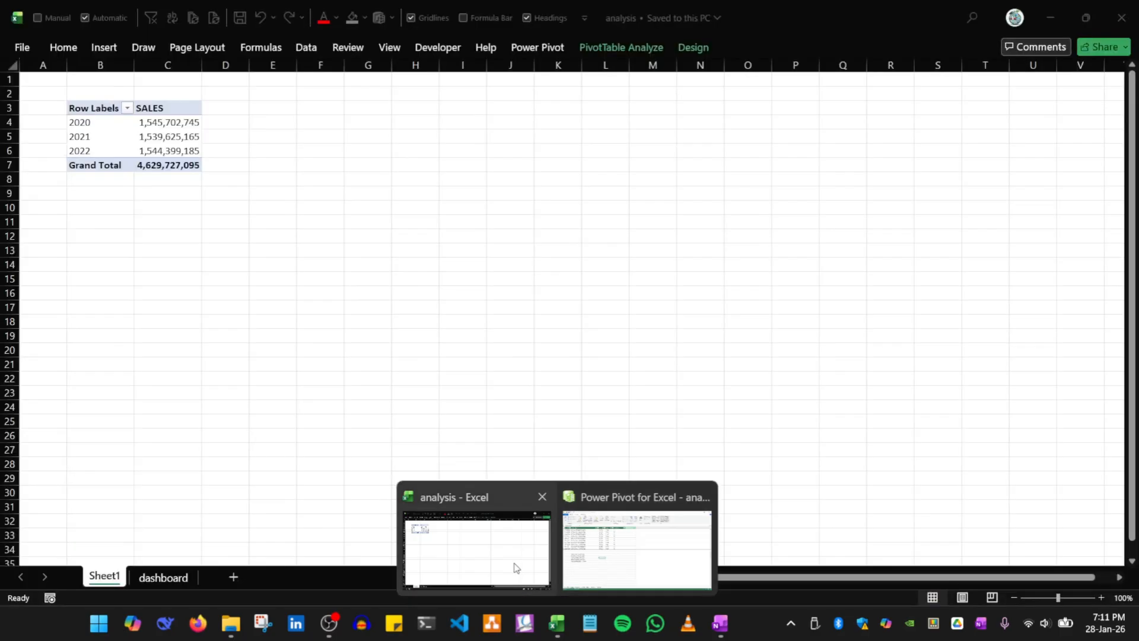
# Switch back to the analysis workbook in Excel and refresh all data connections so the PivotTable includes the added sales files
pyautogui.click(515, 564)
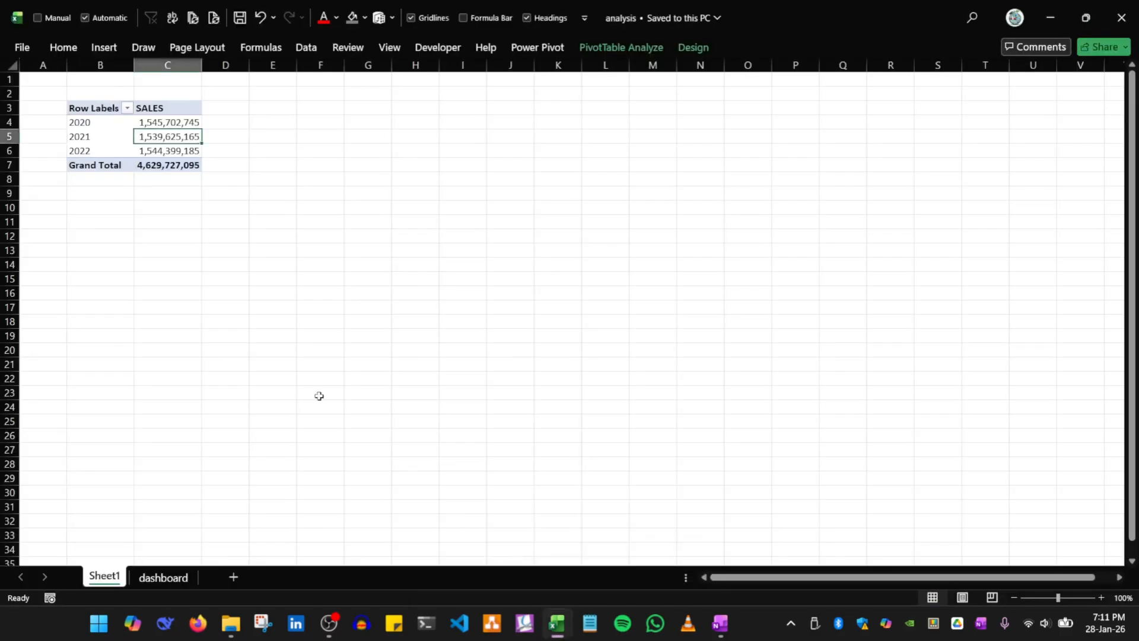
pyautogui.click(140, 220)
pyautogui.click(141, 141)
pyautogui.click(191, 17)
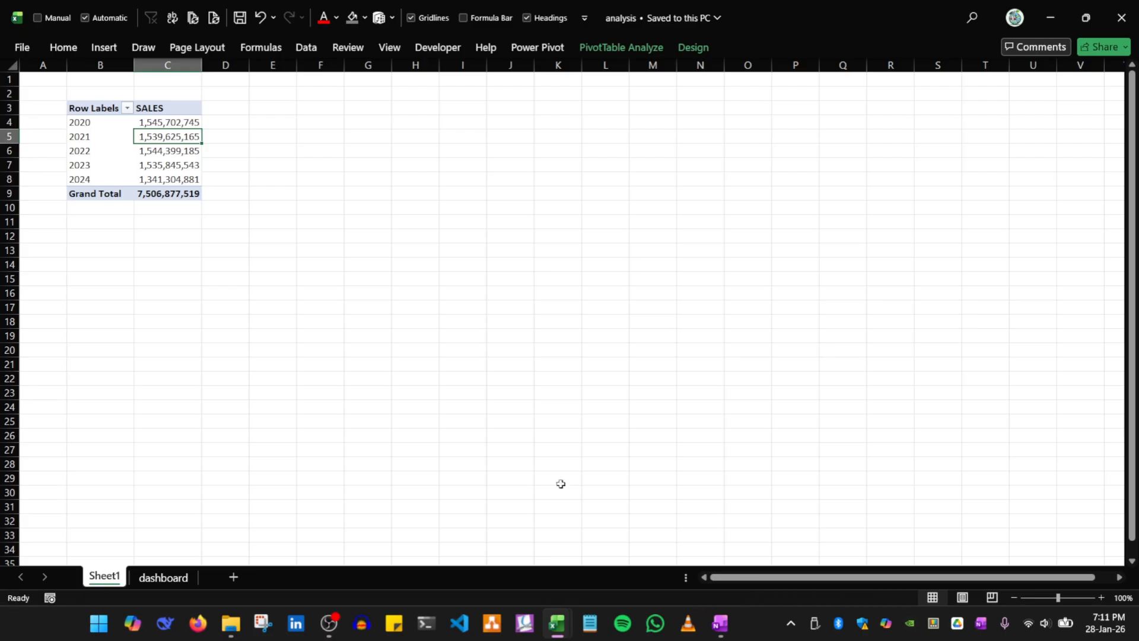
# Check the PivotTable's 2023 and 2024 sales rows against the files in the fact folder, and close File Explorer
pyautogui.click(101, 166)
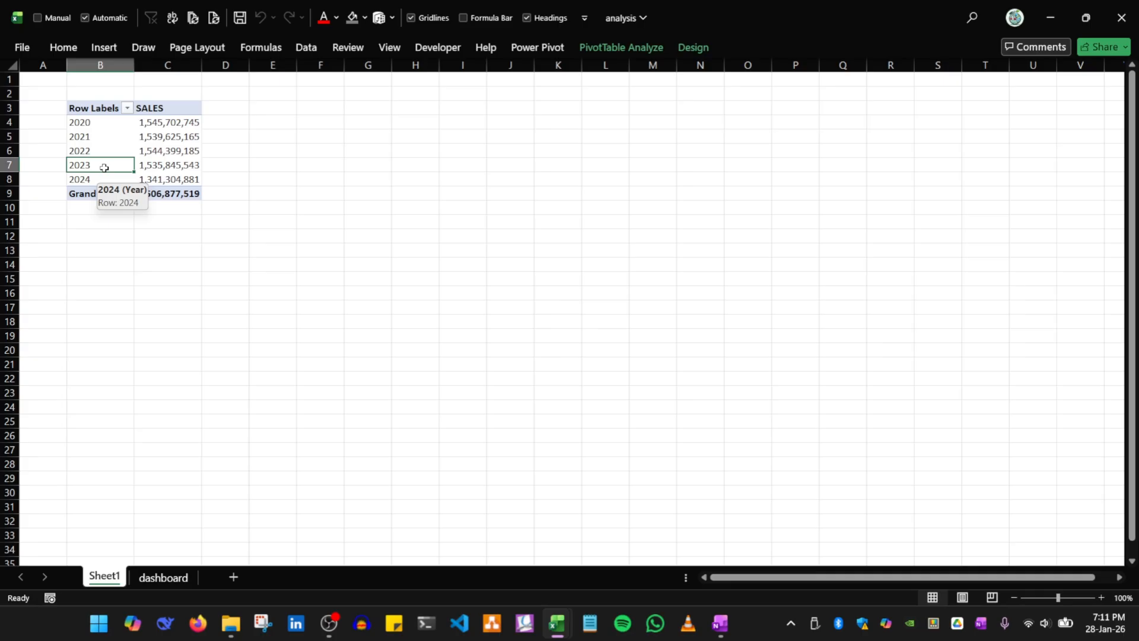
pyautogui.click(152, 177)
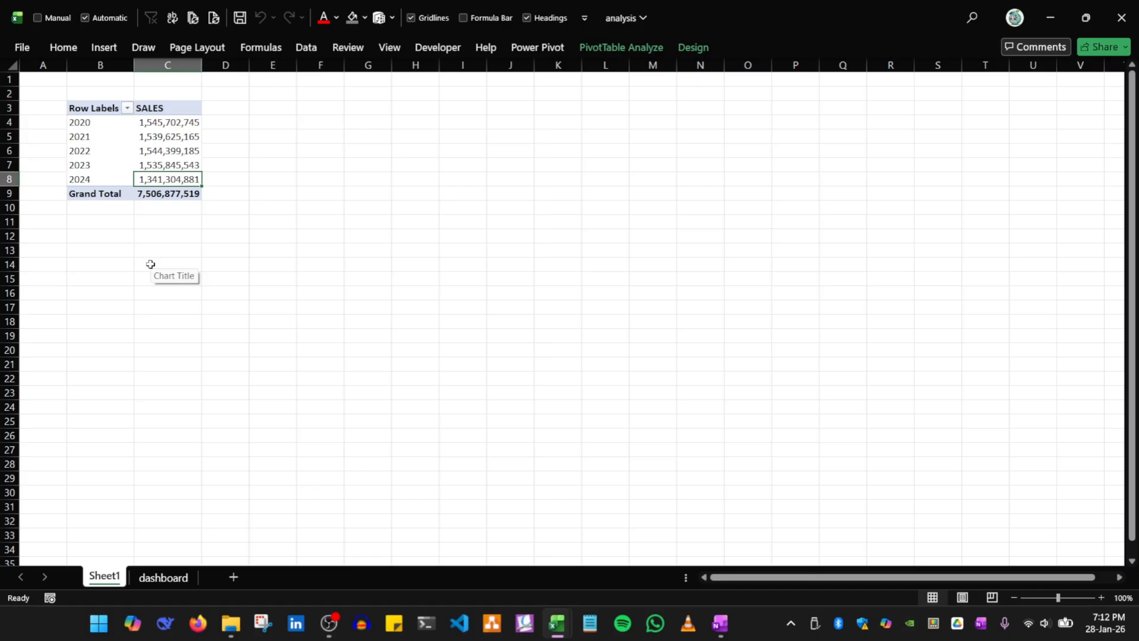
pyautogui.click(231, 623)
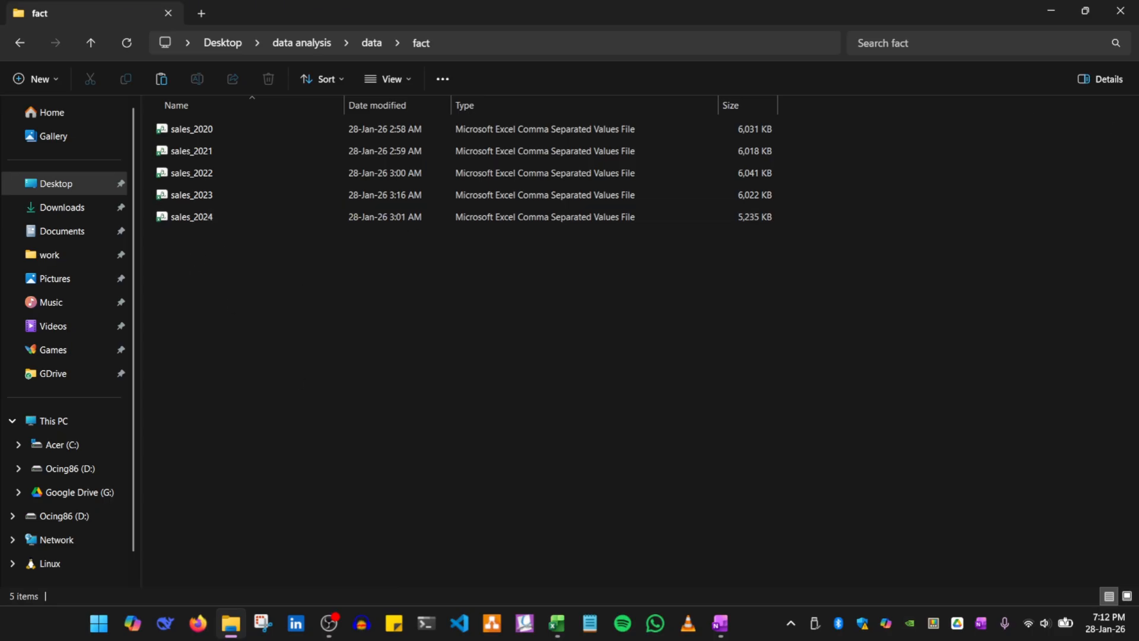
pyautogui.click(1121, 11)
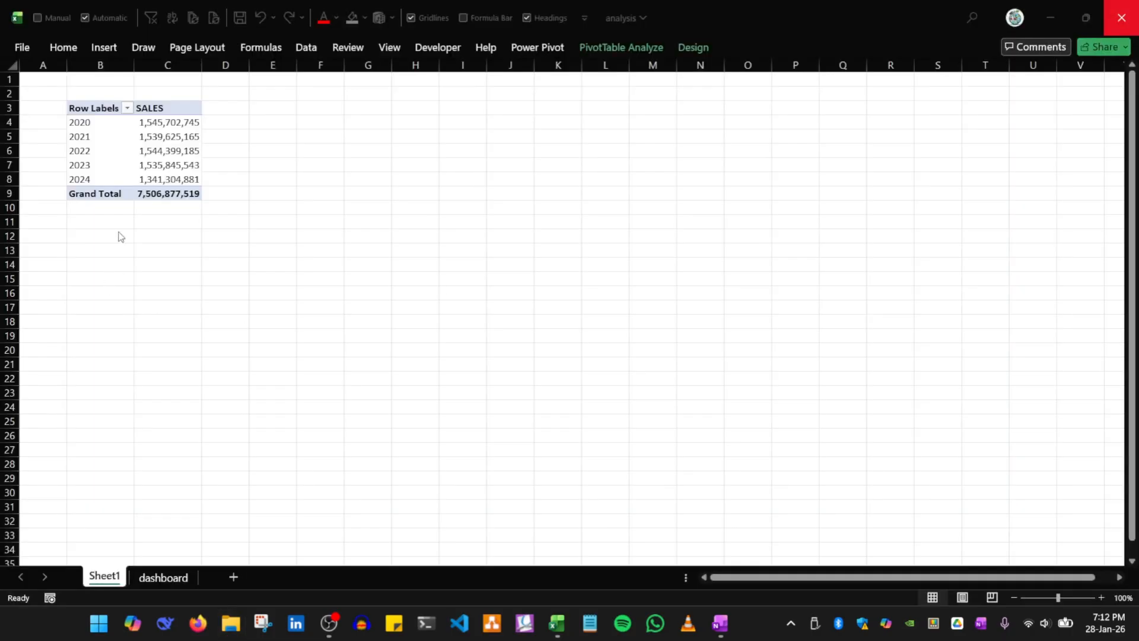
# Examine the dashboard sheet's charts and Year slicer for the 2023 and 2024 data, and deselect the Sales by Year chart
pyautogui.click(163, 577)
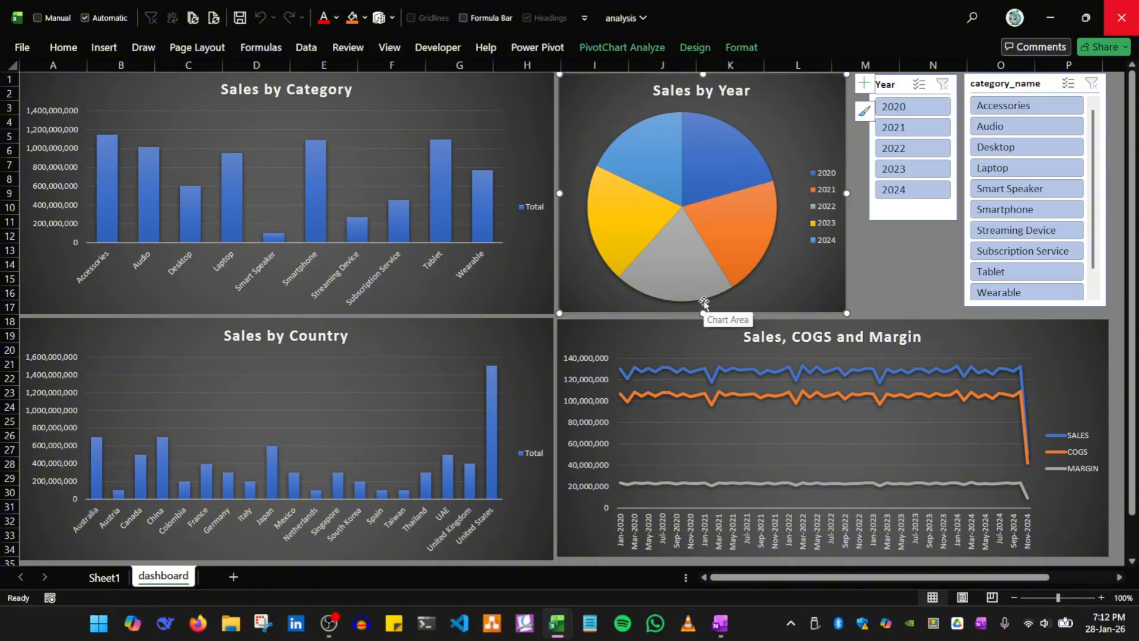
pyautogui.moveTo(651, 273)
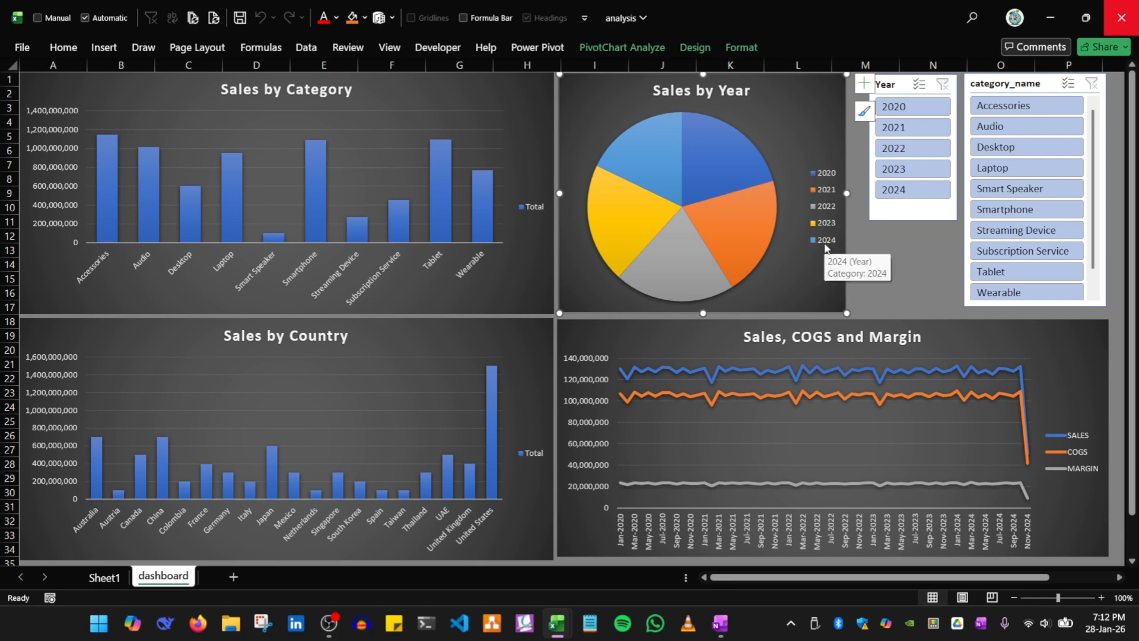
pyautogui.click(895, 275)
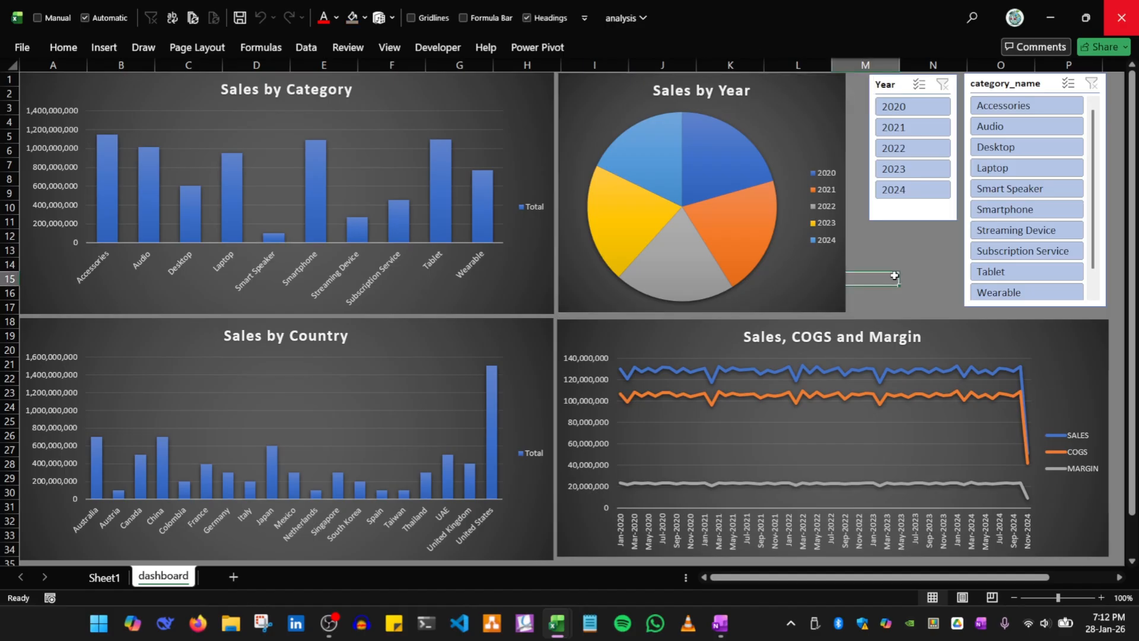